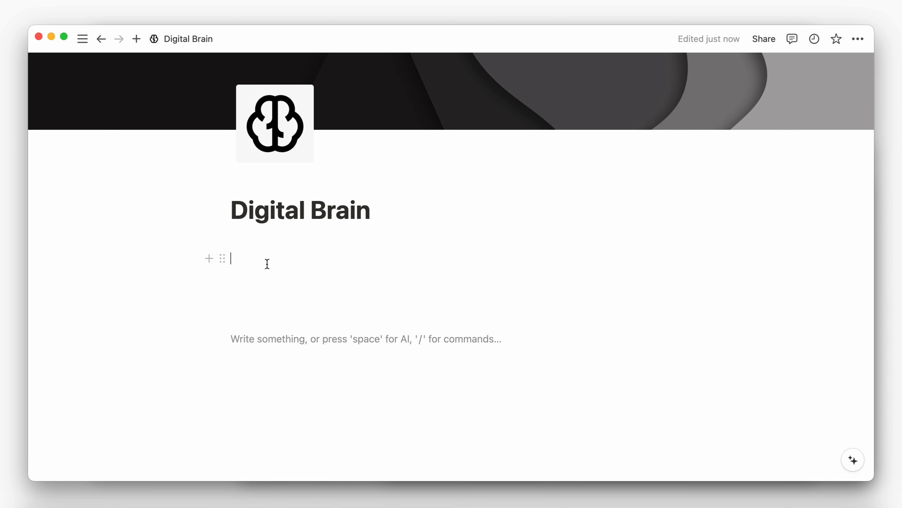
# Step: Add an underlined Heading 2 reading "Knowledge Base" below the page title
pyautogui.write('/hea')
pyautogui.press('Down')
pyautogui.press('Return')
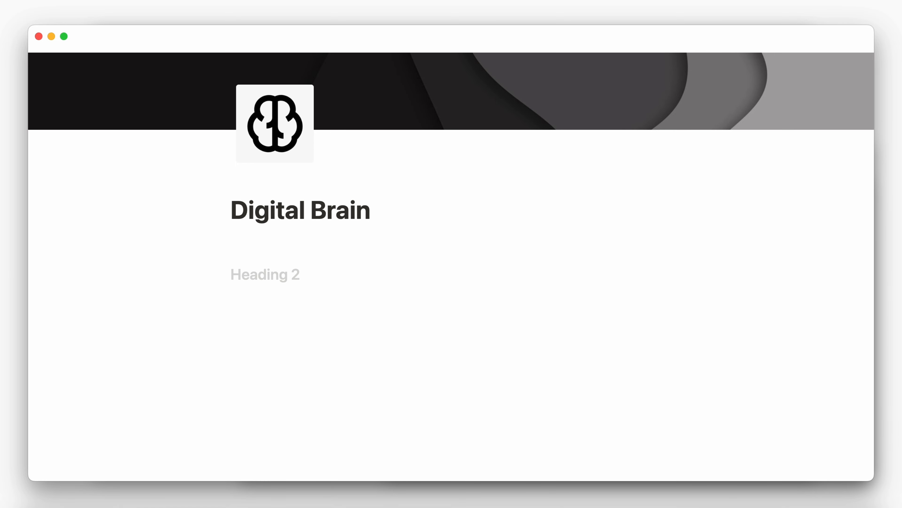
pyautogui.write('Knowledge Base')
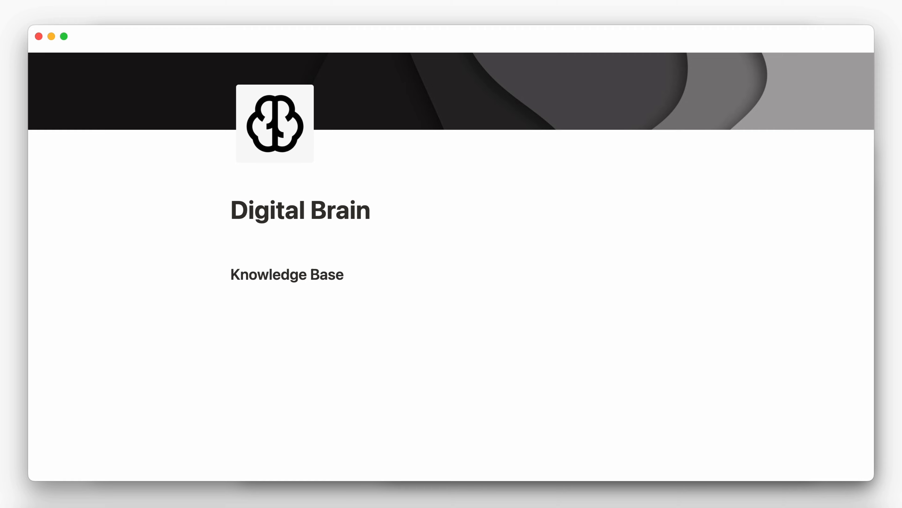
pyautogui.press('super+a')
pyautogui.press('super+u')
# Step: Add a Toggle heading 2 named "Notes" under the Knowledge Base heading
pyautogui.click(256, 297)
pyautogui.write('/t')
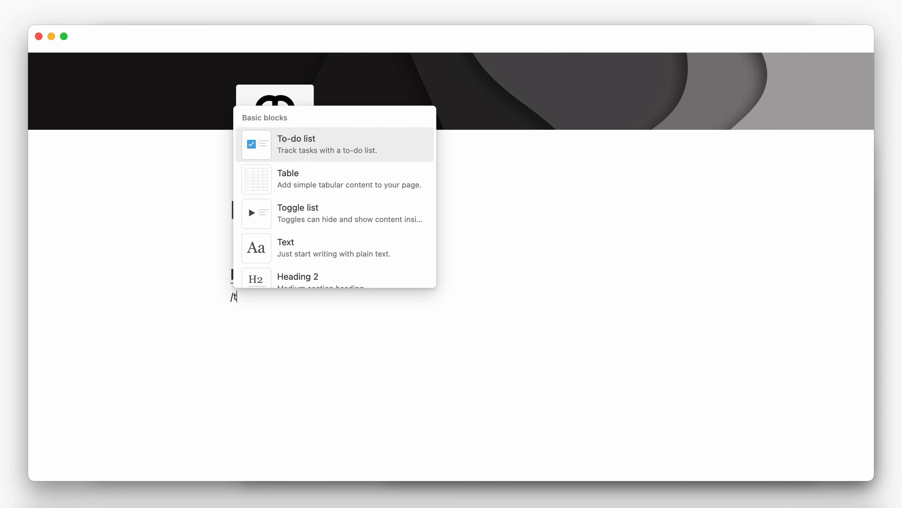
pyautogui.write('og')
pyautogui.press('Down')
pyautogui.press('Down')
pyautogui.press('Return')
pyautogui.write('Notes')
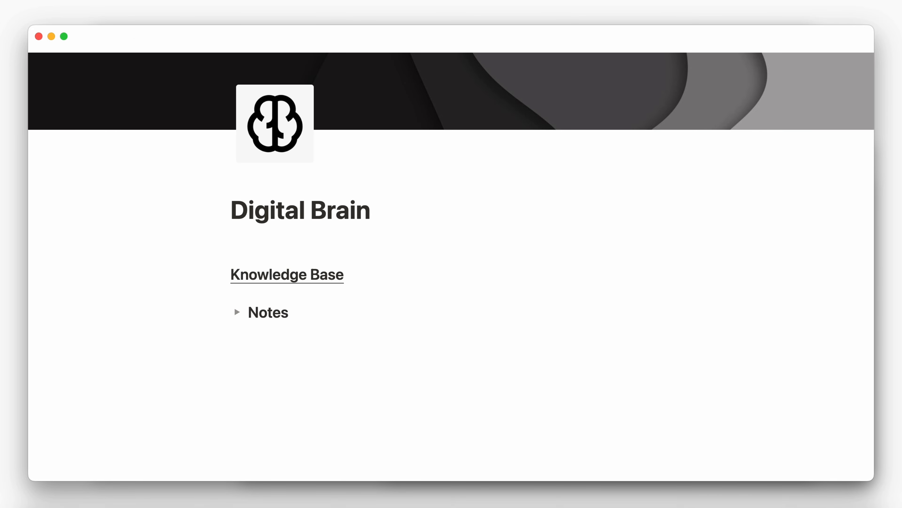
# Step: Add a Toggle heading 2 named "Resources" below the Notes toggle
pyautogui.press('Return')
pyautogui.write('/toggl')
pyautogui.press('Down')
pyautogui.press('Down')
pyautogui.press('Return')
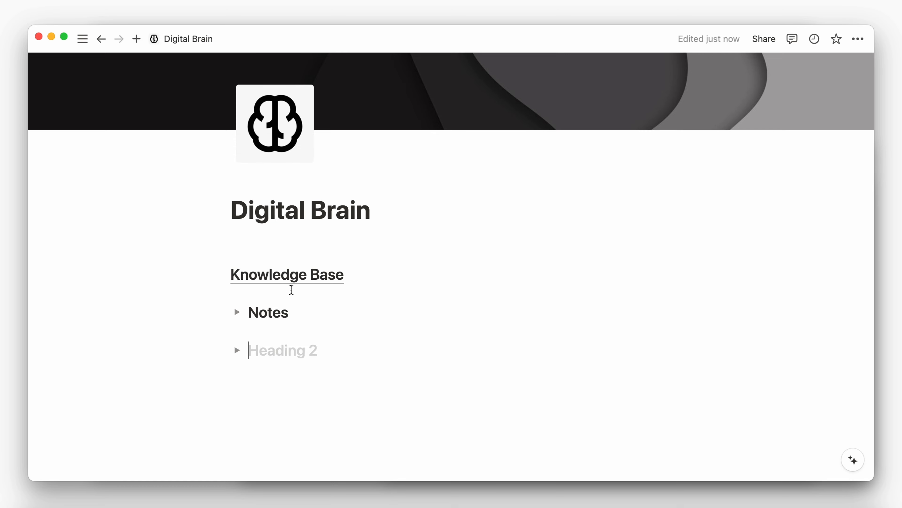
pyautogui.write('Resources')
# Step: Add a Toggle heading 2 named "Folders" below Resources, followed by a divider
pyautogui.press('Return')
pyautogui.write('/toggl')
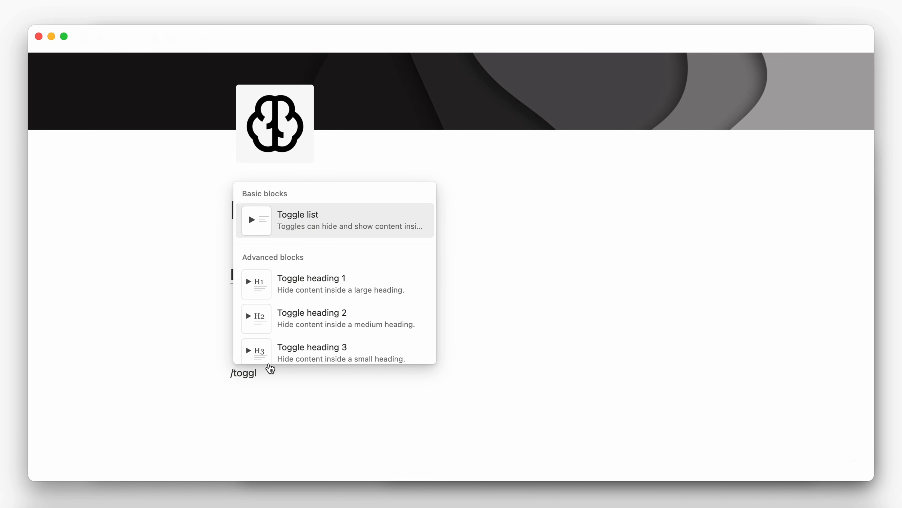
pyautogui.click(294, 317)
pyautogui.write('Folders')
pyautogui.press('Return')
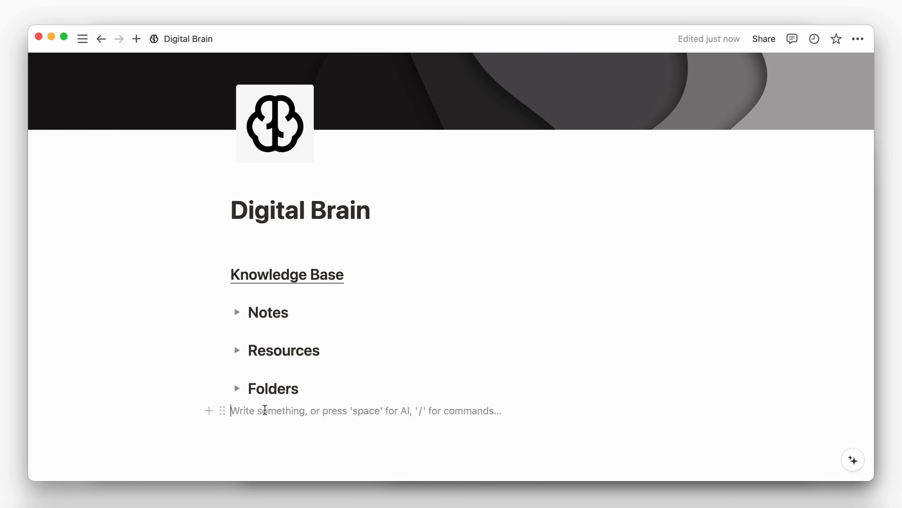
pyautogui.write('/divi')
pyautogui.press('Return')
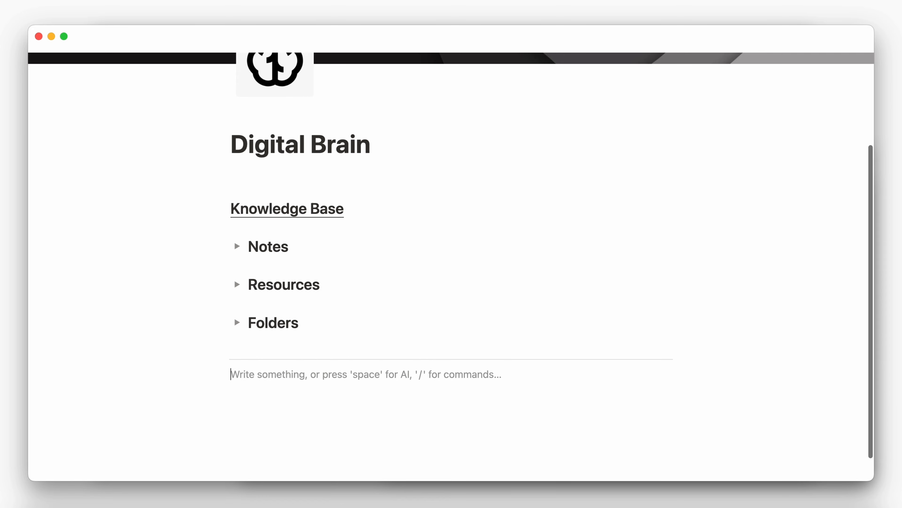
# Step: Add an underlined Heading 2 reading "Project Management" below the divider
pyautogui.write('/head')
pyautogui.press('Down')
pyautogui.press('Return')
pyautogui.write('Projec')
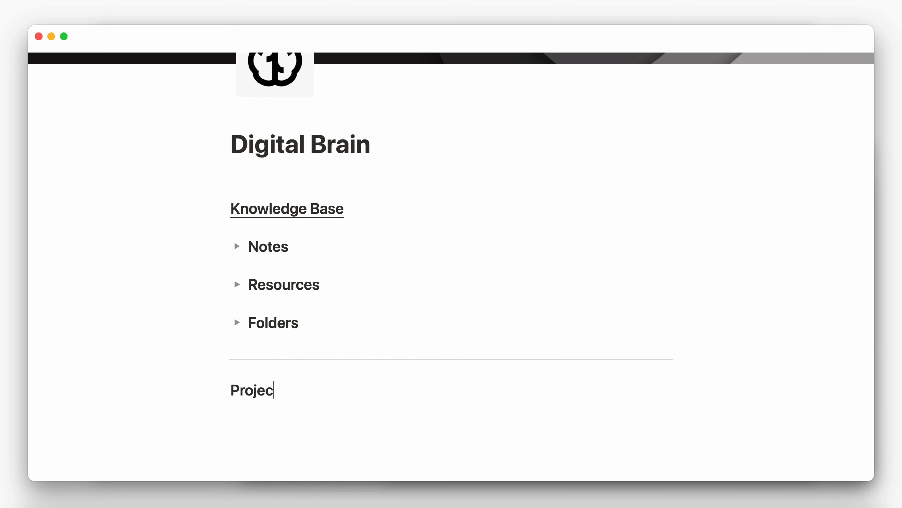
pyautogui.write('t Management')
pyautogui.press('super+a')
pyautogui.press('super+u')
# Step: Add a Toggle heading 2 named "Tasks" under the Project Management heading
pyautogui.click(253, 418)
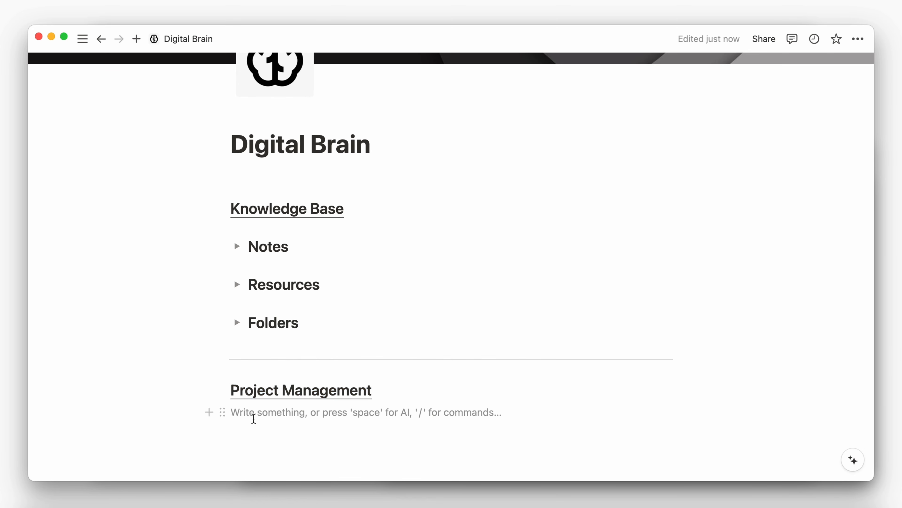
pyautogui.write('/togg')
pyautogui.press('Down')
pyautogui.press('Down')
pyautogui.press('Return')
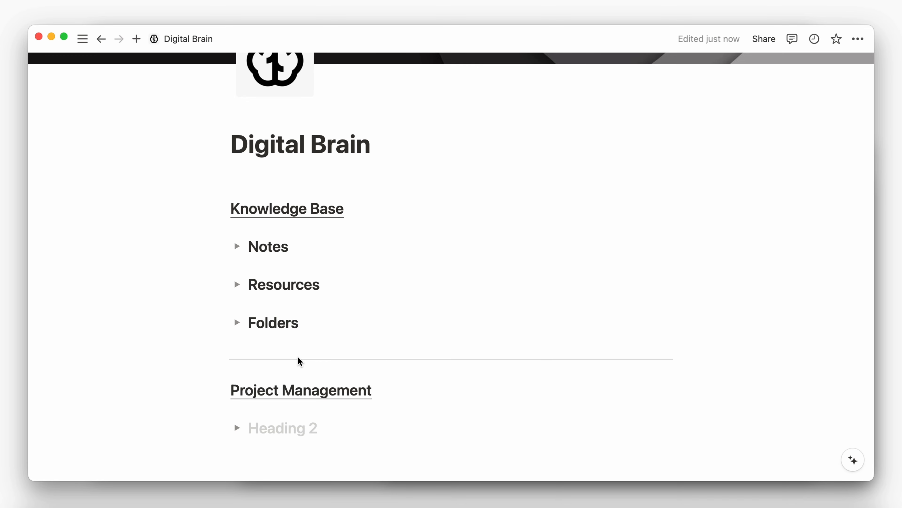
pyautogui.write('Tasks')
# Step: Add a Toggle heading 2 named "Projects" below the Tasks toggle
pyautogui.press('Return')
pyautogui.write('/togg')
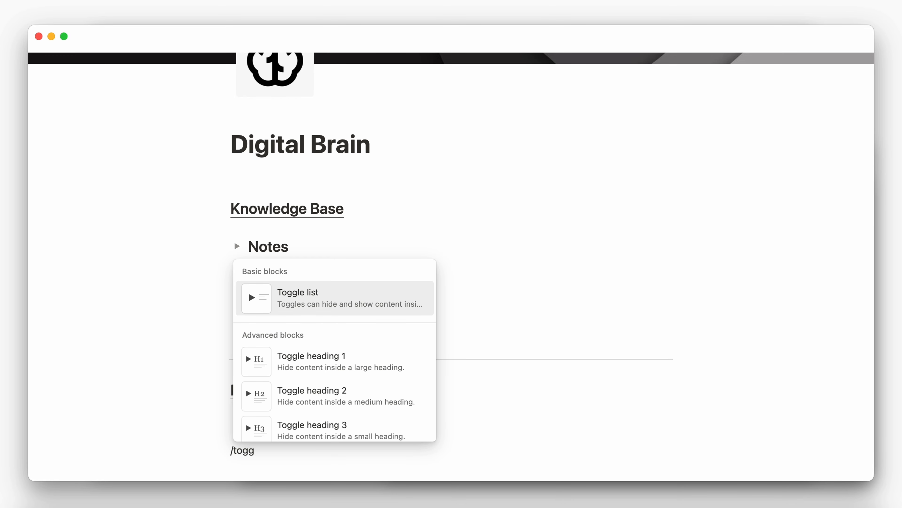
pyautogui.press('Down')
pyautogui.press('Down')
pyautogui.press('Return')
pyautogui.write('Projec')
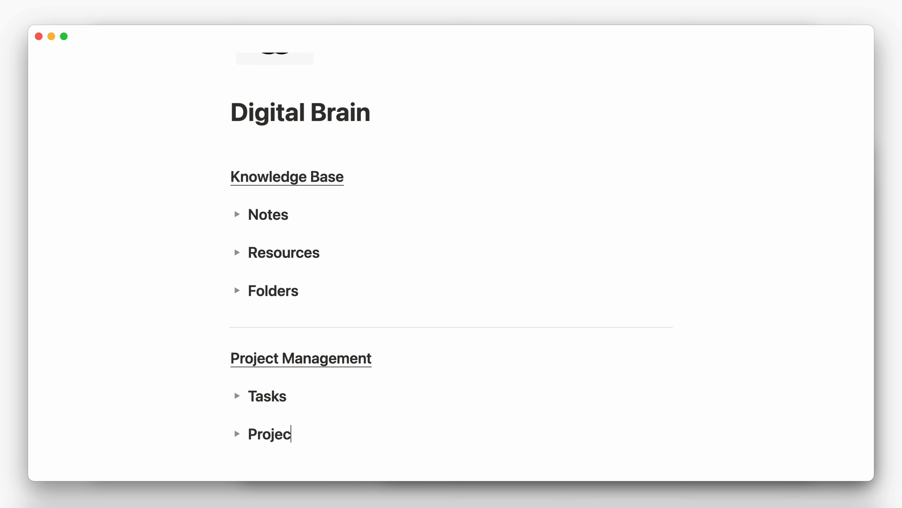
pyautogui.write('ts')
# Step: Add a Toggle heading 2 named "Areas" below the Projects toggle
pyautogui.press('Return')
pyautogui.write('/togg')
pyautogui.click(322, 367)
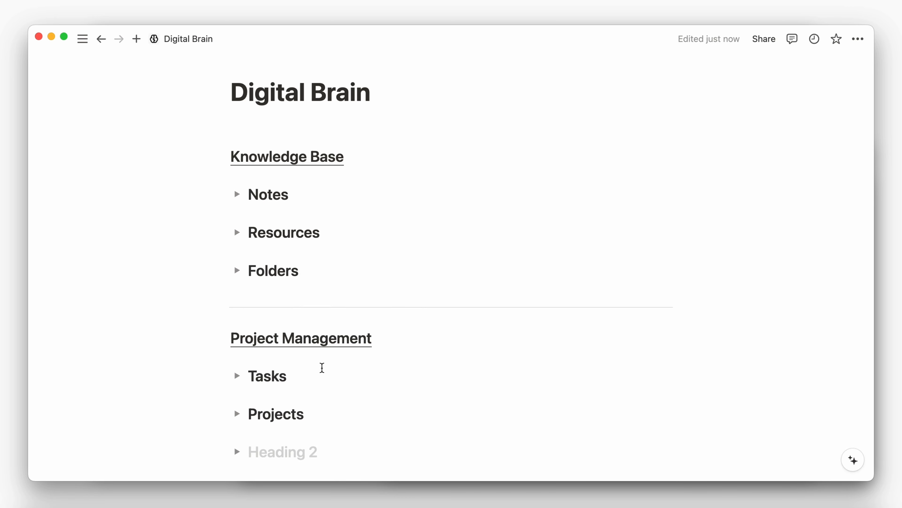
pyautogui.write('Areas')
pyautogui.scroll(-1, 322, 368)
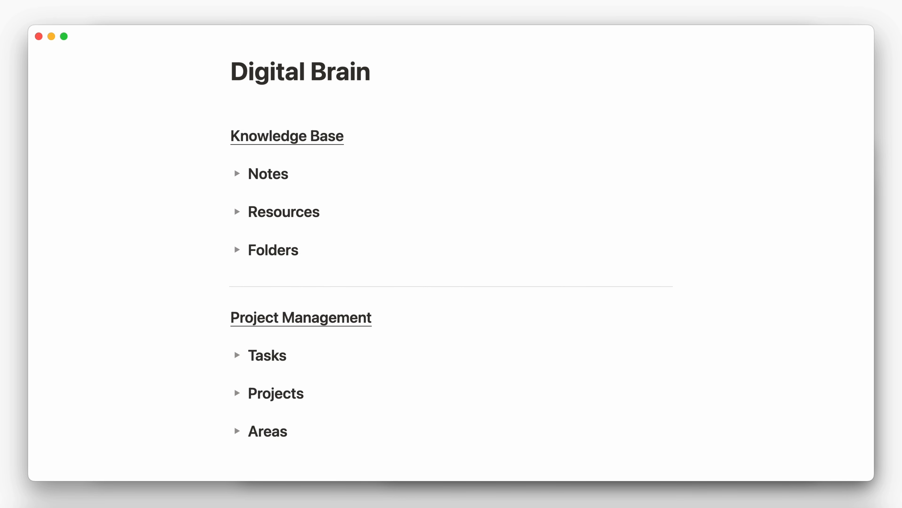
# Step: Expand the Notes toggle and insert a divider inside it
pyautogui.click(238, 174)
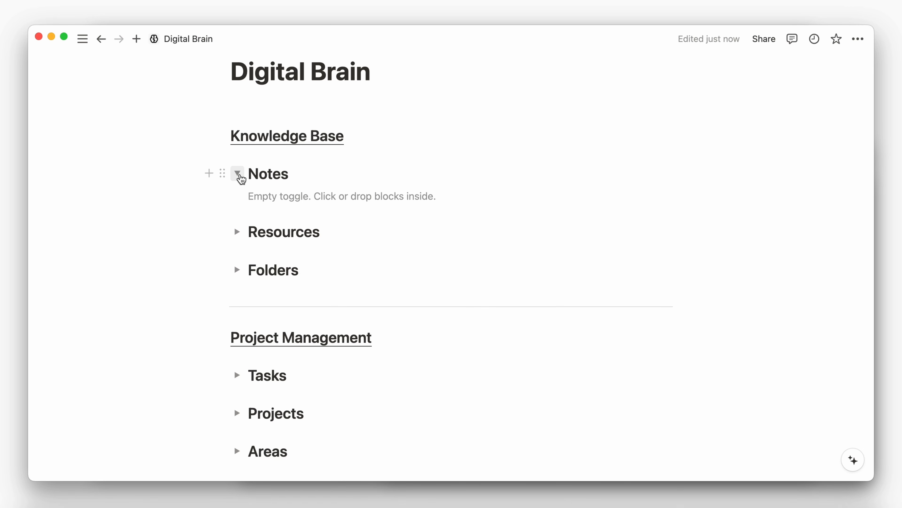
pyautogui.click(277, 197)
pyautogui.write('/divi')
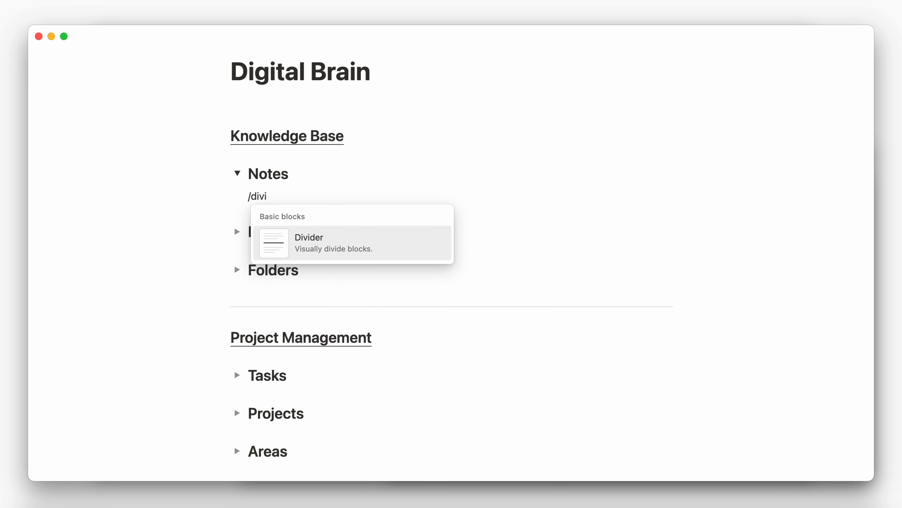
pyautogui.press('Return')
# Step: Insert an inline database titled "Notes" below the divider in the Notes toggle and hide its title
pyautogui.write('/da')
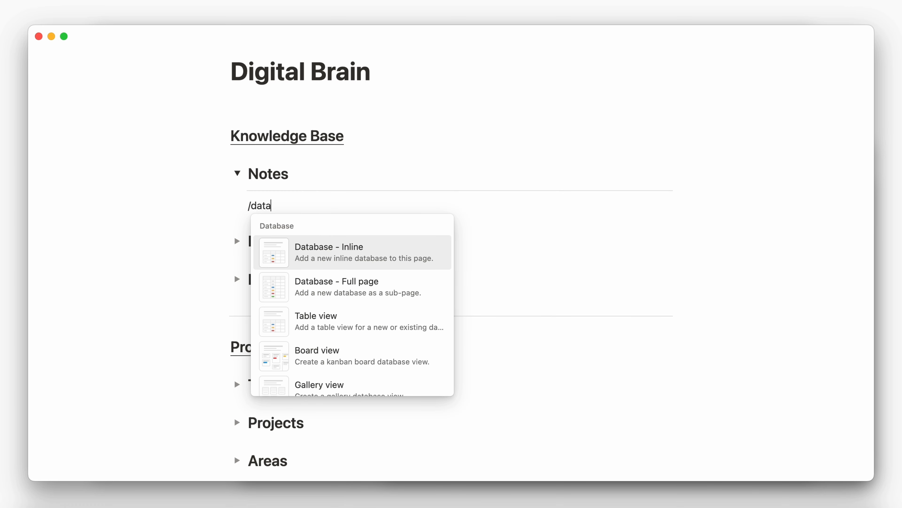
pyautogui.write('ta')
pyautogui.press('Return')
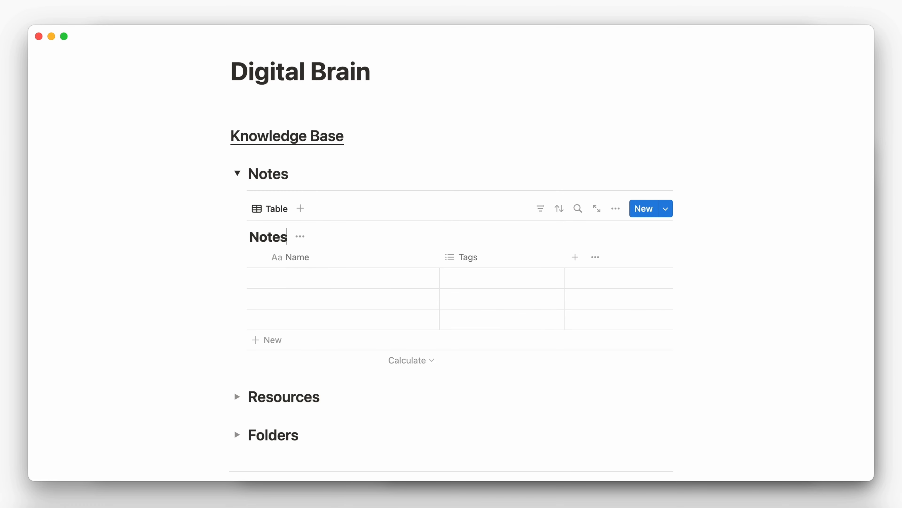
pyautogui.click(300, 236)
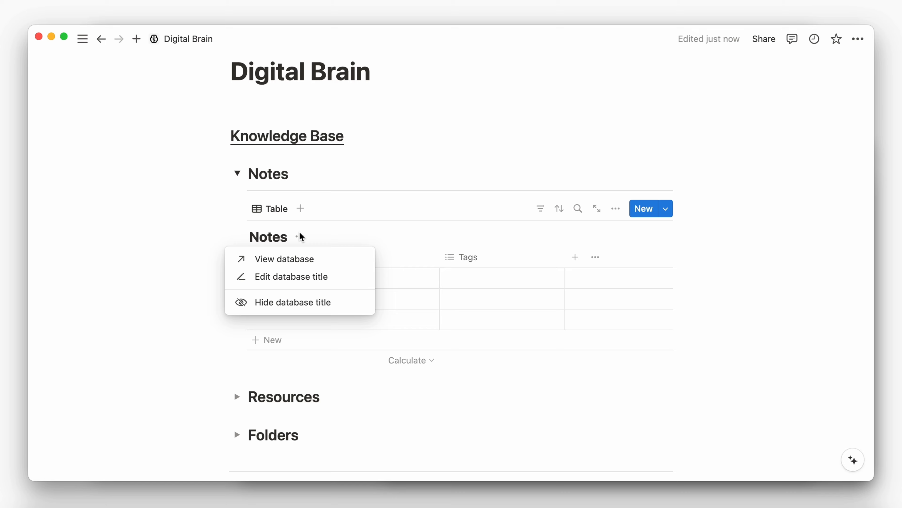
pyautogui.click(298, 302)
# Step: Delete the Tags property from the Notes database
pyautogui.click(466, 233)
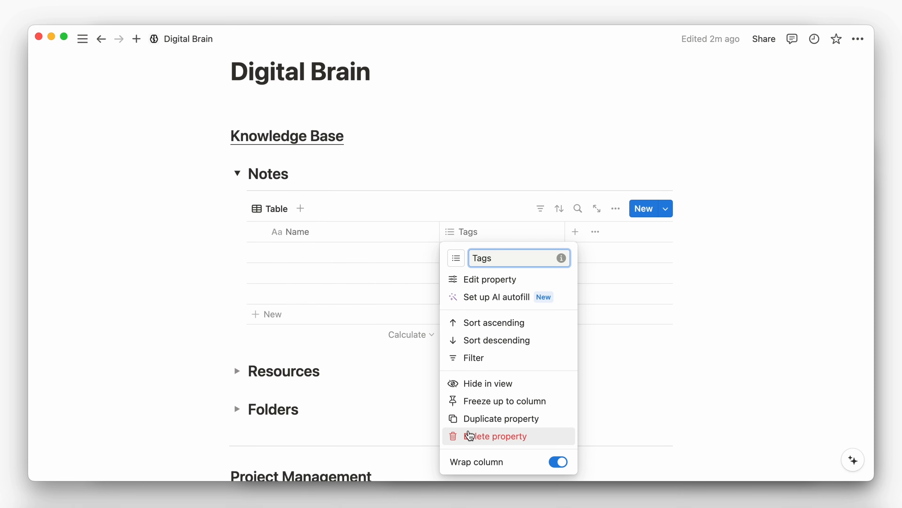
pyautogui.click(470, 434)
pyautogui.click(453, 253)
# Step: Add a Last edited time property named "Edited" to the Notes database
pyautogui.click(450, 231)
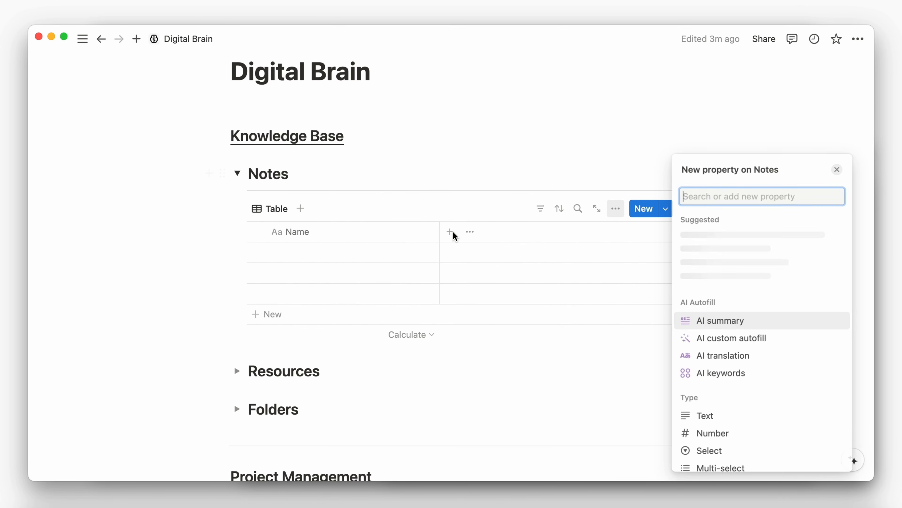
pyautogui.write('edit')
pyautogui.press('Return')
pyautogui.write('Ed')
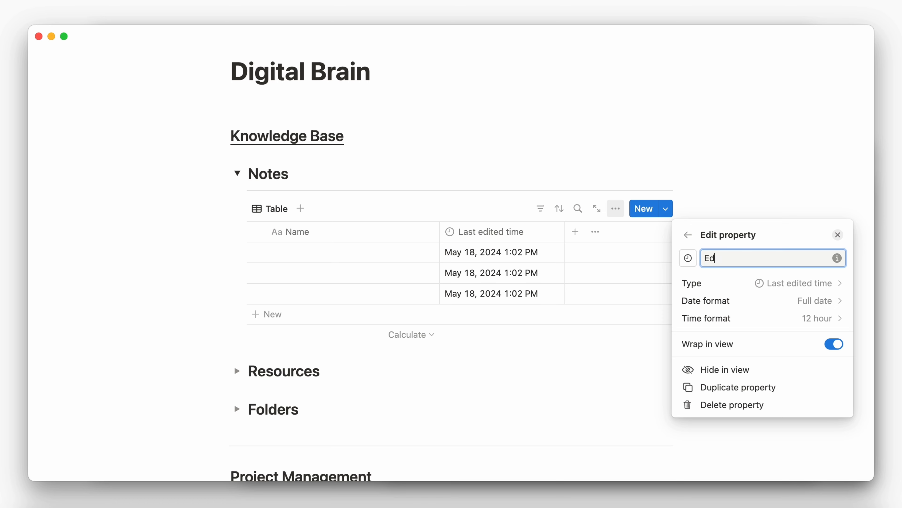
pyautogui.write('ited')
pyautogui.press('Escape')
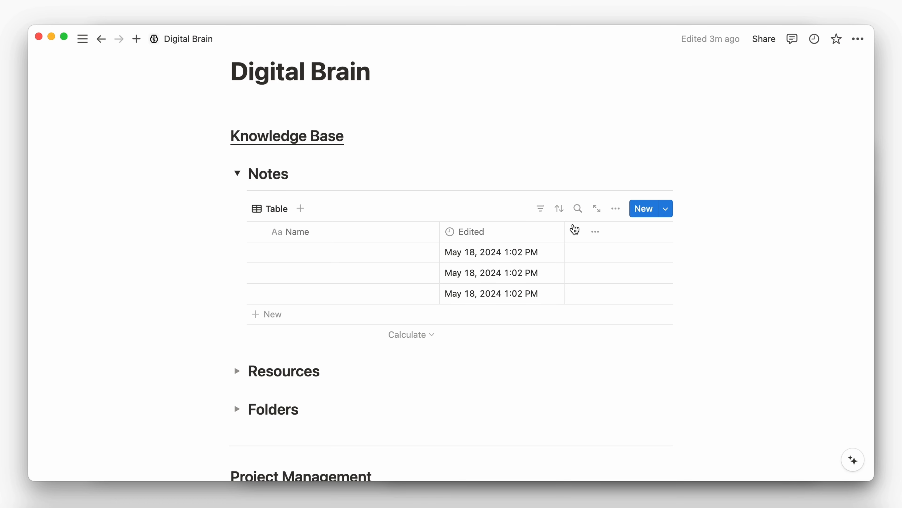
# Step: Add a Created time property named "Created" to the Notes database
pyautogui.click(575, 231)
pyautogui.write('cre')
pyautogui.press('Return')
pyautogui.write('Created')
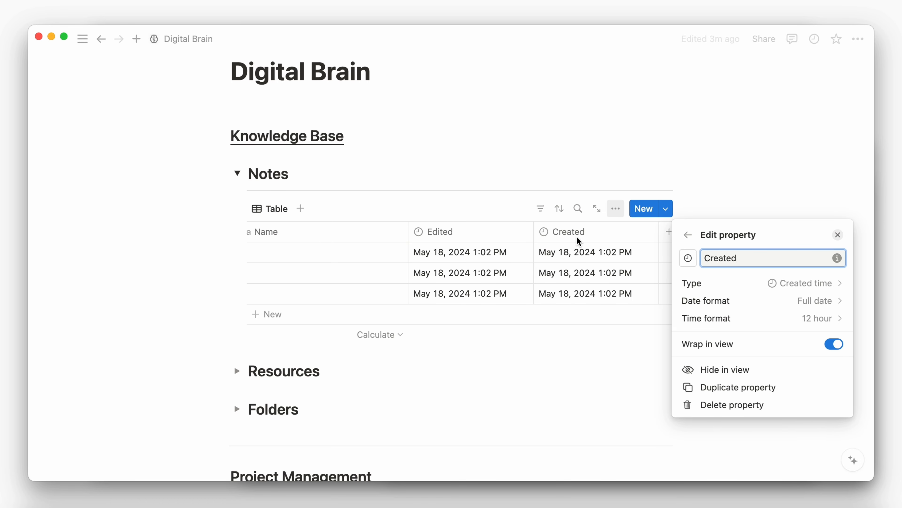
pyautogui.press('Escape')
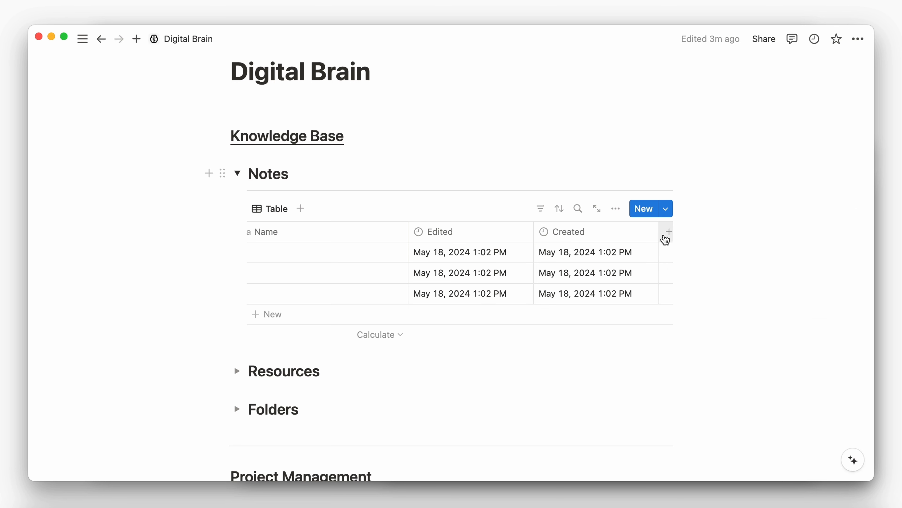
# Step: Add a Checkbox property named "Starred" to the Notes database
pyautogui.click(669, 232)
pyautogui.write('che')
pyautogui.press('Return')
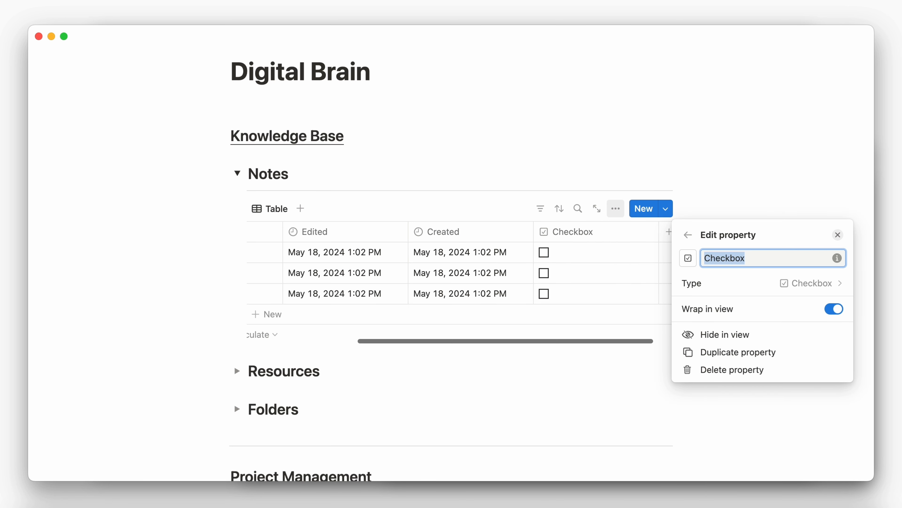
pyautogui.write('Starred')
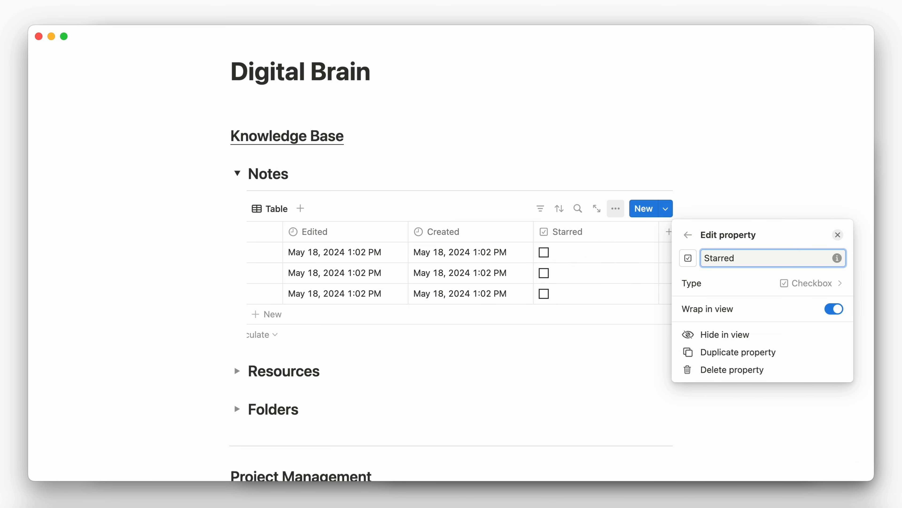
pyautogui.press('Escape')
# Step: Add a Status property named "State" to the Notes database
pyautogui.click(668, 233)
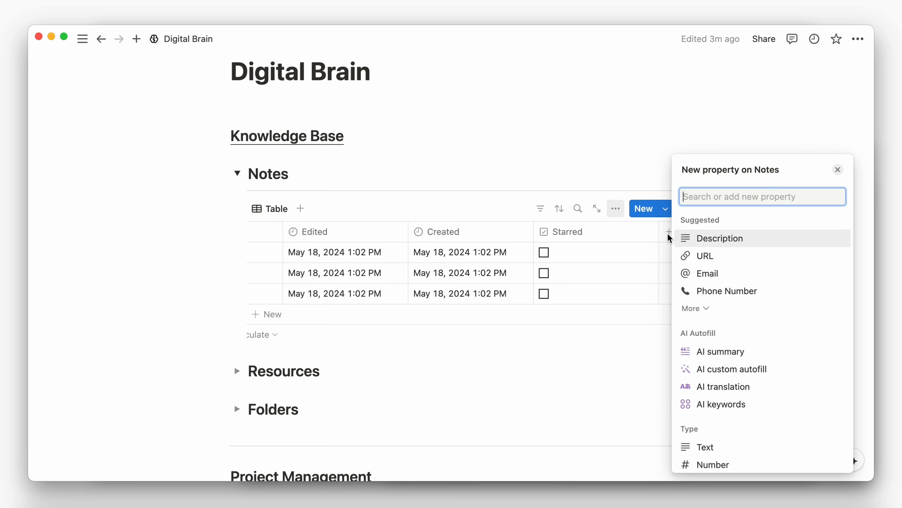
pyautogui.write('sta')
pyautogui.press('Down')
pyautogui.press('Return')
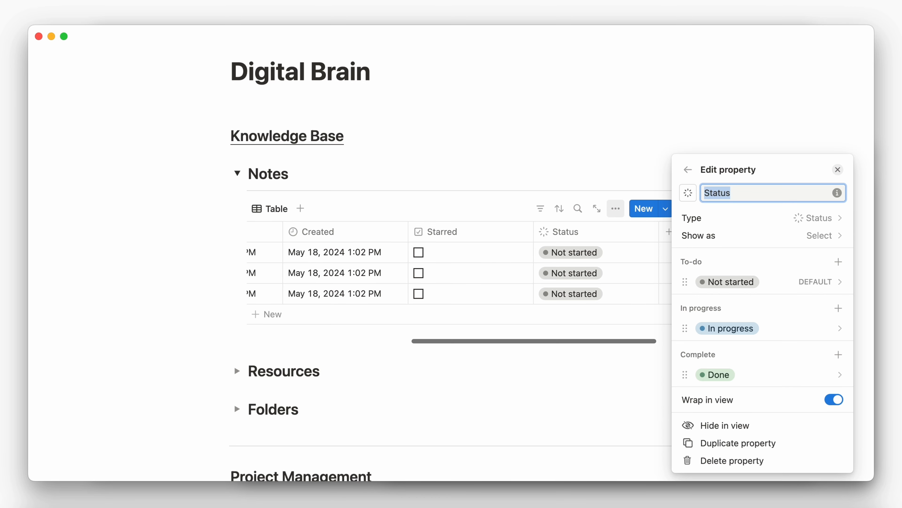
pyautogui.write('S')
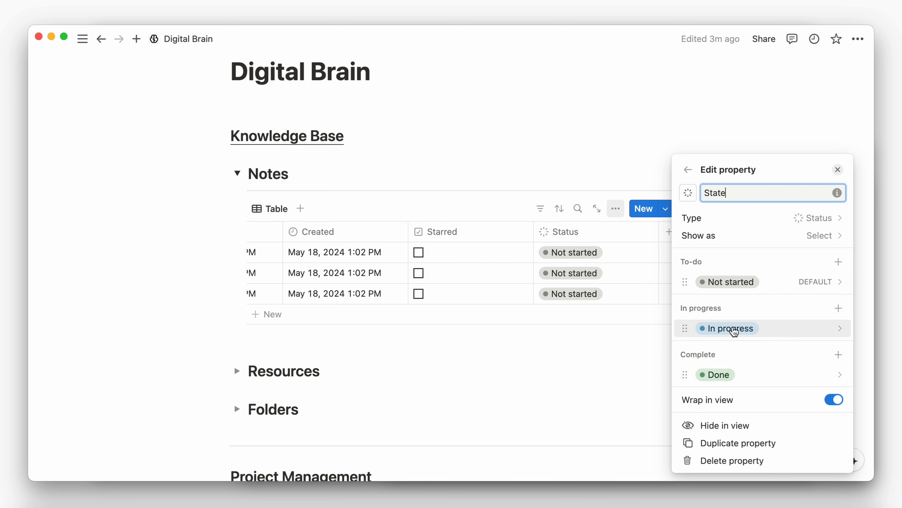
# Step: Rename the State property's In progress option to "Active" and color it light gray
pyautogui.click(730, 328)
pyautogui.write('Active')
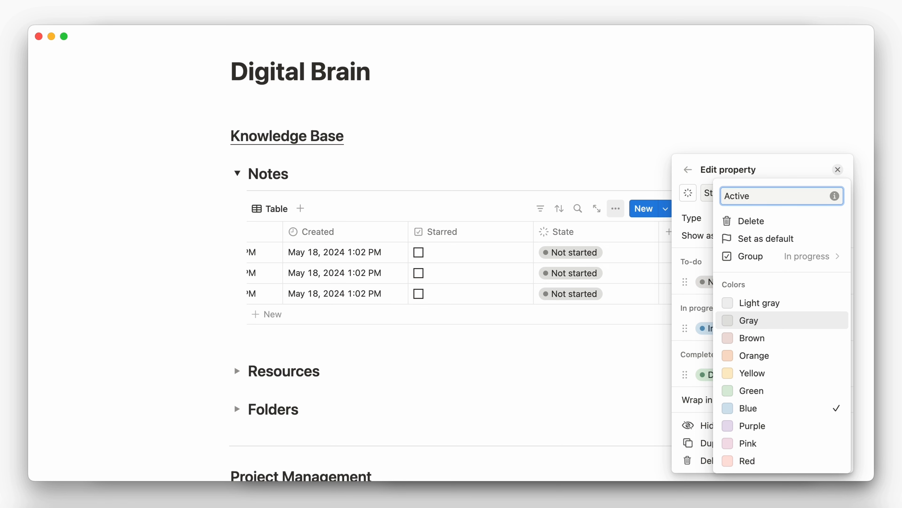
pyautogui.click(749, 303)
pyautogui.click(739, 373)
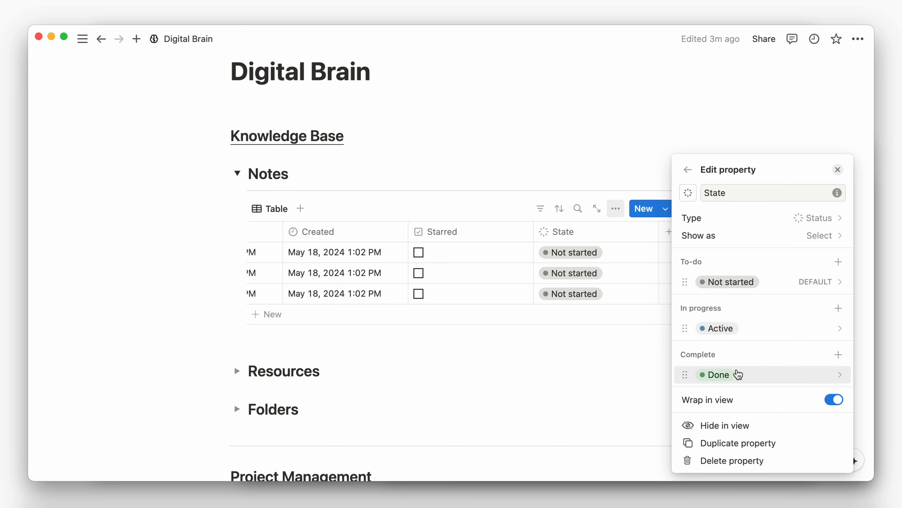
# Step: Rename the State property's Done option to "Archive" and color it light gray
pyautogui.click(738, 374)
pyautogui.write('Archive')
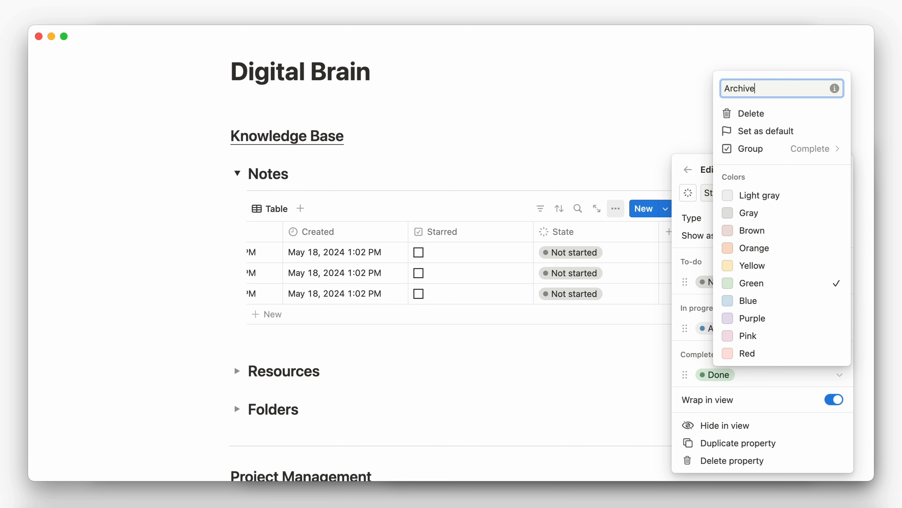
pyautogui.click(750, 197)
pyautogui.click(697, 309)
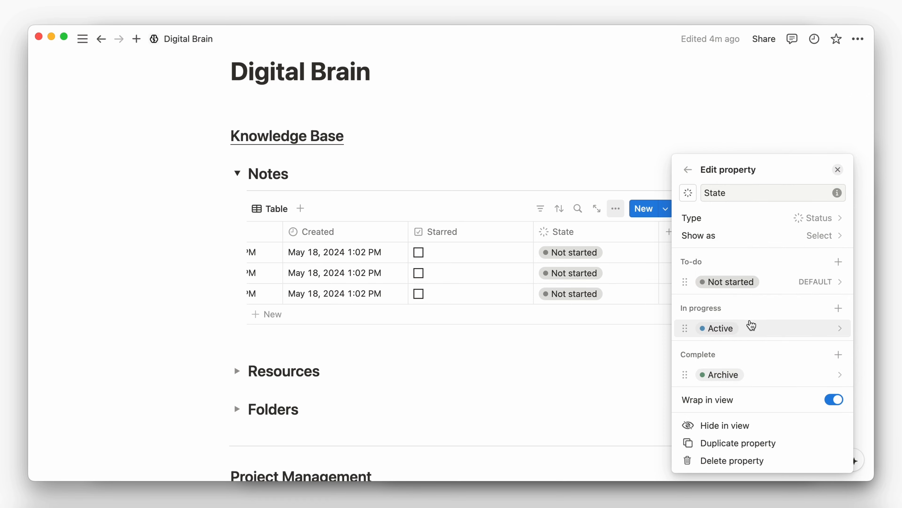
# Step: Make Active the default option of the State property and delete its Not started option
pyautogui.click(752, 326)
pyautogui.click(800, 242)
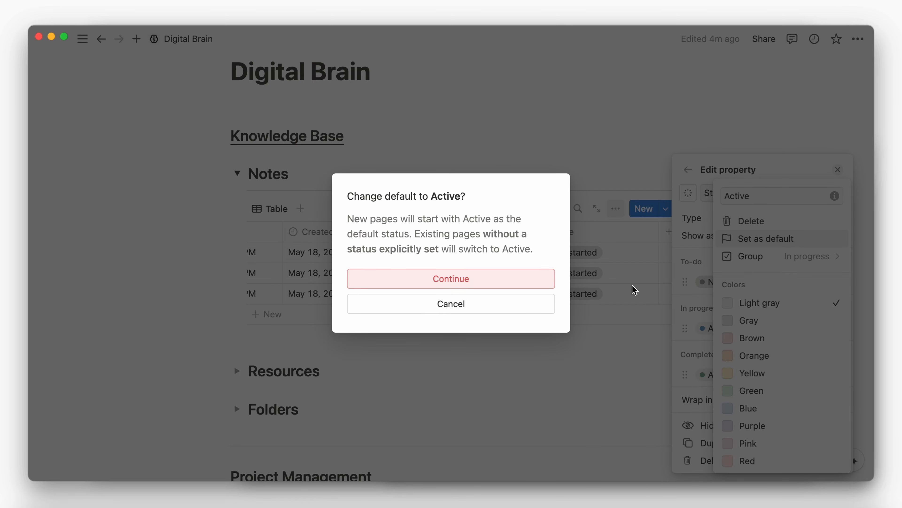
pyautogui.click(538, 283)
pyautogui.click(709, 282)
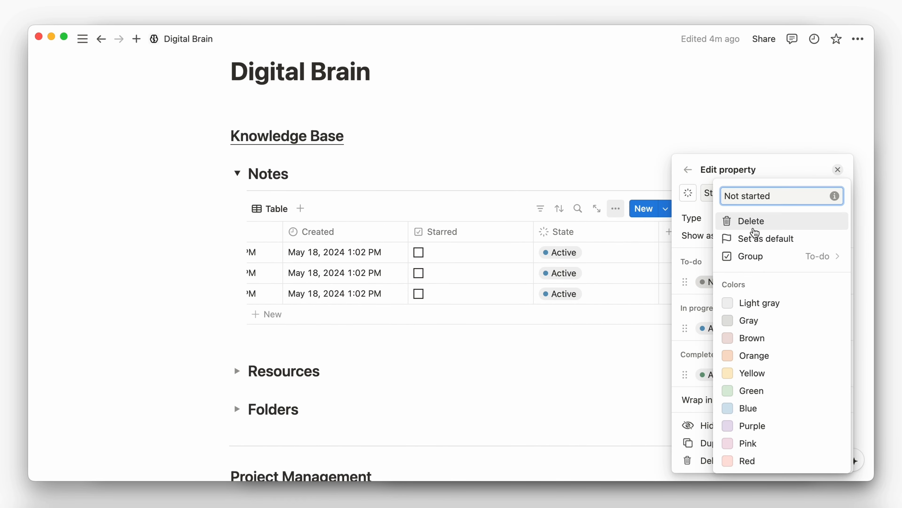
pyautogui.click(754, 227)
pyautogui.click(519, 260)
pyautogui.press('Escape')
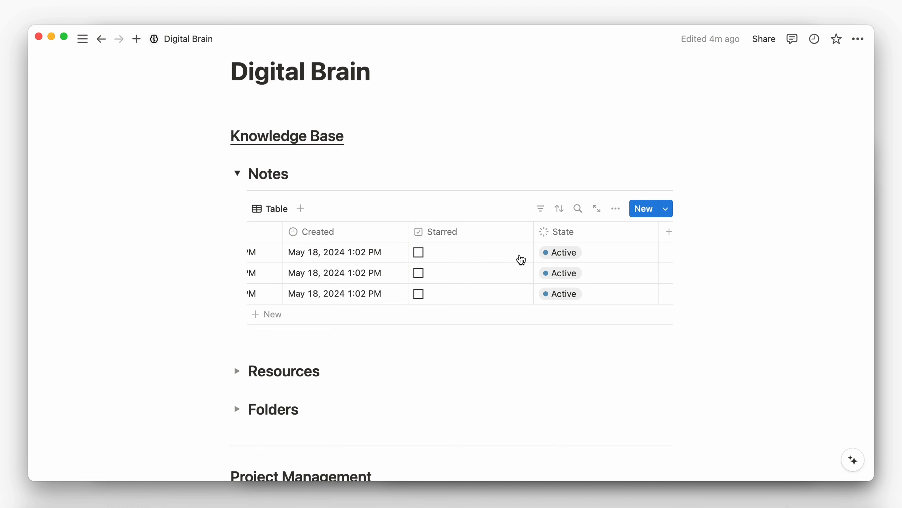
# Step: Switch the Notes database view from Table to the List layout
pyautogui.click(616, 209)
pyautogui.click(713, 251)
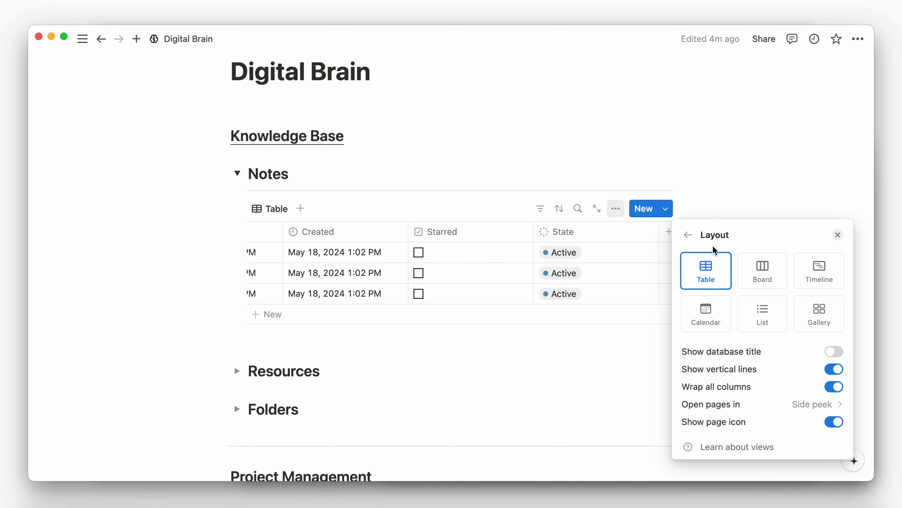
pyautogui.click(763, 305)
pyautogui.click(662, 296)
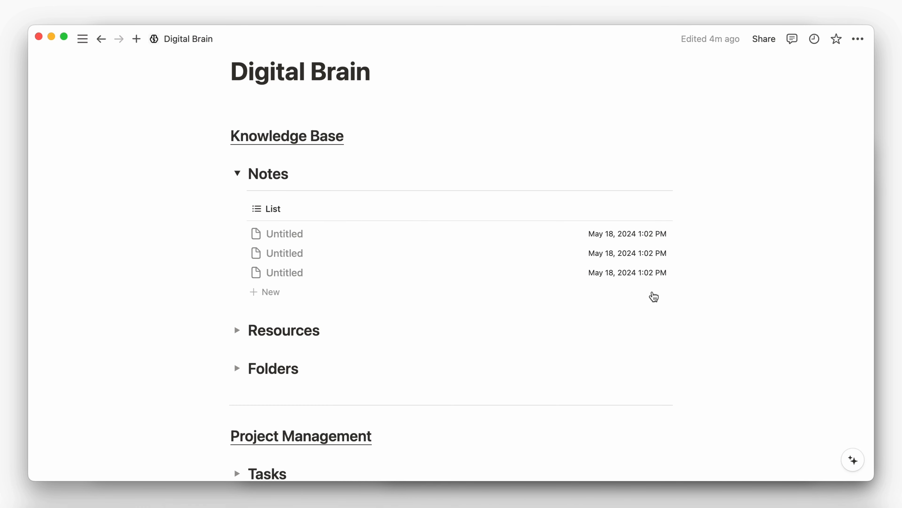
# Step: Show the Starred property in the Notes list view
pyautogui.click(617, 211)
pyautogui.click(707, 278)
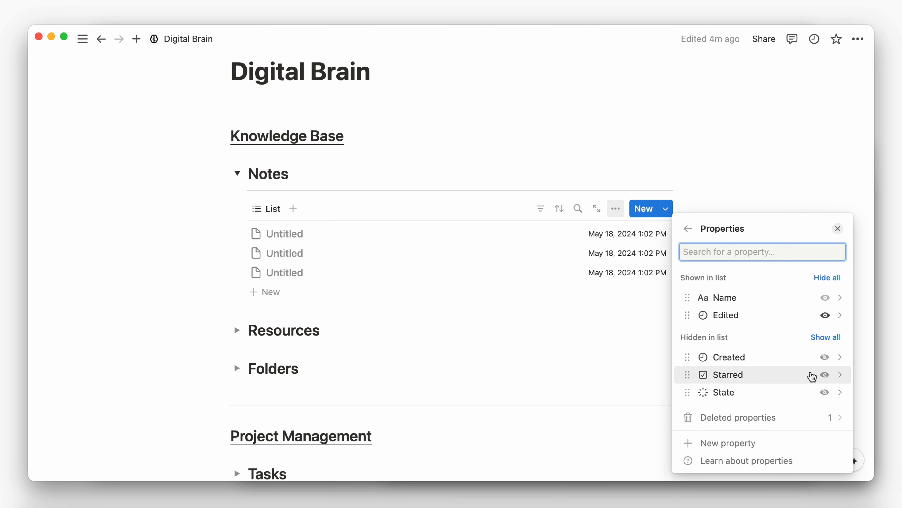
pyautogui.click(824, 375)
# Step: Add a Button property named "Archive" to the Notes database that sets this page's State to Archive
pyautogui.click(768, 443)
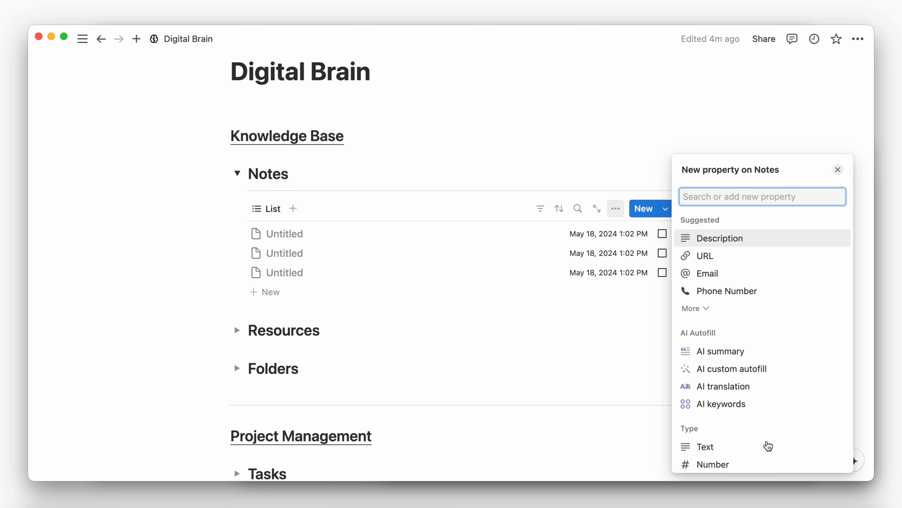
pyautogui.write('butt')
pyautogui.press('Return')
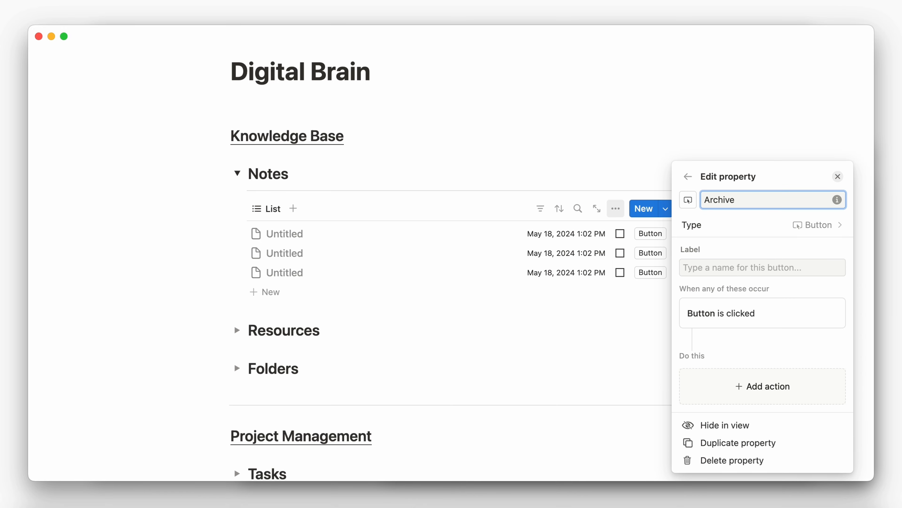
pyautogui.click(767, 386)
pyautogui.click(768, 359)
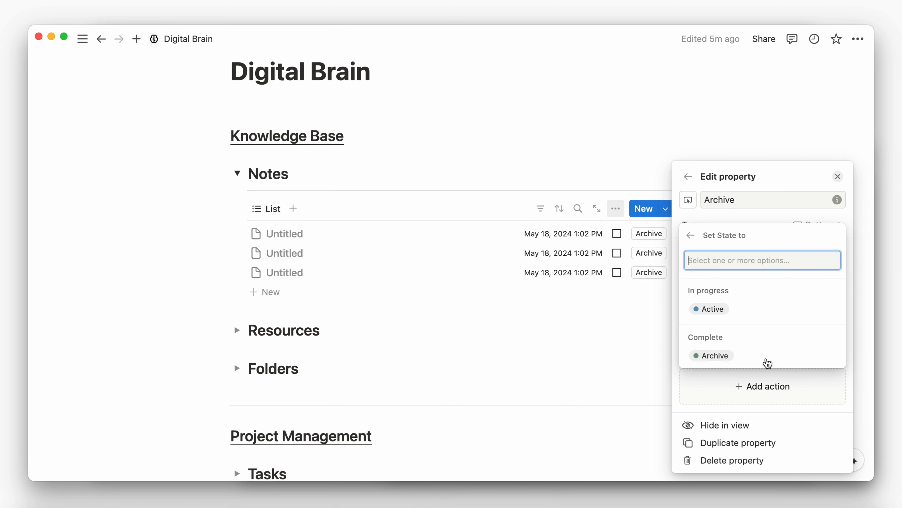
pyautogui.click(722, 355)
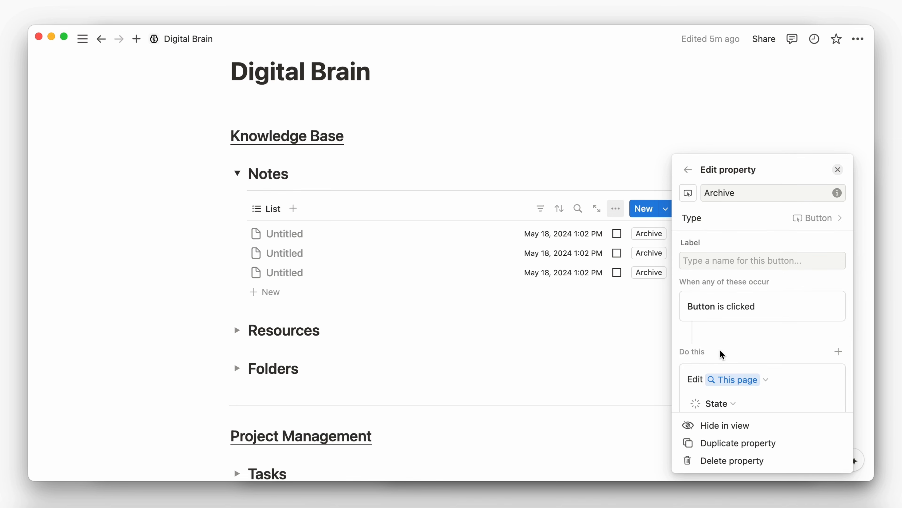
pyautogui.click(616, 345)
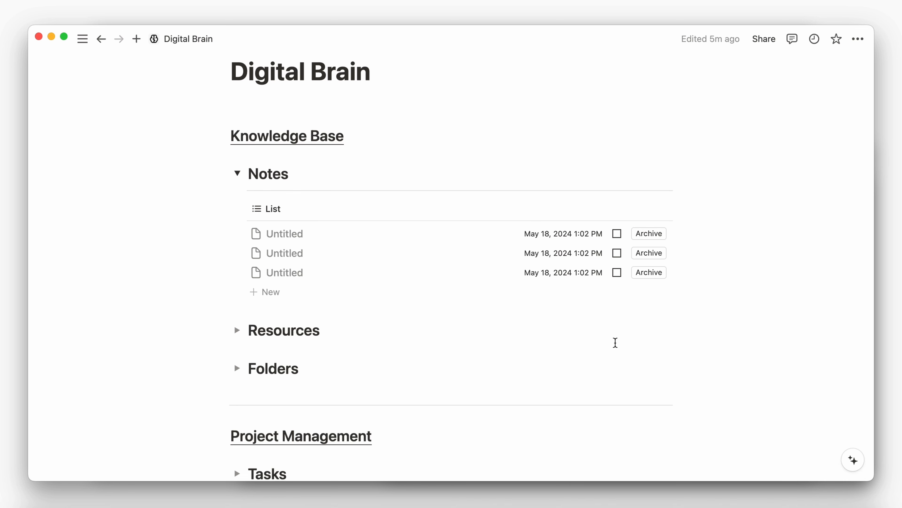
# Step: Rename the Notes list view to "Recent" and give it the outlined clock icon
pyautogui.click(280, 211)
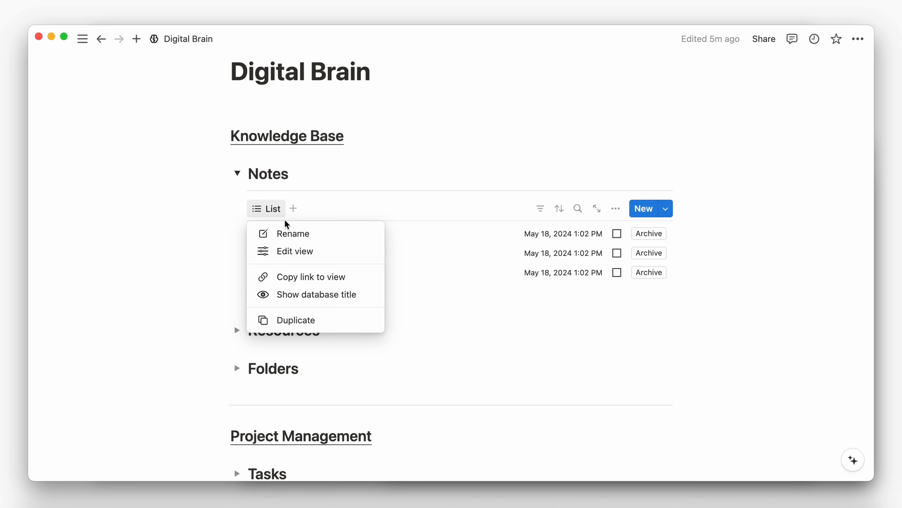
pyautogui.click(288, 233)
pyautogui.write('Re')
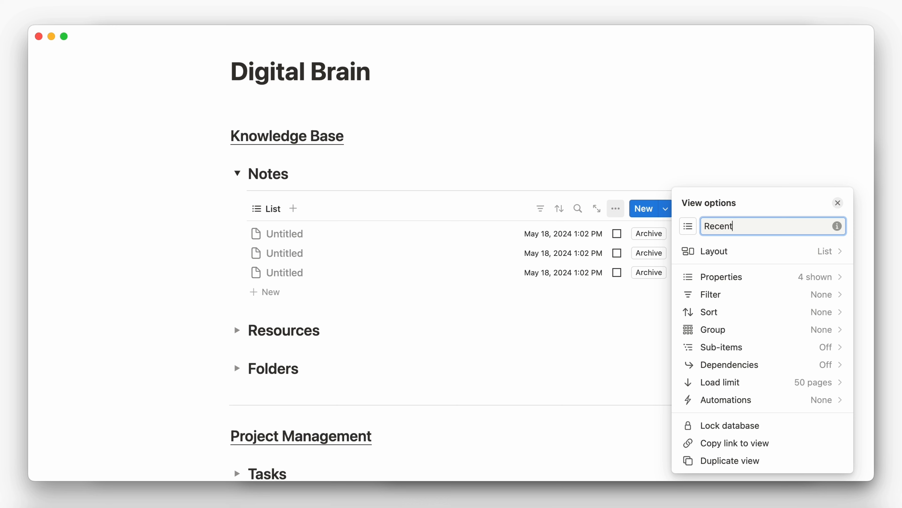
pyautogui.write('cent')
pyautogui.click(687, 227)
pyautogui.write('cloc')
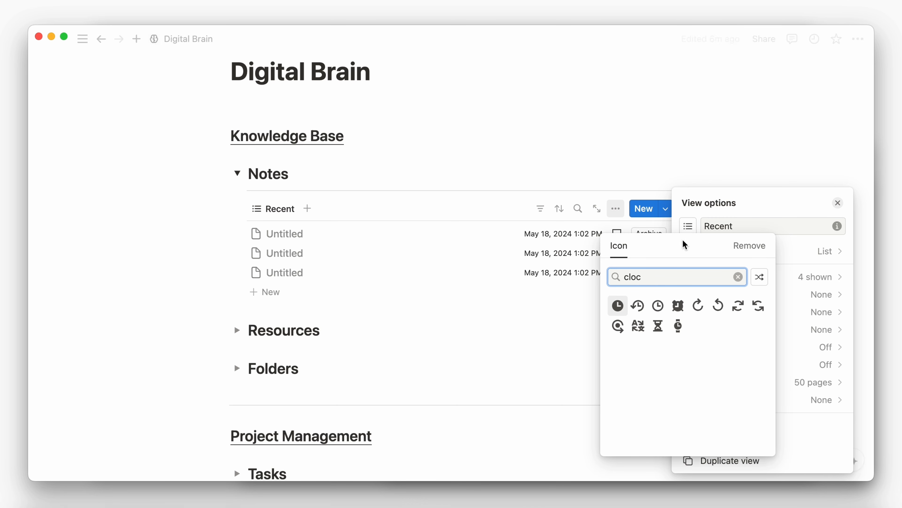
pyautogui.click(659, 306)
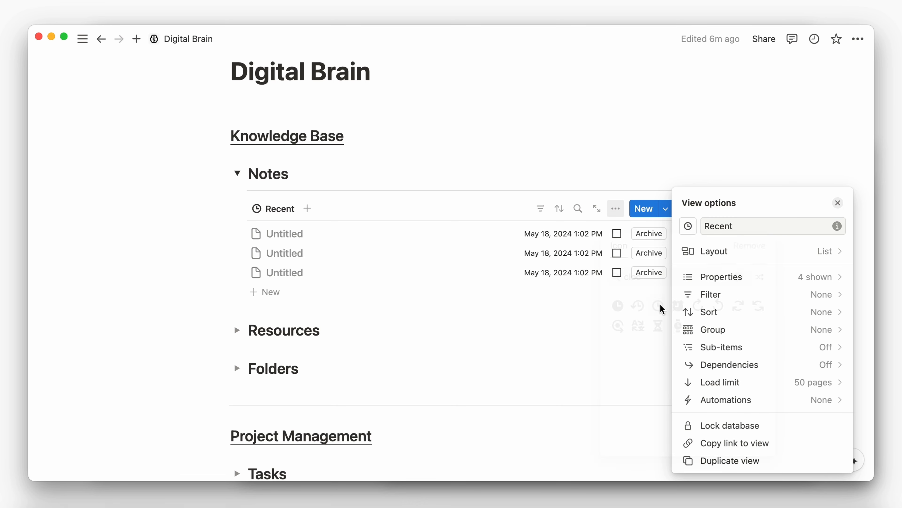
pyautogui.click(544, 217)
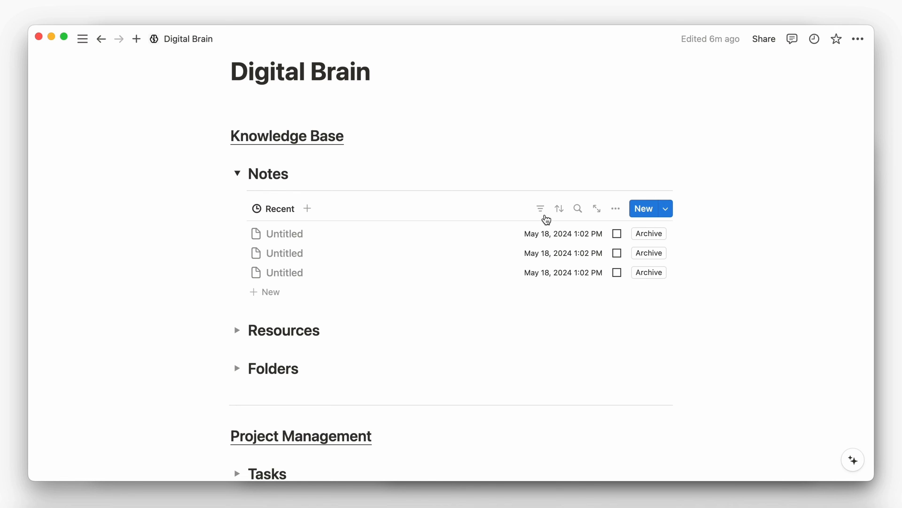
# Step: Filter the Recent view to notes whose State is in the In progress group
pyautogui.click(541, 209)
pyautogui.click(495, 331)
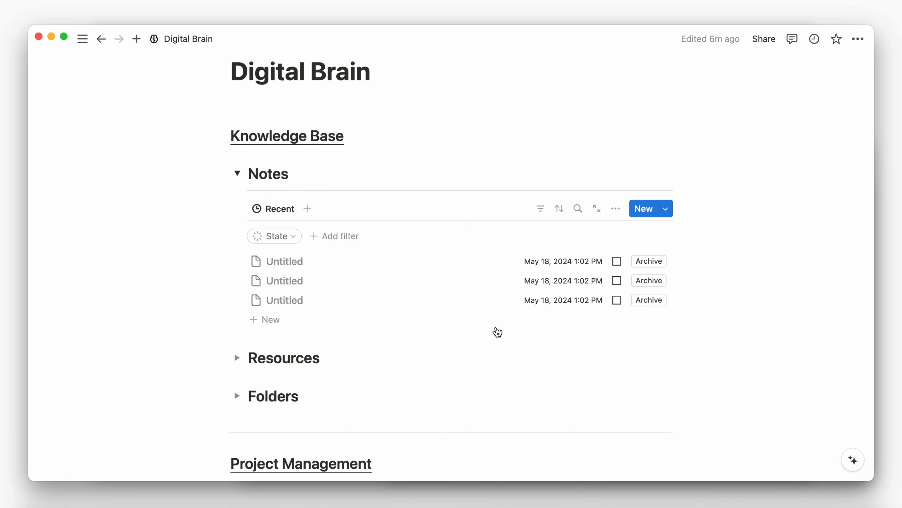
pyautogui.click(317, 309)
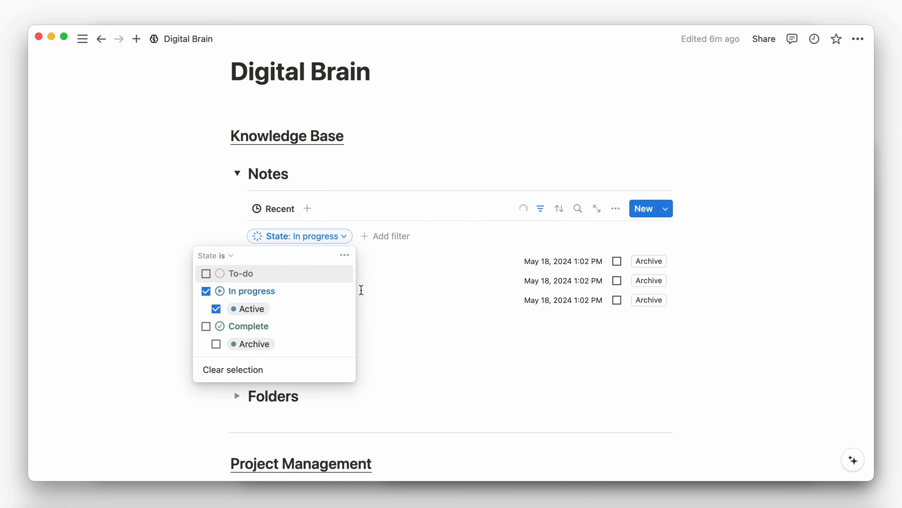
pyautogui.click(468, 240)
# Step: Sort the Recent view by Edited in descending order and collapse the filter and sort bar
pyautogui.click(560, 211)
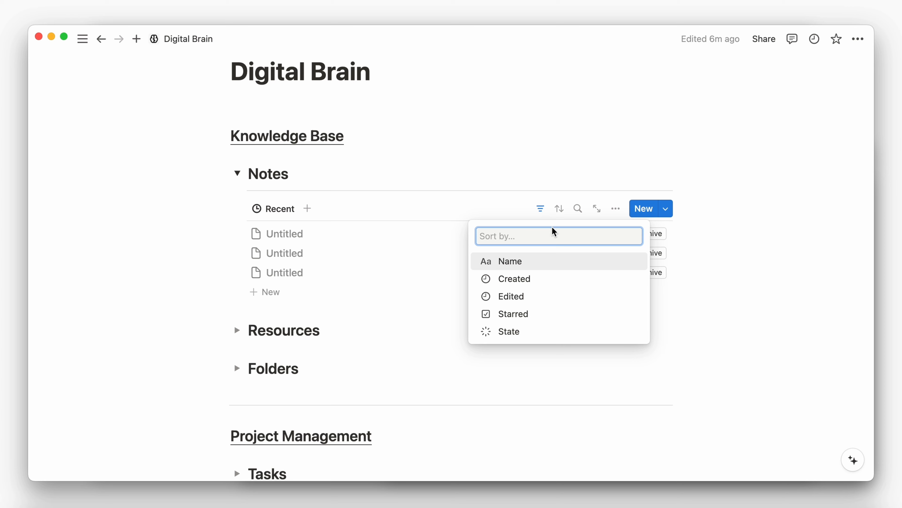
pyautogui.click(511, 305)
pyautogui.click(328, 263)
pyautogui.click(313, 304)
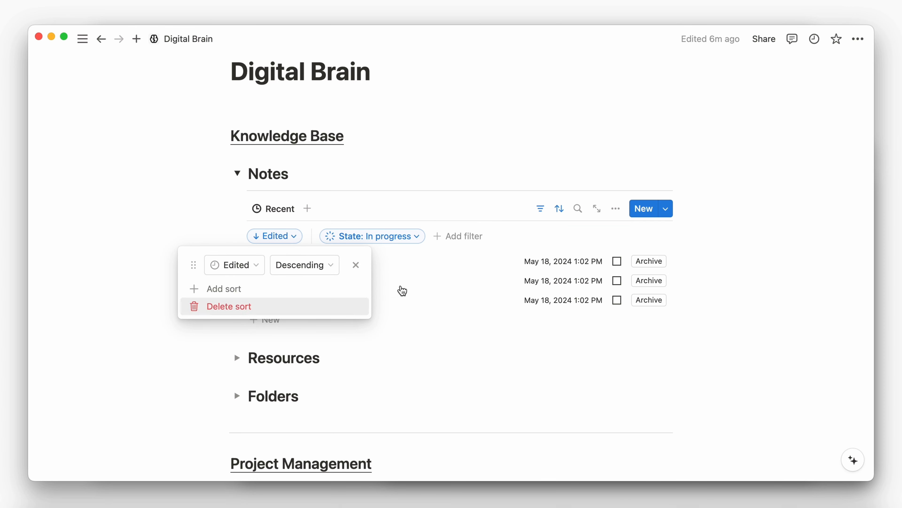
pyautogui.click(402, 290)
pyautogui.click(540, 210)
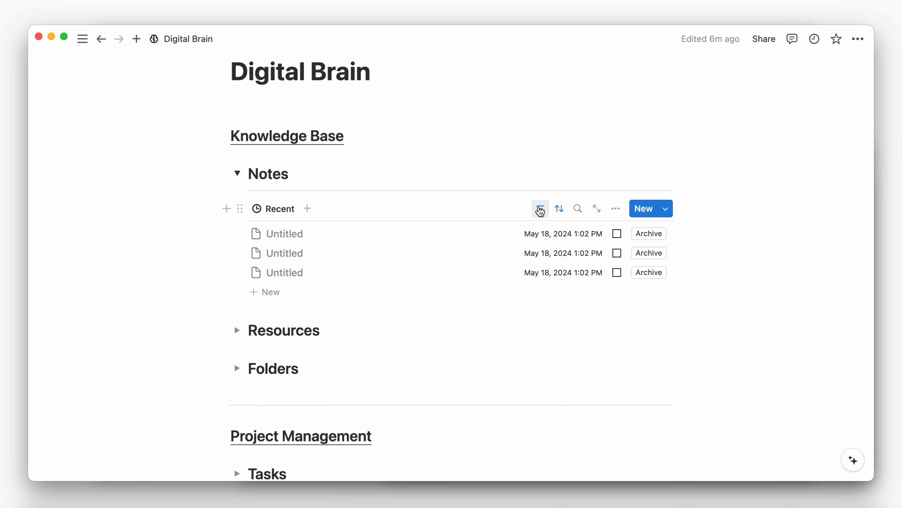
# Step: Duplicate the Recent view, name the copy "Starred" and give it the outlined star icon
pyautogui.click(278, 208)
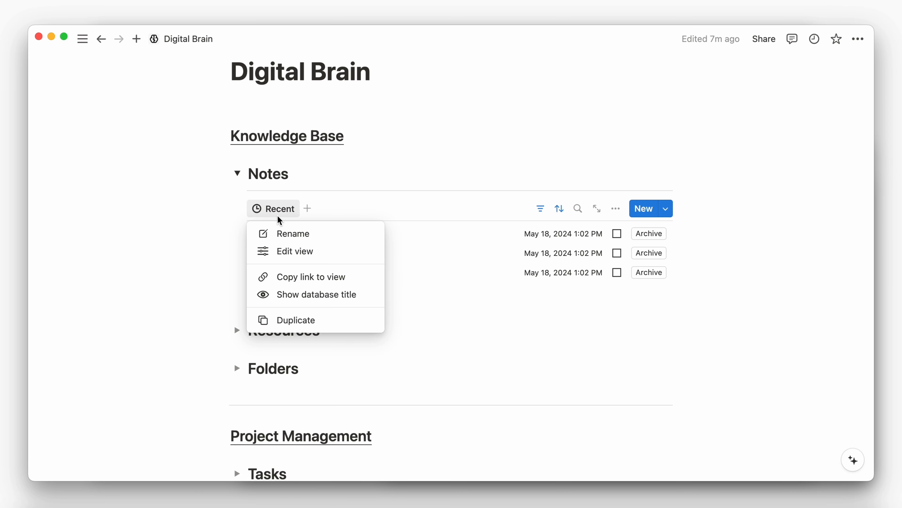
pyautogui.click(290, 320)
pyautogui.write('Starred')
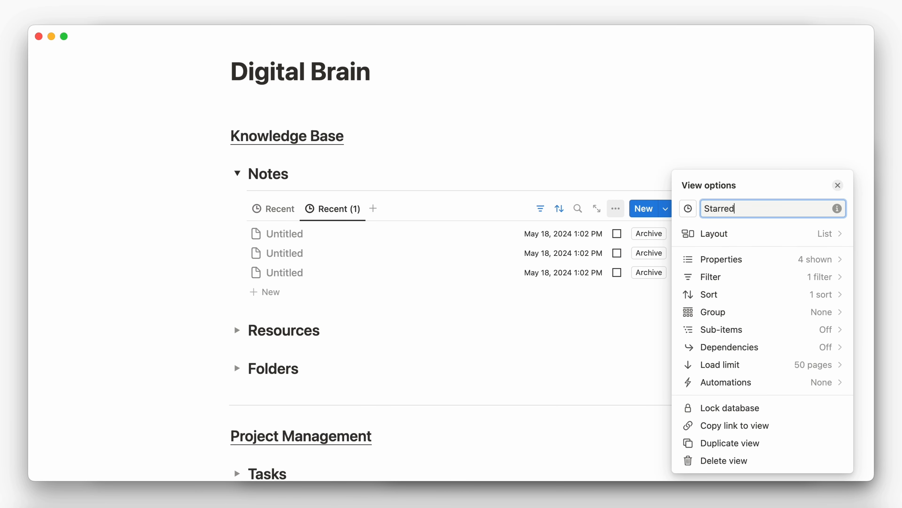
pyautogui.click(686, 209)
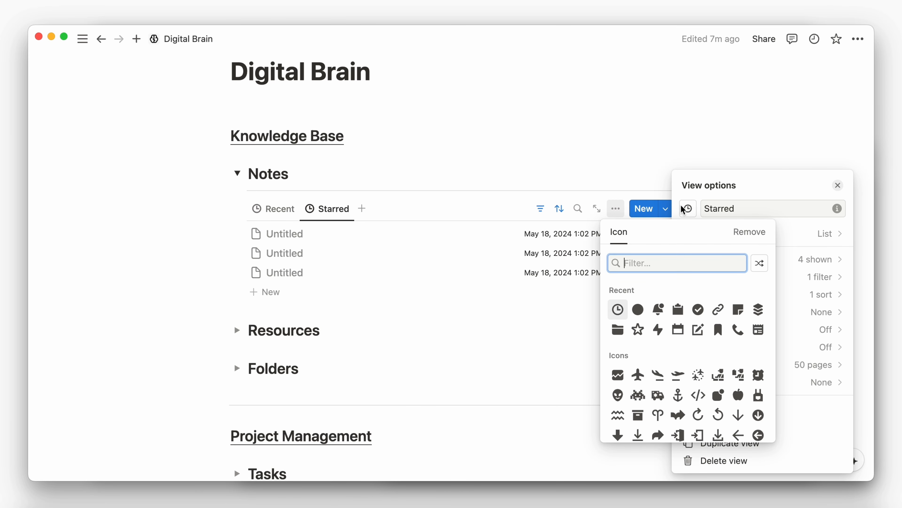
pyautogui.write('star')
pyautogui.click(658, 292)
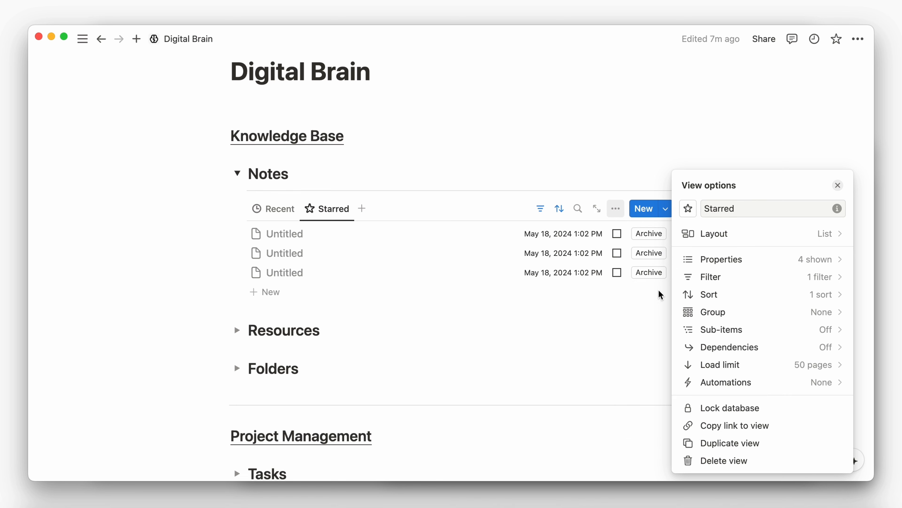
# Step: Hide the Archive button property in the Starred view
pyautogui.click(720, 262)
pyautogui.click(824, 333)
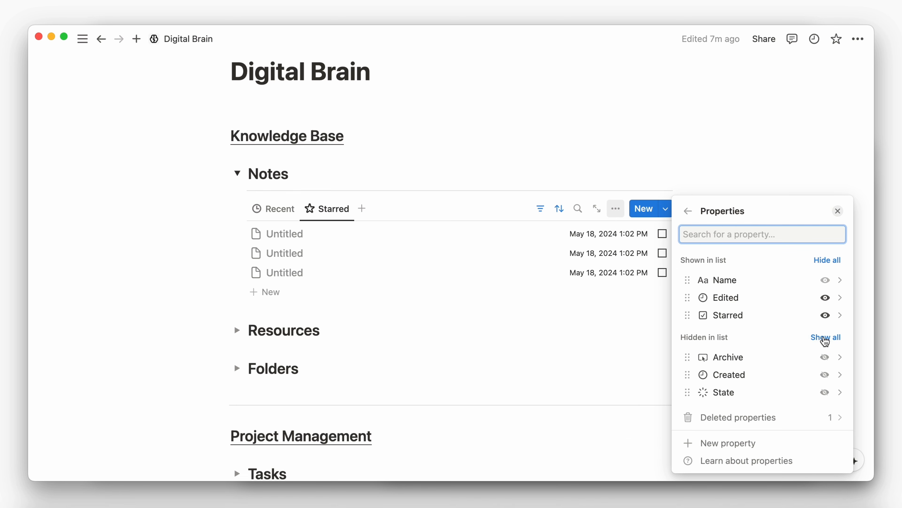
pyautogui.click(618, 321)
# Step: Add a filter for Starred is Checked to the Starred view and collapse the filter bar
pyautogui.click(540, 209)
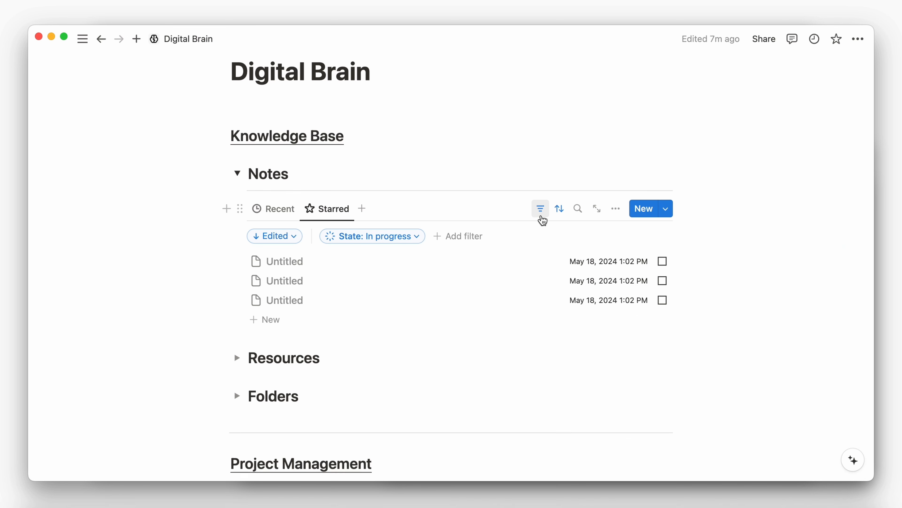
pyautogui.click(480, 236)
pyautogui.click(455, 341)
pyautogui.click(461, 295)
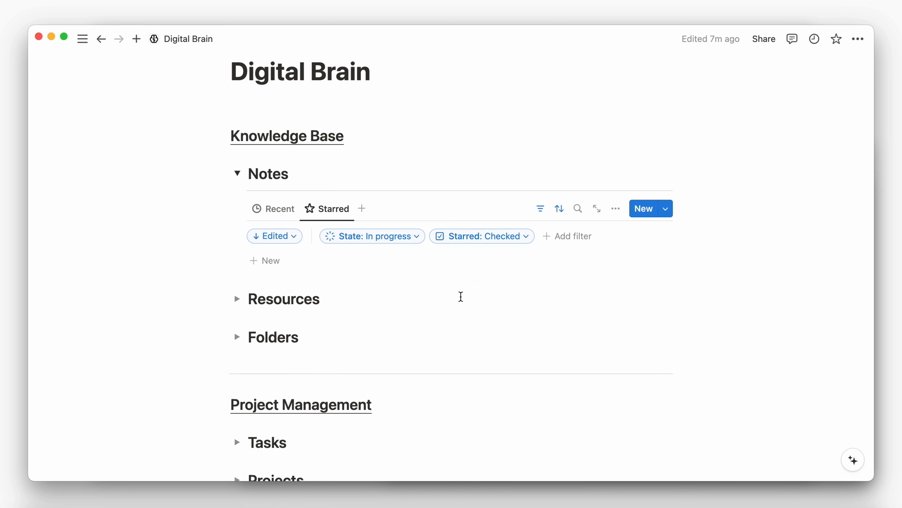
pyautogui.click(543, 211)
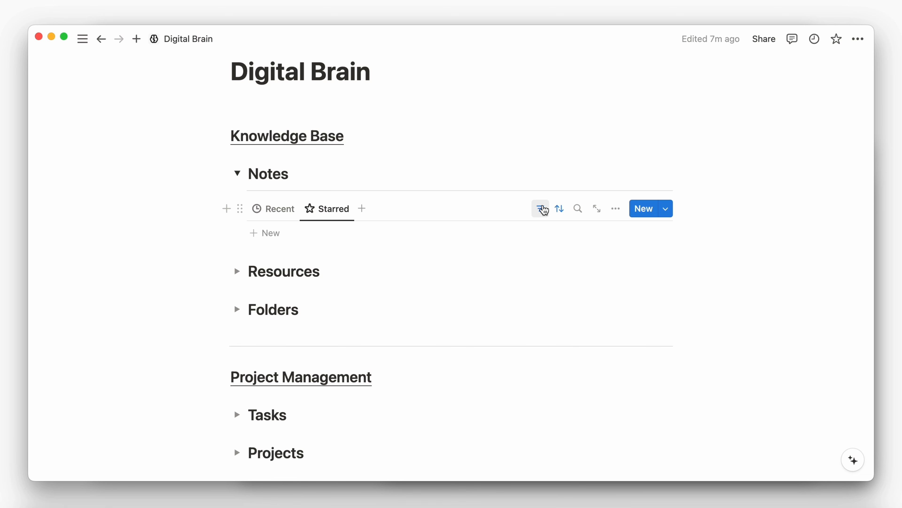
# Step: Expand the Resources toggle and insert a divider and an inline database titled "Resources" inside it
pyautogui.click(237, 271)
pyautogui.click(265, 297)
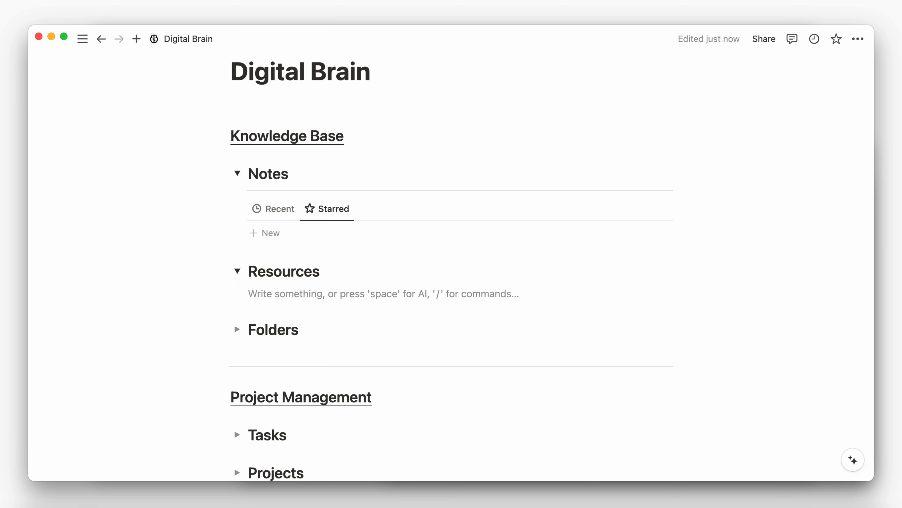
pyautogui.write('/div')
pyautogui.press('Return')
pyautogui.write('/data')
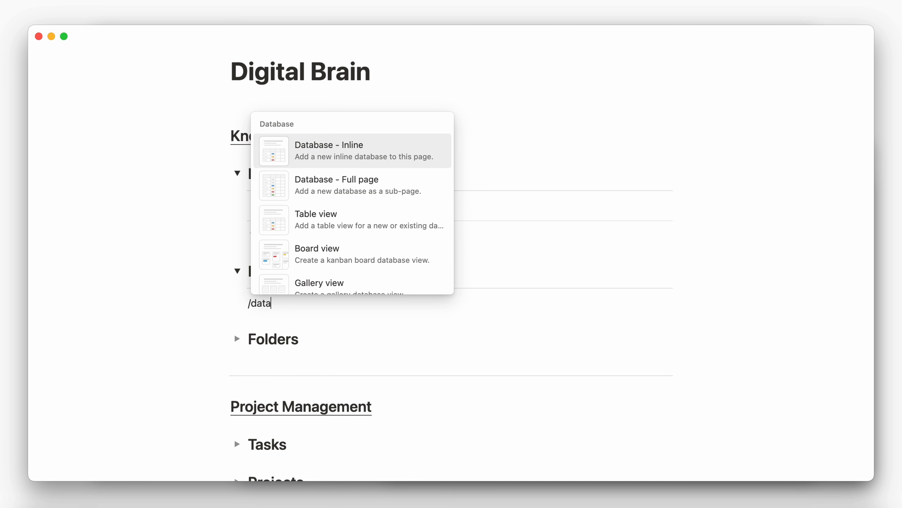
pyautogui.press('Return')
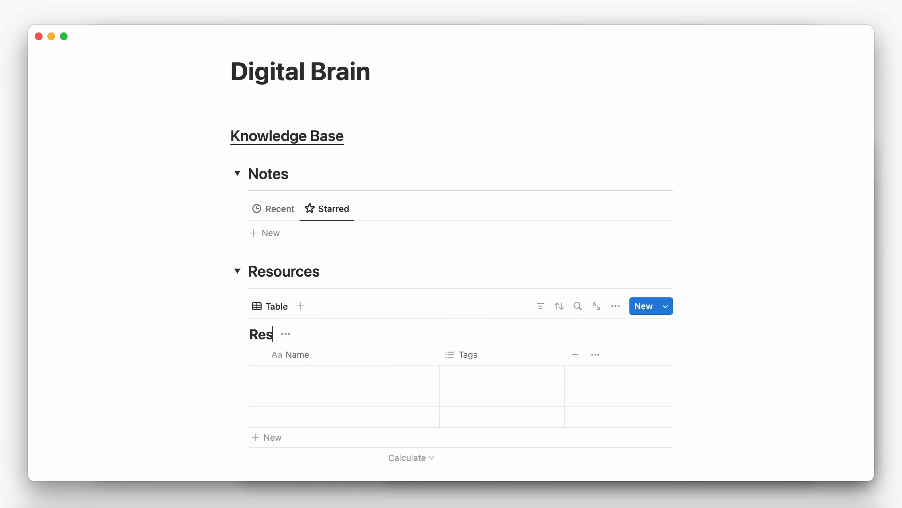
# Step: Hide the Resources database title and delete its Tags property
pyautogui.click(329, 334)
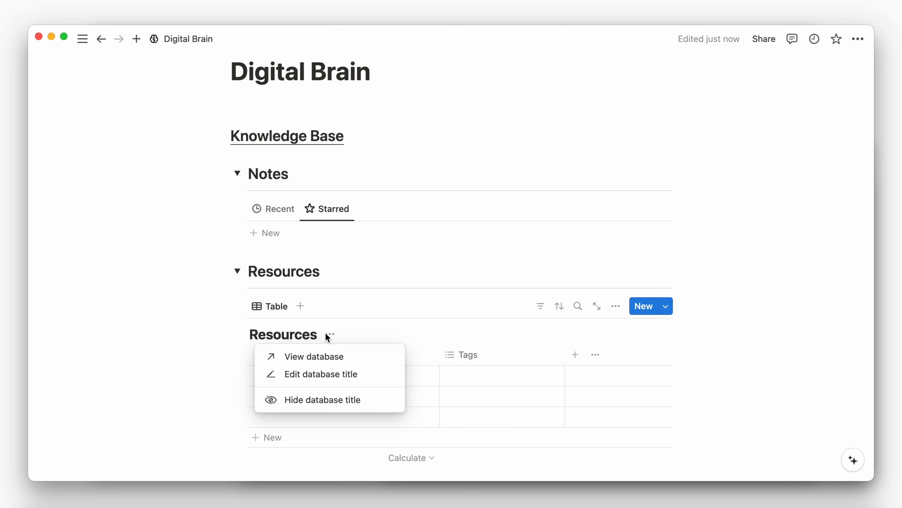
pyautogui.click(312, 397)
pyautogui.click(472, 337)
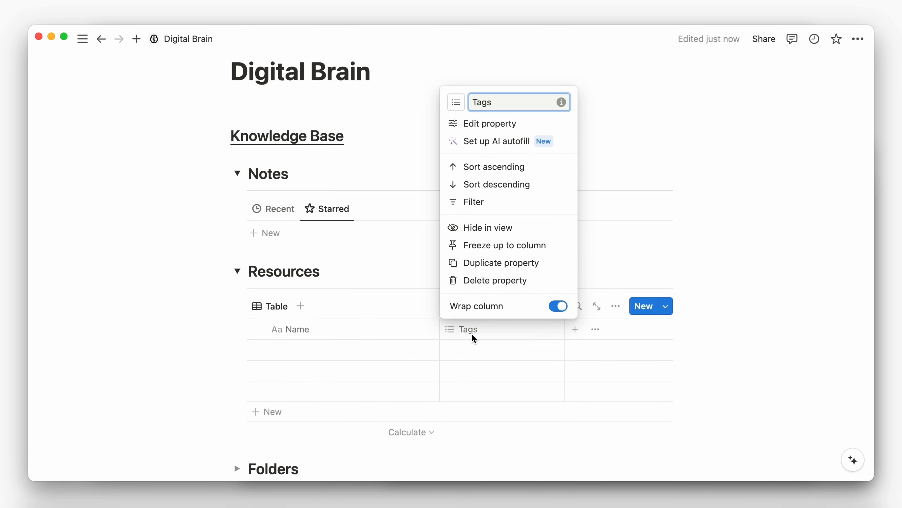
pyautogui.click(486, 283)
pyautogui.click(476, 263)
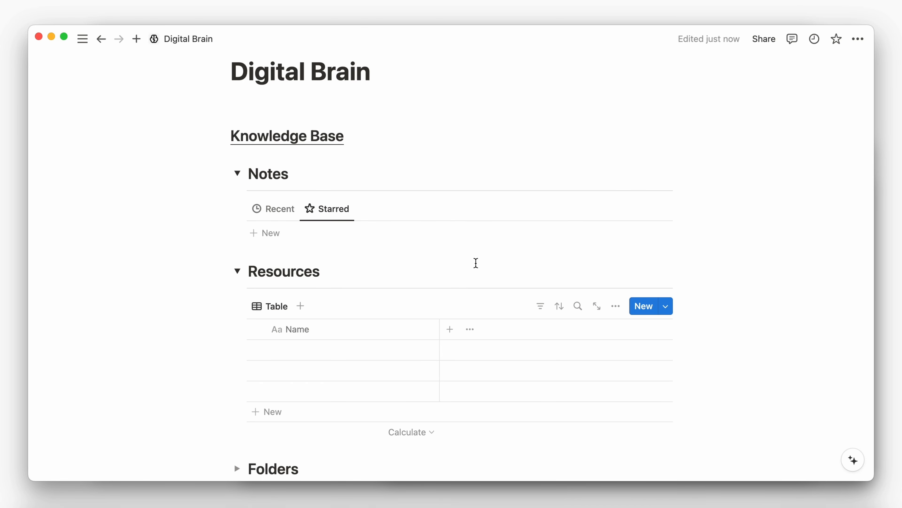
# Step: Add a Select property named "Type" to the Resources database
pyautogui.click(450, 329)
pyautogui.write('sele')
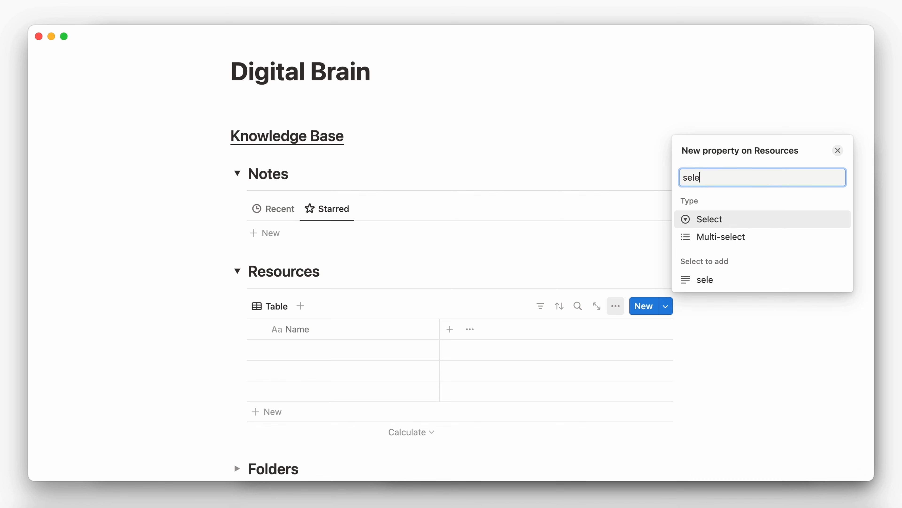
pyautogui.press('Return')
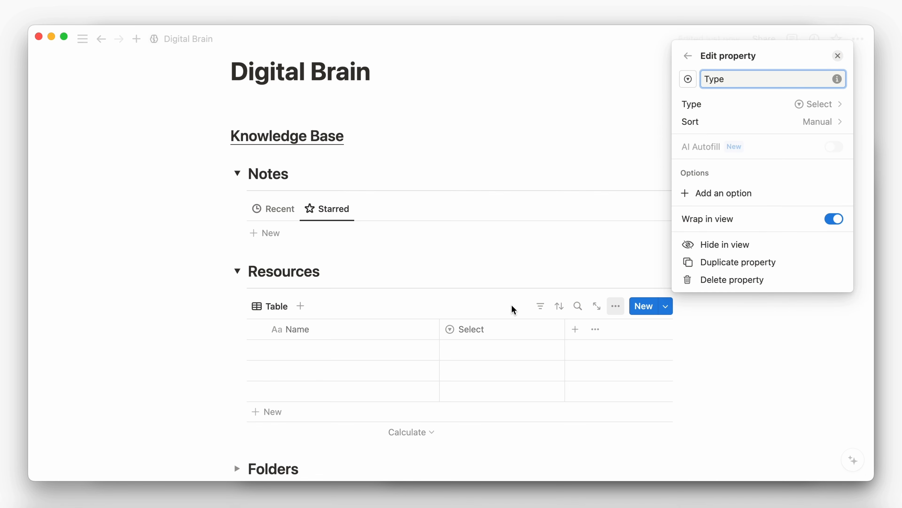
# Step: Add the options "Web App", "PDF", "Directory" and "Template" to the Type property
pyautogui.click(724, 193)
pyautogui.write('Web App')
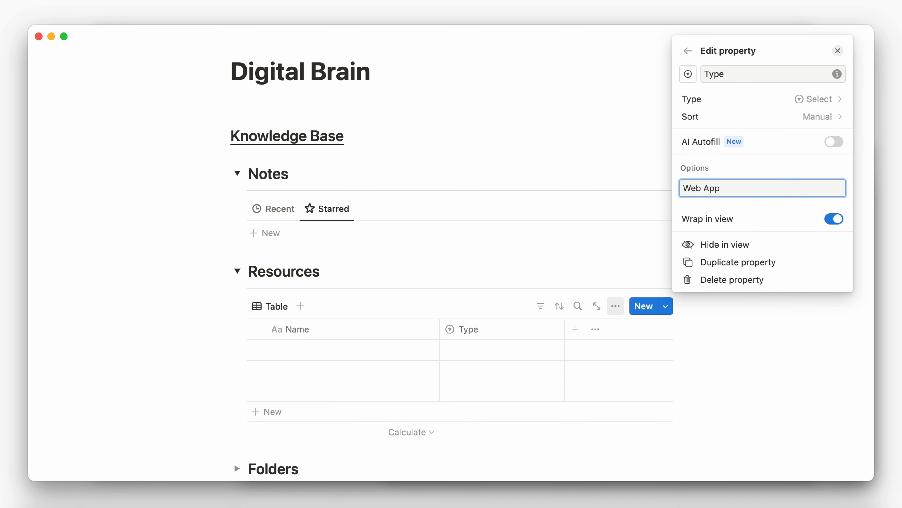
pyautogui.press('Return')
pyautogui.write('PDF')
pyautogui.press('Return')
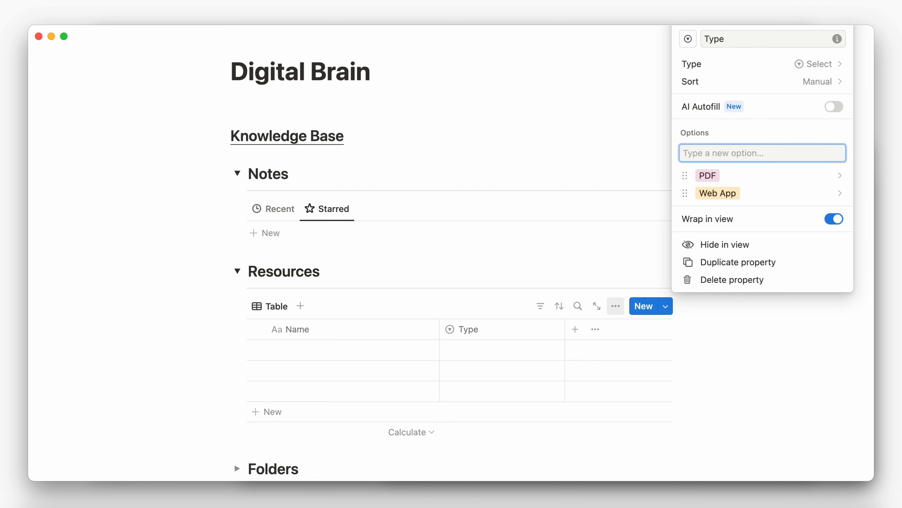
pyautogui.write('Directory')
pyautogui.press('Return')
pyautogui.write('T')
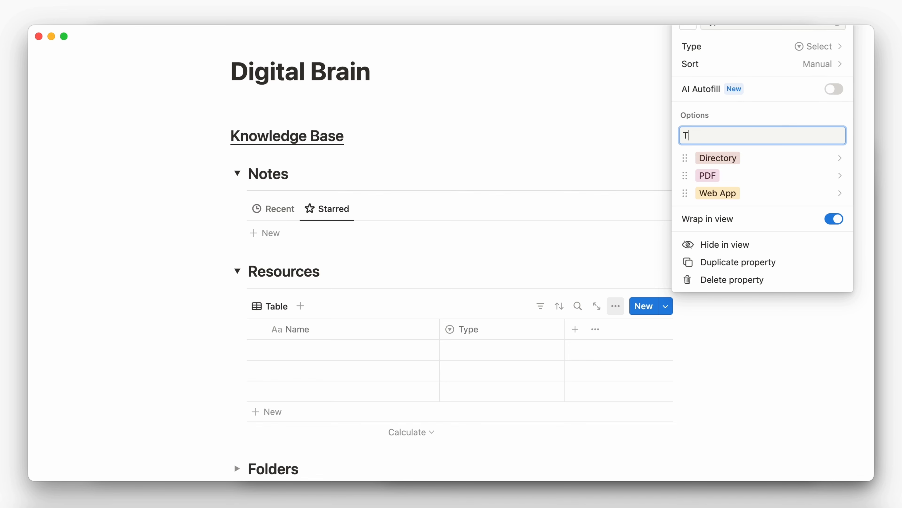
pyautogui.write('emplate')
pyautogui.press('Return')
# Step: Add the options "Course", "Tweet", "Podcast", "Video" and "Article" to the Type property
pyautogui.write('Course')
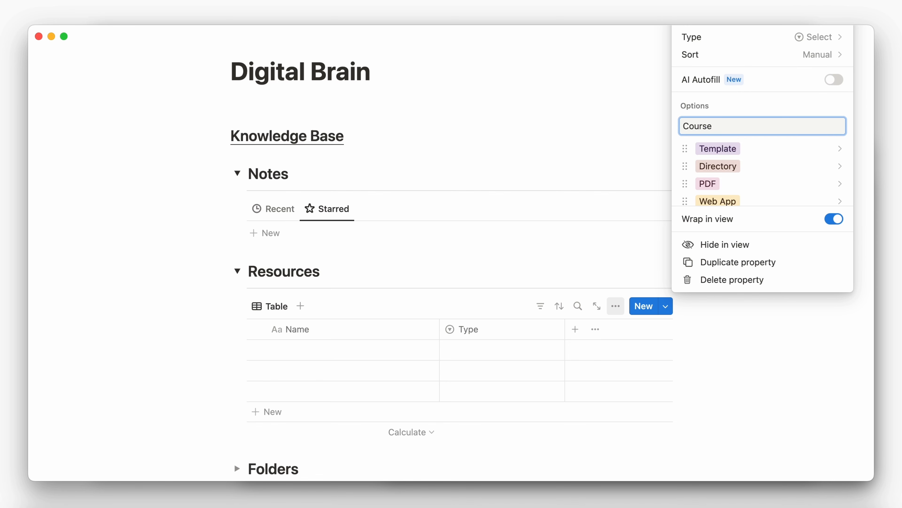
pyautogui.press('Return')
pyautogui.write('Tweet')
pyautogui.press('Return')
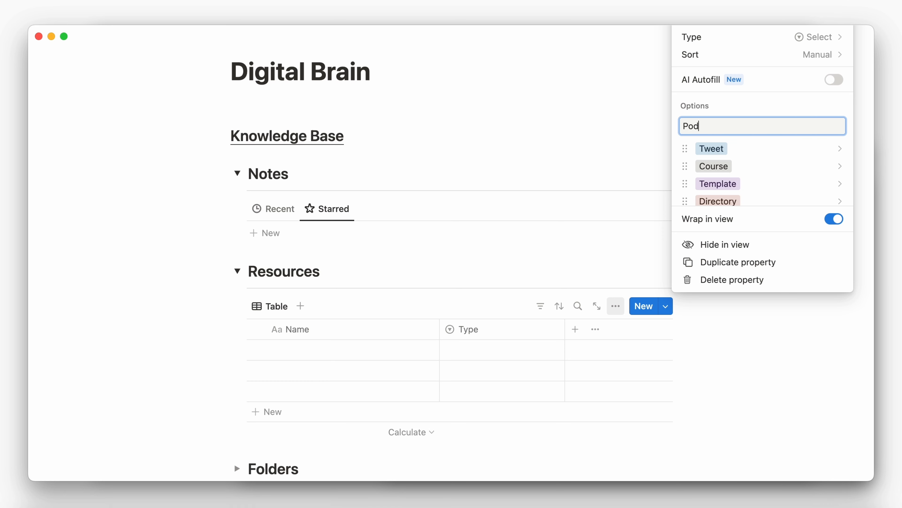
pyautogui.write('Podcast')
pyautogui.press('Return')
pyautogui.write('Video')
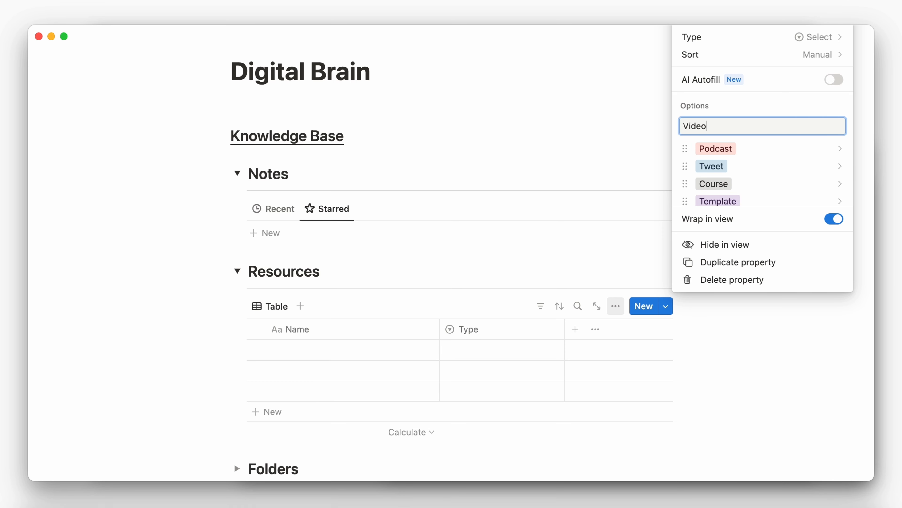
pyautogui.press('Return')
pyautogui.write('Article')
pyautogui.press('Return')
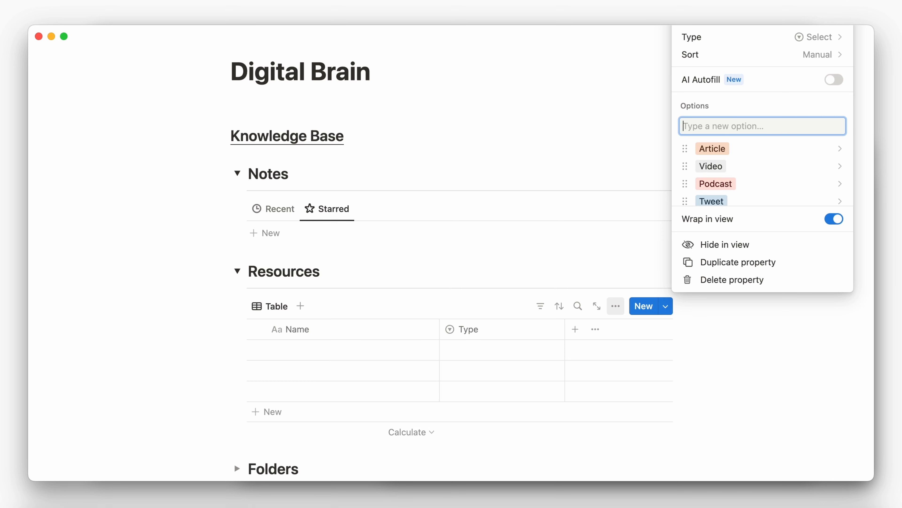
# Step: Set the color of the Article, Podcast and Tweet options to Light gray
pyautogui.click(772, 153)
pyautogui.click(735, 144)
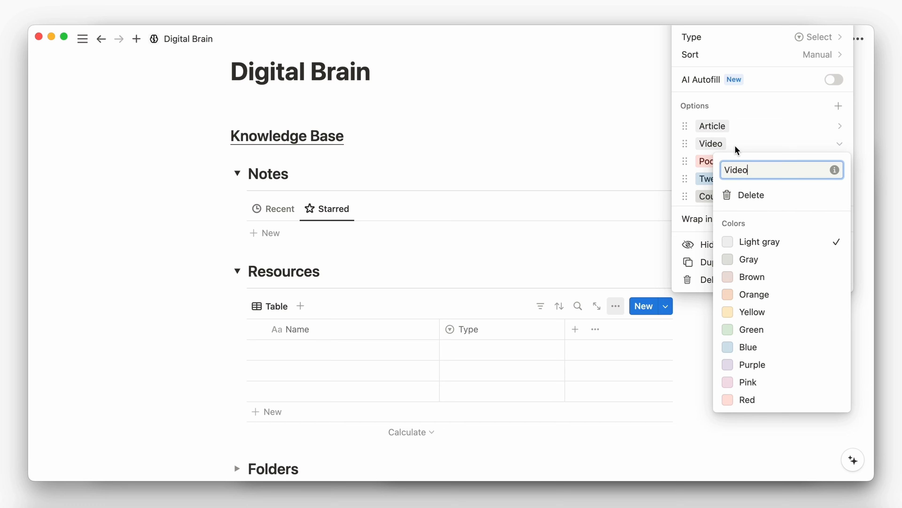
pyautogui.click(709, 161)
pyautogui.click(738, 259)
pyautogui.click(706, 181)
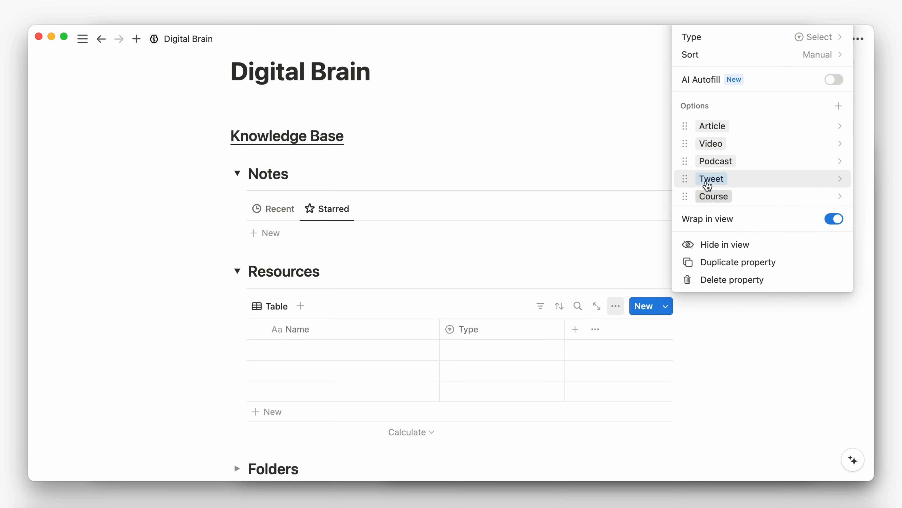
pyautogui.click(706, 181)
pyautogui.click(734, 276)
pyautogui.click(724, 198)
# Step: Set the color of the Course and Template options to Light gray
pyautogui.click(724, 197)
pyautogui.click(764, 294)
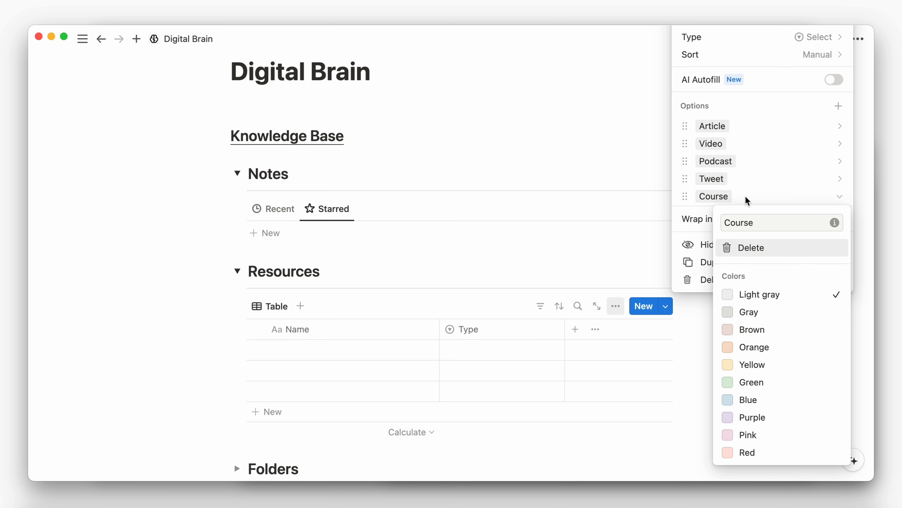
pyautogui.click(746, 196)
pyautogui.scroll(-2, 745, 199)
pyautogui.click(755, 145)
pyautogui.click(762, 246)
pyautogui.click(749, 165)
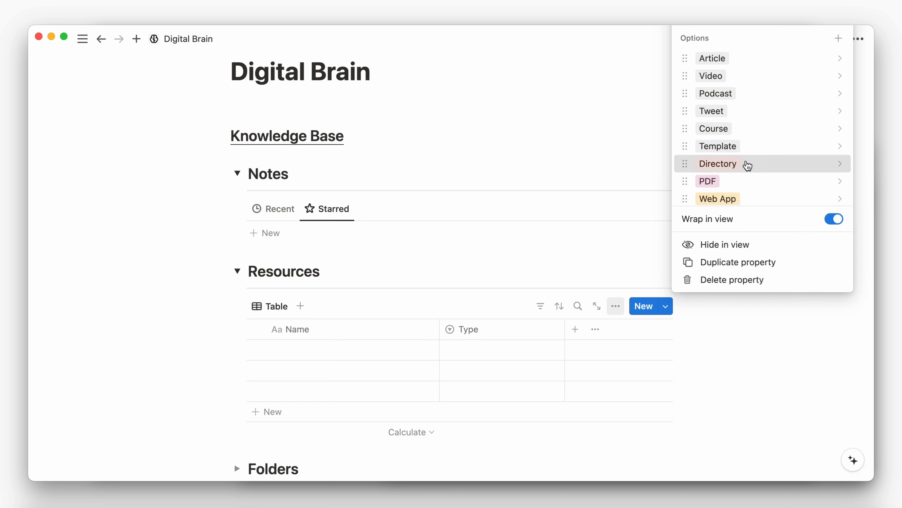
# Step: Set the color of the Directory, PDF and Web App options to Light gray and close the property settings
pyautogui.click(750, 165)
pyautogui.click(750, 262)
pyautogui.click(753, 183)
pyautogui.click(753, 183)
pyautogui.click(763, 278)
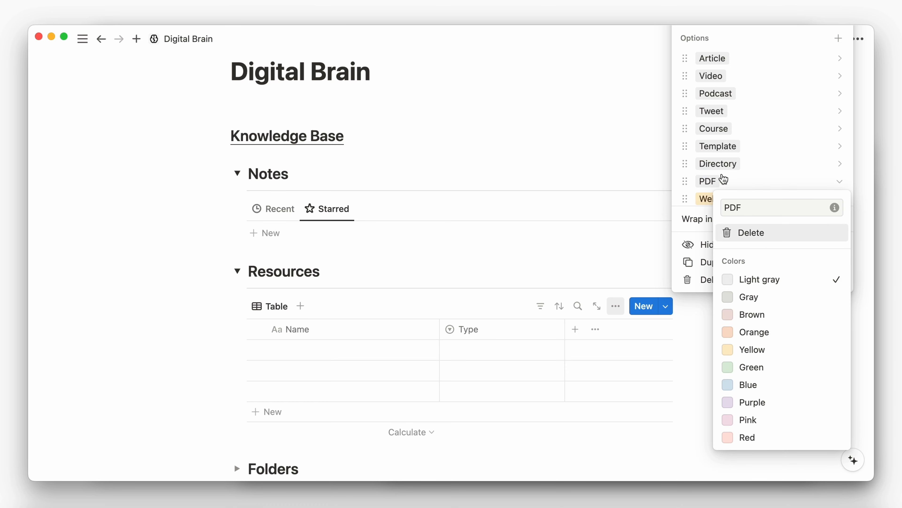
pyautogui.click(722, 181)
pyautogui.scroll(-1, 722, 185)
pyautogui.click(722, 193)
pyautogui.click(761, 292)
pyautogui.click(760, 199)
pyautogui.scroll(5, 759, 173)
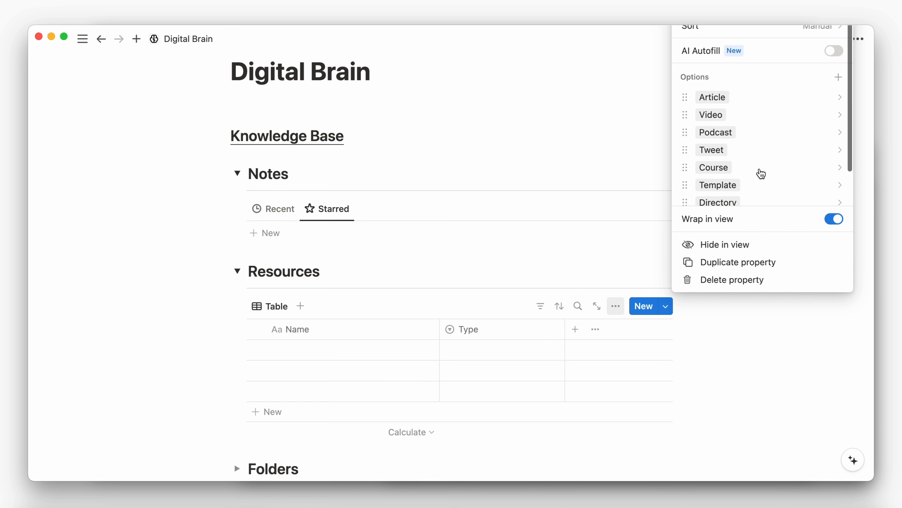
pyautogui.click(612, 244)
# Step: Add a URL property to the Resources database
pyautogui.click(575, 329)
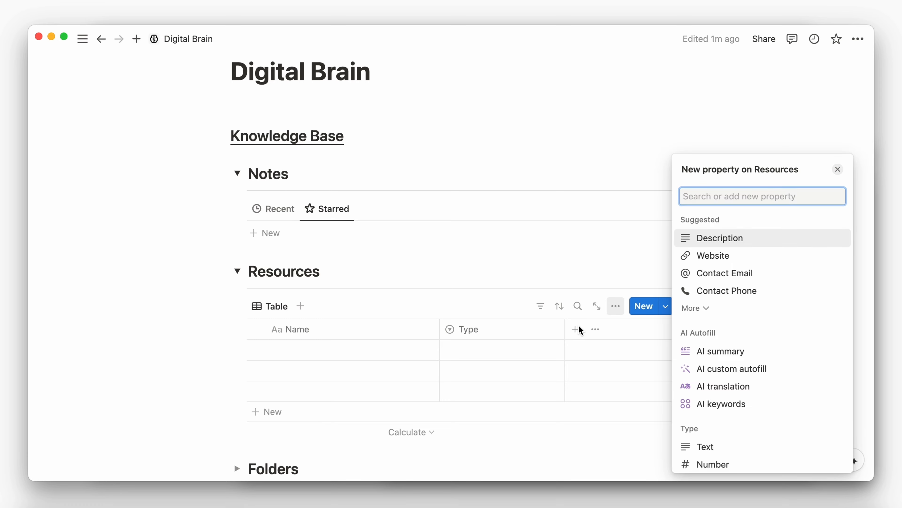
pyautogui.write('url')
pyautogui.press('Return')
pyautogui.click(584, 359)
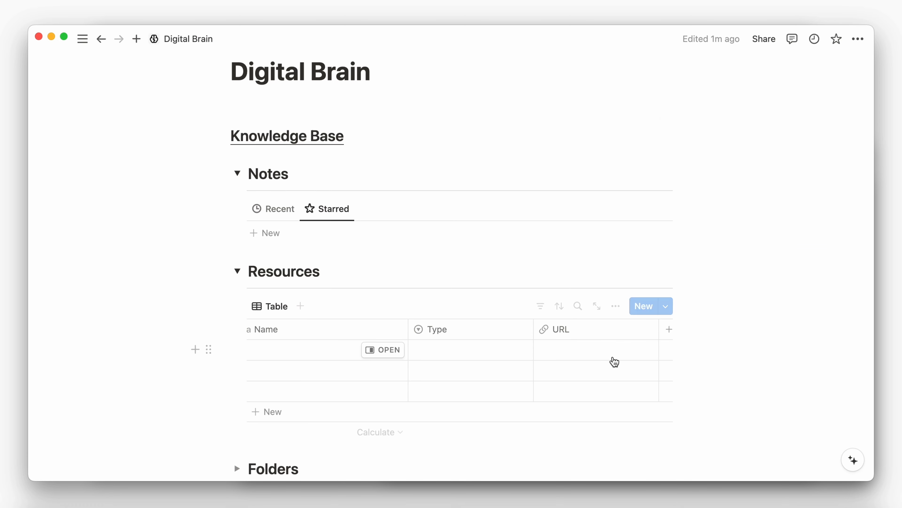
# Step: Add a Files & media property named "Files" to the Resources database
pyautogui.click(669, 329)
pyautogui.write('file')
pyautogui.press('Return')
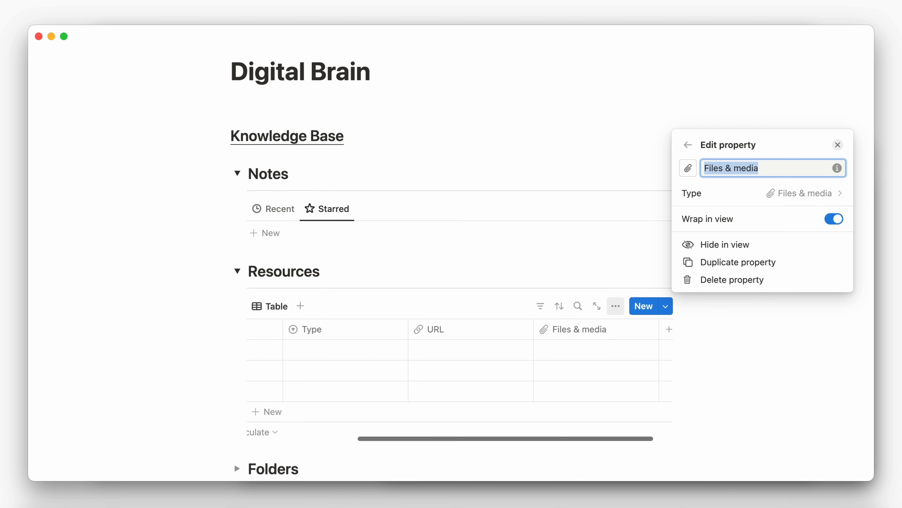
pyautogui.press('Right')
pyautogui.hotkey('shift', 'Left')
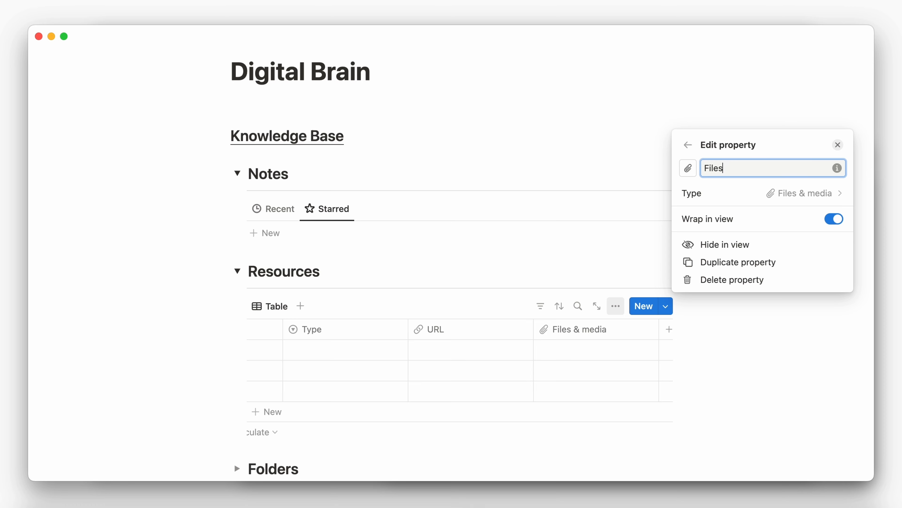
pyautogui.click(653, 354)
# Step: Add a Status property to the Resources database
pyautogui.click(667, 334)
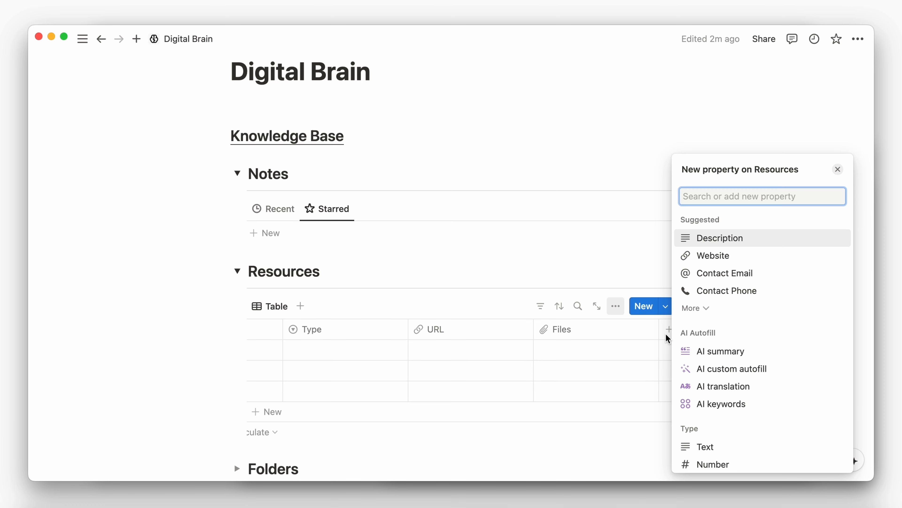
pyautogui.write('stat')
pyautogui.press('Down')
pyautogui.press('Return')
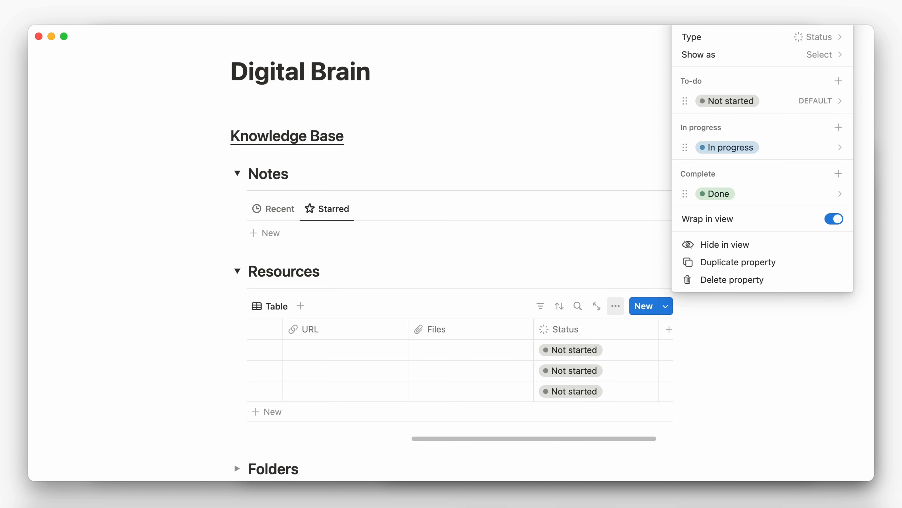
# Step: Rename the In progress option "Active" and the Done option "Archive", coloring both Light gray
pyautogui.click(769, 152)
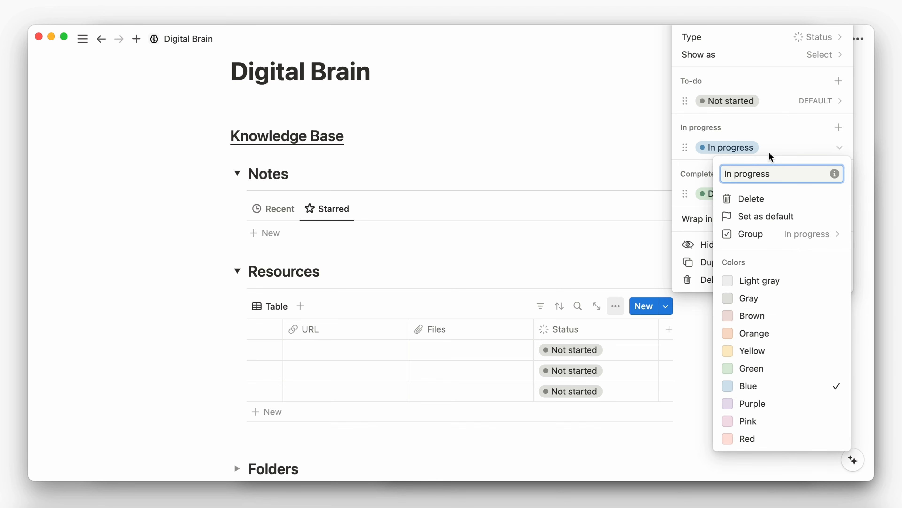
pyautogui.press('super+a')
pyautogui.write('Act')
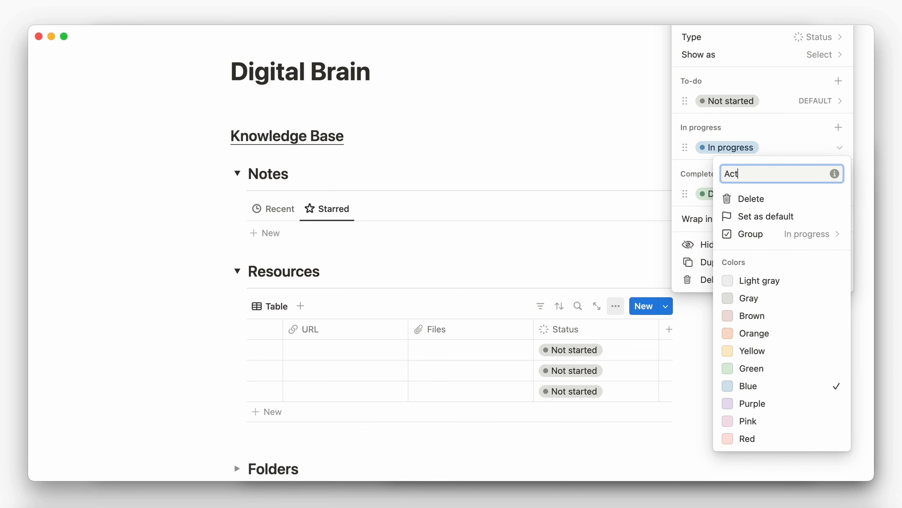
pyautogui.press('Return')
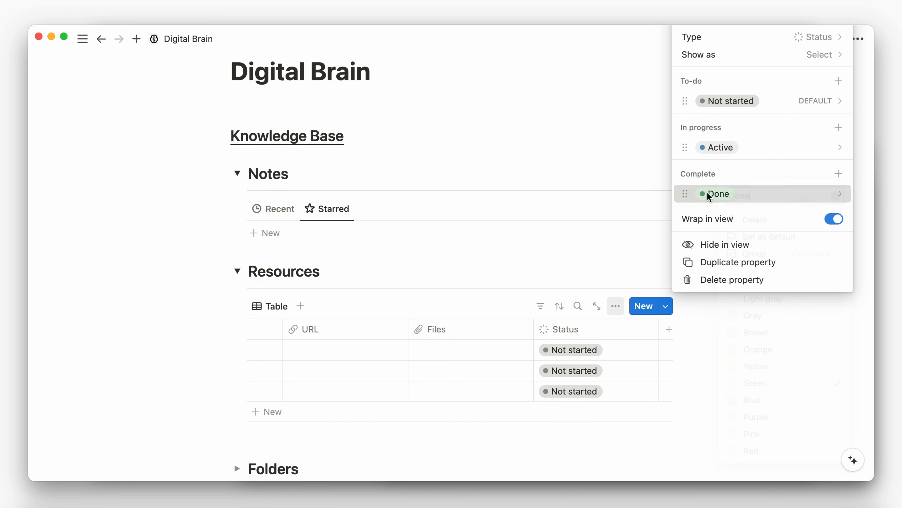
pyautogui.click(708, 195)
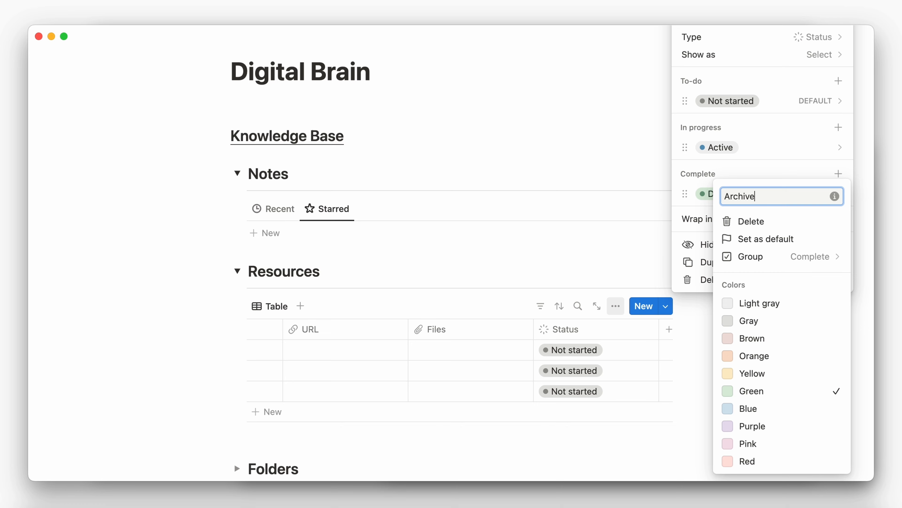
# Step: Set Active as the default status and delete the Not started option
pyautogui.click(743, 147)
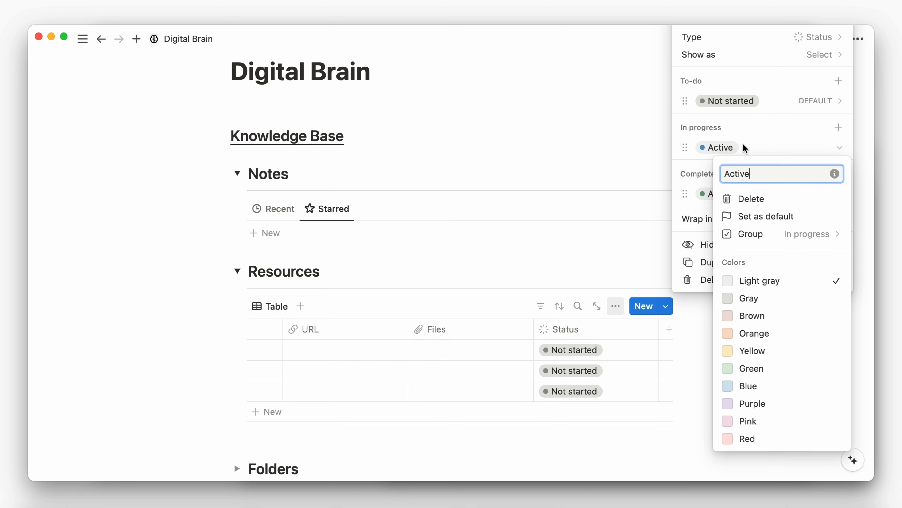
pyautogui.click(765, 216)
pyautogui.click(532, 278)
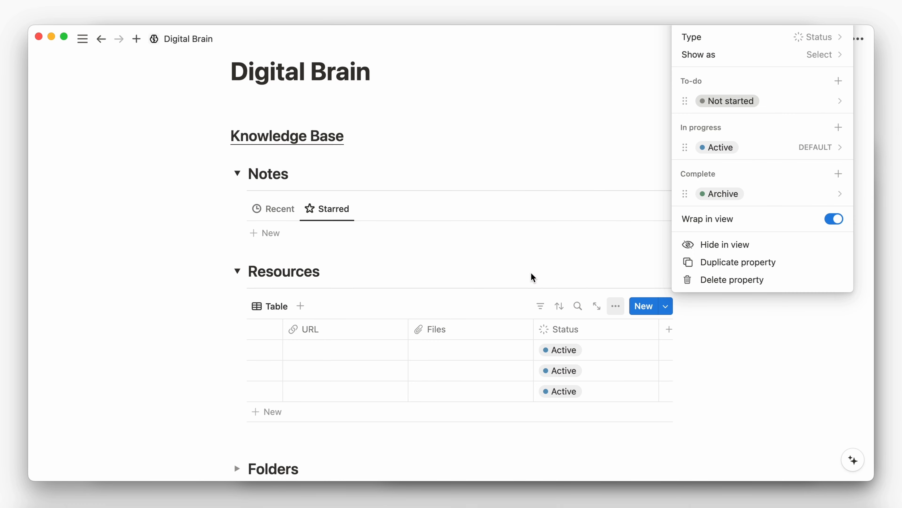
pyautogui.click(728, 107)
pyautogui.click(747, 156)
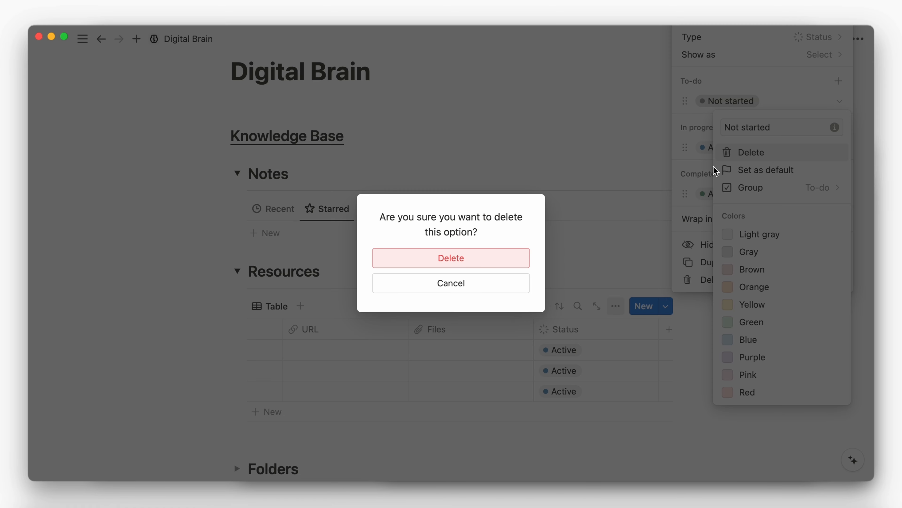
pyautogui.click(514, 260)
# Step: Rename the Status property of the Resources database "State"
pyautogui.click(612, 333)
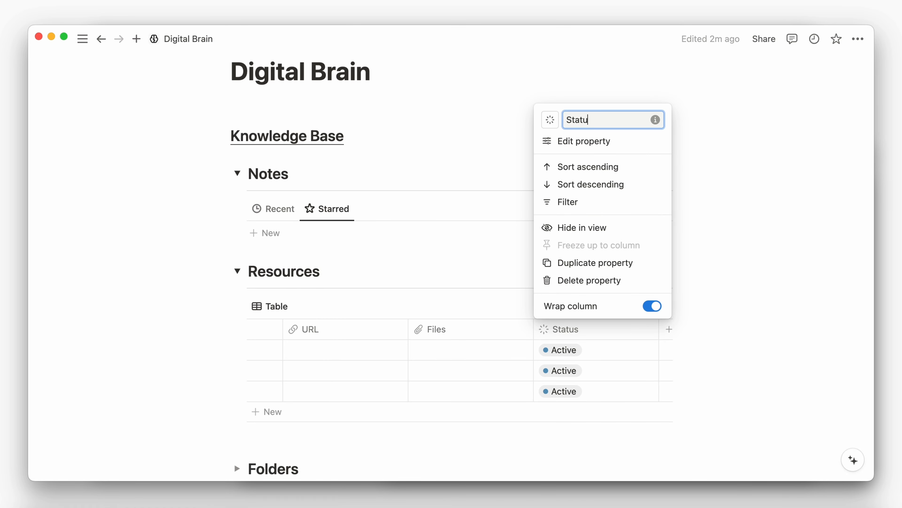
pyautogui.press('BackSpace')
pyautogui.write('e')
pyautogui.press('Return')
# Step: Add a Button property to the Resources database with an action that edits the State property
pyautogui.click(669, 328)
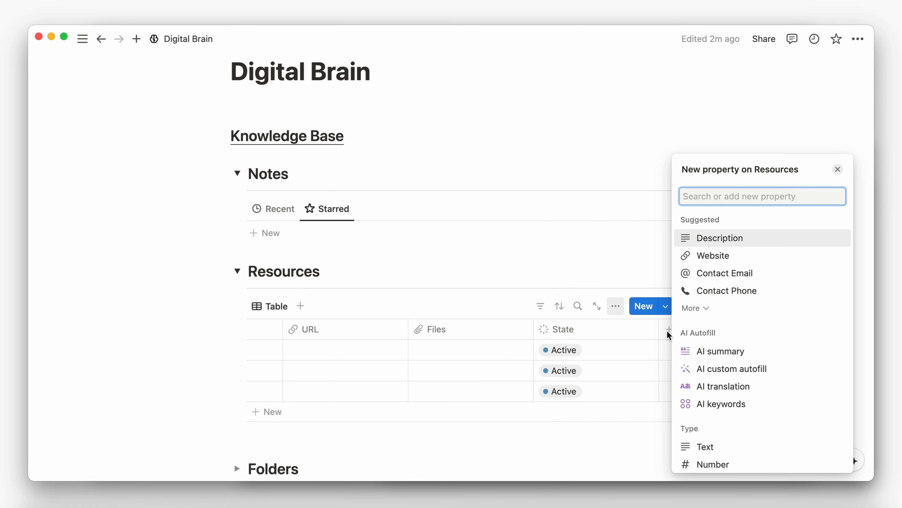
pyautogui.write('butto')
pyautogui.press('Return')
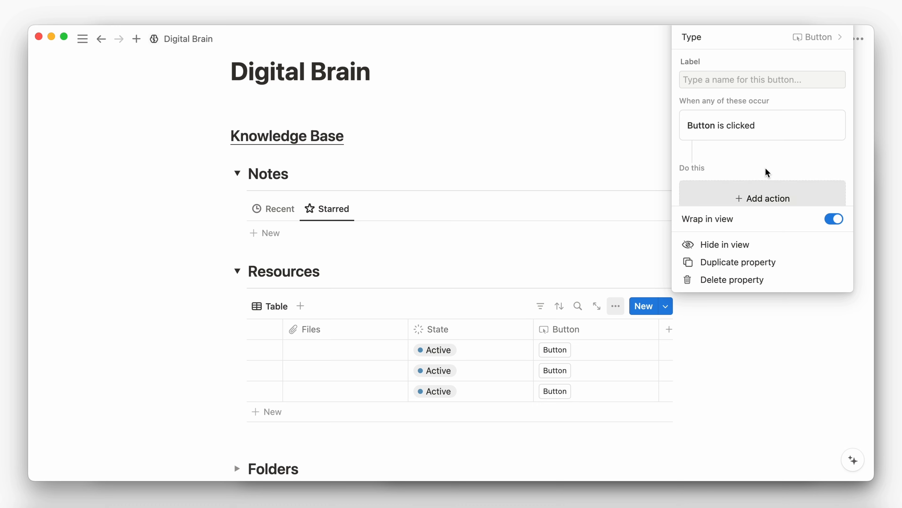
pyautogui.click(763, 197)
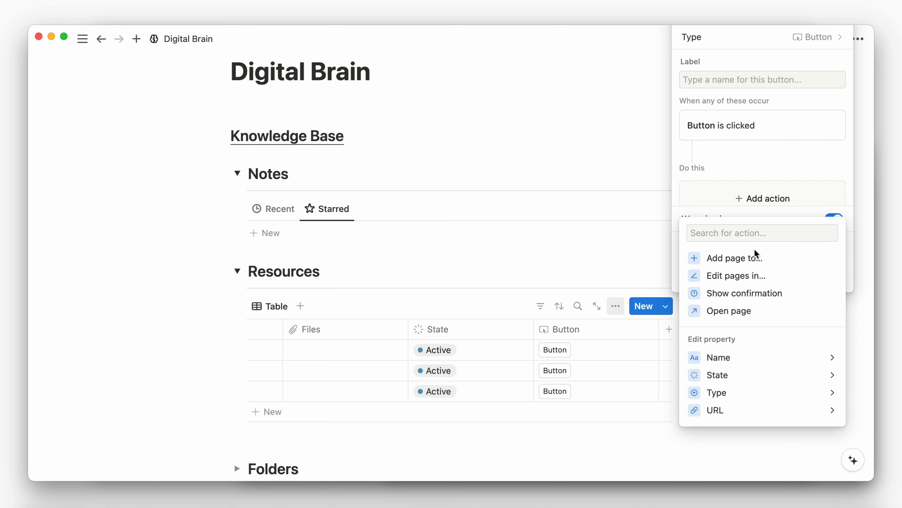
pyautogui.click(734, 374)
pyautogui.click(740, 348)
pyautogui.click(740, 347)
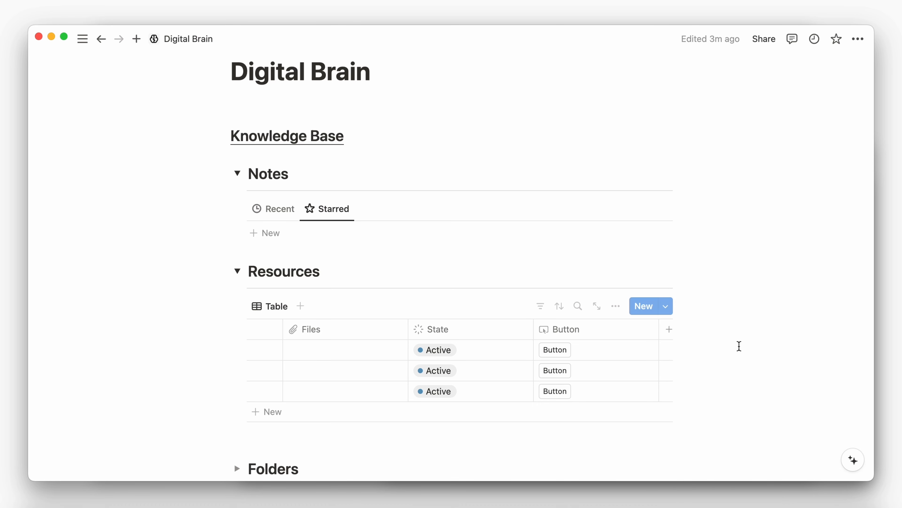
# Step: Rename the new button property "Archive"
pyautogui.scroll(1, 739, 346)
pyautogui.click(629, 381)
pyautogui.press('super+a')
pyautogui.write('A')
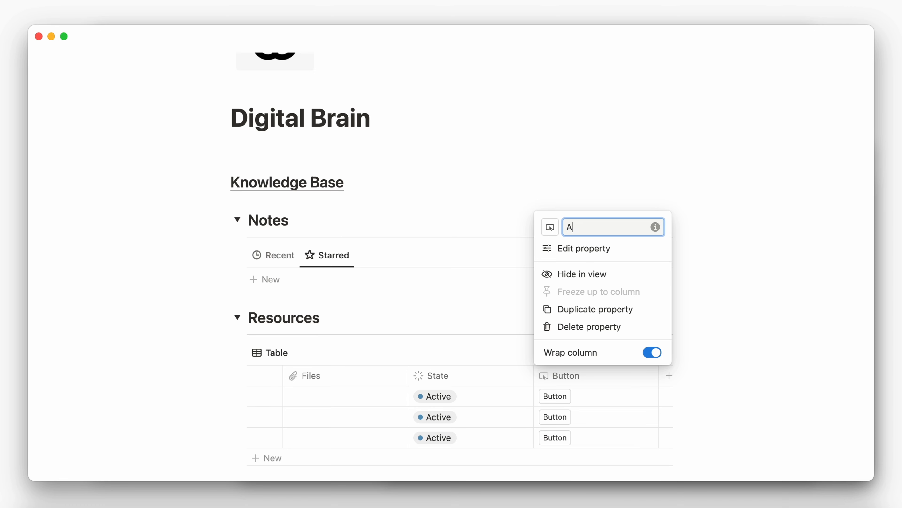
pyautogui.press('Return')
pyautogui.scroll(-2, 668, 299)
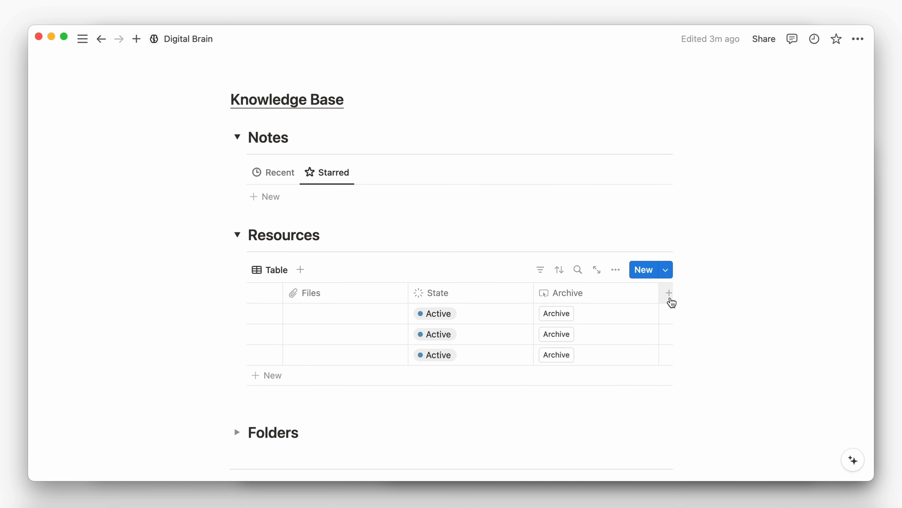
# Step: Add a Last edited time property named "Edited" to the Resources database
pyautogui.click(669, 293)
pyautogui.write('edi')
pyautogui.press('Return')
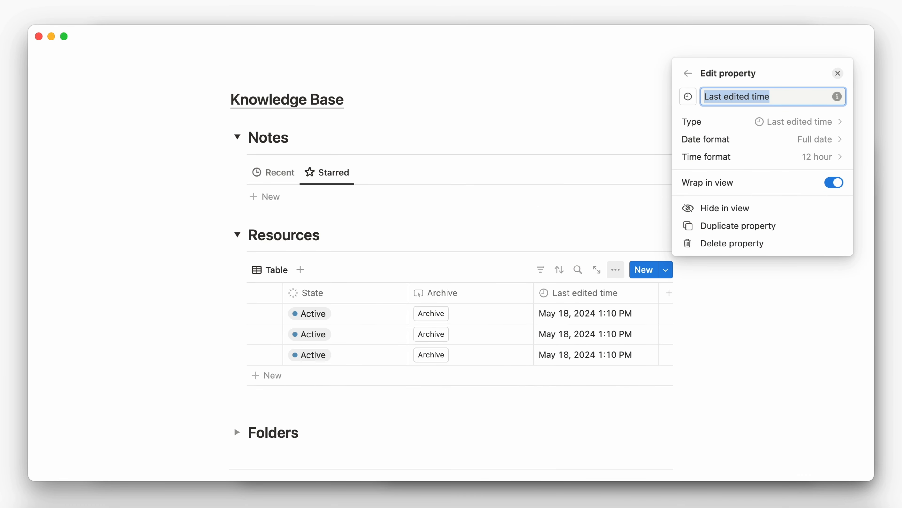
pyautogui.press('Return')
# Step: Add a Created time property named "Created" to the Resources database
pyautogui.click(669, 293)
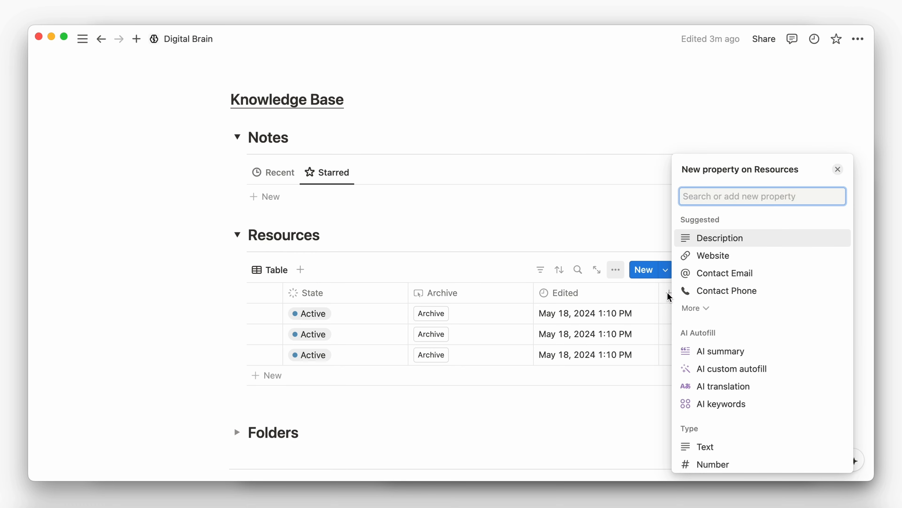
pyautogui.write('crea')
pyautogui.press('Return')
pyautogui.write('Created')
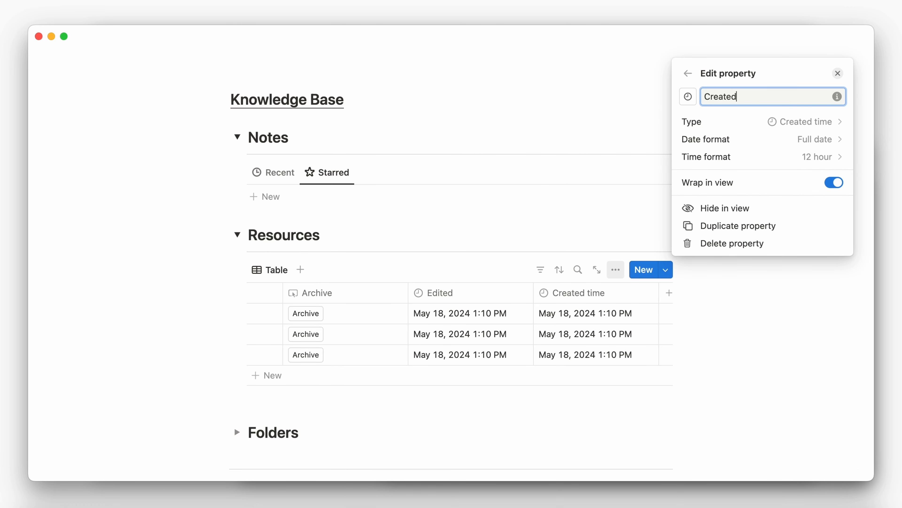
pyautogui.press('Return')
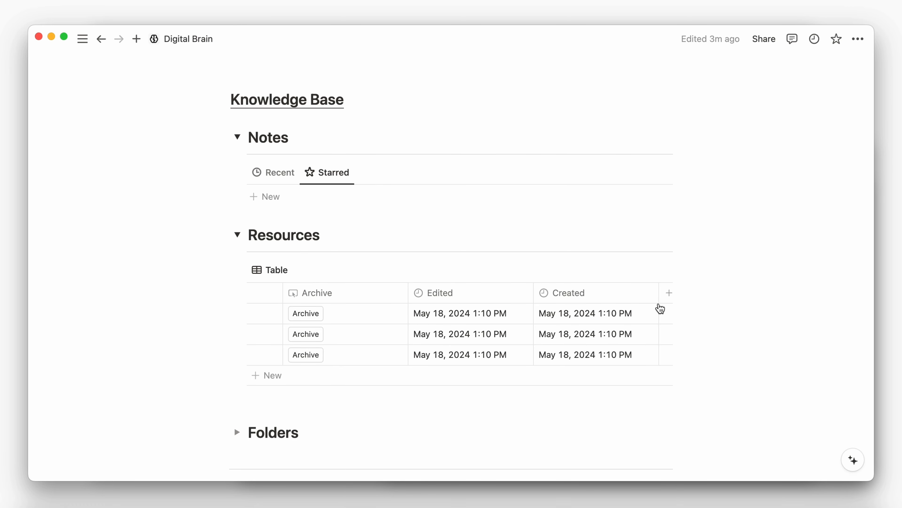
# Step: Change the layout of the Resources table view to List
pyautogui.click(618, 271)
pyautogui.click(696, 251)
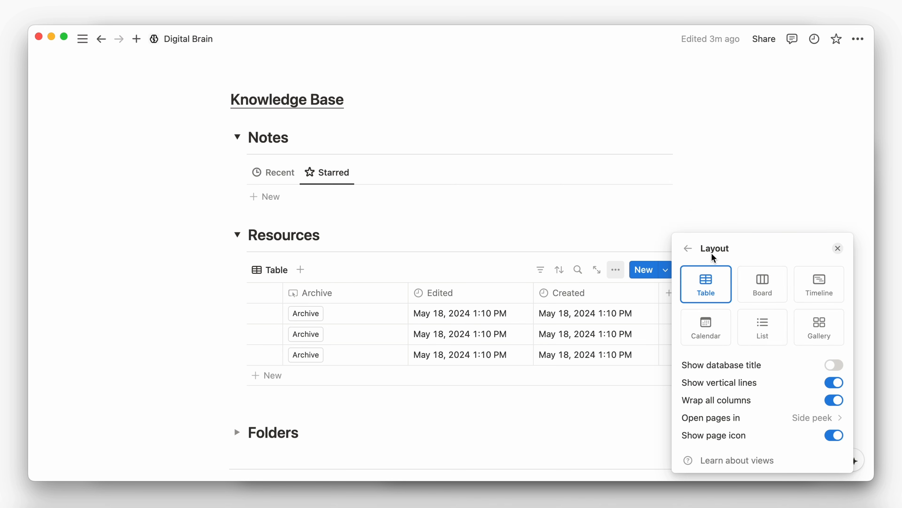
pyautogui.click(755, 322)
pyautogui.click(561, 334)
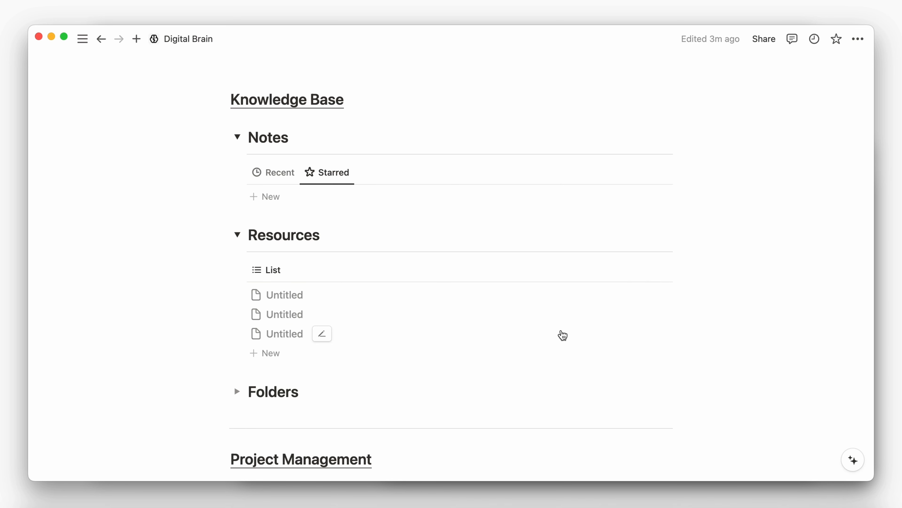
# Step: Rename the Resources list view "Recent" and give it the clock icon
pyautogui.click(273, 271)
pyautogui.click(286, 294)
pyautogui.write('Recent')
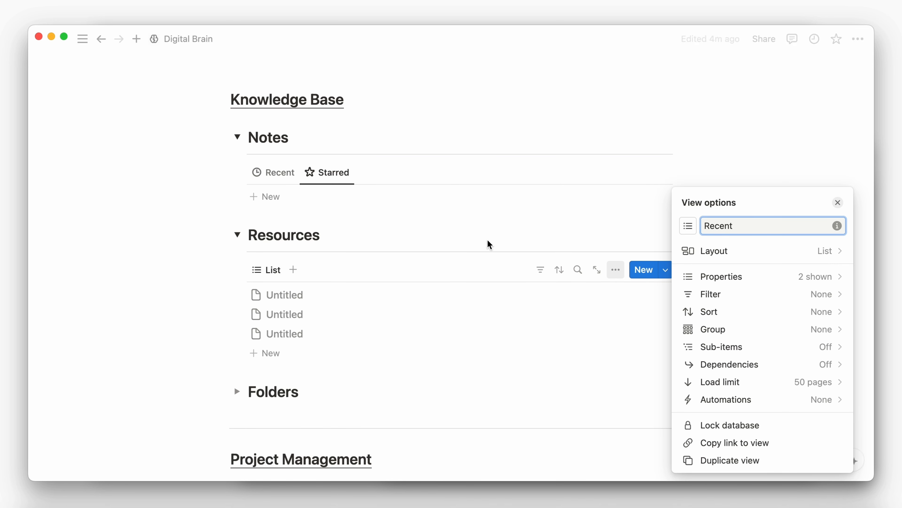
pyautogui.click(688, 225)
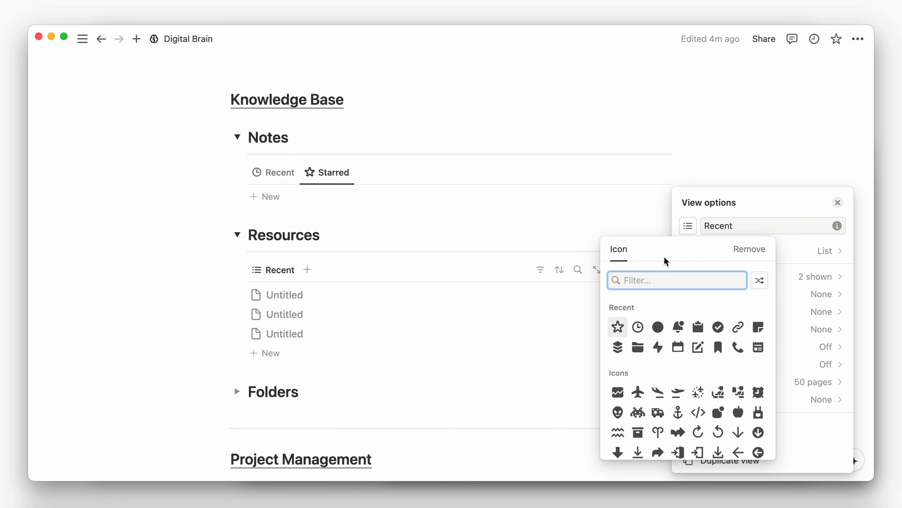
pyautogui.click(635, 327)
pyautogui.click(602, 328)
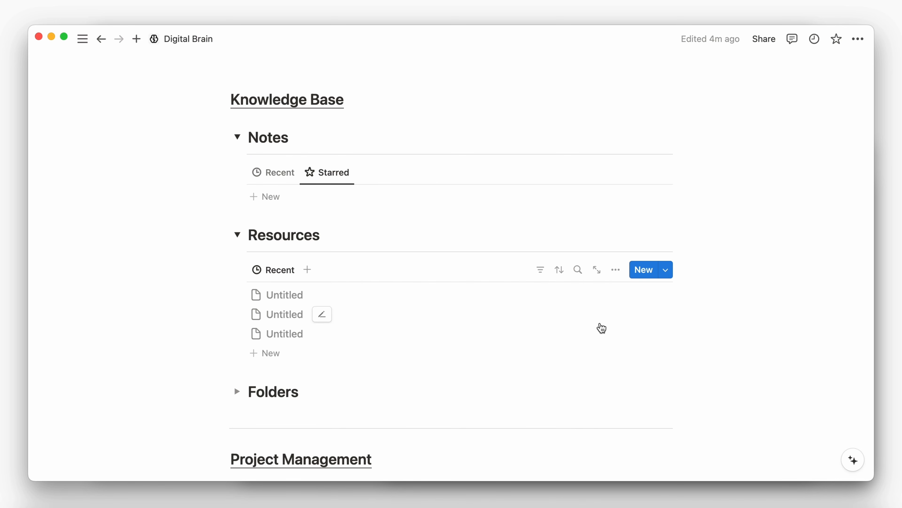
# Step: Show the URL and Files properties in the Recent view of Resources
pyautogui.click(616, 269)
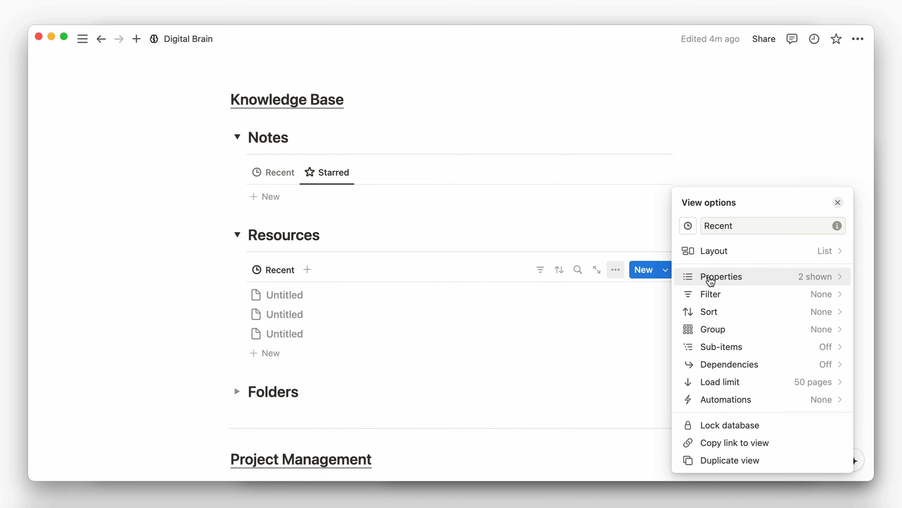
pyautogui.click(709, 276)
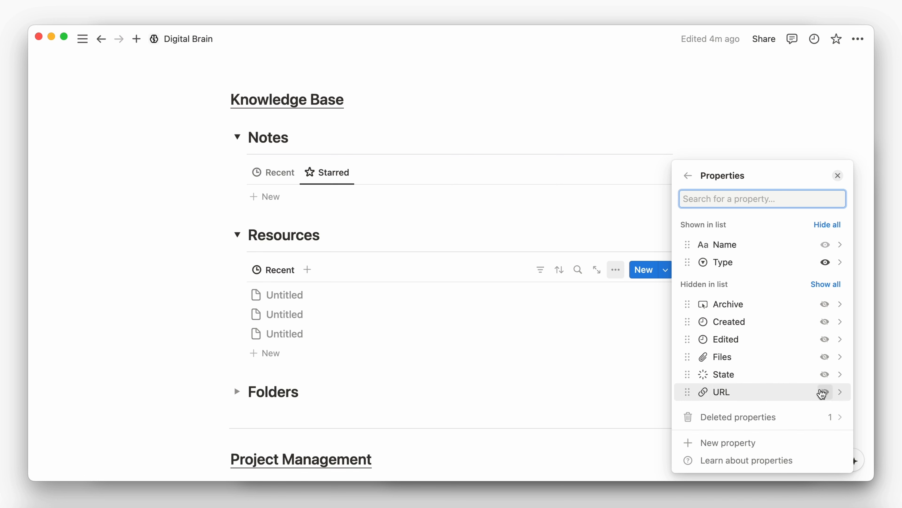
pyautogui.click(825, 392)
pyautogui.click(824, 374)
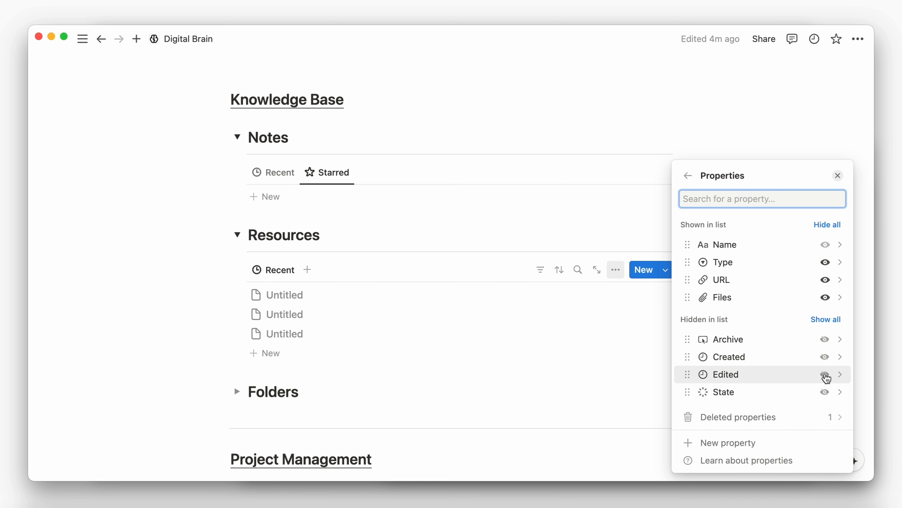
# Step: Add a Checkbox property named "Starred" with a star icon to the Resources database
pyautogui.click(771, 442)
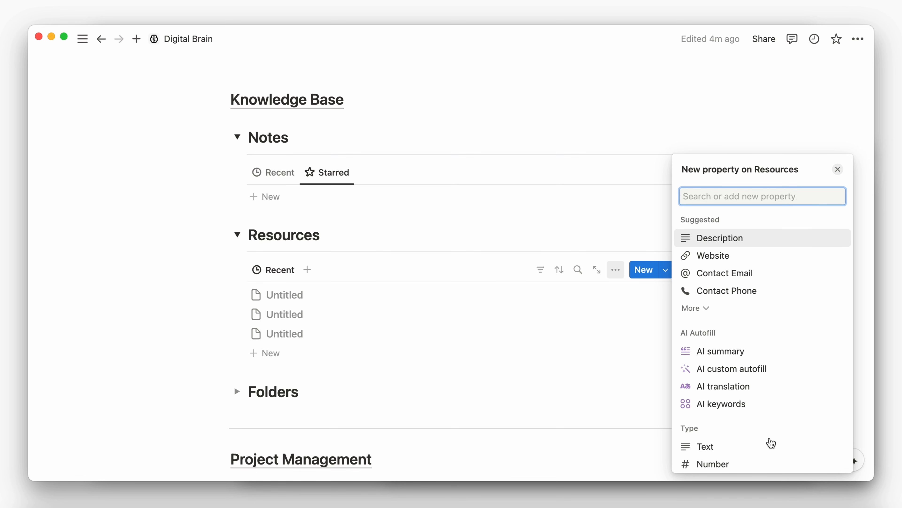
pyautogui.write('che')
pyautogui.click(758, 408)
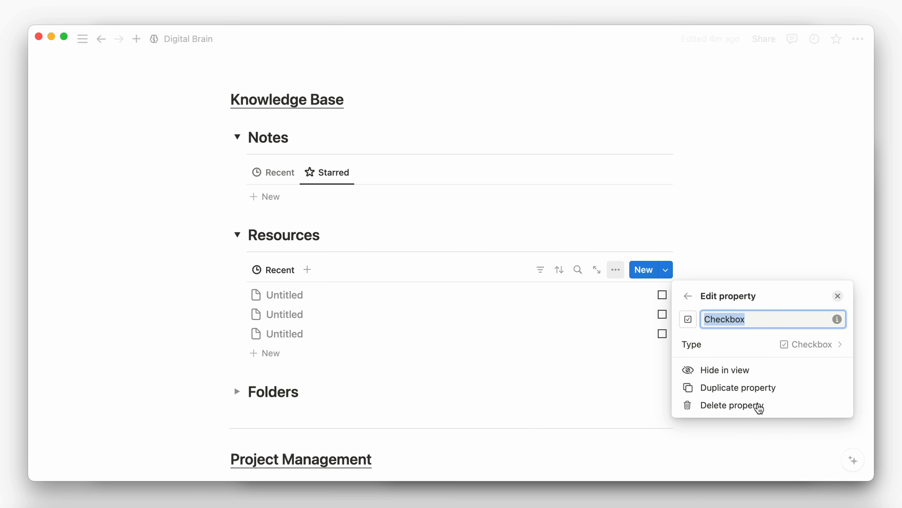
pyautogui.write('Starred')
pyautogui.click(688, 319)
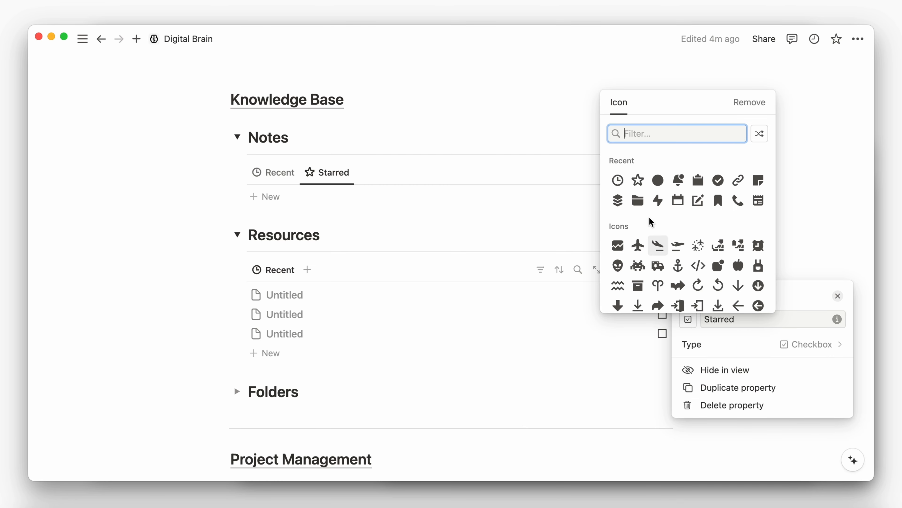
pyautogui.click(638, 178)
pyautogui.click(638, 355)
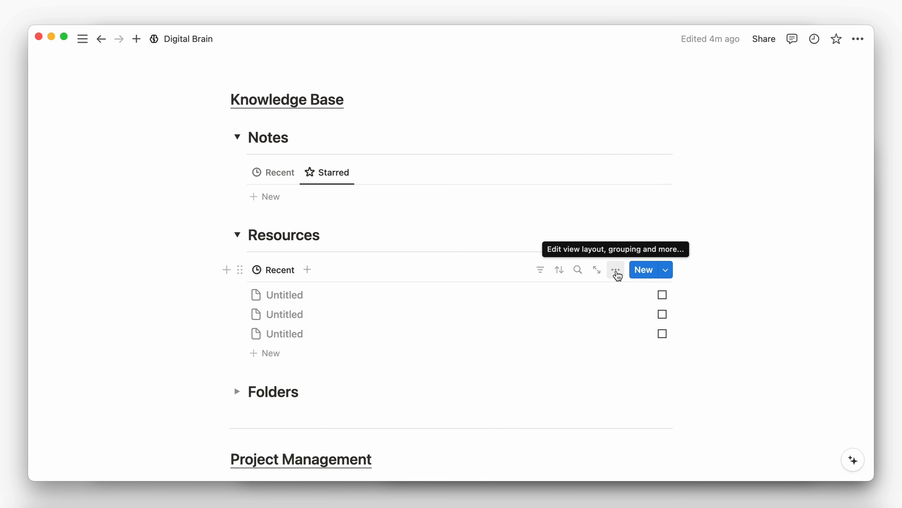
# Step: Show the Archive property in the Recent view of Resources and check the property fields on its first entry
pyautogui.click(616, 269)
pyautogui.click(693, 281)
pyautogui.click(824, 350)
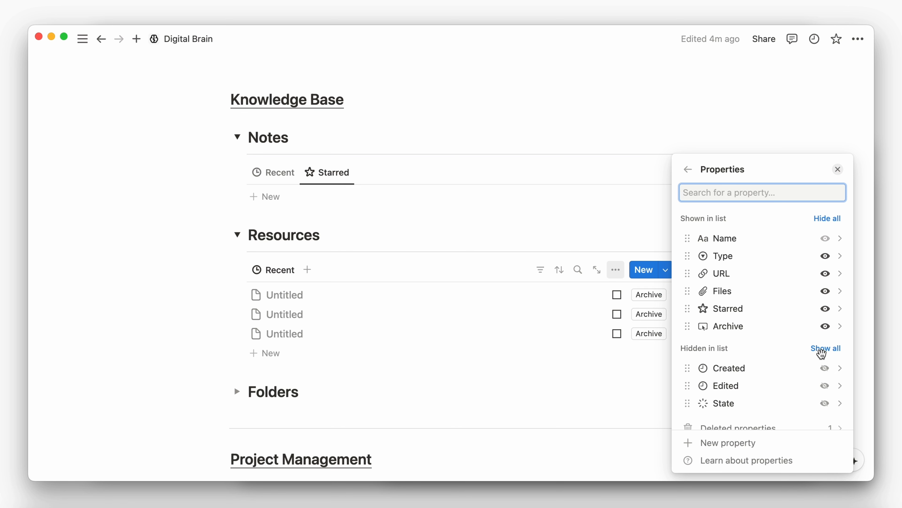
pyautogui.click(544, 357)
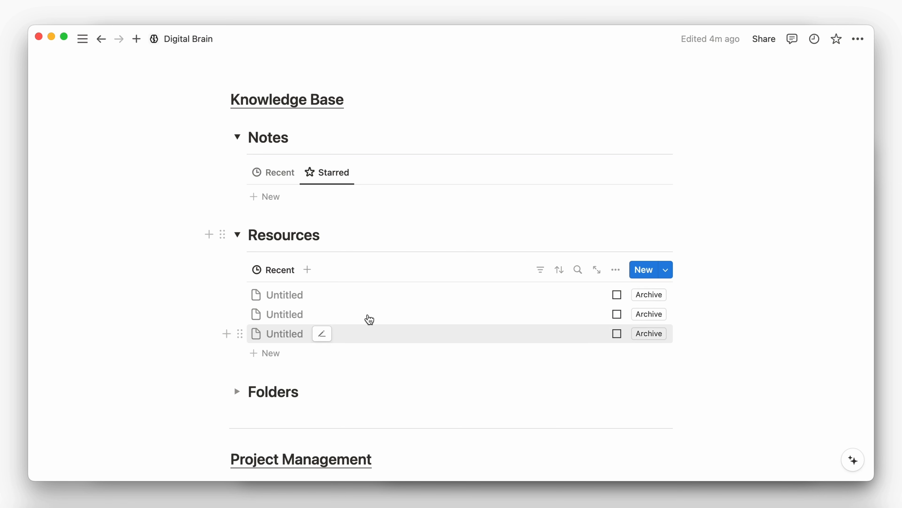
pyautogui.click(323, 296)
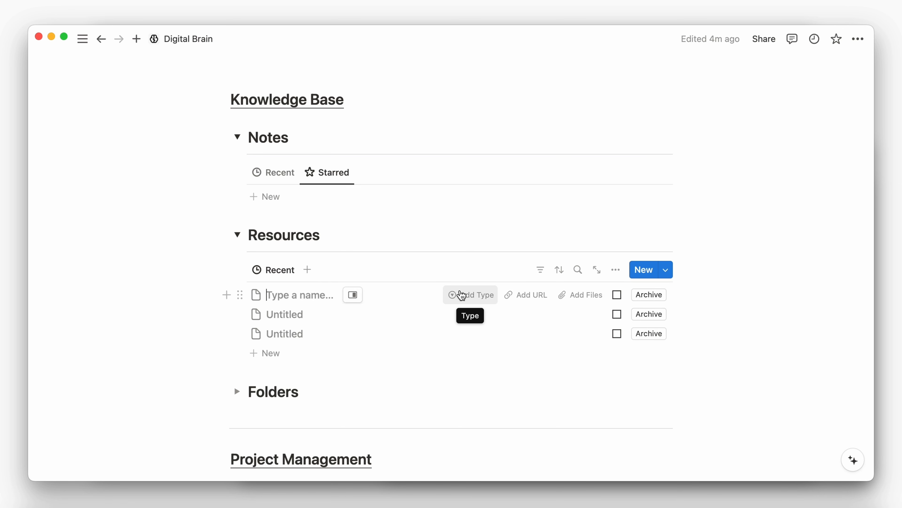
pyautogui.click(709, 290)
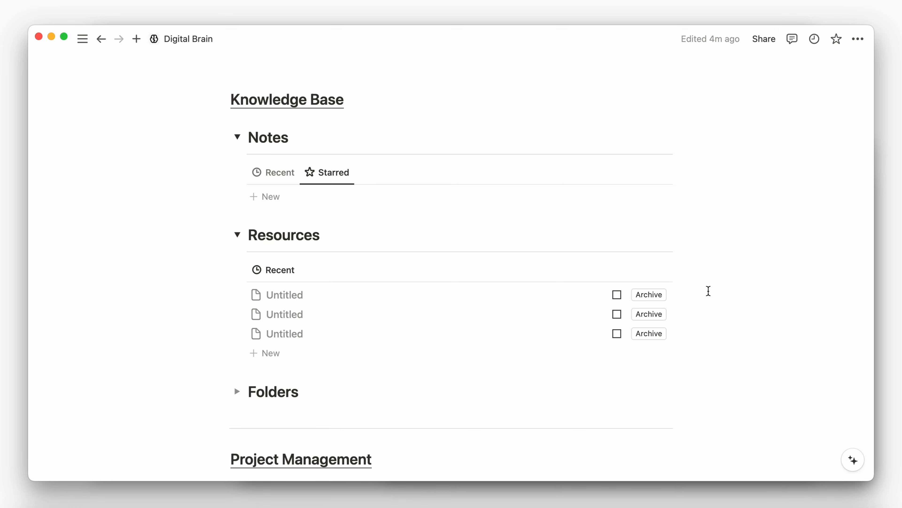
# Step: Filter the Recent view of Resources to entries whose State is In progress
pyautogui.click(540, 270)
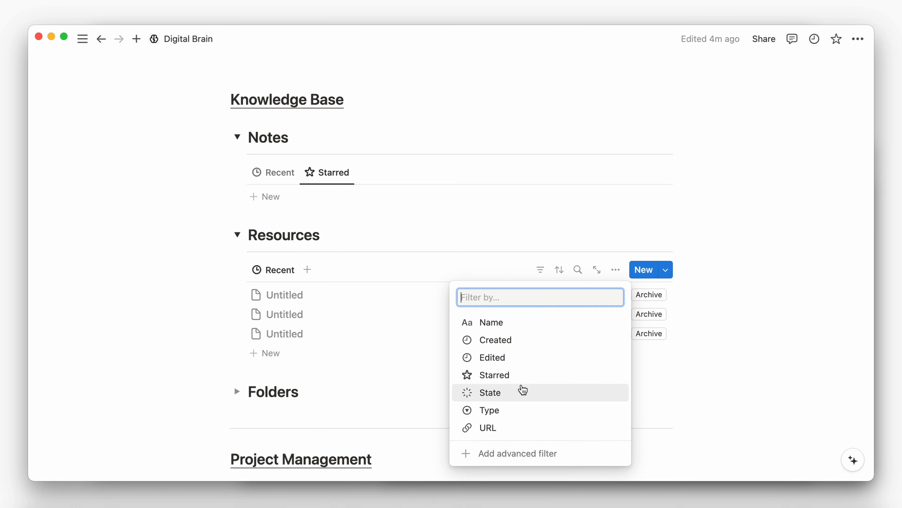
pyautogui.click(522, 389)
pyautogui.click(298, 370)
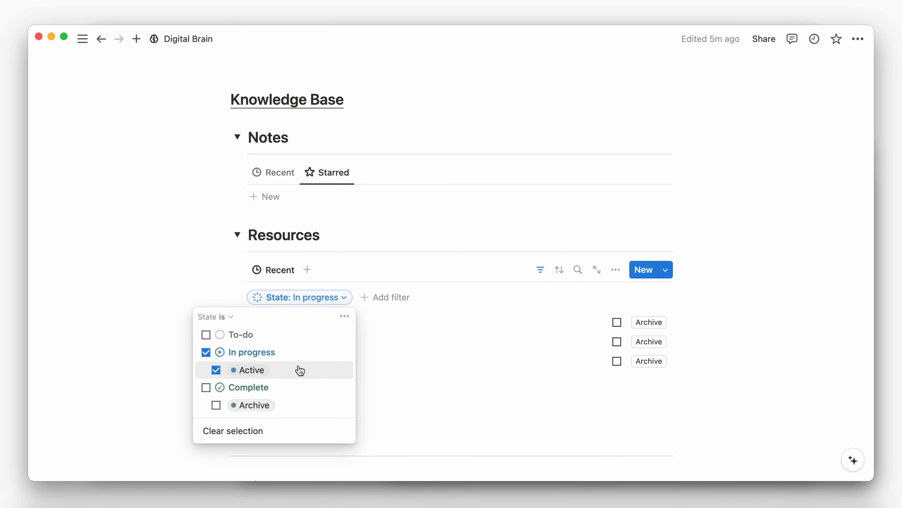
pyautogui.click(458, 329)
pyautogui.click(434, 298)
# Step: Sort the Recent view of Resources by Edited in descending order and collapse the filter bar
pyautogui.click(559, 269)
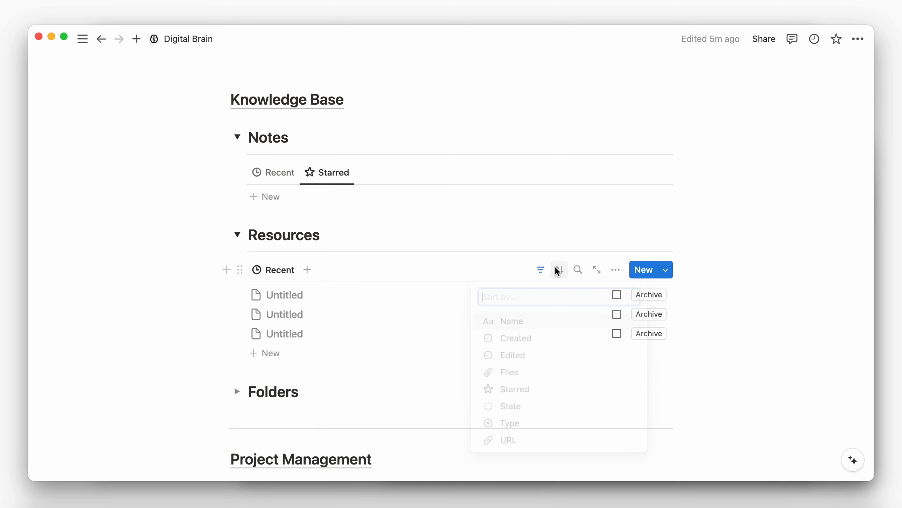
pyautogui.click(523, 358)
pyautogui.click(321, 325)
pyautogui.click(308, 366)
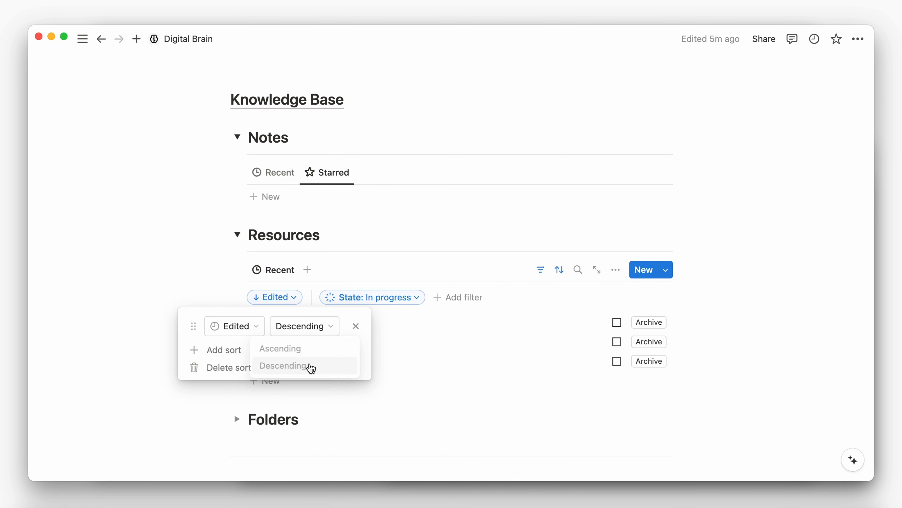
pyautogui.click(540, 270)
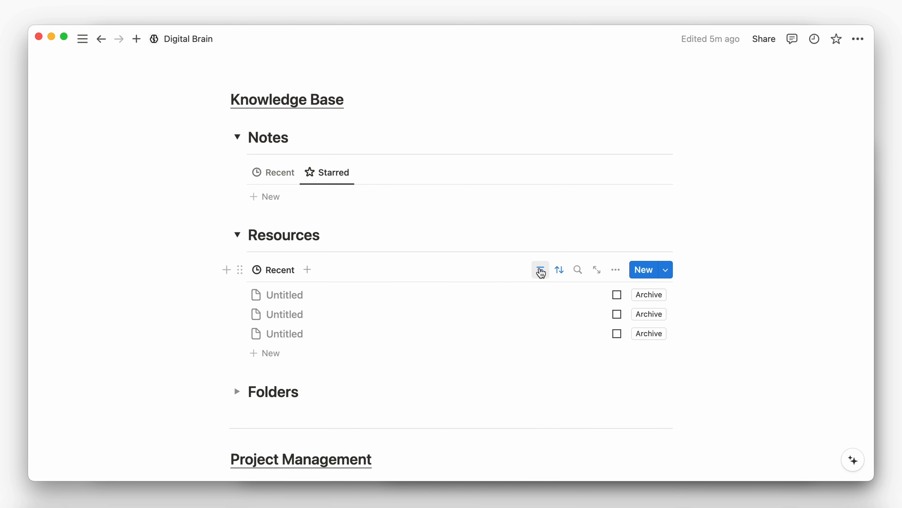
# Step: Duplicate the Recent view of Resources, name the copy "Starred" and give it the star icon
pyautogui.click(280, 274)
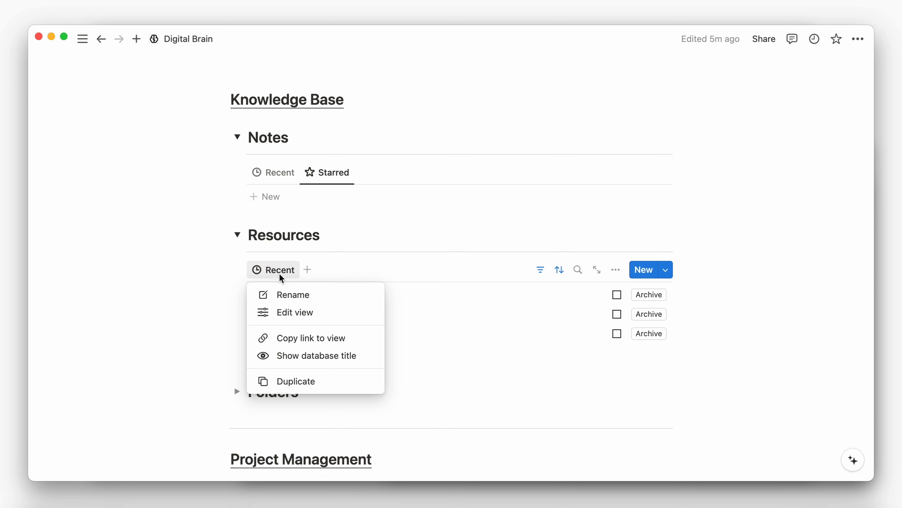
pyautogui.click(306, 381)
pyautogui.write('Starred')
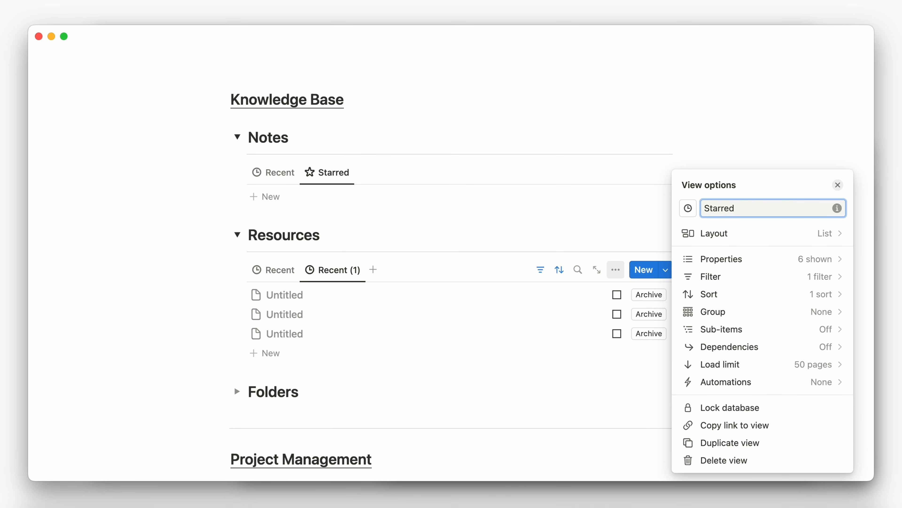
pyautogui.click(688, 208)
pyautogui.click(619, 305)
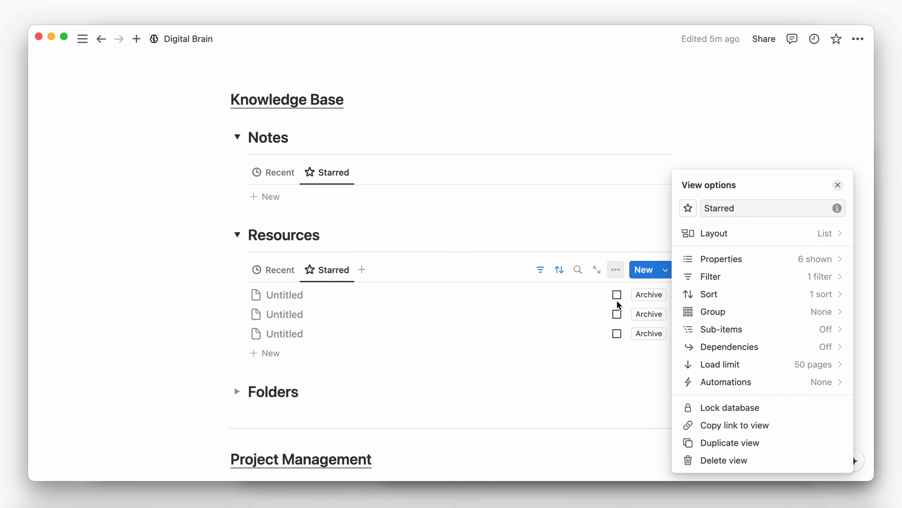
# Step: Hide the Archive property in the Starred view of Resources
pyautogui.click(732, 259)
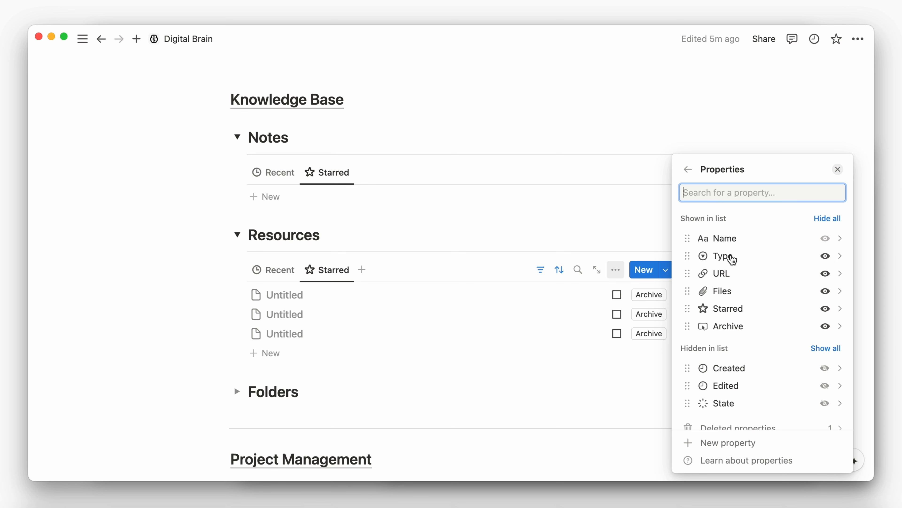
pyautogui.click(824, 327)
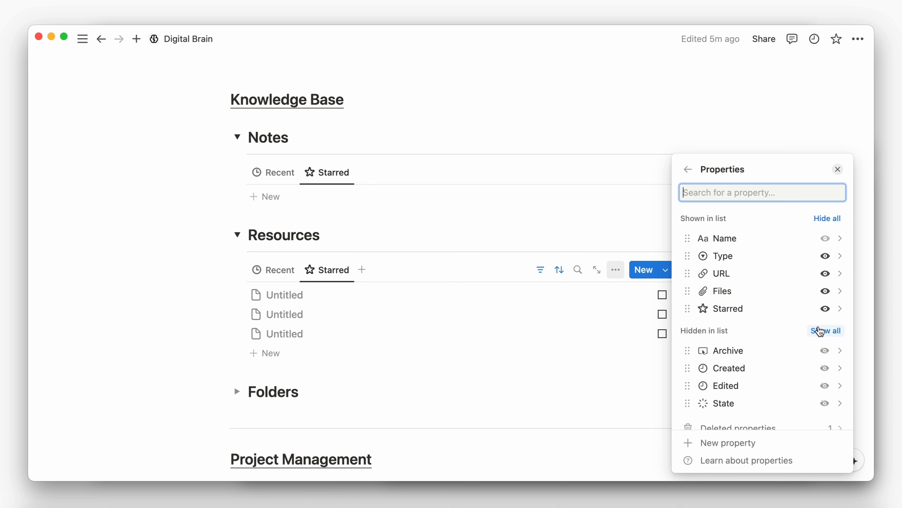
pyautogui.click(608, 318)
# Step: Add a filter to the Starred view of Resources so that Starred is Checked, and collapse the filter bar
pyautogui.click(540, 274)
pyautogui.click(464, 297)
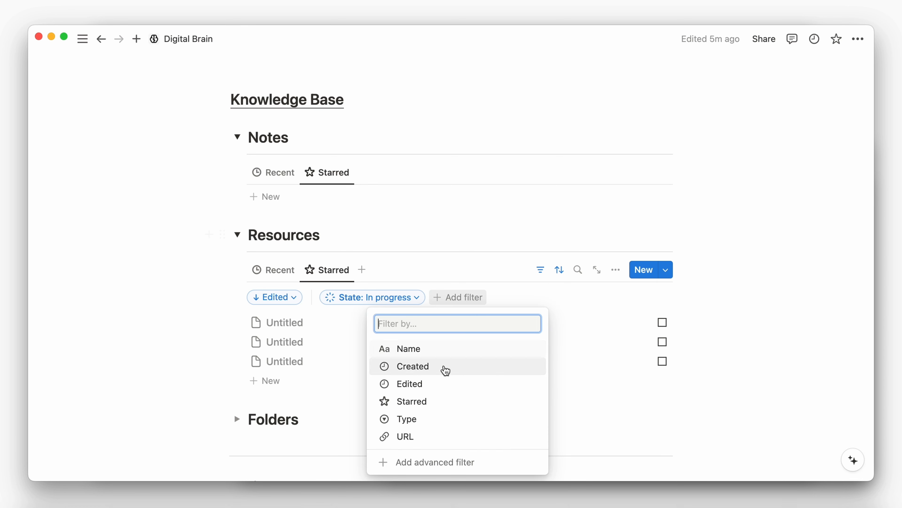
pyautogui.click(432, 398)
pyautogui.click(463, 362)
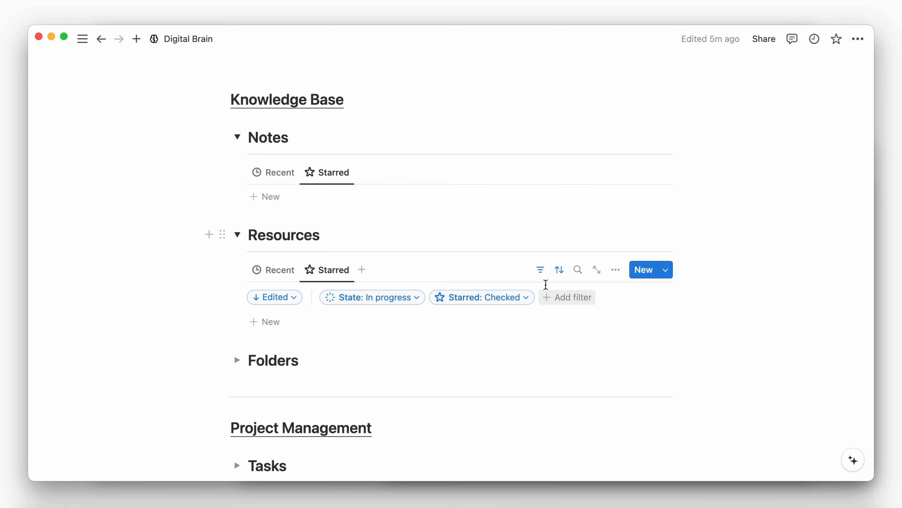
pyautogui.click(540, 270)
# Step: Expand the Folders toggle and insert a divider followed by a new inline database inside it
pyautogui.click(237, 332)
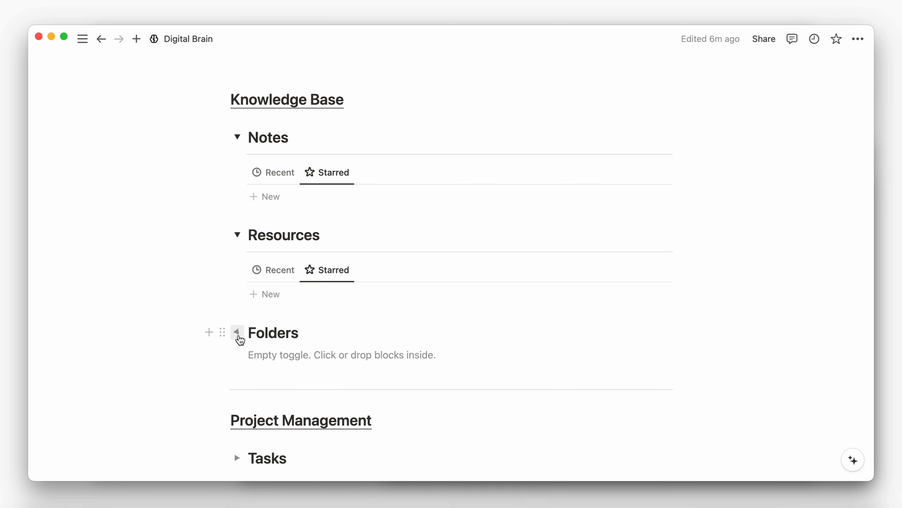
pyautogui.click(276, 355)
pyautogui.write('/div')
pyautogui.press('Return')
pyautogui.write('/data')
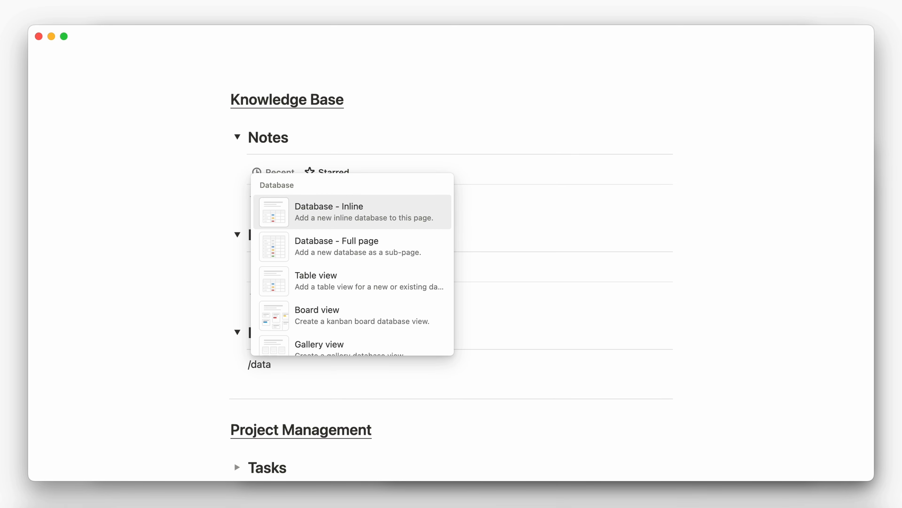
pyautogui.press('Return')
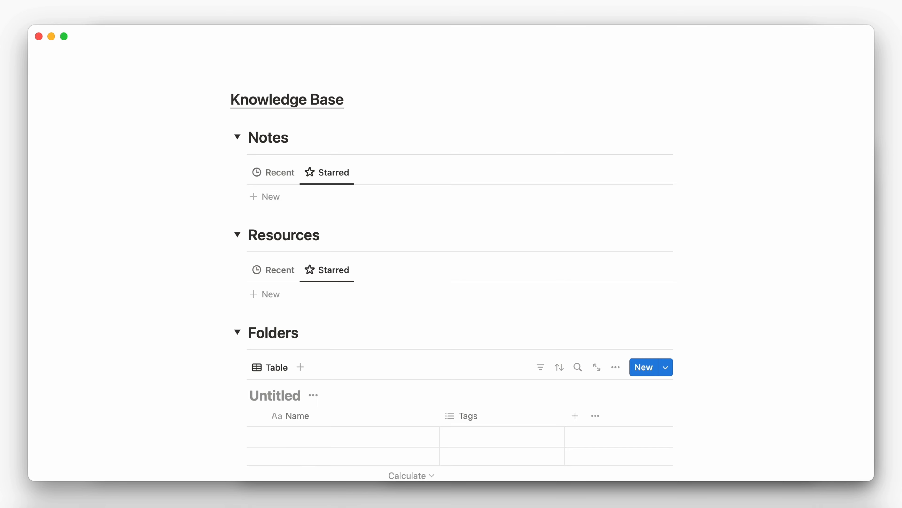
# Step: Name the new database in the Folders toggle "Folders" and hide its database title
pyautogui.scroll(-5, 280, 352)
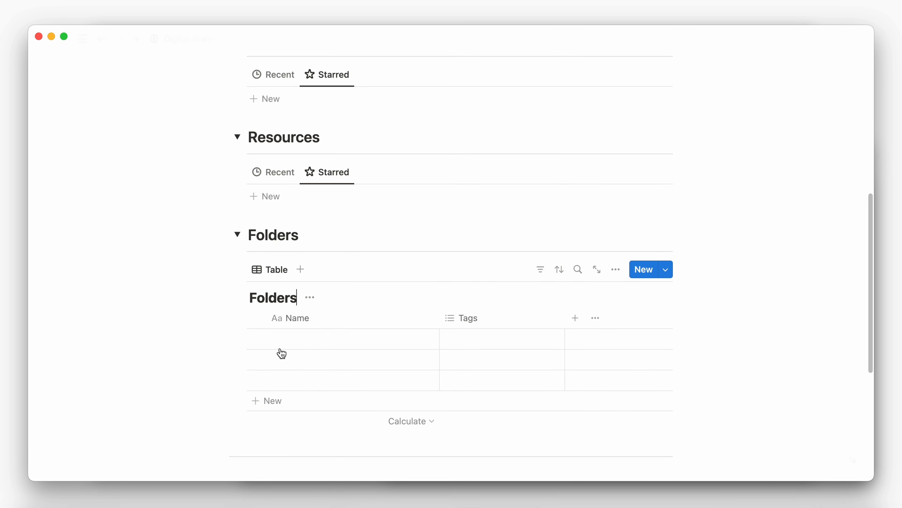
pyautogui.click(311, 296)
pyautogui.click(313, 364)
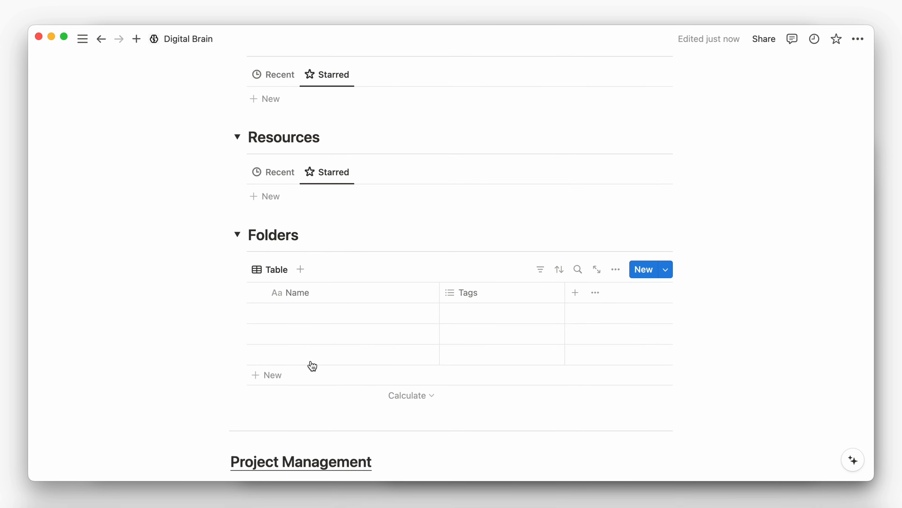
# Step: Delete the Tags property from the Folders database
pyautogui.click(459, 297)
pyautogui.click(477, 245)
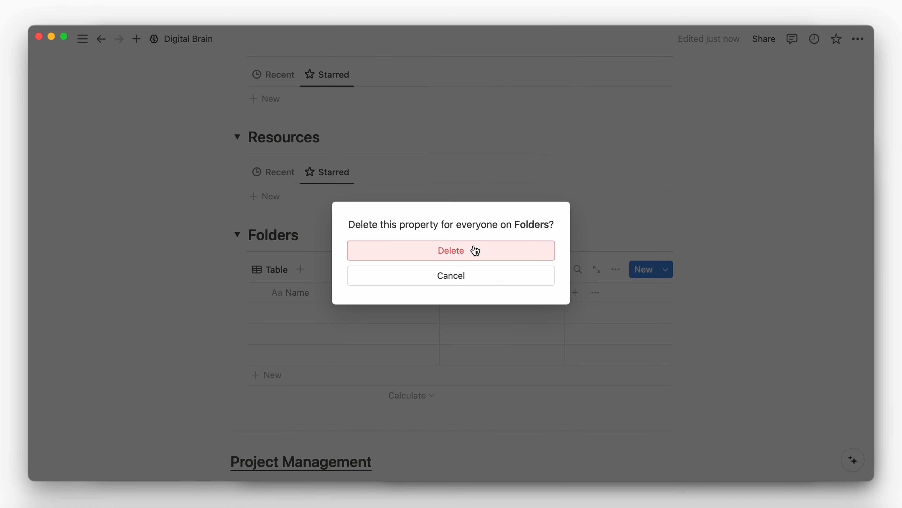
pyautogui.click(472, 250)
# Step: Add a relation property to Folders linked to the Notes database, and show it on Notes as well
pyautogui.click(451, 293)
pyautogui.write('rela')
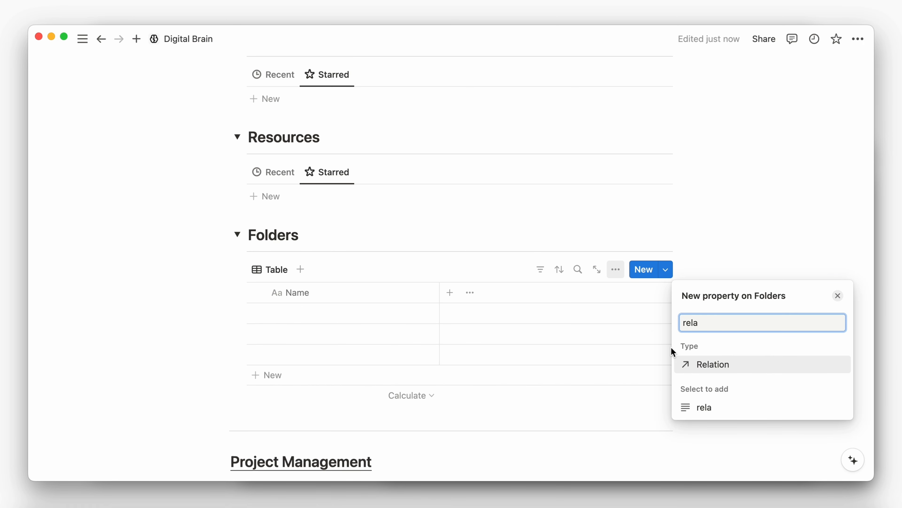
pyautogui.click(680, 357)
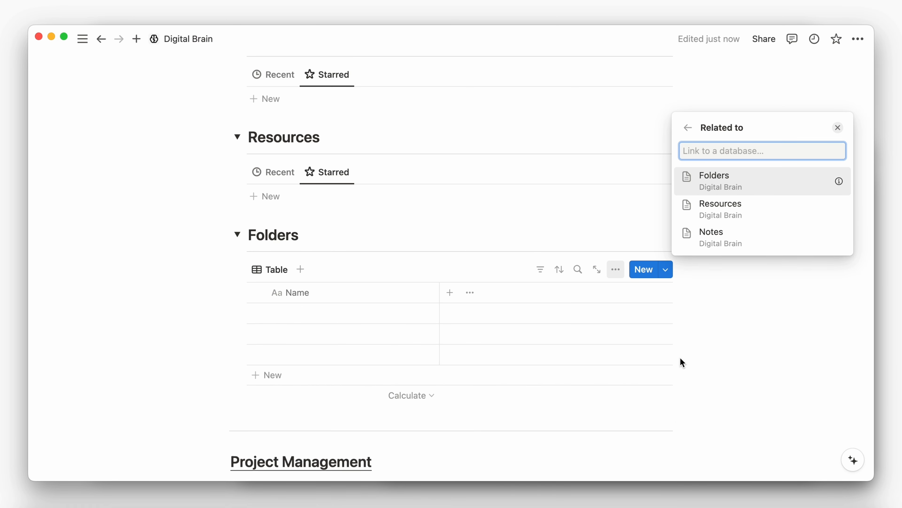
pyautogui.click(714, 244)
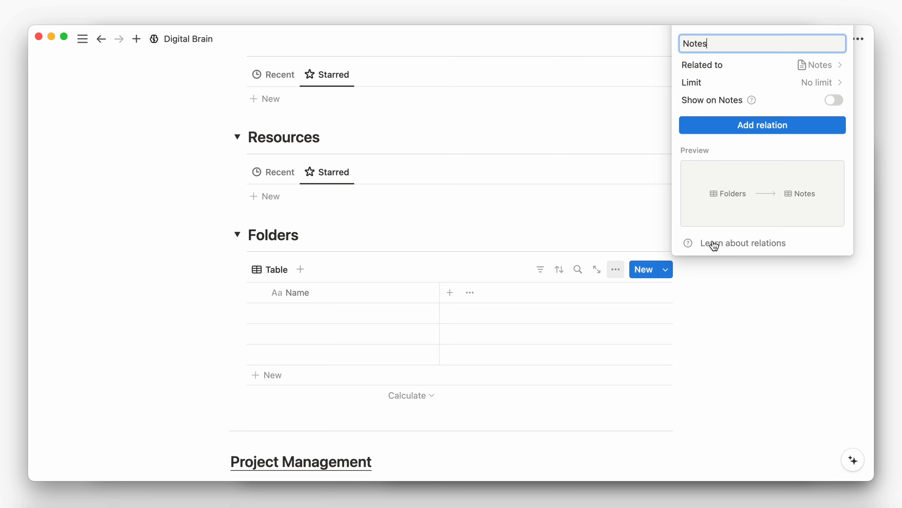
pyautogui.click(834, 100)
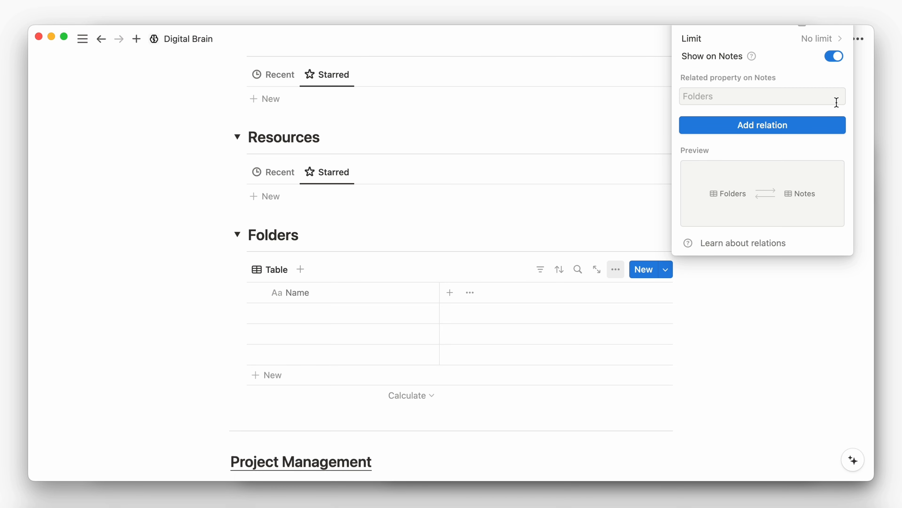
pyautogui.click(788, 135)
pyautogui.click(695, 276)
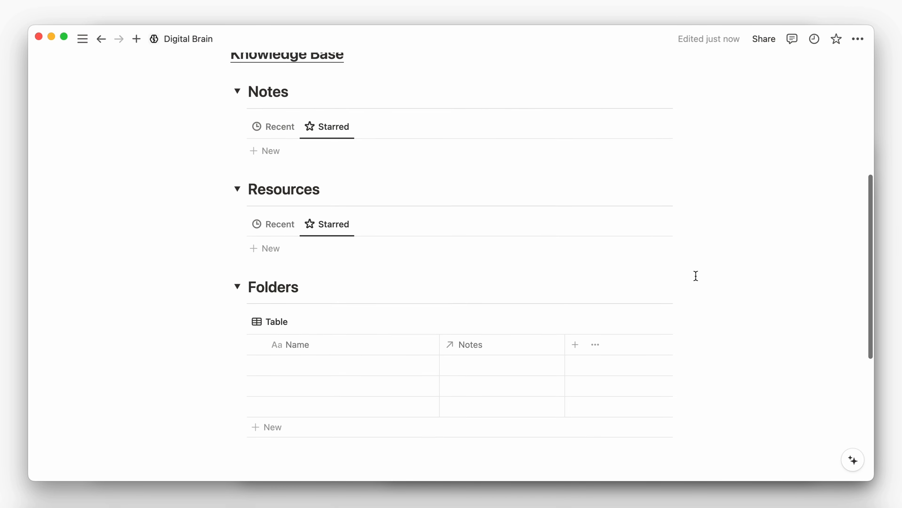
# Step: Change the icon of the Notes relation property in Folders to the sticky note icon
pyautogui.click(536, 357)
pyautogui.click(455, 166)
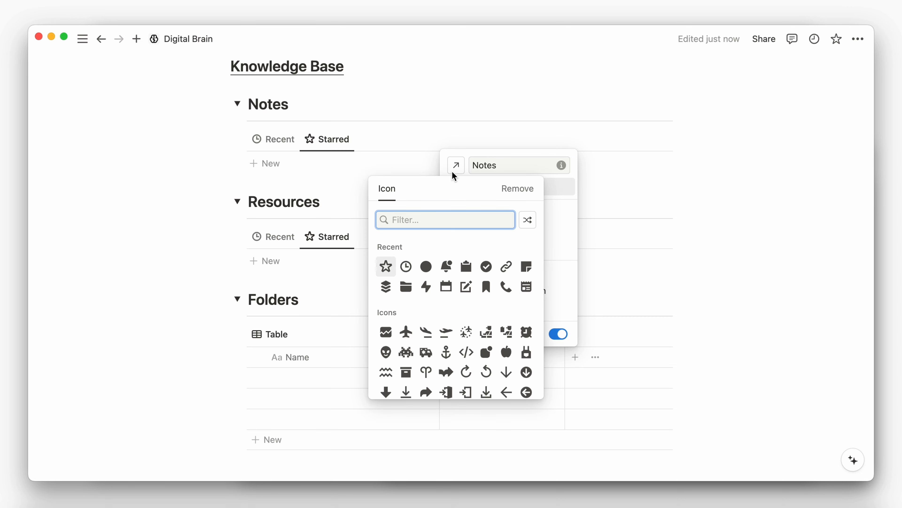
pyautogui.write('pape')
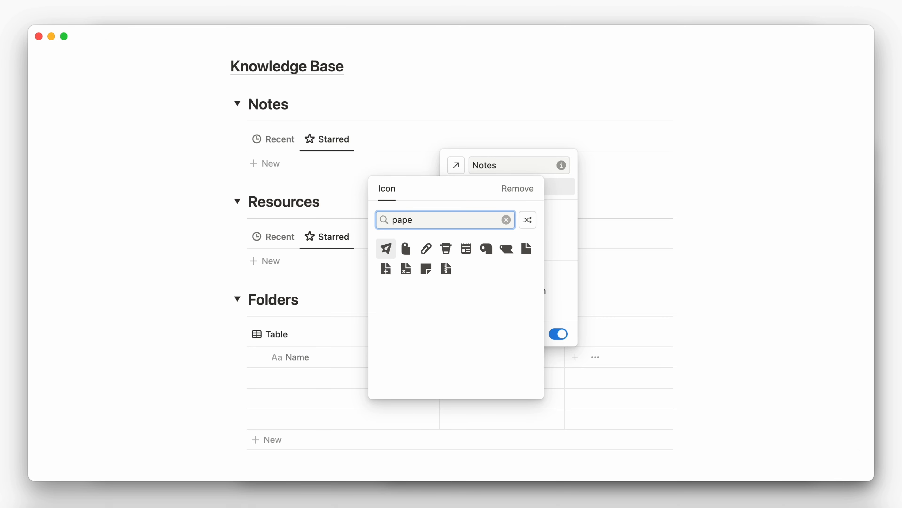
pyautogui.click(426, 269)
pyautogui.click(421, 280)
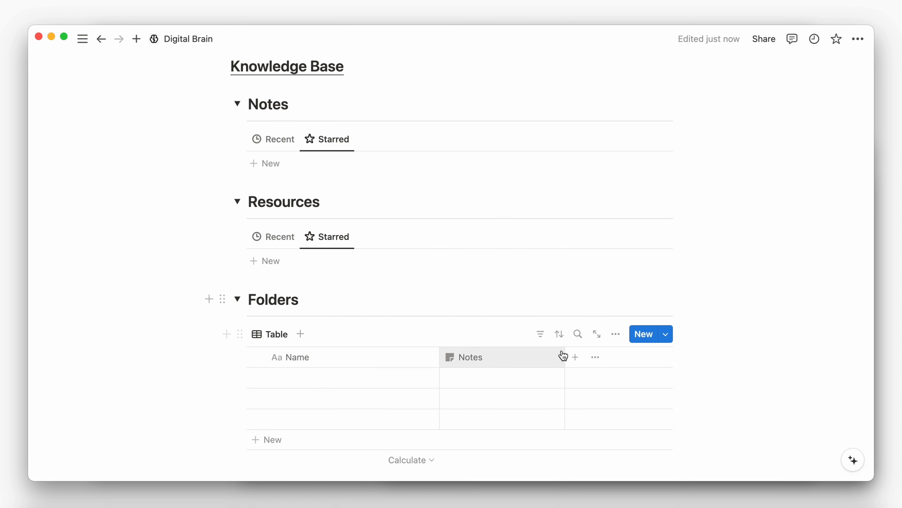
# Step: Add a relation property to Folders linked to the Resources database, and show it on Resources as well
pyautogui.click(573, 356)
pyautogui.write('rela')
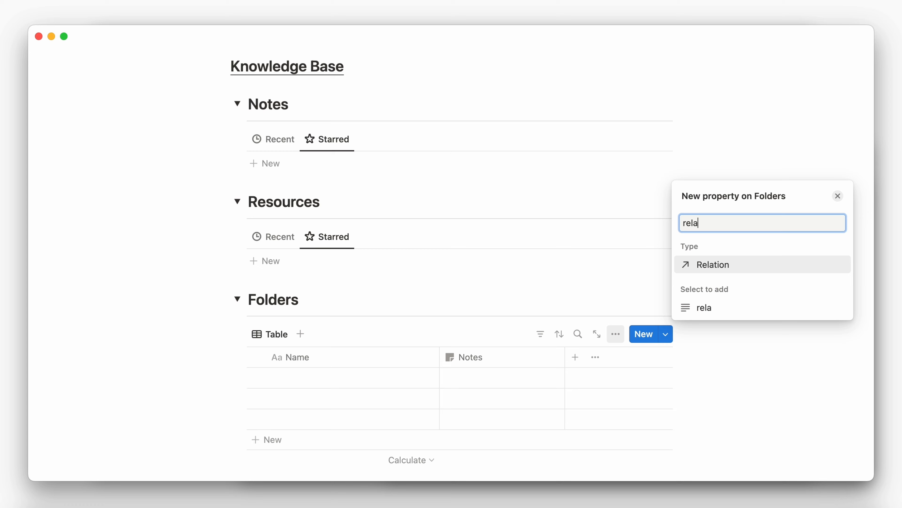
pyautogui.click(740, 265)
pyautogui.click(707, 279)
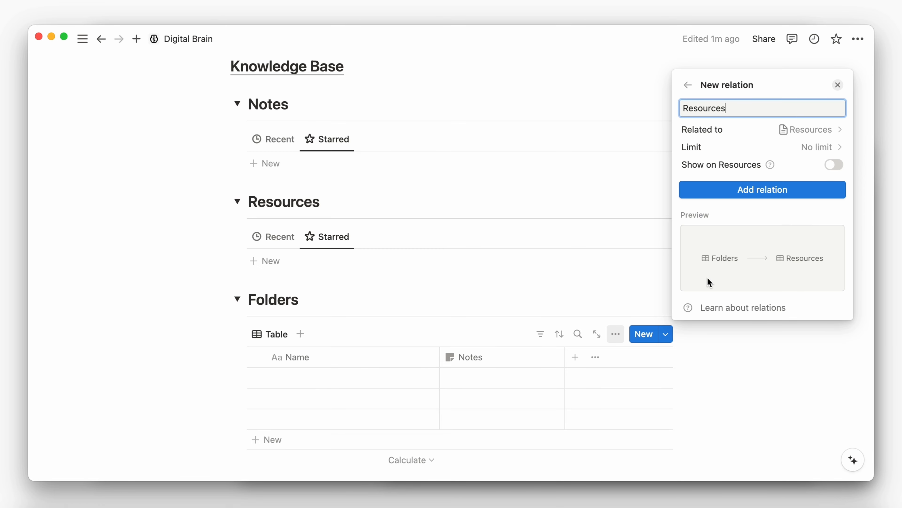
pyautogui.click(831, 164)
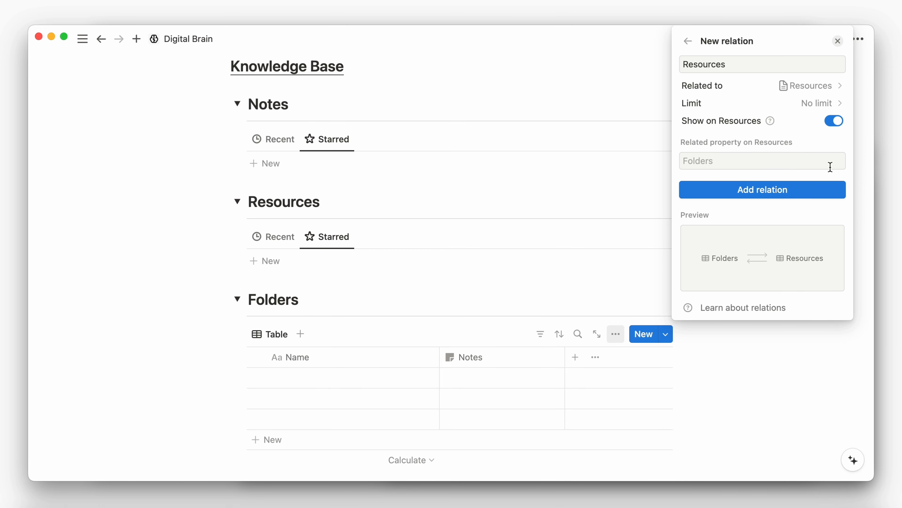
pyautogui.click(793, 190)
# Step: Change the icon of the Resources relation property in Folders to the link icon
pyautogui.click(614, 357)
pyautogui.click(610, 357)
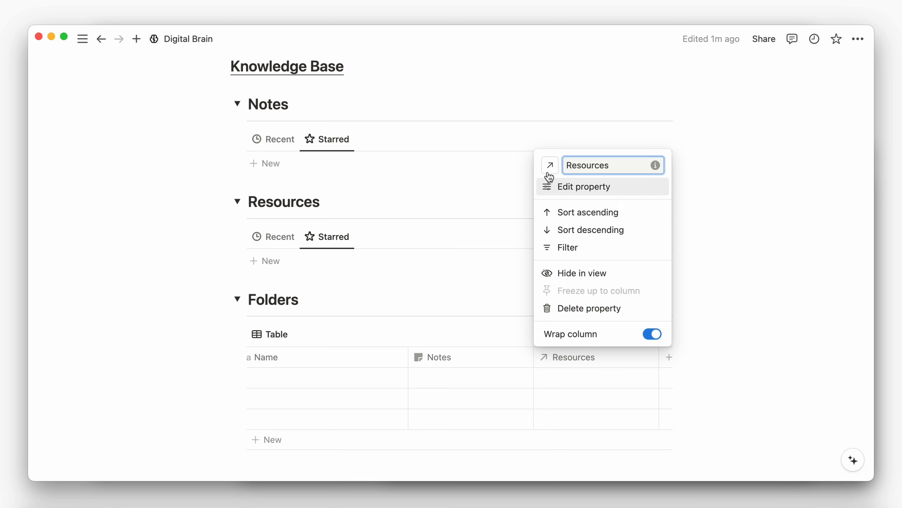
pyautogui.click(549, 165)
pyautogui.write('link')
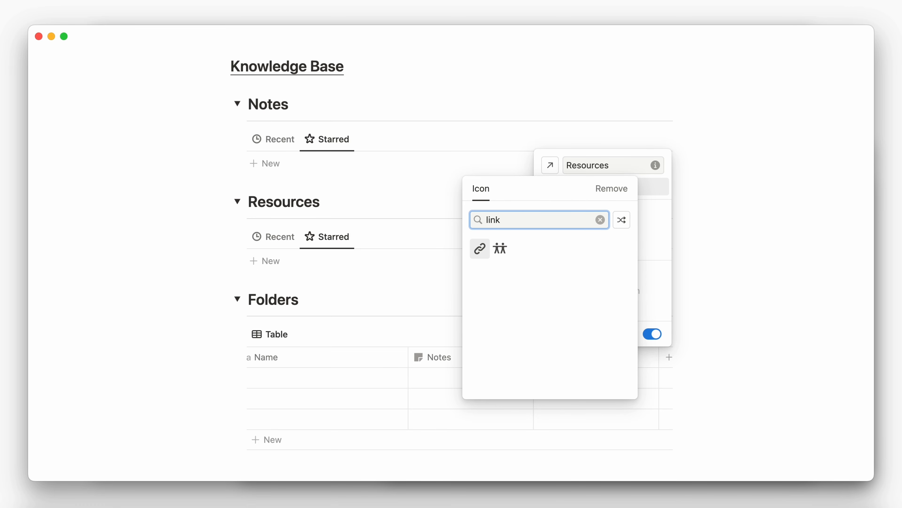
pyautogui.click(480, 249)
pyautogui.click(705, 375)
# Step: Add a Last edited time property named "Edited" to the Folders database
pyautogui.scroll(-3, 704, 375)
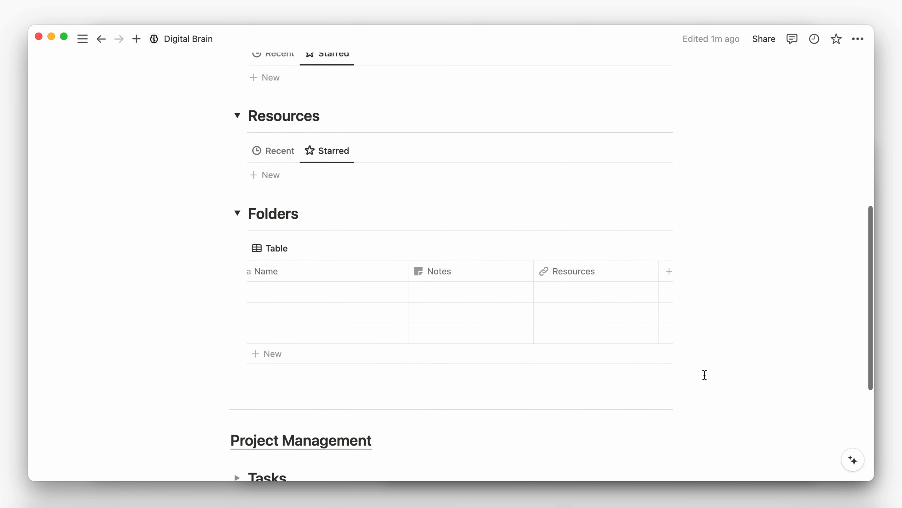
pyautogui.click(671, 270)
pyautogui.write('edi')
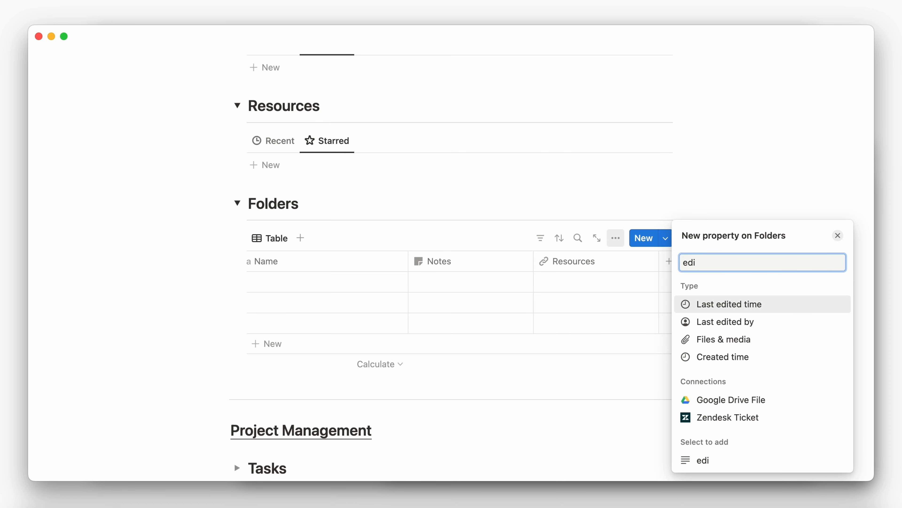
pyautogui.press('Return')
pyautogui.write('Edit')
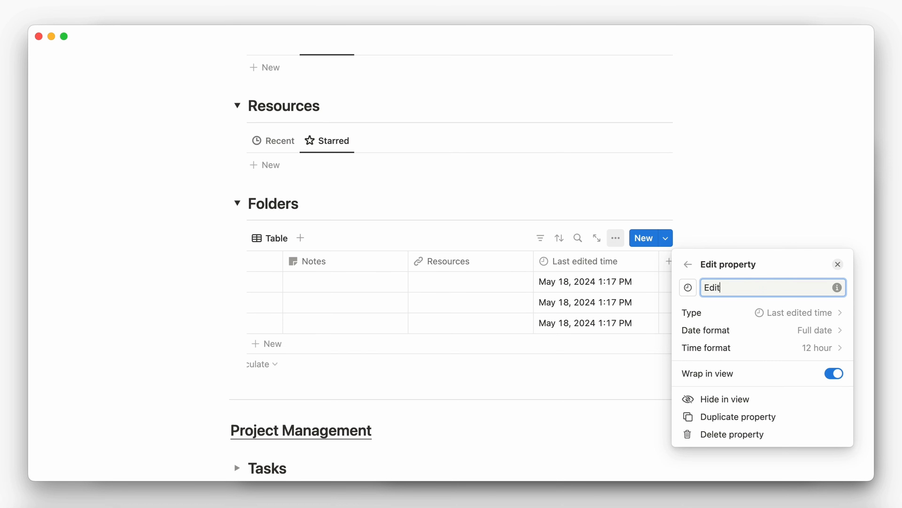
pyautogui.write('ed')
pyautogui.press('Return')
# Step: Add a Created time property named "Created" to the Folders database
pyautogui.click(667, 261)
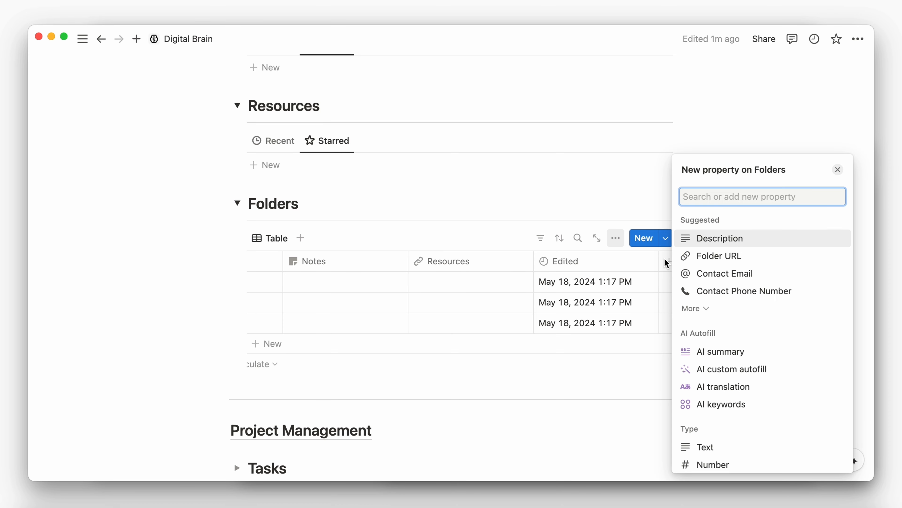
pyautogui.write('crea')
pyautogui.press('Return')
pyautogui.write('Crea')
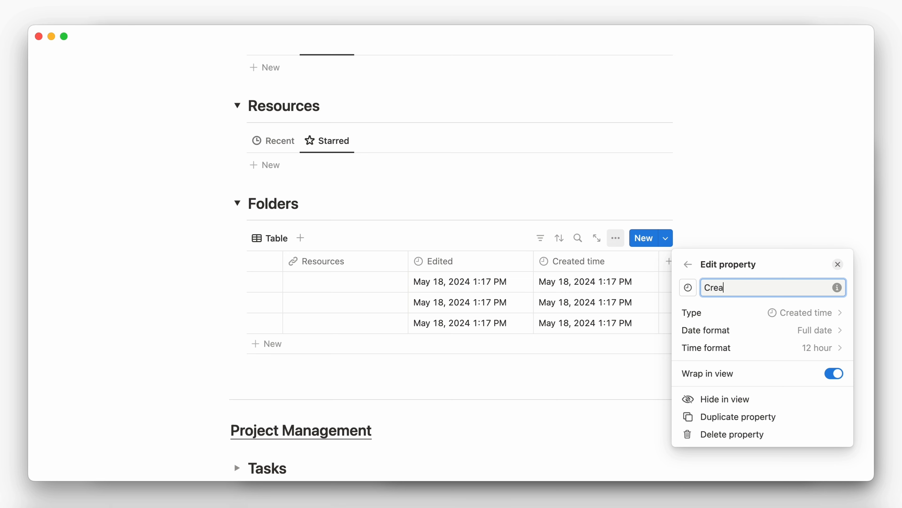
pyautogui.write('ted')
pyautogui.click(620, 283)
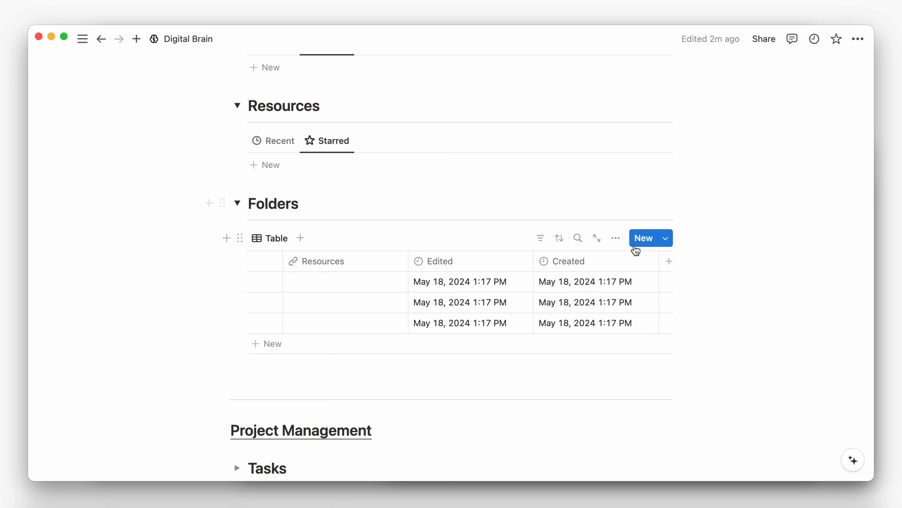
# Step: Switch the Folders view to a Gallery layout with card preview None and card size Small
pyautogui.click(616, 237)
pyautogui.click(703, 253)
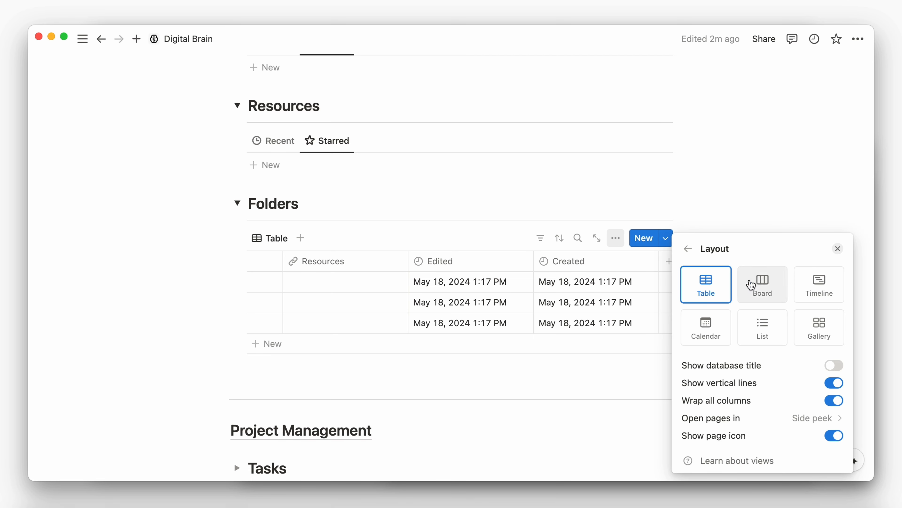
pyautogui.click(817, 300)
pyautogui.click(799, 348)
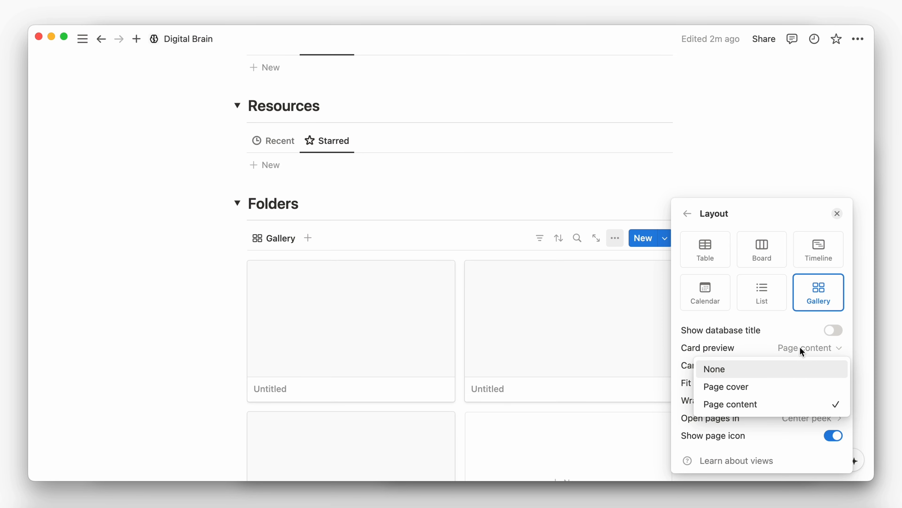
pyautogui.click(783, 367)
pyautogui.click(773, 383)
pyautogui.click(759, 405)
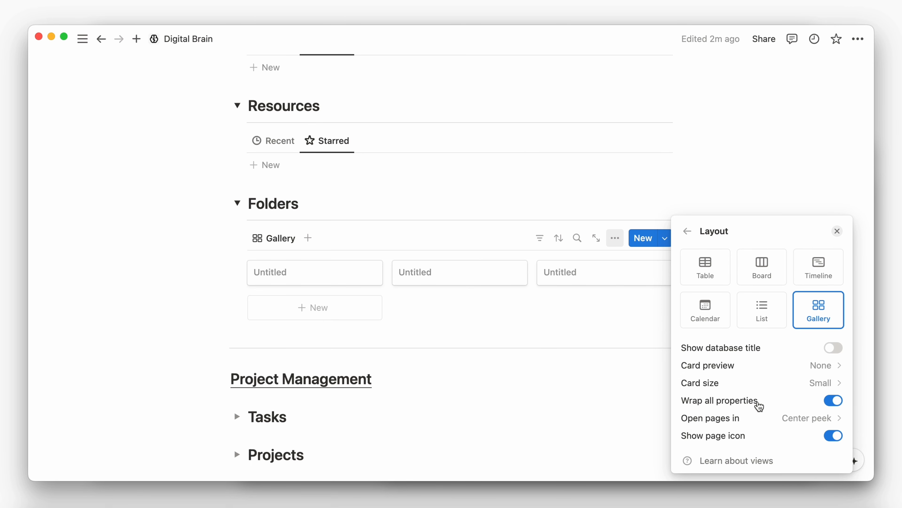
pyautogui.click(522, 330)
# Step: Rename the gallery view of Folders "All" and give it the folder icon
pyautogui.click(280, 238)
pyautogui.click(285, 267)
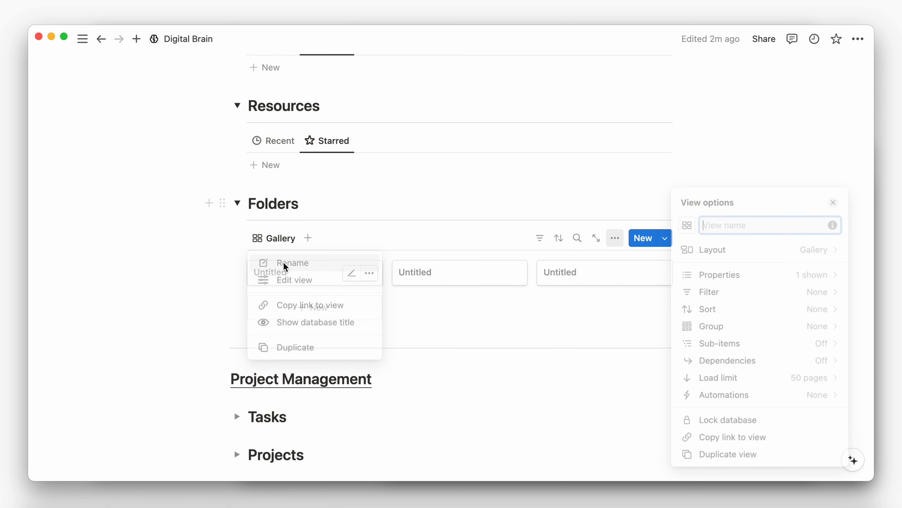
pyautogui.write('All')
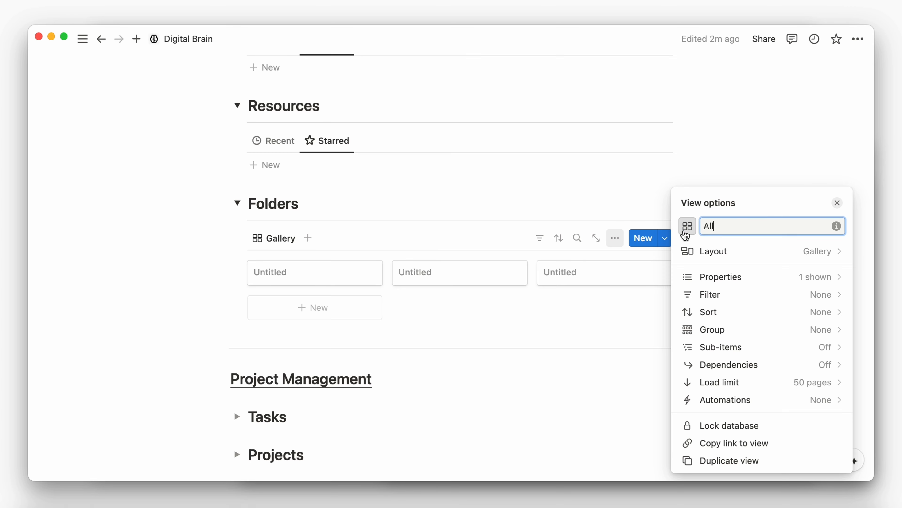
pyautogui.click(687, 227)
pyautogui.write('fold')
pyautogui.click(617, 305)
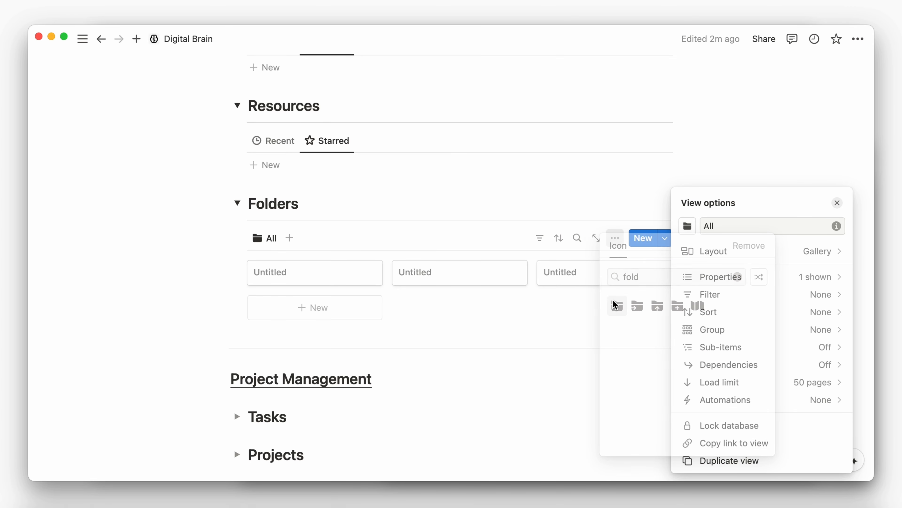
pyautogui.click(585, 309)
# Step: Duplicate the Recent view of Notes, name the copy "Folders" and give it the folder icon
pyautogui.scroll(3, 585, 309)
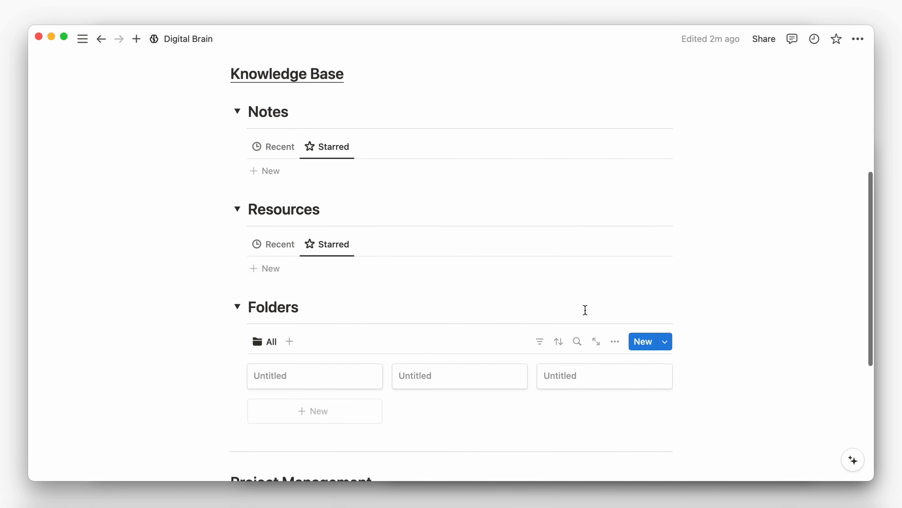
pyautogui.click(279, 154)
pyautogui.click(279, 154)
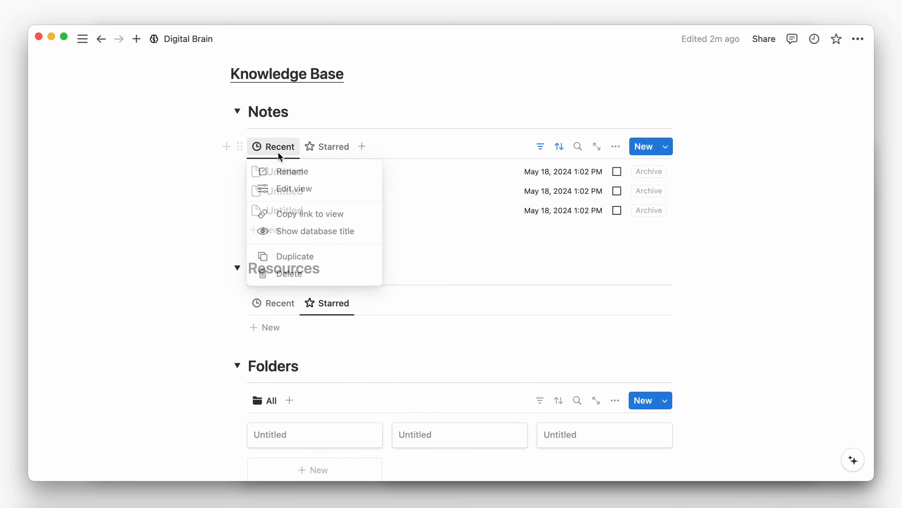
pyautogui.click(300, 258)
pyautogui.write('Folde')
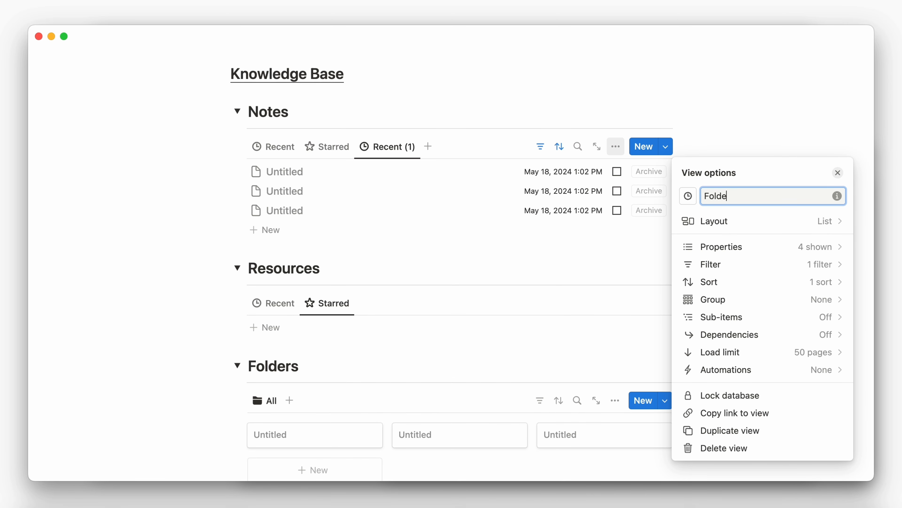
pyautogui.write('rs')
pyautogui.click(688, 196)
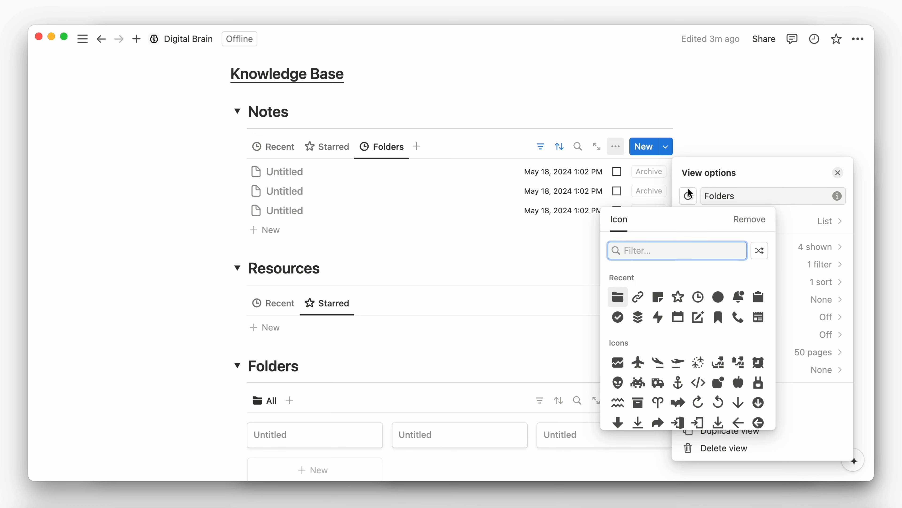
pyautogui.click(615, 298)
# Step: Switch the Folders view of Notes to a Board layout with card size Small
pyautogui.click(727, 222)
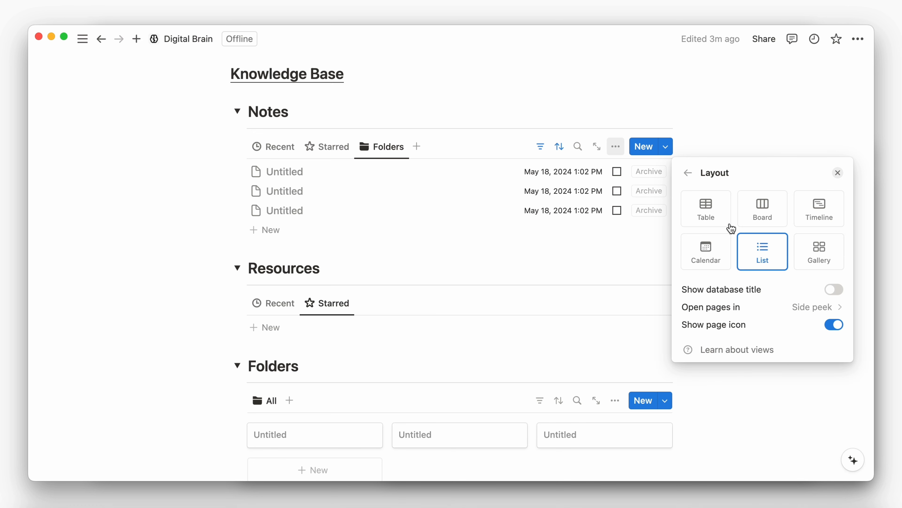
pyautogui.click(752, 217)
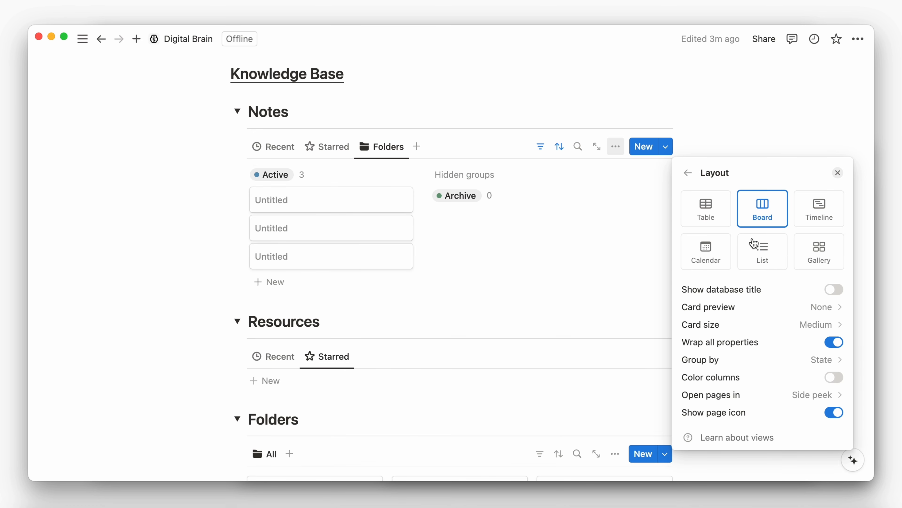
pyautogui.click(747, 326)
pyautogui.click(736, 345)
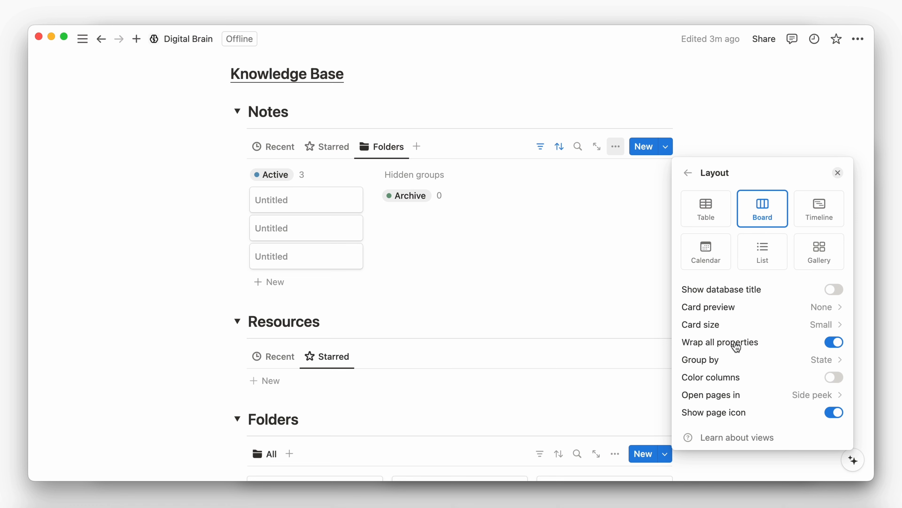
# Step: Group the Folders board of Notes by the Folders property with color columns on, and move that view before Starred
pyautogui.click(734, 359)
pyautogui.click(789, 195)
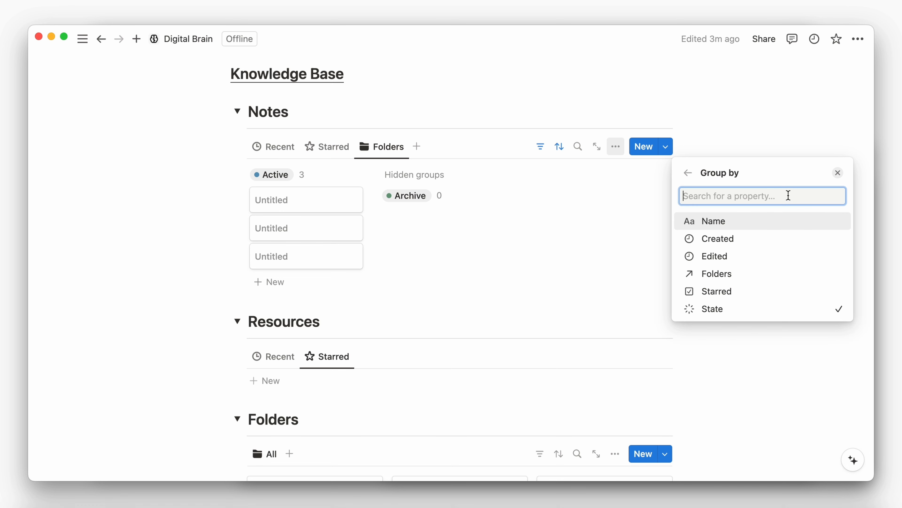
pyautogui.click(756, 275)
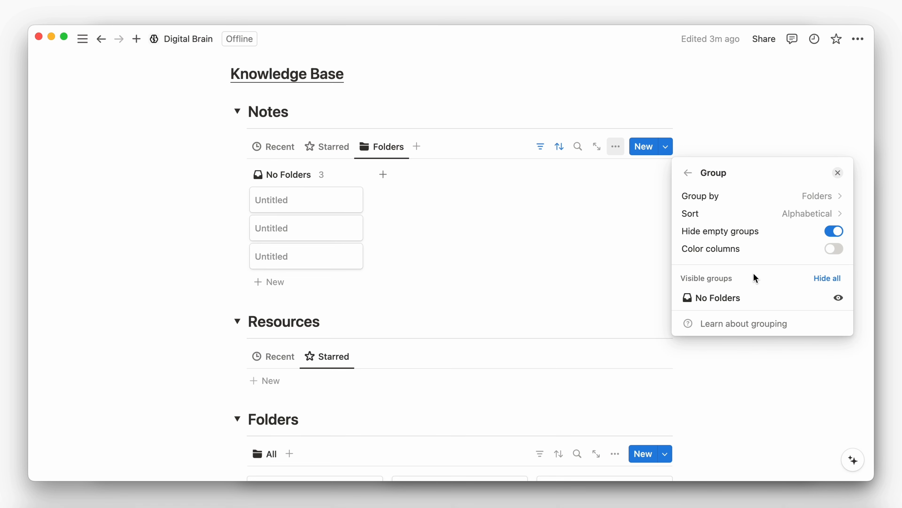
pyautogui.click(830, 255)
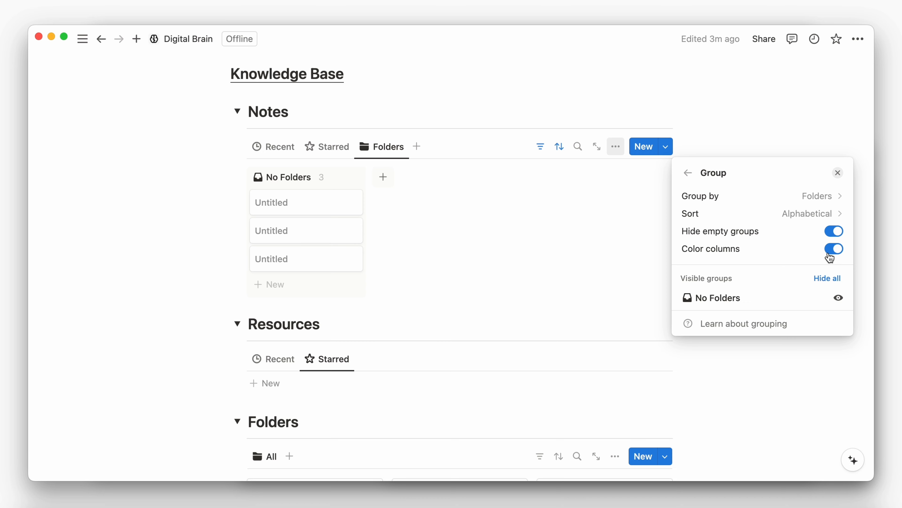
pyautogui.click(396, 168)
pyautogui.moveTo(389, 146); pyautogui.dragTo(339, 152)
# Step: Duplicate the Recent view of Resources, name the copy "Folders" and give it the folder icon
pyautogui.scroll(-3, 391, 252)
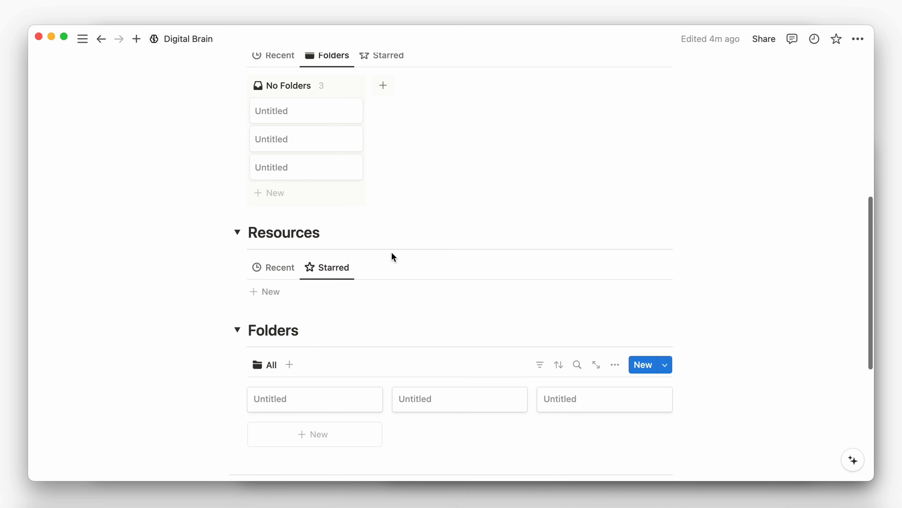
pyautogui.click(271, 268)
pyautogui.click(272, 269)
pyautogui.click(307, 378)
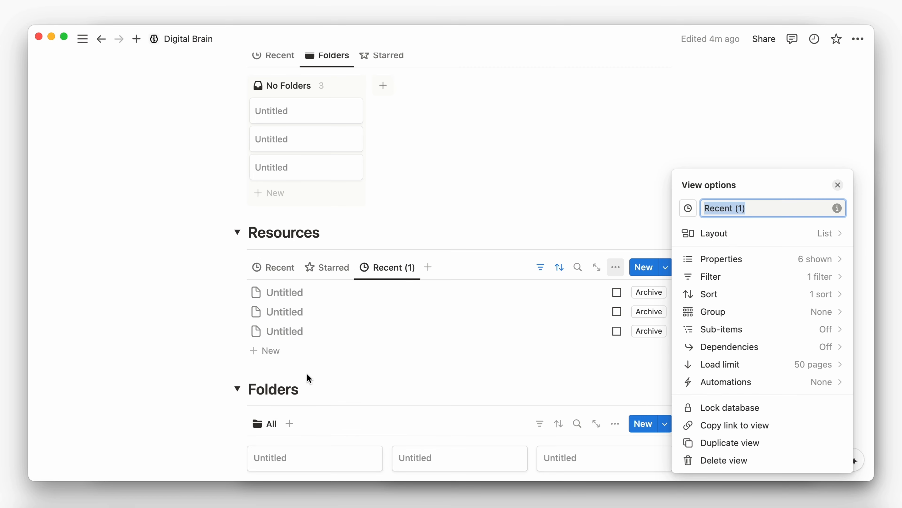
pyautogui.write('Folders')
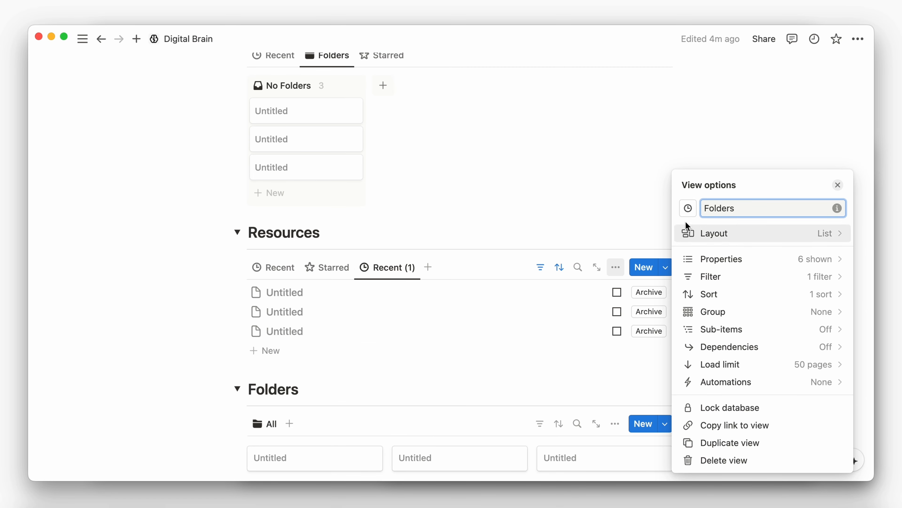
pyautogui.click(688, 208)
pyautogui.click(616, 308)
# Step: Switch the Folders view of Resources to a Board layout with card size Small
pyautogui.click(729, 235)
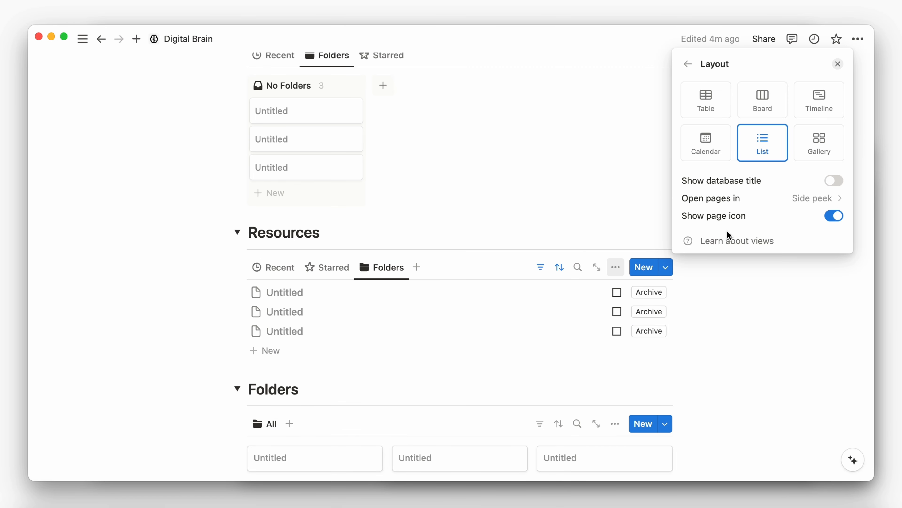
pyautogui.click(761, 111)
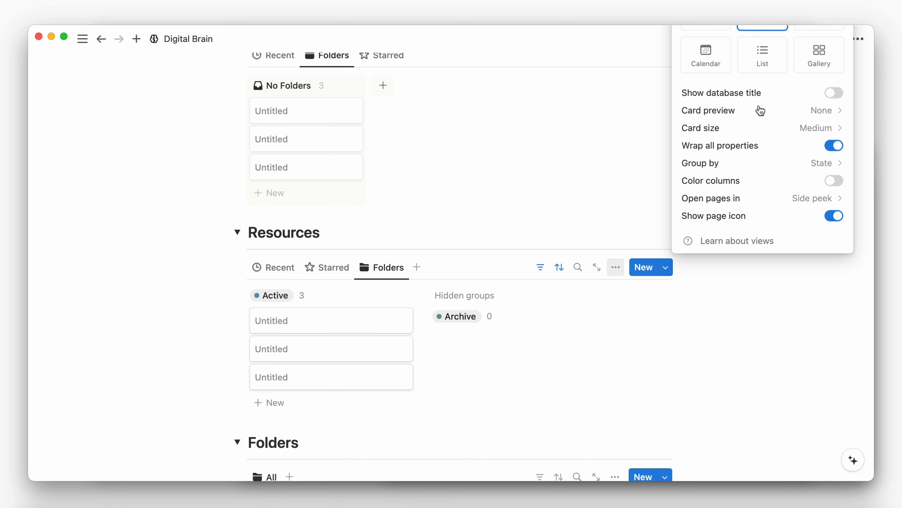
pyautogui.click(761, 129)
pyautogui.click(755, 147)
# Step: Group the Folders board of Resources by the Folders property with color columns on, and move that view before Starred
pyautogui.click(752, 164)
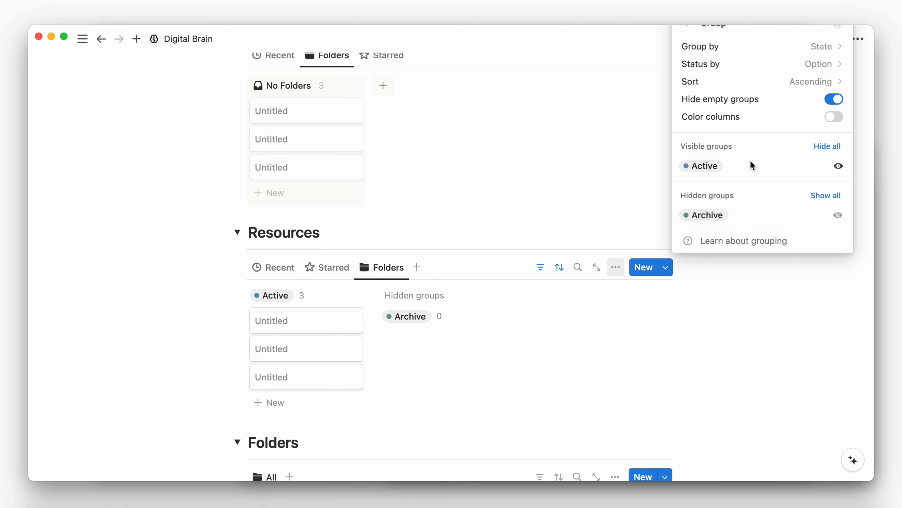
pyautogui.click(789, 46)
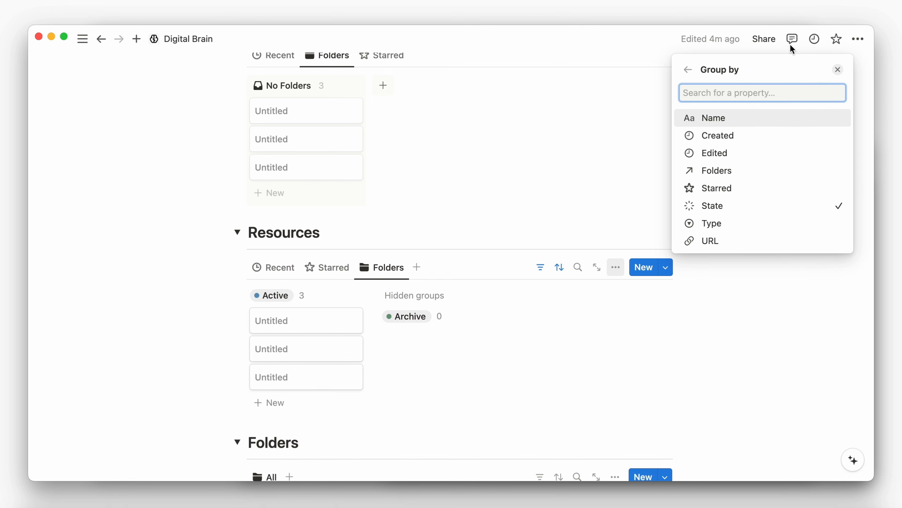
pyautogui.click(746, 173)
pyautogui.click(835, 166)
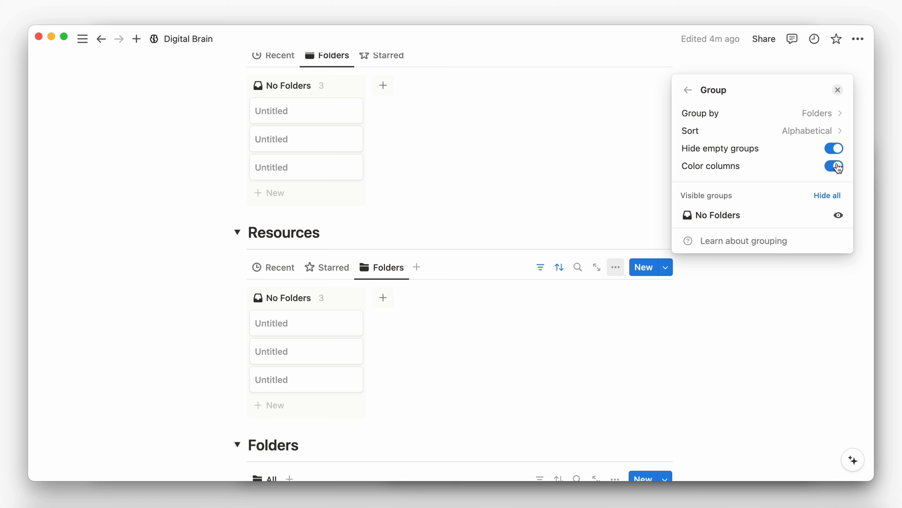
pyautogui.click(754, 297)
pyautogui.moveTo(405, 275); pyautogui.dragTo(332, 276)
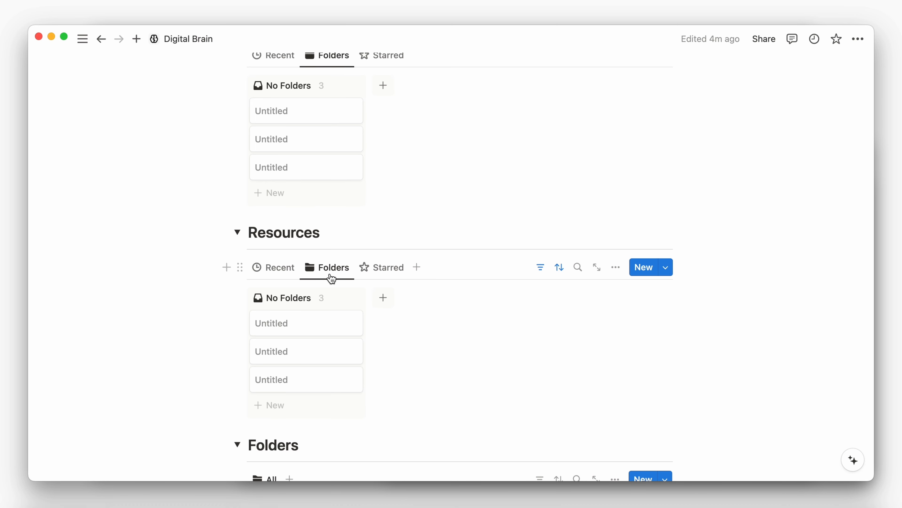
# Step: Create a template for Notes named "New Note" and give it the sticky note icon
pyautogui.scroll(3, 331, 278)
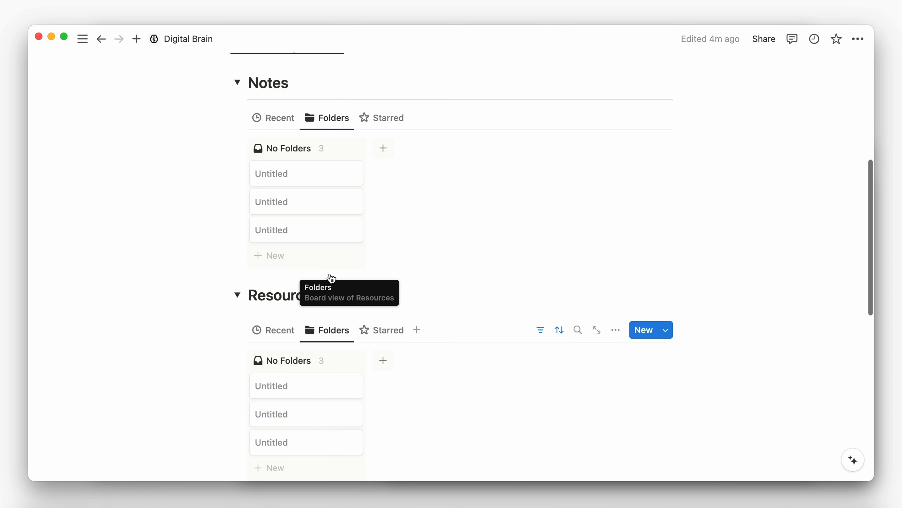
pyautogui.click(273, 118)
pyautogui.click(665, 117)
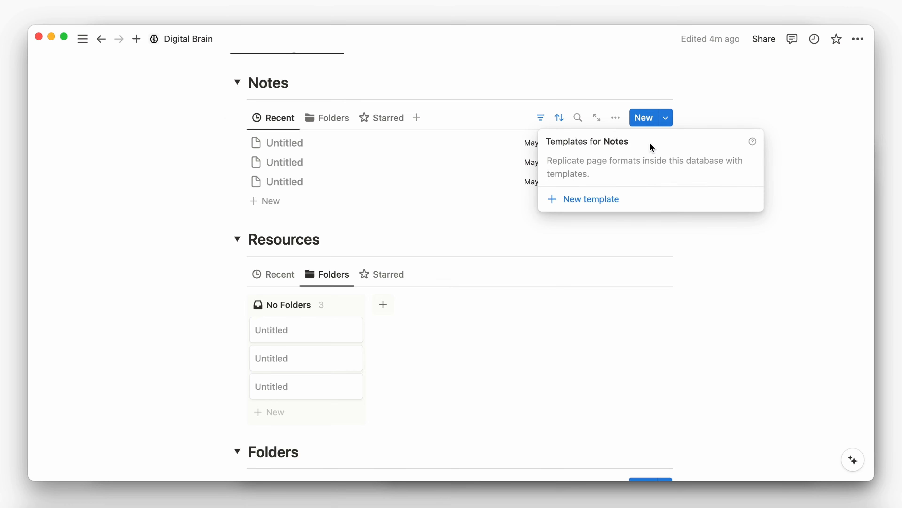
pyautogui.click(625, 197)
pyautogui.write('New Note')
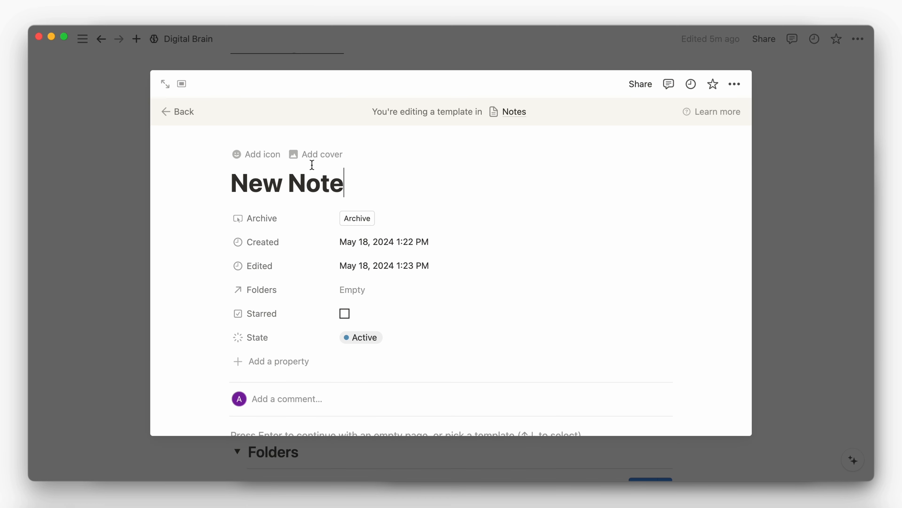
pyautogui.click(272, 160)
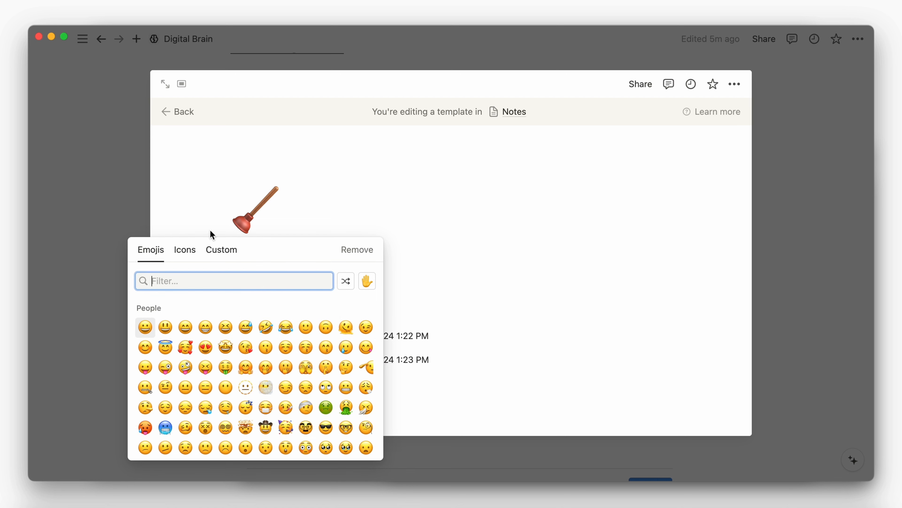
pyautogui.click(184, 250)
pyautogui.moveTo(188, 333)
pyautogui.click(143, 347)
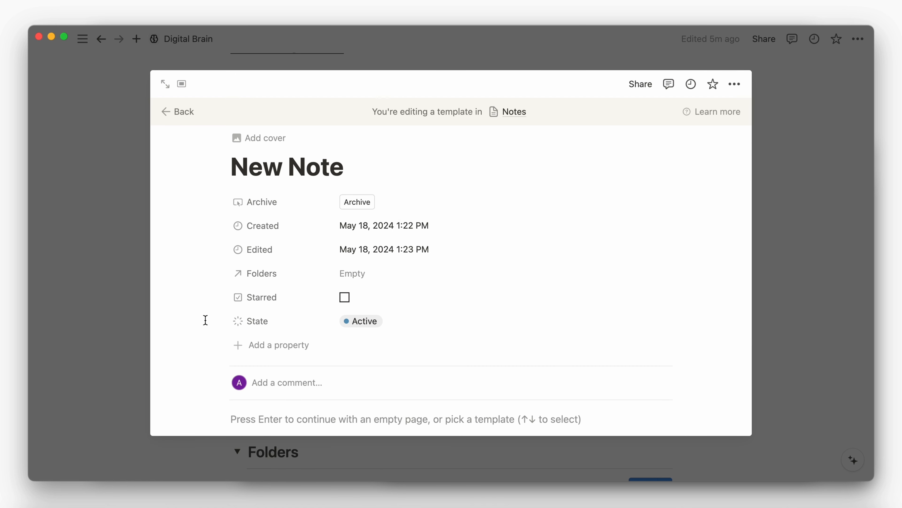
# Step: Put Starred and Folders first among the New Note template's properties and give the Folders property the folder icon
pyautogui.moveTo(221, 297); pyautogui.dragTo(223, 200)
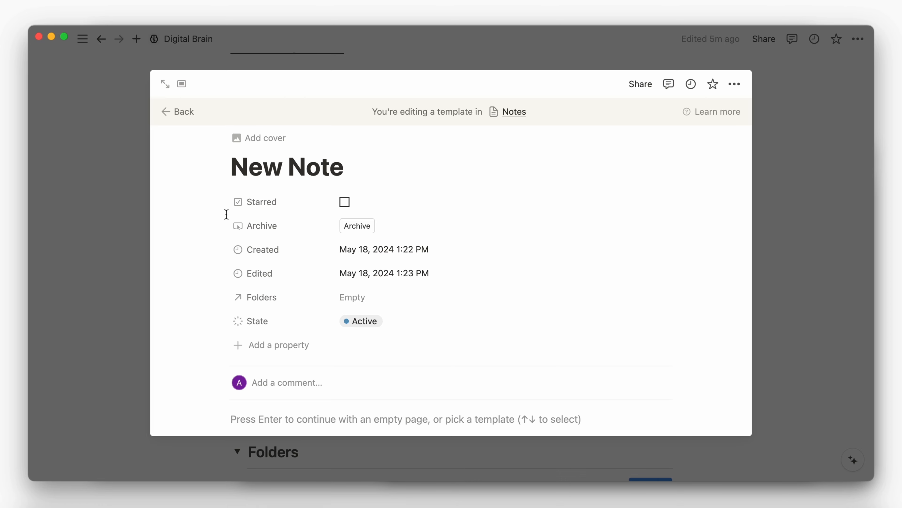
pyautogui.moveTo(223, 302); pyautogui.dragTo(226, 222)
pyautogui.click(246, 228)
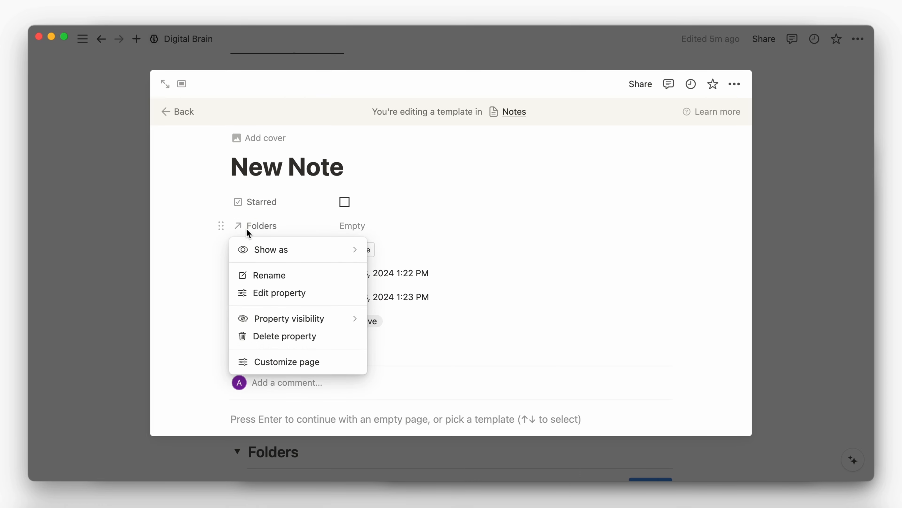
pyautogui.click(262, 275)
pyautogui.click(246, 195)
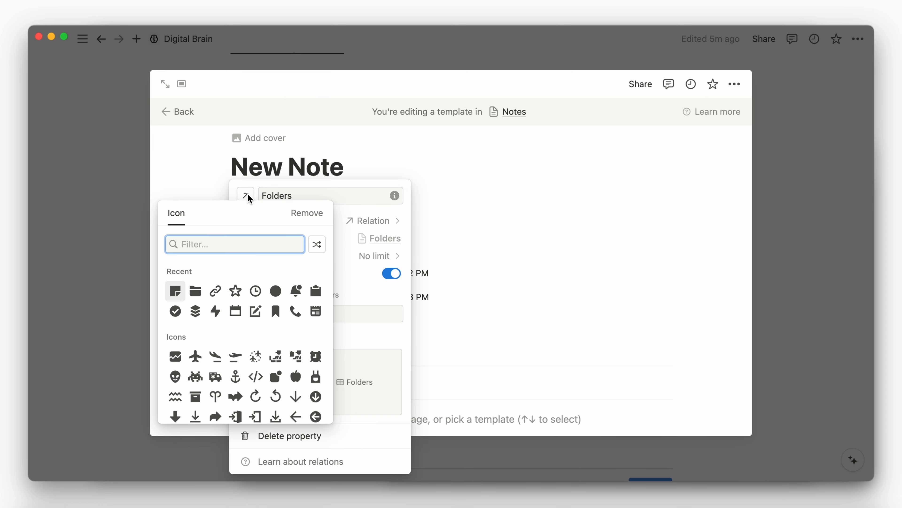
pyautogui.click(198, 290)
pyautogui.click(199, 289)
# Step: Set the Created, Edited and State properties of the New Note template to Always hide, and close the template
pyautogui.click(220, 274)
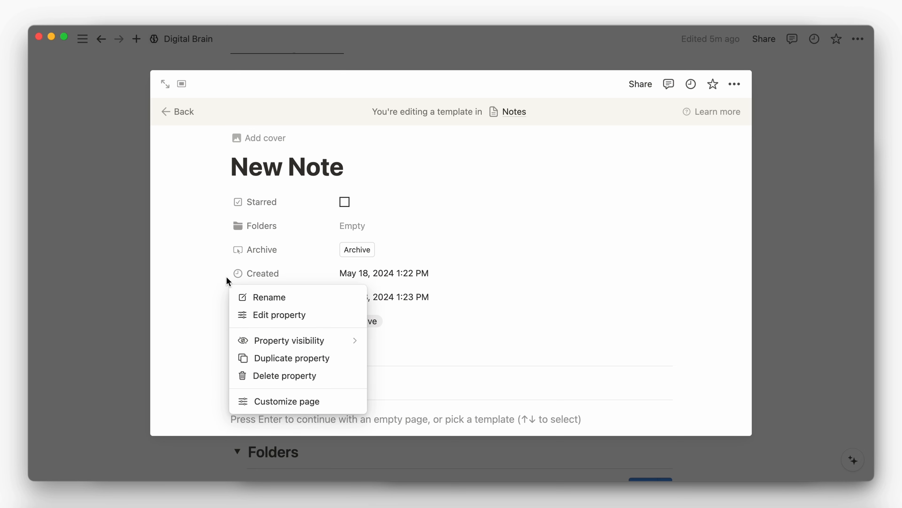
pyautogui.moveTo(276, 340)
pyautogui.click(391, 354)
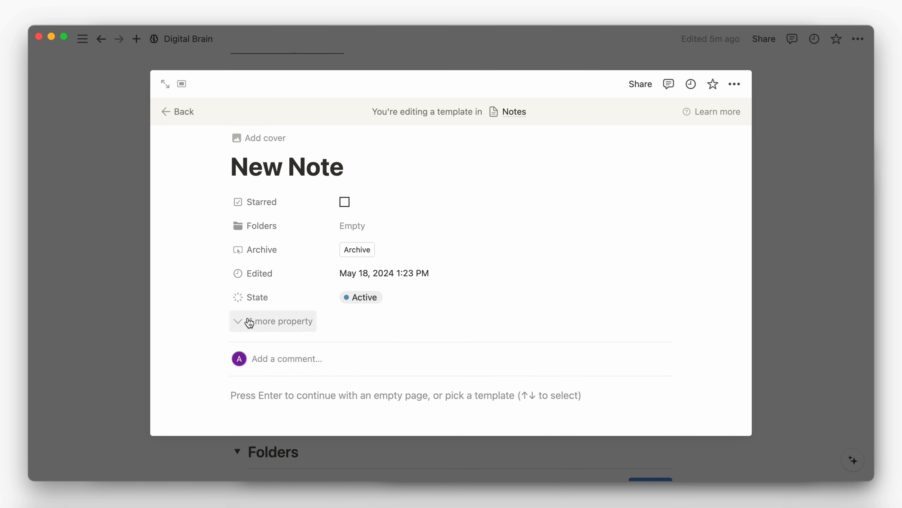
pyautogui.click(220, 273)
pyautogui.moveTo(310, 339)
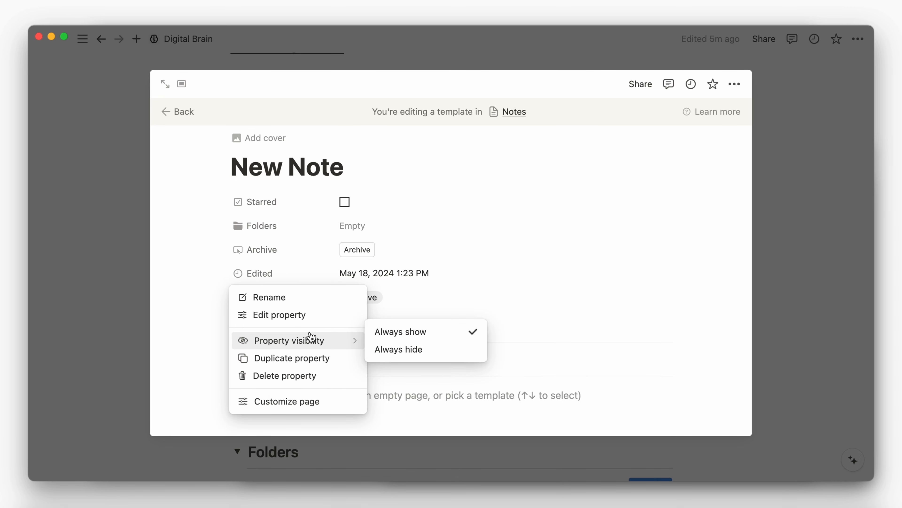
pyautogui.click(381, 351)
pyautogui.click(220, 274)
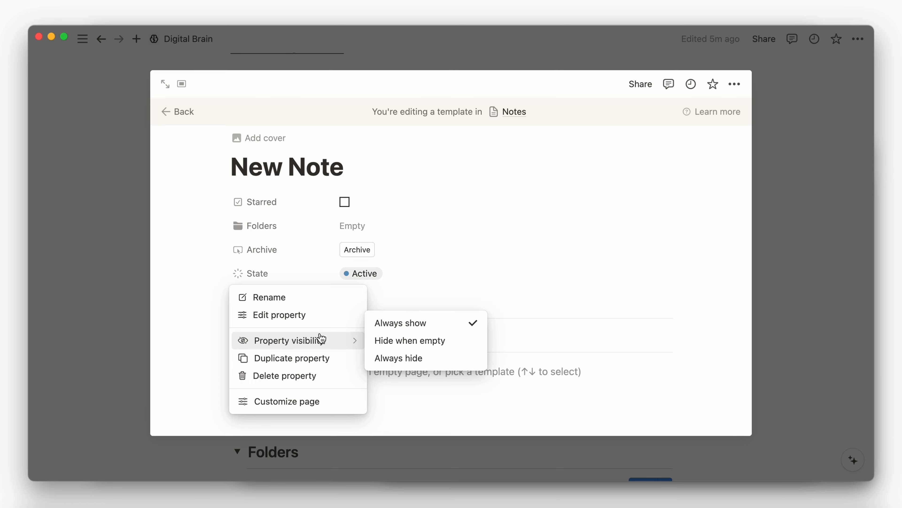
pyautogui.click(393, 356)
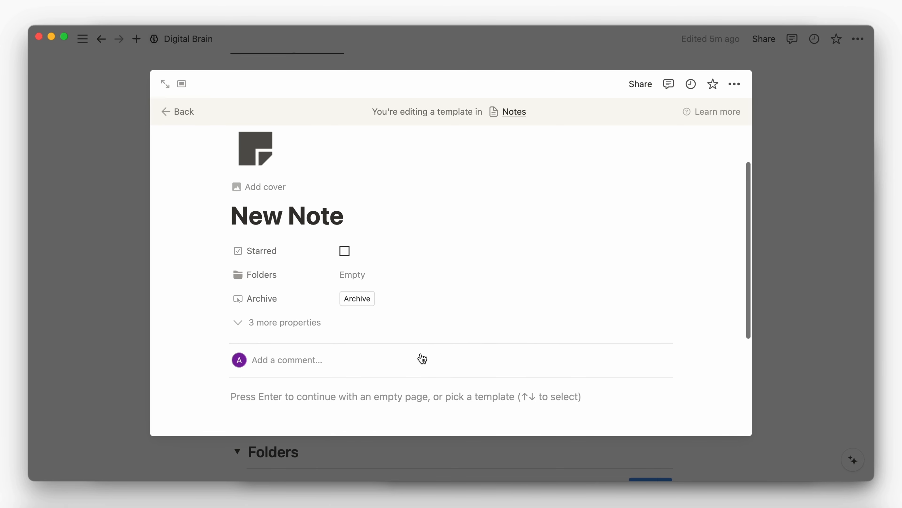
pyautogui.click(778, 277)
# Step: Make New Note the default template for all views in Notes
pyautogui.click(666, 118)
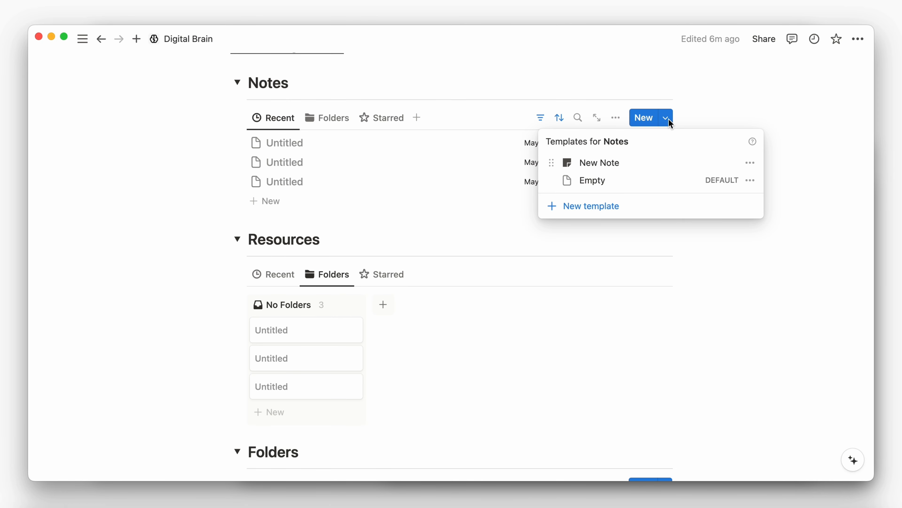
pyautogui.click(750, 163)
pyautogui.click(691, 154)
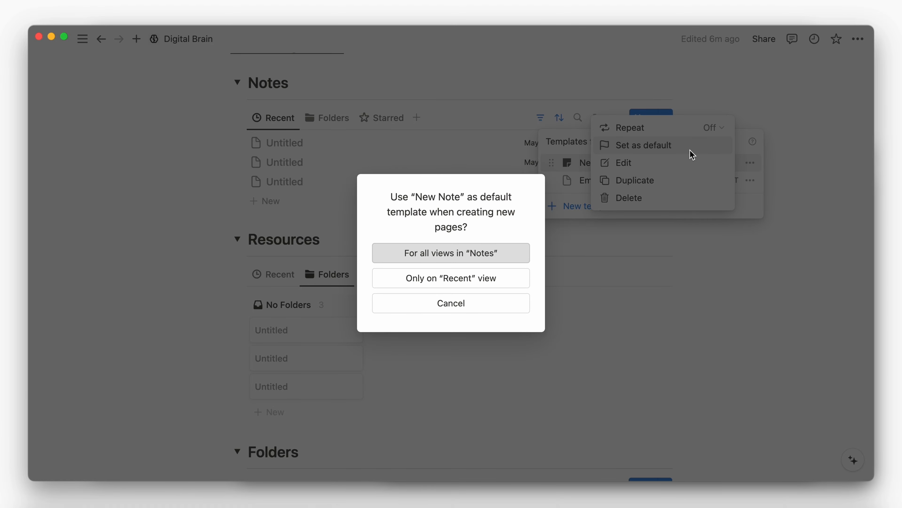
pyautogui.click(477, 252)
pyautogui.click(741, 295)
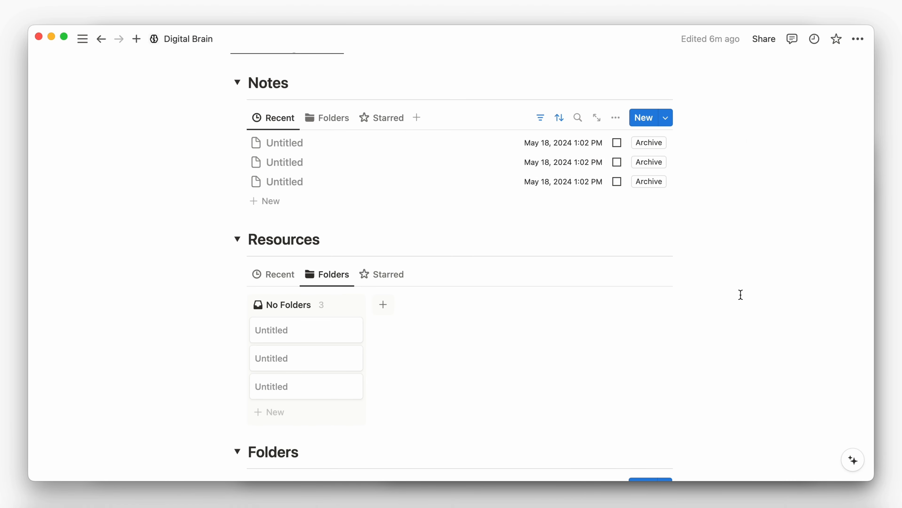
# Step: Create a template for Resources named "New Resource" and give it the link icon
pyautogui.click(665, 274)
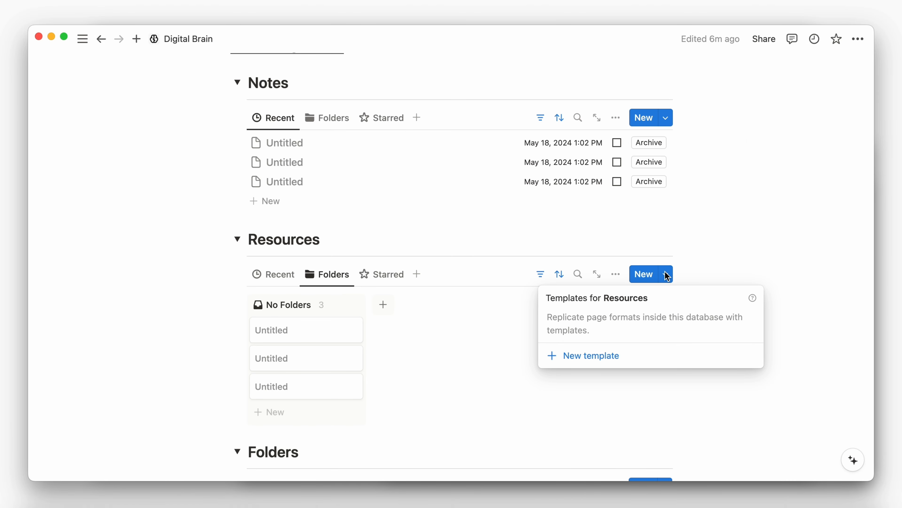
pyautogui.click(617, 355)
pyautogui.write('New Res')
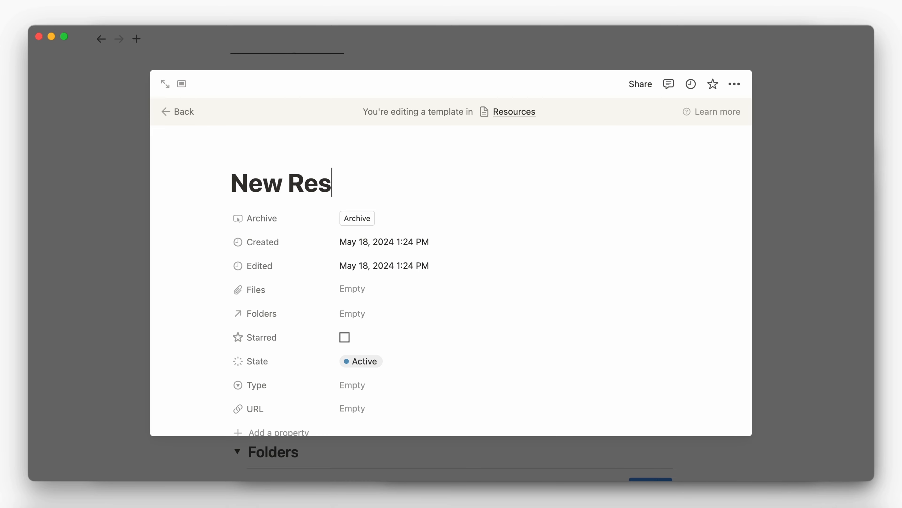
pyautogui.write('ource')
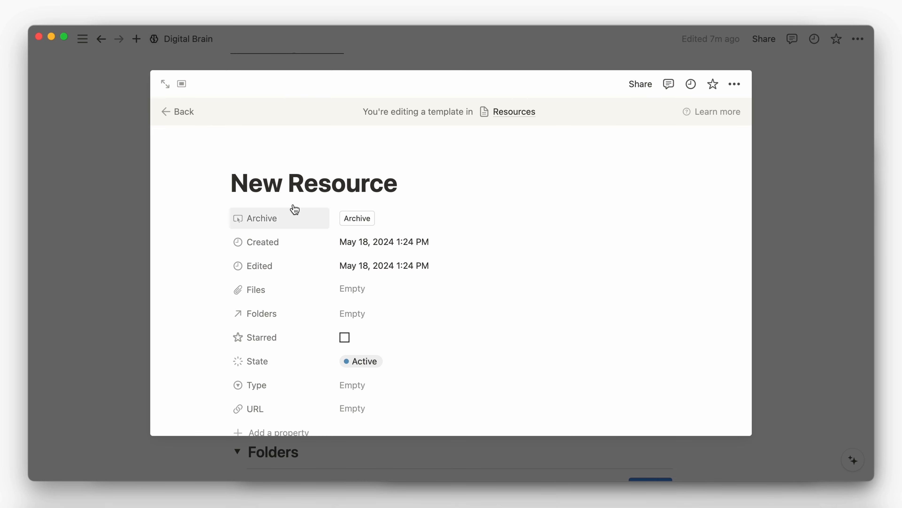
pyautogui.click(252, 158)
pyautogui.click(185, 249)
pyautogui.moveTo(184, 324)
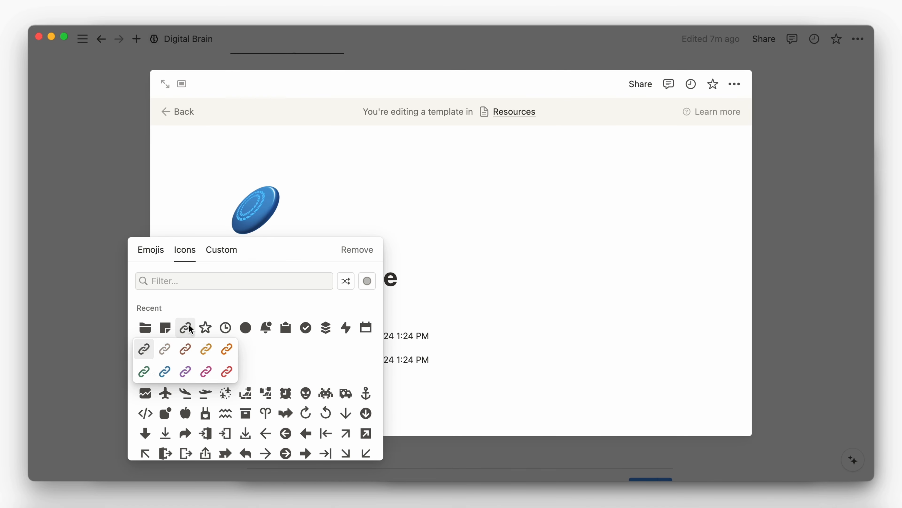
pyautogui.click(147, 351)
# Step: Move the Type and URL properties to the start of the New Resource template's property list
pyautogui.scroll(-3, 190, 351)
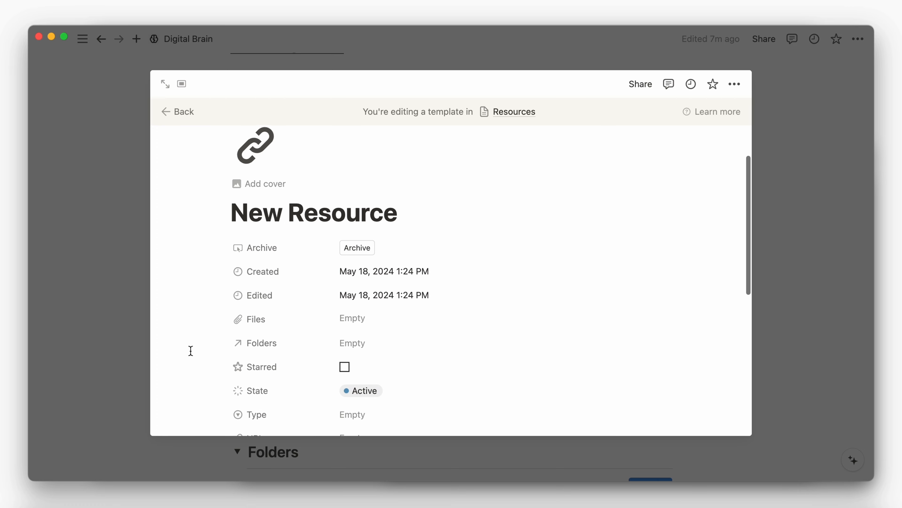
pyautogui.moveTo(218, 398); pyautogui.dragTo(220, 233)
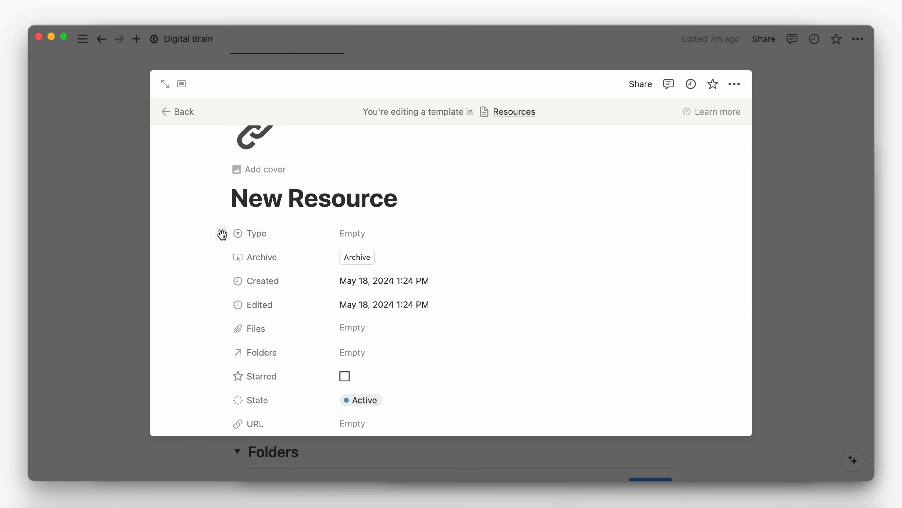
pyautogui.moveTo(217, 414); pyautogui.dragTo(222, 248)
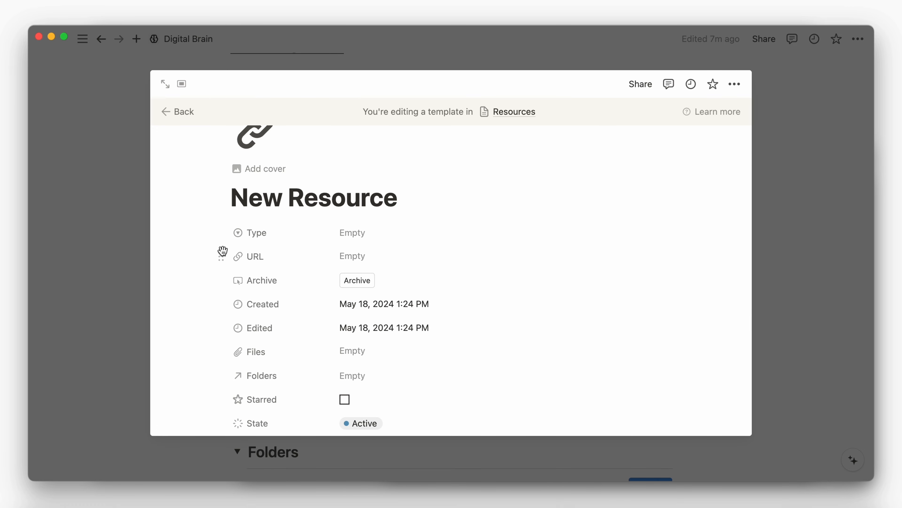
# Step: Move the Files, Starred and Folders properties directly below URL in the New Resource template, in that order
pyautogui.moveTo(221, 352); pyautogui.dragTo(224, 283)
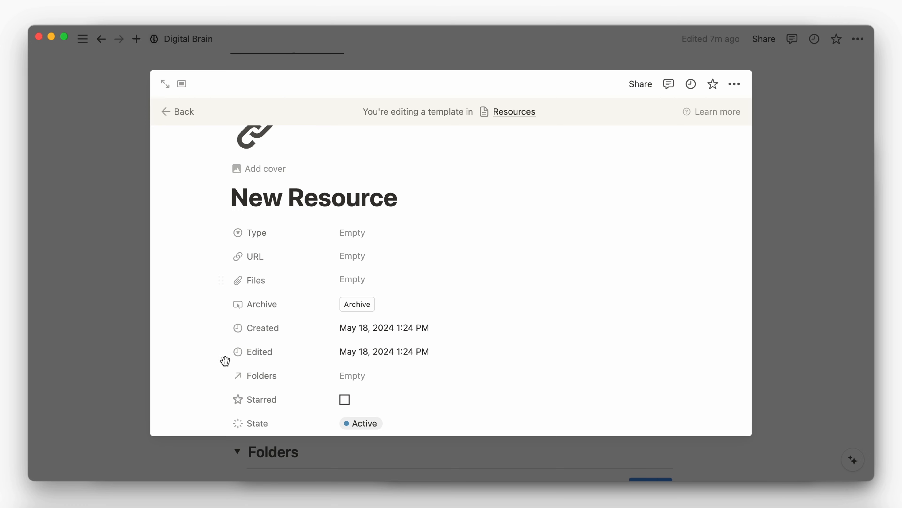
pyautogui.moveTo(220, 400); pyautogui.dragTo(220, 303)
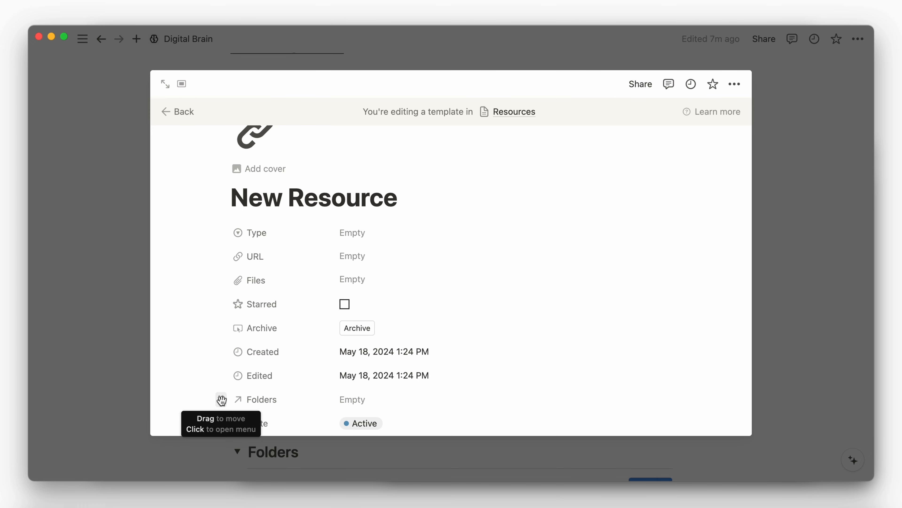
pyautogui.moveTo(221, 400); pyautogui.dragTo(222, 327)
# Step: Change the icon of the Folders property in the New Resource template to the folder icon
pyautogui.click(258, 345)
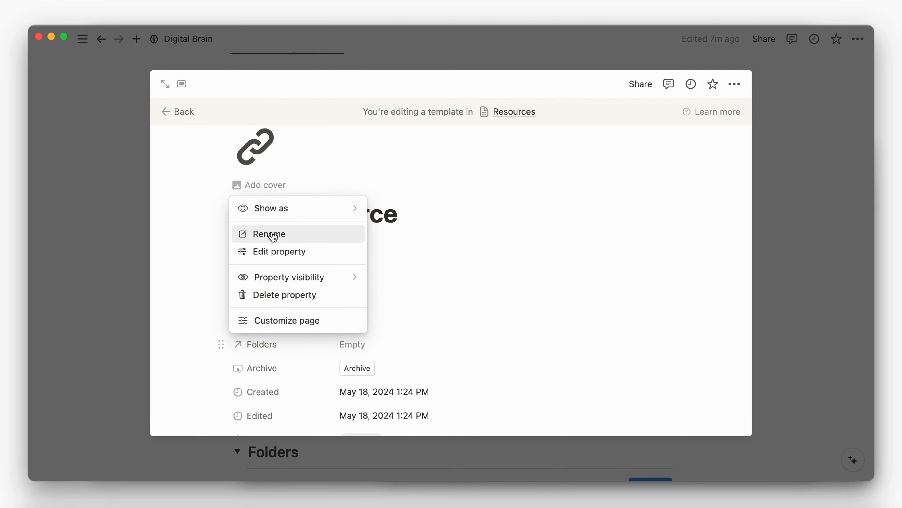
pyautogui.click(276, 233)
pyautogui.click(249, 57)
pyautogui.click(201, 151)
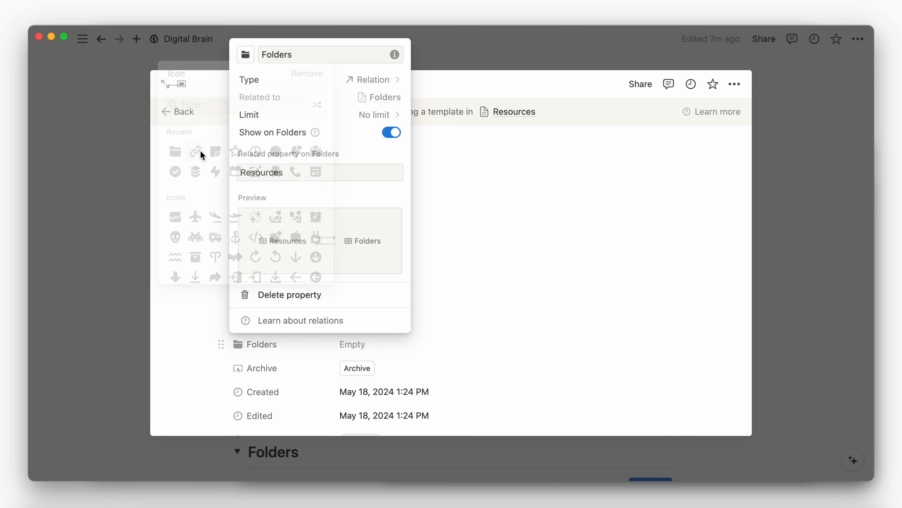
pyautogui.click(193, 235)
# Step: Set the Created, Edited and State properties of the New Resource template to Always hide, and close the template
pyautogui.scroll(-2, 193, 235)
pyautogui.click(222, 331)
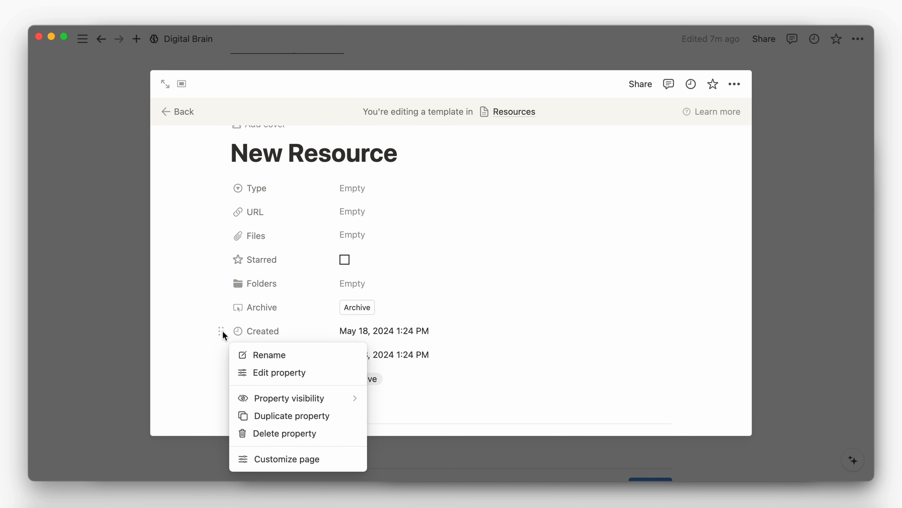
pyautogui.moveTo(284, 398)
pyautogui.click(395, 414)
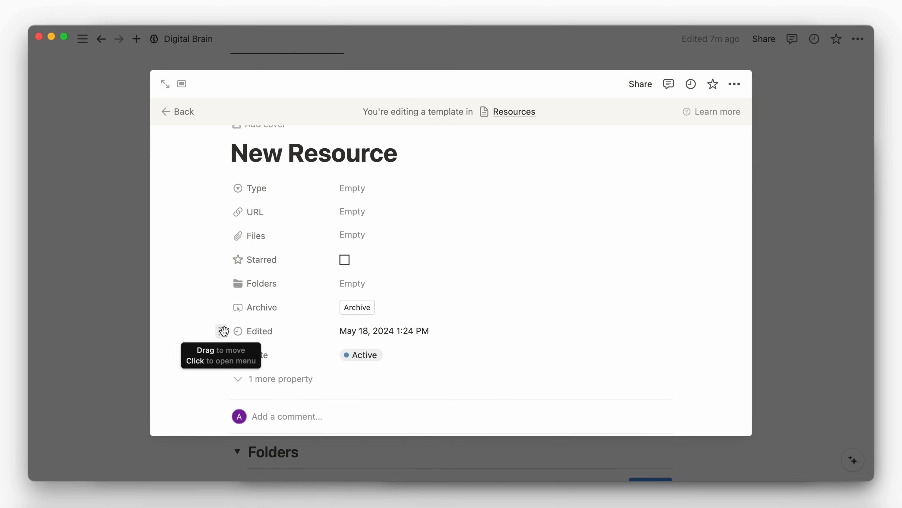
pyautogui.click(221, 330)
pyautogui.click(380, 407)
pyautogui.click(221, 331)
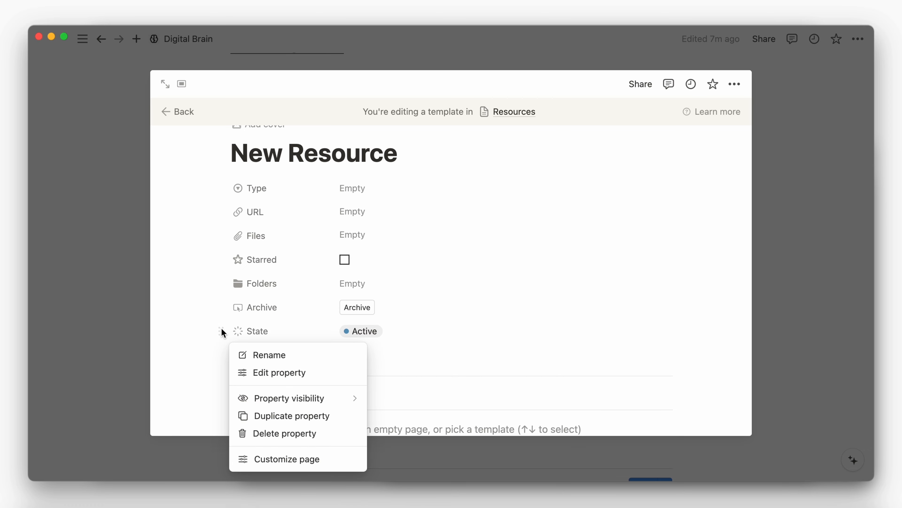
pyautogui.moveTo(332, 398)
pyautogui.click(384, 412)
pyautogui.scroll(3, 383, 411)
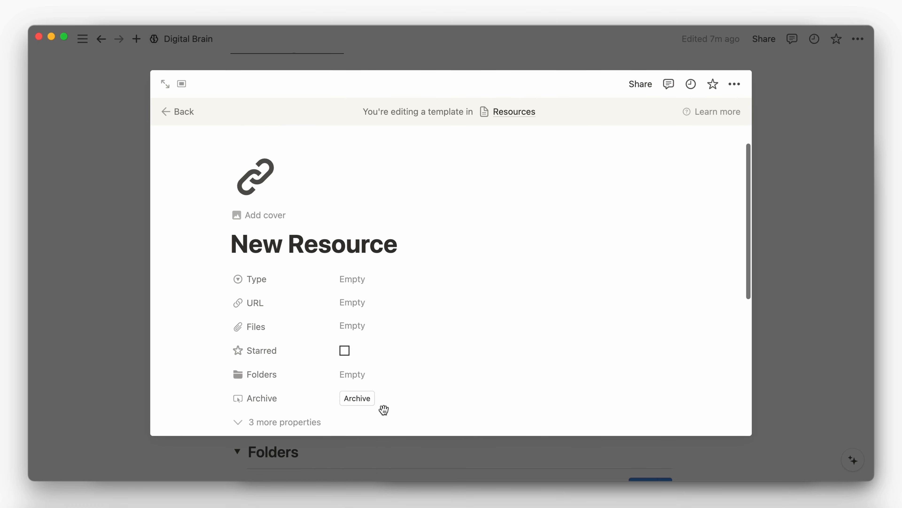
pyautogui.click(783, 287)
# Step: Make New Resource the default template for all views in Resources, and switch Resources to its Recent view
pyautogui.click(666, 275)
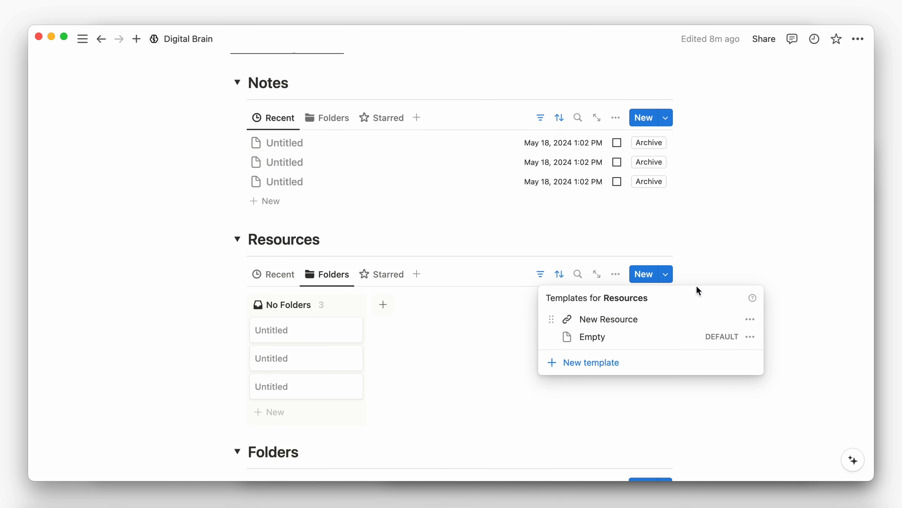
pyautogui.click(749, 319)
pyautogui.click(716, 303)
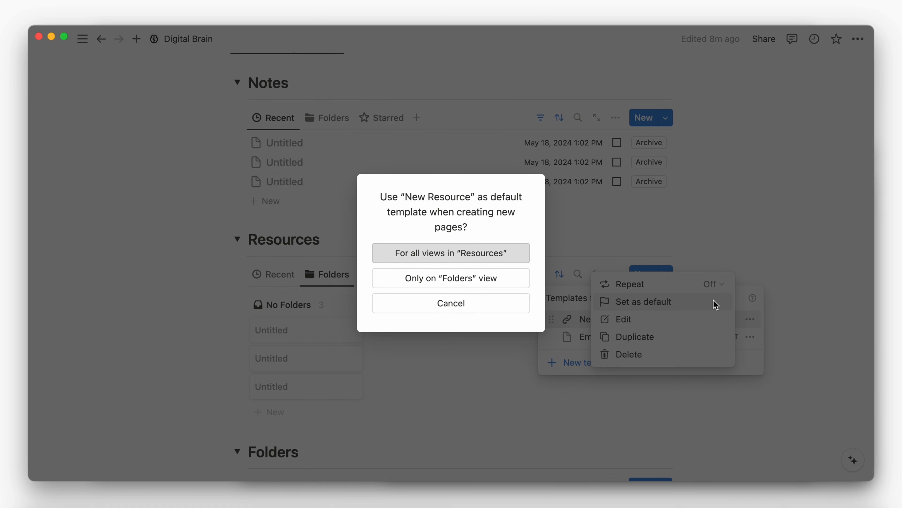
pyautogui.click(508, 255)
pyautogui.click(279, 275)
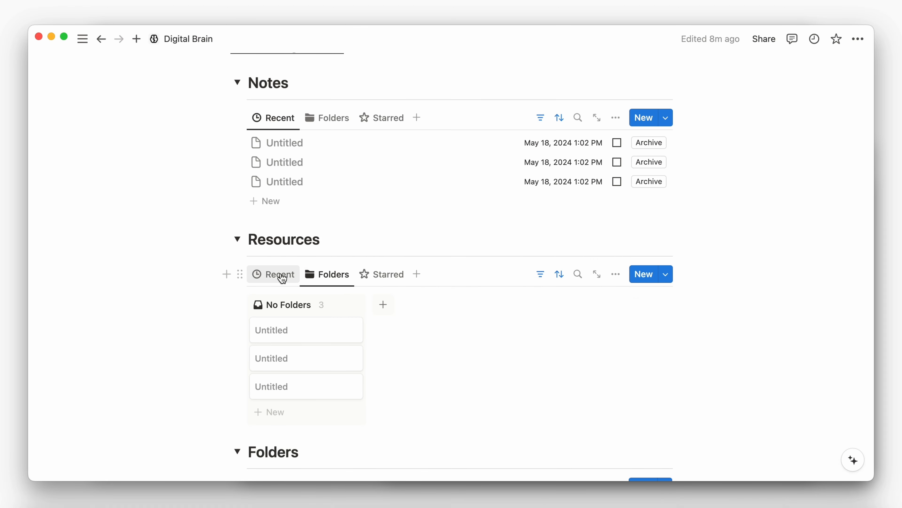
pyautogui.click(279, 275)
# Step: Create a template for Folders named "New Folder" and give it the dark folder icon
pyautogui.scroll(-2, 282, 278)
pyautogui.scroll(-3, 283, 278)
pyautogui.click(666, 287)
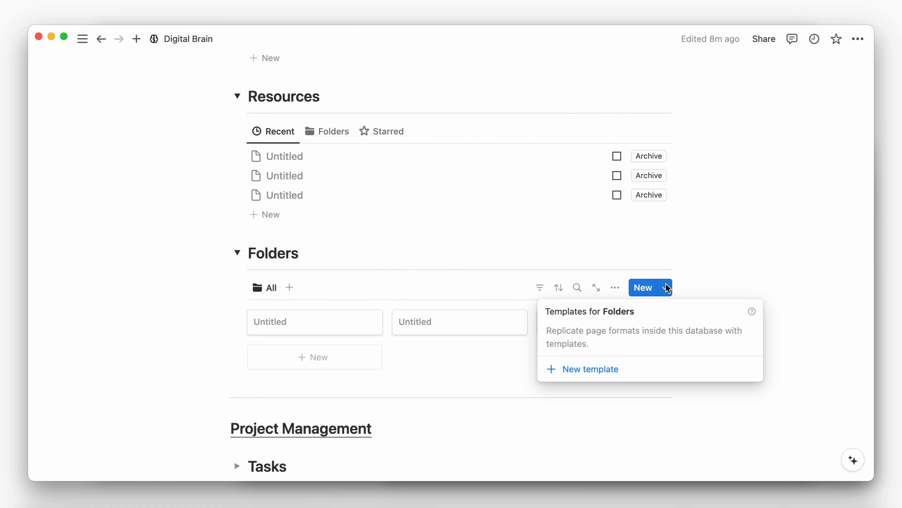
pyautogui.click(615, 369)
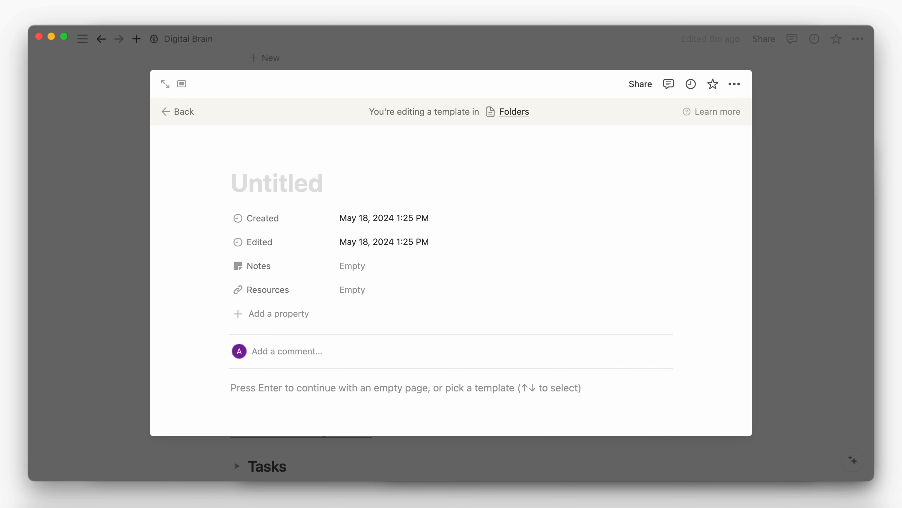
pyautogui.write('New Folder')
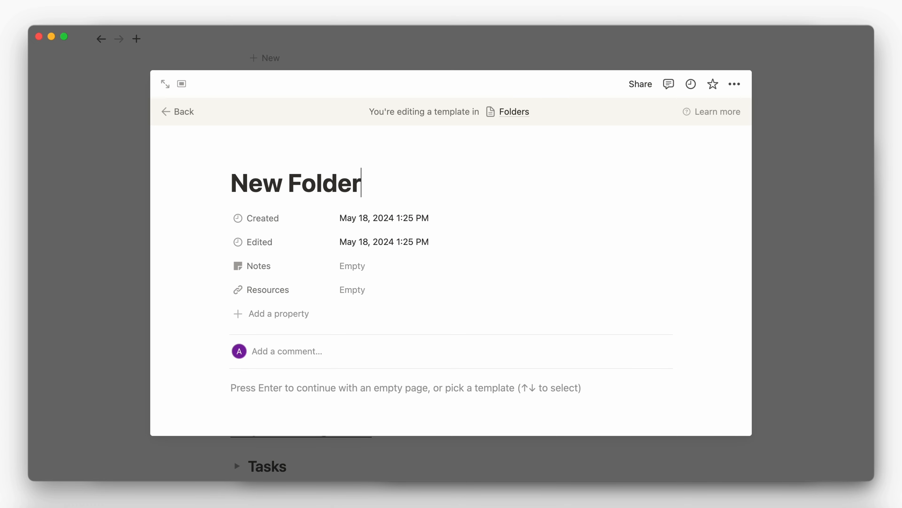
pyautogui.click(250, 156)
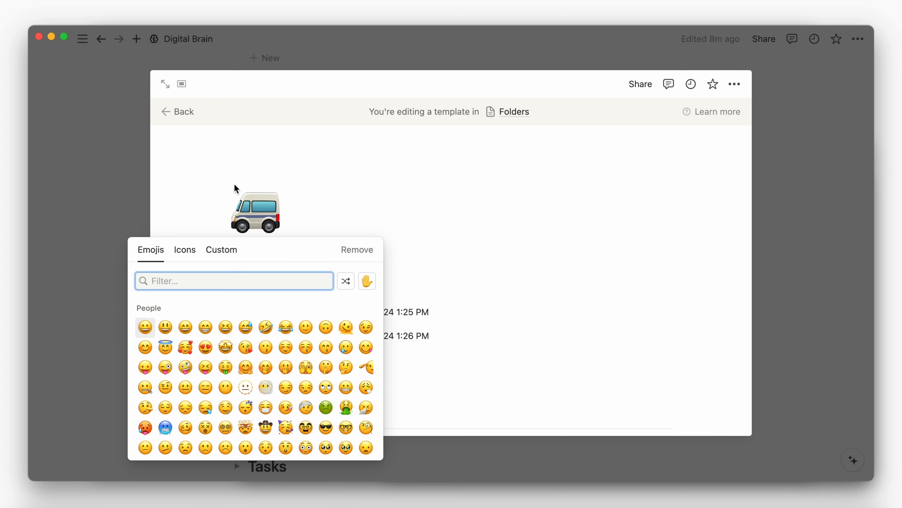
pyautogui.click(192, 251)
pyautogui.click(148, 328)
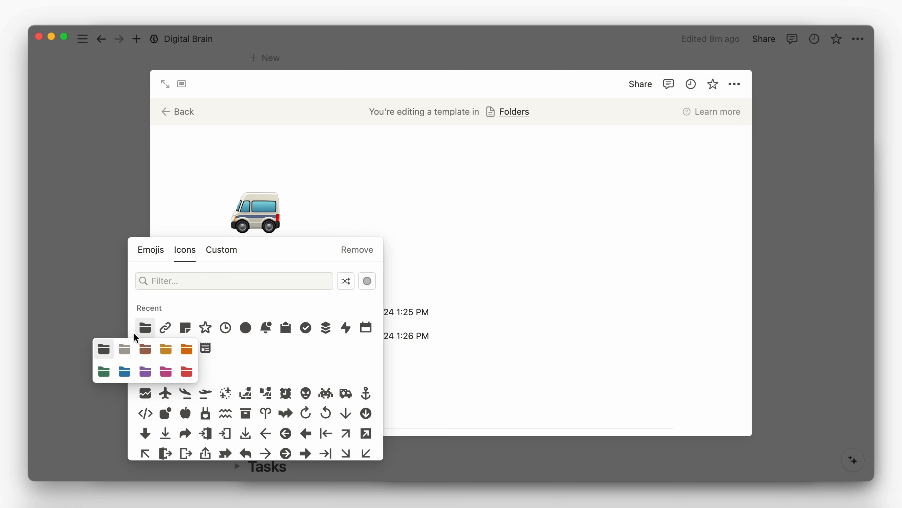
pyautogui.click(109, 350)
# Step: Set the Created and Edited properties of the New Folder template to Always hide
pyautogui.scroll(-2, 192, 332)
pyautogui.click(232, 245)
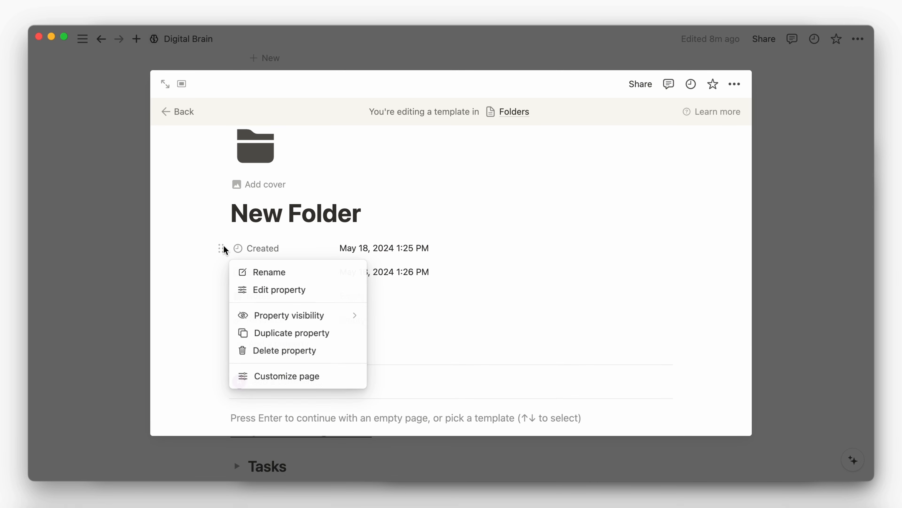
pyautogui.moveTo(290, 317)
pyautogui.click(393, 324)
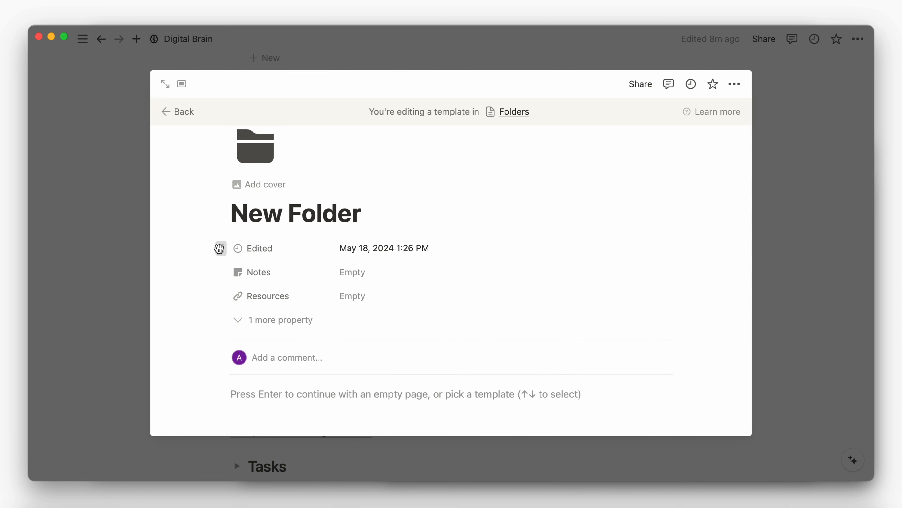
pyautogui.click(218, 248)
pyautogui.moveTo(354, 315)
pyautogui.click(383, 328)
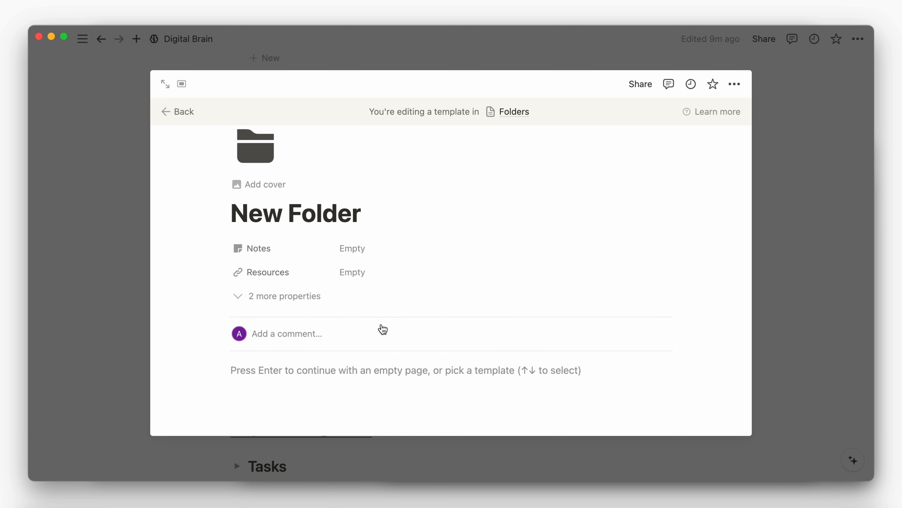
# Step: Customize the Folders pages so that the Notes and Resources relations appear as Minimal page sections instead of properties
pyautogui.click(734, 84)
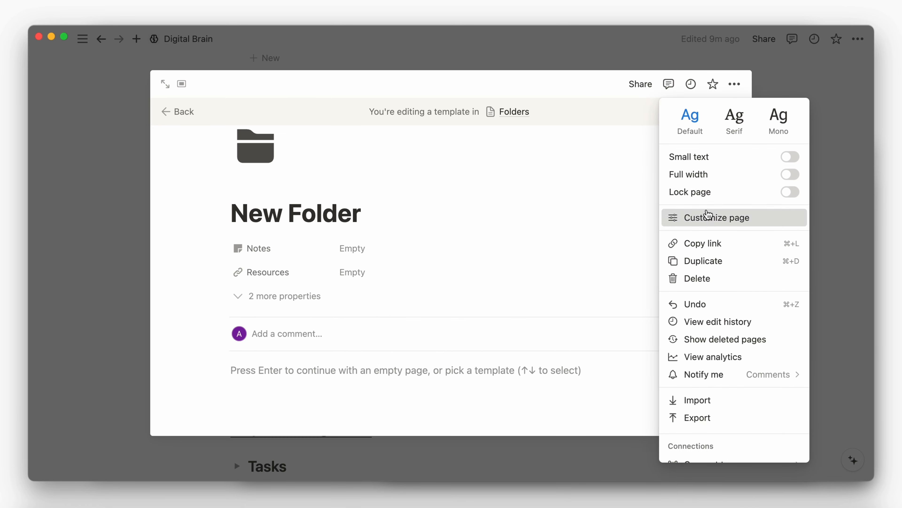
pyautogui.click(707, 216)
pyautogui.click(794, 264)
pyautogui.click(770, 354)
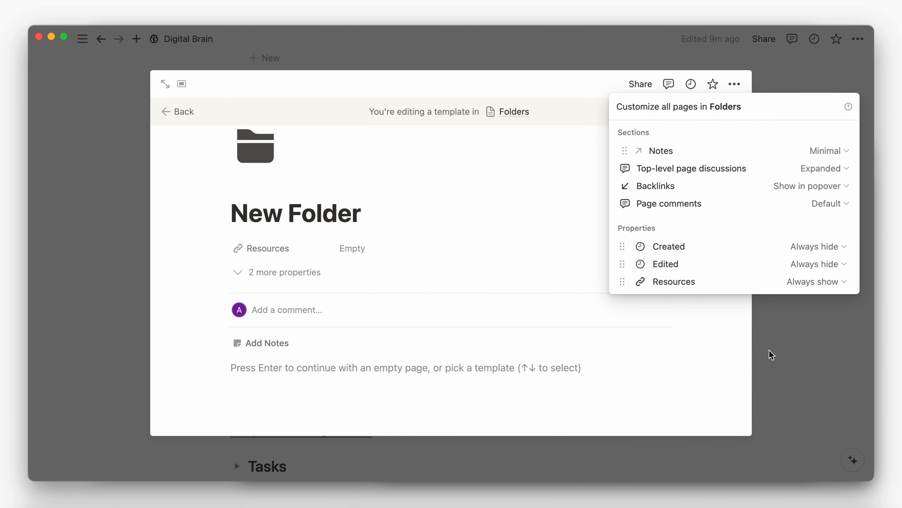
pyautogui.click(800, 282)
pyautogui.click(775, 373)
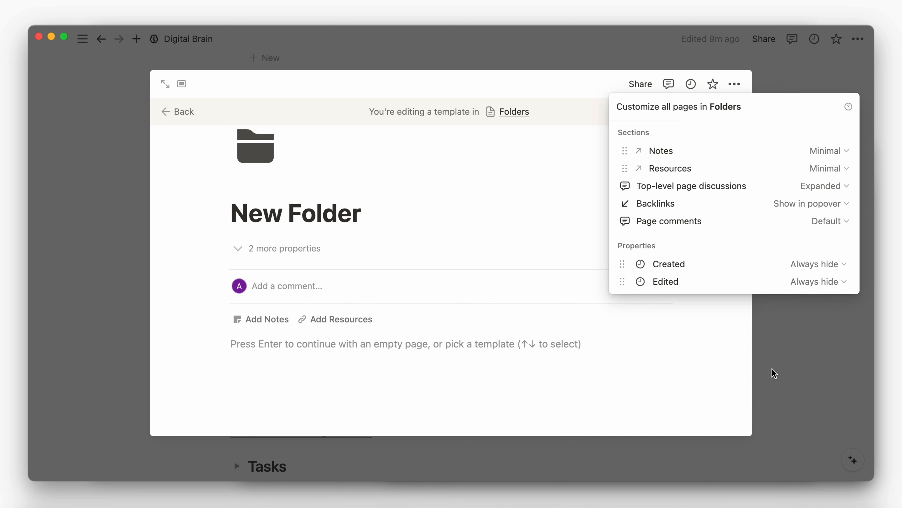
pyautogui.click(504, 367)
# Step: Add a "Notes" heading with a divider below it to the body of the New Folder template
pyautogui.click(461, 345)
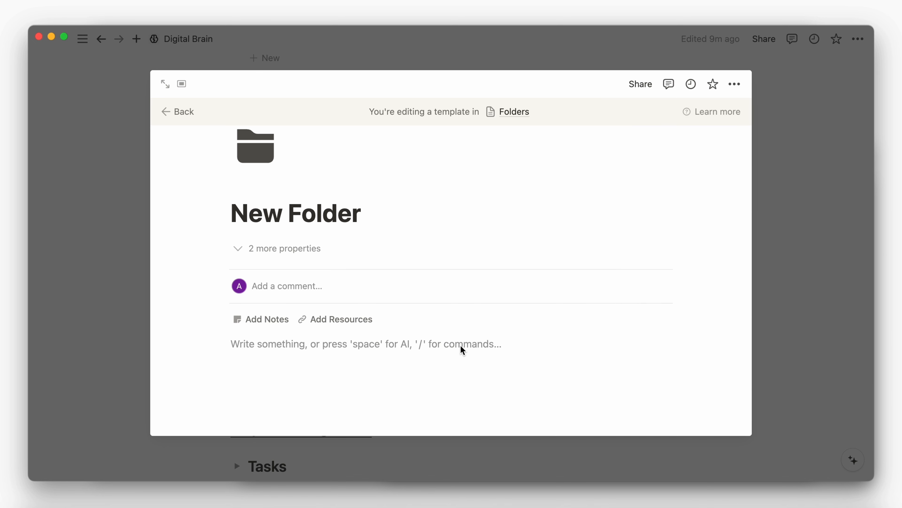
pyautogui.write('/he')
pyautogui.press('Down')
pyautogui.press('Return')
pyautogui.write('Notes')
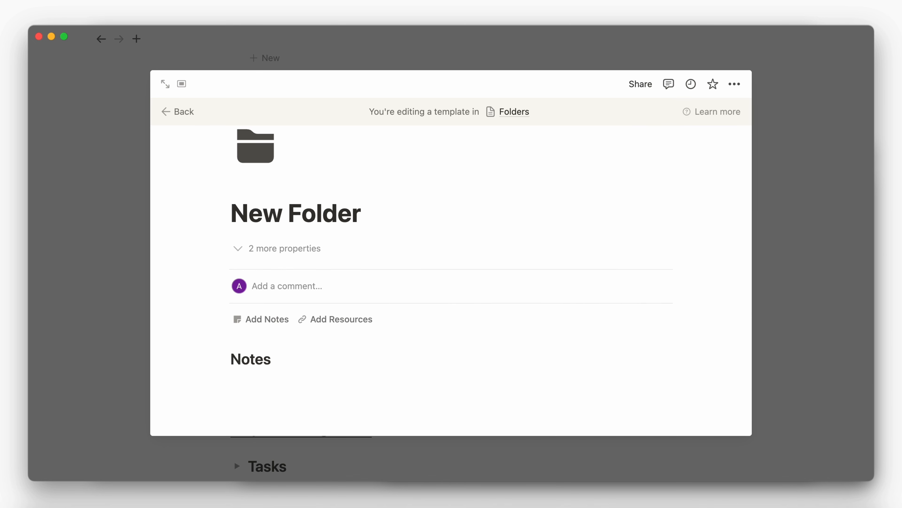
pyautogui.press('Return')
pyautogui.write('/divi')
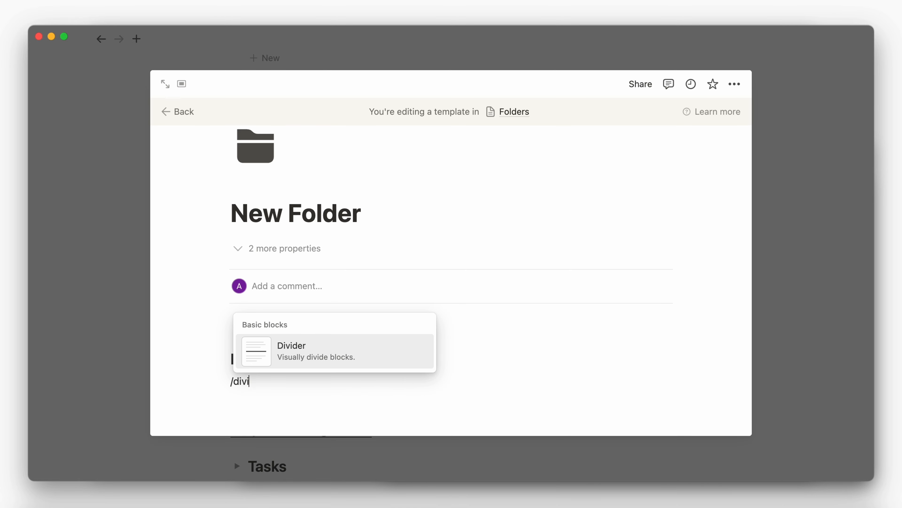
pyautogui.press('Return')
# Step: Insert a linked view of the Notes database below the divider, copying its existing Recent view
pyautogui.scroll(-3, 460, 345)
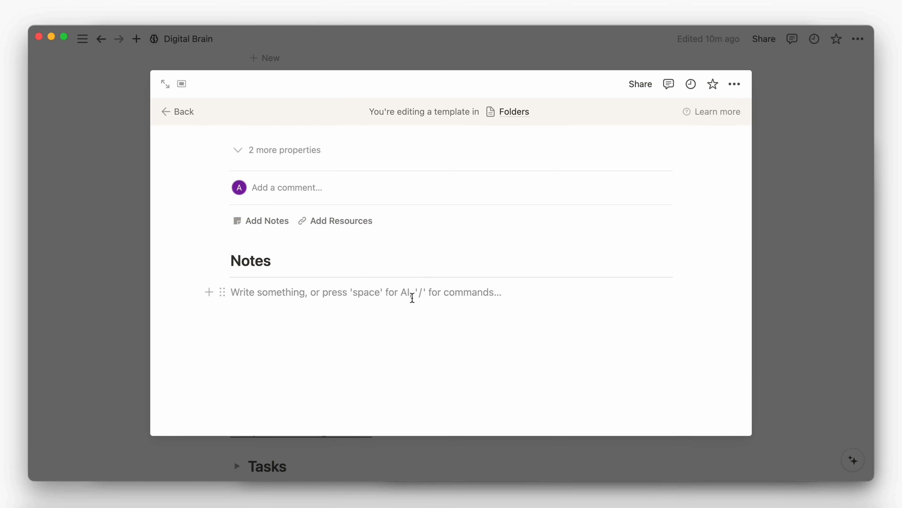
pyautogui.write('/database')
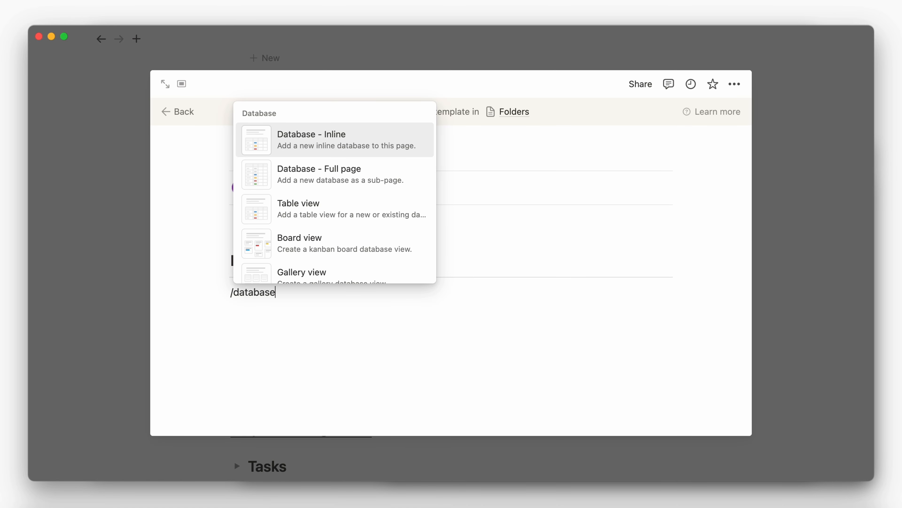
pyautogui.write(' vi')
pyautogui.press('Return')
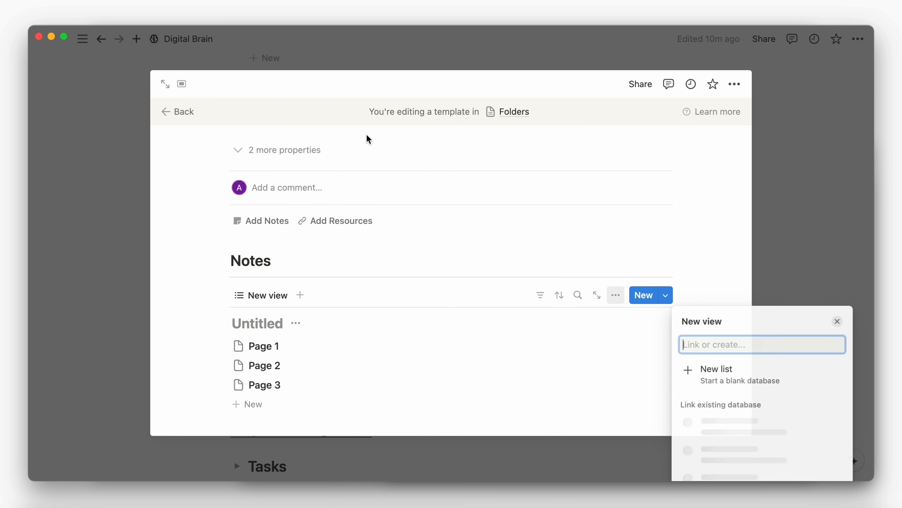
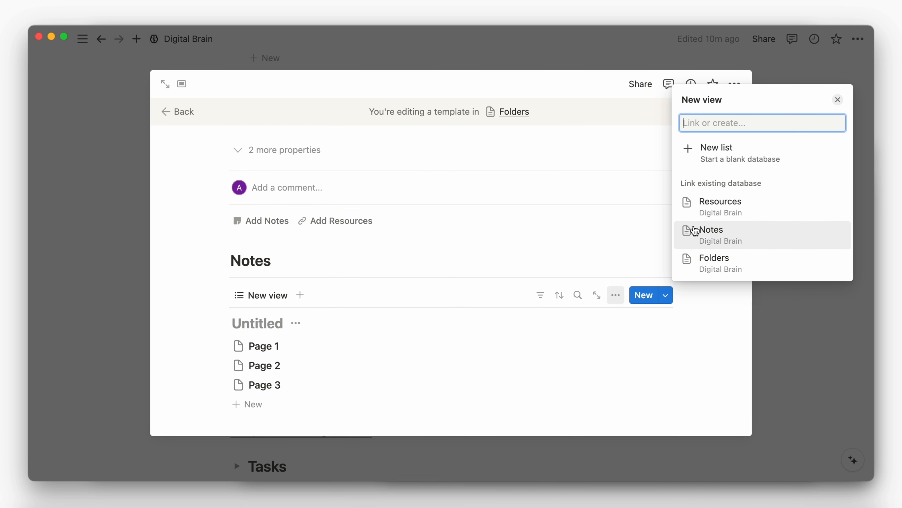
pyautogui.click(691, 231)
pyautogui.click(708, 235)
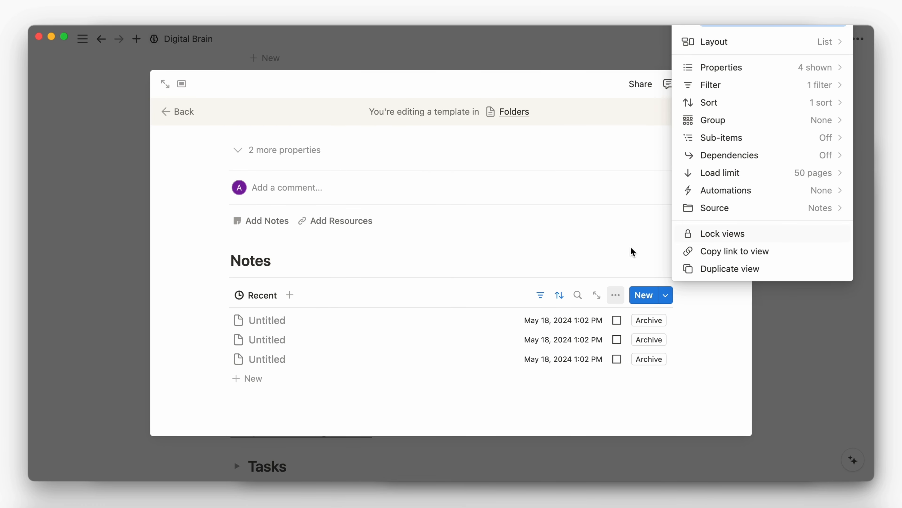
# Step: Add a second view to the linked Notes database by copying the existing Starred view
pyautogui.click(298, 296)
pyautogui.click(289, 296)
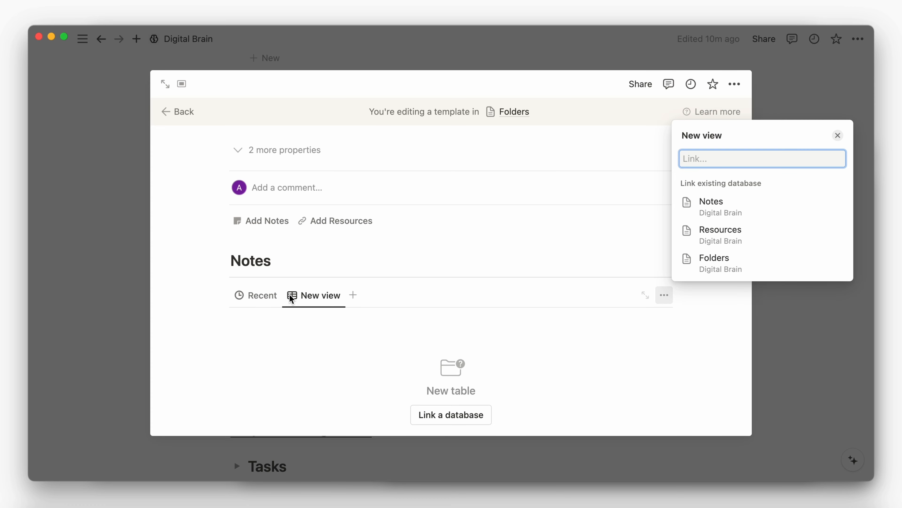
pyautogui.click(709, 203)
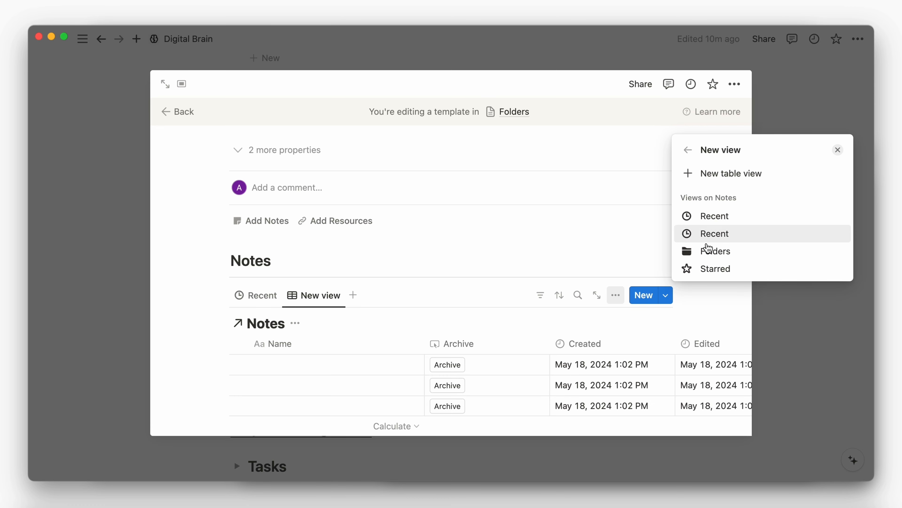
pyautogui.click(704, 270)
pyautogui.click(389, 300)
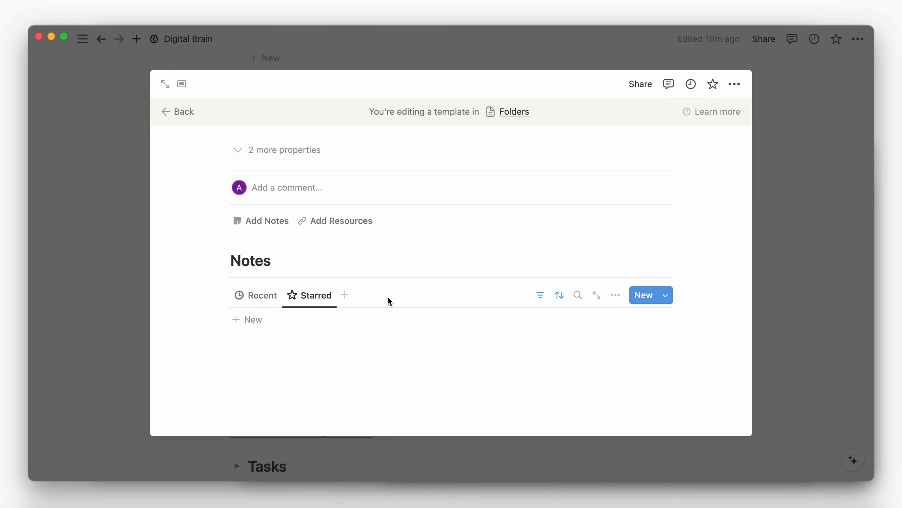
# Step: Filter the linked Notes database's Starred view so that Folders contains the New Folder template
pyautogui.click(539, 292)
pyautogui.click(543, 319)
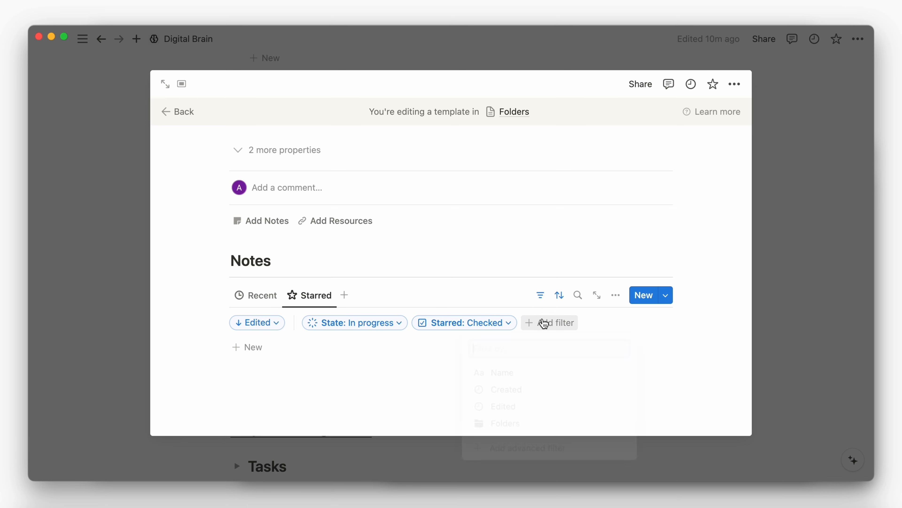
pyautogui.click(492, 426)
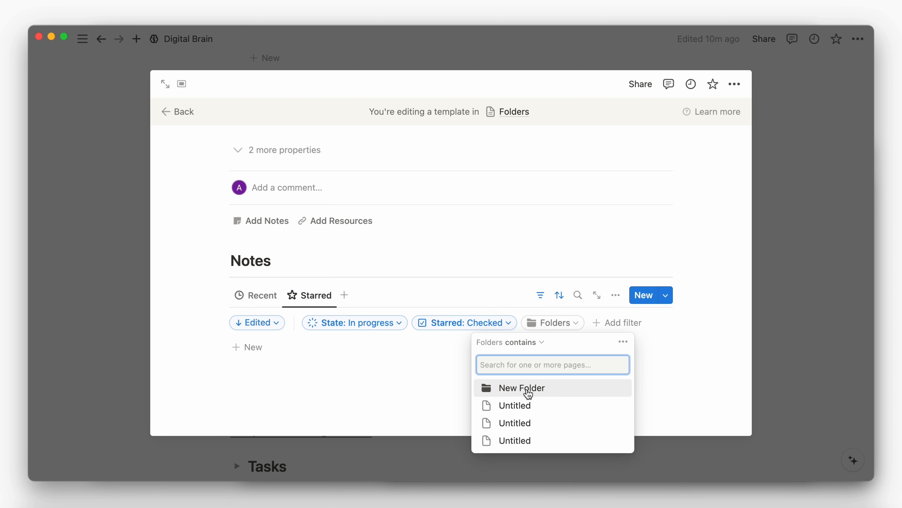
pyautogui.click(526, 389)
pyautogui.click(416, 375)
# Step: Filter the linked Notes database's Recent view so that Folders contains the New Folder template
pyautogui.click(261, 303)
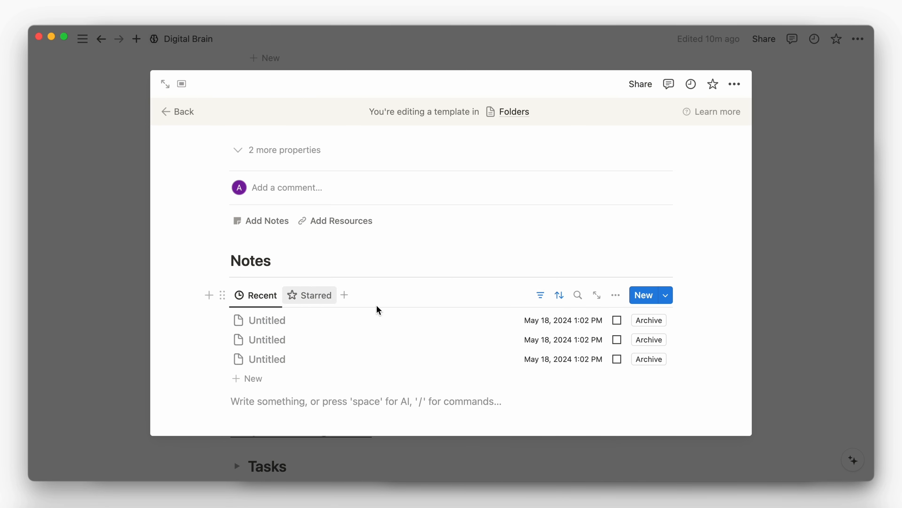
pyautogui.click(540, 295)
pyautogui.click(449, 322)
pyautogui.click(397, 258)
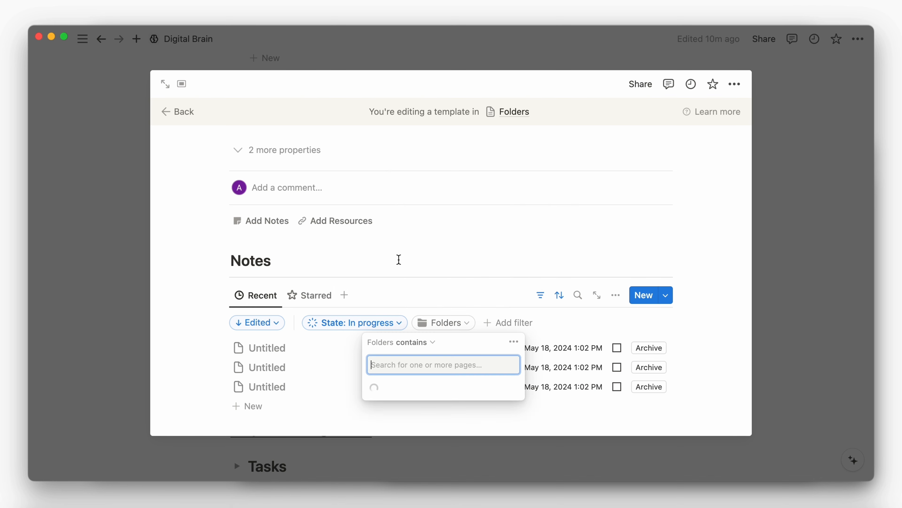
pyautogui.click(390, 389)
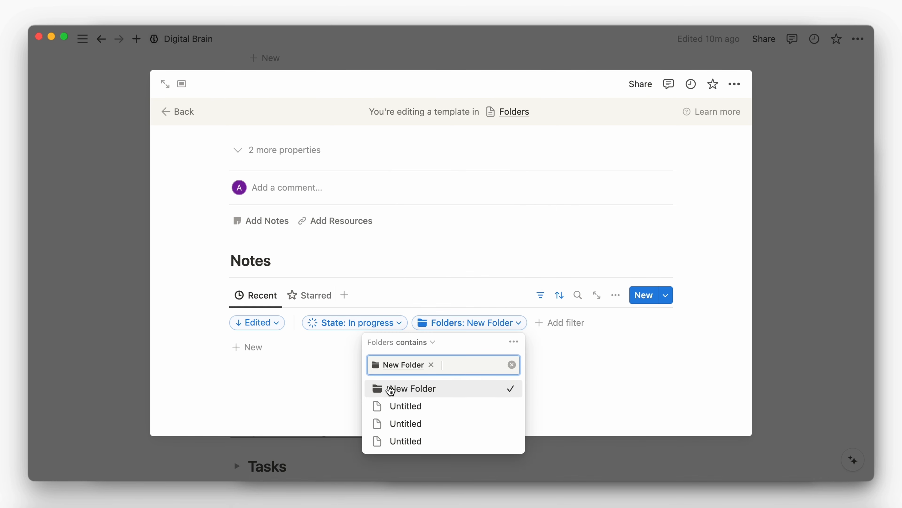
pyautogui.click(468, 296)
pyautogui.click(539, 295)
# Step: Add a Heading 2 reading "Resources" with a divider under it below the linked Notes database
pyautogui.click(405, 347)
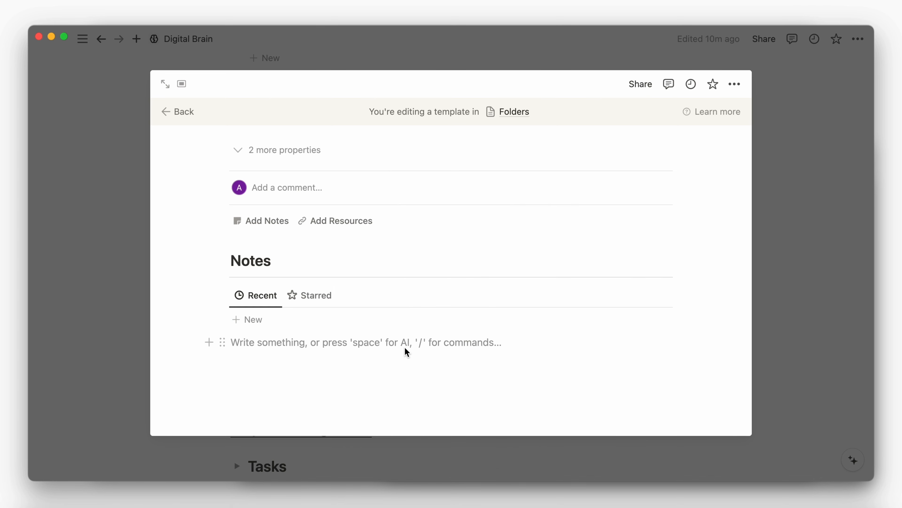
pyautogui.write('/hea')
pyautogui.press('Down')
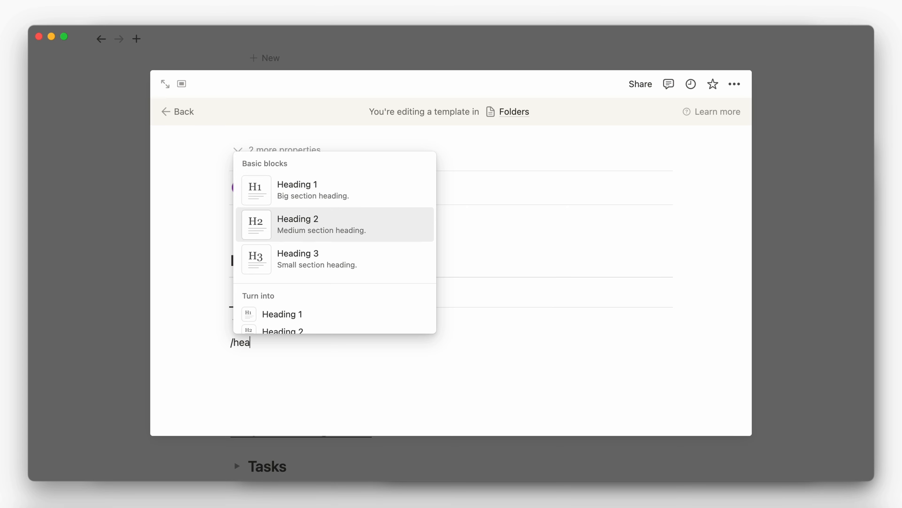
pyautogui.press('Return')
pyautogui.write('Resources')
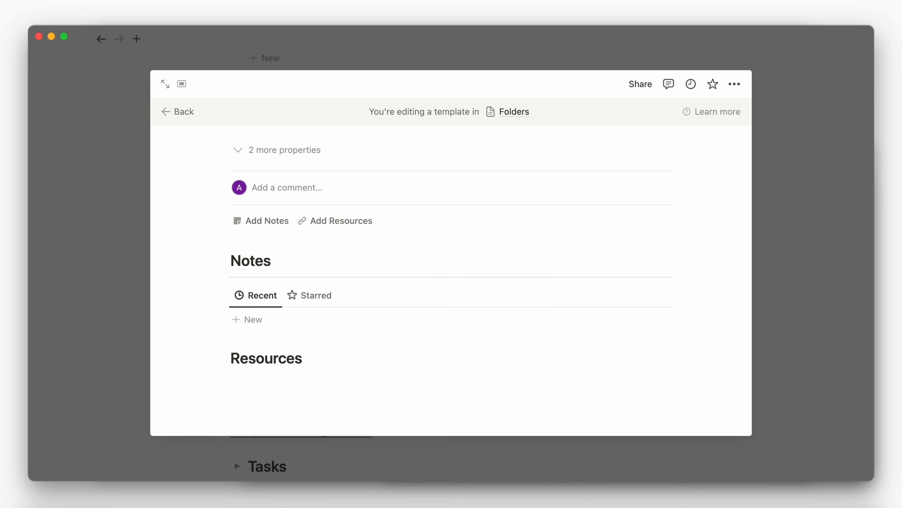
pyautogui.press('Return')
pyautogui.write('/div')
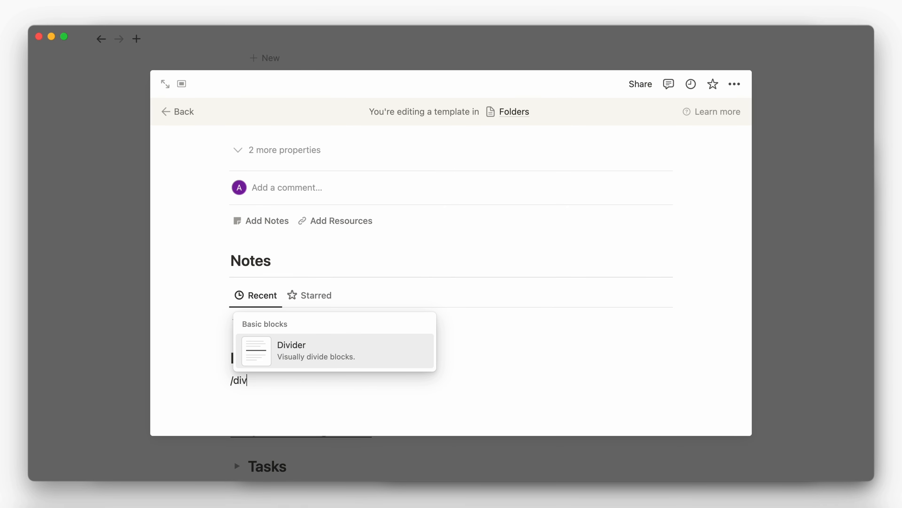
pyautogui.press('Return')
# Step: Insert a linked view of the Resources database below the Resources divider, copying its existing Recent view
pyautogui.write('/database vi')
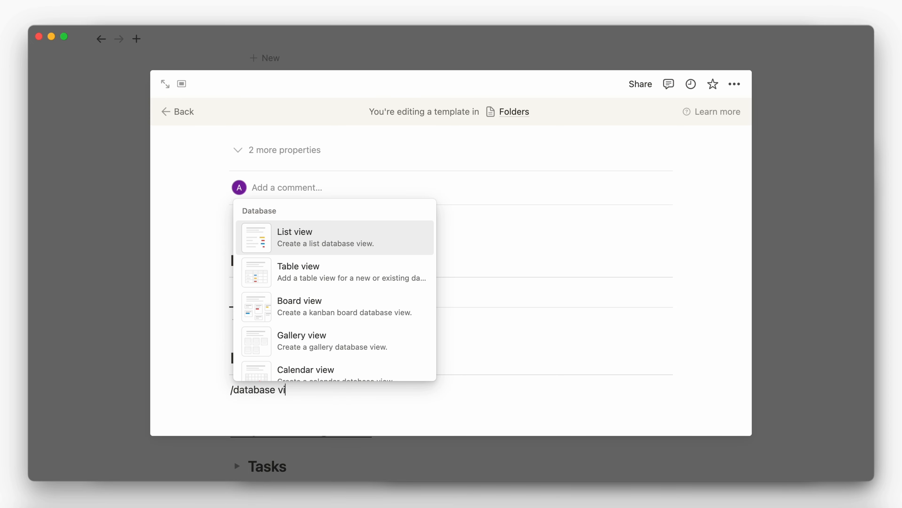
pyautogui.click(421, 245)
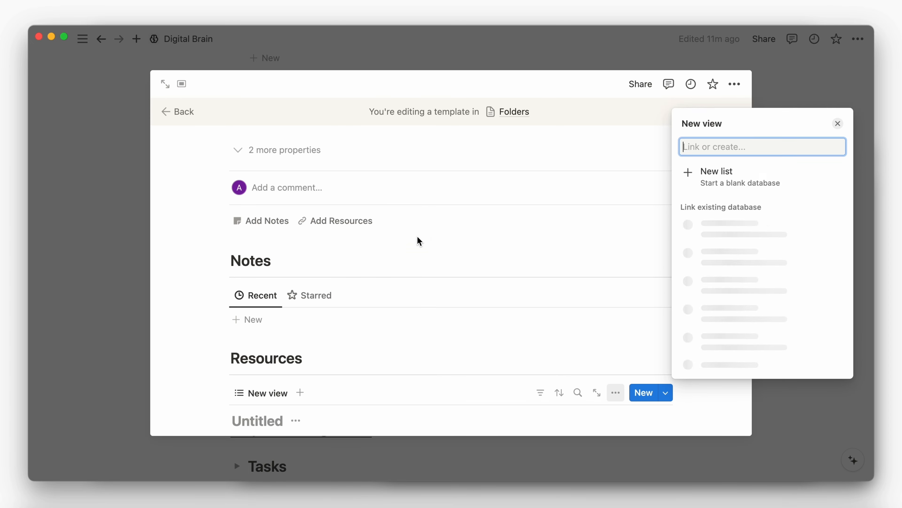
pyautogui.click(689, 327)
pyautogui.click(707, 333)
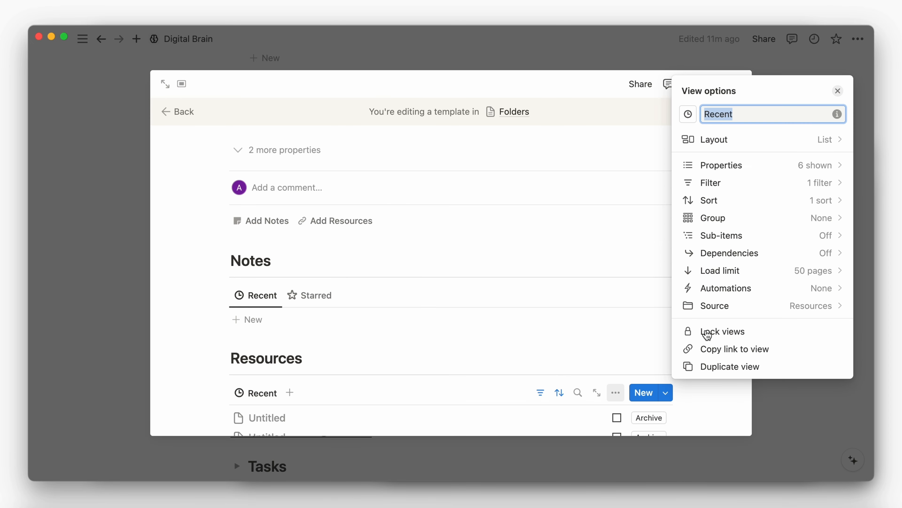
pyautogui.click(594, 318)
# Step: Add a second view to the linked Resources database by copying the existing Starred view
pyautogui.scroll(-3, 592, 321)
pyautogui.click(290, 301)
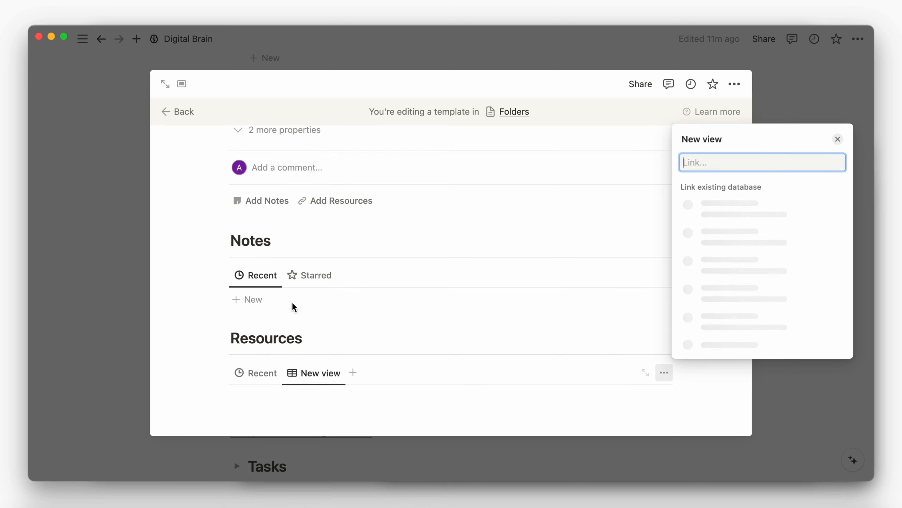
pyautogui.click(712, 280)
pyautogui.click(707, 346)
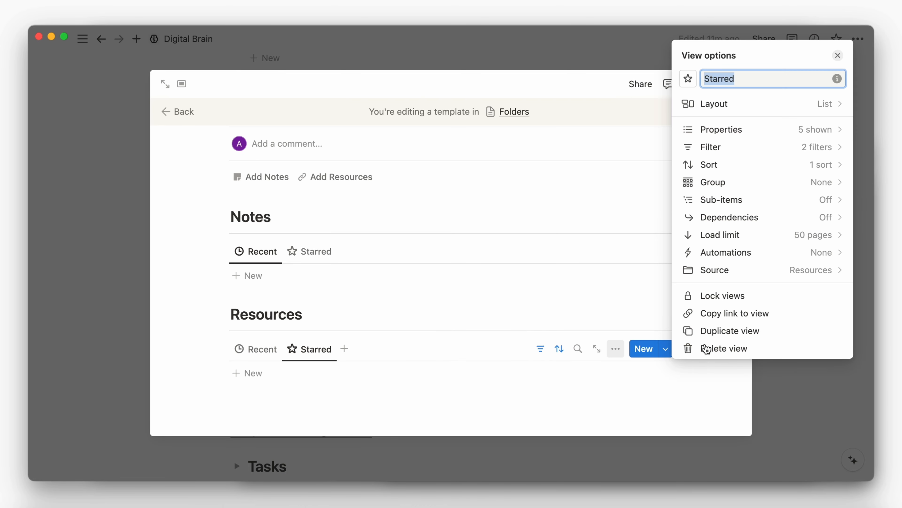
pyautogui.click(459, 329)
# Step: Filter the linked Resources database's Starred view so that Folders contains the New Folder template
pyautogui.click(557, 351)
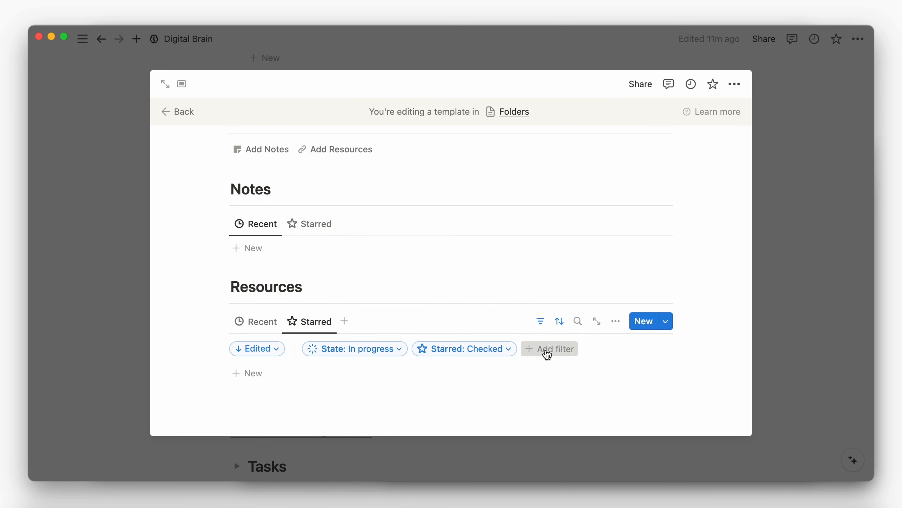
pyautogui.click(547, 350)
pyautogui.click(497, 265)
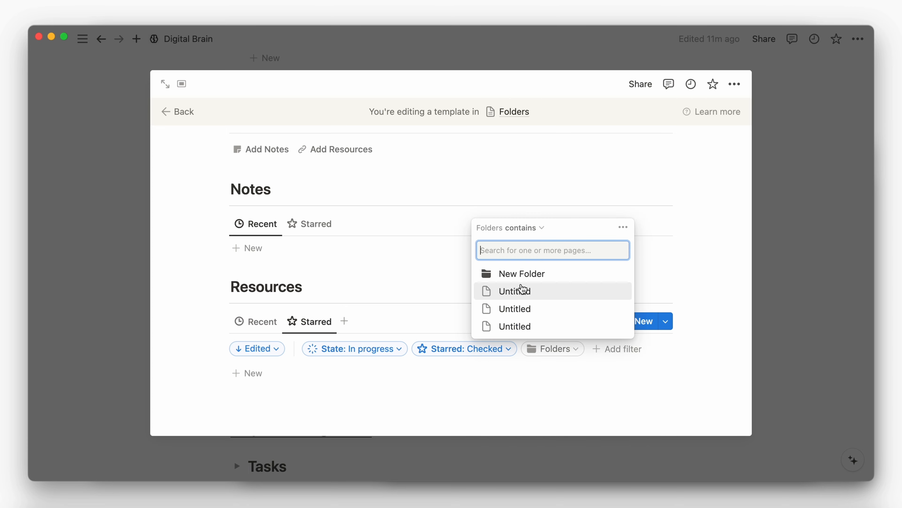
pyautogui.click(526, 275)
pyautogui.click(413, 325)
# Step: Filter the linked Resources database's Recent view so that Folders contains the New Folder template
pyautogui.click(263, 322)
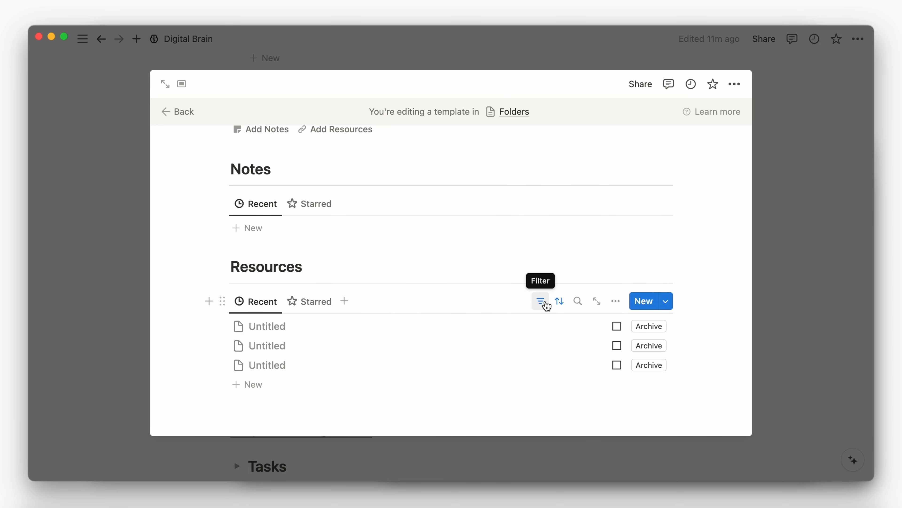
pyautogui.click(542, 303)
pyautogui.click(444, 327)
pyautogui.click(426, 230)
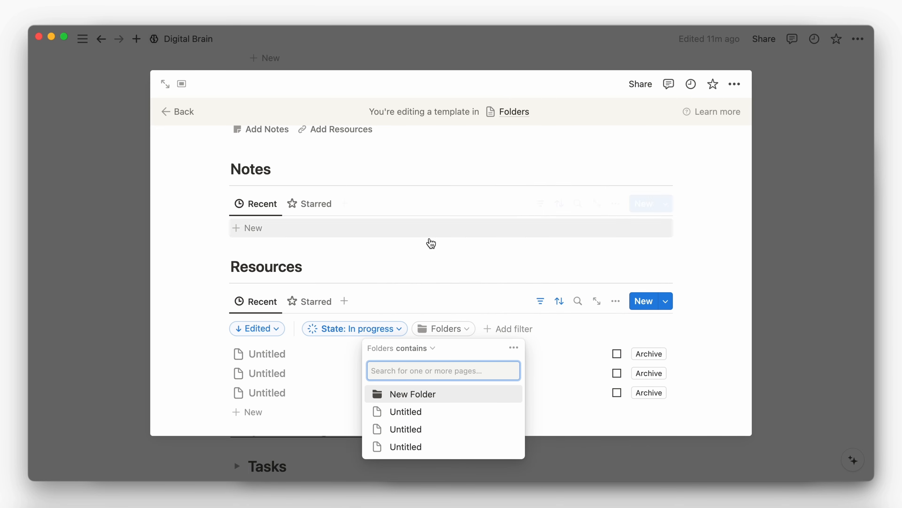
pyautogui.click(417, 393)
pyautogui.click(423, 314)
pyautogui.click(531, 311)
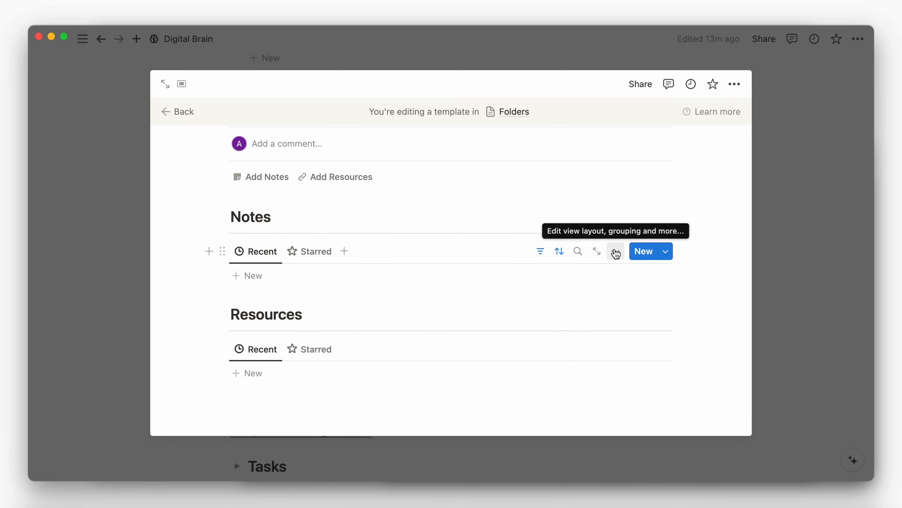
# Step: Change the linked Notes database's Recent view to a Gallery layout with Small cards
pyautogui.click(615, 251)
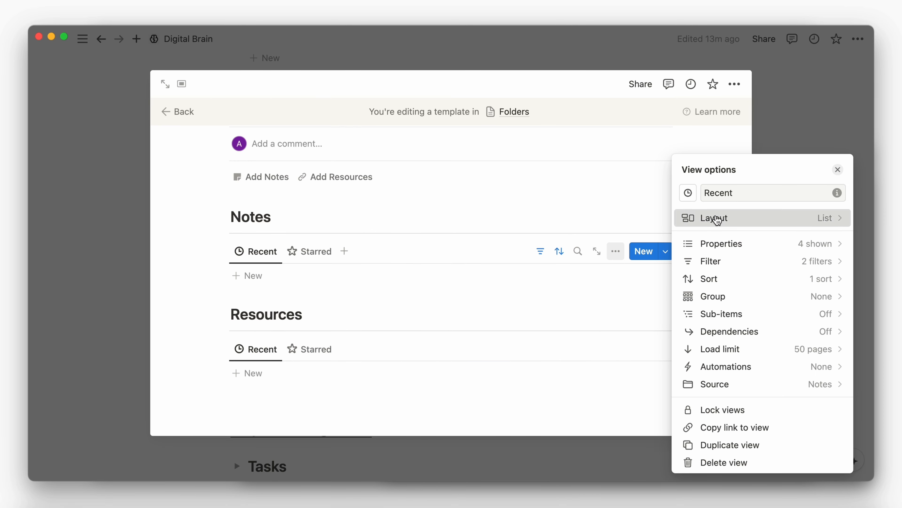
pyautogui.click(715, 218)
pyautogui.click(817, 351)
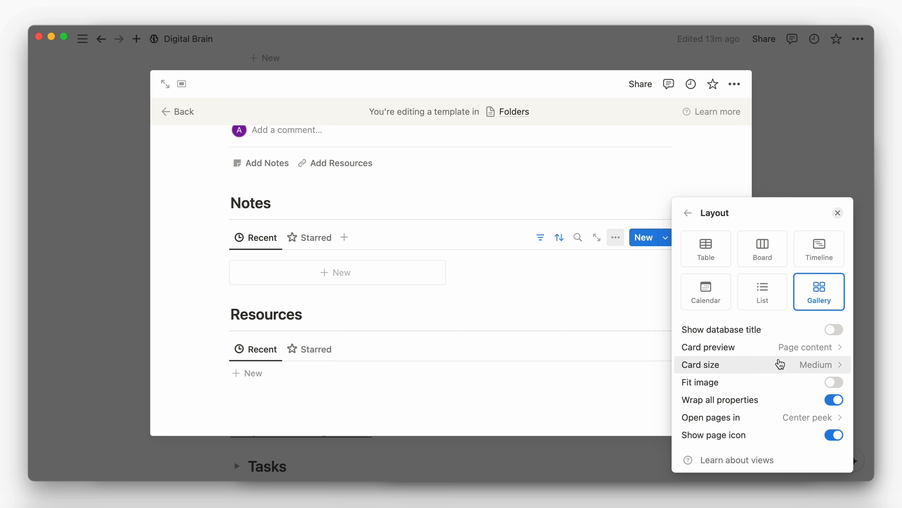
pyautogui.click(779, 364)
pyautogui.click(762, 386)
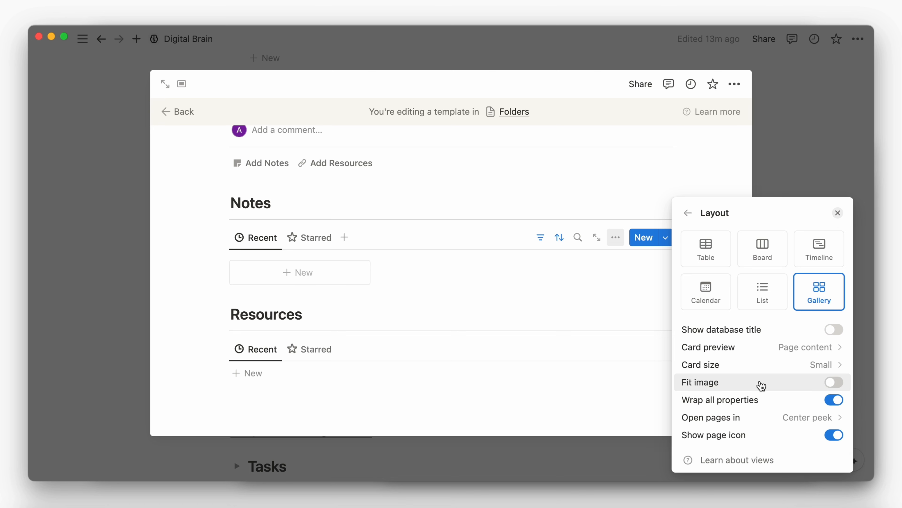
pyautogui.click(589, 290)
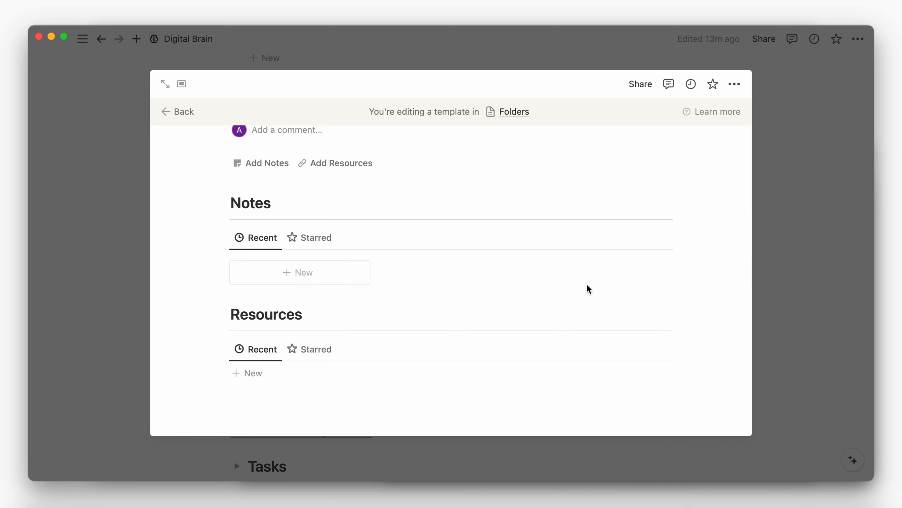
# Step: Change the linked Notes database's Starred view to a Gallery layout with Small cards
pyautogui.click(322, 237)
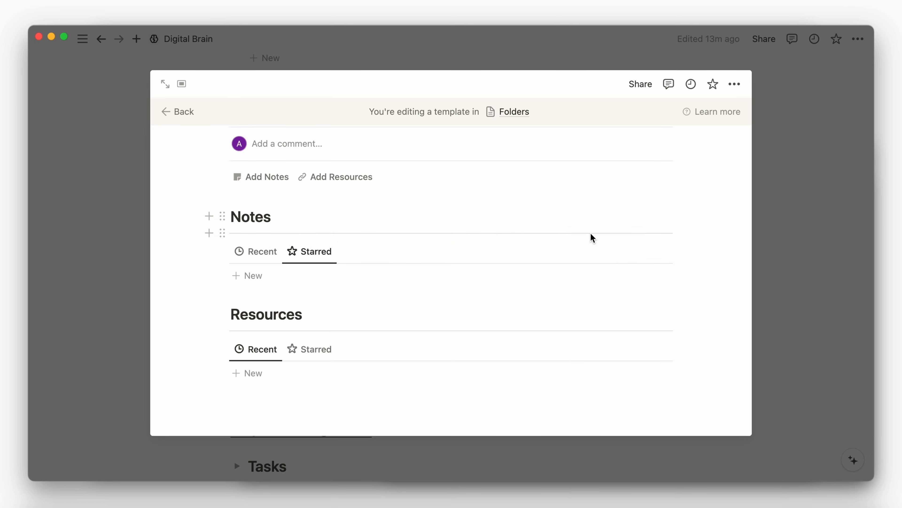
pyautogui.click(617, 252)
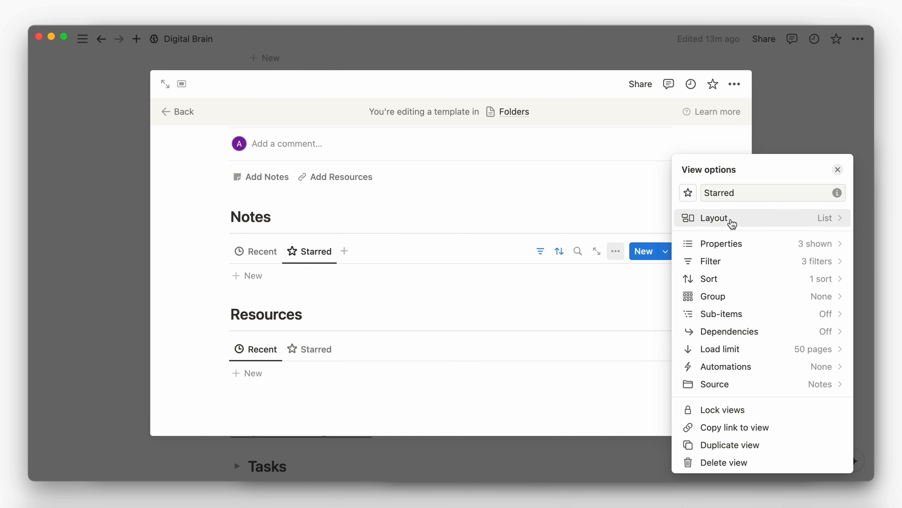
pyautogui.click(729, 221)
pyautogui.click(817, 289)
pyautogui.click(739, 364)
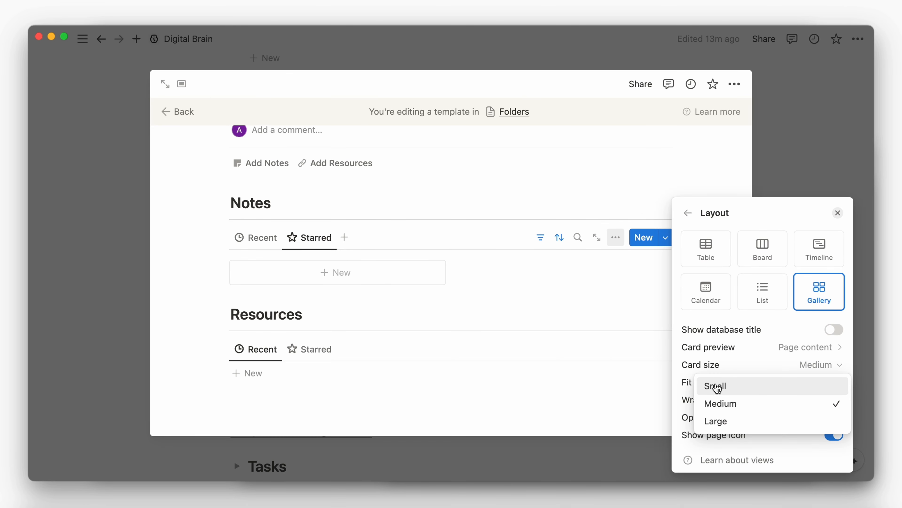
pyautogui.click(716, 386)
pyautogui.click(597, 301)
# Step: Switch the linked Notes database back to its Recent view and close the New Folder template
pyautogui.click(270, 239)
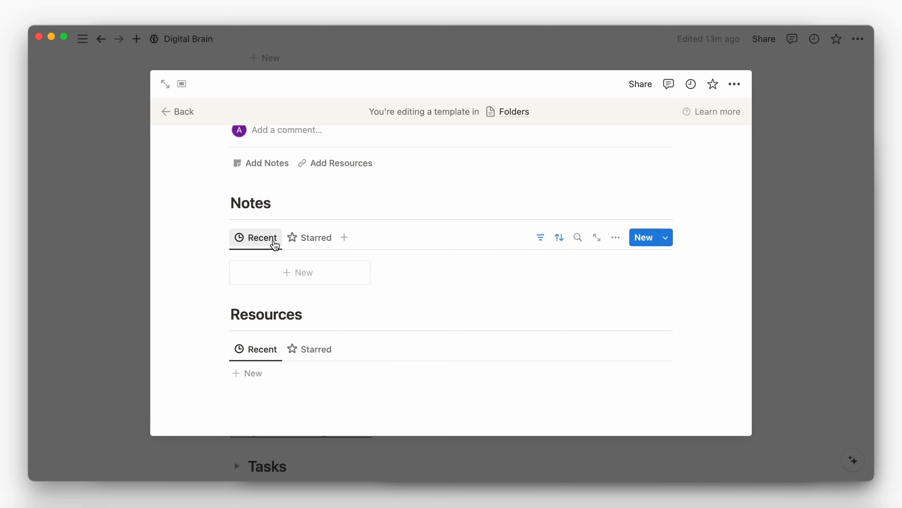
pyautogui.scroll(6, 273, 243)
pyautogui.click(836, 216)
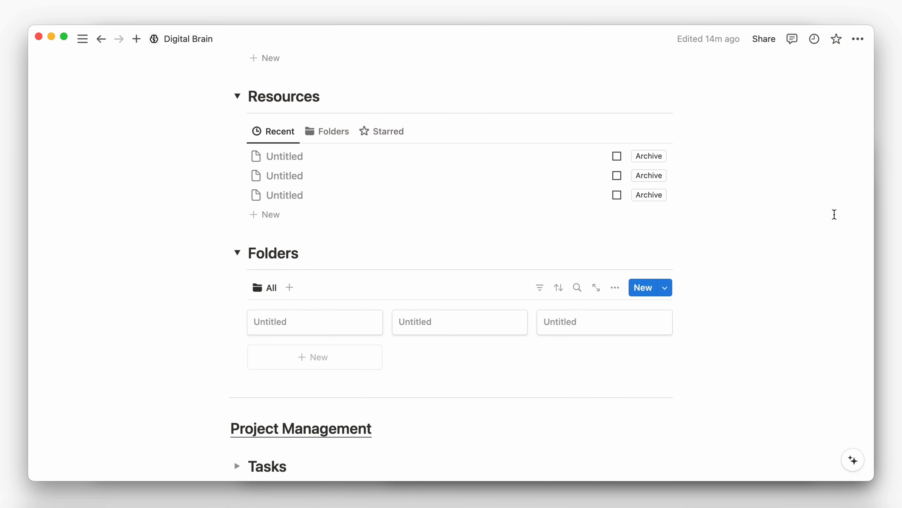
# Step: Set New Folder as the default template for all views in the Folders database
pyautogui.click(665, 287)
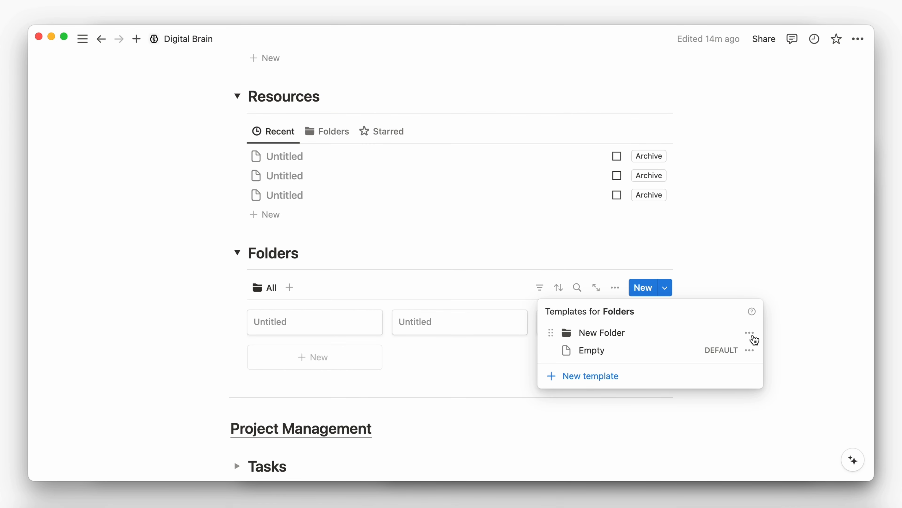
pyautogui.click(750, 333)
pyautogui.click(686, 315)
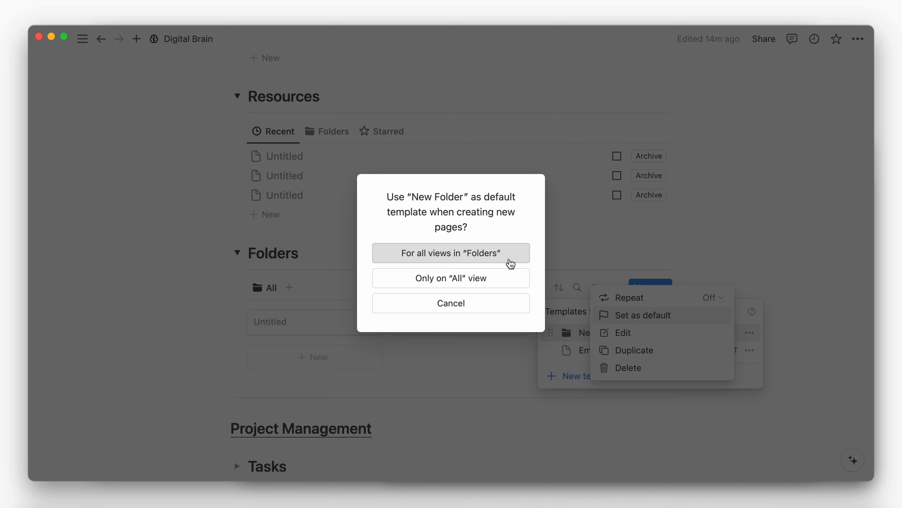
pyautogui.click(511, 263)
pyautogui.click(800, 290)
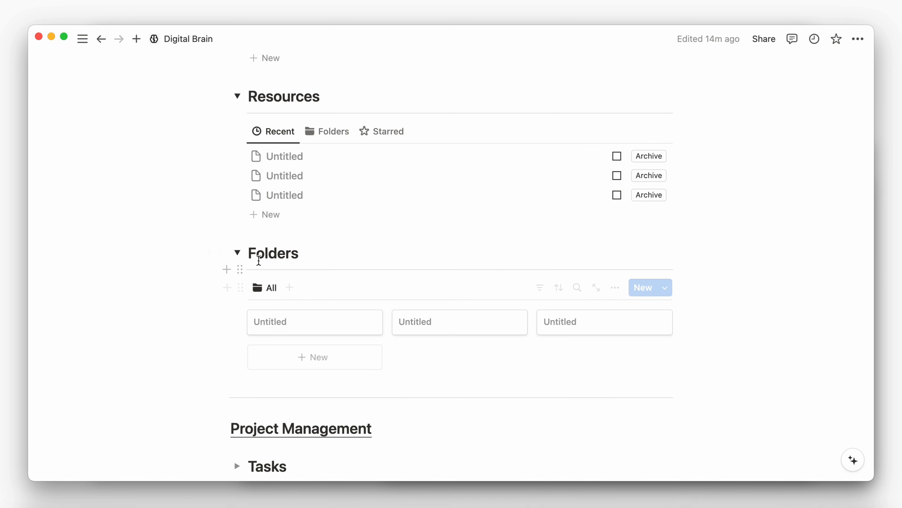
# Step: Collapse the Folders, Resources and Notes toggle headings in the Knowledge Base section
pyautogui.click(237, 253)
pyautogui.scroll(3, 241, 255)
pyautogui.click(237, 202)
pyautogui.scroll(3, 238, 197)
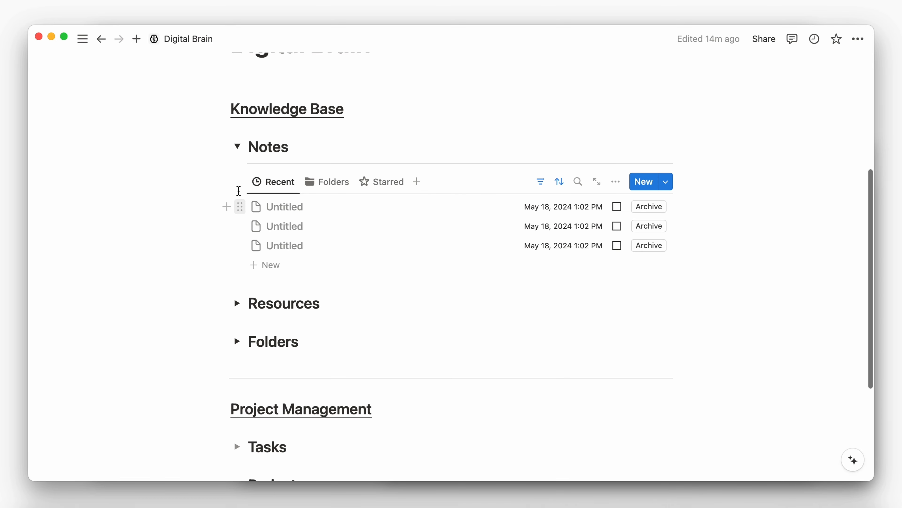
pyautogui.click(237, 147)
# Step: Expand the Tasks toggle heading under Project Management and add a divider inside it
pyautogui.scroll(-3, 177, 297)
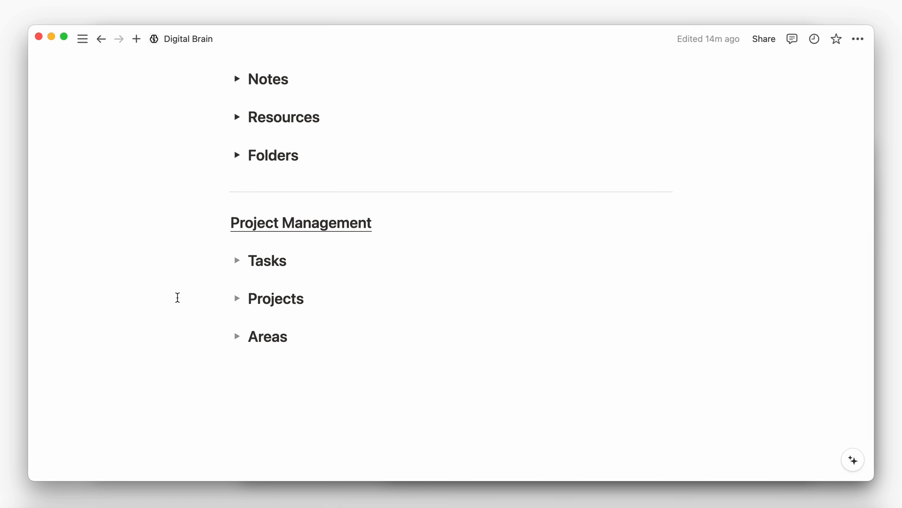
pyautogui.click(237, 260)
pyautogui.click(259, 283)
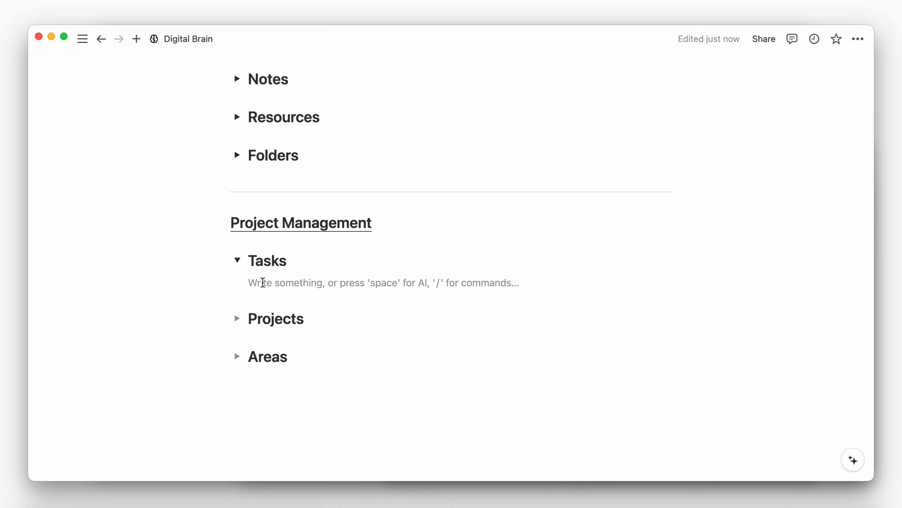
pyautogui.write('/divi')
pyautogui.press('Return')
# Step: Insert an inline database named Tasks inside the Tasks toggle and hide its database title
pyautogui.write('/data')
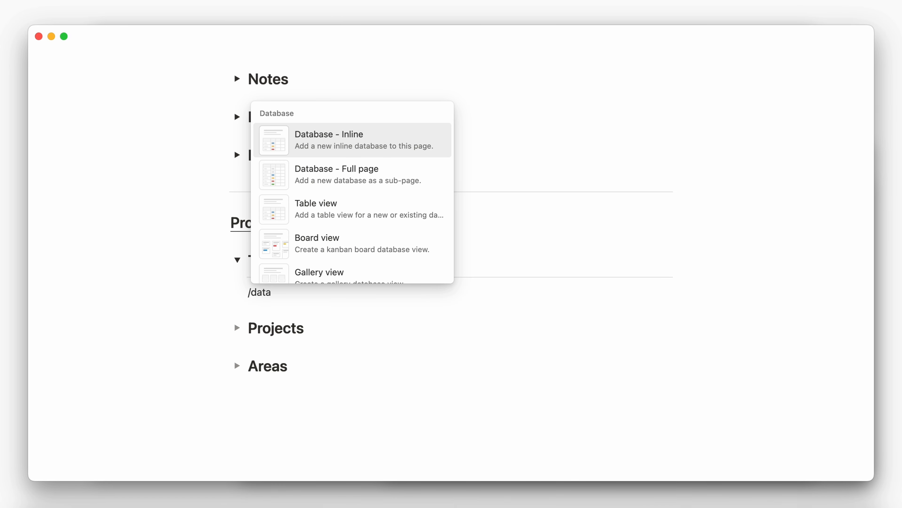
pyautogui.press('Return')
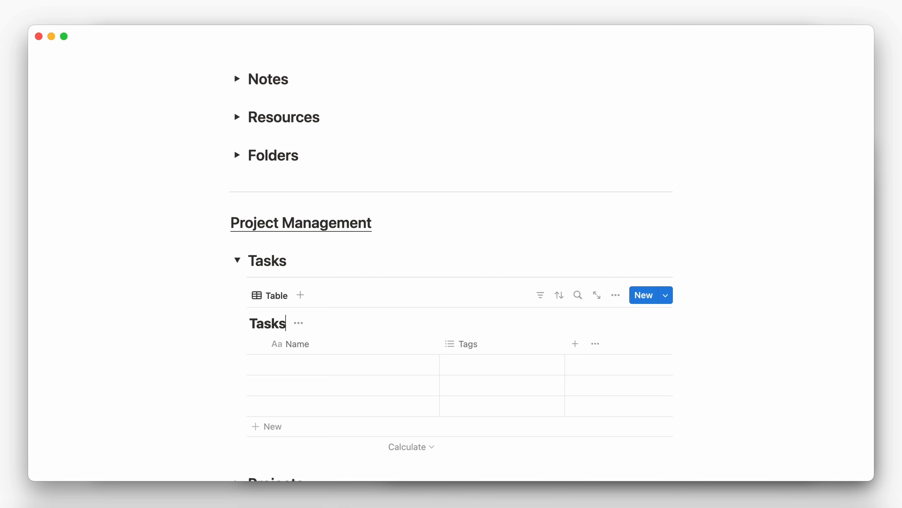
pyautogui.click(299, 323)
pyautogui.click(293, 387)
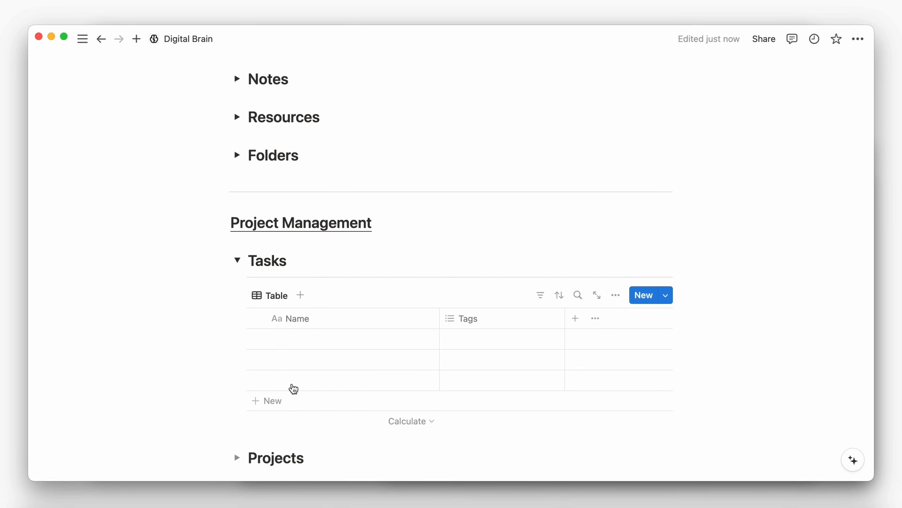
# Step: Delete the Tags property from the Tasks database
pyautogui.click(456, 318)
pyautogui.click(496, 273)
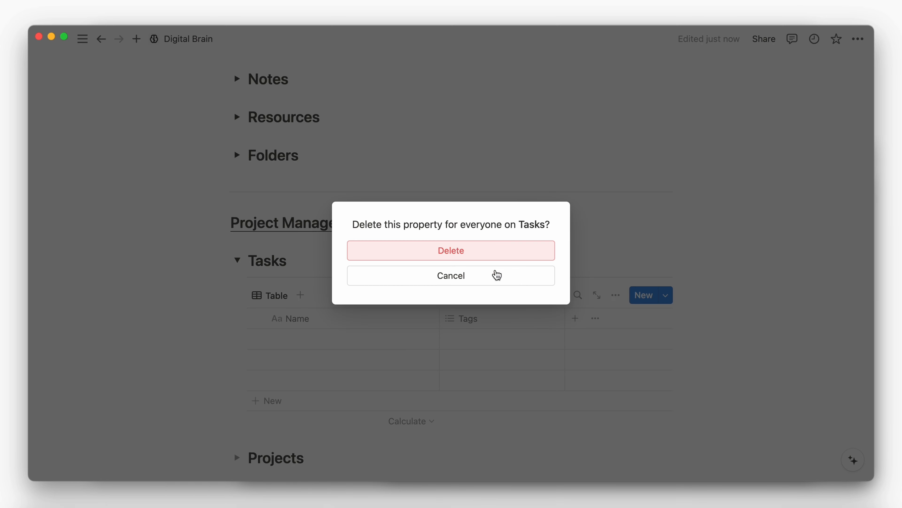
pyautogui.click(484, 254)
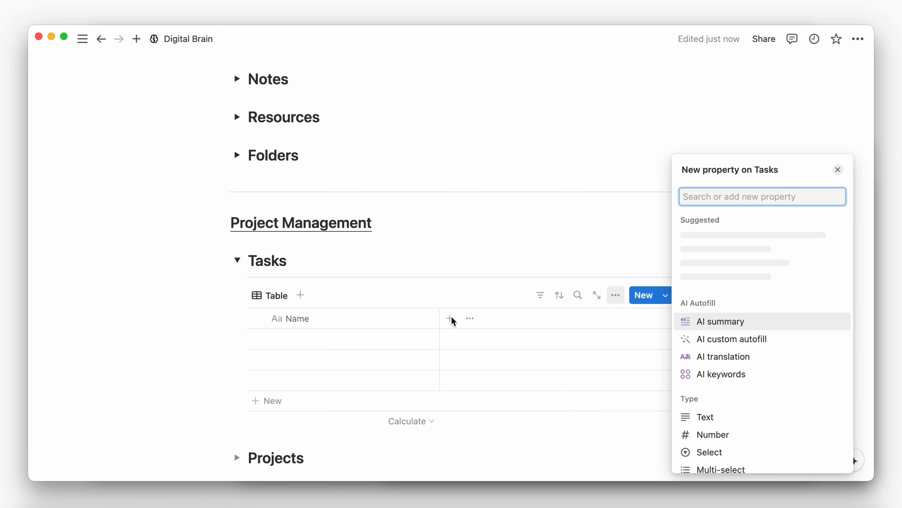
# Step: Add a date property named Due Date to the Tasks database
pyautogui.write('dat')
pyautogui.click(703, 188)
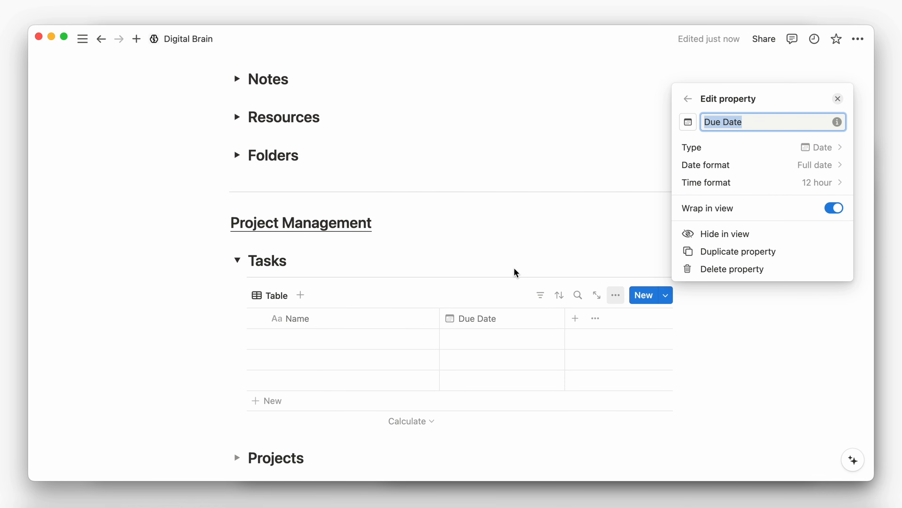
pyautogui.press('Escape')
# Step: Add a Status property to the Tasks database and rename its three options Draft, Active and Archive
pyautogui.click(573, 320)
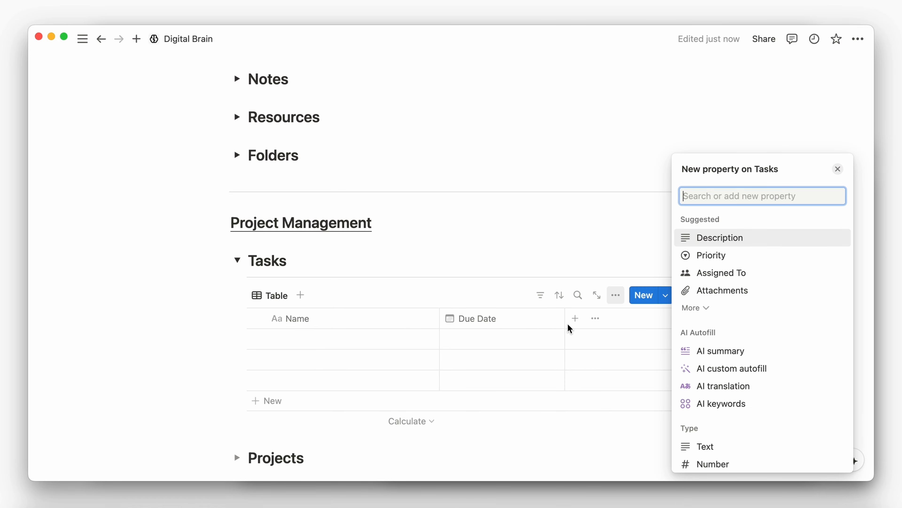
pyautogui.write('stat')
pyautogui.click(710, 226)
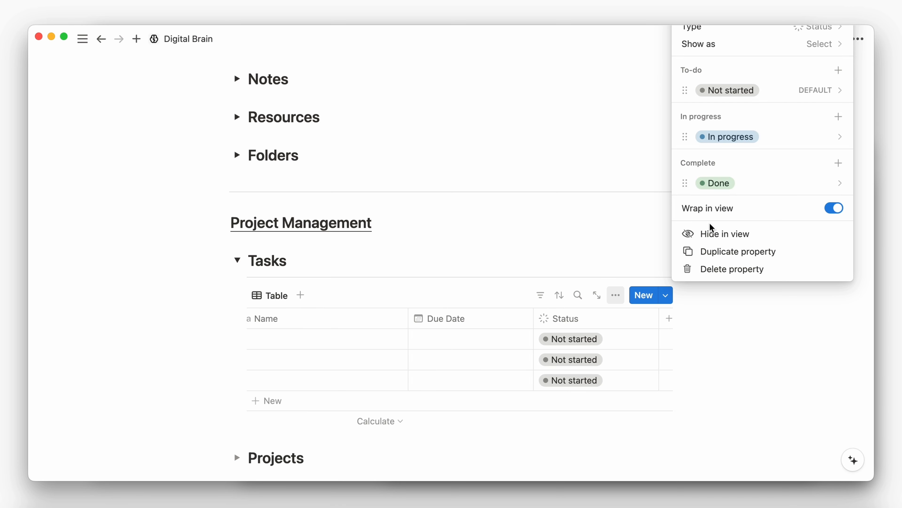
pyautogui.click(771, 96)
pyautogui.write('Dr')
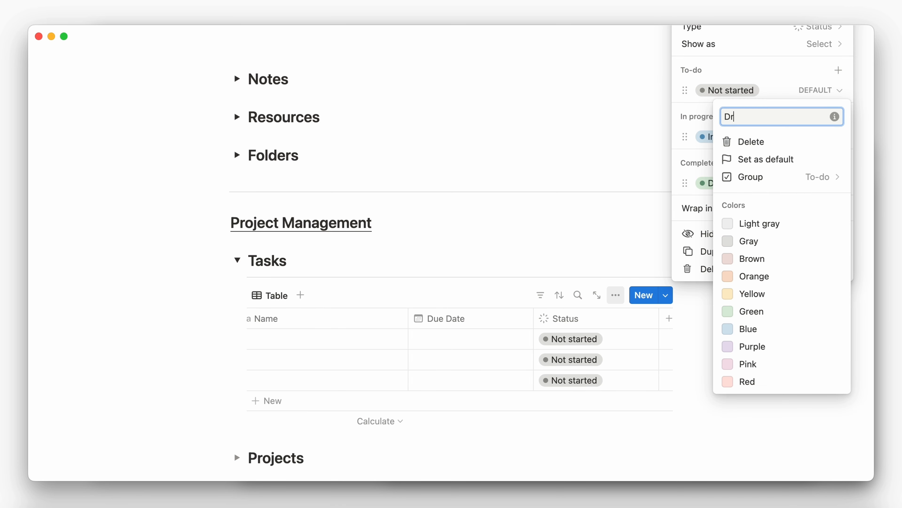
pyautogui.write('aft')
pyautogui.press('Return')
pyautogui.click(715, 140)
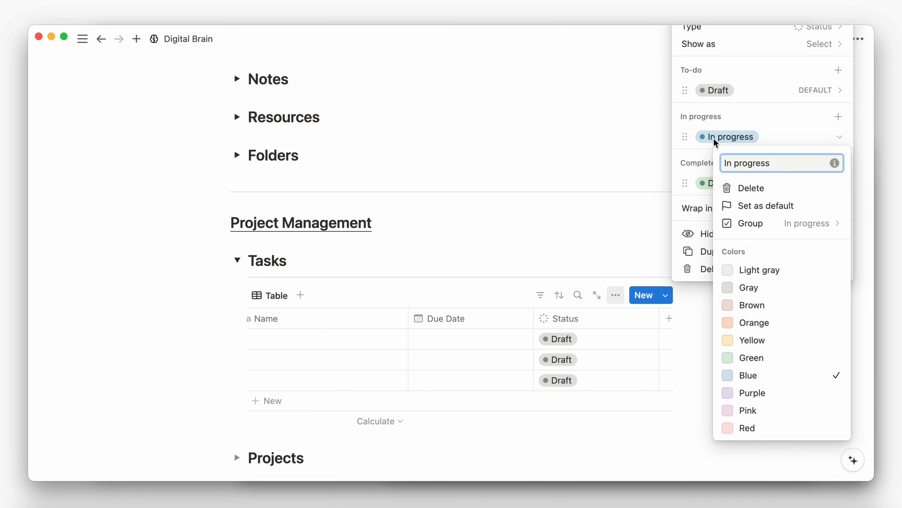
pyautogui.write('Active')
pyautogui.press('Return')
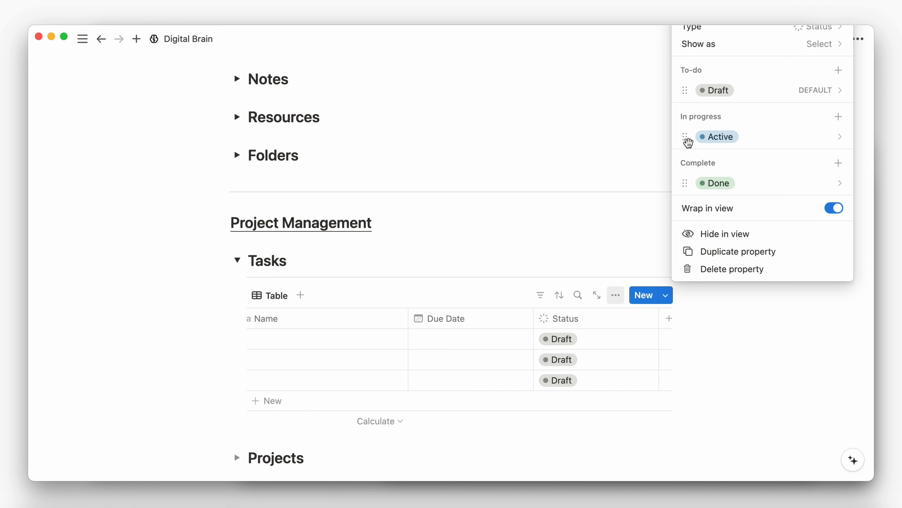
pyautogui.click(712, 185)
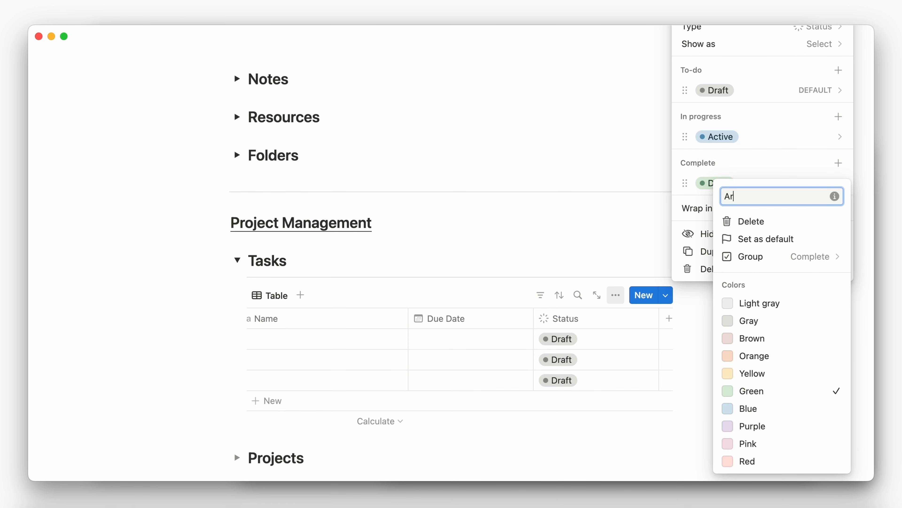
pyautogui.press('Return')
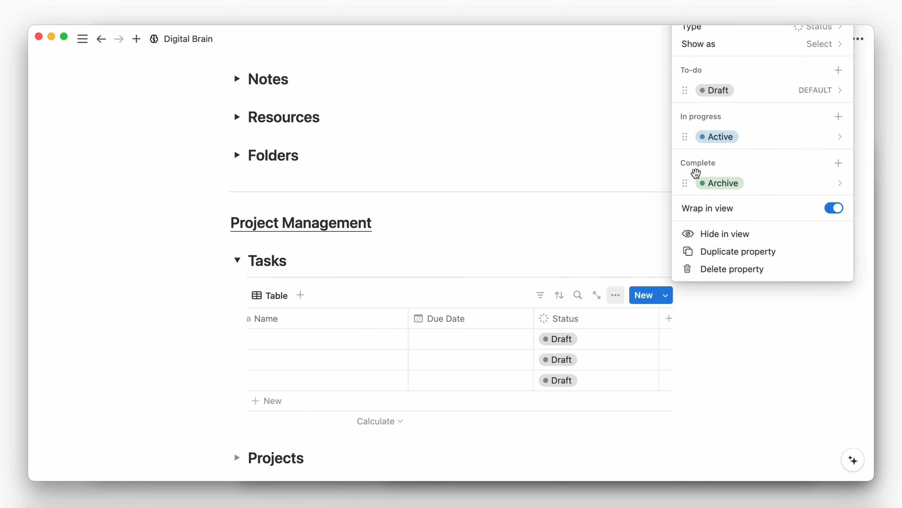
# Step: Set the color of the Draft, Active and Archive options to light gray
pyautogui.click(725, 92)
pyautogui.click(738, 229)
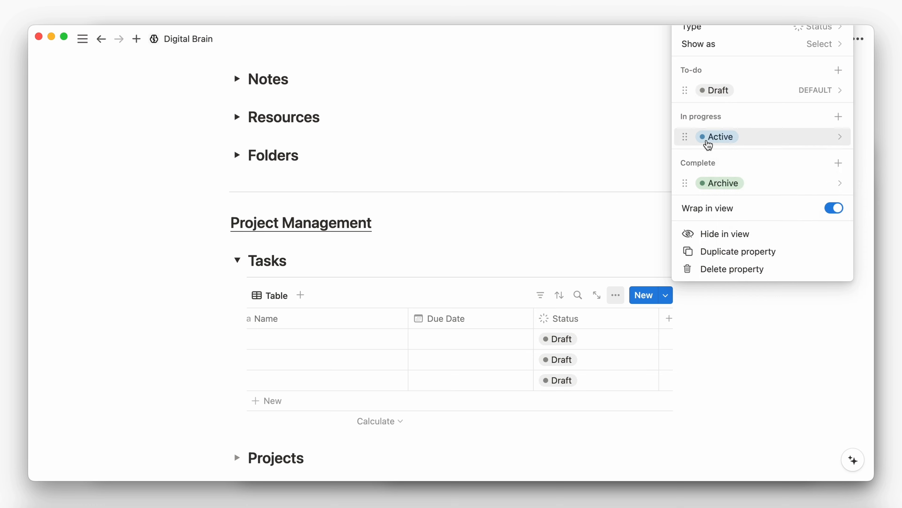
pyautogui.click(709, 136)
pyautogui.click(739, 267)
pyautogui.click(714, 184)
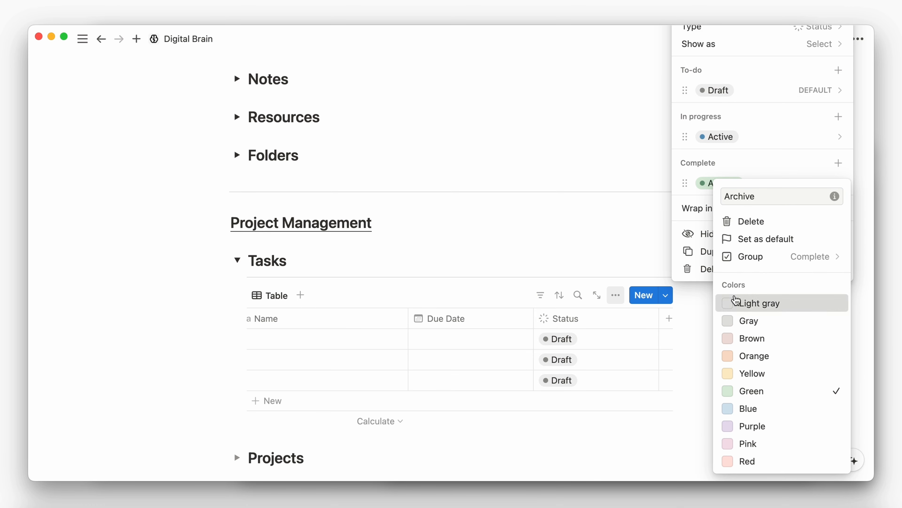
pyautogui.click(749, 302)
# Step: Rename the Status property with the Draft, Active and Archive options as State
pyautogui.click(608, 320)
pyautogui.click(608, 322)
pyautogui.press('BackSpace')
pyautogui.press('BackSpace')
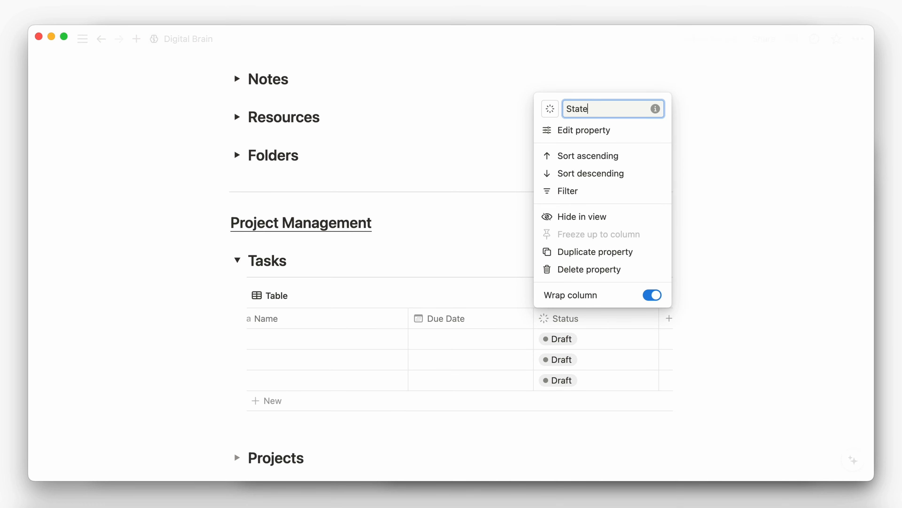
pyautogui.write('e')
pyautogui.press('Return')
# Step: Add another property of the Status type to the Tasks database, alongside State
pyautogui.click(669, 318)
pyautogui.write('stat')
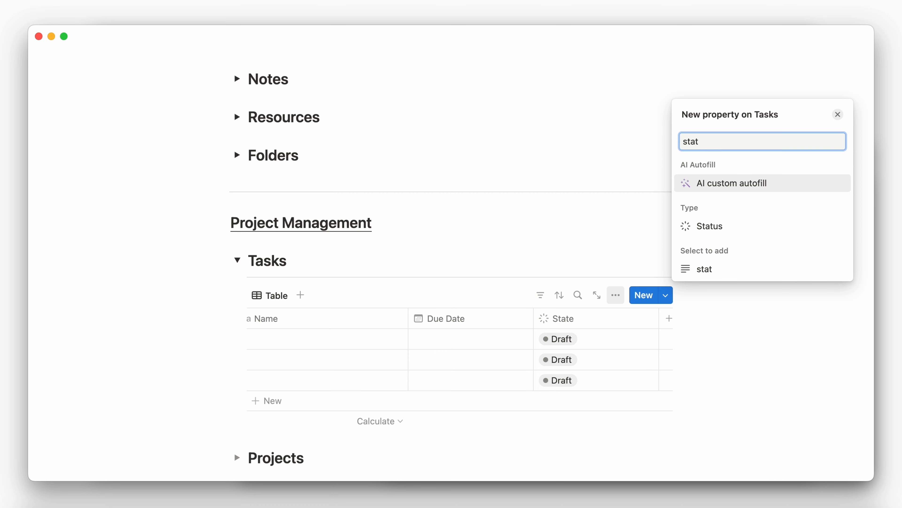
pyautogui.press('Down')
pyautogui.press('Return')
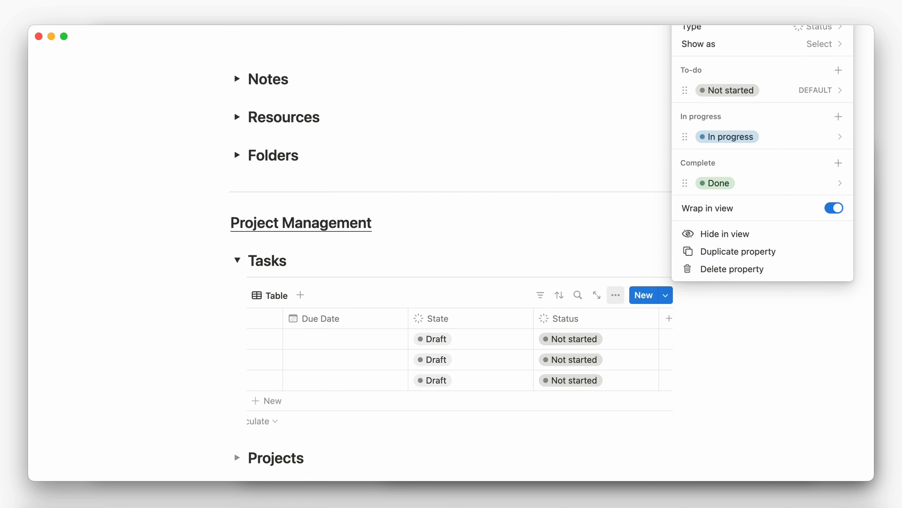
# Step: Rename the Not started option of the Status property To-do, and color the To-do and In progress options light gray
pyautogui.click(719, 93)
pyautogui.press('super+a')
pyautogui.write('To')
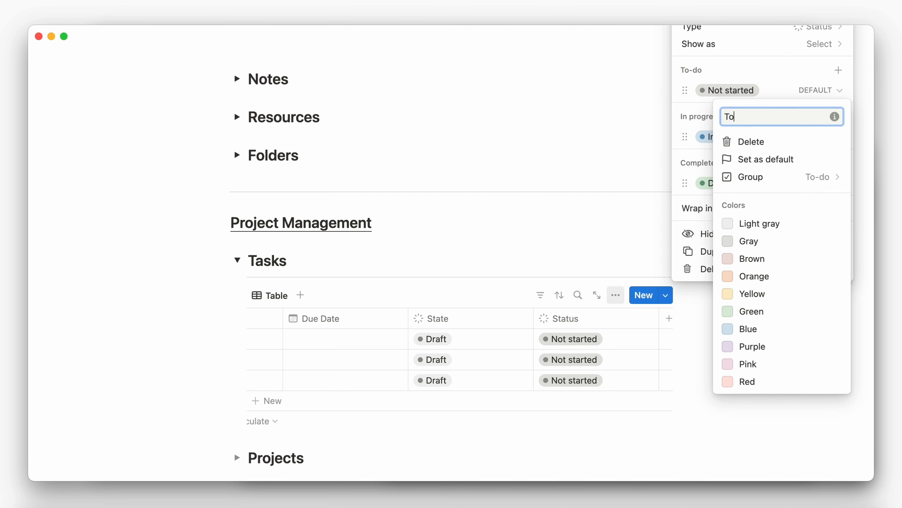
pyautogui.write('-do')
pyautogui.press('Return')
pyautogui.click(722, 90)
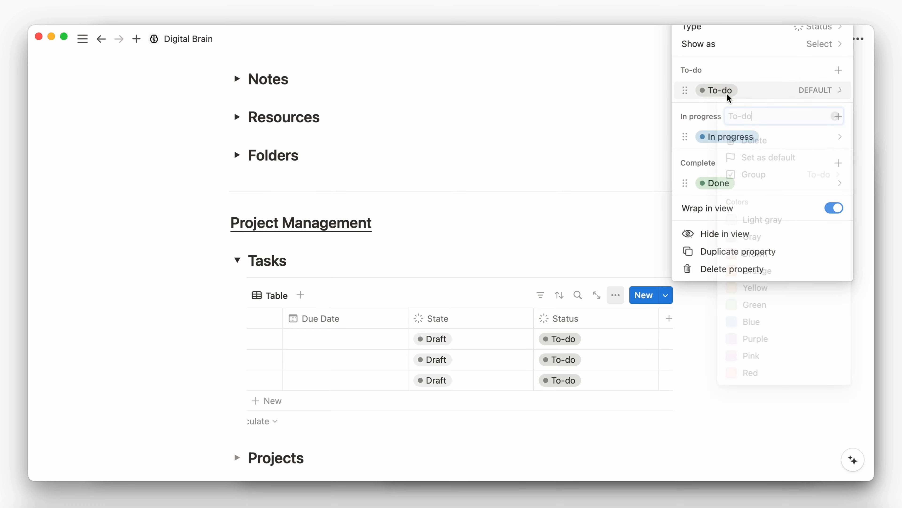
pyautogui.click(709, 137)
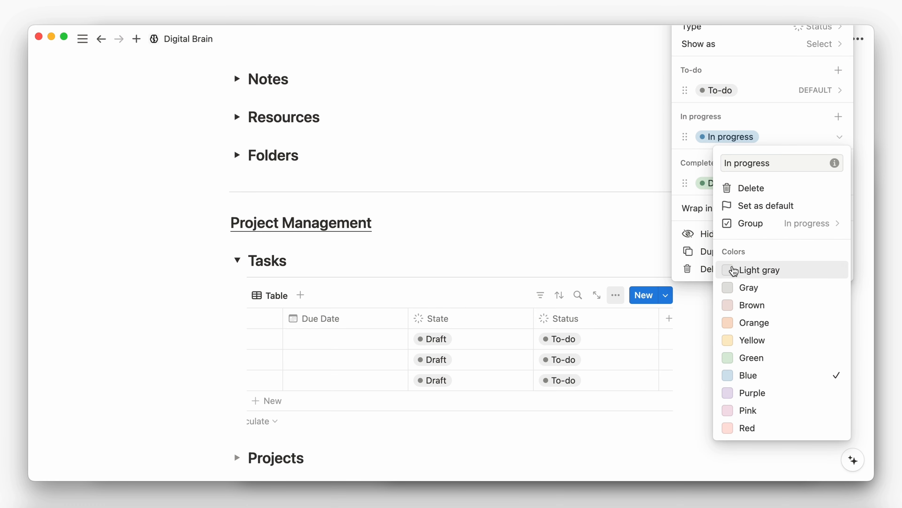
pyautogui.click(701, 183)
# Step: Rename the Done option of the Status property Complete and color it light gray
pyautogui.click(717, 184)
pyautogui.press('super+a')
pyautogui.write('Compla')
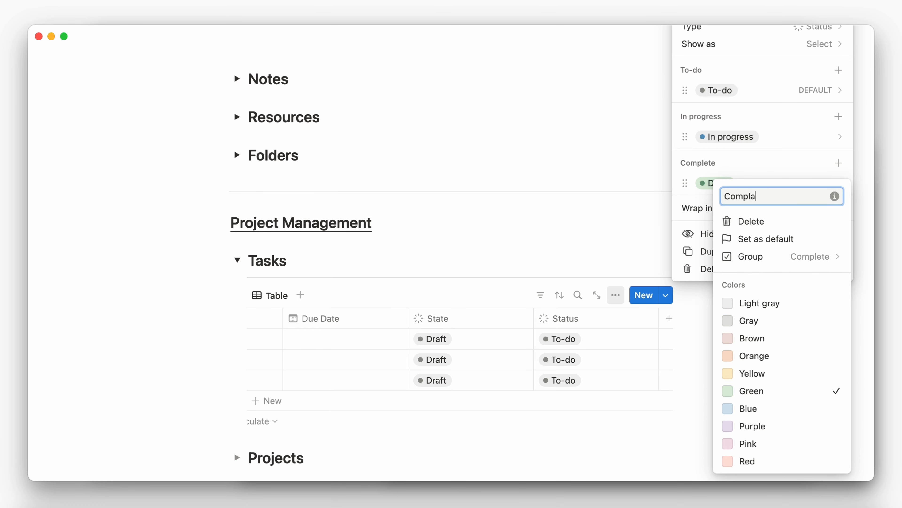
pyautogui.press('BackSpace')
pyautogui.write('ete')
pyautogui.click(768, 304)
pyautogui.click(705, 147)
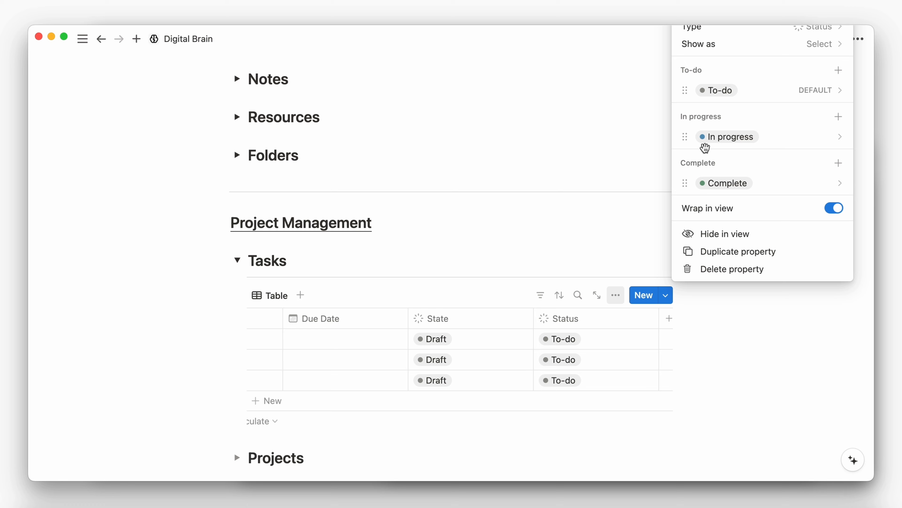
# Step: Add a button property to the Tasks table with an action that sets State to Active
pyautogui.click(653, 256)
pyautogui.click(669, 318)
pyautogui.write('butto')
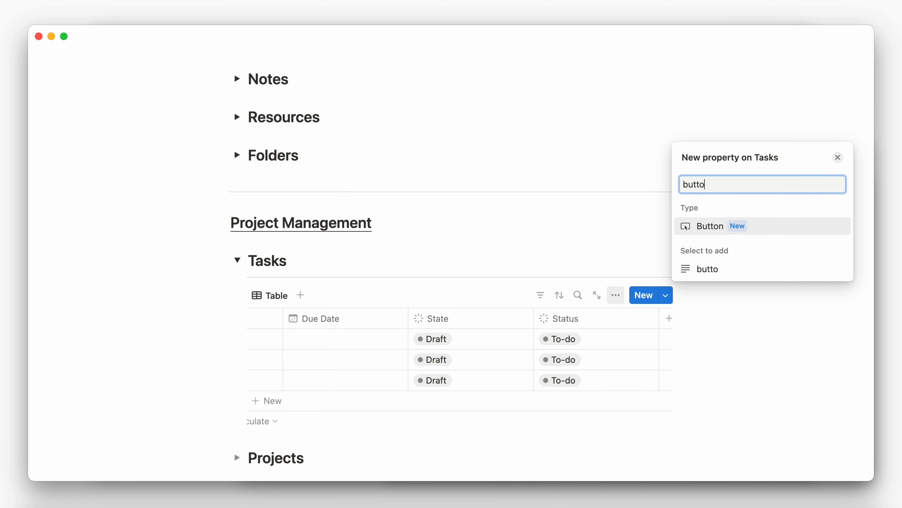
pyautogui.press('Return')
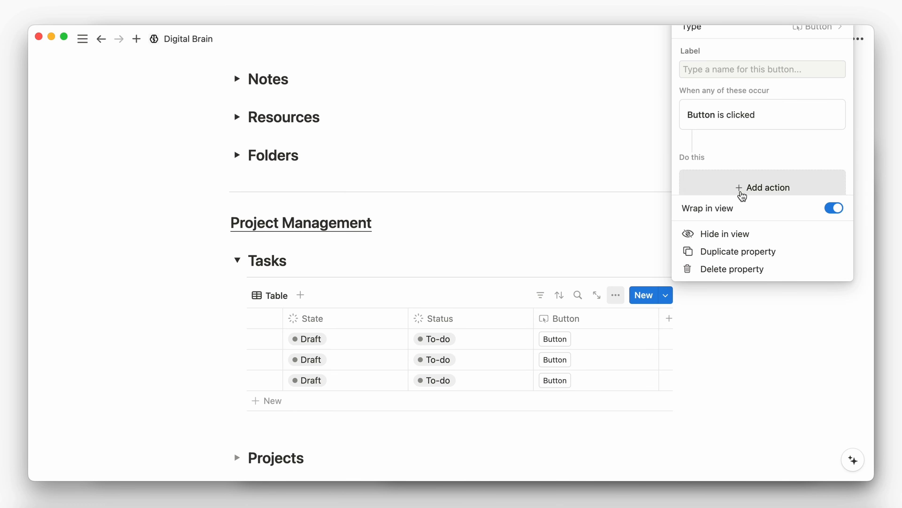
pyautogui.click(741, 192)
pyautogui.click(723, 379)
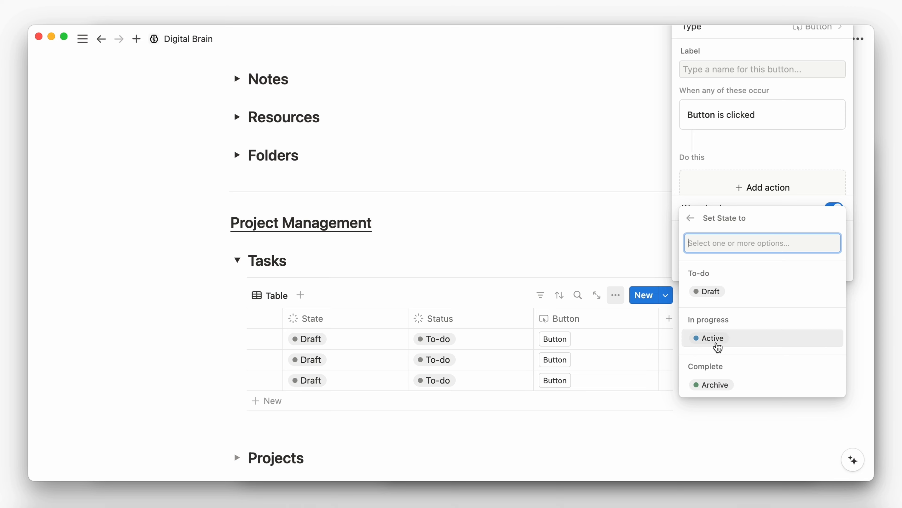
pyautogui.click(715, 342)
pyautogui.press('Escape')
# Step: Rename the new button property in the Tasks table as Publish
pyautogui.press('super+a')
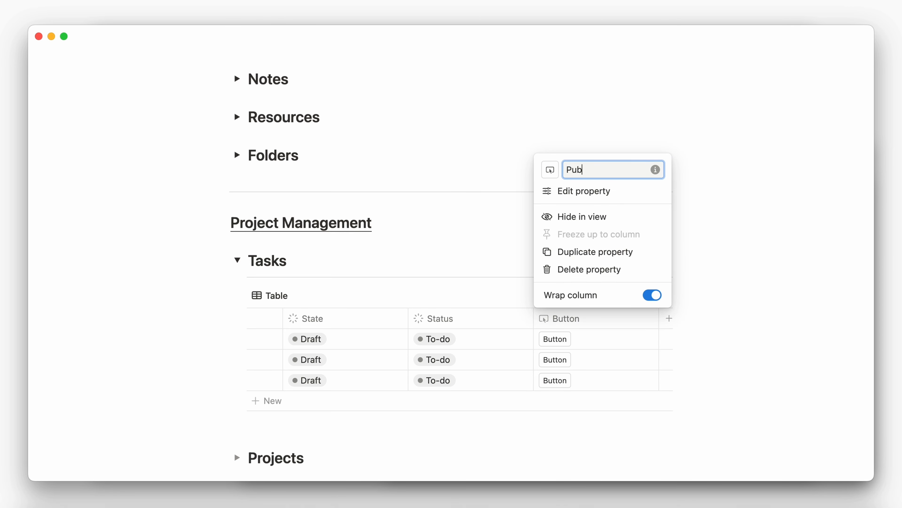
pyautogui.write('Publish')
pyautogui.press('Return')
# Step: Add a second button property named Archive to the Tasks table, with an action that sets State to Archive
pyautogui.scroll(1, 650, 356)
pyautogui.click(669, 350)
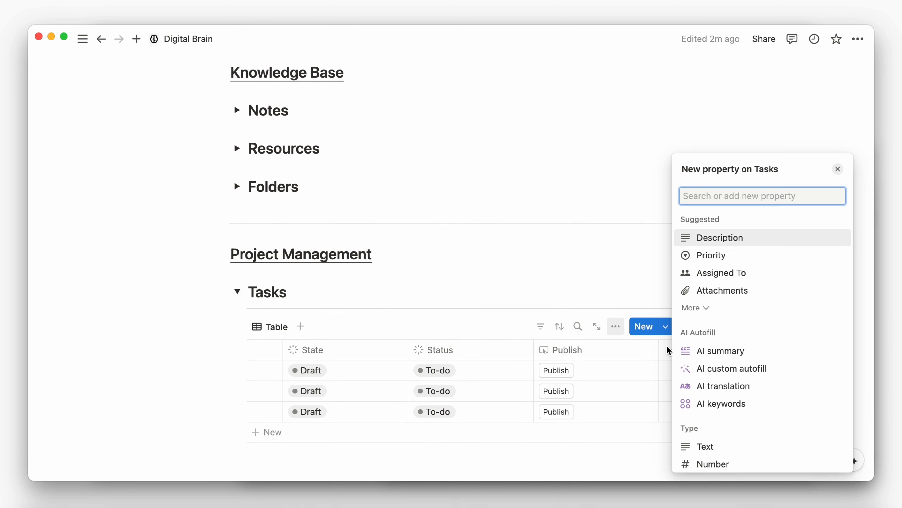
pyautogui.write('buto')
pyautogui.press('Return')
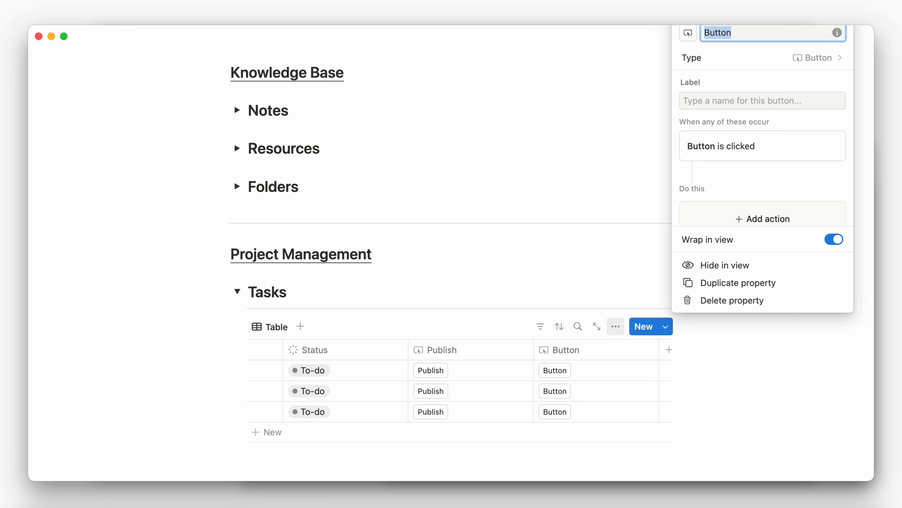
pyautogui.click(744, 220)
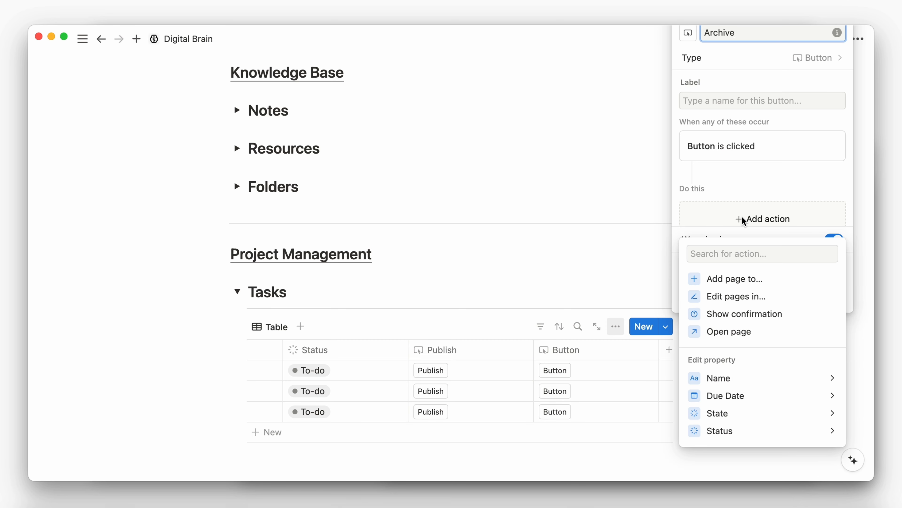
pyautogui.click(718, 413)
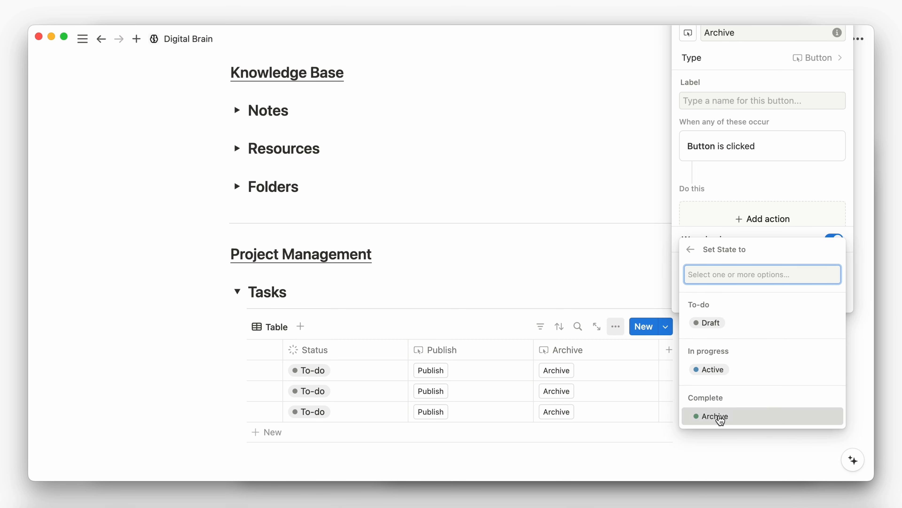
pyautogui.click(715, 416)
pyautogui.click(711, 371)
# Step: Add a Select property named Priority to the Tasks table and give it the circled exclamation mark icon
pyautogui.click(669, 350)
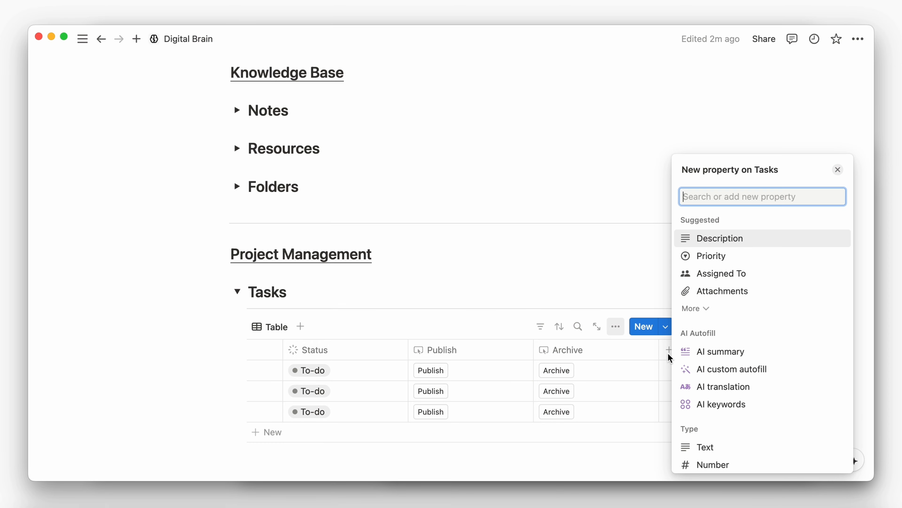
pyautogui.write('sel')
pyautogui.press('Return')
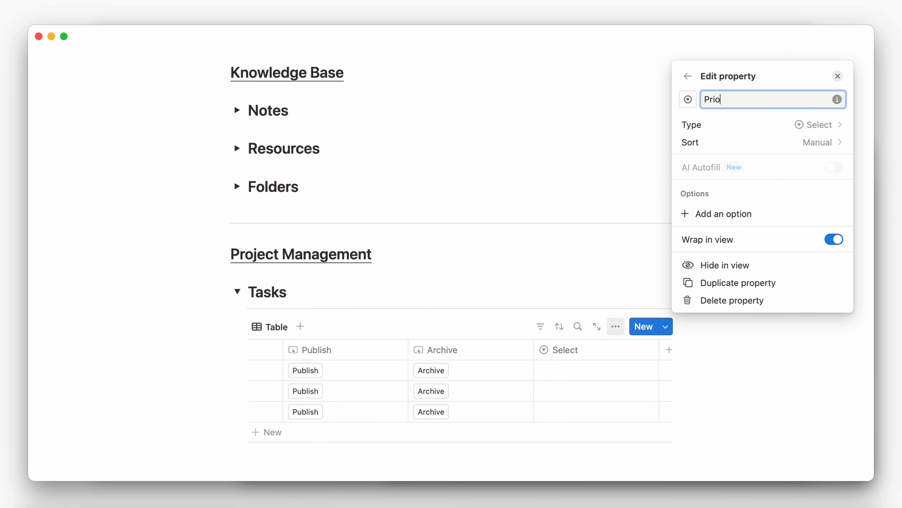
pyautogui.click(688, 99)
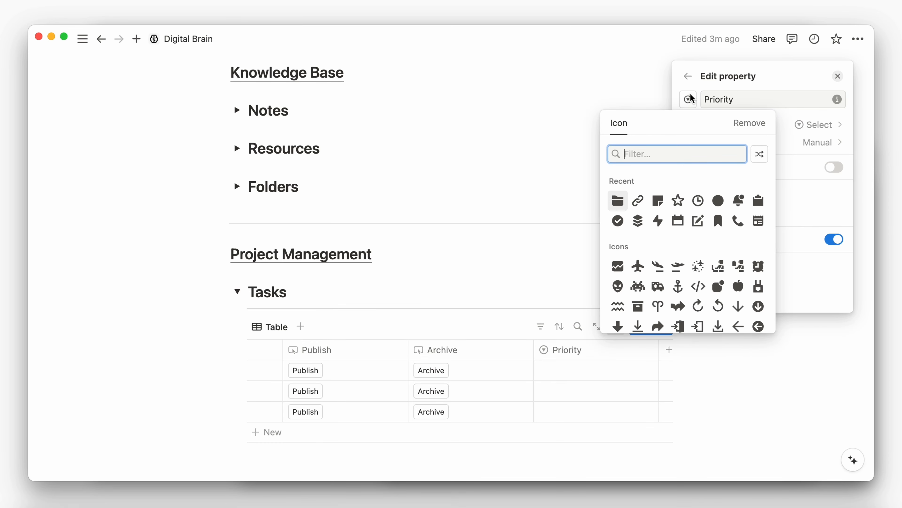
pyautogui.write('exc')
pyautogui.click(638, 187)
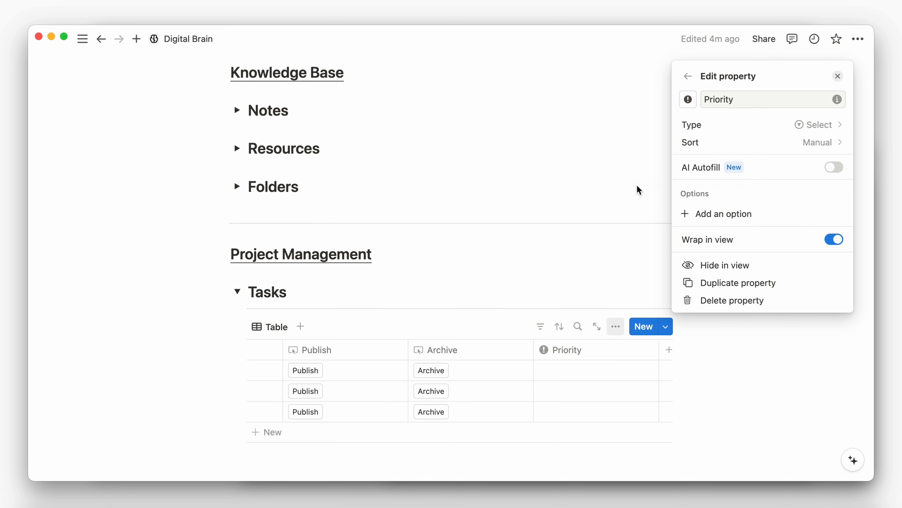
# Step: Create the Priority options Low, Medium, High and Urgent
pyautogui.click(685, 212)
pyautogui.write('Low')
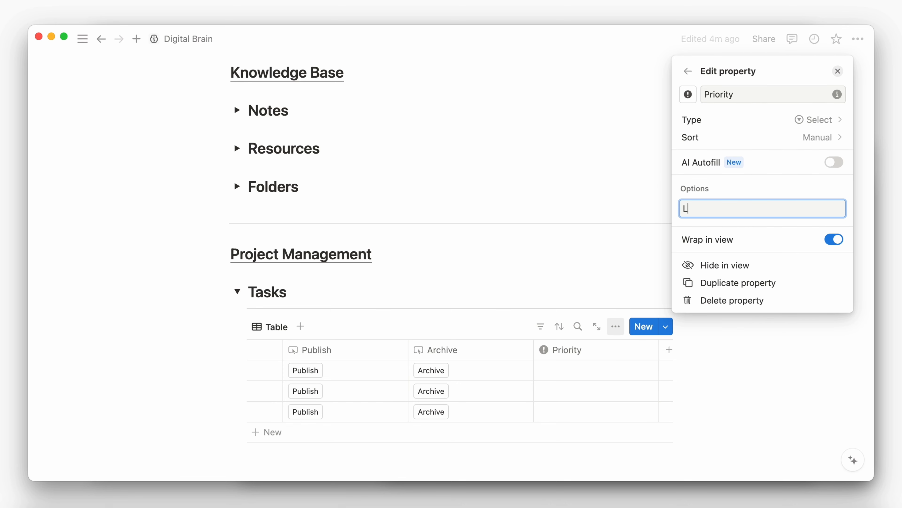
pyautogui.press('Return')
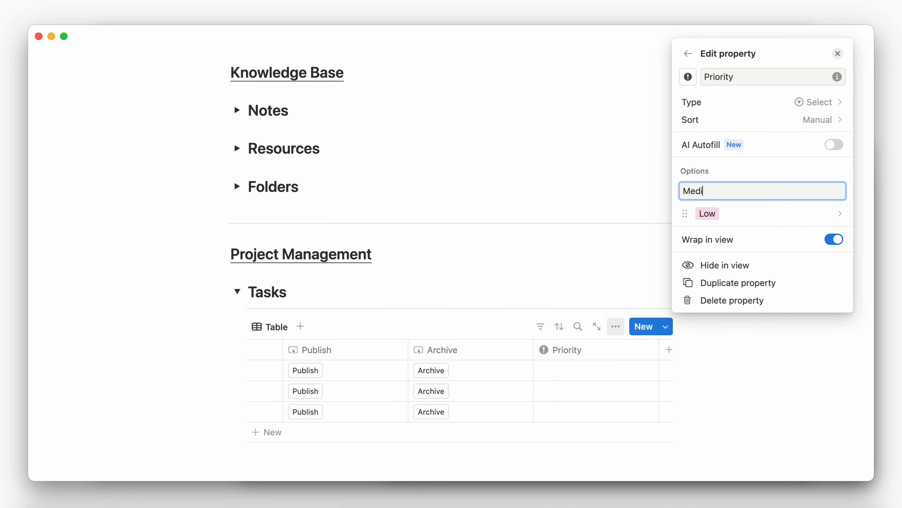
pyautogui.write('Medium')
pyautogui.press('Return')
pyautogui.write('High')
pyautogui.press('Return')
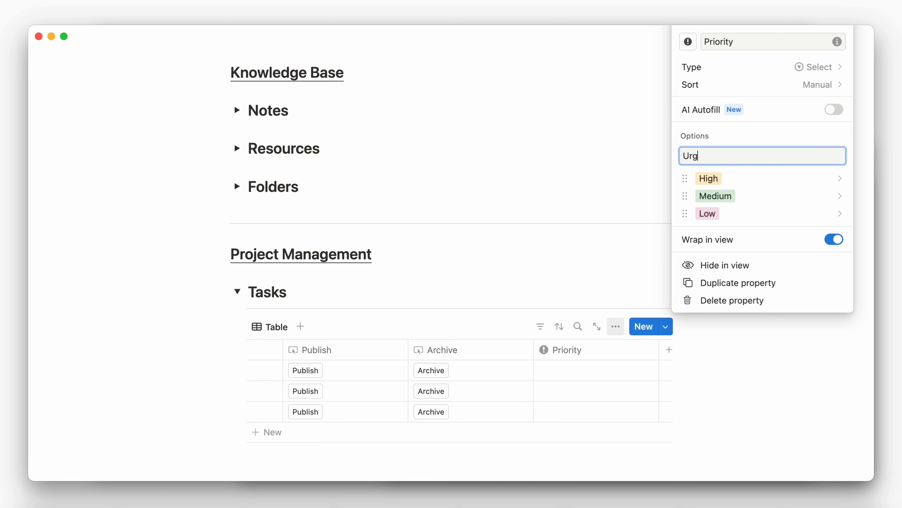
pyautogui.write('Urgent')
pyautogui.press('Return')
# Step: Set the colour of the Urgent, High, Medium and Low priority options to light gray
pyautogui.click(737, 172)
pyautogui.click(751, 267)
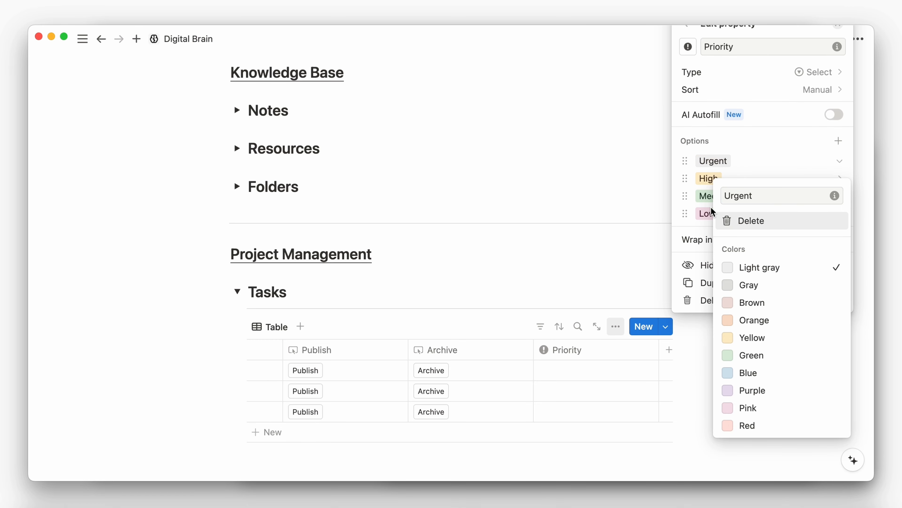
pyautogui.click(711, 194)
pyautogui.click(713, 181)
pyautogui.click(731, 277)
pyautogui.click(710, 202)
pyautogui.click(709, 199)
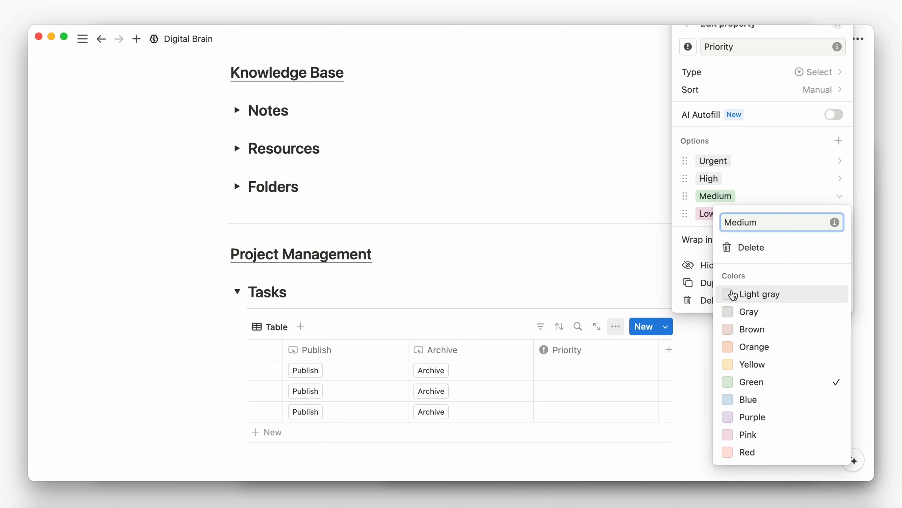
pyautogui.click(733, 292)
pyautogui.click(700, 223)
pyautogui.click(705, 215)
pyautogui.click(749, 302)
pyautogui.click(707, 213)
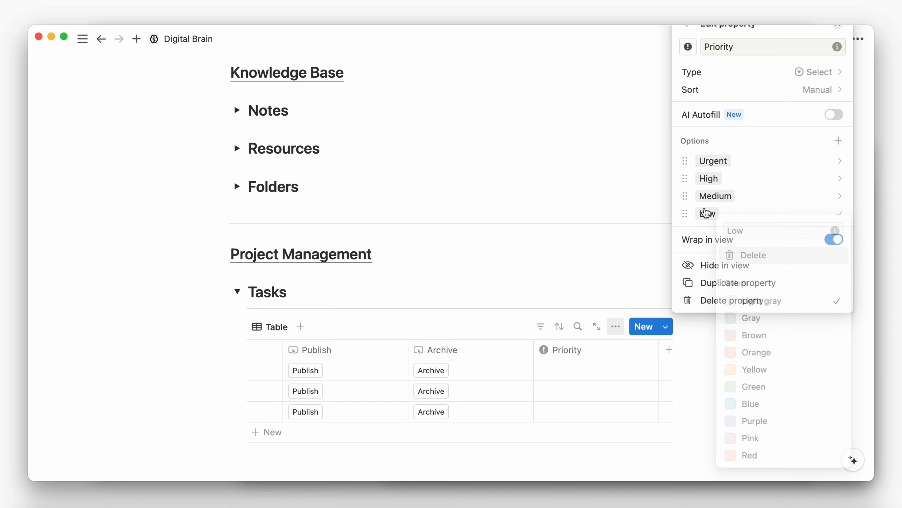
pyautogui.click(707, 343)
# Step: Turn on sub-items for the Tasks table
pyautogui.click(615, 327)
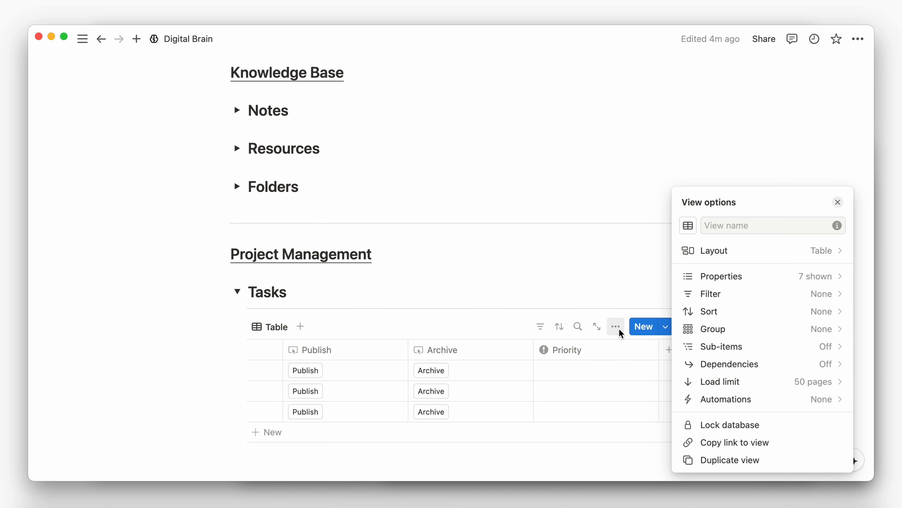
pyautogui.click(707, 349)
pyautogui.click(751, 305)
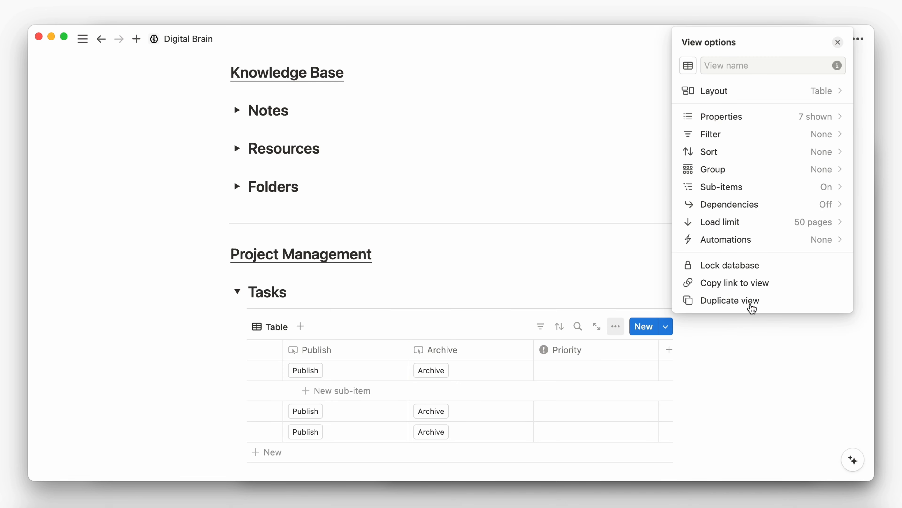
pyautogui.click(709, 352)
# Step: Add a Rollup property named Progress to the Tasks table and give it a partially filled circle icon
pyautogui.hscroll(-10, 574, 388)
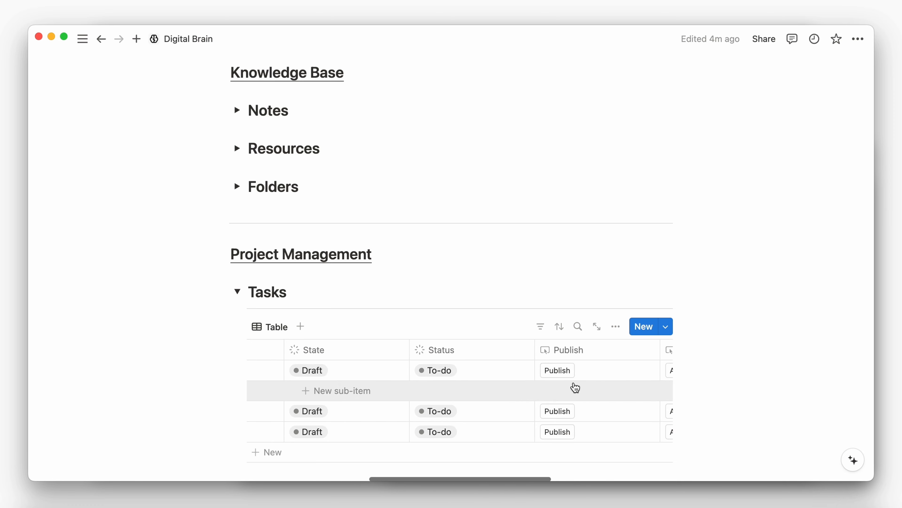
pyautogui.hscroll(10, 409, 383)
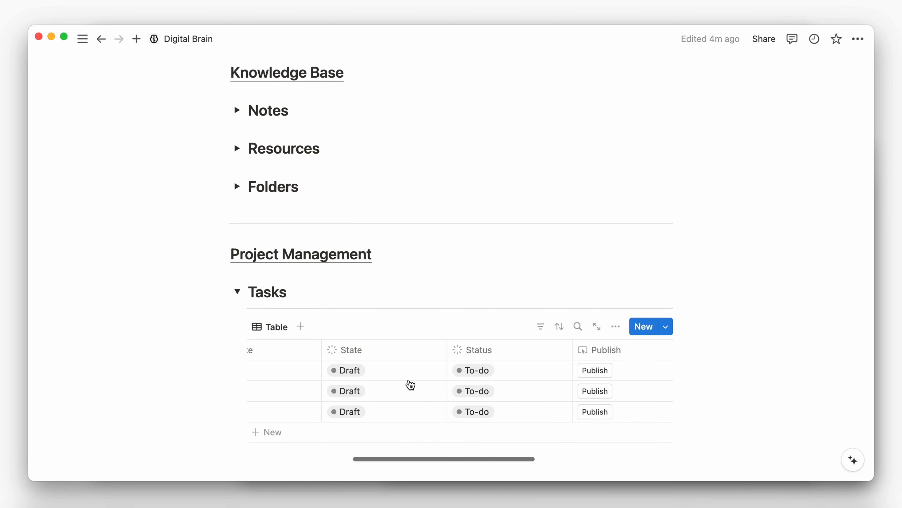
pyautogui.click(643, 349)
pyautogui.write('roll')
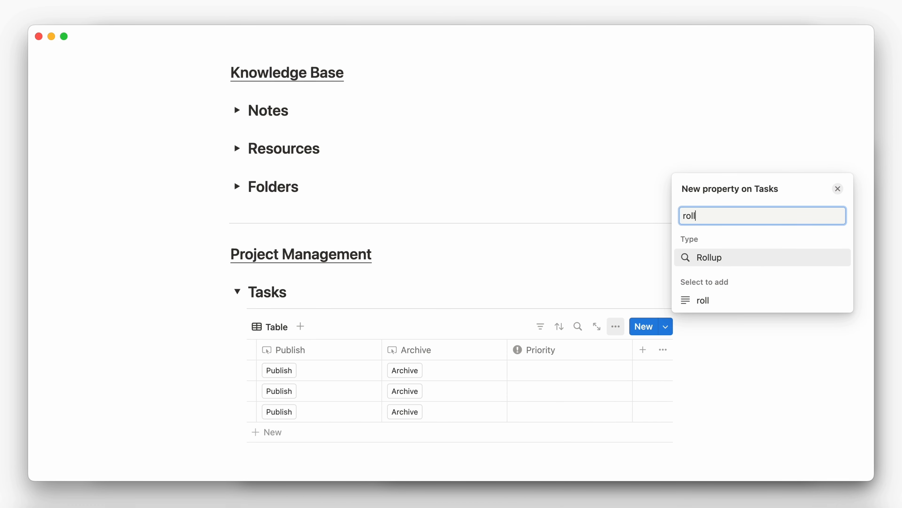
pyautogui.press('Return')
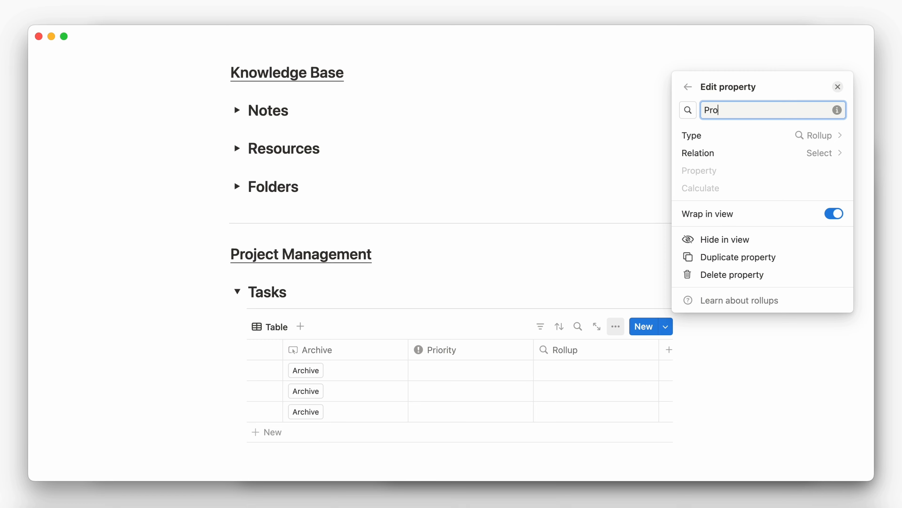
pyautogui.write('Progress')
pyautogui.click(688, 110)
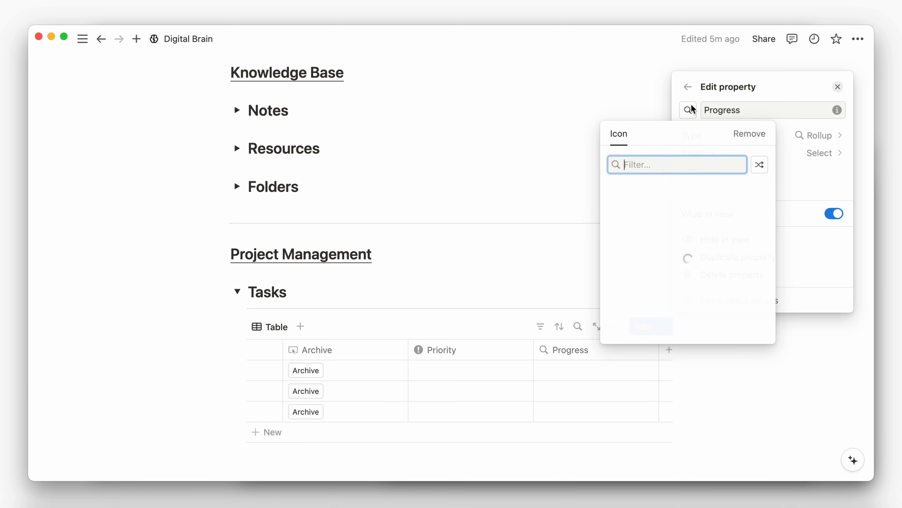
pyautogui.write('circl')
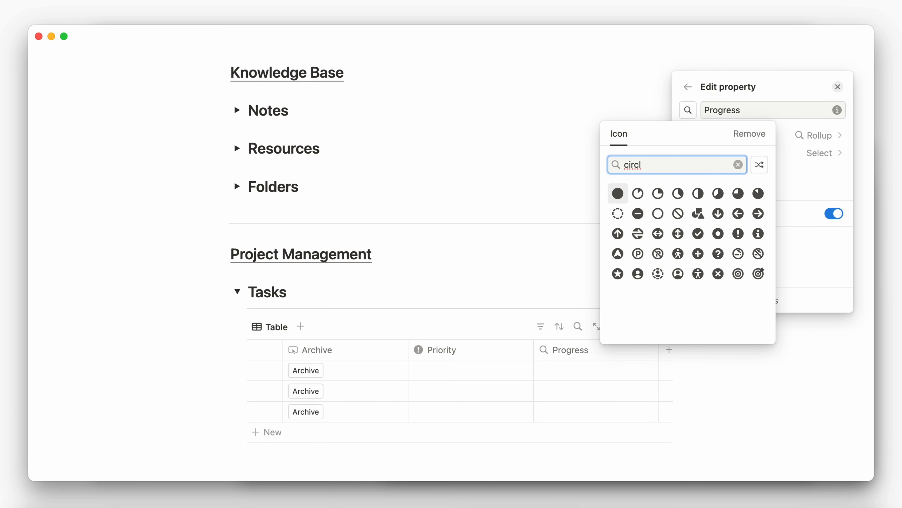
pyautogui.click(719, 194)
# Step: Configure the Progress rollup on the Sub-item relation's Status, calculating percent per group for Complete and shown as a bar
pyautogui.click(753, 154)
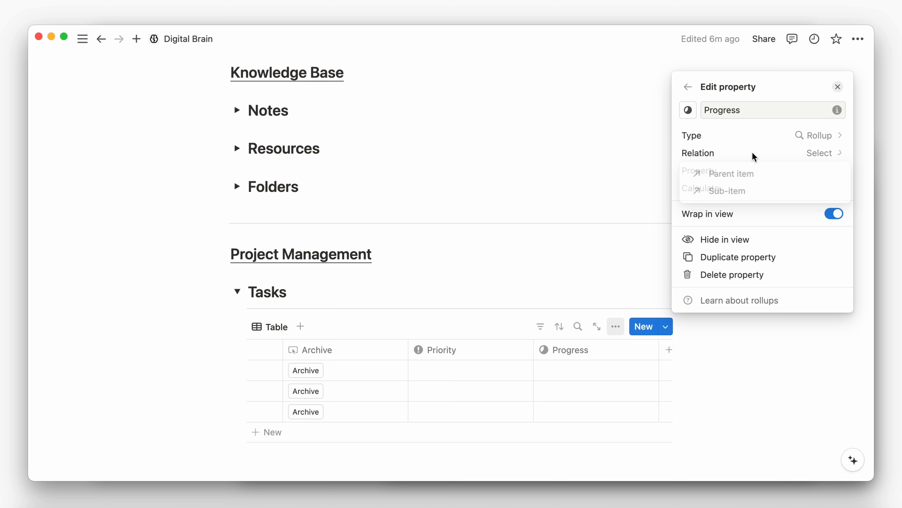
pyautogui.click(746, 192)
pyautogui.click(758, 174)
pyautogui.click(730, 308)
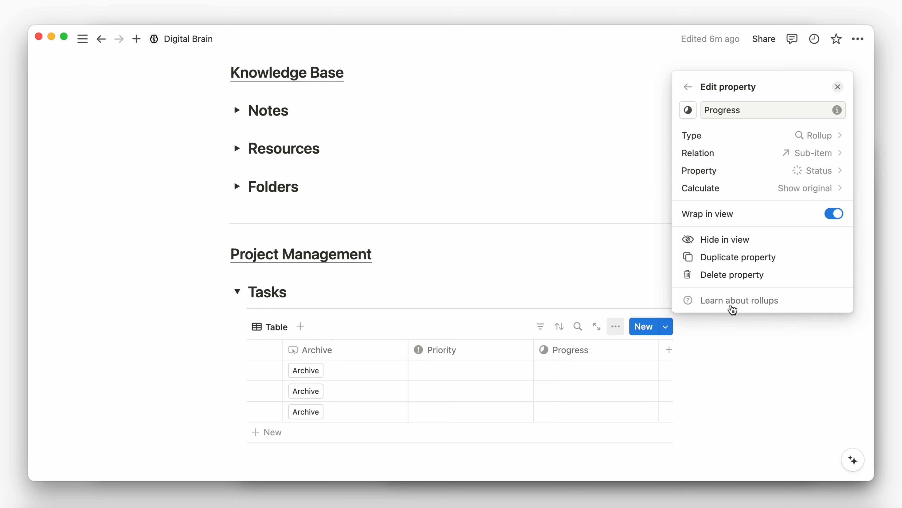
pyautogui.click(787, 190)
pyautogui.moveTo(768, 245)
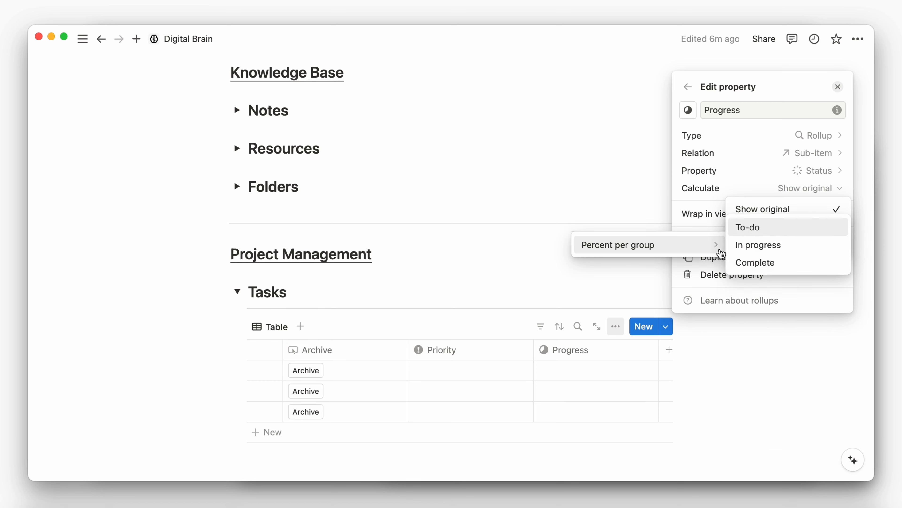
pyautogui.click(772, 261)
pyautogui.click(764, 171)
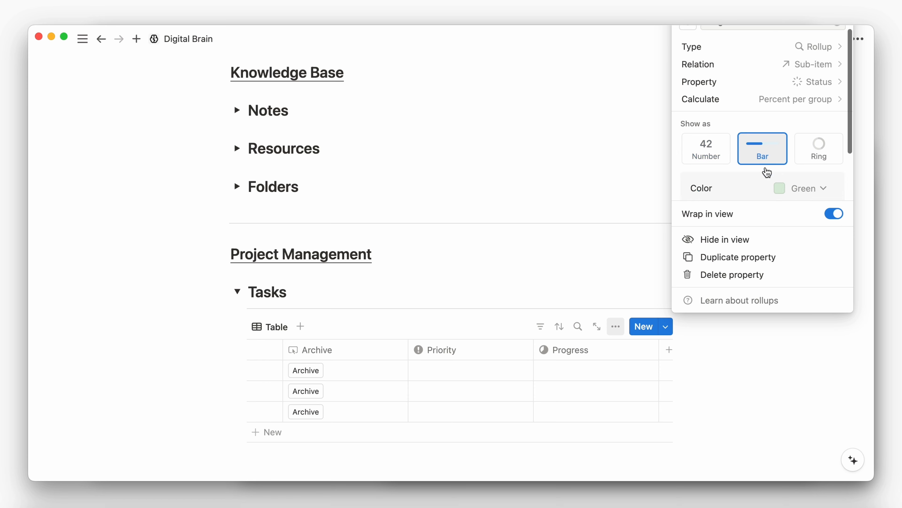
pyautogui.click(699, 383)
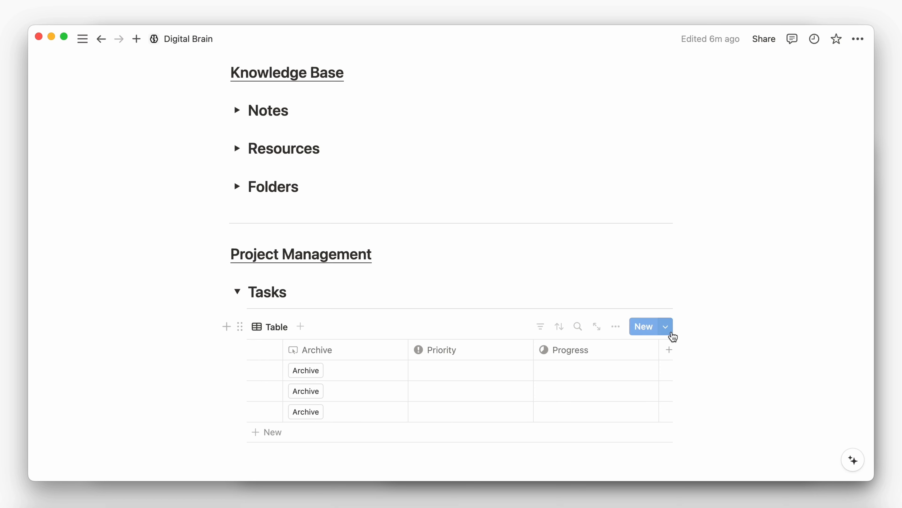
# Step: Add a Last edited time property named Edited to the Tasks table
pyautogui.click(669, 349)
pyautogui.write('edit')
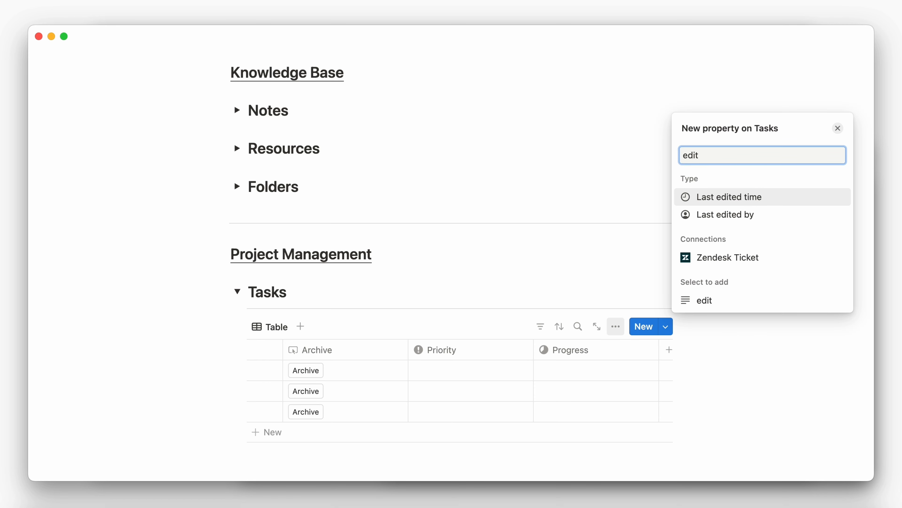
pyautogui.press('Return')
pyautogui.write('Edited')
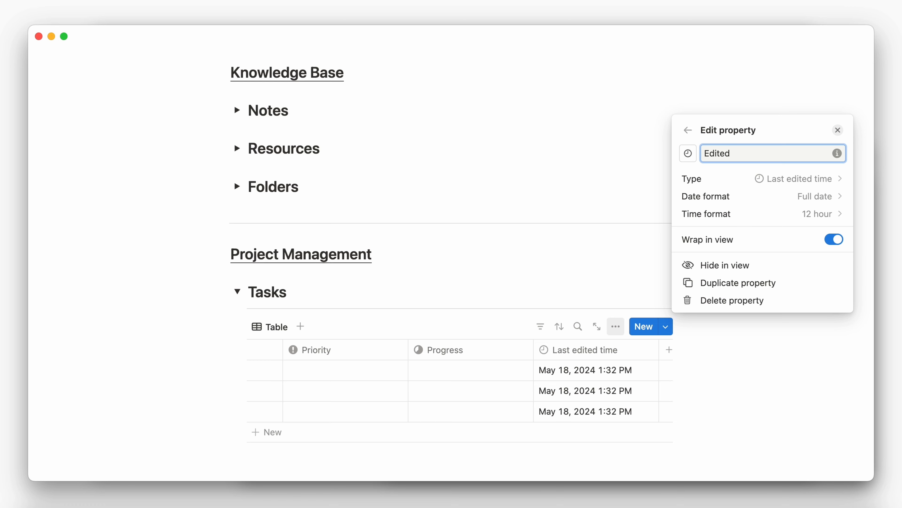
pyautogui.click(667, 354)
# Step: Add a Created time property named Created to the Tasks table
pyautogui.click(667, 351)
pyautogui.write('crea')
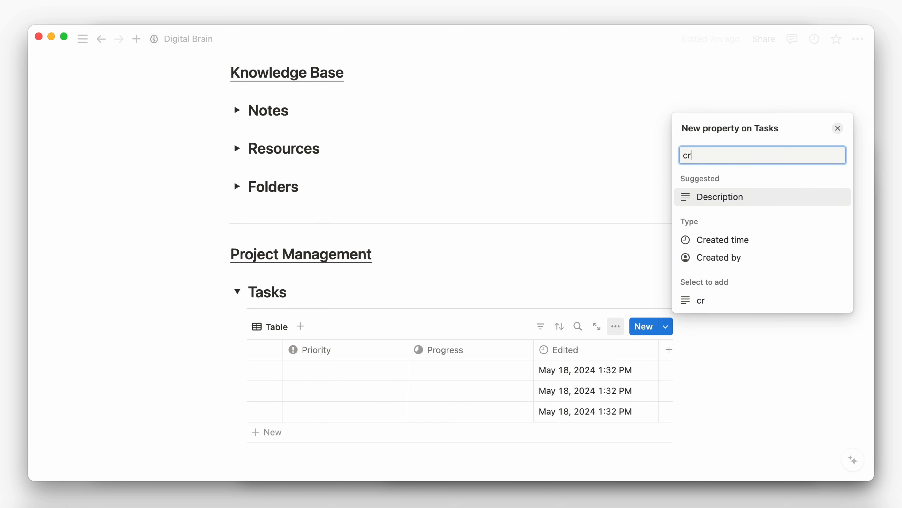
pyautogui.press('Return')
pyautogui.write('Created')
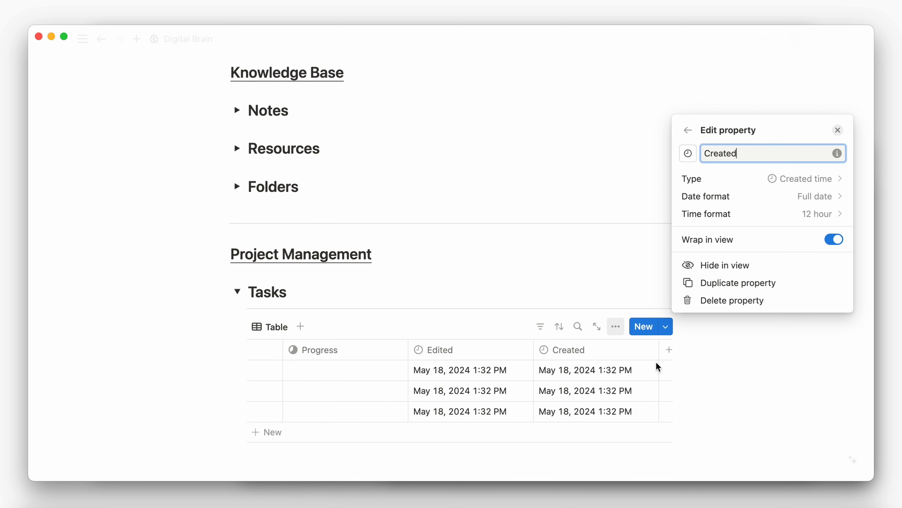
# Step: Add a Relation property from Tasks to the Notes database, with the related property shown on Notes
pyautogui.click(663, 359)
pyautogui.click(669, 349)
pyautogui.write('rel')
pyautogui.press('Return')
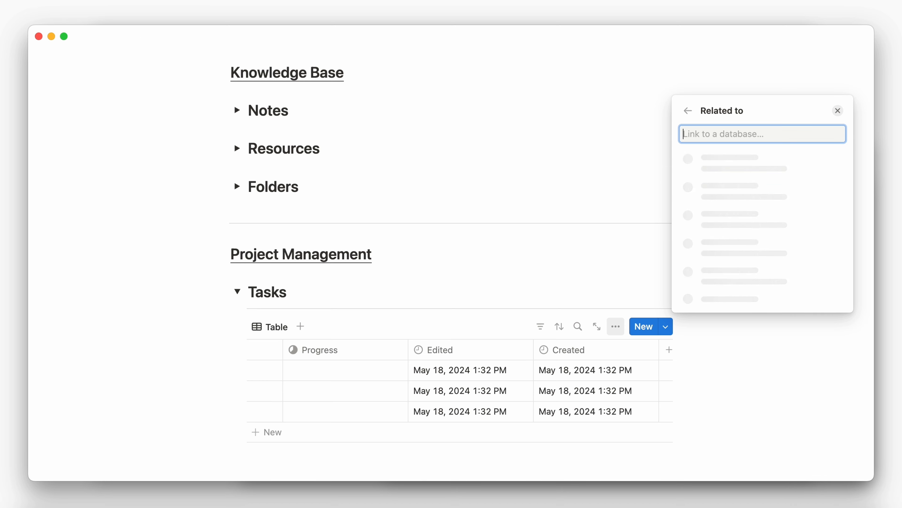
pyautogui.click(708, 240)
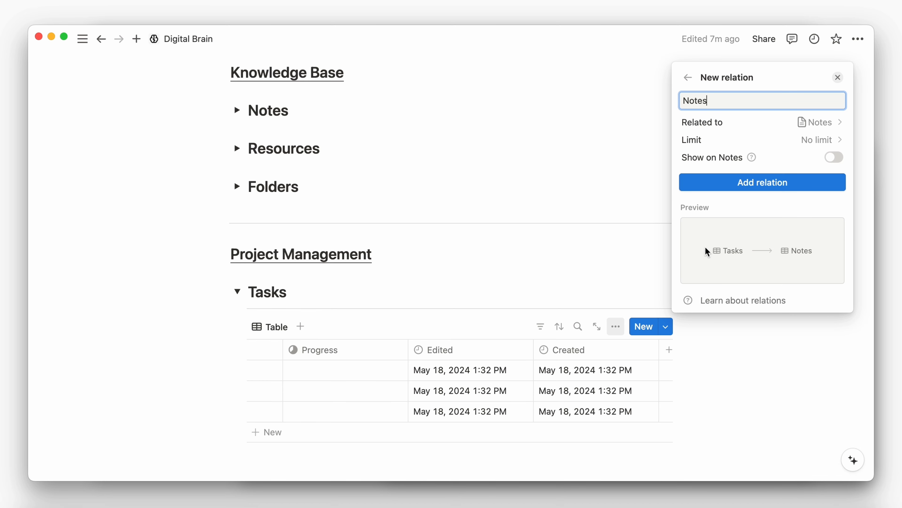
pyautogui.click(834, 157)
pyautogui.click(802, 185)
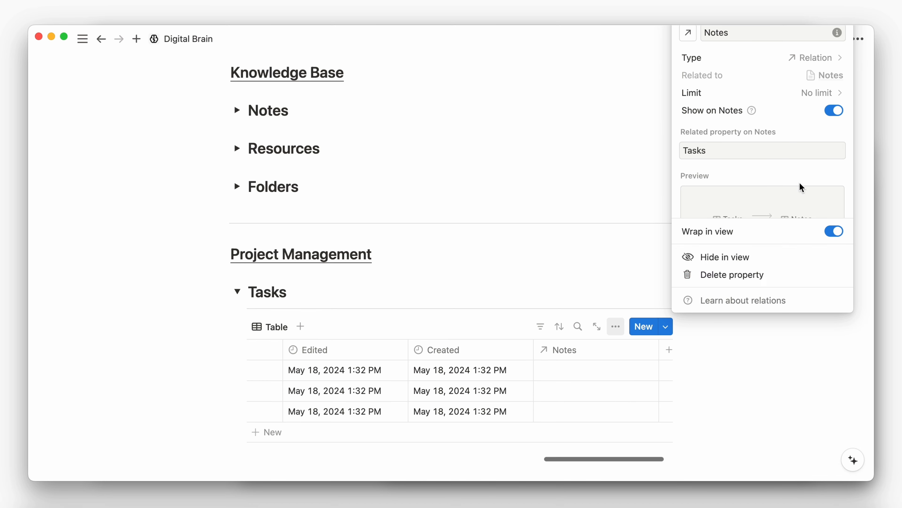
# Step: Give the Notes relation property in the Tasks table a sticky note icon
pyautogui.press('Escape')
pyautogui.click(550, 158)
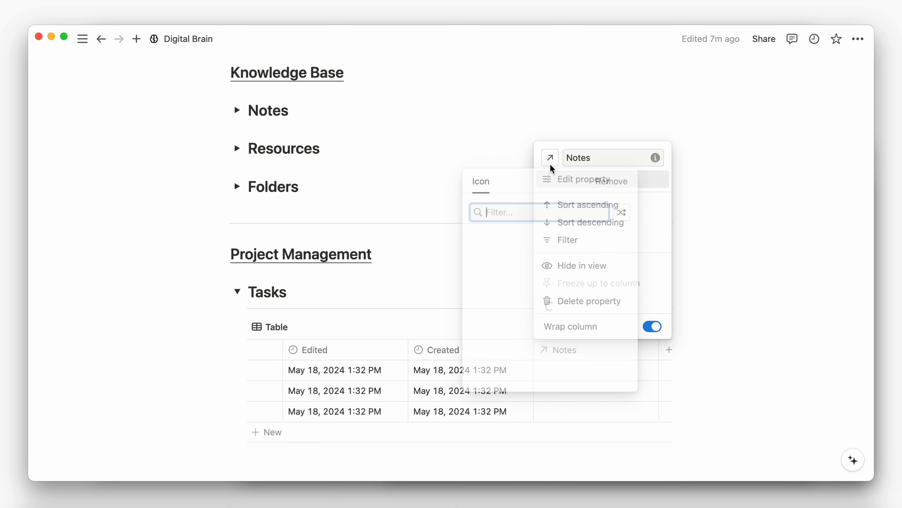
pyautogui.click(561, 259)
pyautogui.press('Escape')
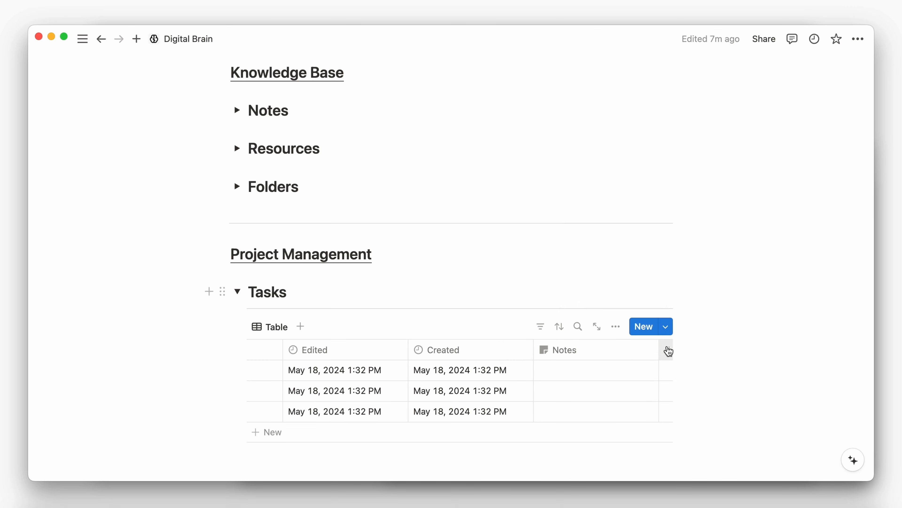
# Step: Add a Relation property from Tasks to the Resources database, with the related property shown on Resources
pyautogui.click(669, 350)
pyautogui.write('rela')
pyautogui.press('Return')
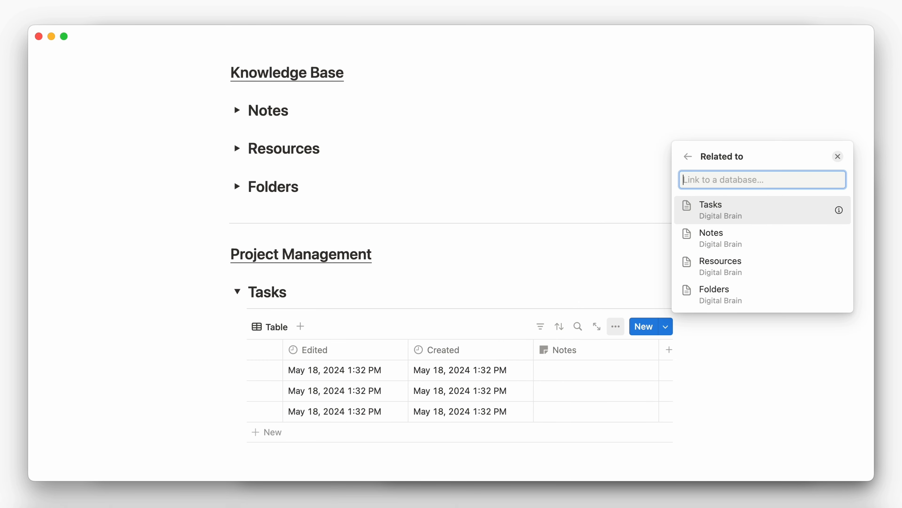
pyautogui.click(727, 265)
pyautogui.click(833, 158)
pyautogui.click(797, 184)
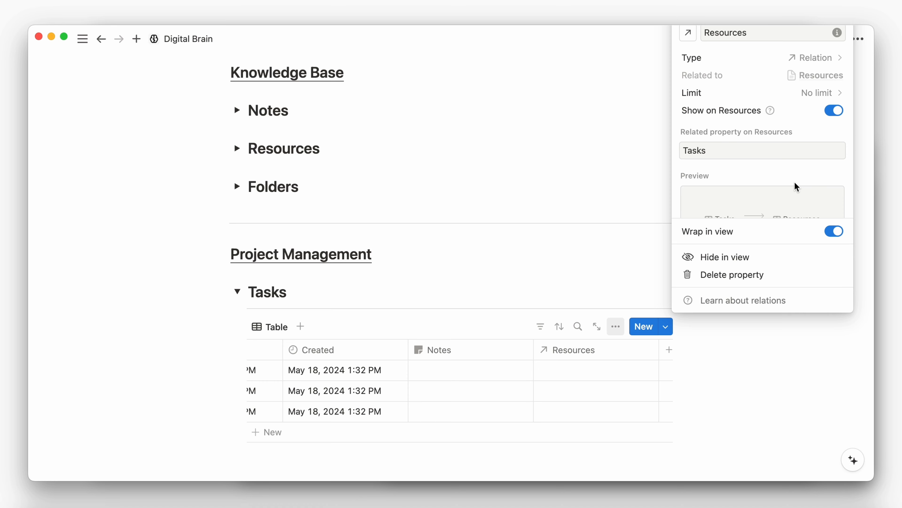
# Step: Give the Resources relation property in the Tasks table a chain link icon
pyautogui.click(593, 356)
pyautogui.click(550, 157)
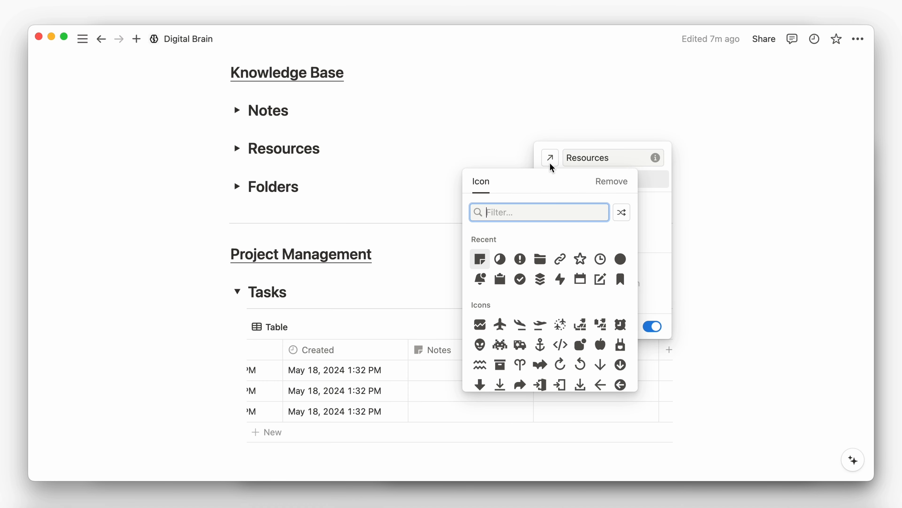
pyautogui.click(561, 258)
pyautogui.click(569, 366)
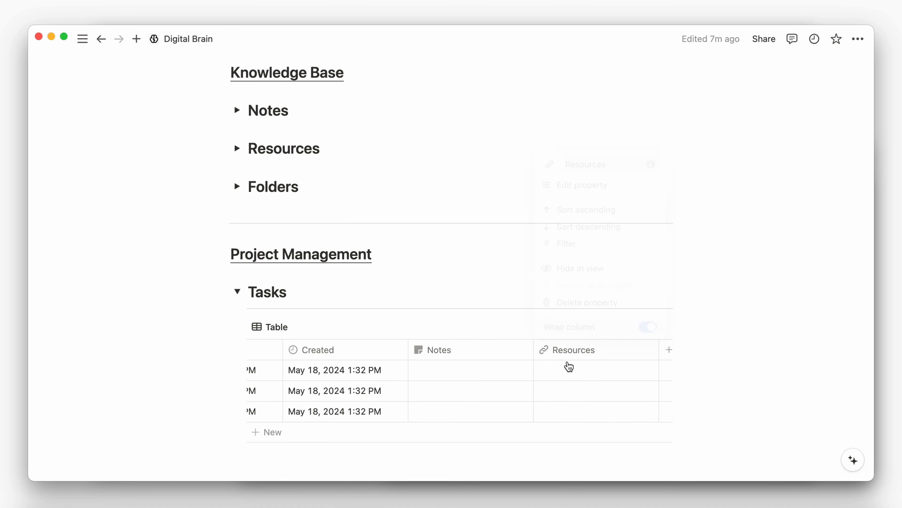
# Step: Rename the Tasks table view as Drafts and give it the pencil-in-square icon
pyautogui.click(274, 328)
pyautogui.click(289, 351)
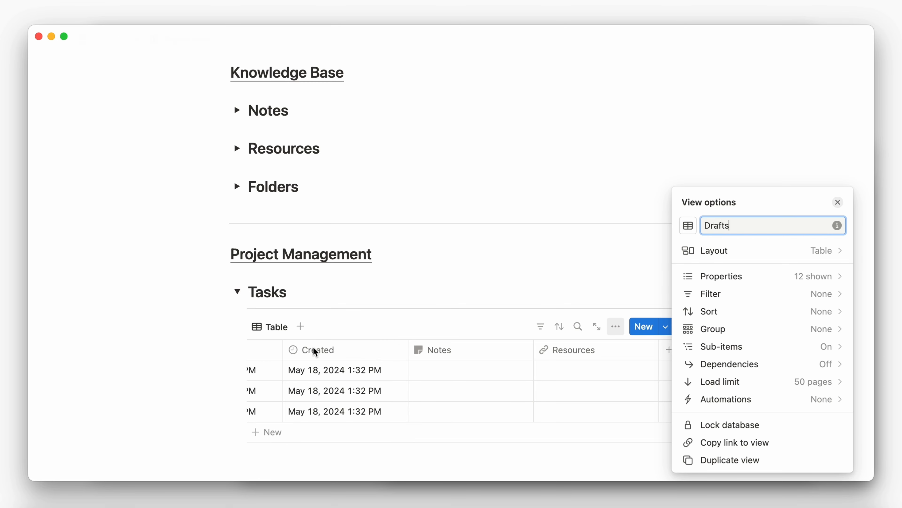
pyautogui.click(688, 225)
pyautogui.write('penc')
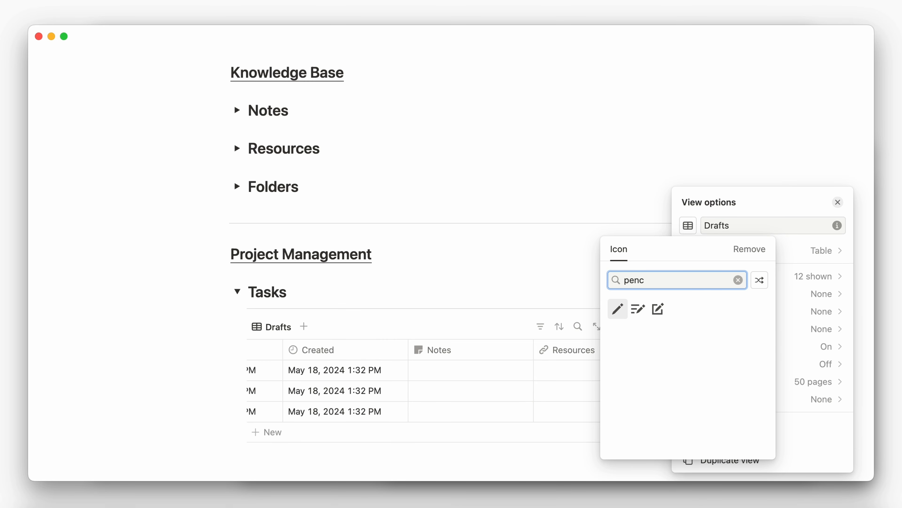
pyautogui.click(658, 309)
pyautogui.click(616, 328)
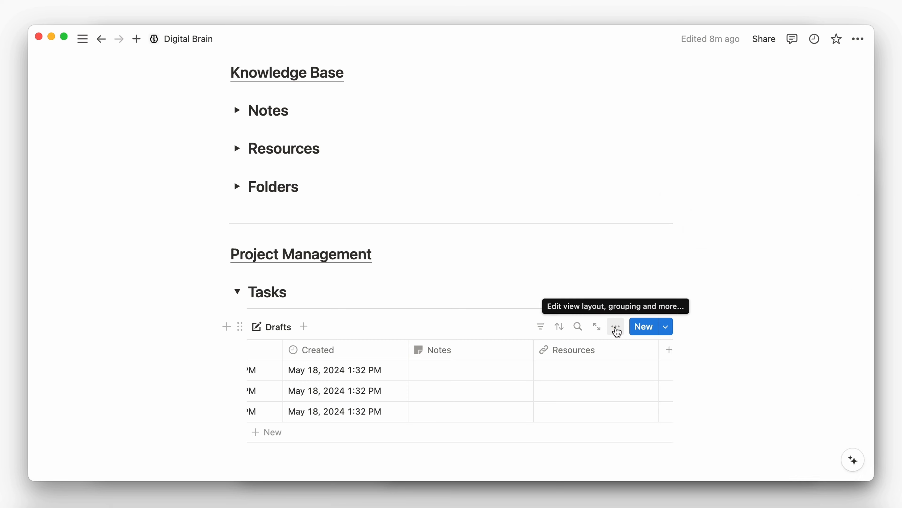
# Step: Change the layout of the Drafts view to List
pyautogui.click(618, 327)
pyautogui.click(718, 251)
pyautogui.click(761, 178)
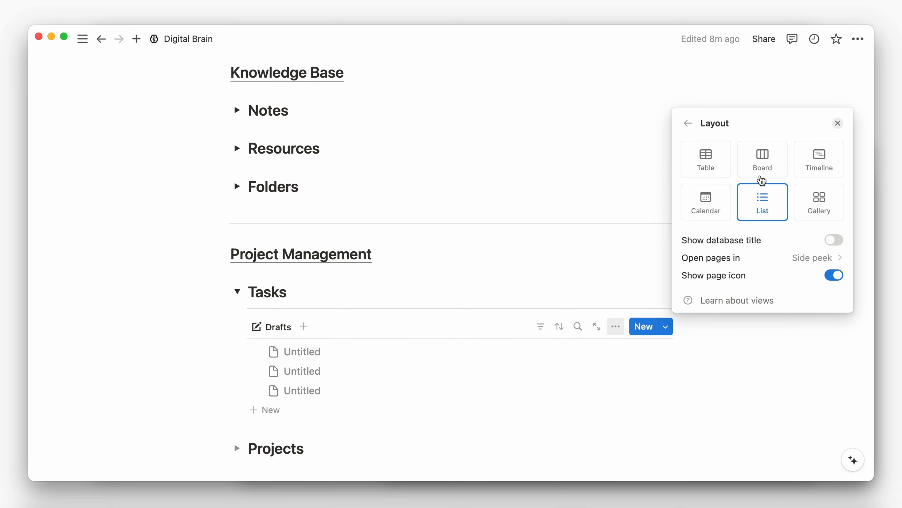
pyautogui.click(630, 286)
# Step: Show the Publish and Archive properties in the Drafts view
pyautogui.click(616, 327)
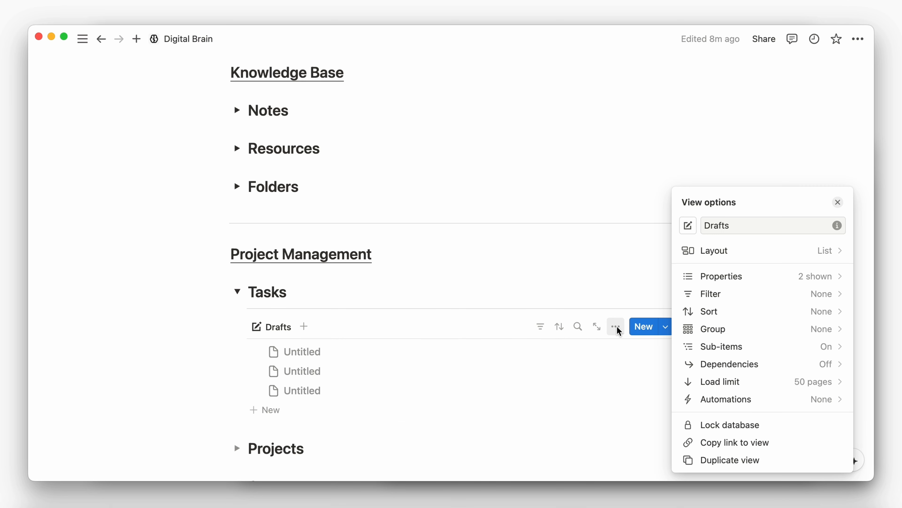
pyautogui.click(685, 279)
pyautogui.click(824, 421)
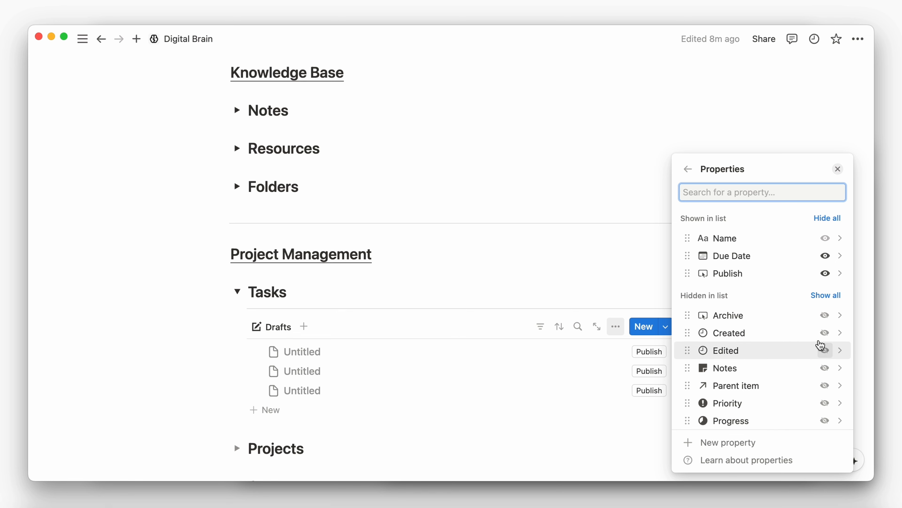
pyautogui.click(826, 318)
pyautogui.click(630, 290)
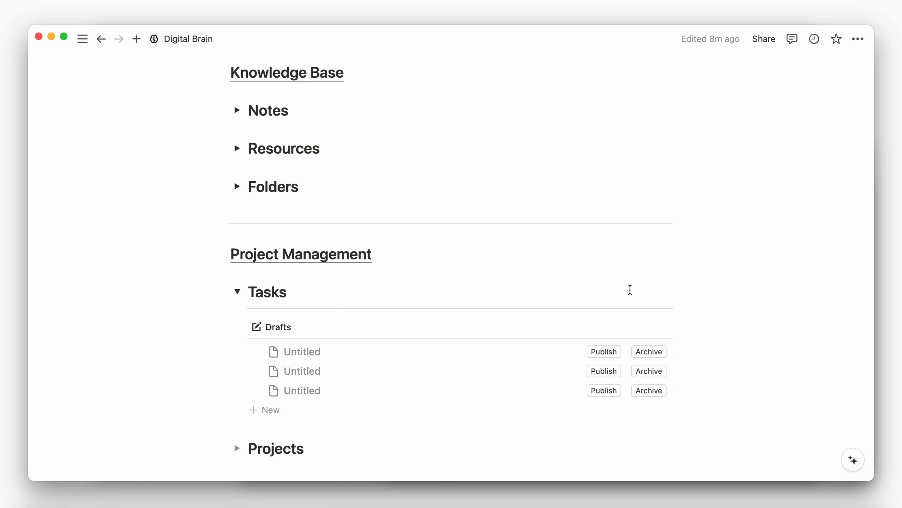
# Step: Duplicate the Drafts view, name the copy Active and give it a lightning bolt icon
pyautogui.click(277, 335)
pyautogui.click(284, 435)
pyautogui.write('Active')
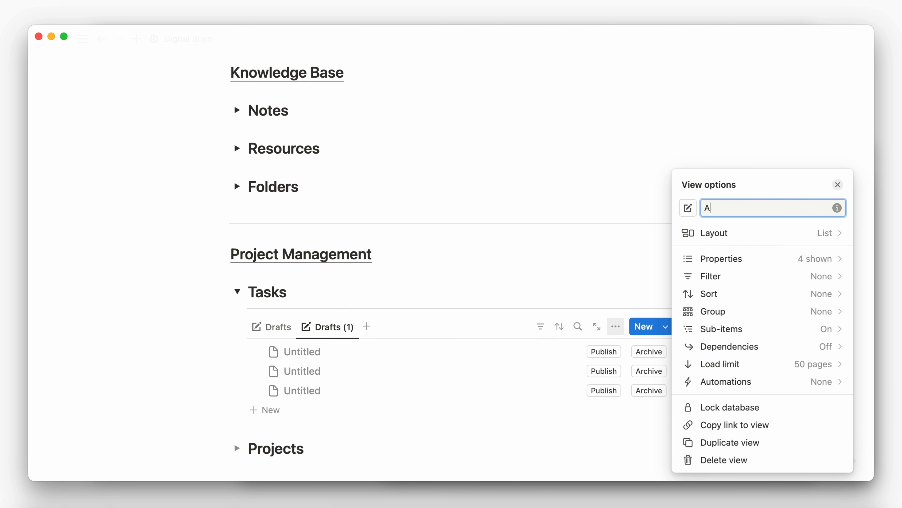
pyautogui.click(681, 208)
pyautogui.write('light')
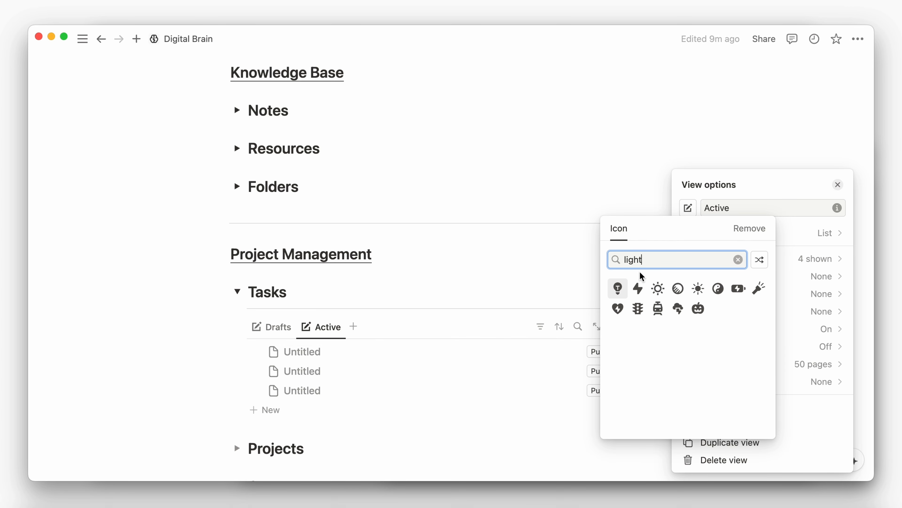
pyautogui.click(638, 288)
# Step: Add a Formula property named Due Status to the Tasks database from the Active view
pyautogui.scroll(-1, 637, 281)
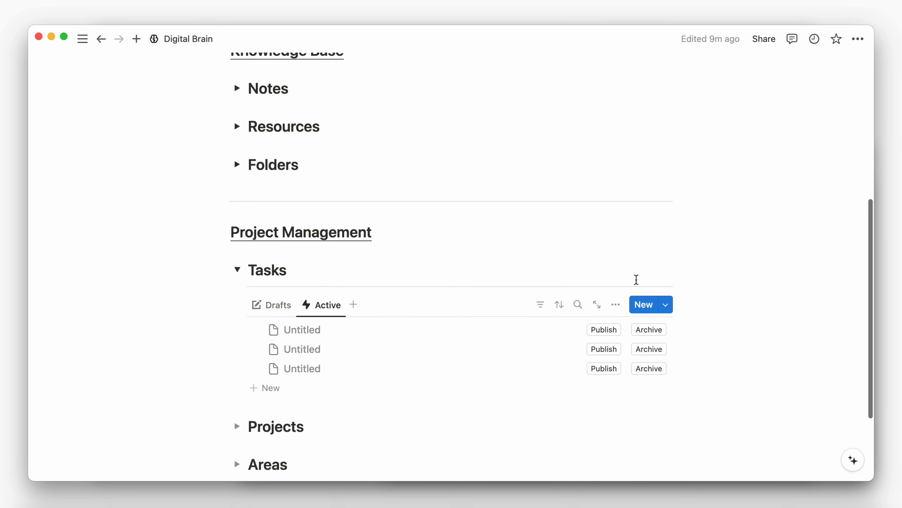
pyautogui.click(618, 304)
pyautogui.click(707, 258)
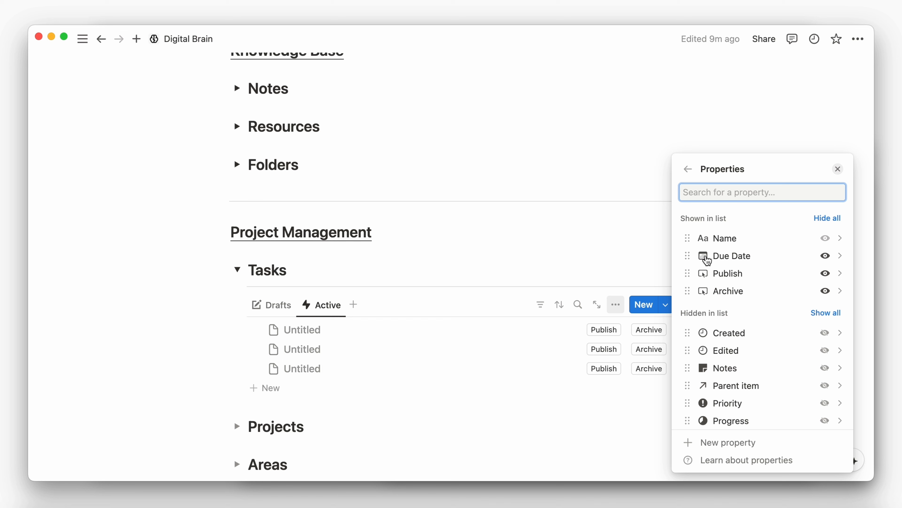
pyautogui.click(707, 442)
pyautogui.write('for')
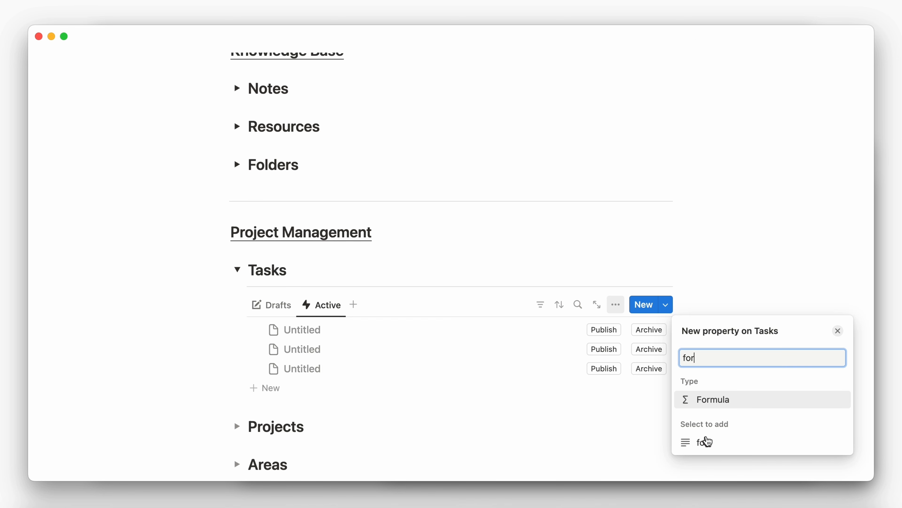
pyautogui.click(732, 404)
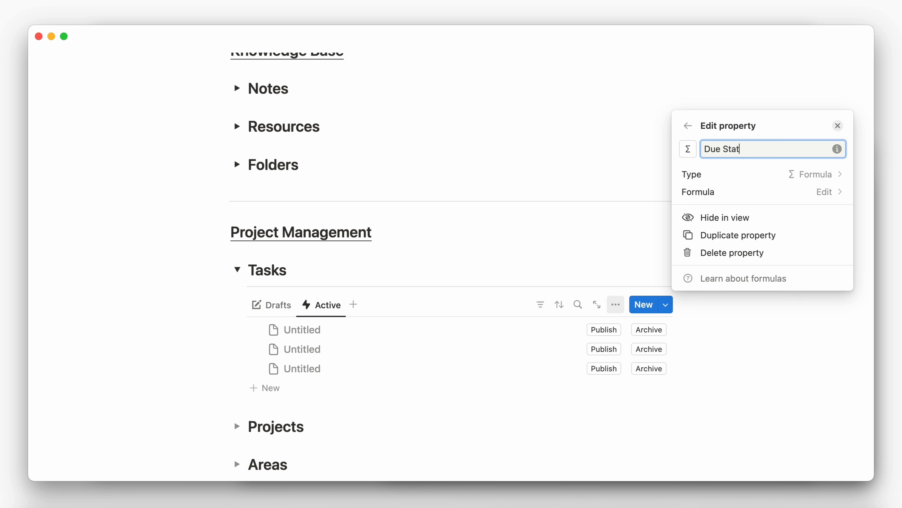
# Step: Start the Due Status formula with an if() returning "Overdue" when dateBetween(Due Date,now(),"days")<0 and Status!="Complete"
pyautogui.click(775, 192)
pyautogui.write('if')
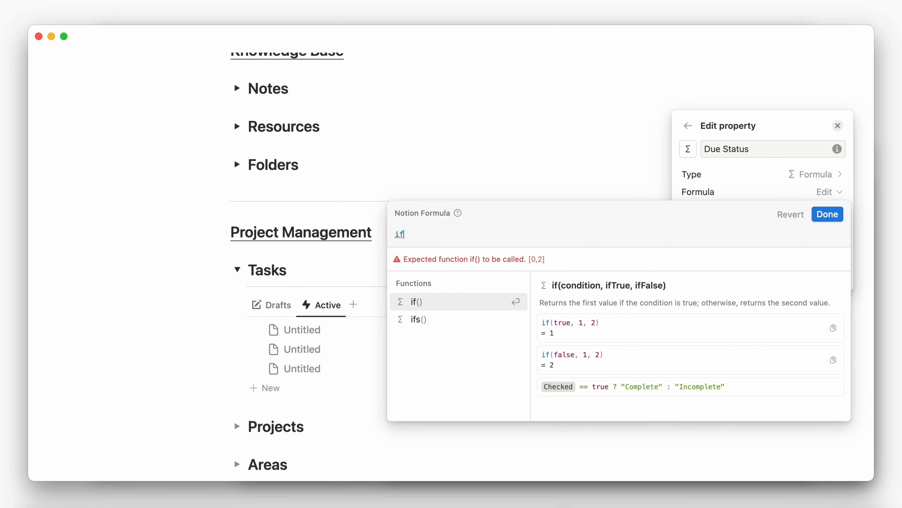
pyautogui.write('((dateBetween(Due Date,now(),"days"')
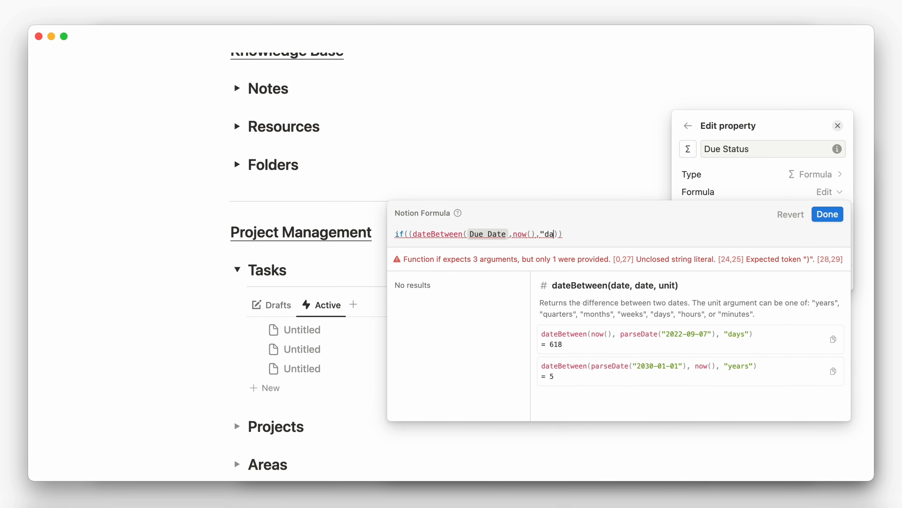
pyautogui.write(')<0) and (Status!="C')
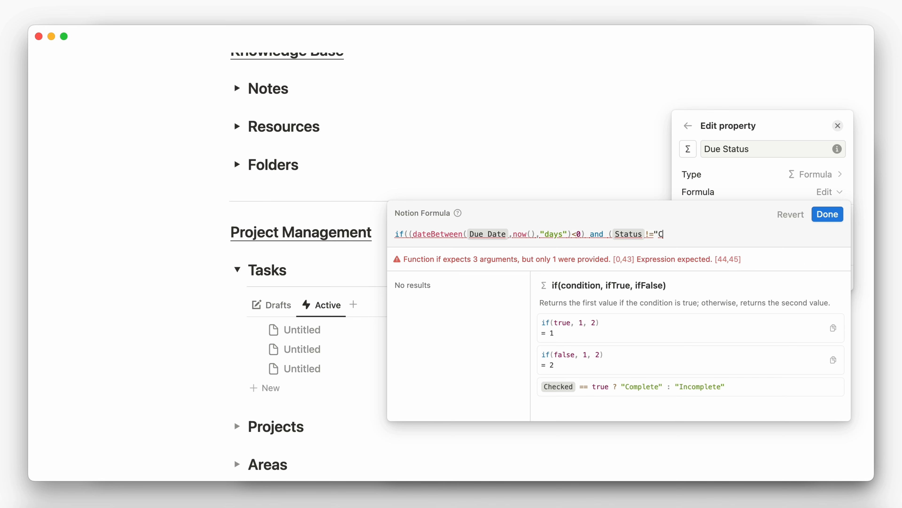
pyautogui.write('omplete"), "Overdue",')
# Step: Add a nested if() on a new line returning "Due Today" when Due Date and now(), both parsed from "YYYY-MM-DD" format, are equal
pyautogui.hotkey('shift', 'Return')
pyautogui.write('if((parseDate(forma')
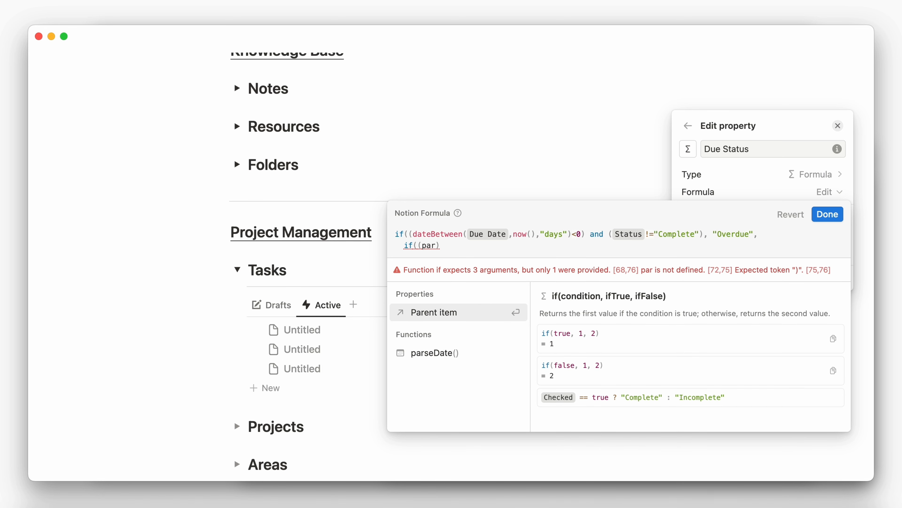
pyautogui.press('Return')
pyautogui.press('Return')
pyautogui.write(',"YYYY-')
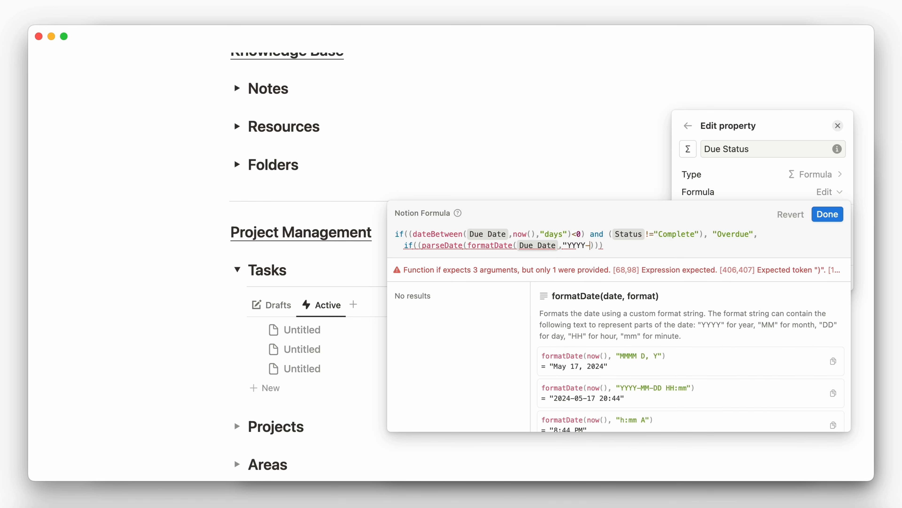
pyautogui.write('MM-DD"))) == (parseDate(formatDate(now(),')
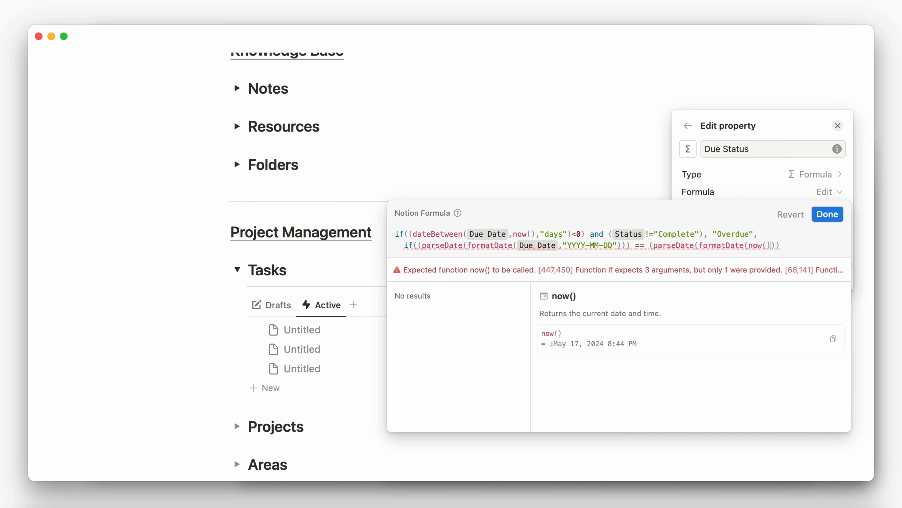
pyautogui.write('"YYYY-MM-DD"))), "Due Today",')
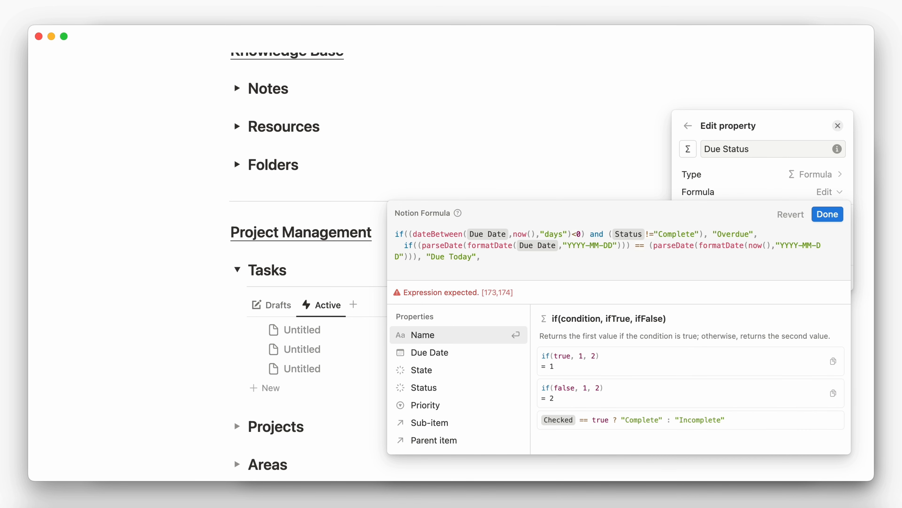
# Step: Add a third nested if() returning "Upcoming" when dateBetween(Due Date,now(),"days")>=0, otherwise an empty string, and close all the brackets
pyautogui.hotkey('shift', 'Return')
pyautogui.write('if((dateBetween(Due Date,now(),"days")')
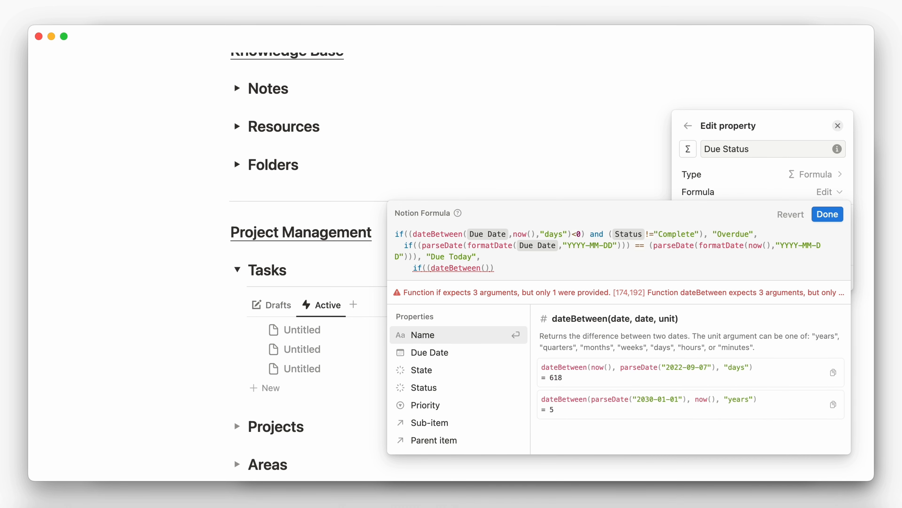
pyautogui.write('>=0)')
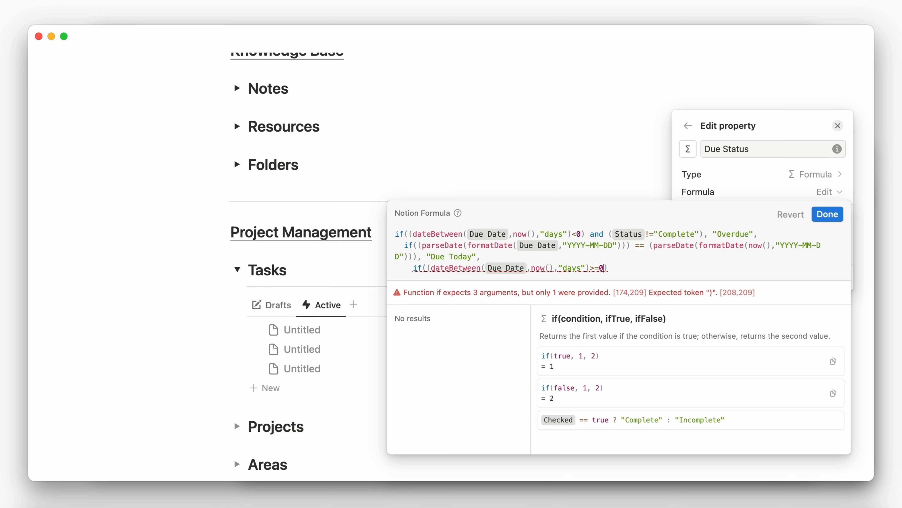
pyautogui.write(', "Upcoming"')
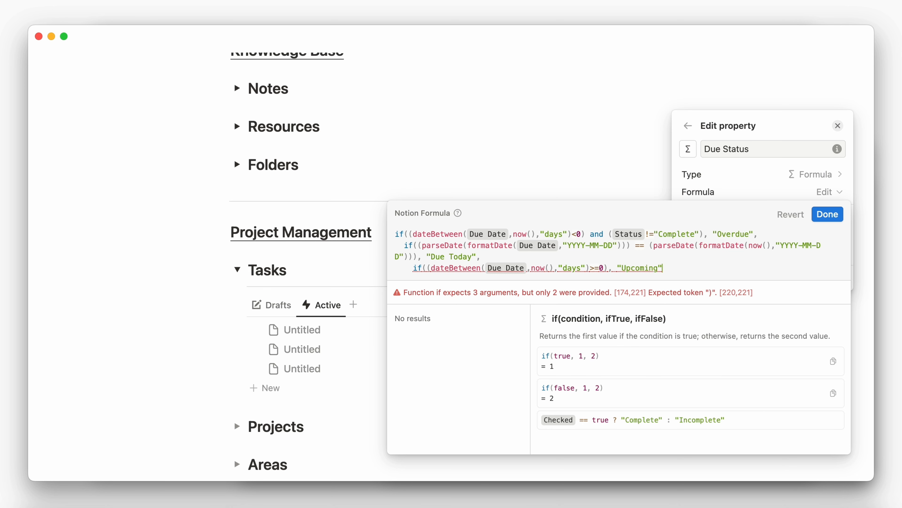
pyautogui.write(',""))')
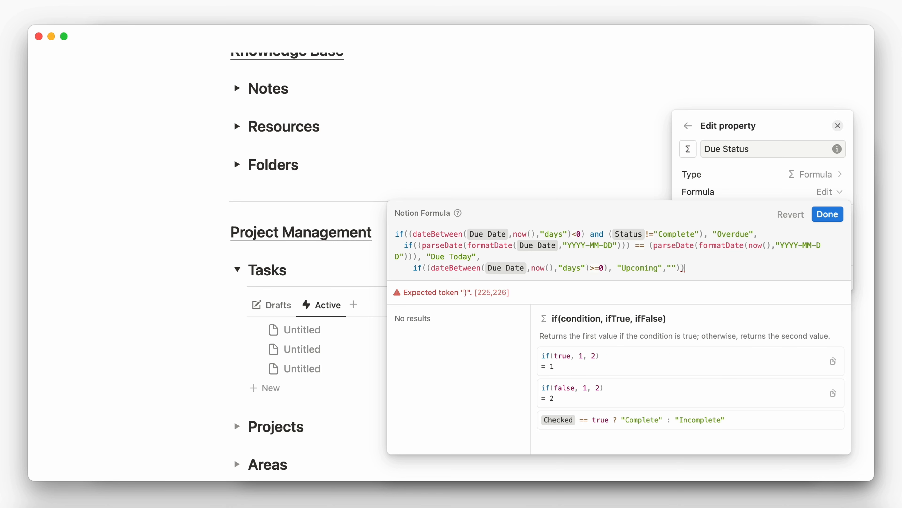
pyautogui.write(')')
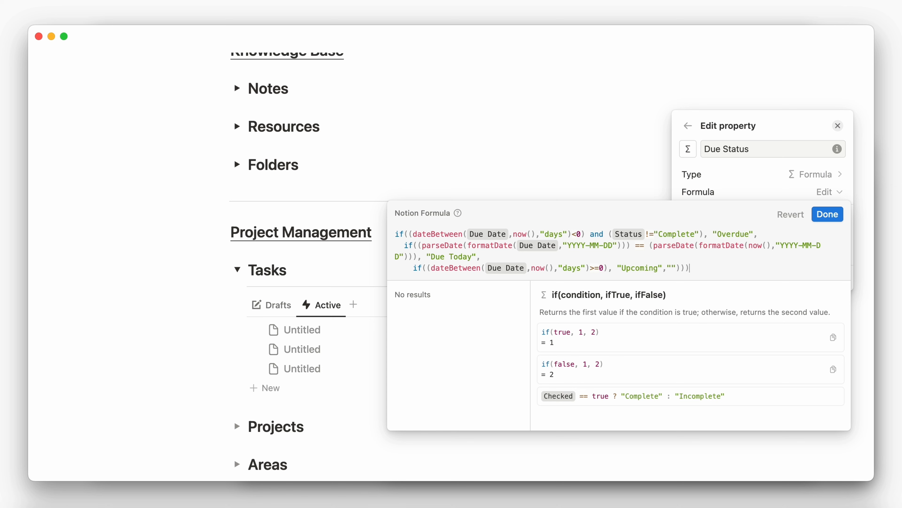
# Step: Prefix the formula's result texts with circle emojis: 🔴 for Overdue, 🟡 for Due Today and 🟢 for Upcoming
pyautogui.click(717, 234)
pyautogui.write('🔴')
pyautogui.click(431, 257)
pyautogui.write('🟡')
pyautogui.click(622, 269)
pyautogui.write('🟢')
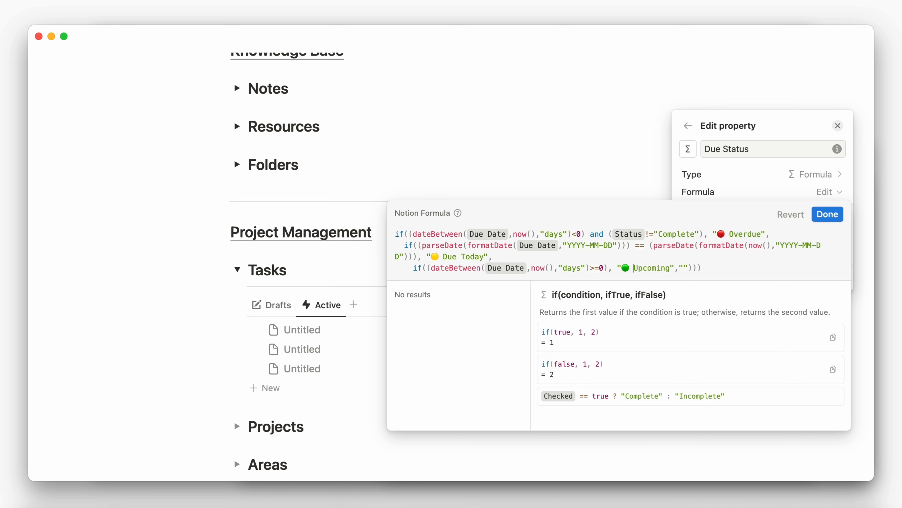
# Step: Finish the Due Status formula and group the Active view by Due Status
pyautogui.click(823, 217)
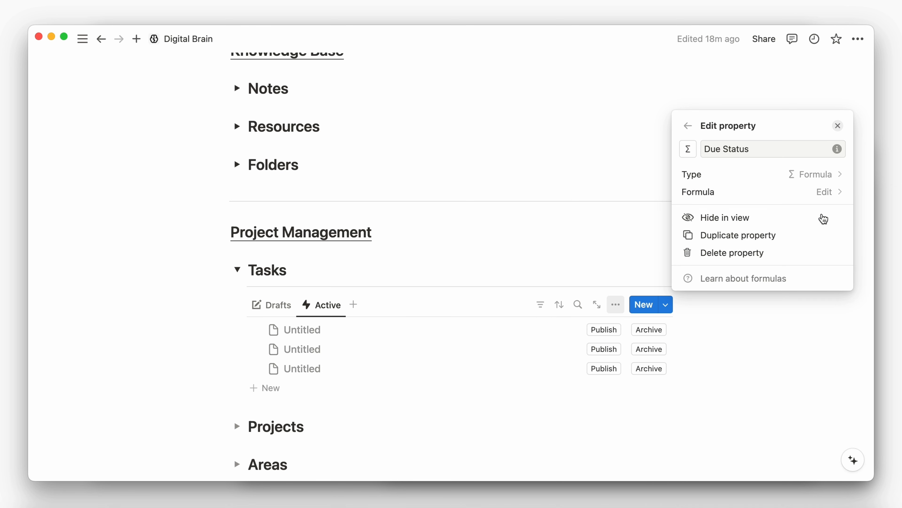
pyautogui.click(743, 336)
pyautogui.click(616, 305)
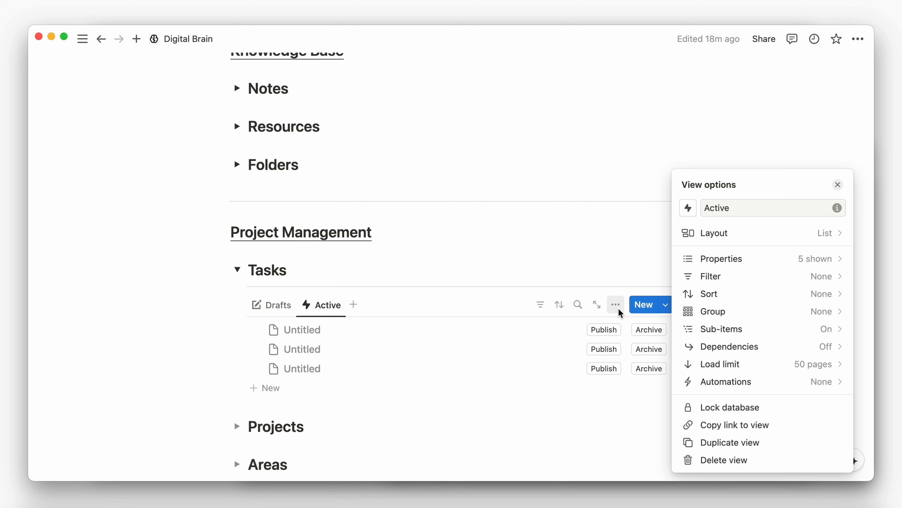
pyautogui.click(701, 312)
pyautogui.click(717, 373)
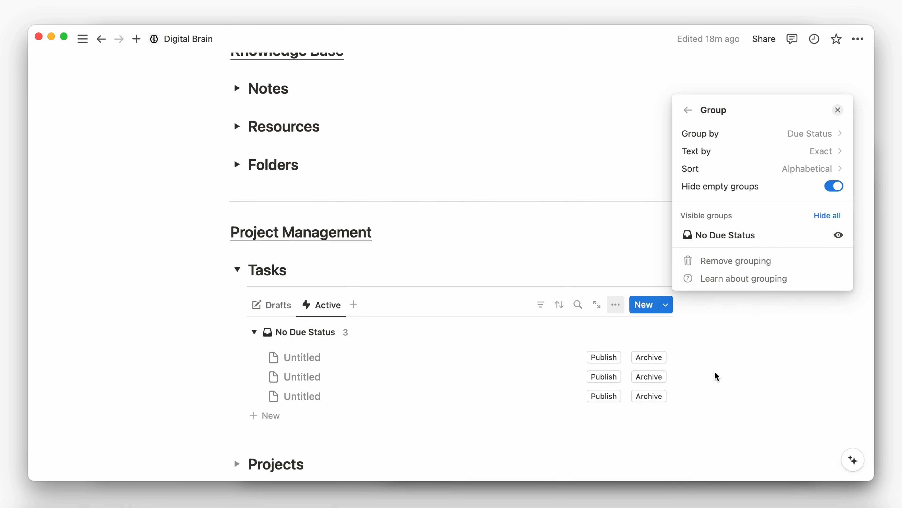
pyautogui.click(717, 385)
# Step: Set the due dates of the three untitled tasks to May 17, May 18 and May 19, 2024
pyautogui.click(345, 358)
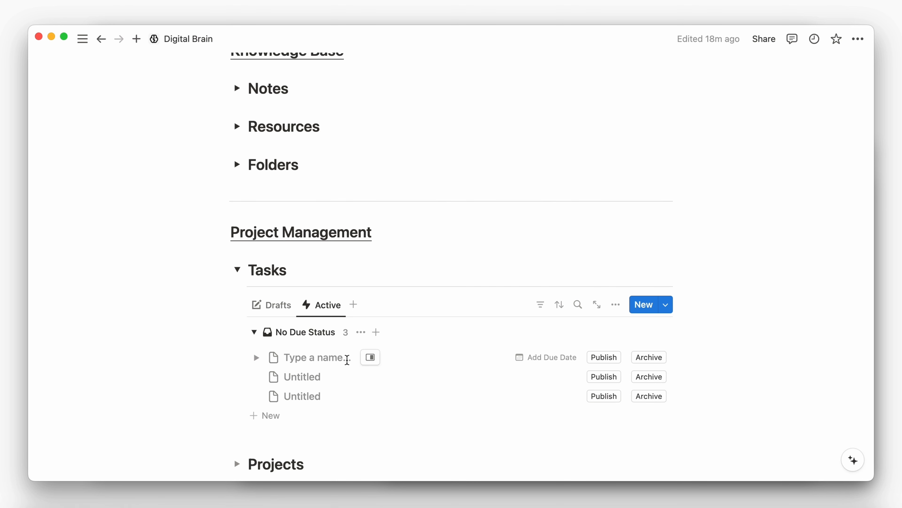
pyautogui.click(537, 358)
pyautogui.click(634, 251)
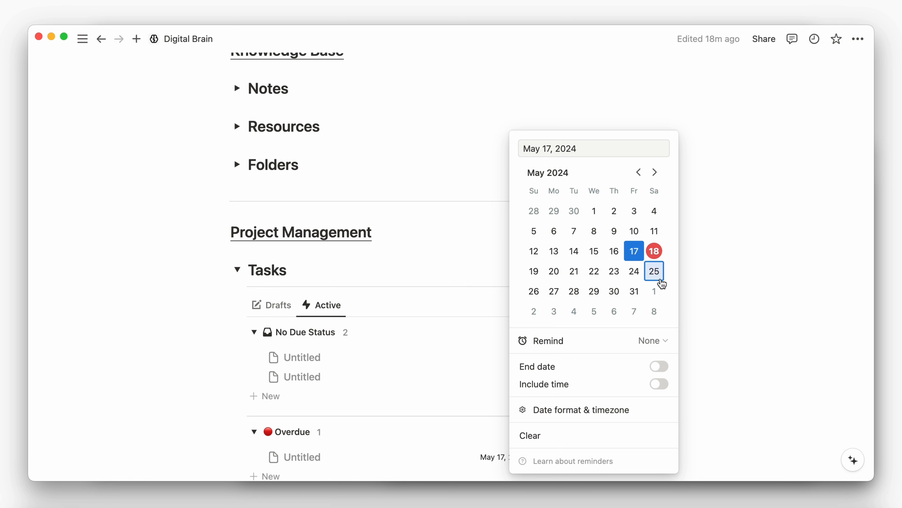
pyautogui.click(693, 313)
pyautogui.click(335, 358)
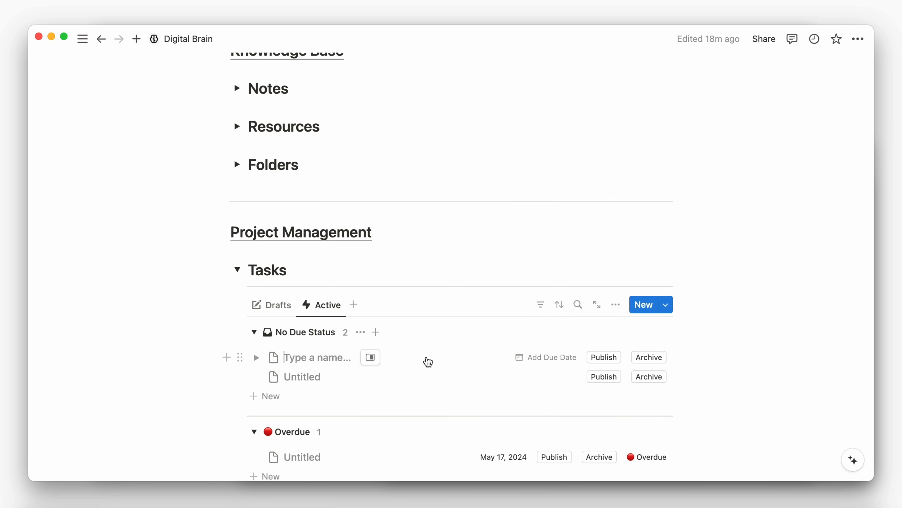
pyautogui.click(539, 358)
pyautogui.click(725, 307)
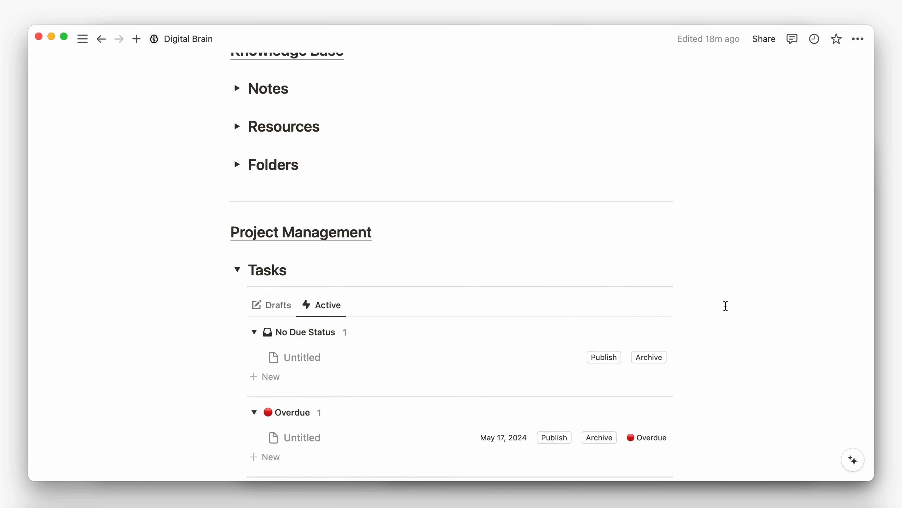
pyautogui.scroll(-3, 726, 307)
pyautogui.click(340, 284)
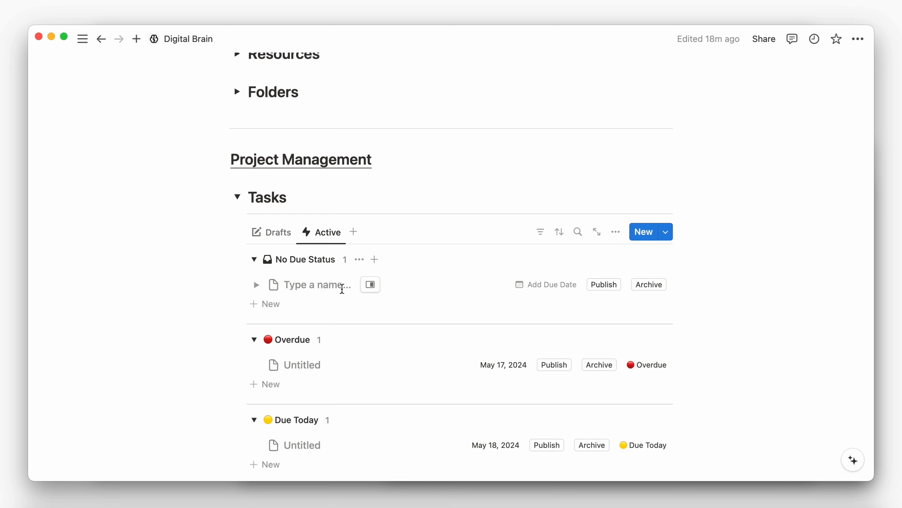
pyautogui.click(531, 291)
pyautogui.click(534, 271)
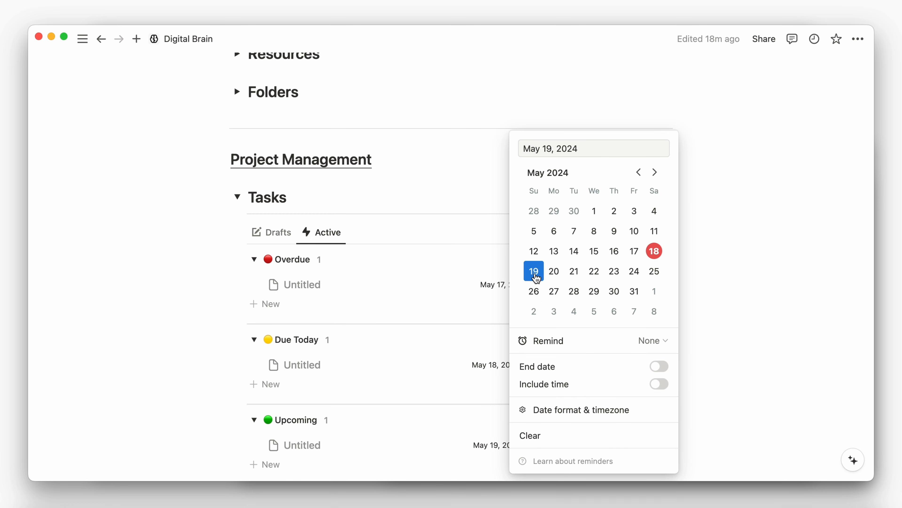
pyautogui.click(747, 283)
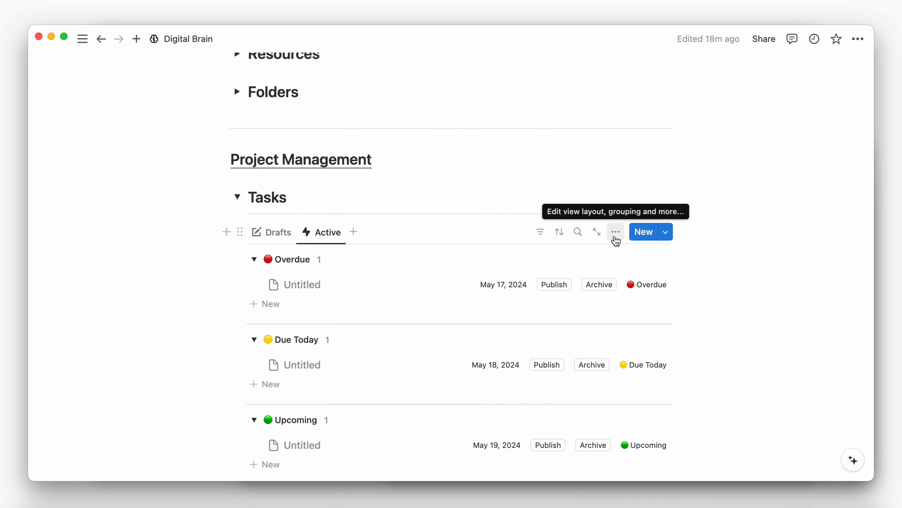
# Step: Keep empty groups visible in the Active view and hide the No Due Status group
pyautogui.click(615, 231)
pyautogui.click(699, 312)
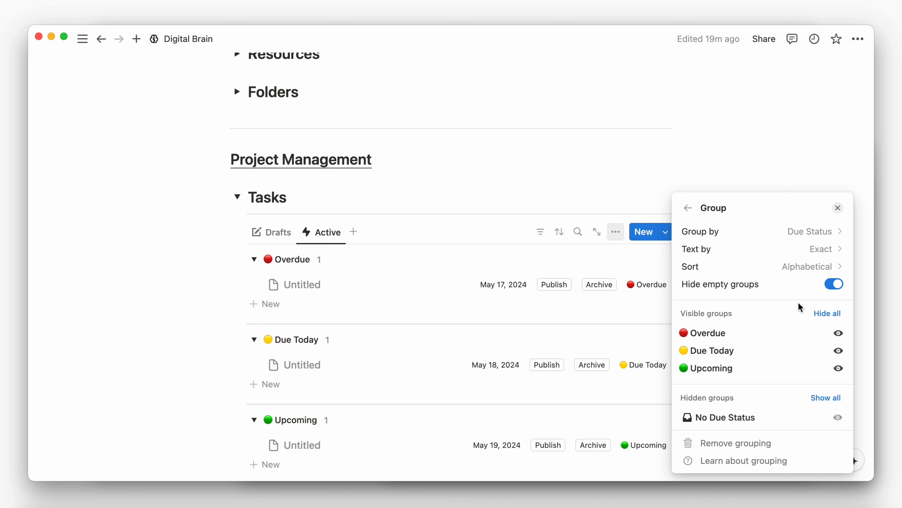
pyautogui.click(836, 284)
pyautogui.click(839, 364)
pyautogui.click(688, 189)
# Step: Delete the three untitled tasks from the Overdue, Due Today and Upcoming groups
pyautogui.scroll(-2, 692, 249)
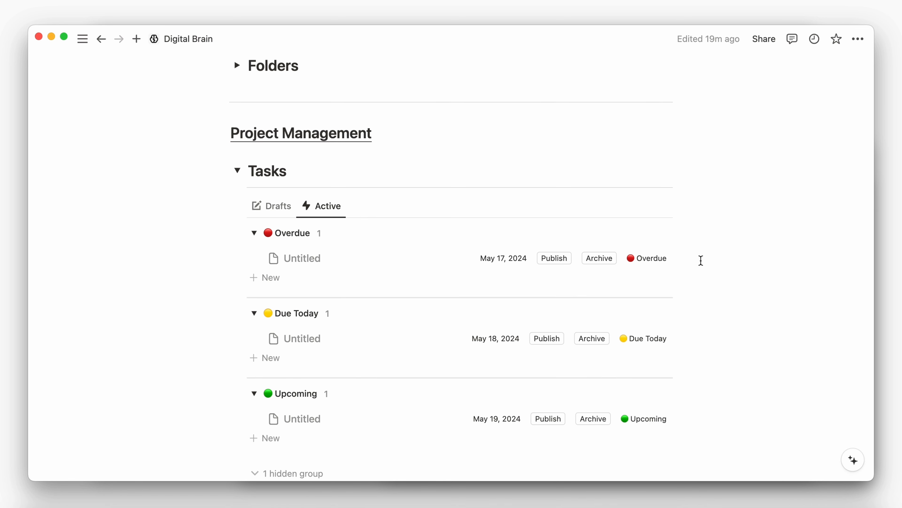
pyautogui.press('BackSpace')
pyautogui.click(679, 318)
pyautogui.press('BackSpace')
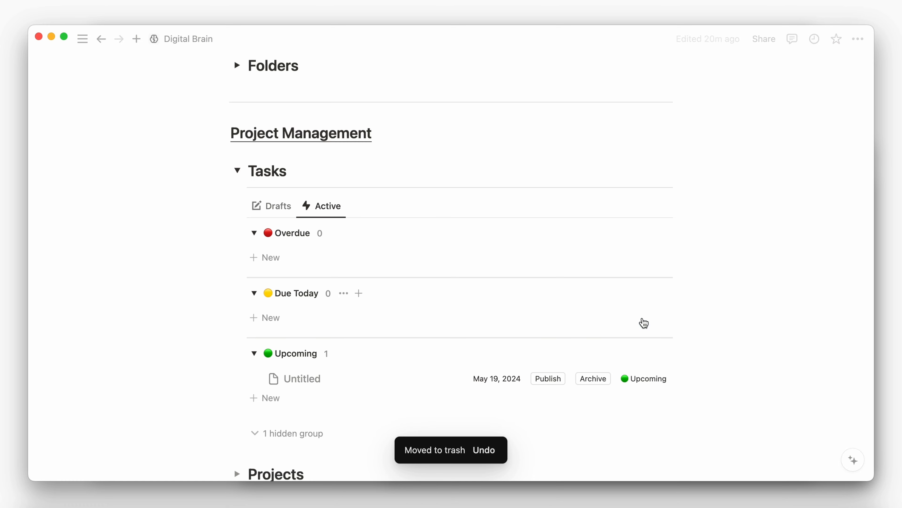
pyautogui.click(667, 383)
pyautogui.press('BackSpace')
# Step: Collapse the Upcoming, Due Today and Overdue groups in the Active view
pyautogui.click(254, 353)
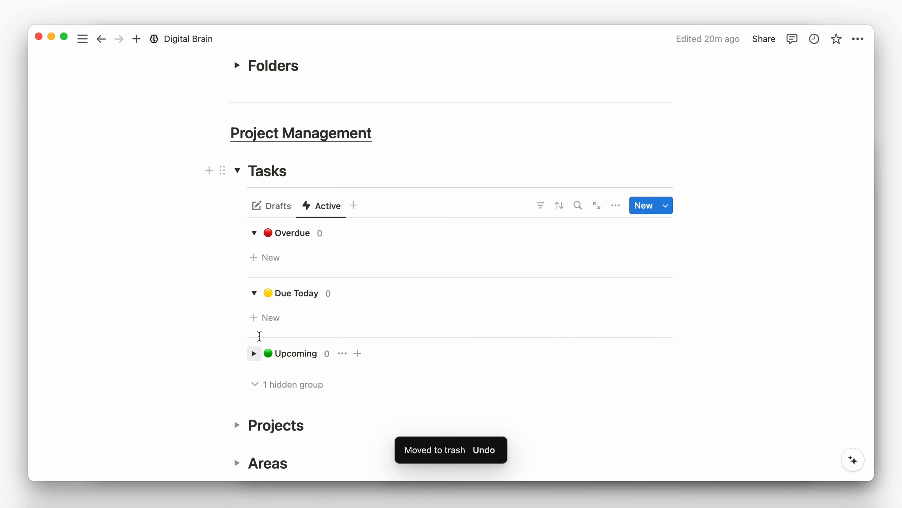
pyautogui.click(254, 293)
pyautogui.click(254, 233)
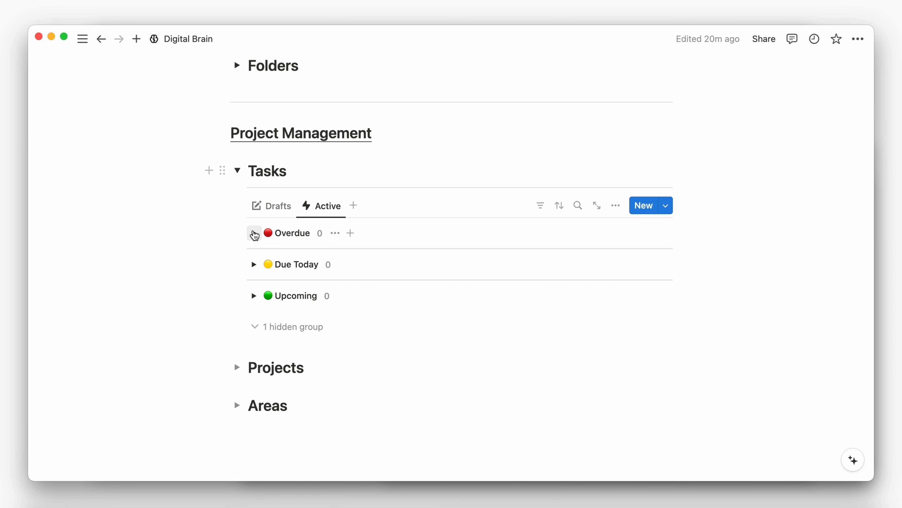
# Step: In the Active view, hide the Due Status and Publish properties, show Status, and place it between Due Date and Archive
pyautogui.click(615, 206)
pyautogui.click(695, 258)
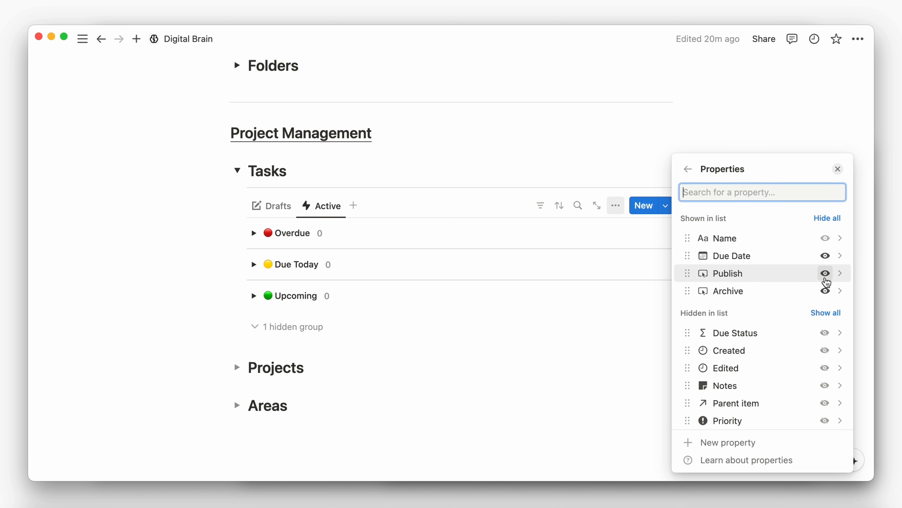
pyautogui.click(825, 273)
pyautogui.scroll(-3, 806, 355)
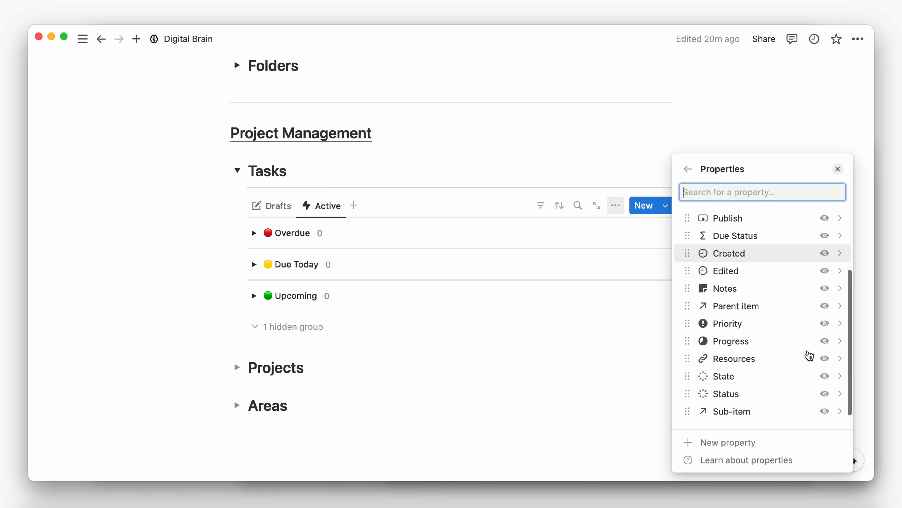
pyautogui.click(822, 394)
pyautogui.moveTo(687, 290); pyautogui.dragTo(686, 274)
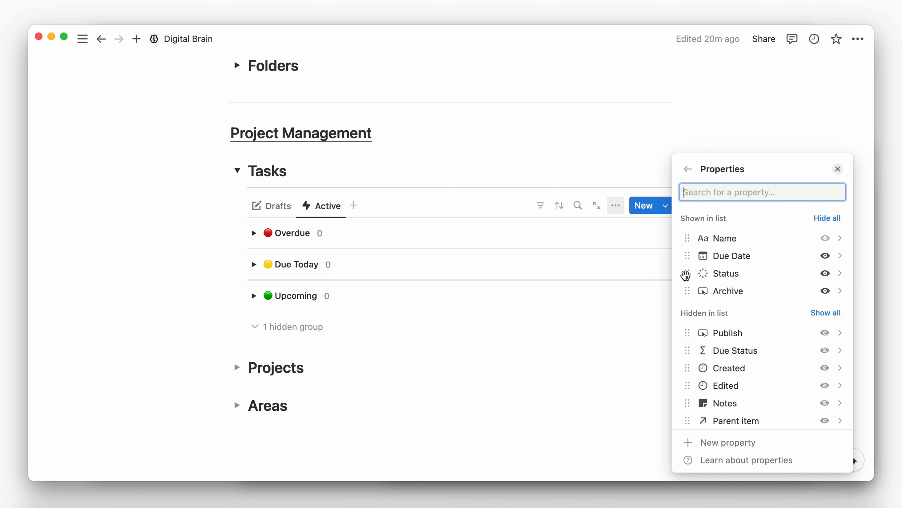
# Step: Show the Progress property in the Active view and move it ahead of Due Date
pyautogui.scroll(-3, 727, 385)
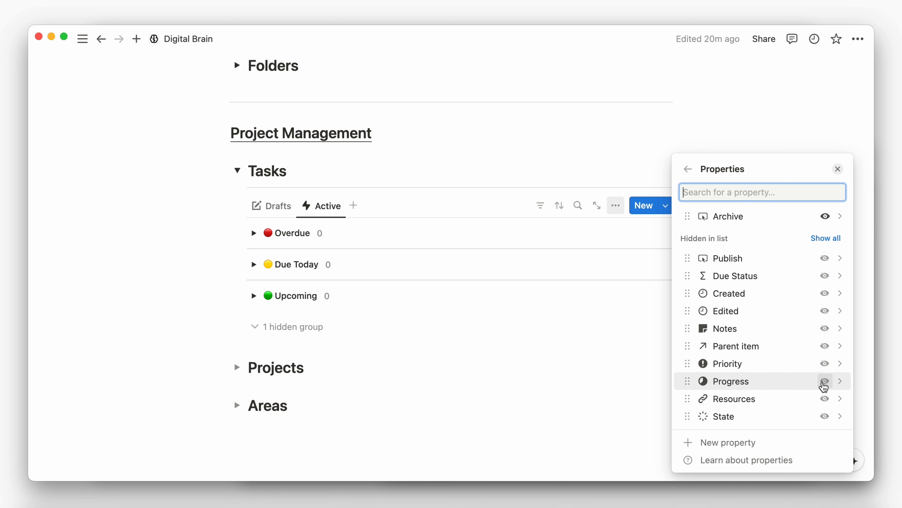
pyautogui.click(824, 382)
pyautogui.scroll(3, 739, 348)
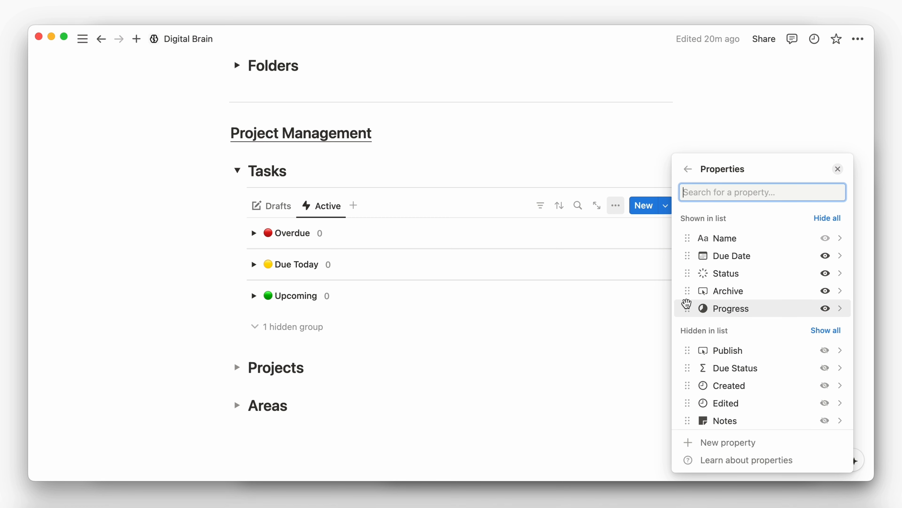
pyautogui.moveTo(687, 308); pyautogui.dragTo(685, 258)
pyautogui.click(535, 172)
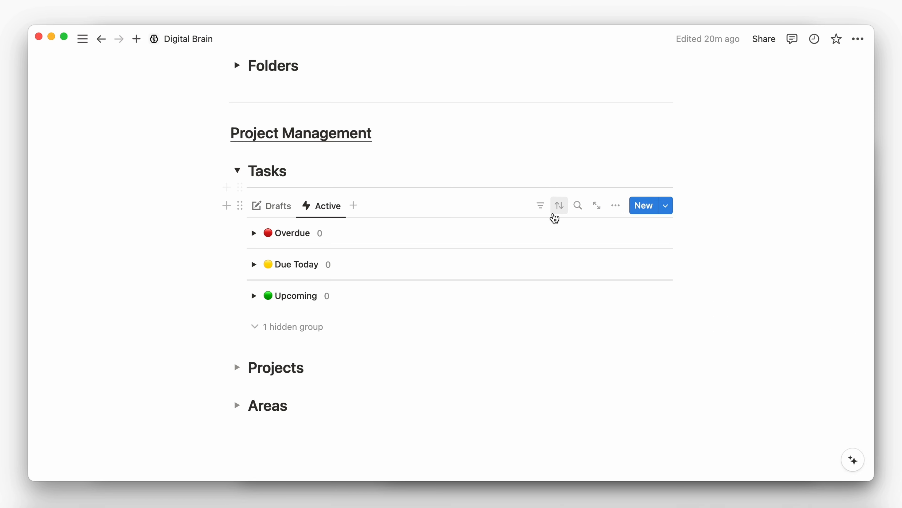
# Step: Filter the Active view to tasks whose State is Active and whose Status is To-do or In progress
pyautogui.click(541, 205)
pyautogui.click(499, 421)
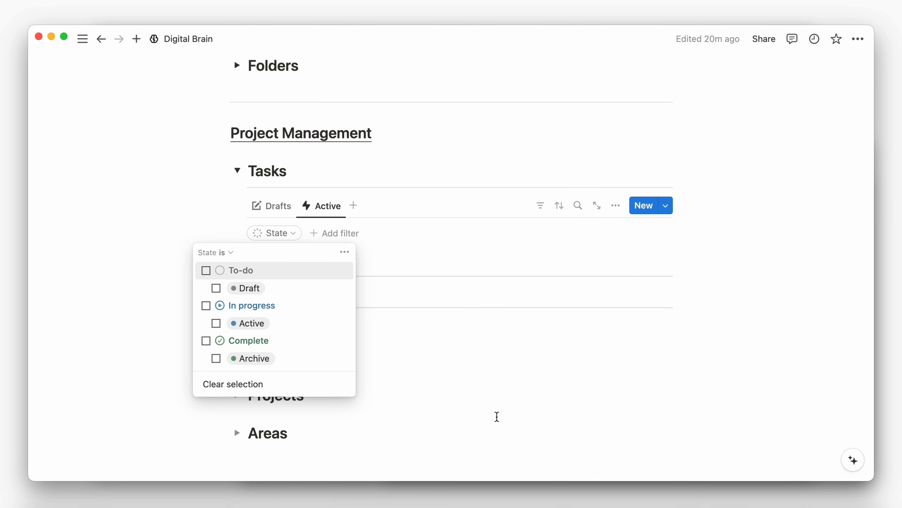
pyautogui.click(312, 326)
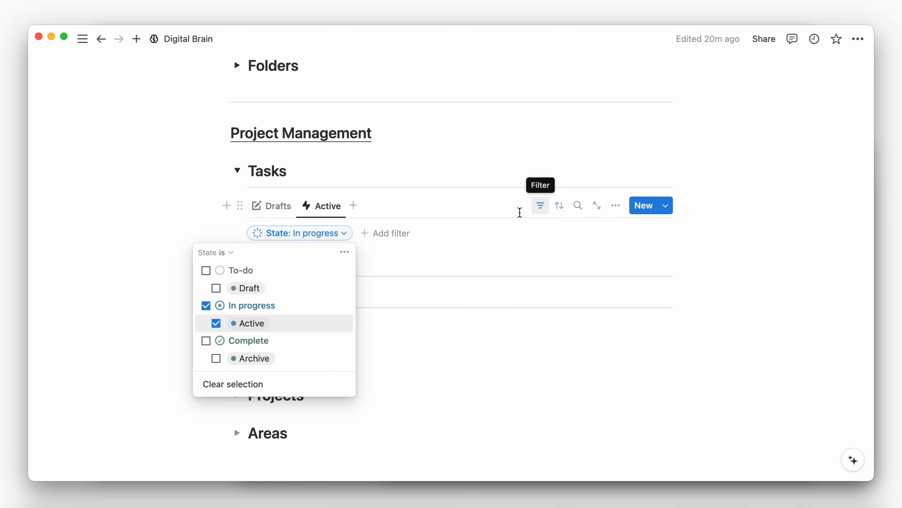
pyautogui.click(397, 234)
pyautogui.click(360, 432)
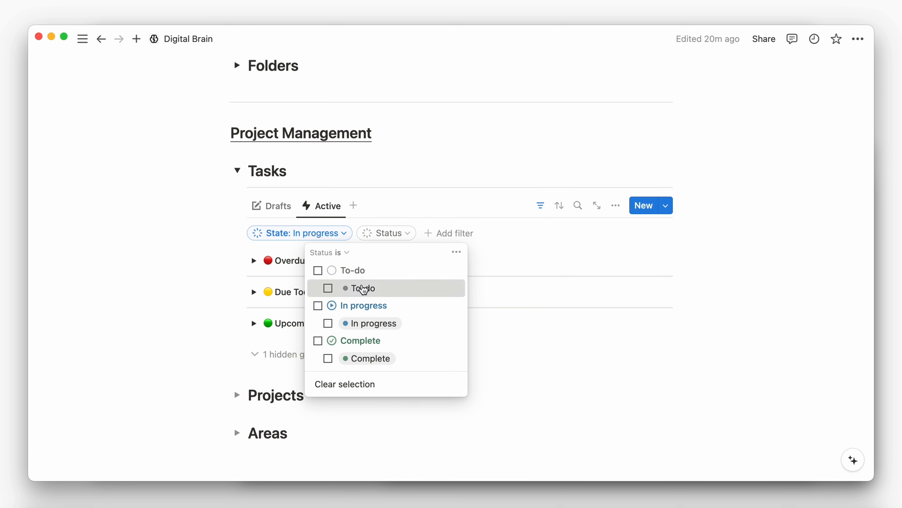
pyautogui.click(362, 288)
pyautogui.click(368, 323)
pyautogui.click(734, 258)
# Step: Sort the Active view by Due Date ascending, add a second sort property, and collapse the filter and sort bar
pyautogui.click(560, 206)
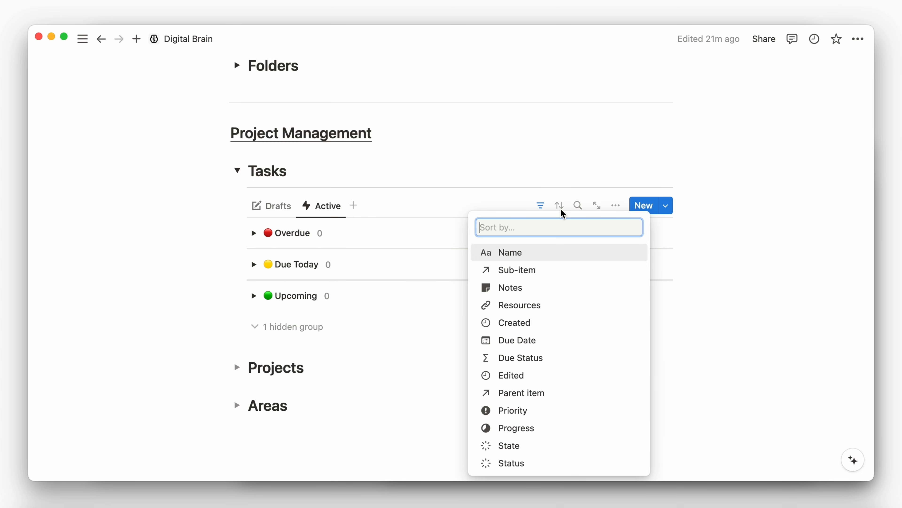
pyautogui.click(532, 340)
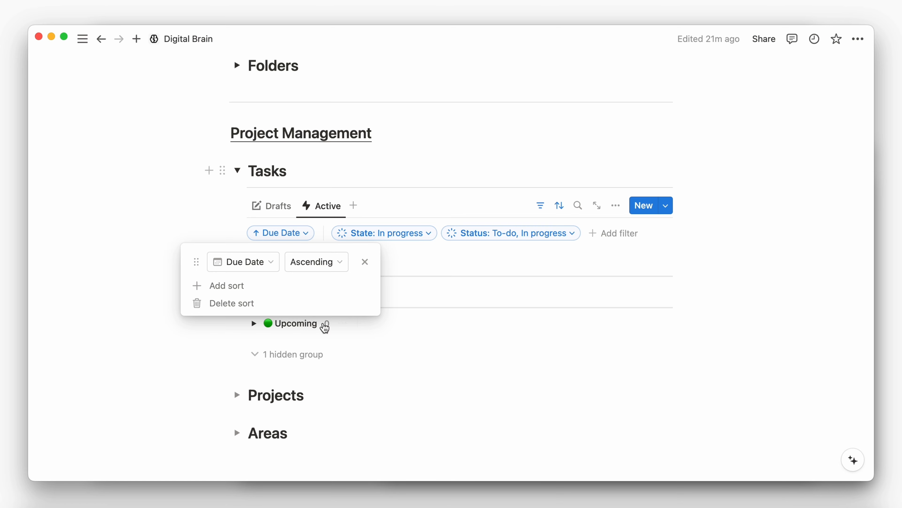
pyautogui.click(231, 286)
pyautogui.scroll(-3, 238, 270)
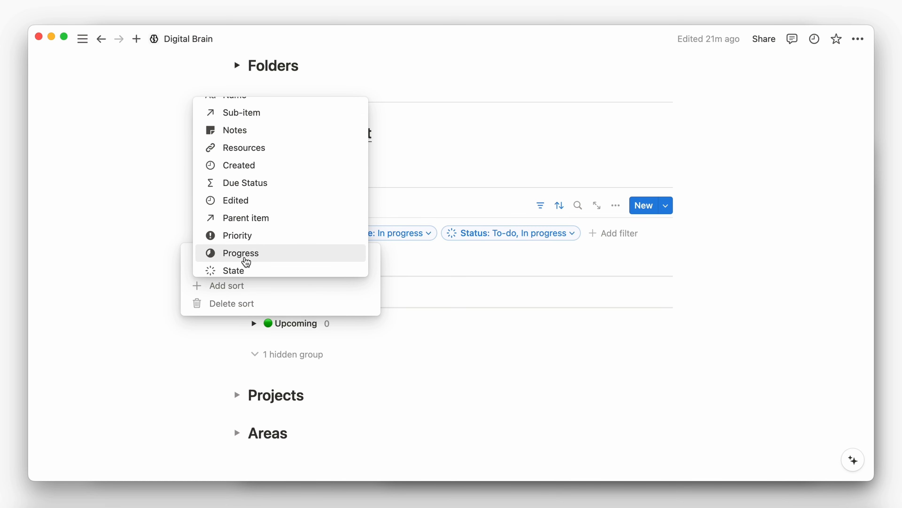
pyautogui.click(244, 266)
pyautogui.click(139, 322)
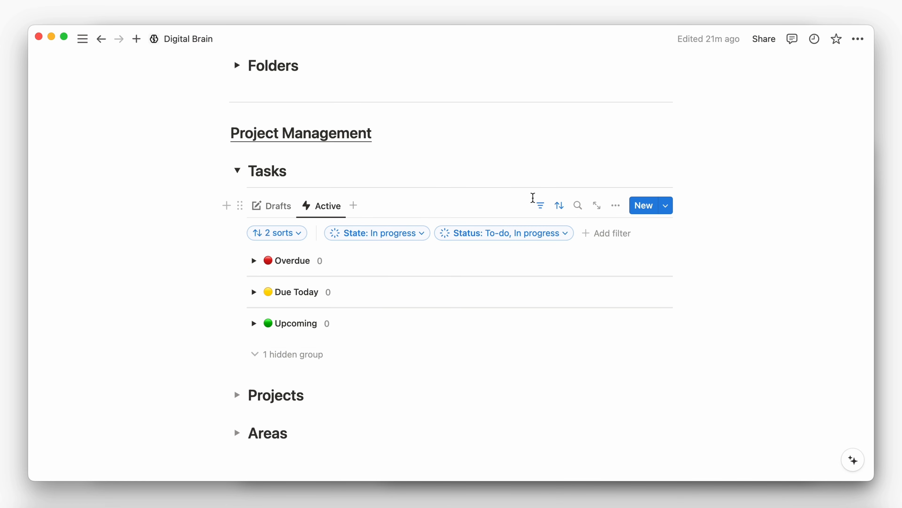
pyautogui.click(541, 206)
# Step: Add a Tasks view named Calendar with the Calendar layout and a calendar icon
pyautogui.click(359, 213)
pyautogui.write('Calendar')
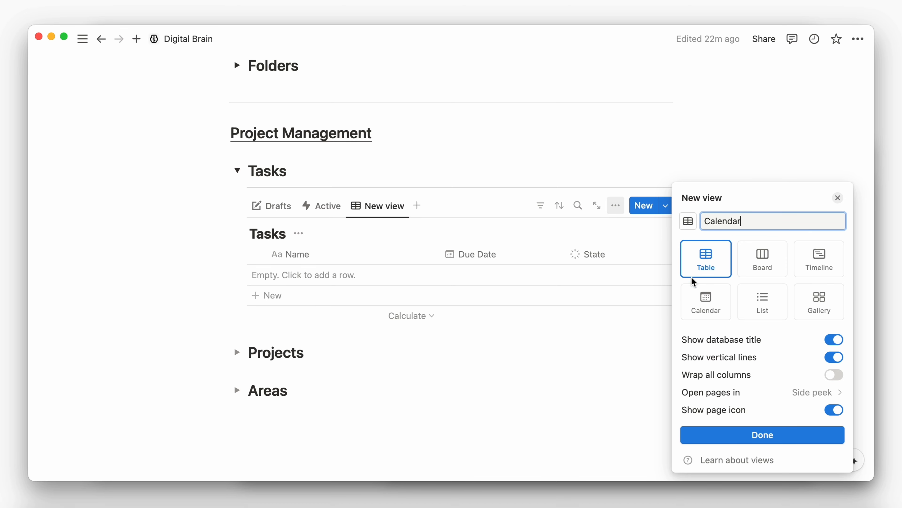
pyautogui.click(693, 288)
pyautogui.click(689, 204)
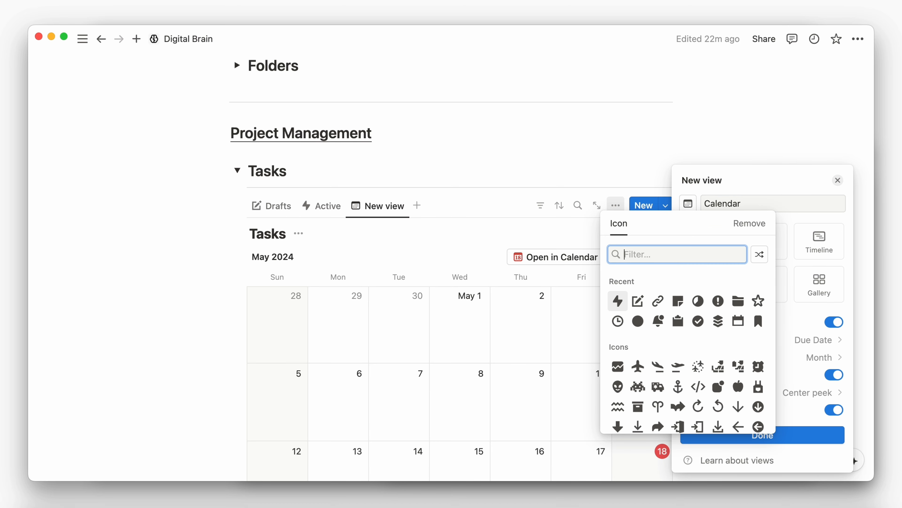
pyautogui.write('cal')
pyautogui.click(638, 284)
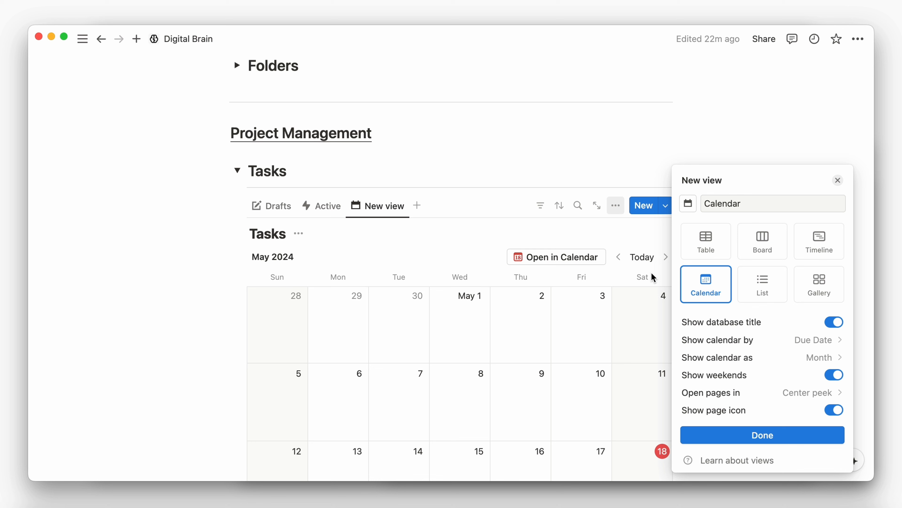
# Step: Show the Calendar view by week and hide its database title
pyautogui.click(739, 354)
pyautogui.click(734, 389)
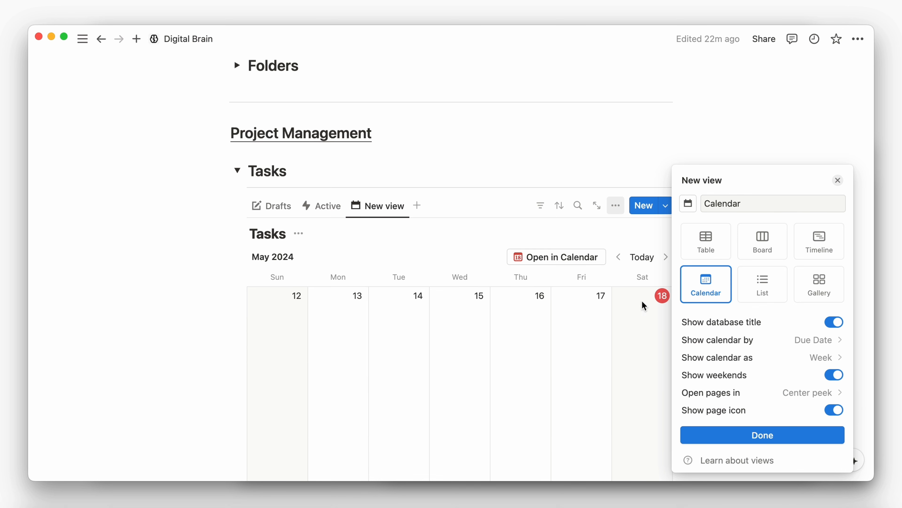
pyautogui.click(623, 229)
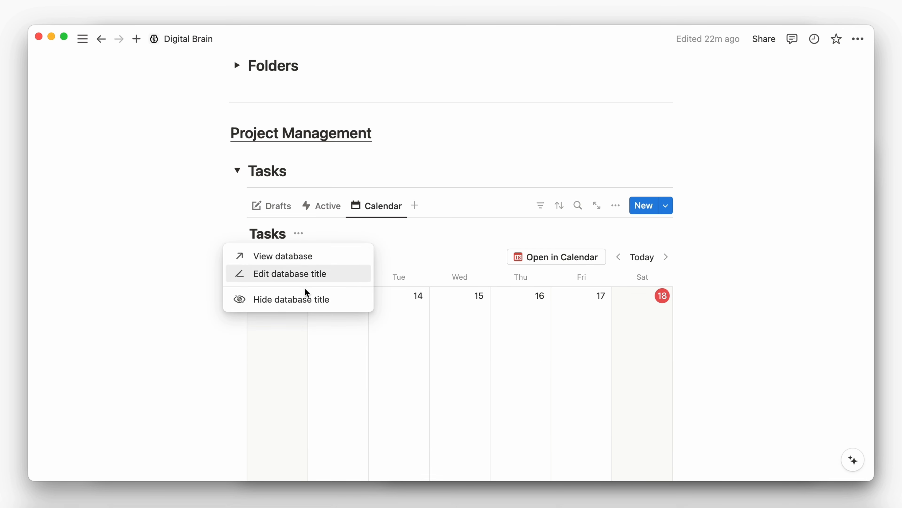
pyautogui.click(307, 297)
# Step: Hide the Sub-item property and show the Status property in the Tasks Calendar view
pyautogui.click(616, 205)
pyautogui.click(688, 293)
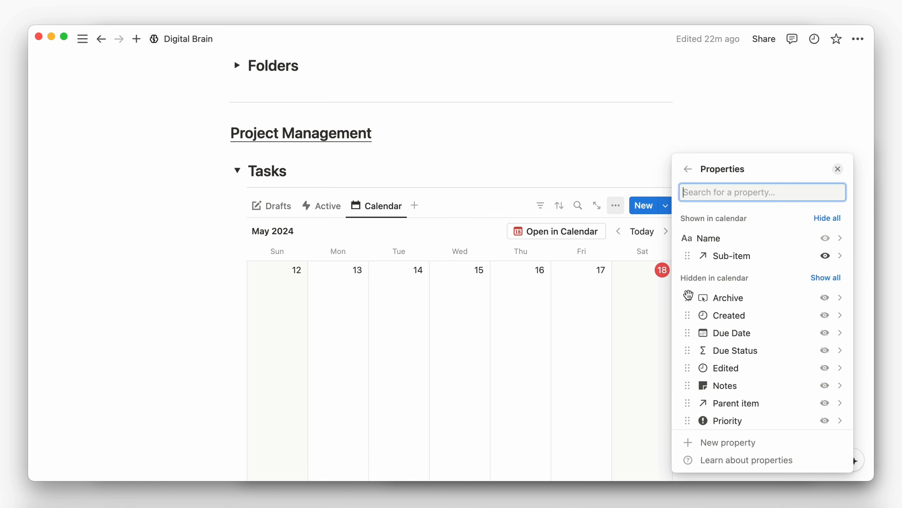
pyautogui.click(825, 255)
pyautogui.scroll(-3, 775, 352)
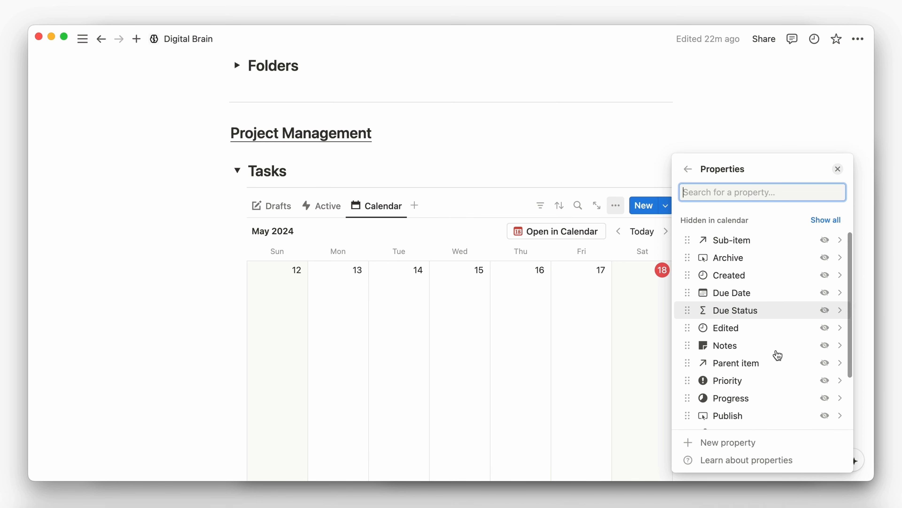
pyautogui.click(824, 406)
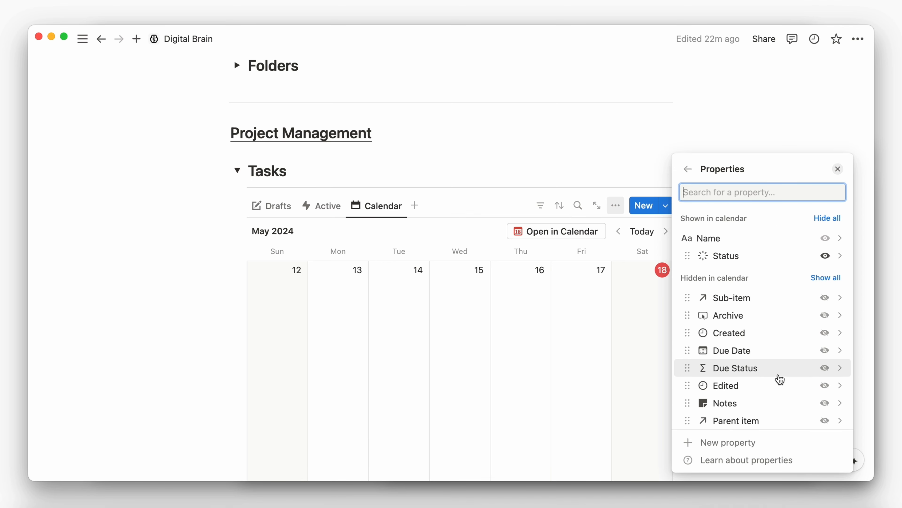
pyautogui.click(510, 209)
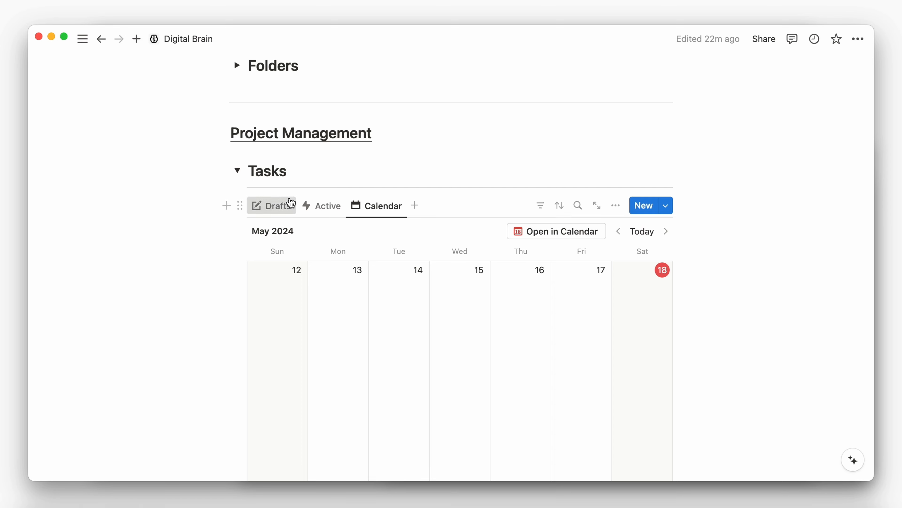
# Step: Switch Tasks back to its Drafts view, collapse that section and expand the Projects section
pyautogui.click(288, 205)
pyautogui.click(238, 199)
pyautogui.click(236, 298)
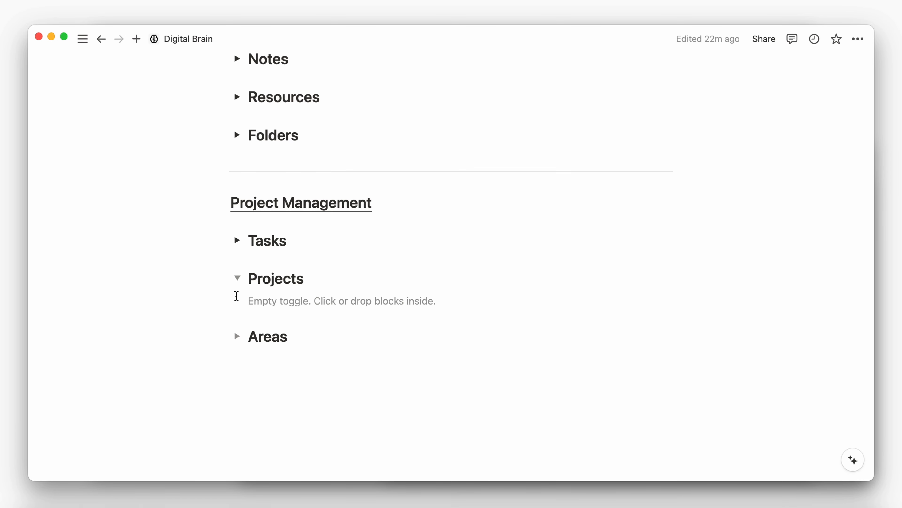
# Step: Insert a divider followed by a new inline database inside the Projects section
pyautogui.click(260, 302)
pyautogui.write('/')
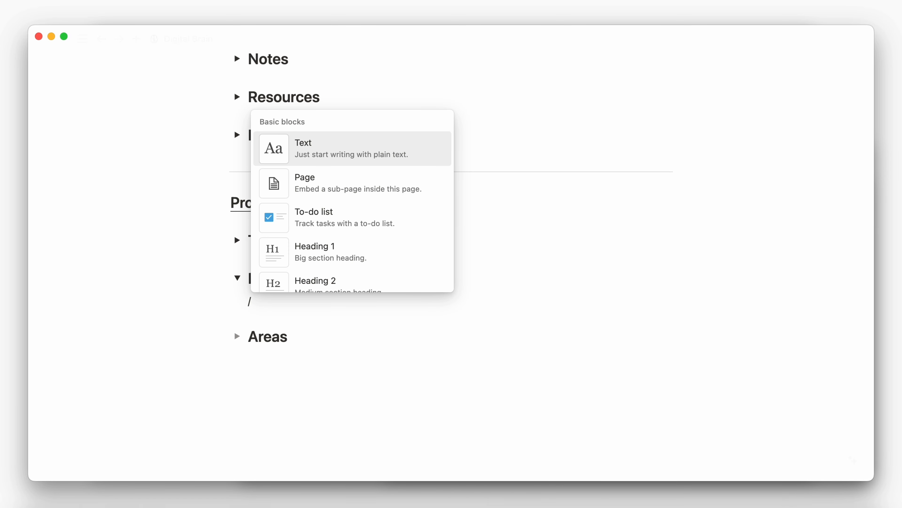
pyautogui.write('divi')
pyautogui.press('Return')
pyautogui.write('/data')
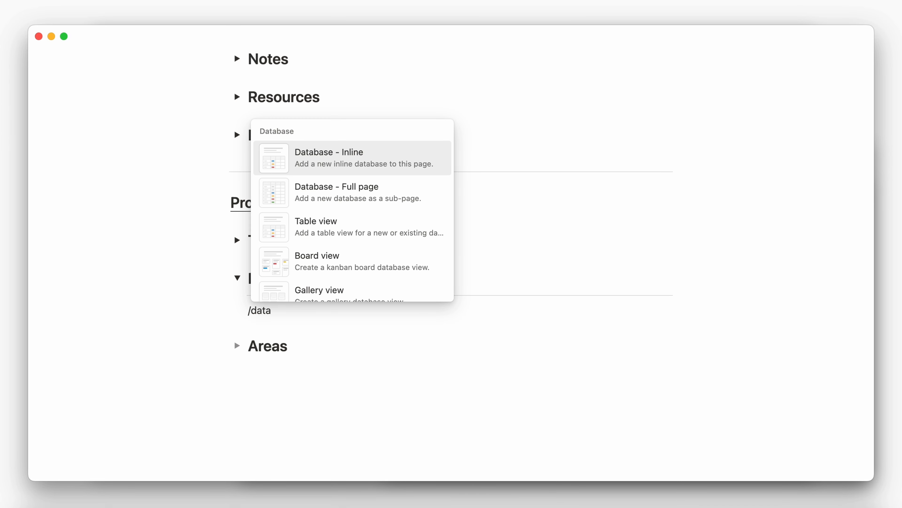
pyautogui.press('Return')
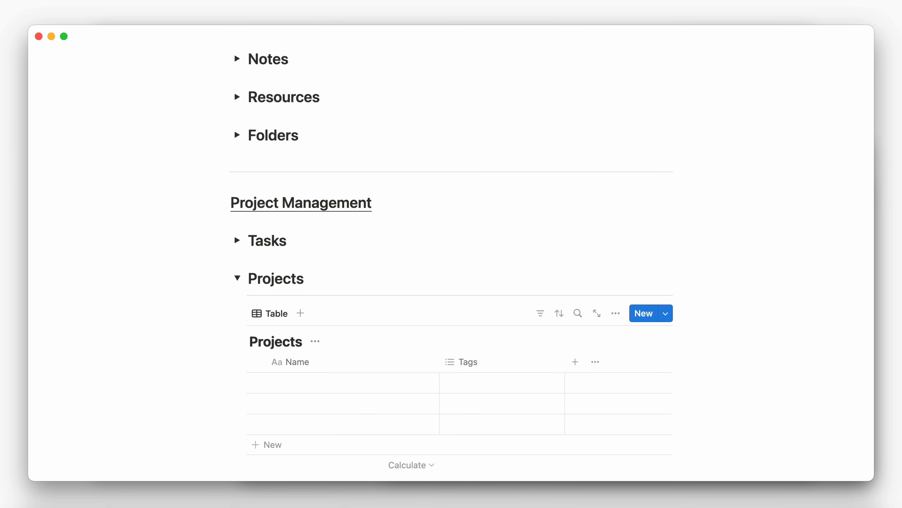
# Step: Hide the title of the Projects database and delete its Tags property
pyautogui.click(315, 341)
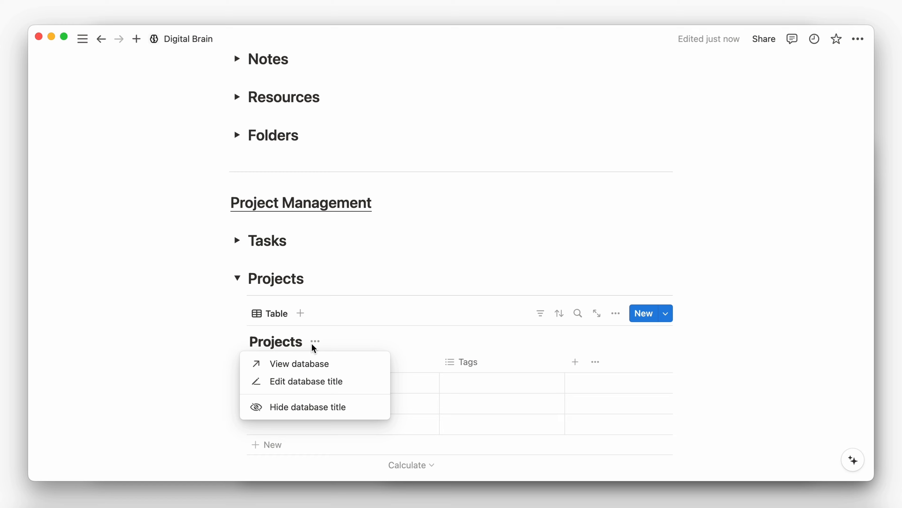
pyautogui.click(308, 407)
pyautogui.click(461, 340)
pyautogui.click(481, 287)
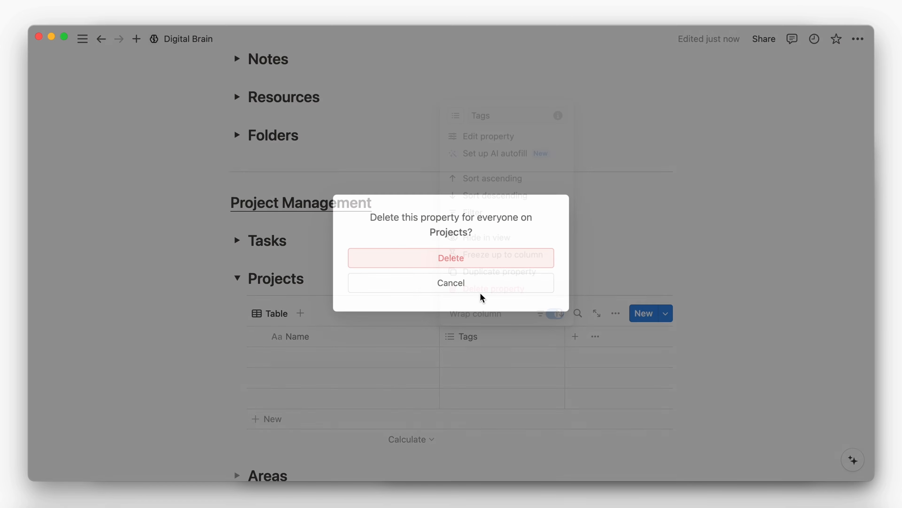
pyautogui.click(461, 258)
# Step: Add a Status property to Projects and rename its Not started option to Draft, colored light gray
pyautogui.click(450, 336)
pyautogui.write('sta')
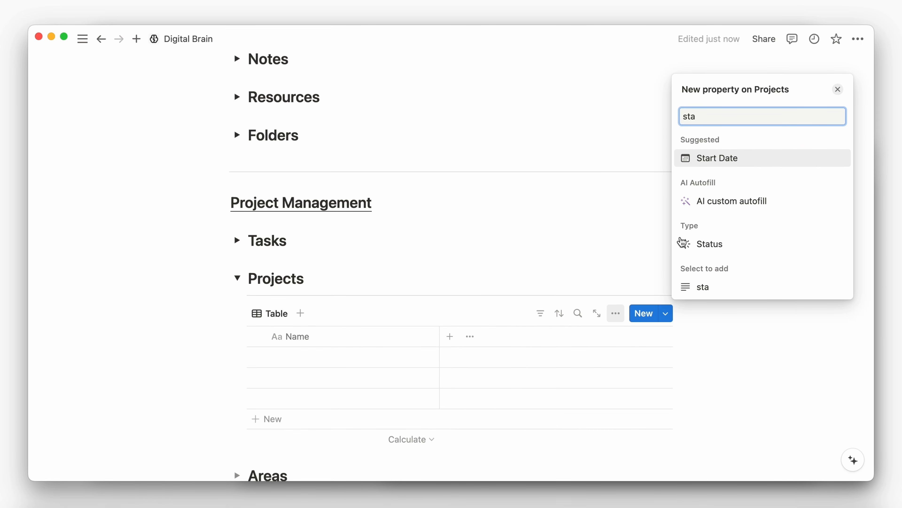
pyautogui.click(683, 242)
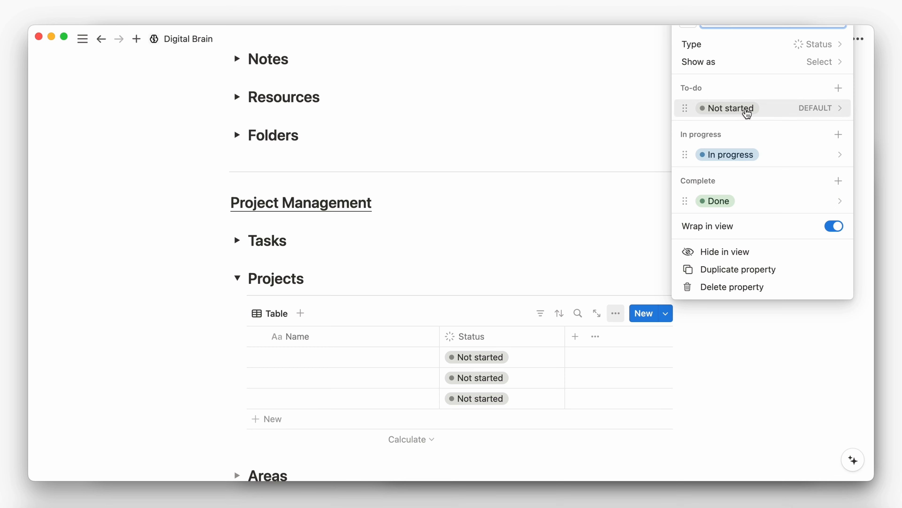
pyautogui.click(746, 109)
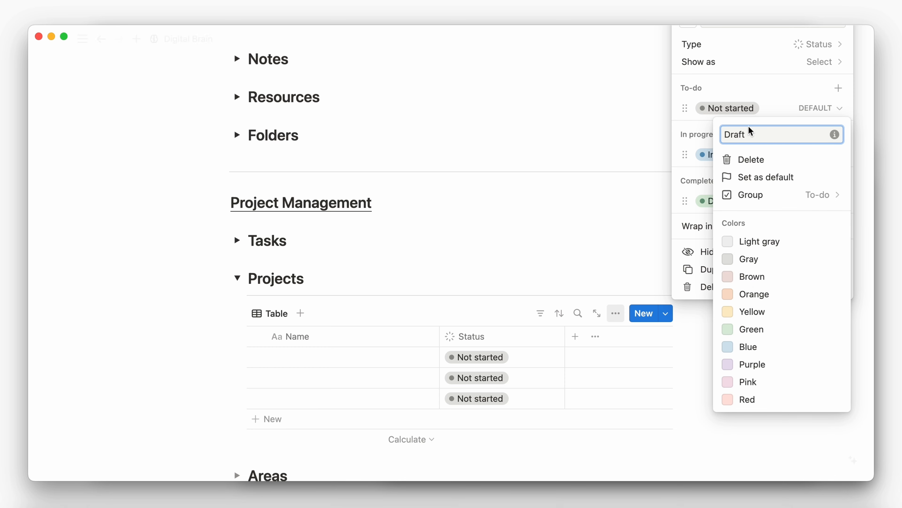
pyautogui.click(750, 242)
# Step: Rename the In progress option to Active and the Done option to Archive, both colored light gray
pyautogui.click(711, 154)
pyautogui.click(715, 156)
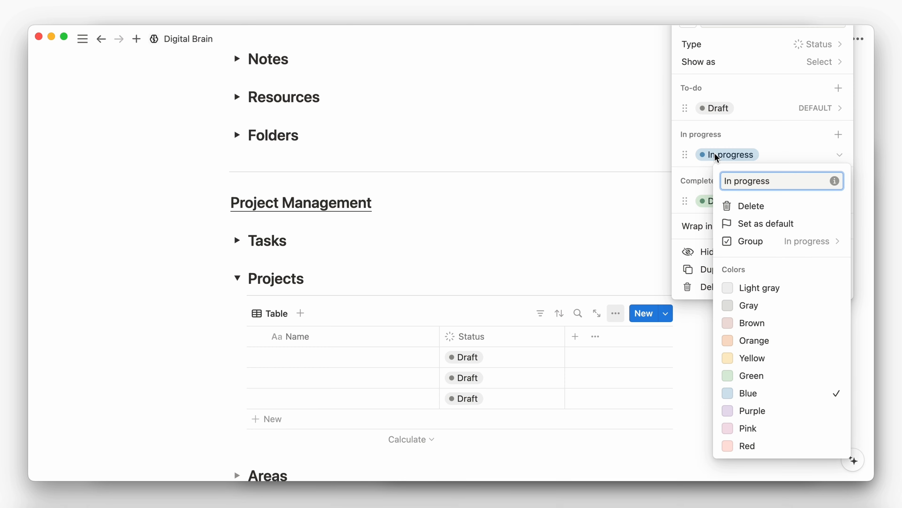
pyautogui.write('Active')
pyautogui.click(735, 288)
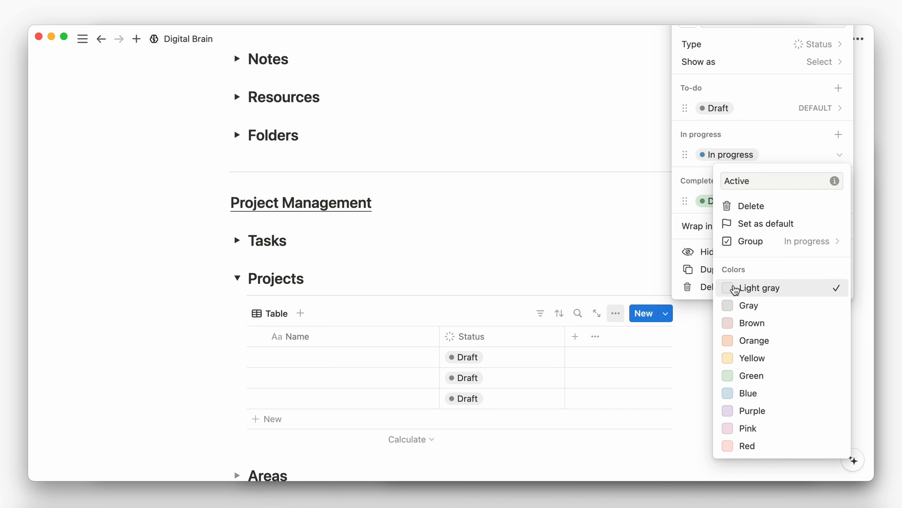
pyautogui.click(715, 201)
pyautogui.click(716, 202)
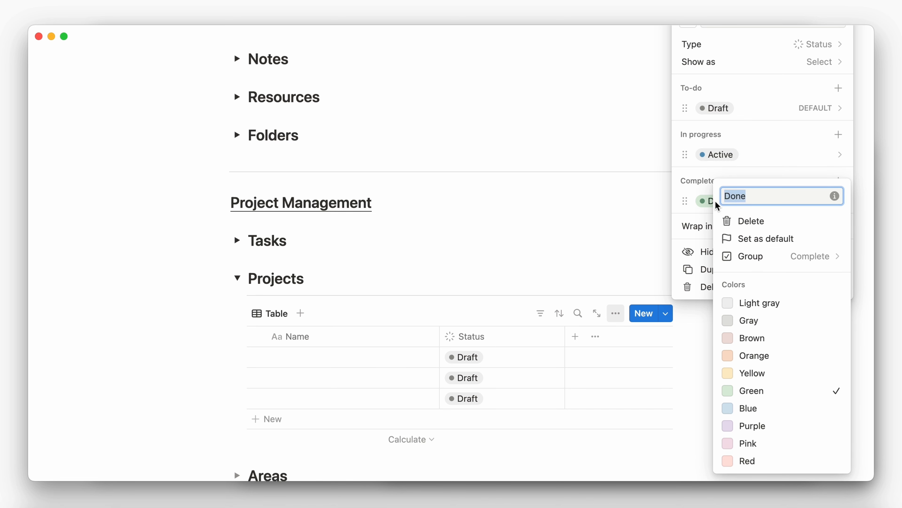
pyautogui.click(734, 303)
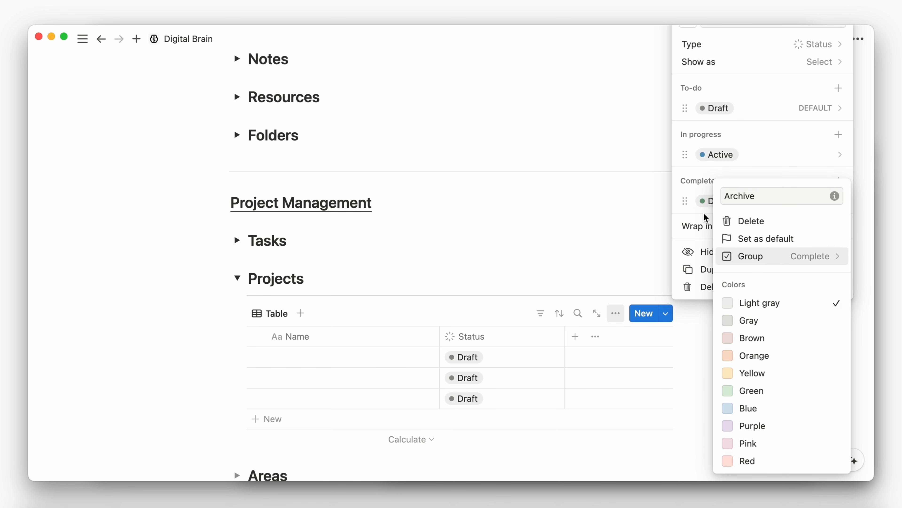
pyautogui.click(702, 205)
# Step: Add a second Status property to Projects and rename its Not started option to To-do, colored light gray
pyautogui.click(576, 337)
pyautogui.click(575, 336)
pyautogui.write('stat')
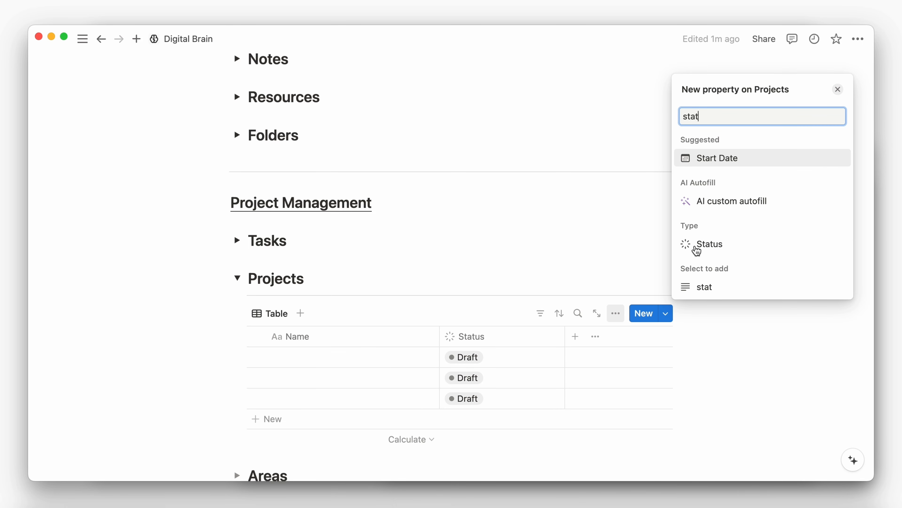
pyautogui.click(697, 249)
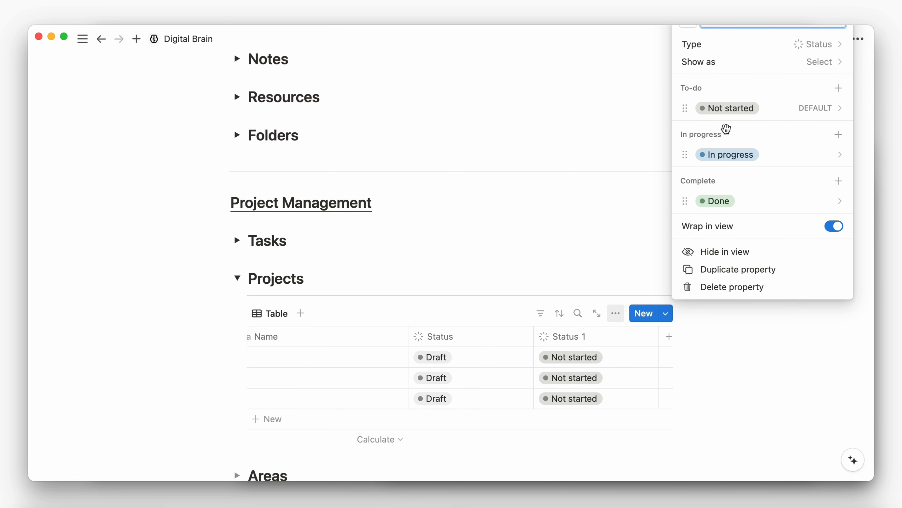
pyautogui.click(728, 112)
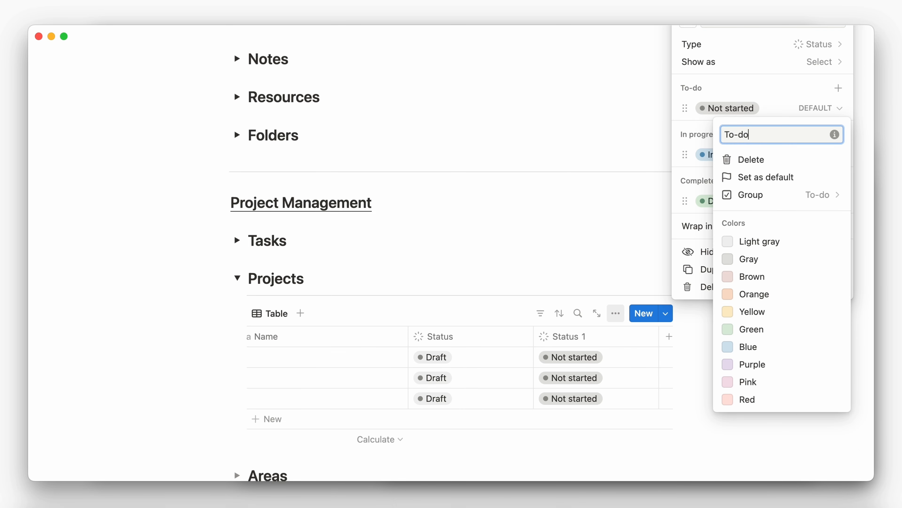
pyautogui.click(730, 241)
# Step: Color the second status property's In progress option light gray and rename its Done option to Complete
pyautogui.click(679, 177)
pyautogui.click(718, 157)
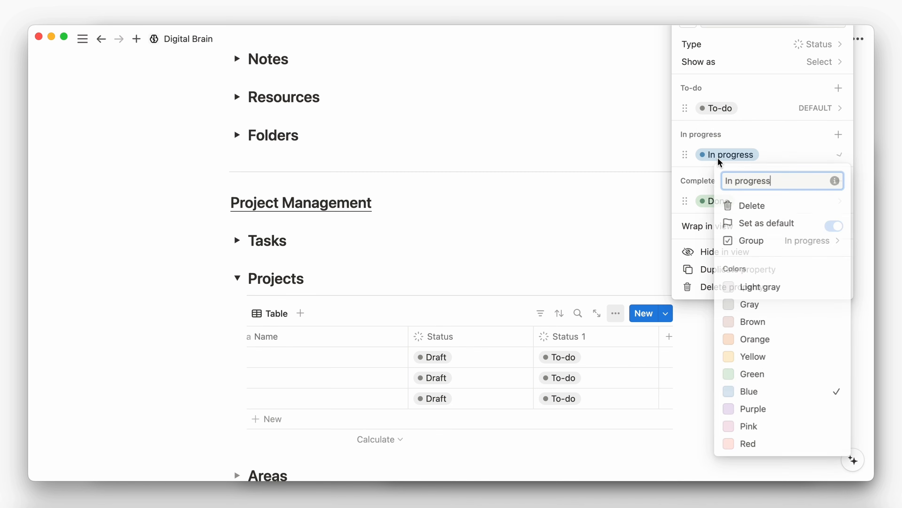
pyautogui.click(746, 288)
pyautogui.click(701, 201)
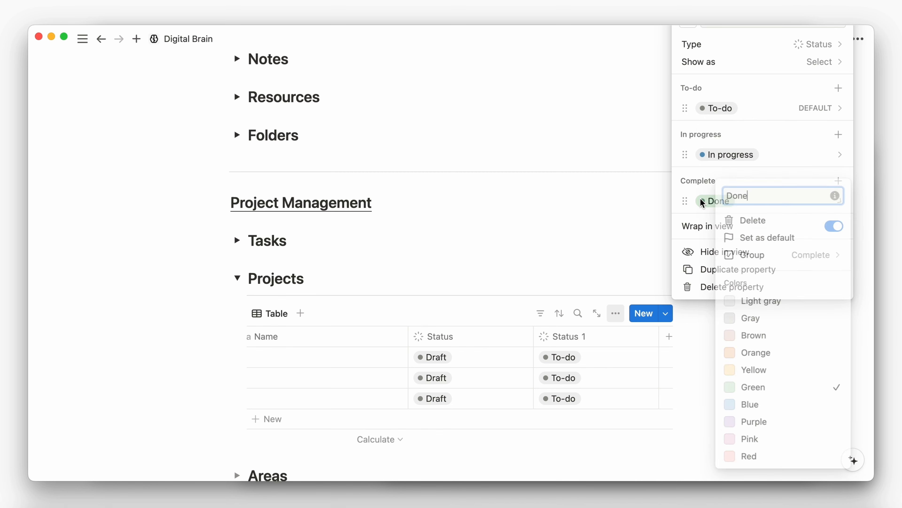
pyautogui.write('Complete')
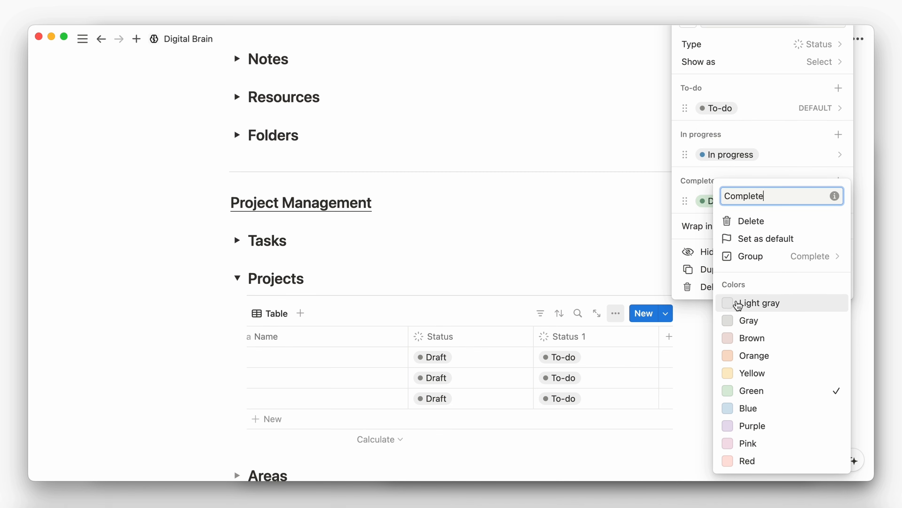
pyautogui.press('Escape')
pyautogui.press('Escape')
# Step: Rename the first status property to State and the second one to Status
pyautogui.click(507, 337)
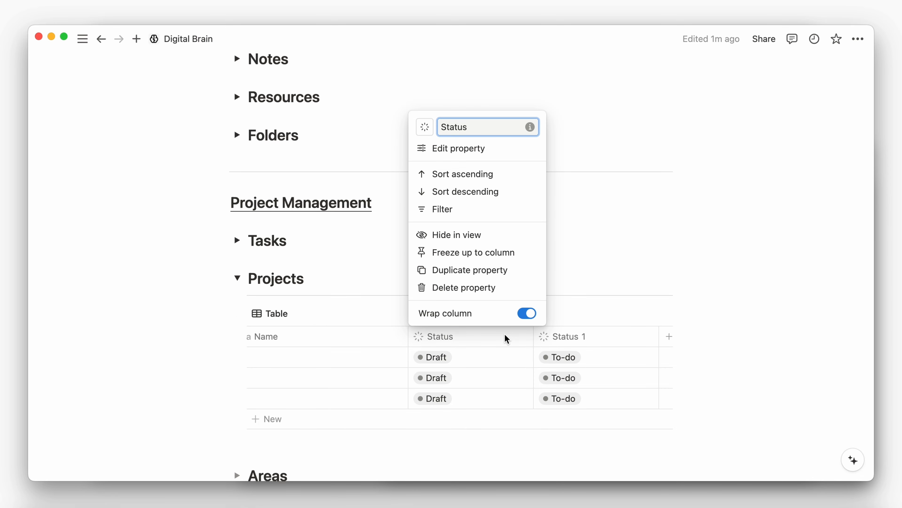
pyautogui.write('State')
pyautogui.press('Escape')
pyautogui.click(569, 336)
pyautogui.write('Status')
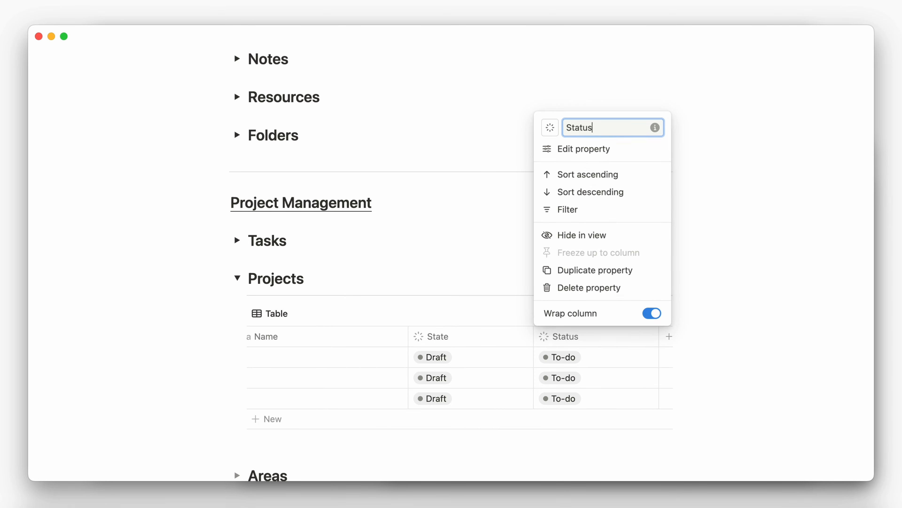
pyautogui.press('Escape')
# Step: Add a Select property named Priority to Projects with an exclamation mark icon
pyautogui.click(668, 337)
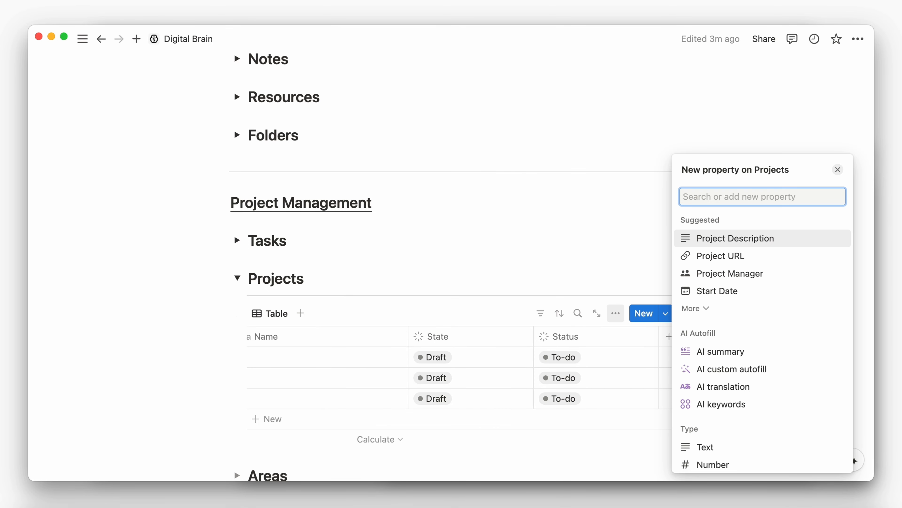
pyautogui.write('sele')
pyautogui.press('Return')
pyautogui.write('Priority')
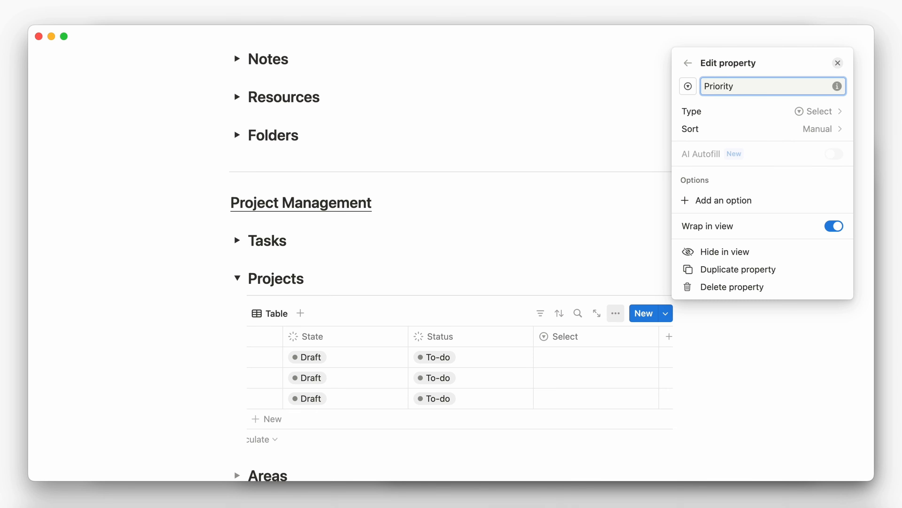
pyautogui.click(688, 86)
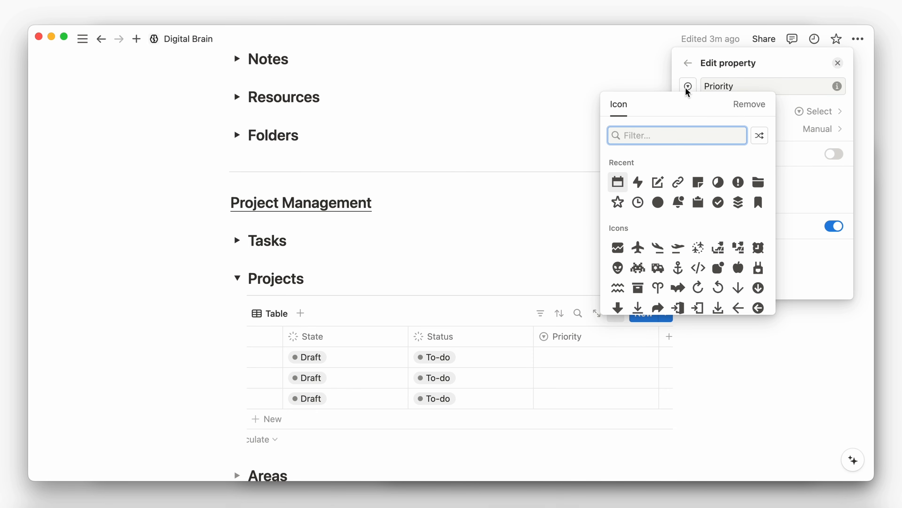
pyautogui.write('ex')
pyautogui.click(638, 164)
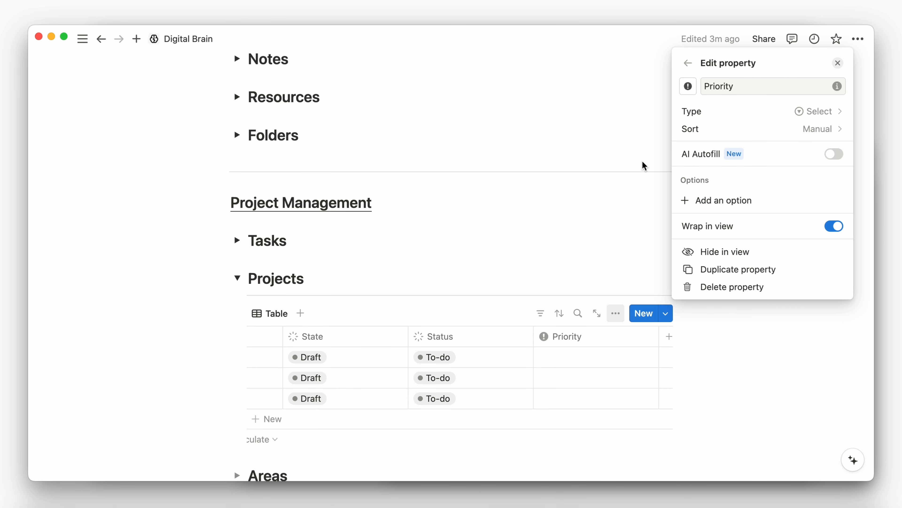
# Step: Add the options Low, Medium, High and Urgent to the Priority property
pyautogui.click(701, 200)
pyautogui.write('Low')
pyautogui.press('Return')
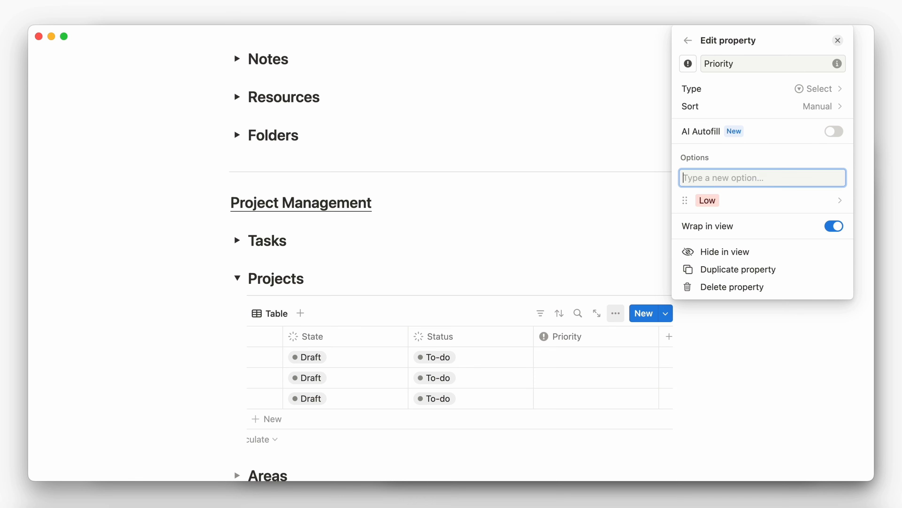
pyautogui.write('Medium')
pyautogui.press('Return')
pyautogui.write('High')
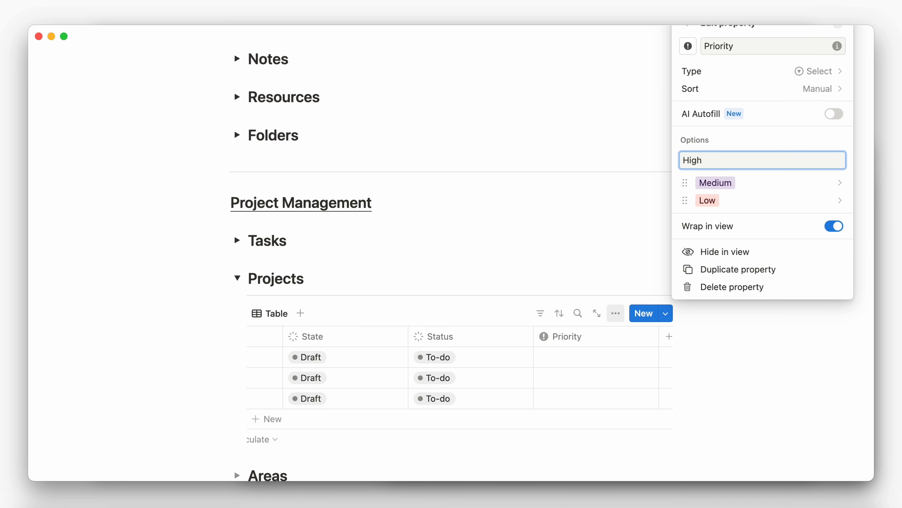
pyautogui.press('Return')
pyautogui.write('Urgent')
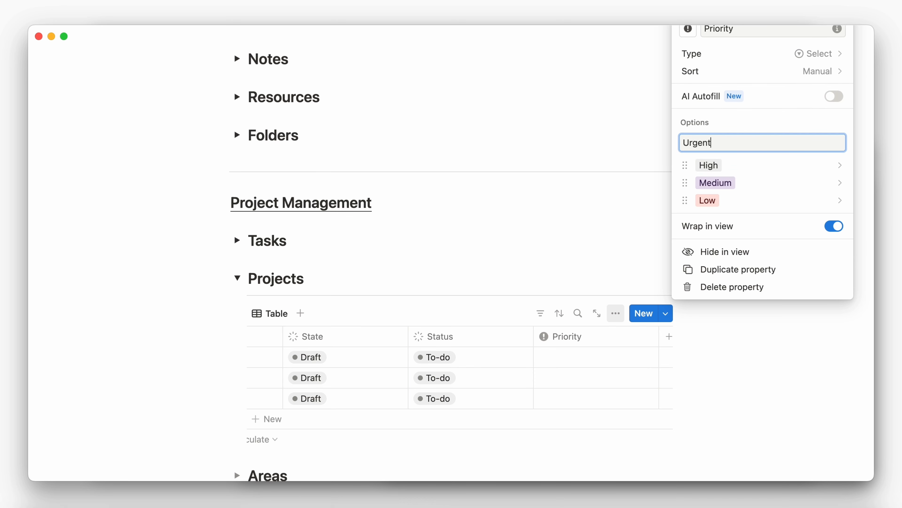
pyautogui.press('Return')
# Step: Color all four Priority options light gray and close the property settings
pyautogui.click(739, 201)
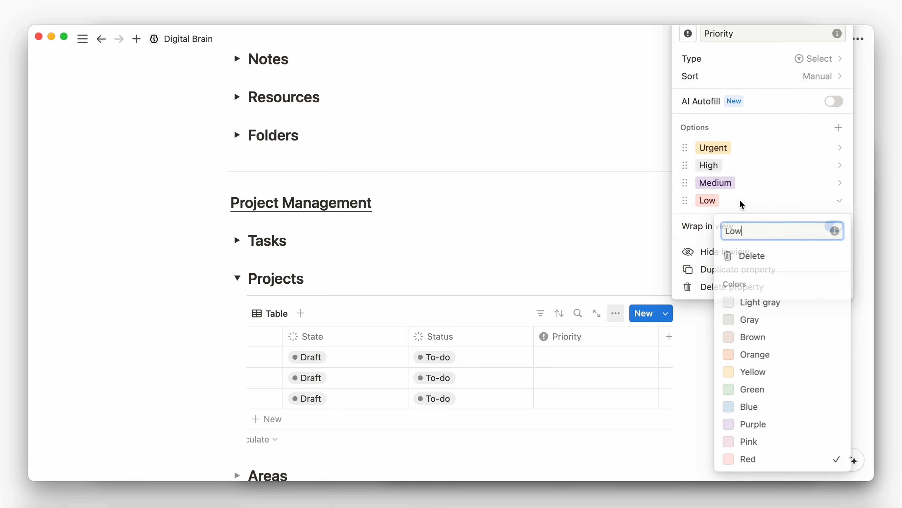
pyautogui.click(749, 184)
pyautogui.click(750, 283)
pyautogui.click(750, 173)
pyautogui.click(750, 149)
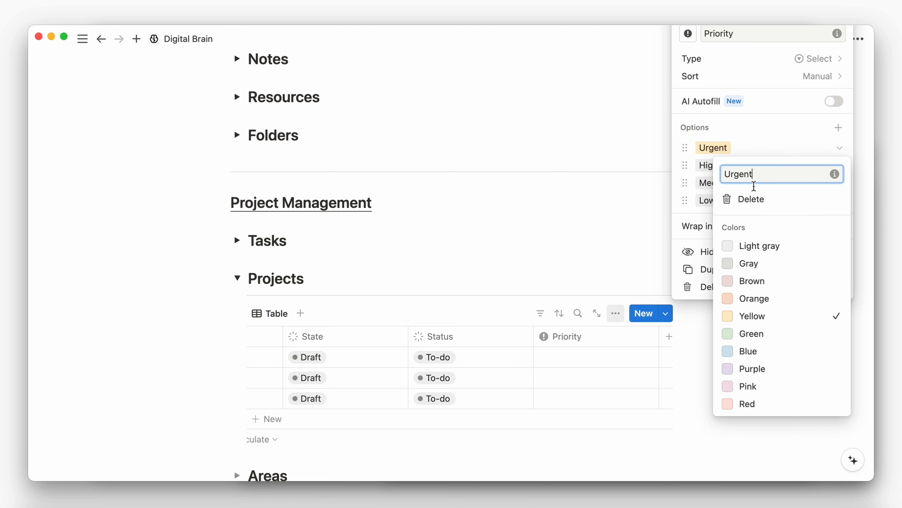
pyautogui.click(757, 245)
pyautogui.press('Escape')
pyautogui.click(707, 334)
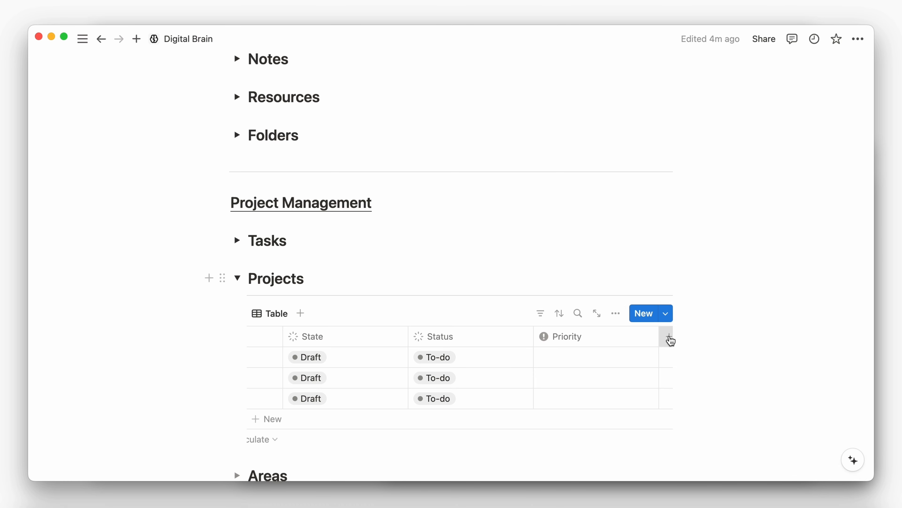
# Step: Add a Date property named Timeline to the Projects database
pyautogui.click(669, 338)
pyautogui.write('dat')
pyautogui.press('Down')
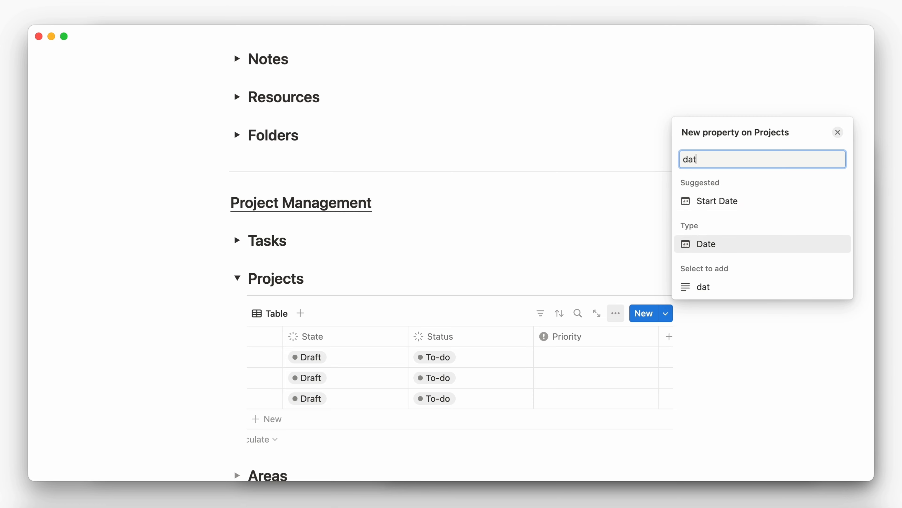
pyautogui.press('Return')
pyautogui.write('Timeline')
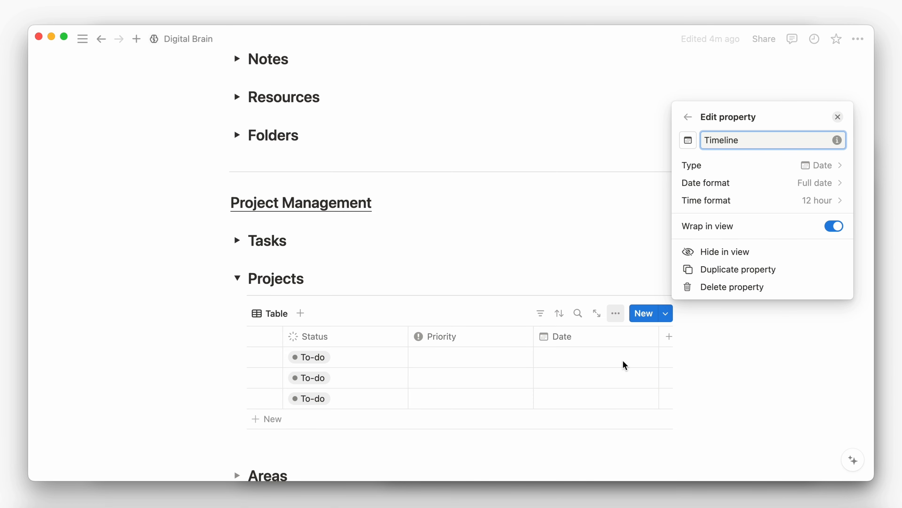
pyautogui.press('Return')
# Step: Add a Formula property named End Date to Projects that returns dateEnd(Timeline)
pyautogui.click(667, 339)
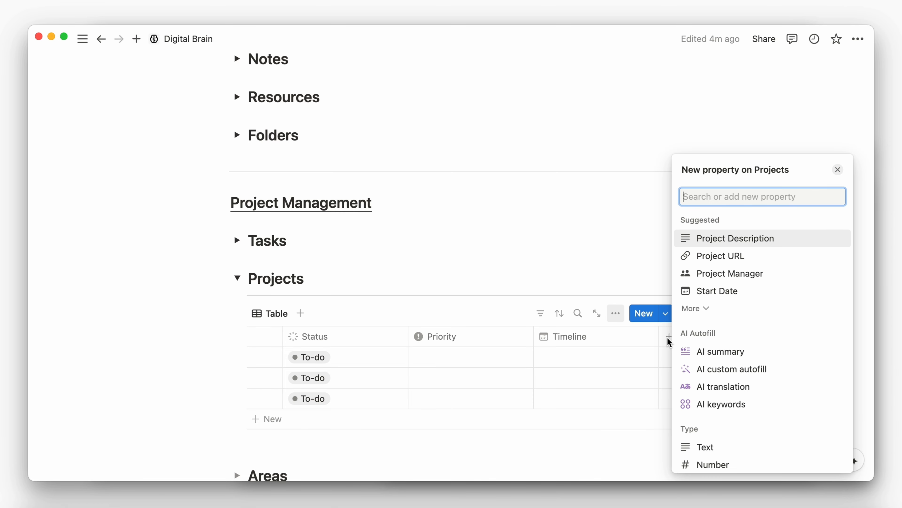
pyautogui.write('for')
pyautogui.press('Return')
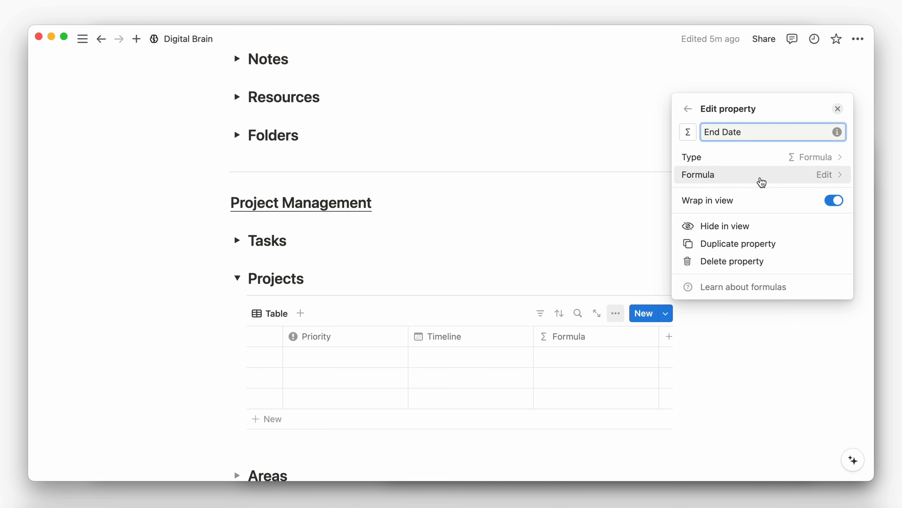
pyautogui.click(760, 180)
pyautogui.write('datee')
pyautogui.press('Return')
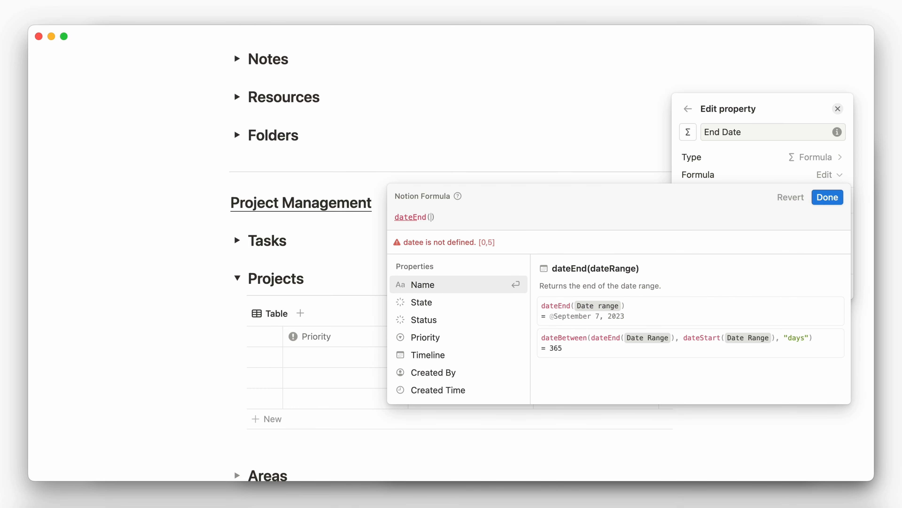
pyautogui.write('time')
pyautogui.press('Return')
pyautogui.click(828, 197)
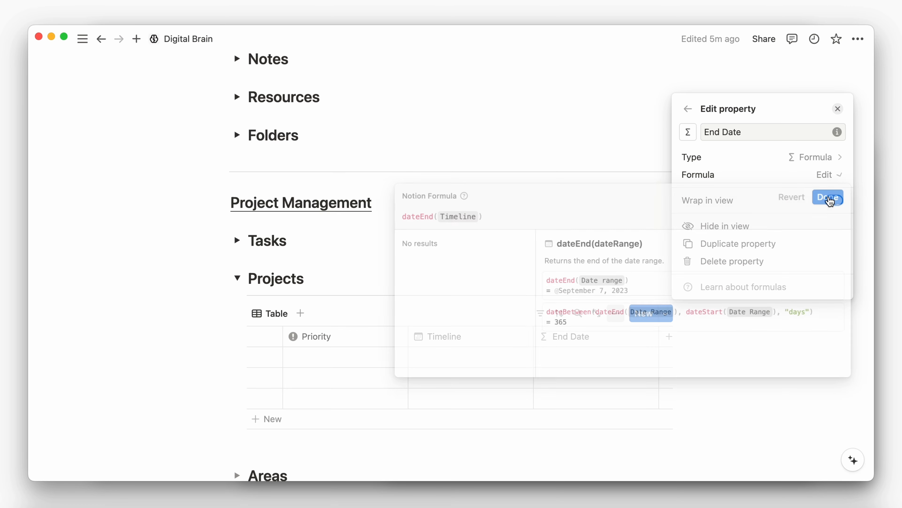
pyautogui.click(738, 339)
# Step: Add a Button property named Publish to Projects that edits this page and sets State to Active
pyautogui.click(669, 336)
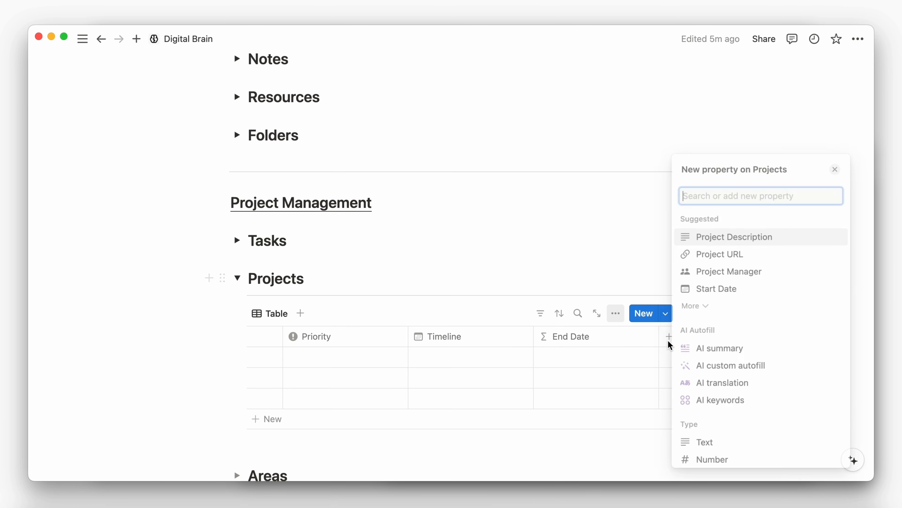
pyautogui.write('bu')
pyautogui.press('Return')
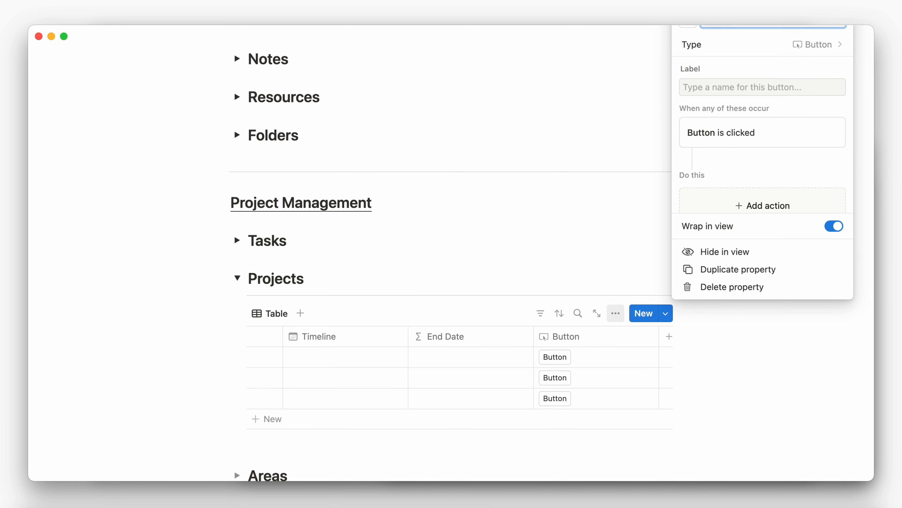
pyautogui.click(749, 206)
pyautogui.click(722, 342)
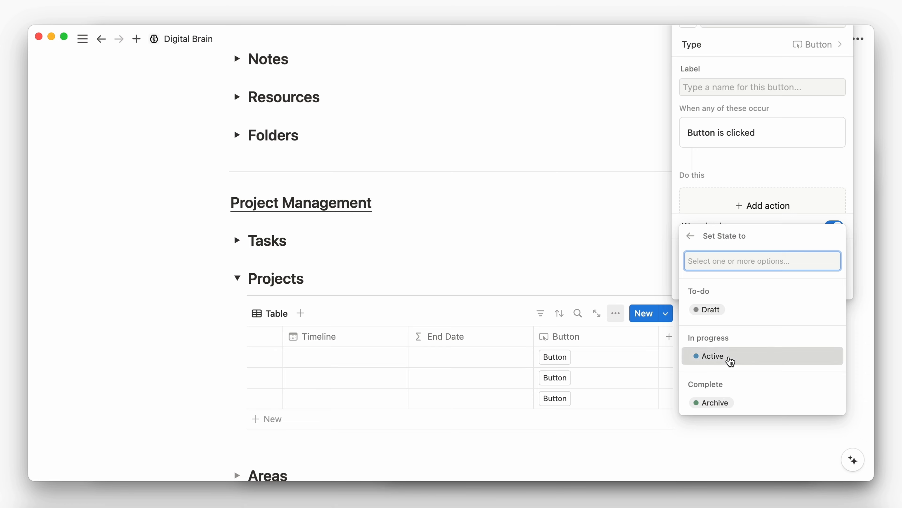
pyautogui.click(730, 360)
pyautogui.click(639, 334)
pyautogui.click(627, 337)
pyautogui.write('Publ')
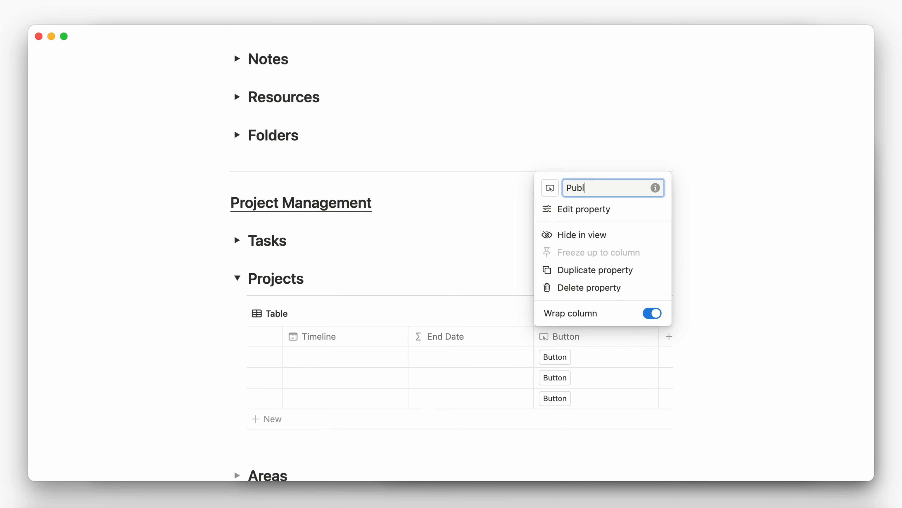
pyautogui.write('ish')
pyautogui.press('Return')
# Step: Add a Button property named Archive to Projects that edits this page and sets State to Archive
pyautogui.click(672, 338)
pyautogui.write('bu')
pyautogui.press('Return')
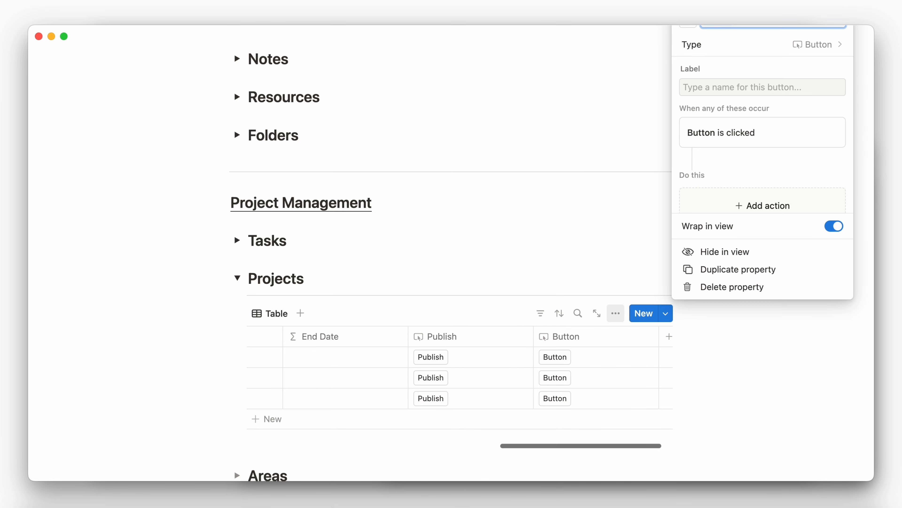
pyautogui.click(739, 204)
pyautogui.click(713, 401)
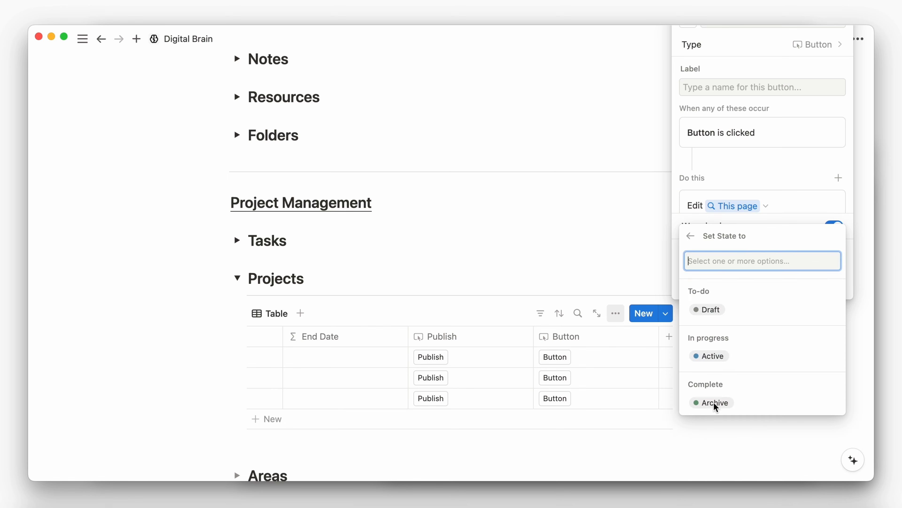
pyautogui.press('Escape')
pyautogui.press('Escape')
pyautogui.click(620, 338)
pyautogui.write('Arc')
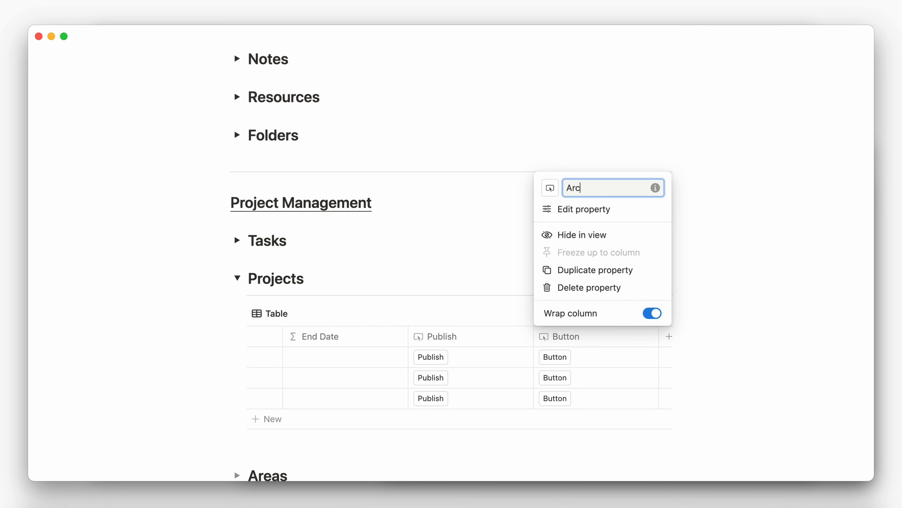
pyautogui.write('hive')
pyautogui.press('Return')
# Step: Add a relation from Projects to the Tasks database and show it on Tasks as well
pyautogui.click(668, 337)
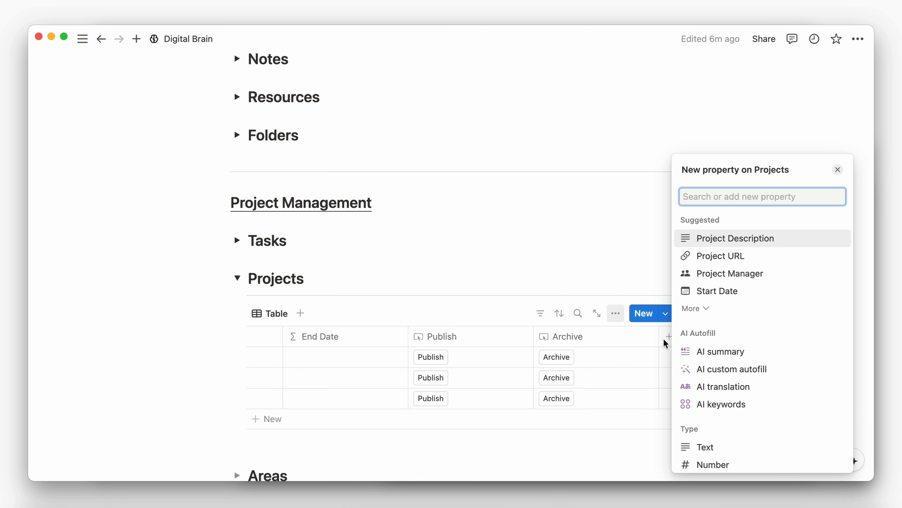
pyautogui.write('rela')
pyautogui.press('Return')
pyautogui.click(714, 203)
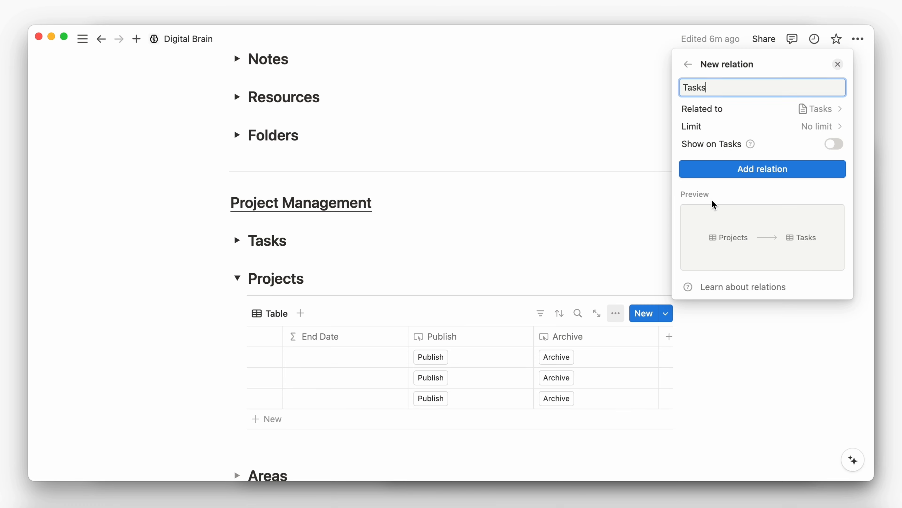
pyautogui.click(832, 144)
pyautogui.click(798, 171)
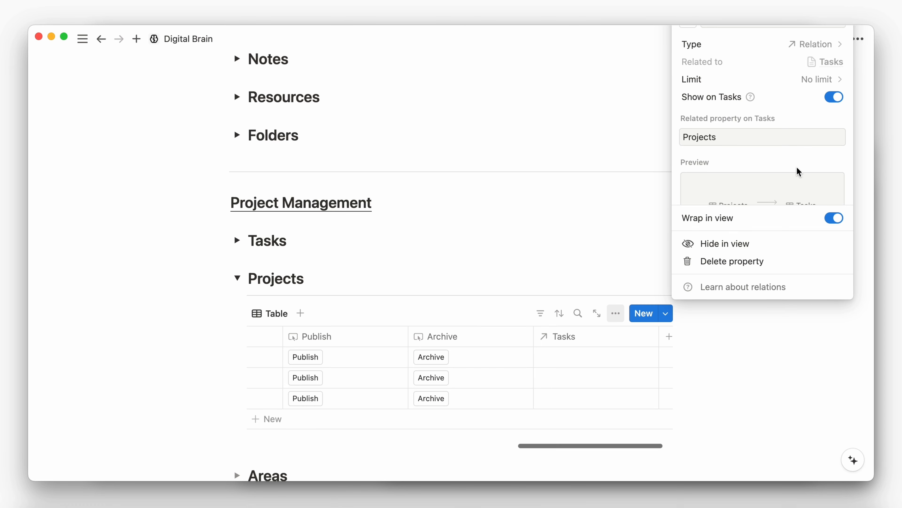
pyautogui.click(629, 323)
# Step: Give the Tasks relation property in Projects a circled checkmark icon
pyautogui.click(614, 334)
pyautogui.click(550, 144)
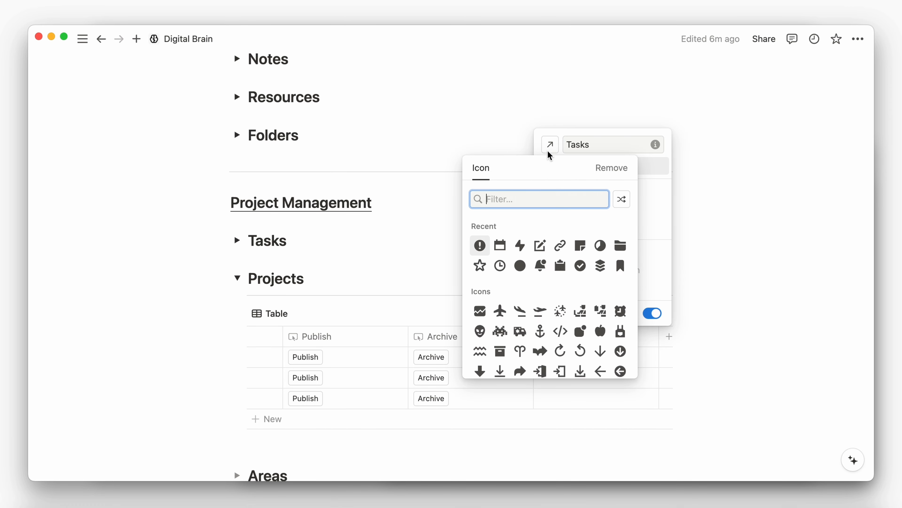
pyautogui.write('chec')
pyautogui.click(520, 228)
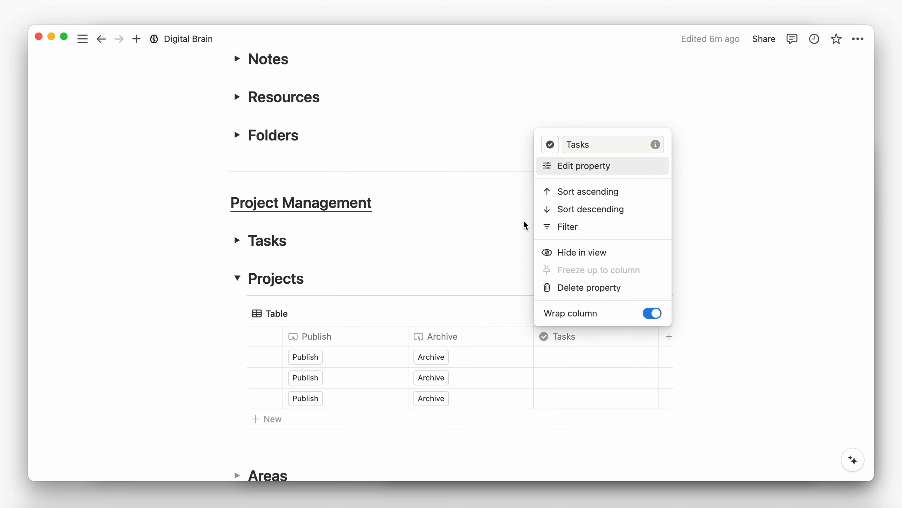
pyautogui.click(523, 221)
# Step: Add a Rollup property named Progress to Projects with the partly filled circle icon
pyautogui.click(669, 336)
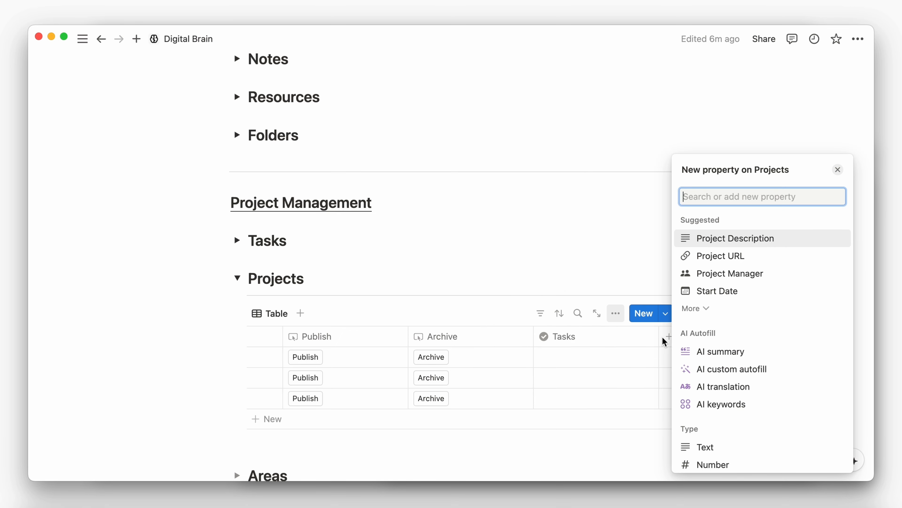
pyautogui.write('roll')
pyautogui.press('Return')
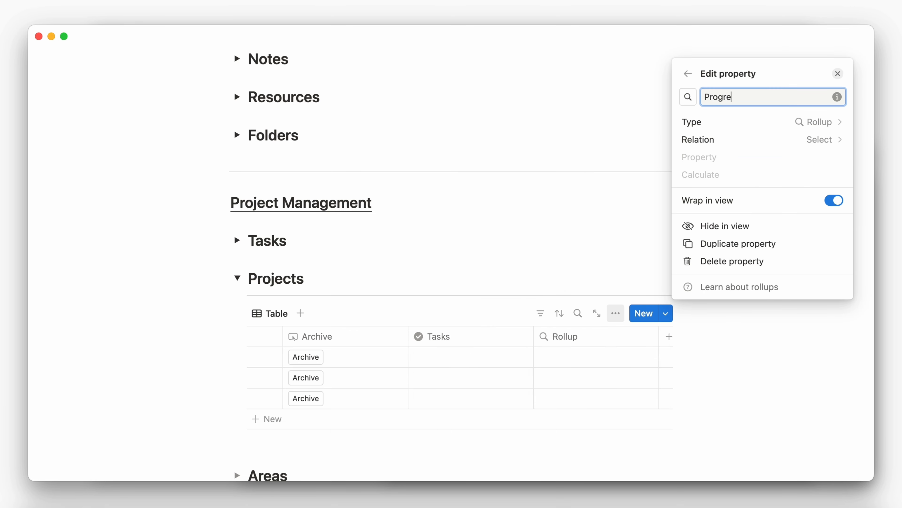
pyautogui.click(688, 98)
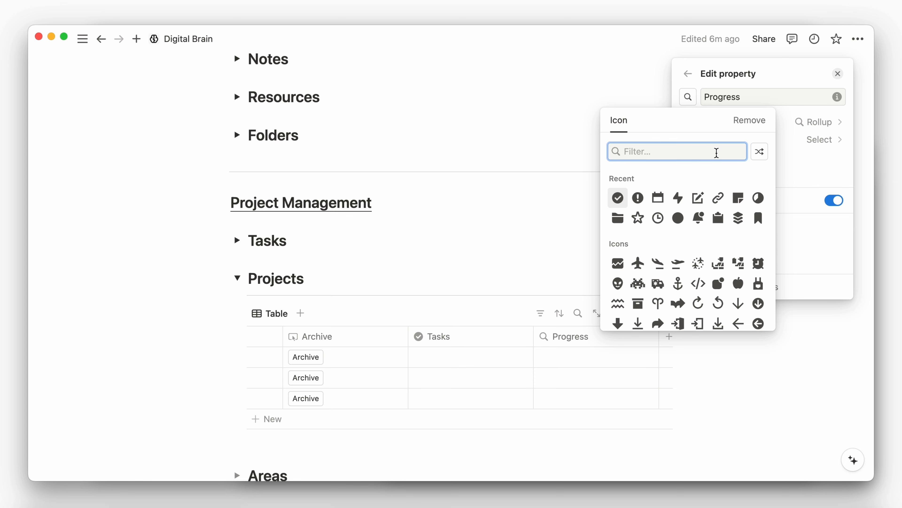
pyautogui.click(759, 198)
# Step: Configure the Progress rollup to take Status from Tasks, calculate Percent per group for Complete, and show as a Bar
pyautogui.click(791, 142)
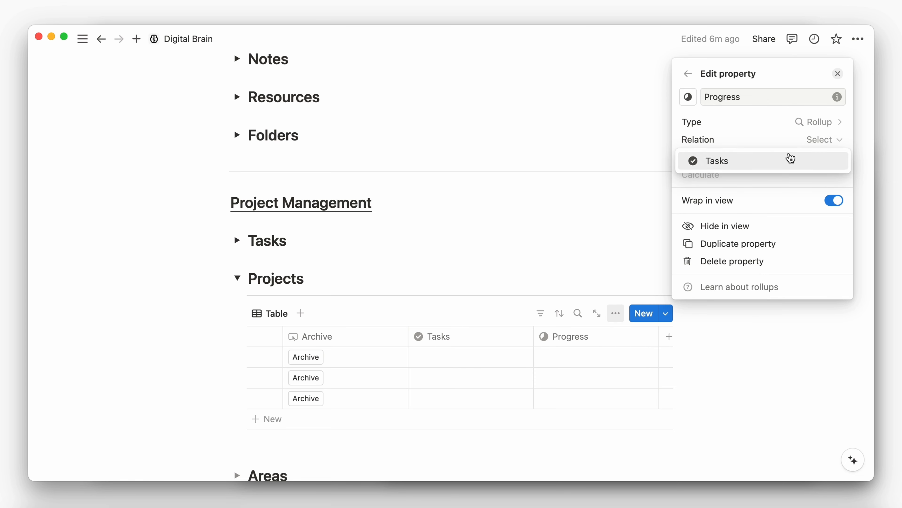
pyautogui.click(791, 160)
pyautogui.click(787, 160)
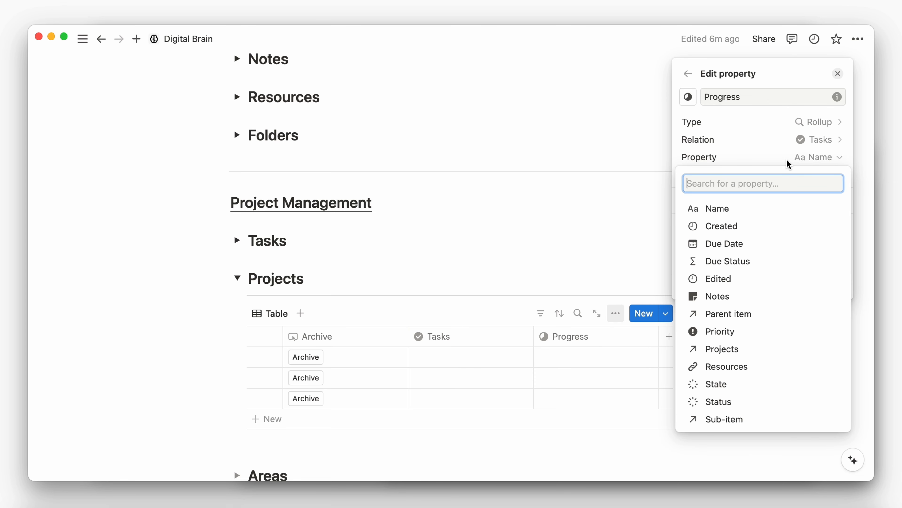
pyautogui.click(731, 401)
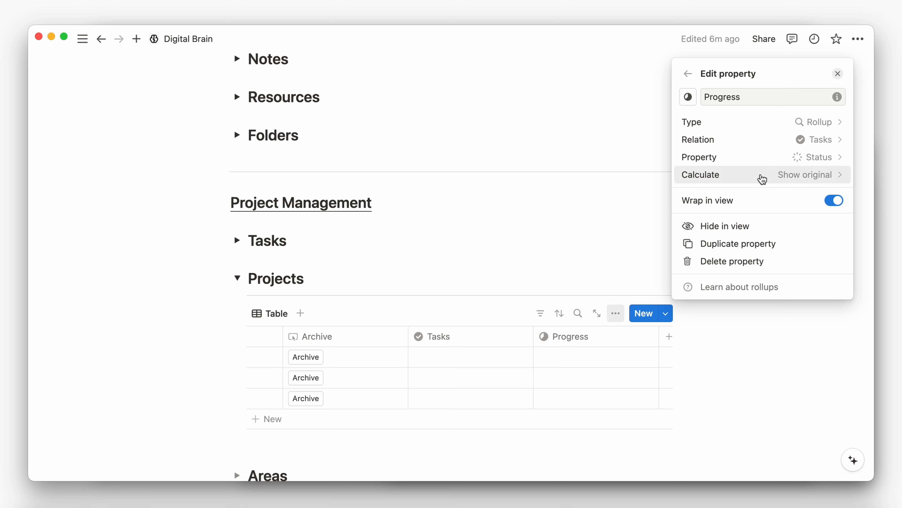
pyautogui.click(763, 177)
pyautogui.moveTo(766, 230)
pyautogui.moveTo(723, 237)
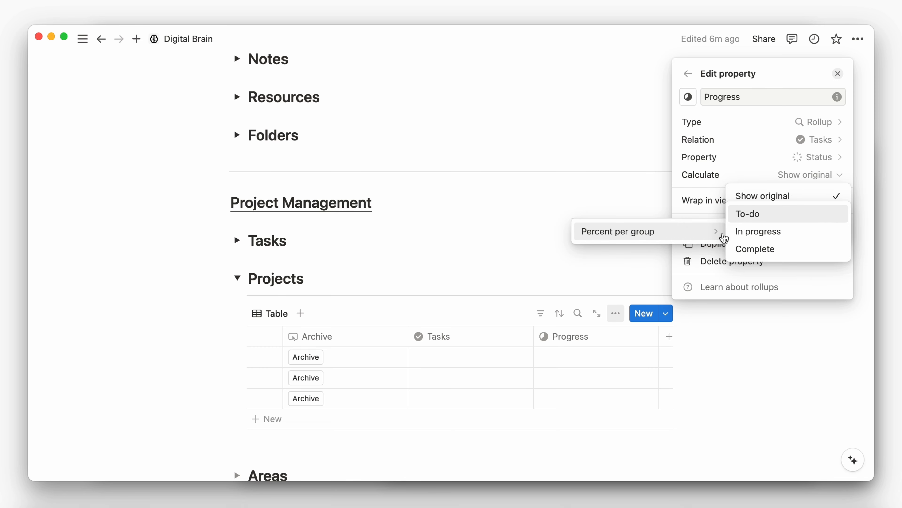
pyautogui.click(746, 250)
pyautogui.click(760, 156)
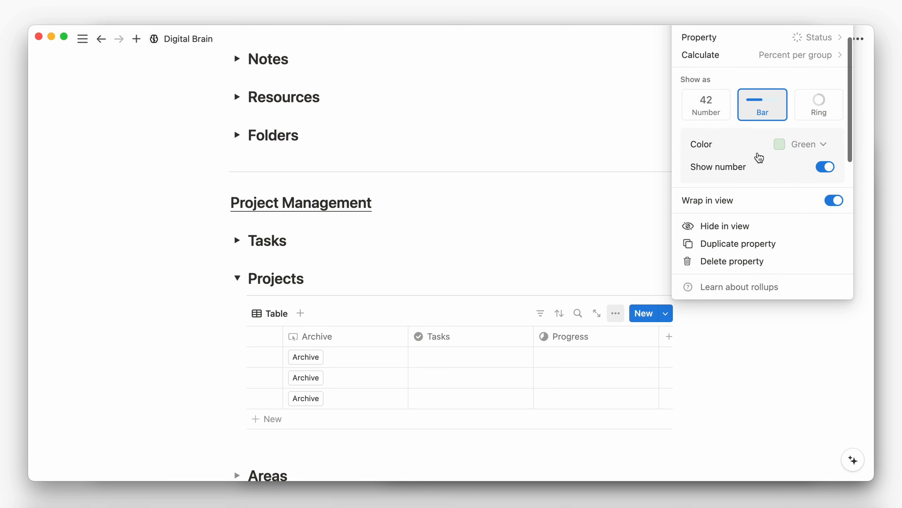
pyautogui.click(695, 354)
# Step: Add a relation from Projects to the Notes database and show it on Notes as well
pyautogui.click(669, 337)
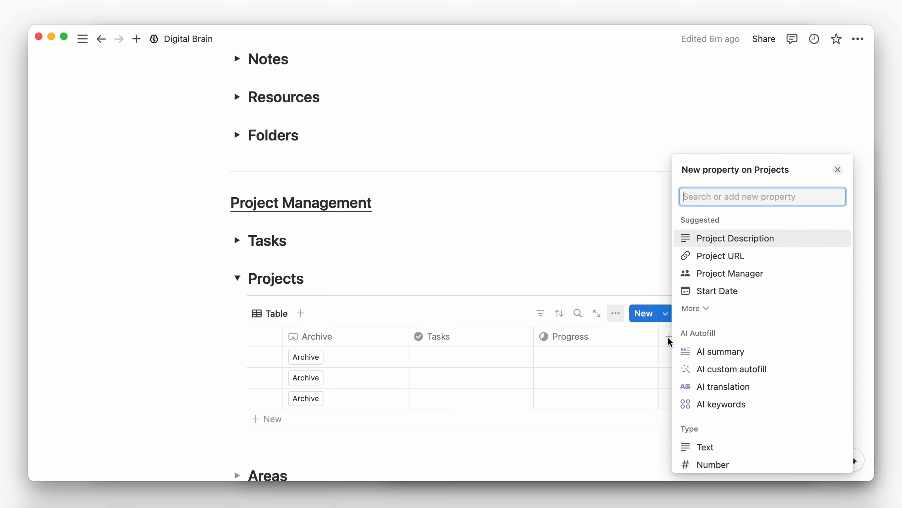
pyautogui.write('rela')
pyautogui.press('Return')
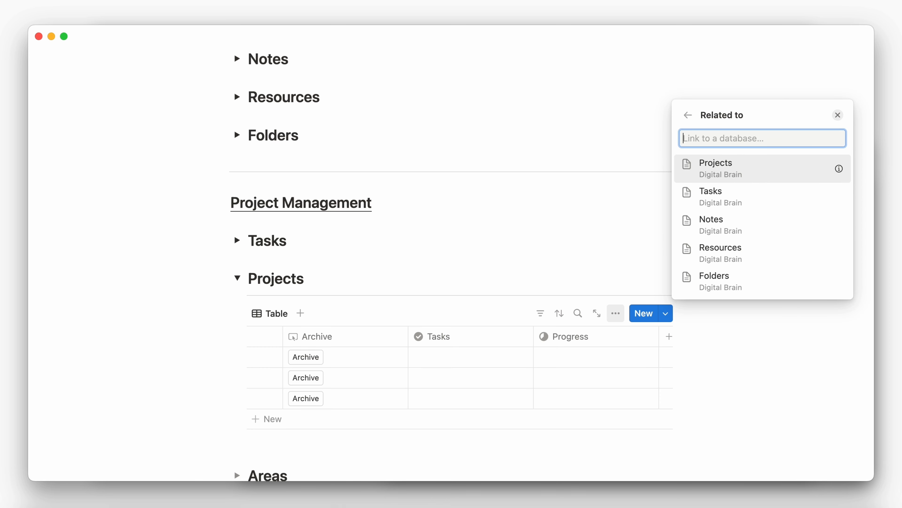
pyautogui.click(725, 224)
pyautogui.click(832, 143)
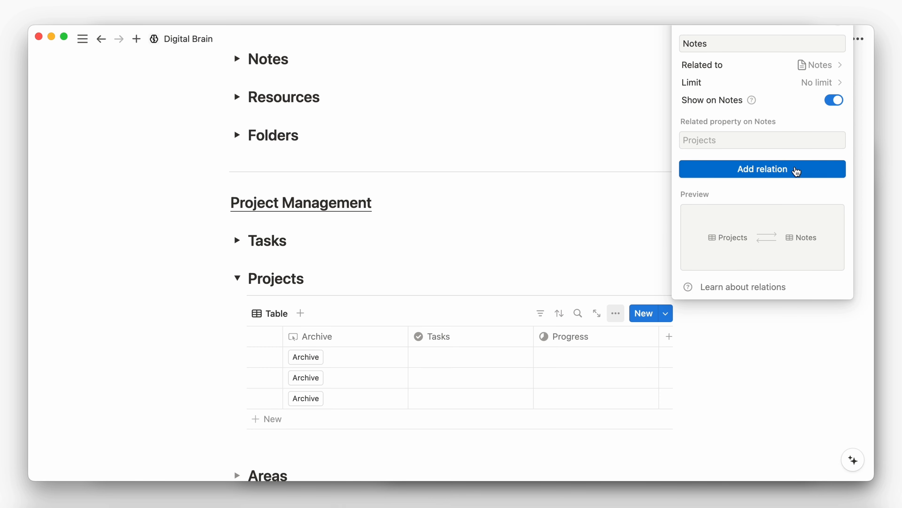
pyautogui.click(797, 170)
# Step: Give the Notes relation property in Projects the sticky note icon
pyautogui.click(614, 339)
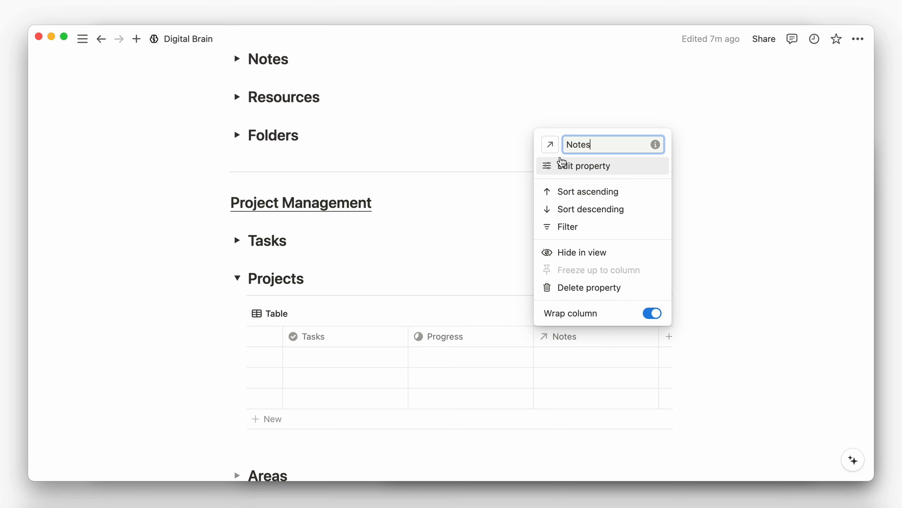
pyautogui.click(556, 150)
pyautogui.click(621, 245)
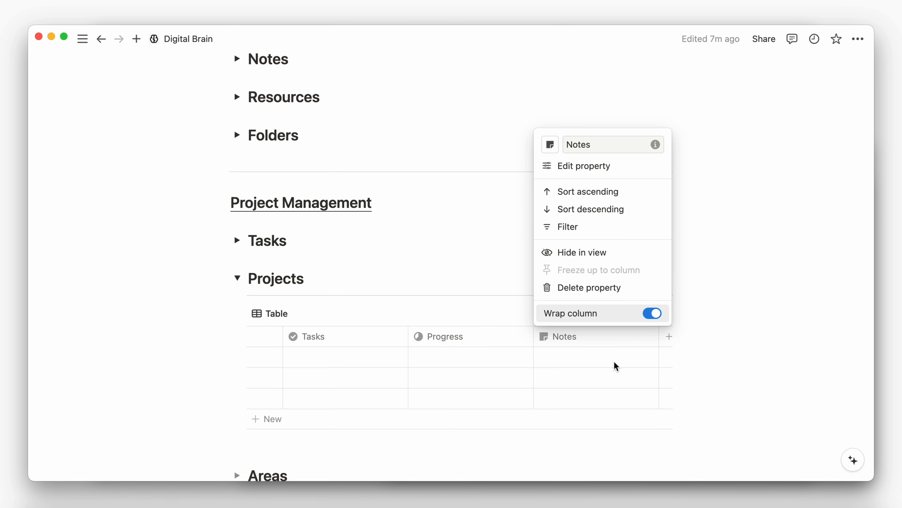
pyautogui.click(665, 337)
# Step: Add a relation from Projects to the Resources database and show it on Resources as well
pyautogui.click(664, 337)
pyautogui.write('rel')
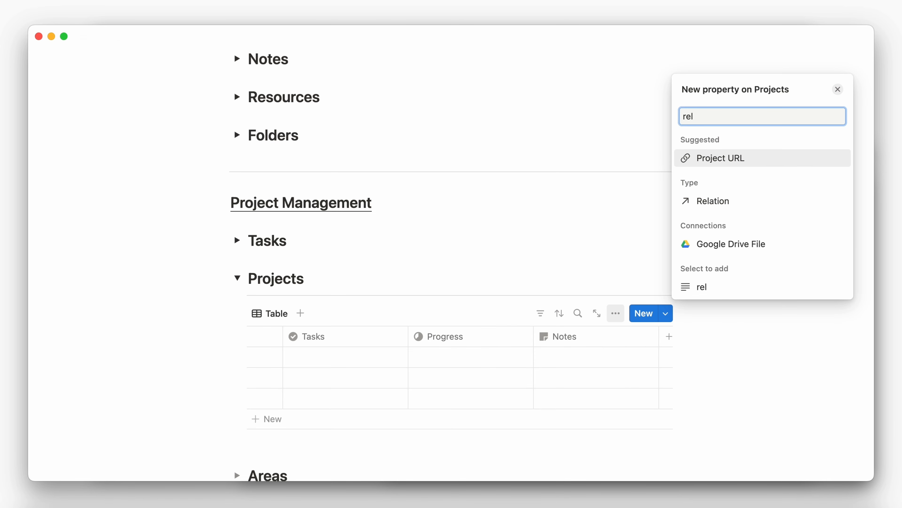
pyautogui.click(714, 201)
pyautogui.click(709, 250)
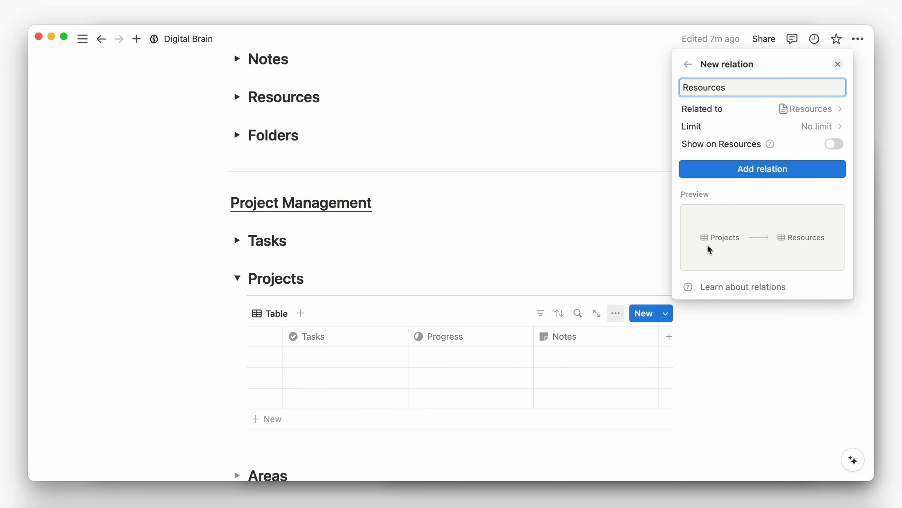
pyautogui.click(833, 142)
pyautogui.click(828, 169)
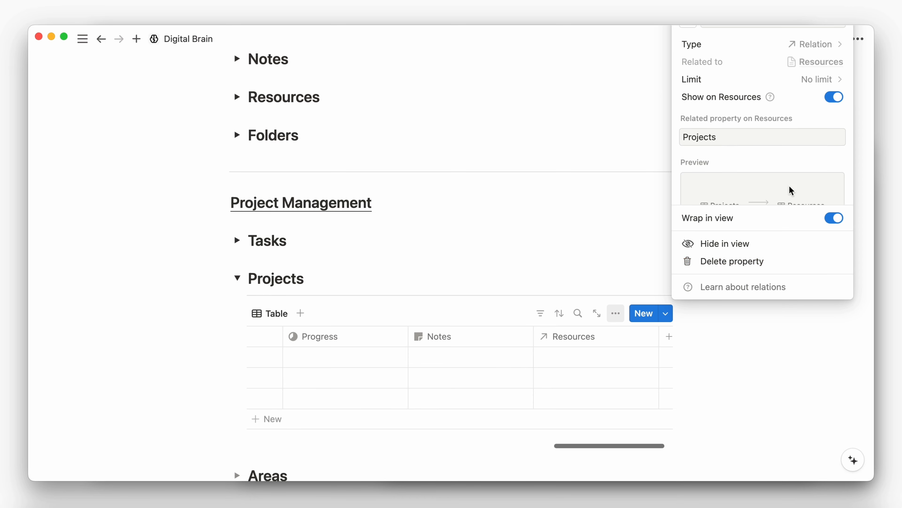
# Step: Give the Resources relation property in Projects the link icon
pyautogui.click(614, 340)
pyautogui.click(615, 340)
pyautogui.click(549, 145)
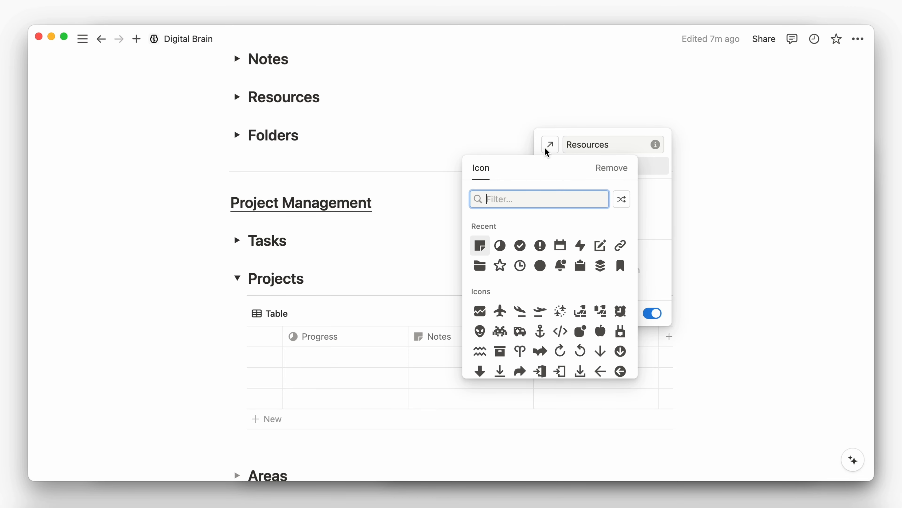
pyautogui.click(620, 245)
pyautogui.click(701, 290)
# Step: Add a last edited time property named Edited and a created time property named Created to the Projects database
pyautogui.click(669, 336)
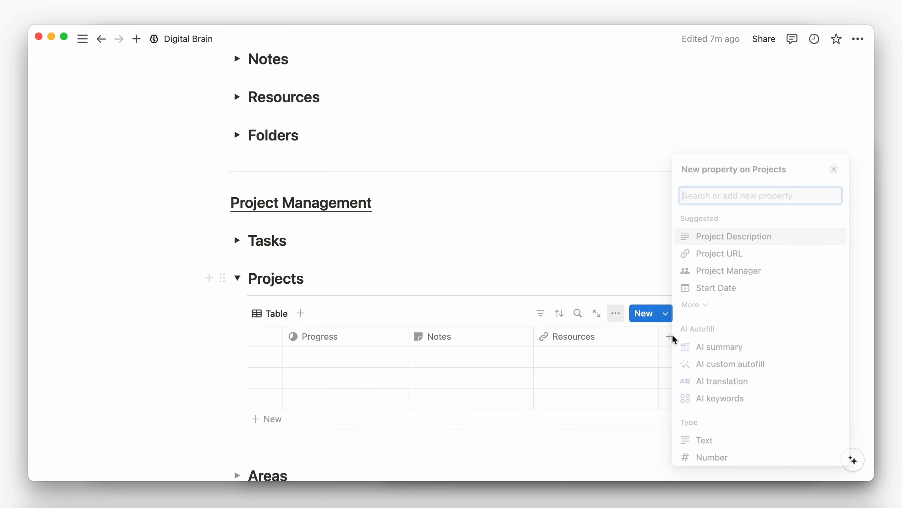
pyautogui.write('edite')
pyautogui.press('Return')
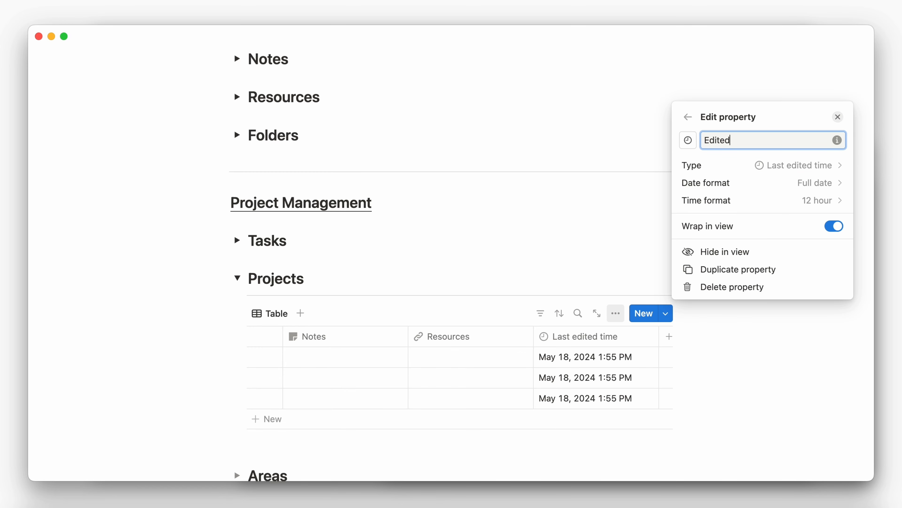
pyautogui.click(668, 339)
pyautogui.click(668, 339)
pyautogui.write('crea')
pyautogui.press('Return')
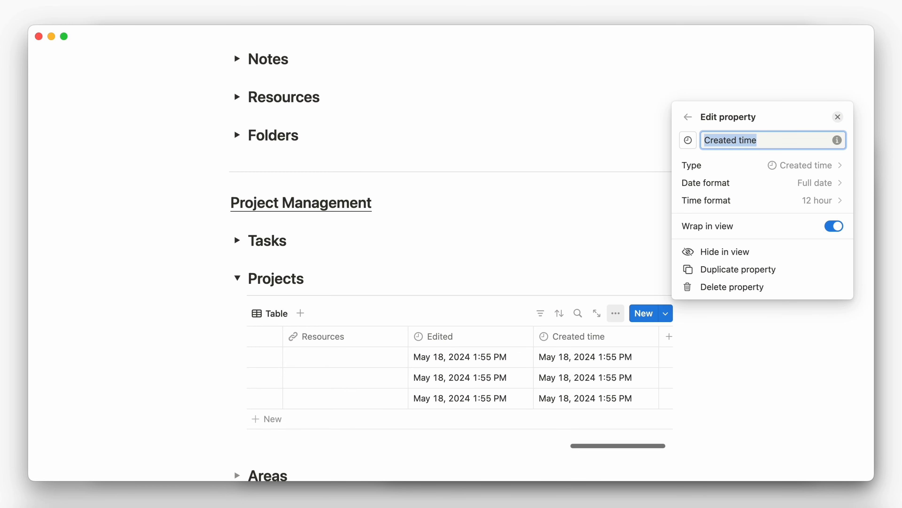
pyautogui.click(618, 277)
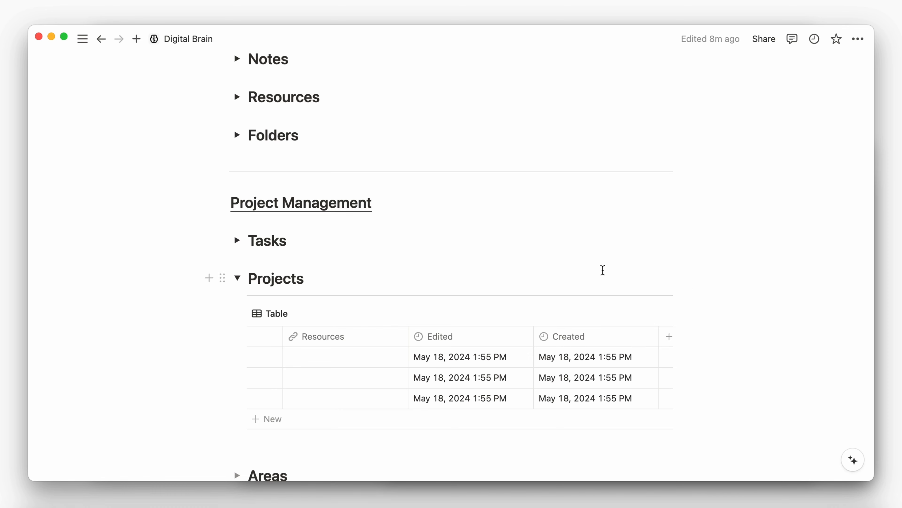
# Step: Rename the Projects table view as Drafts and give it the pencil-and-square compose icon
pyautogui.click(288, 318)
pyautogui.click(288, 338)
pyautogui.write('Drafts')
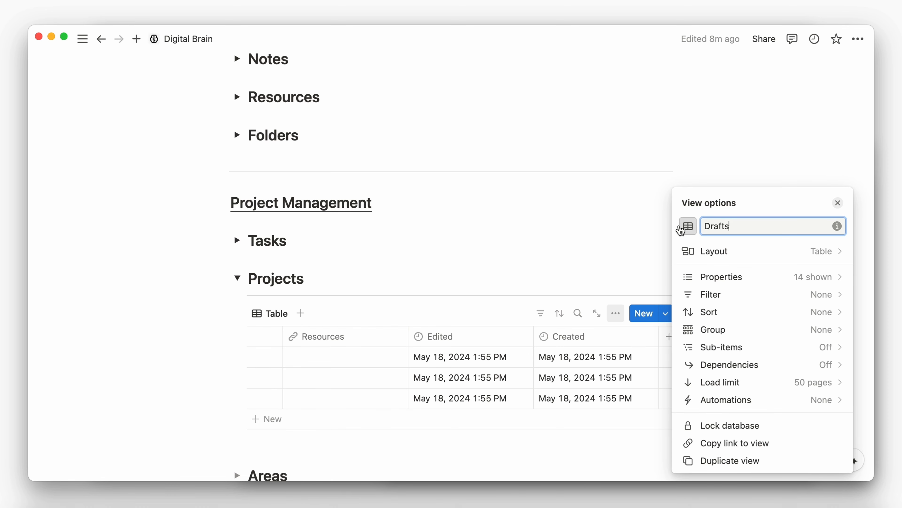
pyautogui.click(681, 230)
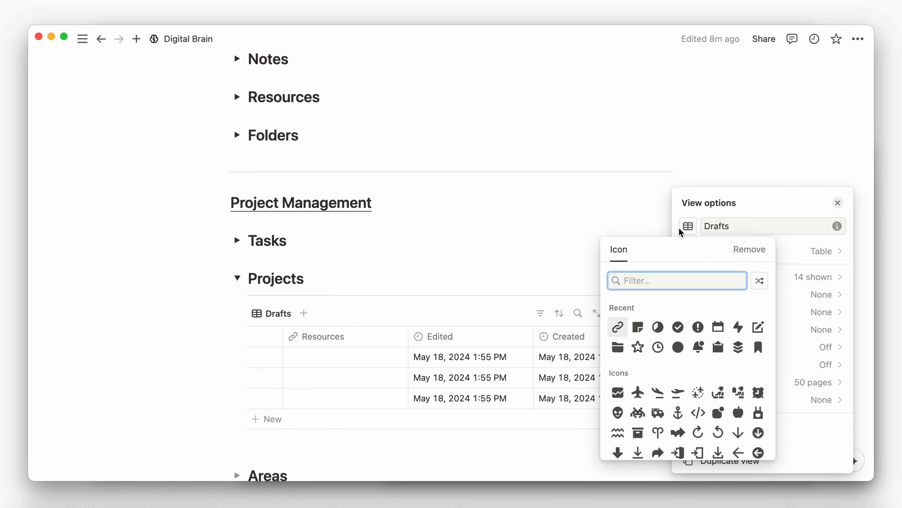
pyautogui.click(758, 326)
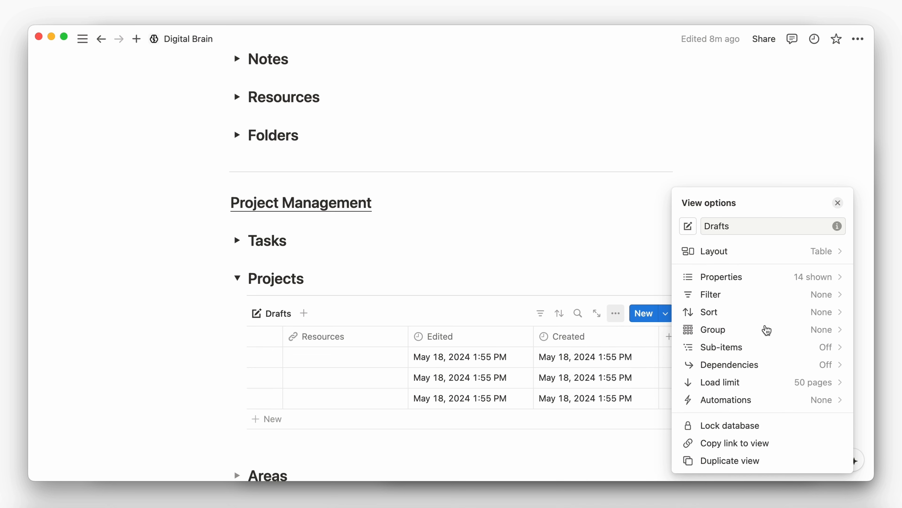
# Step: Switch the Drafts view to the List layout
pyautogui.click(780, 256)
pyautogui.click(767, 161)
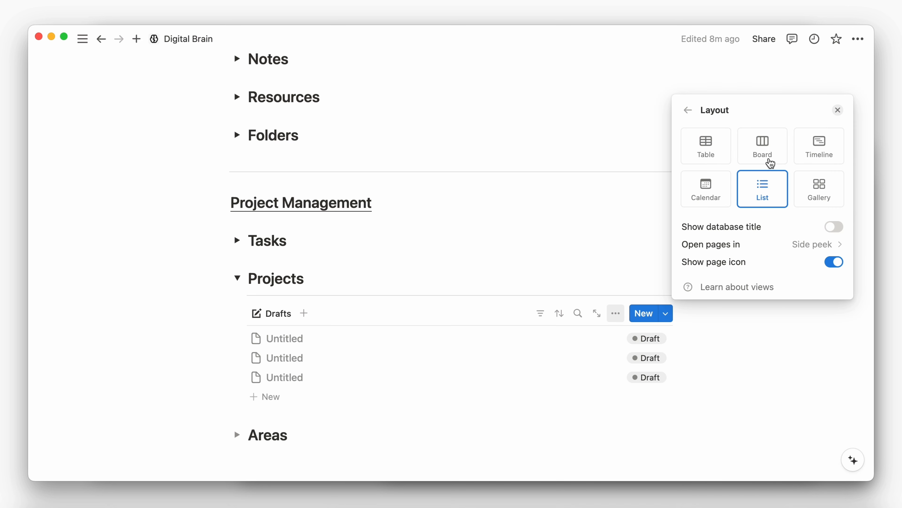
pyautogui.click(650, 236)
# Step: Hide State in the Drafts list and show the Timeline, Publish and Archive properties
pyautogui.click(700, 276)
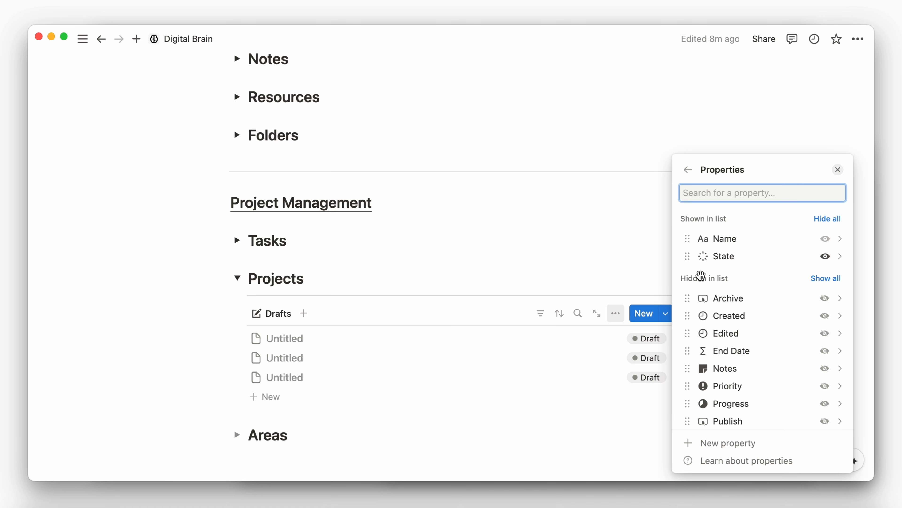
pyautogui.click(824, 256)
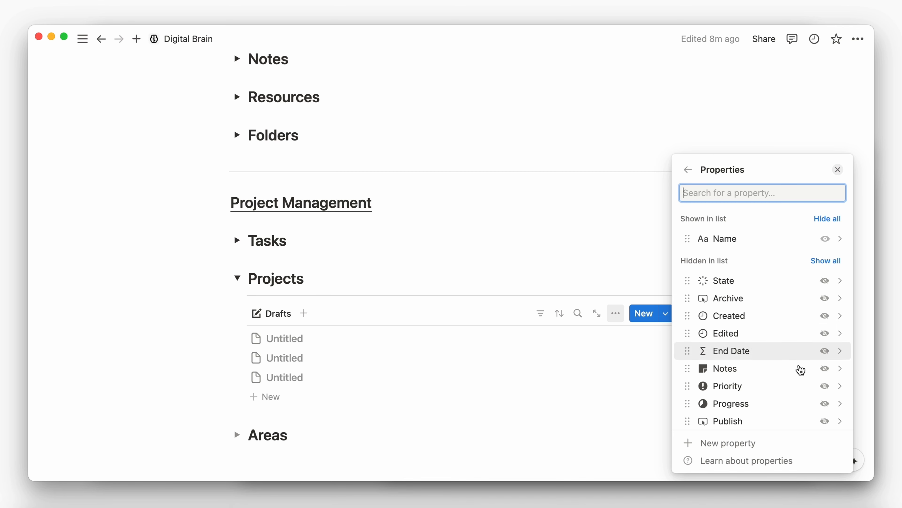
pyautogui.scroll(-5, 797, 368)
pyautogui.click(826, 391)
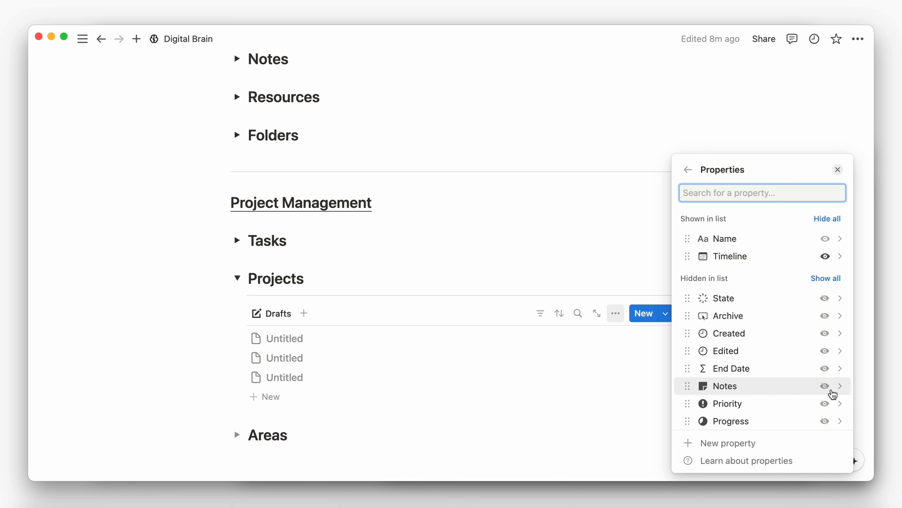
pyautogui.scroll(-3, 833, 394)
pyautogui.click(825, 378)
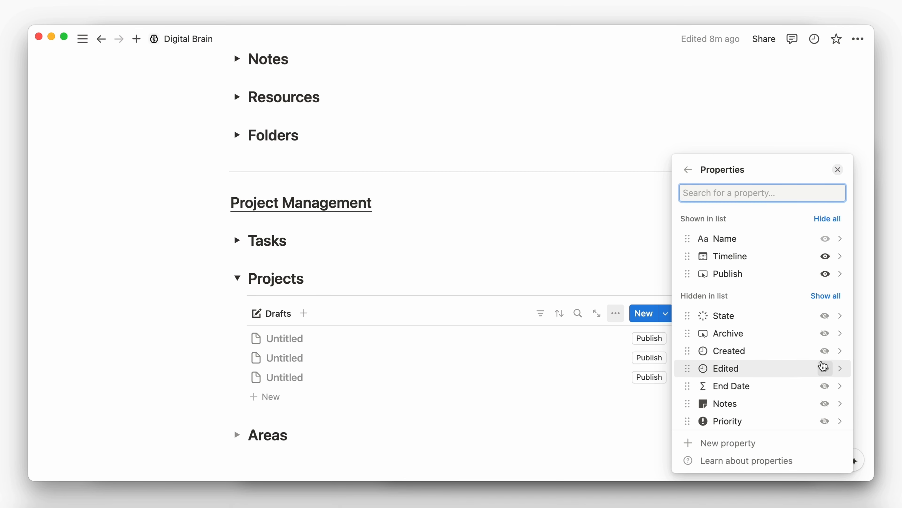
pyautogui.click(825, 333)
pyautogui.click(648, 420)
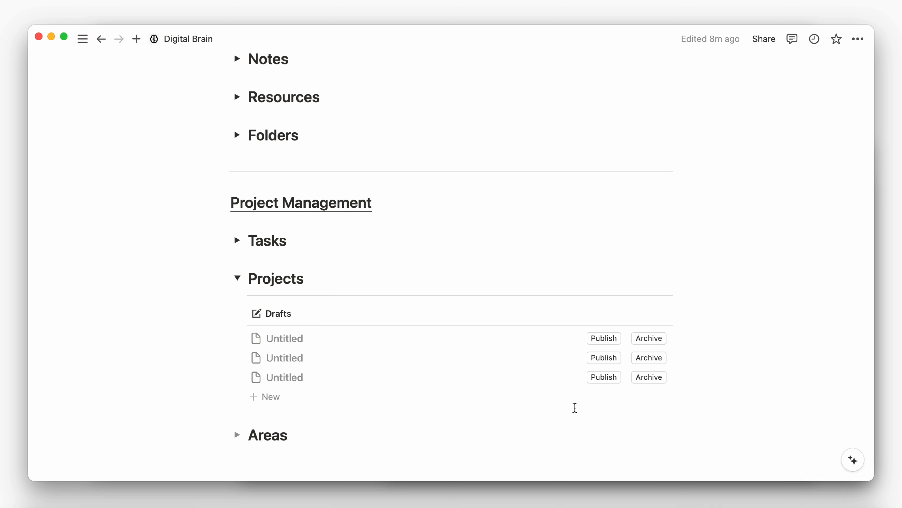
# Step: Duplicate the Drafts view as a new view named Active with the lightning bolt icon
pyautogui.click(283, 323)
pyautogui.click(298, 428)
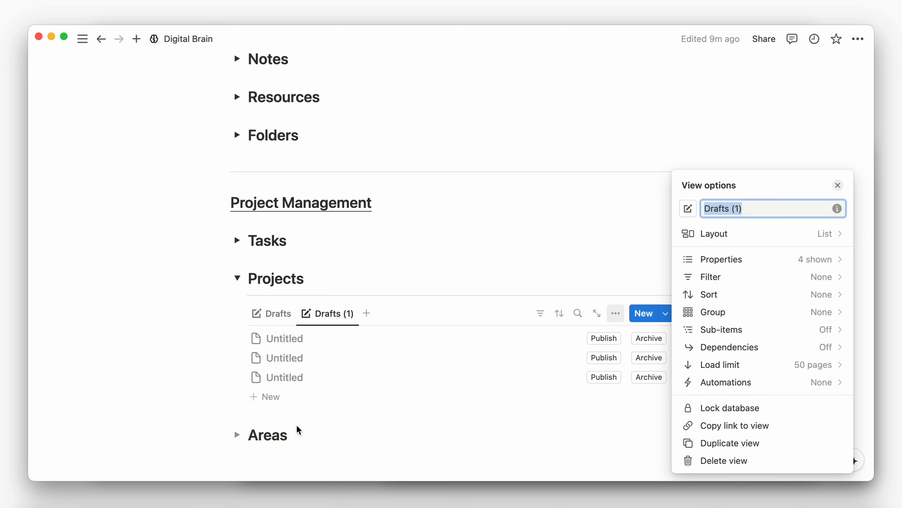
pyautogui.write('Active')
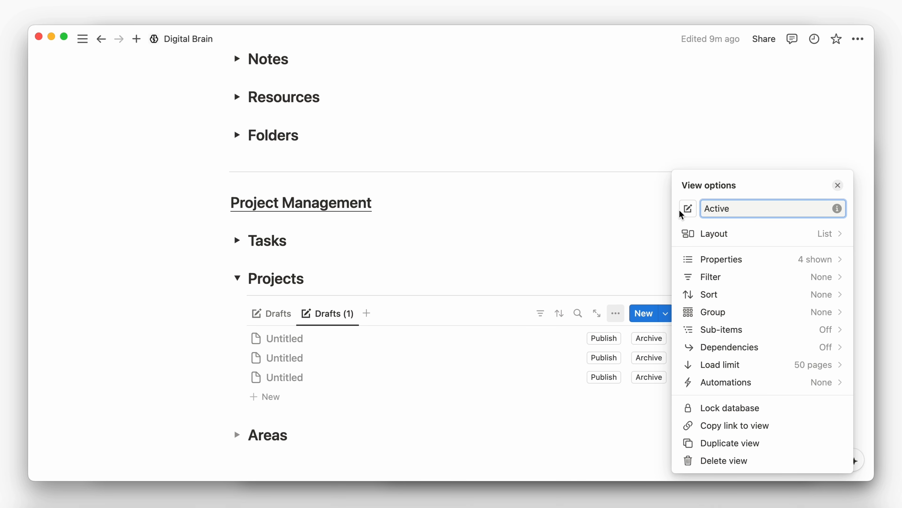
pyautogui.click(681, 213)
pyautogui.click(758, 309)
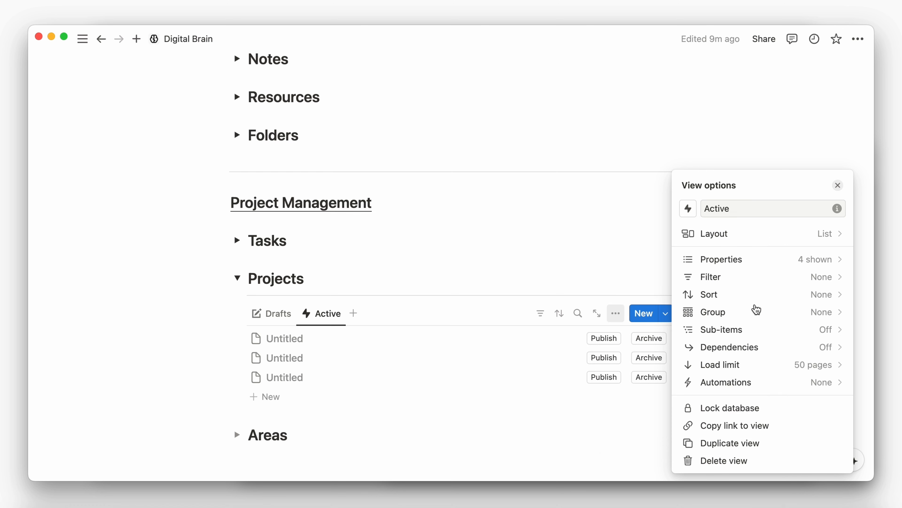
# Step: Group the Active view by Status and stop hiding empty groups
pyautogui.click(751, 313)
pyautogui.click(723, 442)
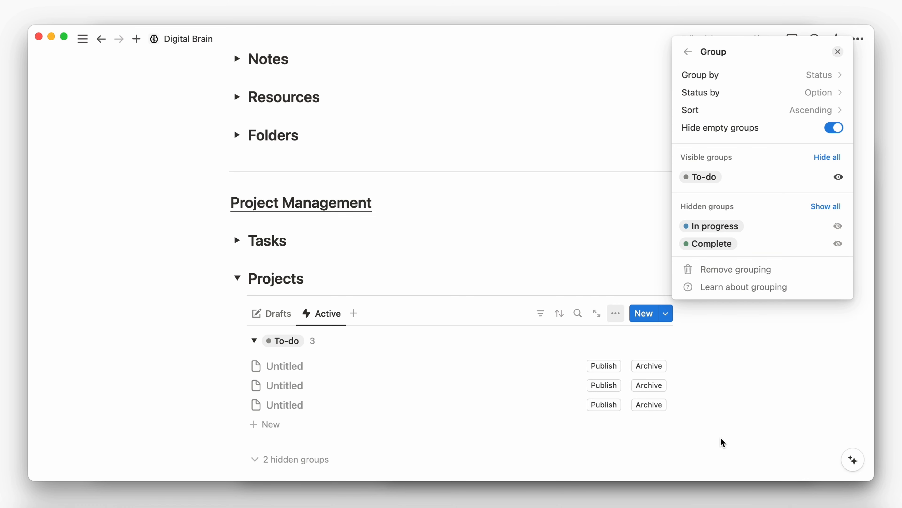
pyautogui.click(834, 129)
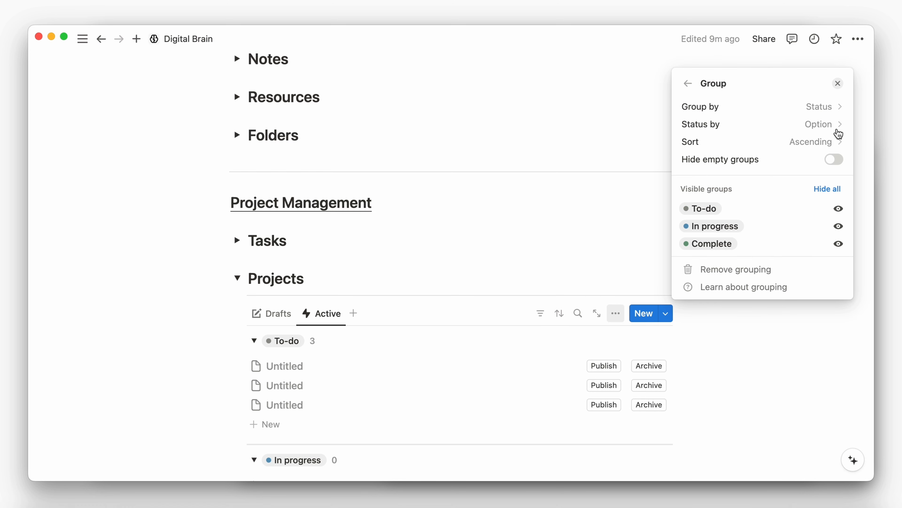
pyautogui.click(688, 87)
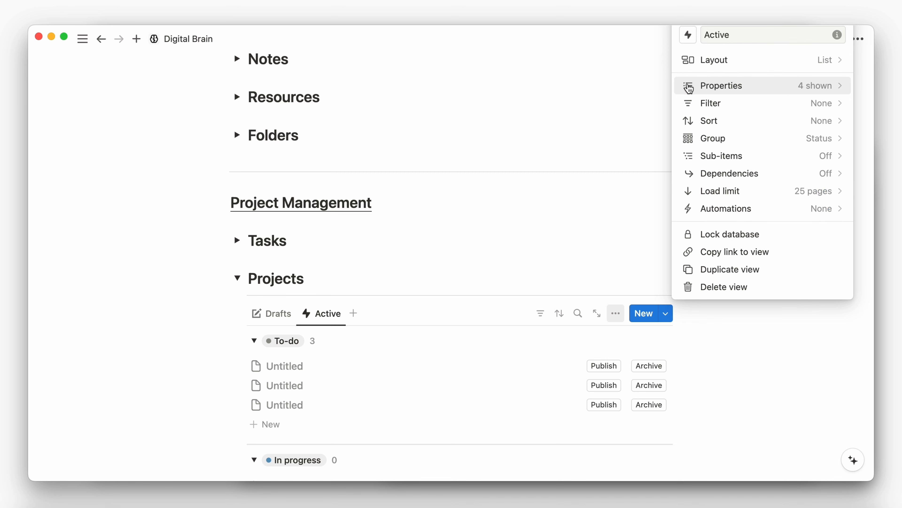
# Step: Show Progress in the Active view directly after Name, ahead of Timeline, and hide the Publish property
pyautogui.click(688, 84)
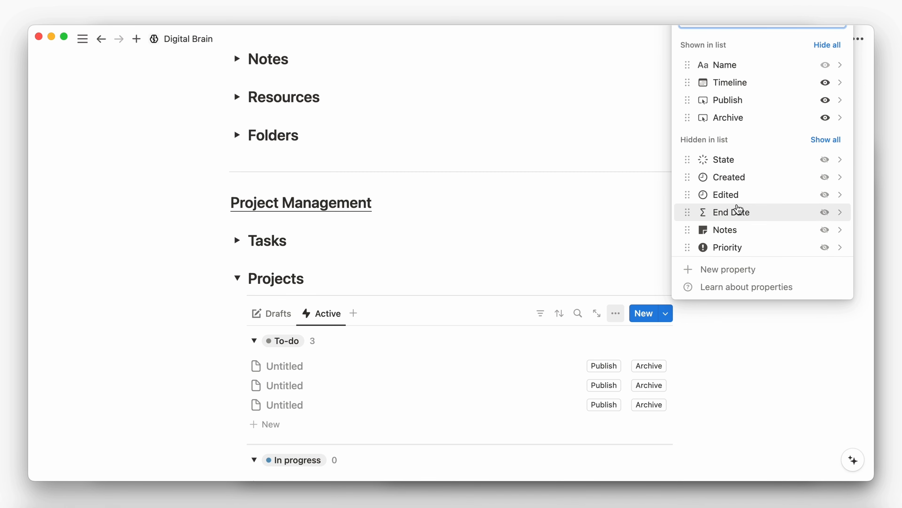
pyautogui.scroll(-3, 741, 209)
pyautogui.click(825, 206)
pyautogui.scroll(3, 760, 205)
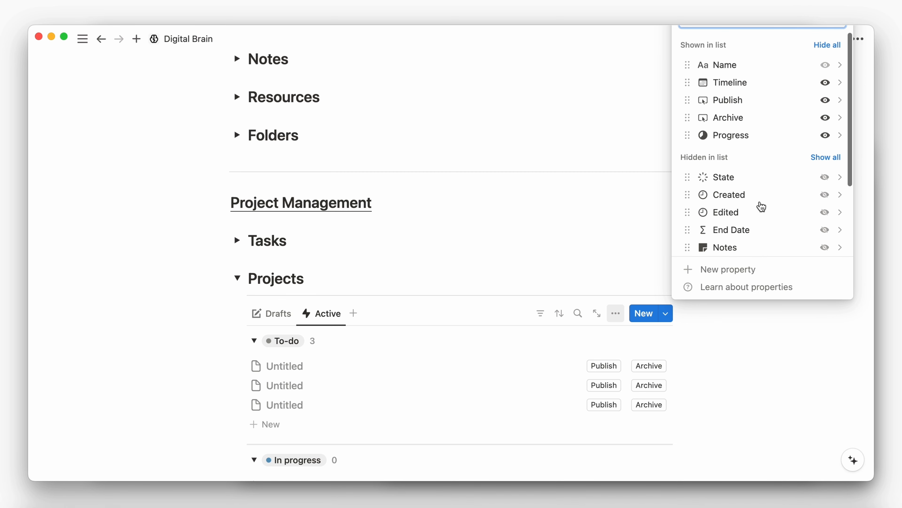
pyautogui.moveTo(688, 131); pyautogui.dragTo(693, 87)
pyautogui.click(823, 121)
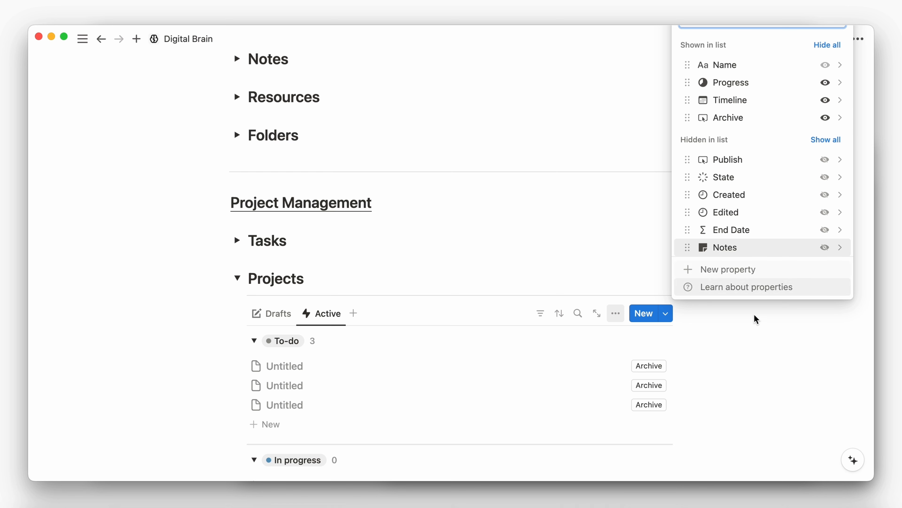
pyautogui.click(743, 345)
# Step: Collapse the To-do, In progress and Complete groups in the Active view
pyautogui.scroll(-3, 469, 421)
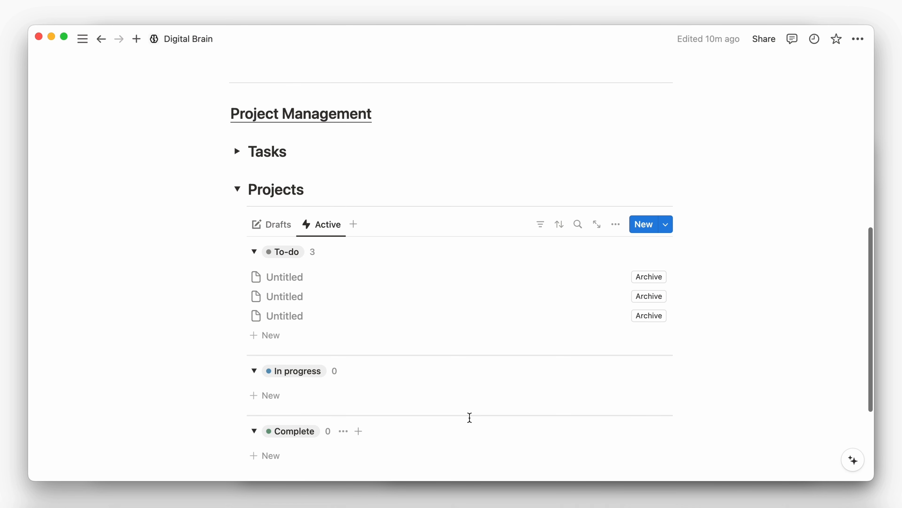
pyautogui.click(255, 371)
pyautogui.click(254, 400)
pyautogui.click(253, 251)
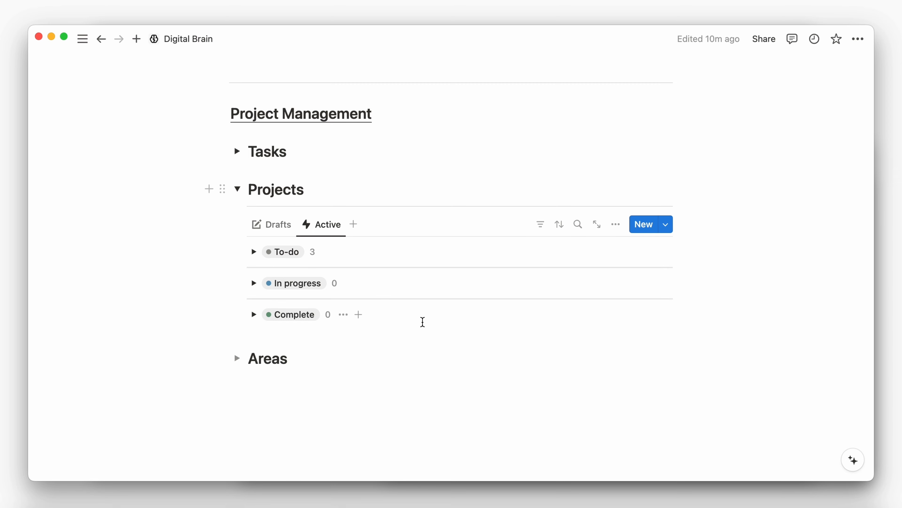
# Step: Filter the Drafts view to projects whose State is in the To-do group
pyautogui.scroll(2, 422, 323)
pyautogui.click(274, 280)
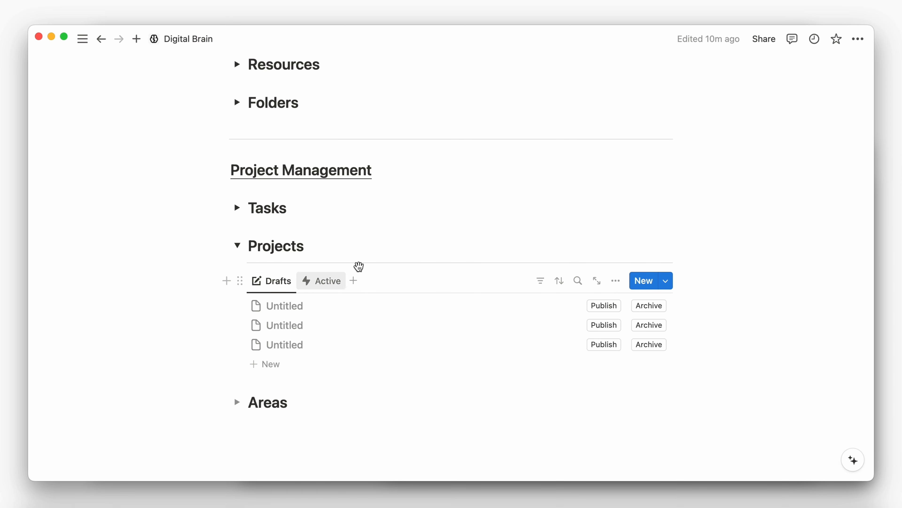
pyautogui.click(539, 280)
pyautogui.click(497, 400)
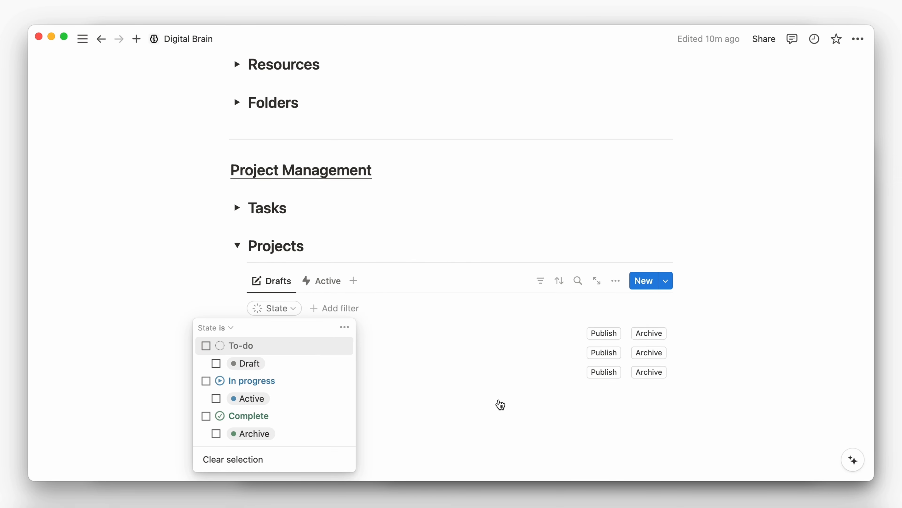
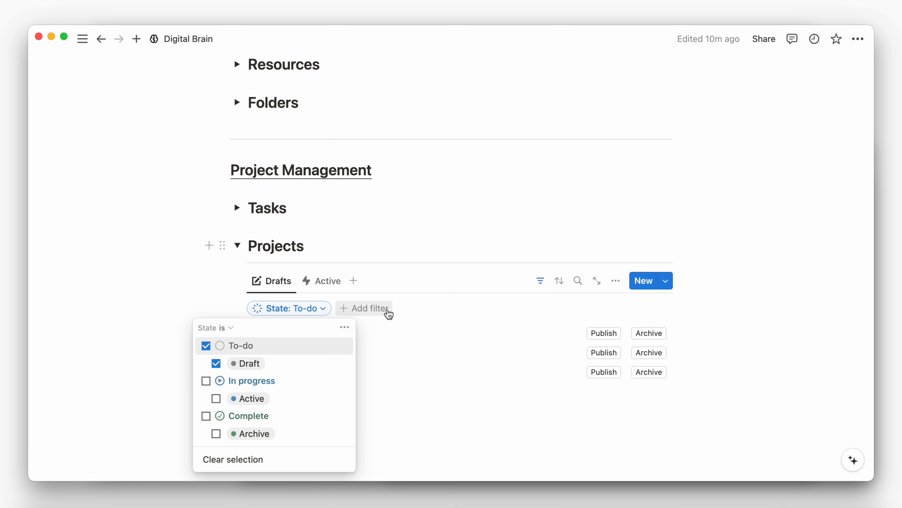
pyautogui.click(384, 310)
# Step: Sort the Drafts view by Edited in descending order
pyautogui.click(550, 282)
pyautogui.click(555, 282)
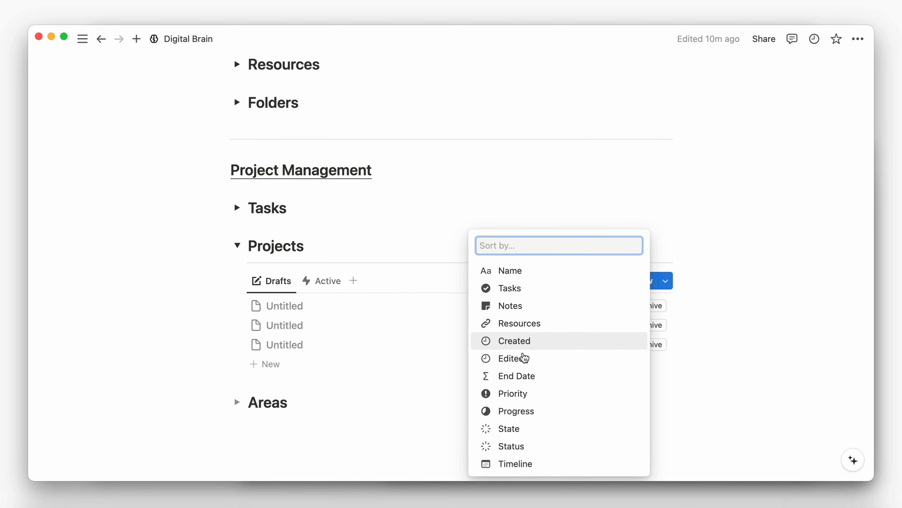
pyautogui.click(522, 358)
pyautogui.click(321, 338)
pyautogui.click(312, 377)
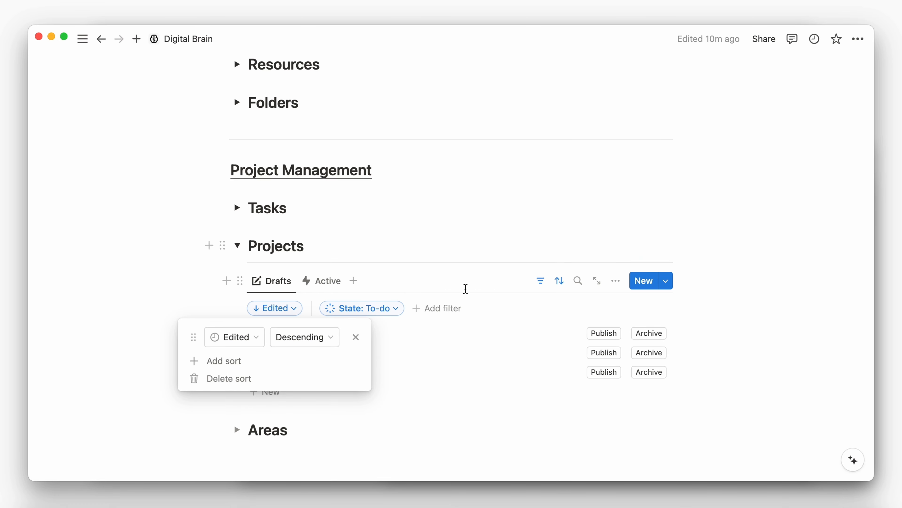
pyautogui.click(465, 288)
# Step: Filter the Active view to projects whose State is in the In progress group, and collapse the filter bar
pyautogui.click(321, 282)
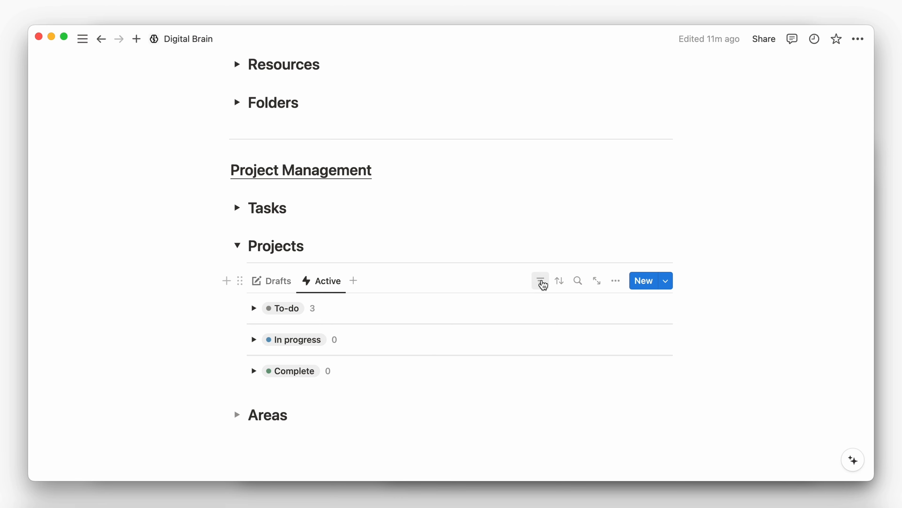
pyautogui.click(541, 280)
pyautogui.click(512, 401)
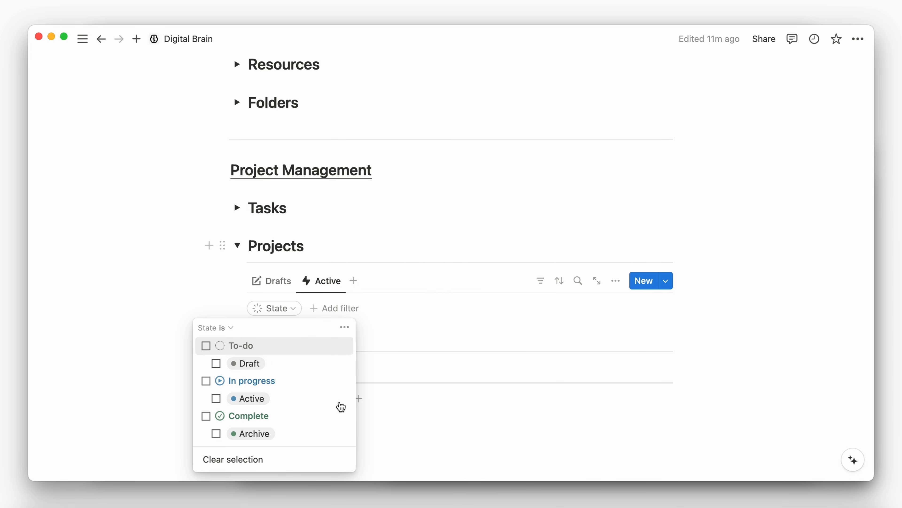
pyautogui.click(285, 403)
pyautogui.click(404, 286)
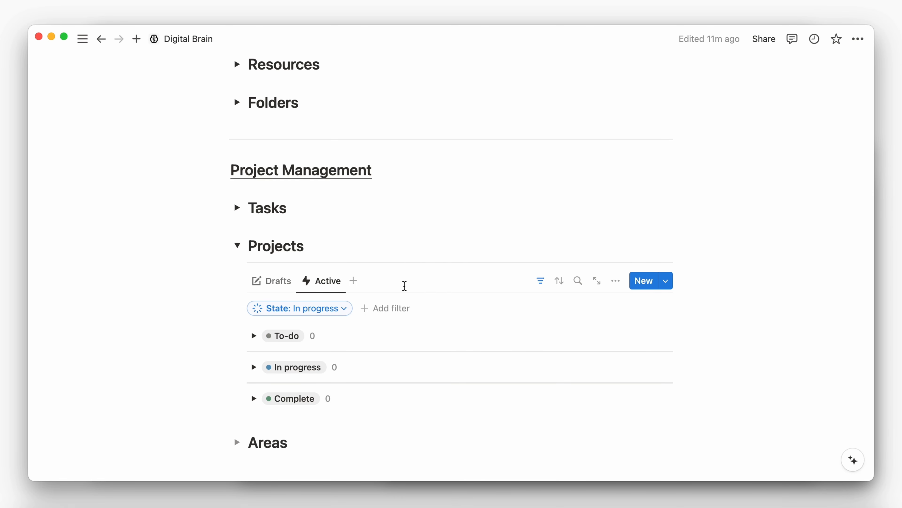
pyautogui.click(541, 283)
# Step: Add a Timeline view named Calendar with a calendar icon to the Projects database
pyautogui.click(353, 281)
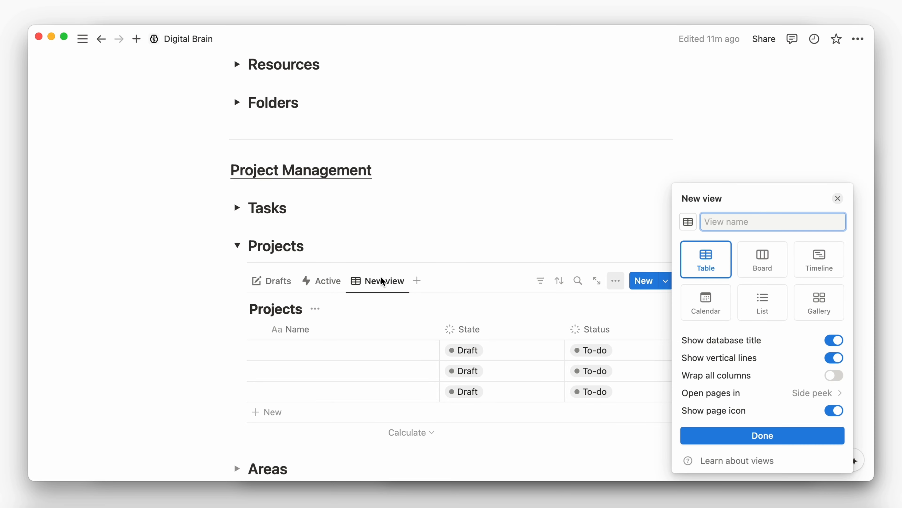
pyautogui.click(804, 270)
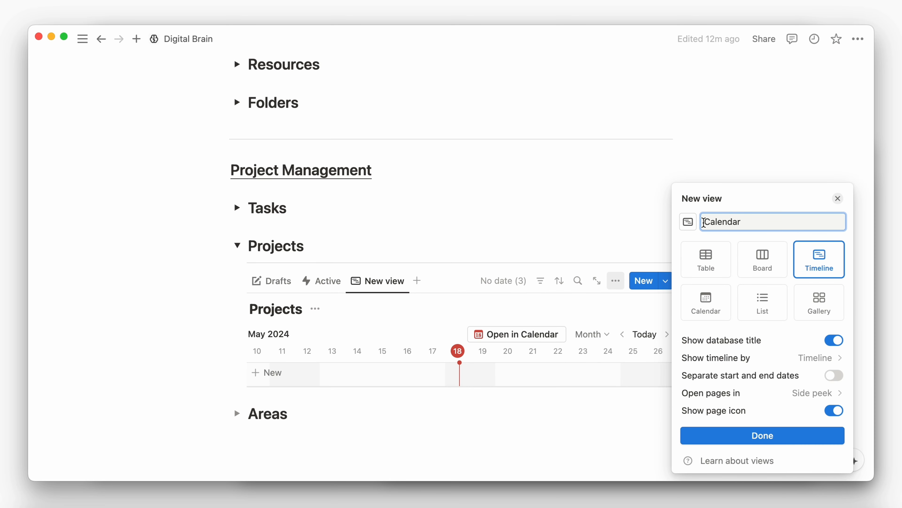
pyautogui.click(688, 222)
pyautogui.click(758, 315)
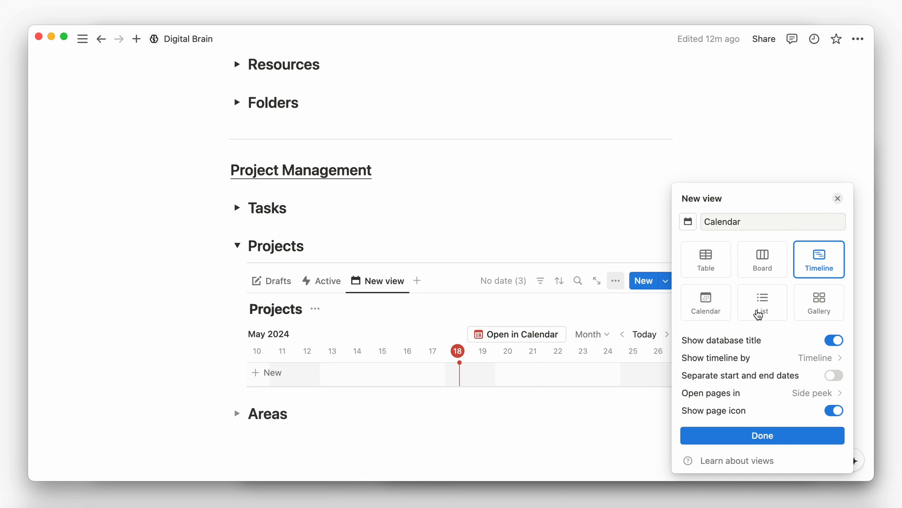
pyautogui.click(732, 435)
# Step: Group the Calendar timeline by Status and turn off hiding of empty groups
pyautogui.click(746, 316)
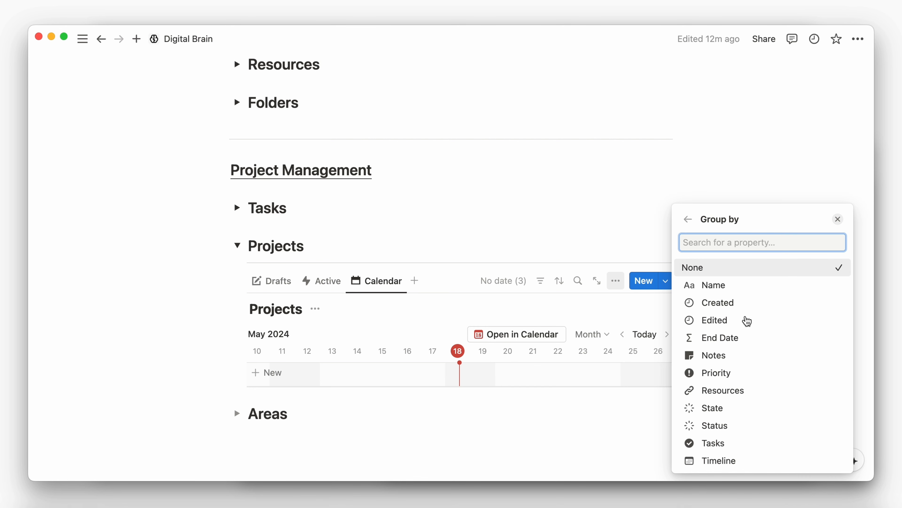
pyautogui.click(719, 426)
pyautogui.click(833, 303)
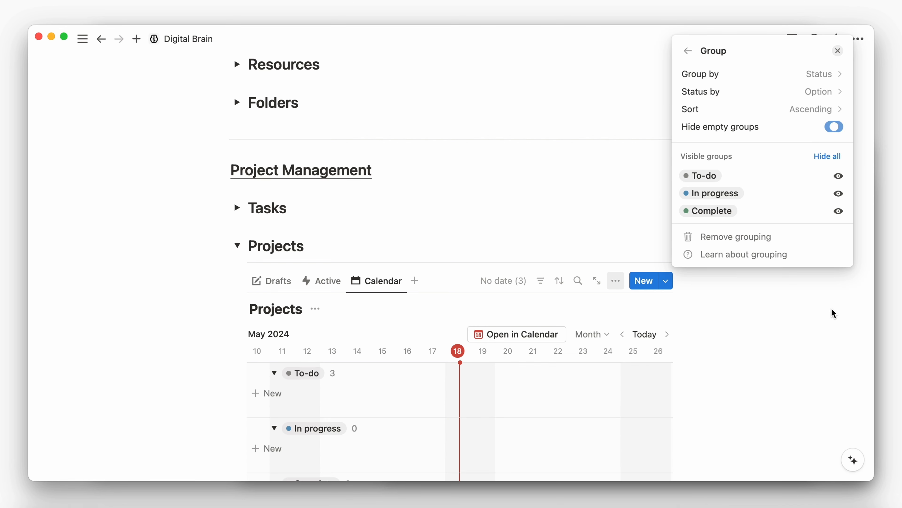
pyautogui.click(824, 319)
# Step: Collapse the To-do, In progress and Complete groups in the Calendar view and hide the database title
pyautogui.click(273, 373)
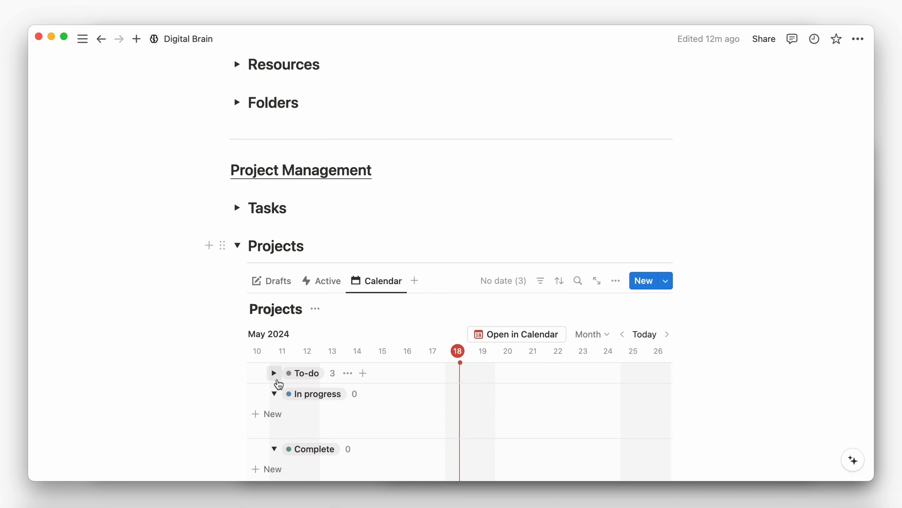
pyautogui.click(274, 393)
pyautogui.click(275, 414)
pyautogui.click(316, 309)
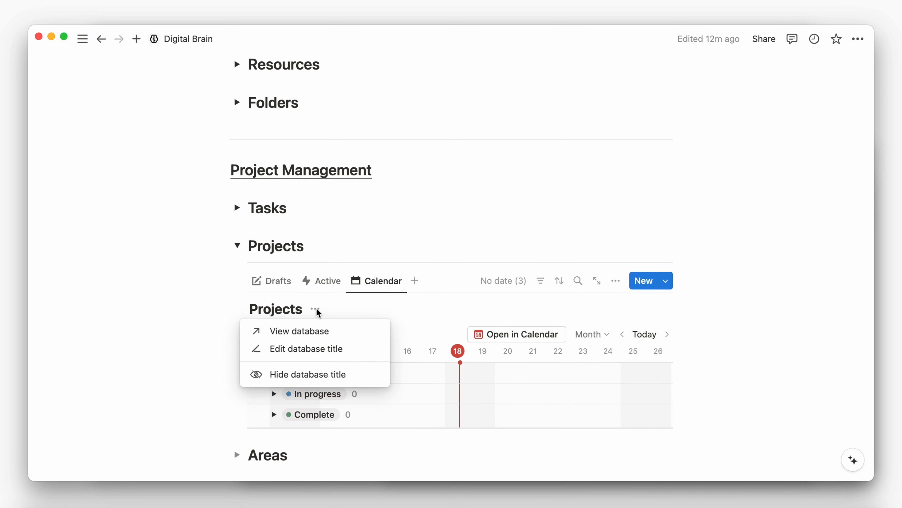
pyautogui.click(322, 373)
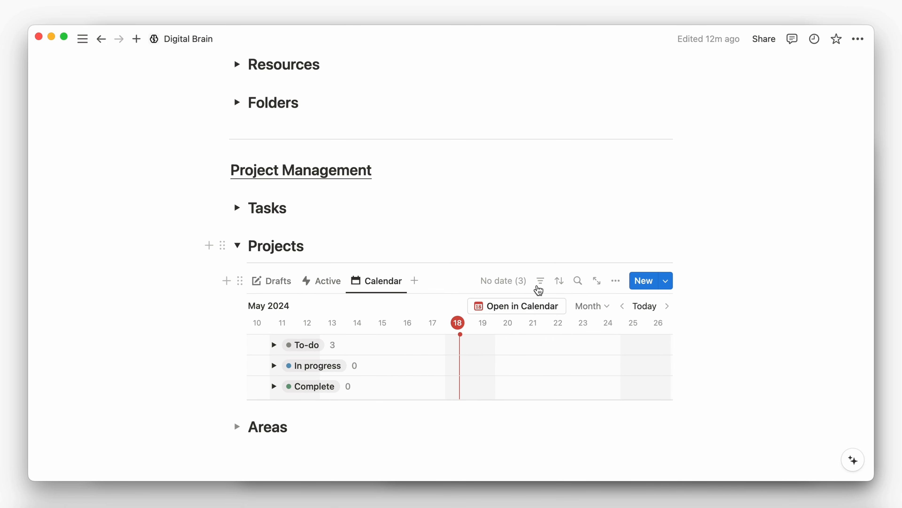
# Step: Show the Progress property in the Calendar timeline view
pyautogui.click(613, 281)
pyautogui.click(713, 257)
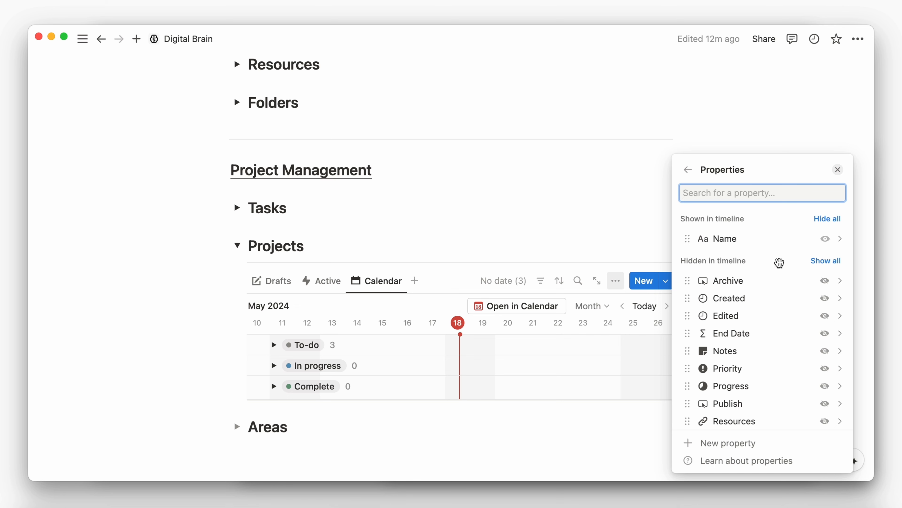
pyautogui.click(825, 385)
pyautogui.click(609, 236)
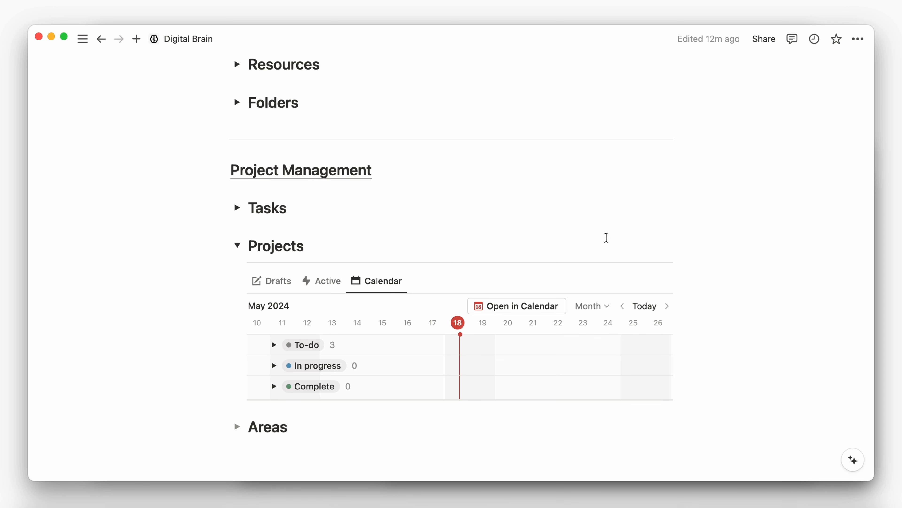
# Step: Filter the Calendar view to projects whose State is Active, and collapse the filter bar
pyautogui.click(540, 283)
pyautogui.click(513, 386)
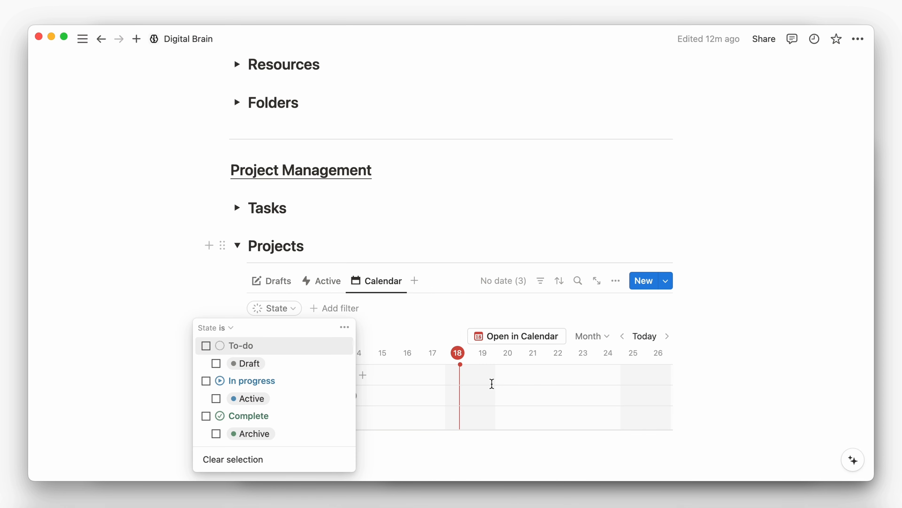
pyautogui.click(333, 397)
pyautogui.press('Escape')
pyautogui.click(540, 281)
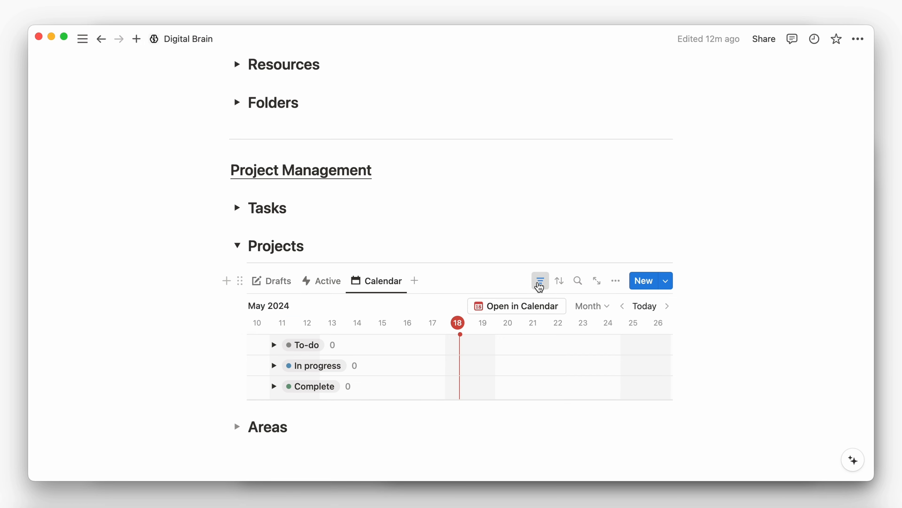
# Step: Switch the Projects database back to its Drafts view and collapse the Projects section
pyautogui.click(272, 281)
pyautogui.click(236, 245)
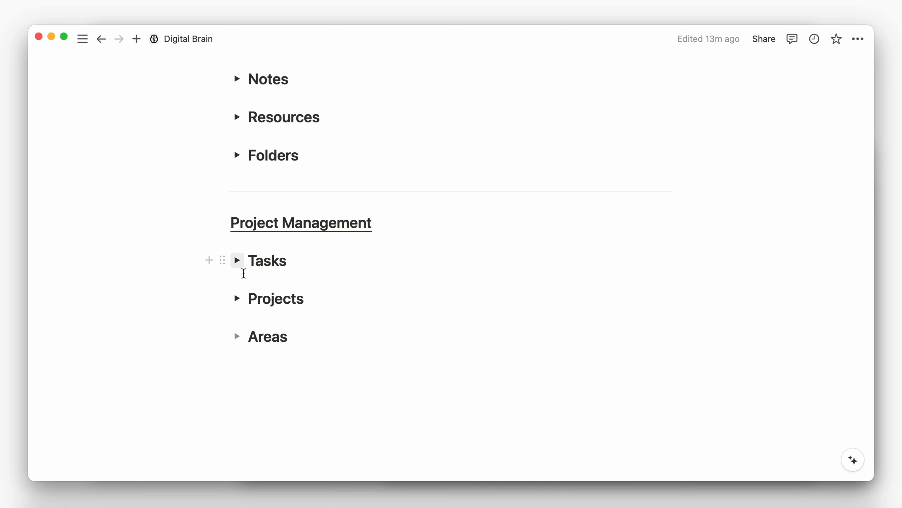
# Step: Expand the Areas section and insert a divider inside it
pyautogui.click(237, 337)
pyautogui.click(260, 341)
pyautogui.write('/divi')
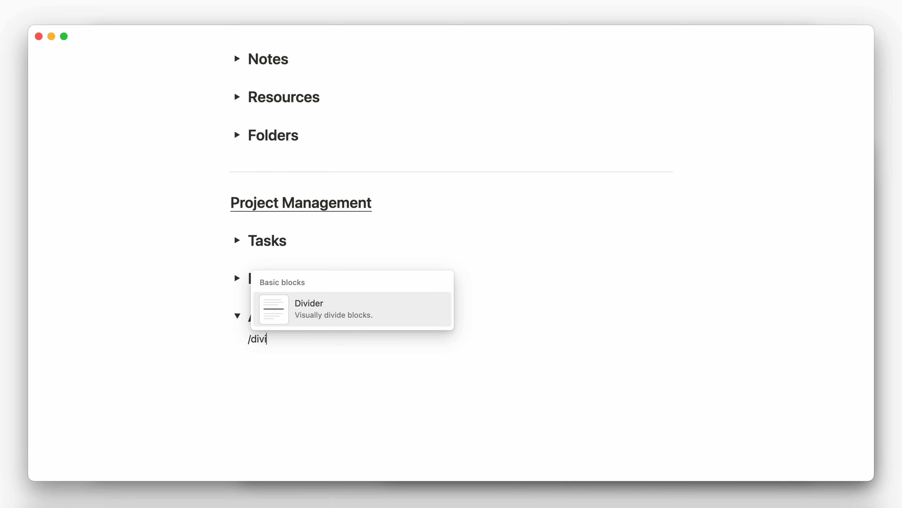
pyautogui.press('Return')
# Step: Insert an inline database titled Areas below the divider and hide its title
pyautogui.write('/data')
pyautogui.press('Return')
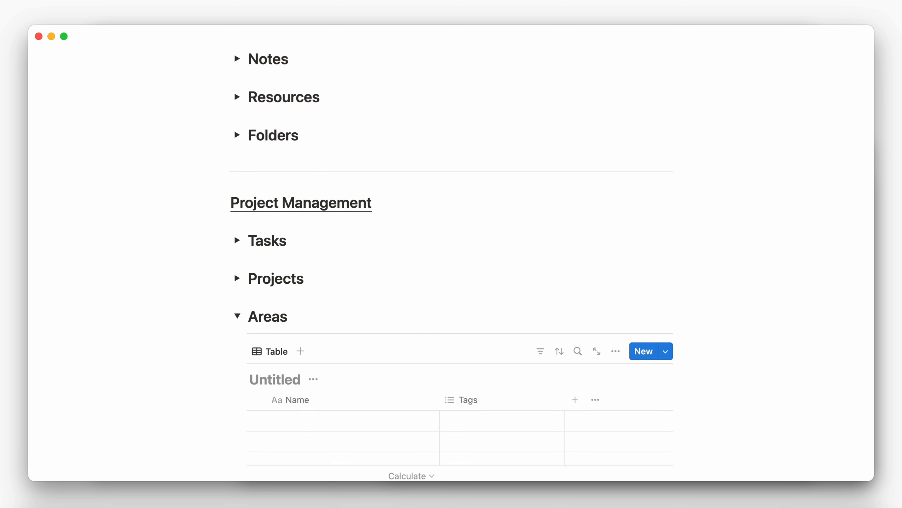
pyautogui.click(298, 378)
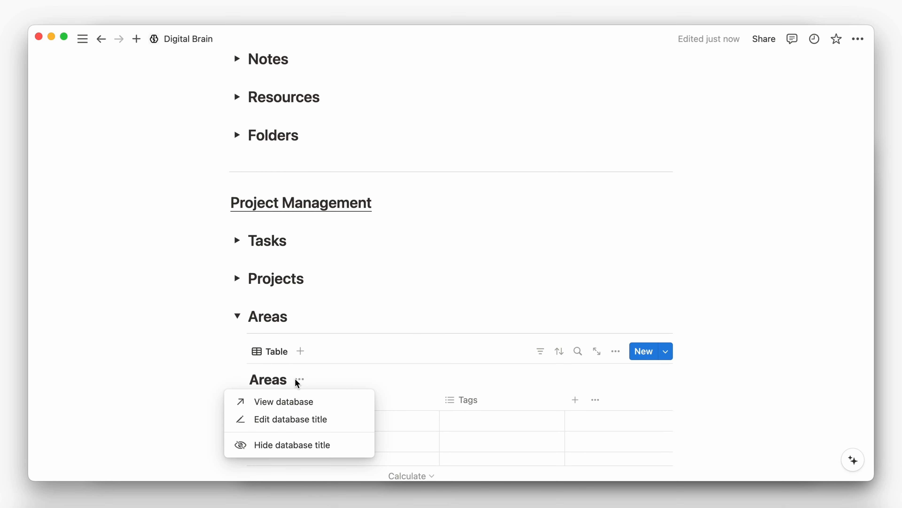
pyautogui.click(292, 441)
# Step: Rename the Areas table view as Active and give it a lightning bolt icon
pyautogui.click(275, 353)
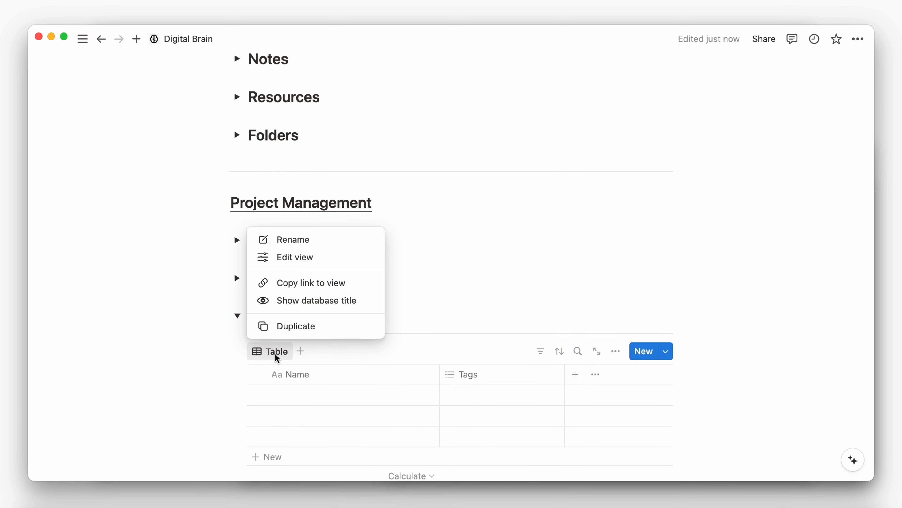
pyautogui.click(303, 242)
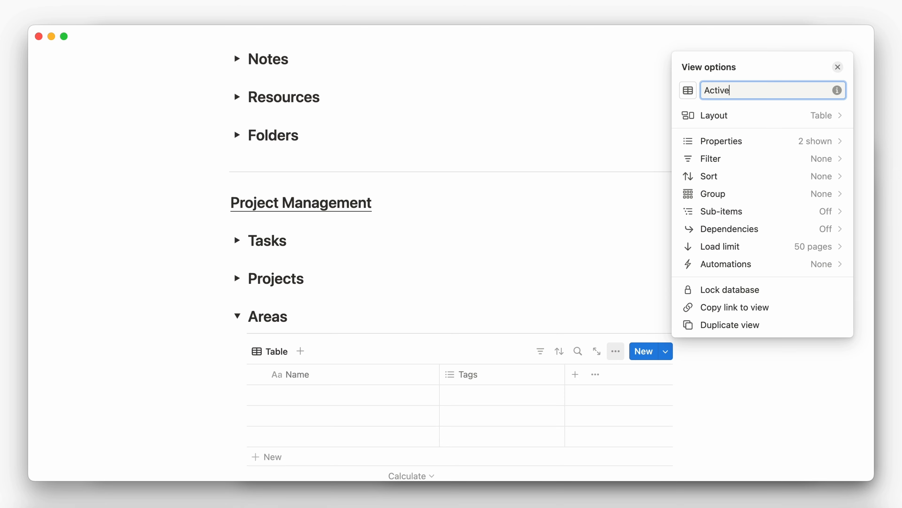
pyautogui.click(688, 91)
pyautogui.click(636, 190)
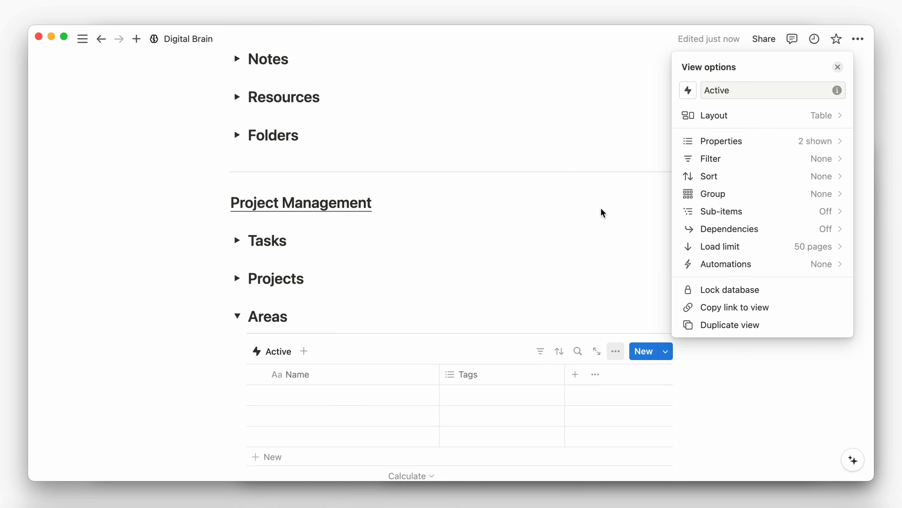
pyautogui.click(482, 300)
# Step: Delete the Tags property from the Areas database
pyautogui.click(470, 373)
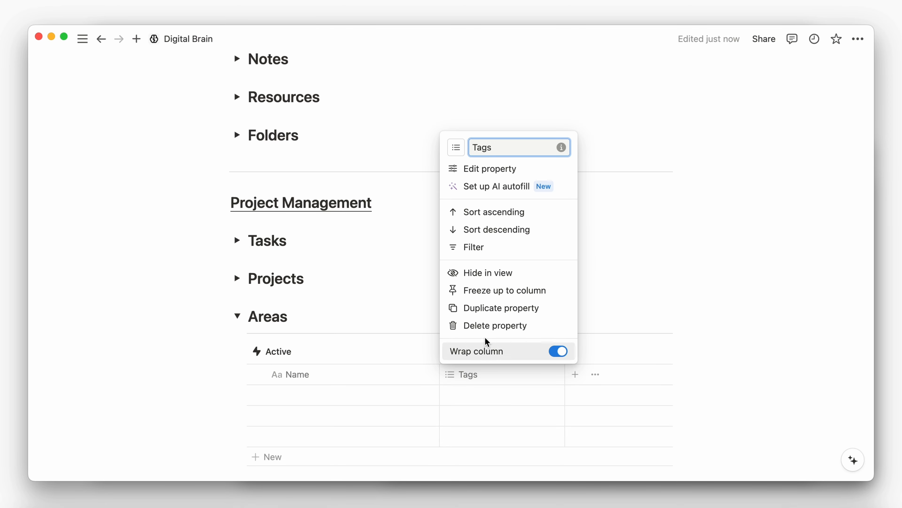
pyautogui.click(491, 329)
pyautogui.click(479, 252)
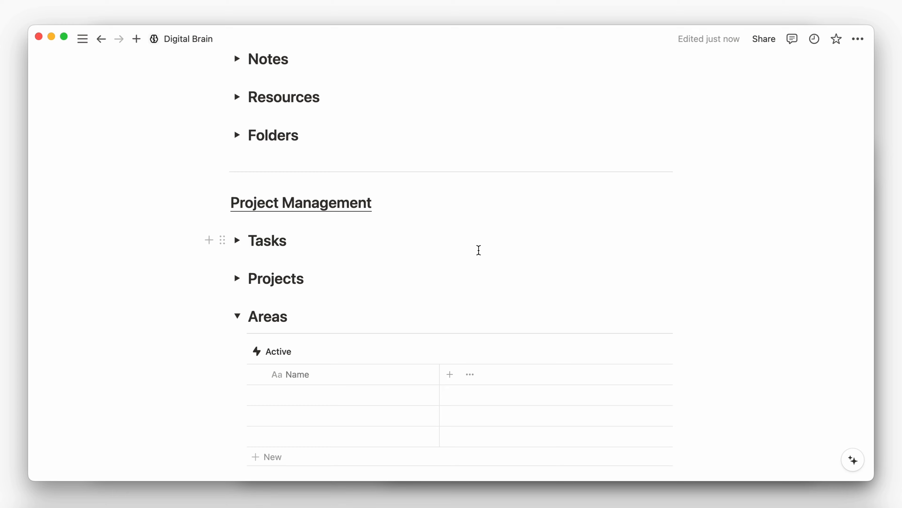
# Step: Add a Select property named Type to the Areas database with the options Work and Personal
pyautogui.click(457, 374)
pyautogui.write('sele')
pyautogui.press('Return')
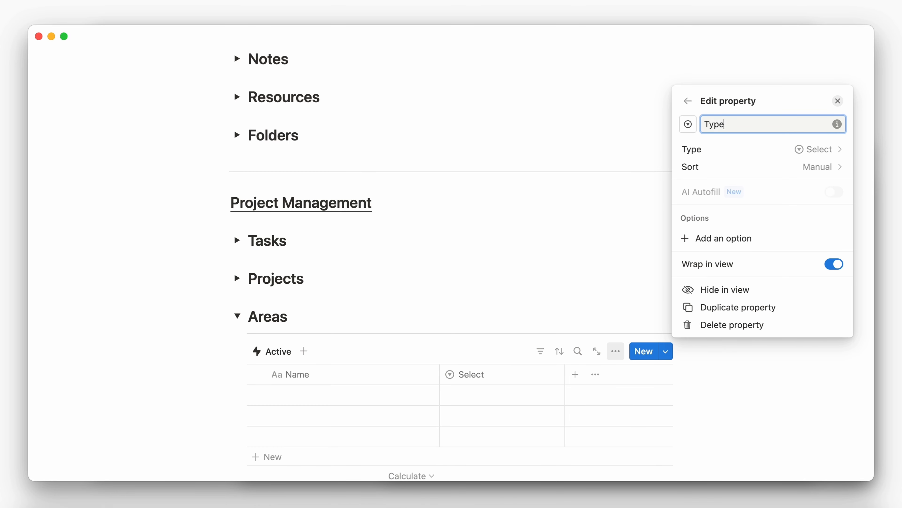
pyautogui.click(724, 238)
pyautogui.write('Work')
pyautogui.press('Return')
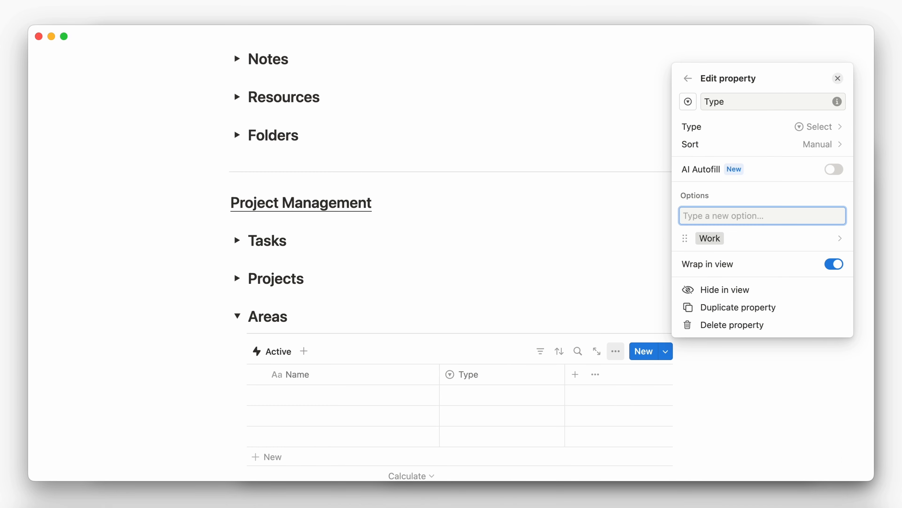
pyautogui.press('Return')
# Step: Set the color of the Work and Personal options to light gray
pyautogui.click(711, 238)
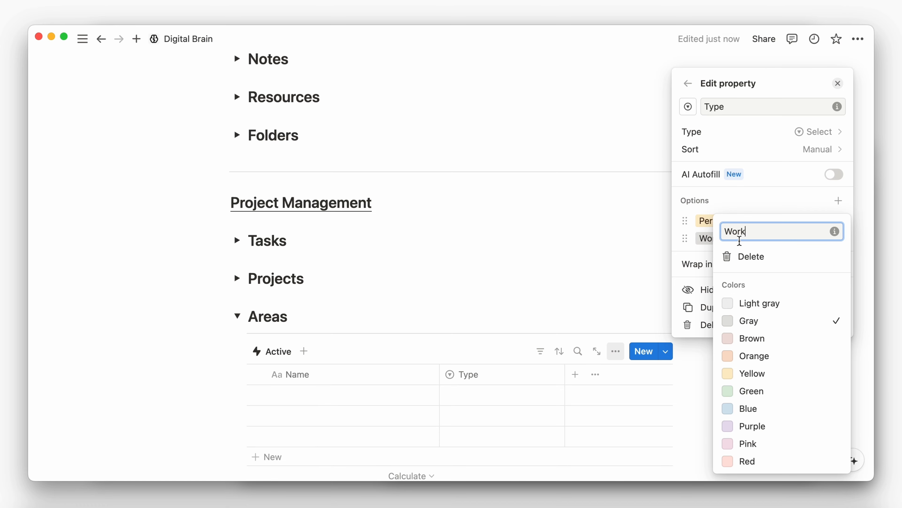
pyautogui.click(746, 302)
pyautogui.press('Escape')
pyautogui.click(722, 225)
pyautogui.click(731, 305)
pyautogui.press('Escape')
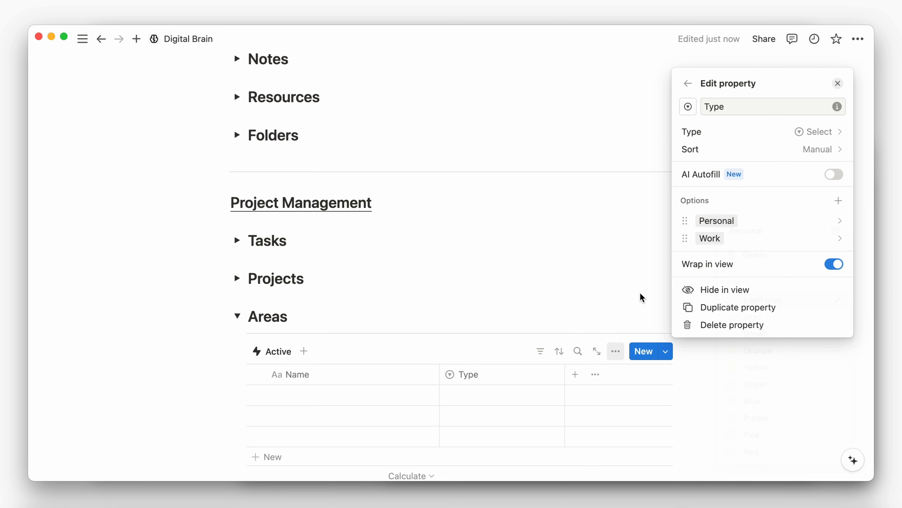
pyautogui.press('Escape')
# Step: Add a Status property to the Areas database
pyautogui.click(578, 373)
pyautogui.write('sta')
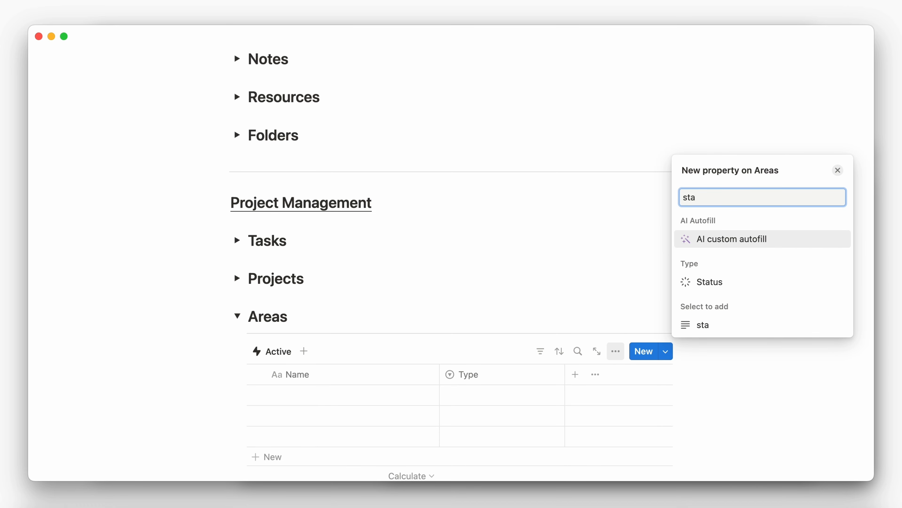
pyautogui.press('Down')
pyautogui.press('Return')
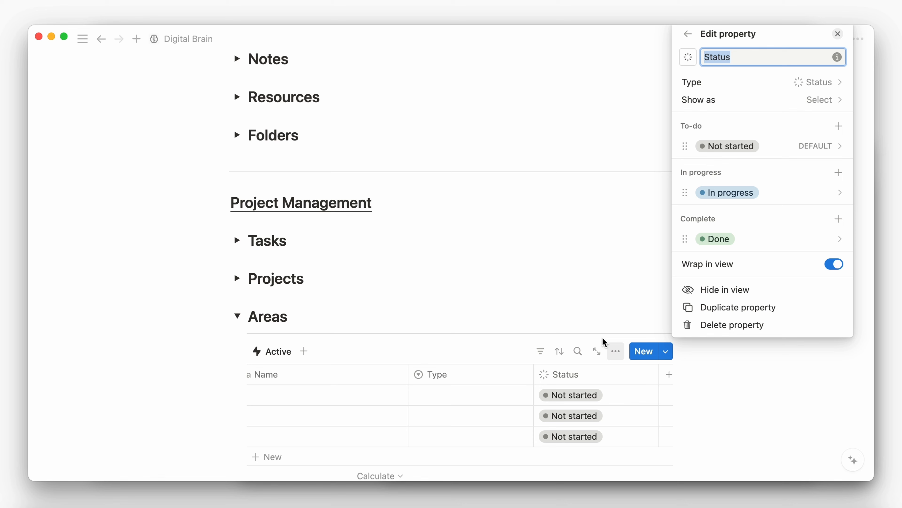
# Step: Rename the Status option In progress as Active and Done as Archive, coloring both light gray
pyautogui.click(728, 194)
pyautogui.write('Active')
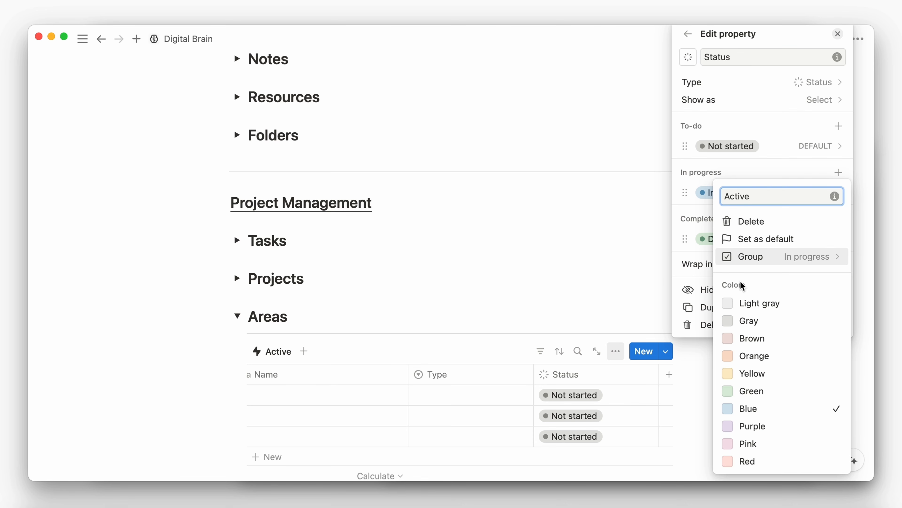
pyautogui.click(747, 303)
pyautogui.press('Escape')
pyautogui.click(718, 240)
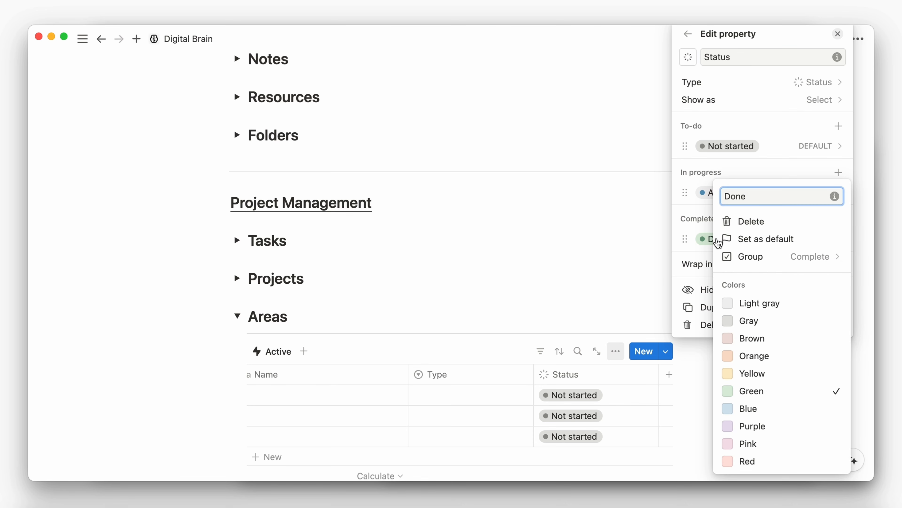
pyautogui.write('Archive')
pyautogui.click(728, 303)
pyautogui.press('Escape')
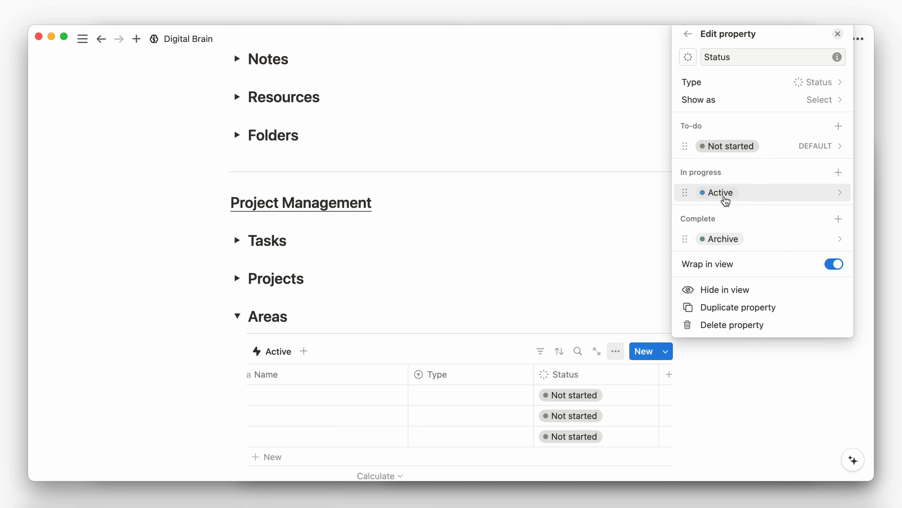
# Step: Make Active the default Status option and delete the Not started option
pyautogui.click(725, 193)
pyautogui.click(745, 245)
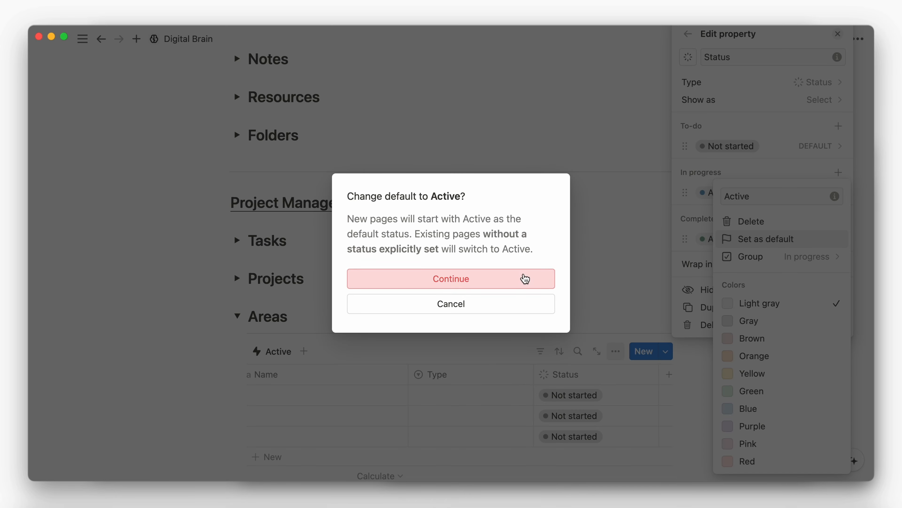
pyautogui.click(524, 277)
pyautogui.click(734, 144)
pyautogui.click(750, 197)
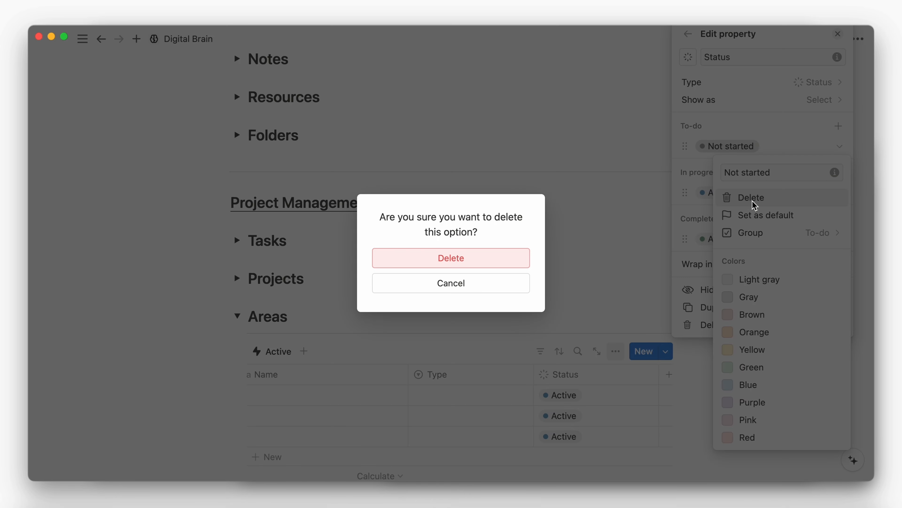
pyautogui.click(484, 260)
pyautogui.click(591, 306)
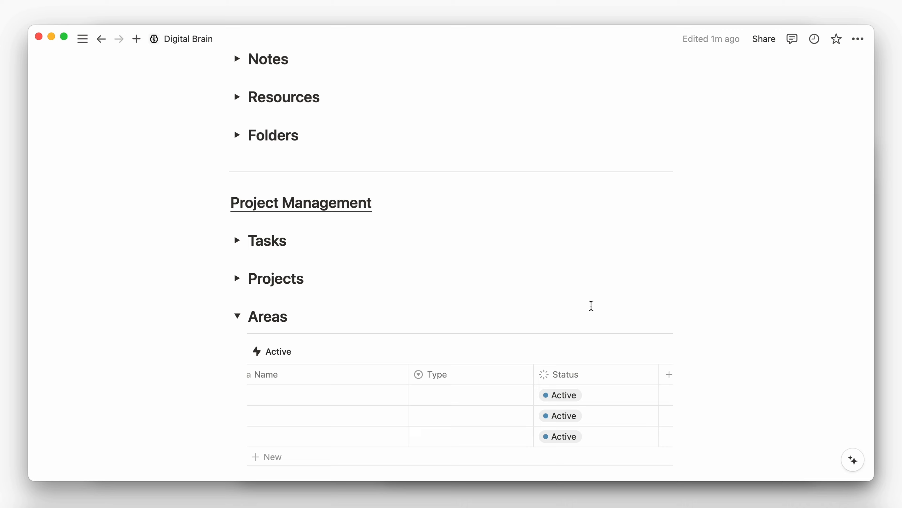
# Step: Add a Button property named Archive to the Areas database
pyautogui.click(666, 375)
pyautogui.write('button')
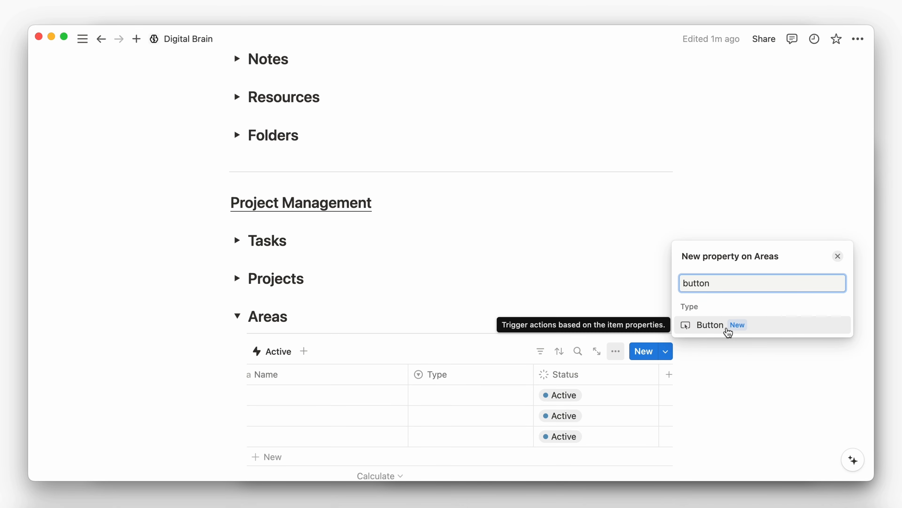
pyautogui.click(728, 331)
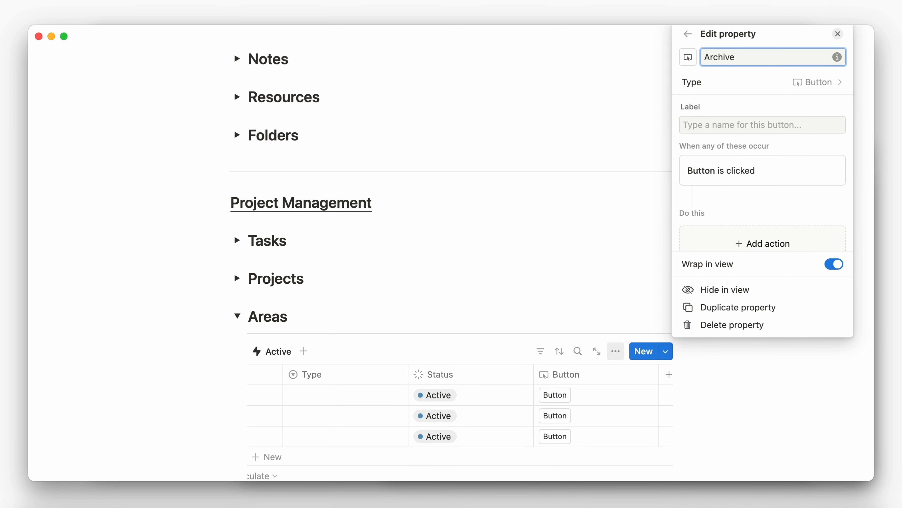
# Step: Add an action to the Archive button that edits the Status property
pyautogui.click(757, 242)
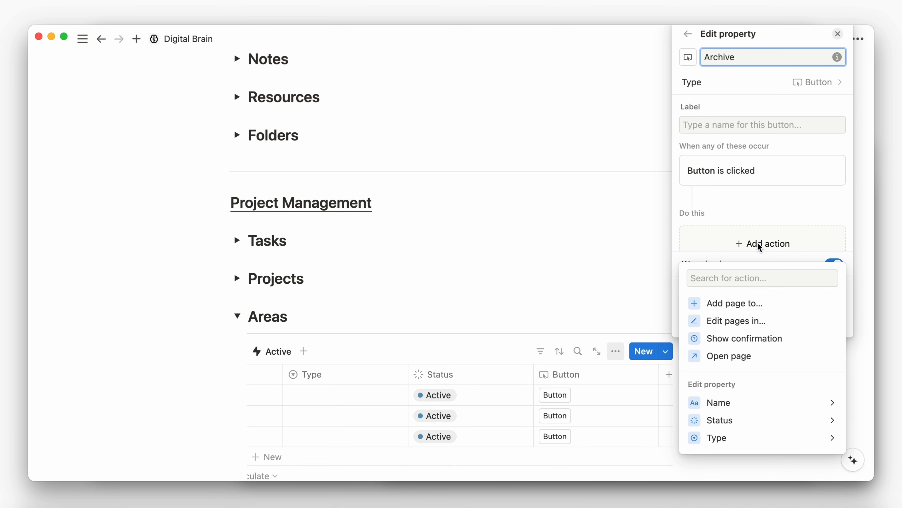
pyautogui.click(723, 419)
pyautogui.click(717, 393)
pyautogui.click(718, 344)
# Step: Rename the Status property of the Areas database as State
pyautogui.click(491, 373)
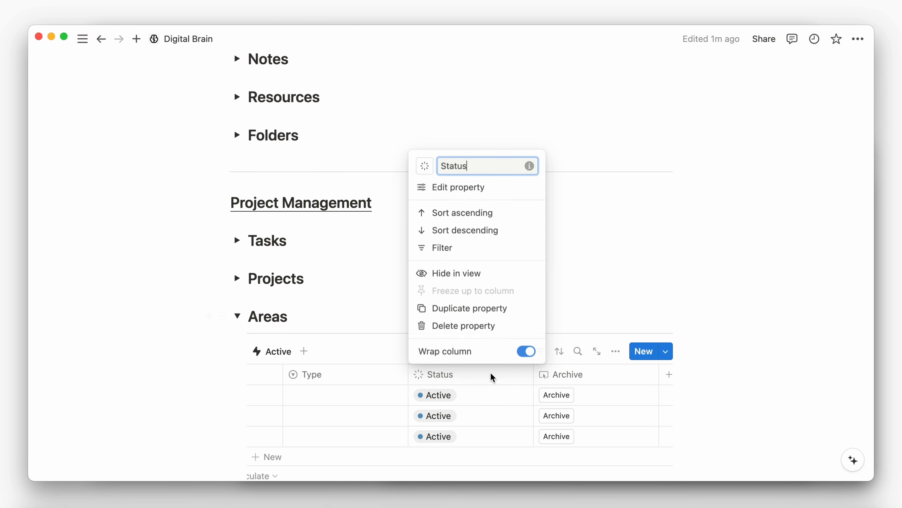
pyautogui.press('BackSpace')
pyautogui.press('BackSpace')
pyautogui.write('e')
pyautogui.click(591, 322)
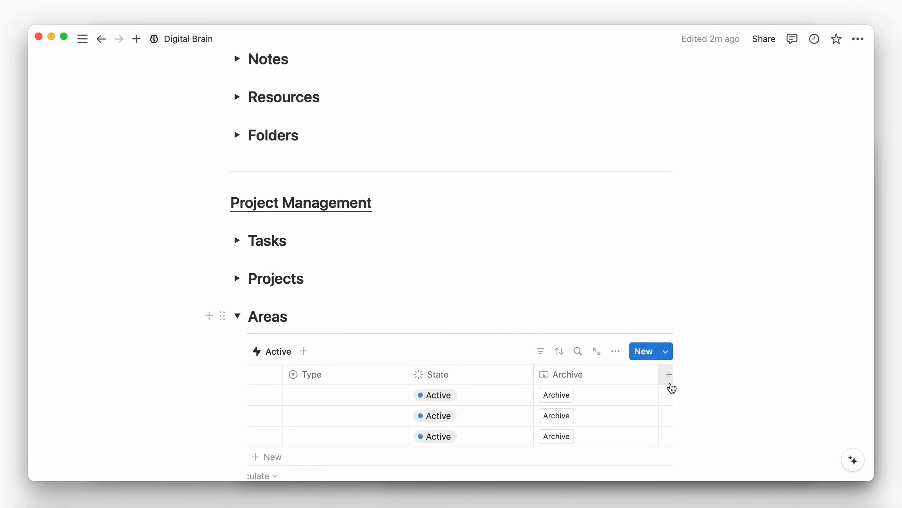
# Step: Add a relation from Areas to the Projects database and have it shown on Projects as well
pyautogui.click(669, 374)
pyautogui.write('rel')
pyautogui.click(717, 240)
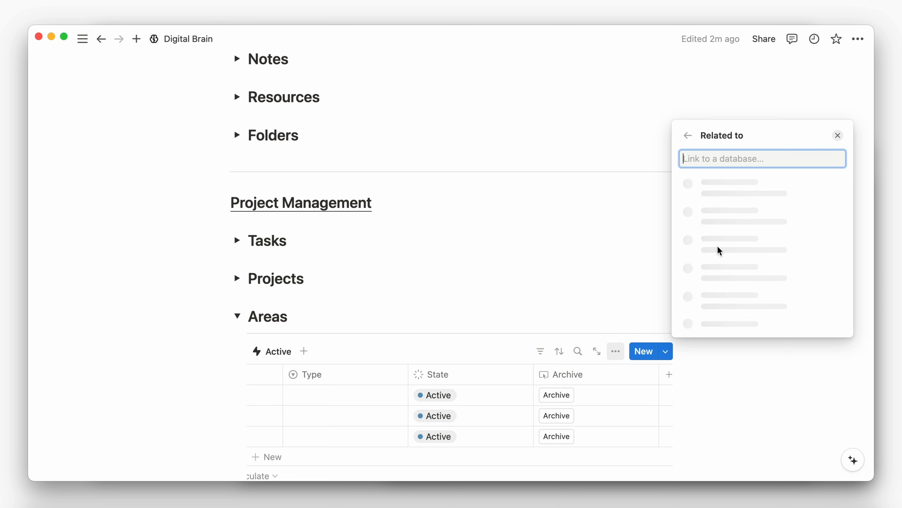
pyautogui.click(735, 217)
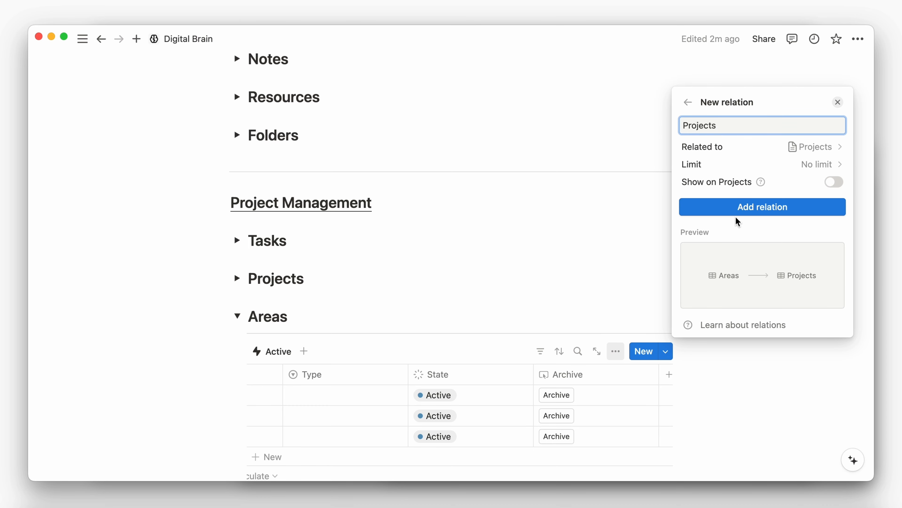
pyautogui.click(831, 181)
pyautogui.click(794, 208)
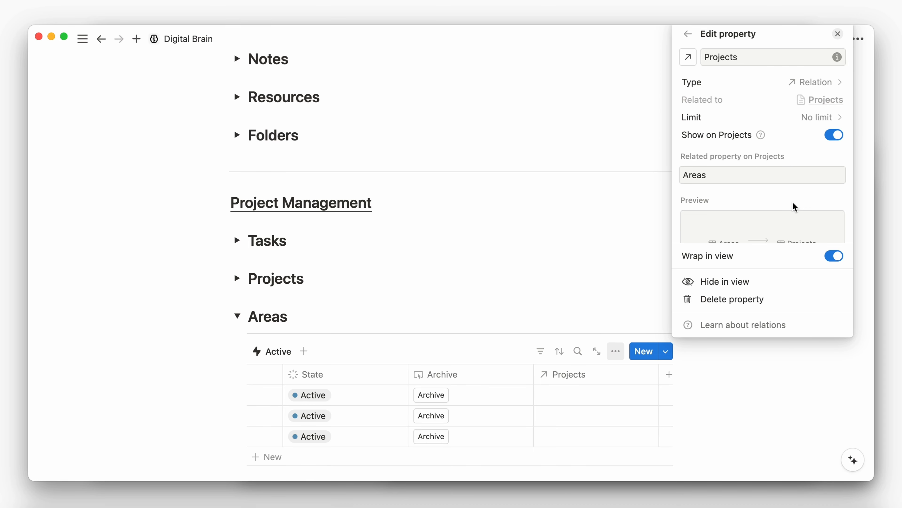
# Step: Give the Projects relation property in Areas the clipboard icon
pyautogui.click(689, 64)
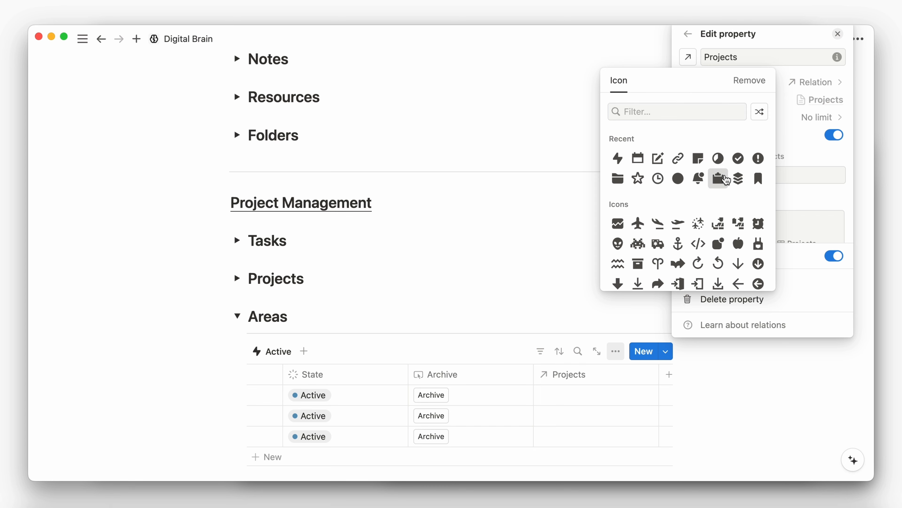
pyautogui.click(718, 177)
pyautogui.click(658, 263)
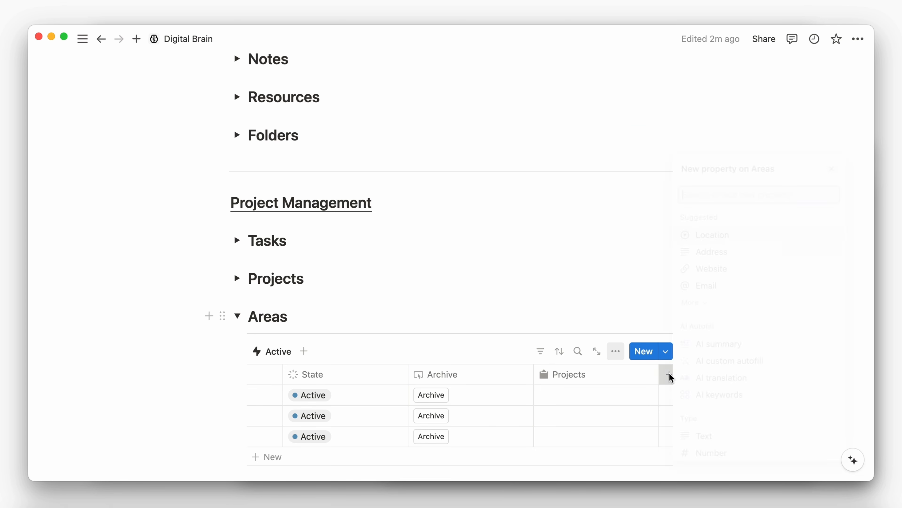
# Step: Add a Rollup property named Progress to Areas and give it the partly filled circle icon
pyautogui.write('rollup')
pyautogui.press('Return')
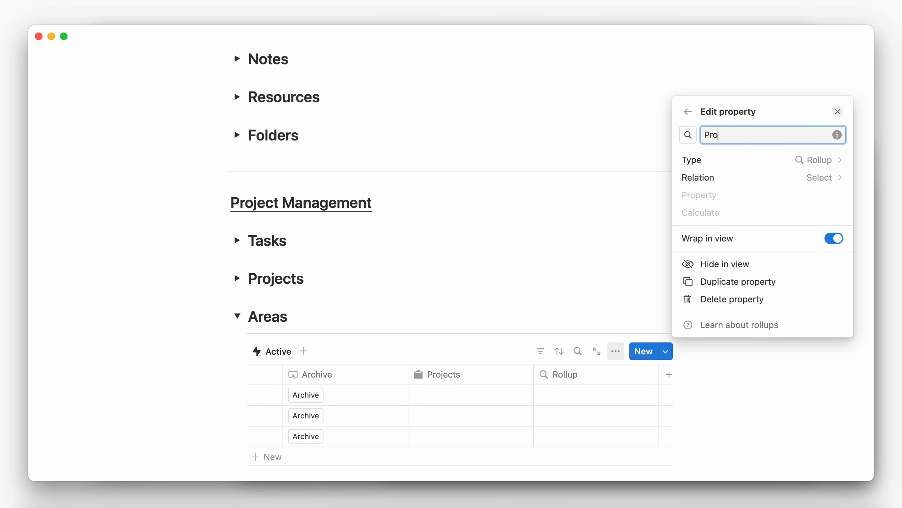
pyautogui.write('Progress')
pyautogui.click(690, 135)
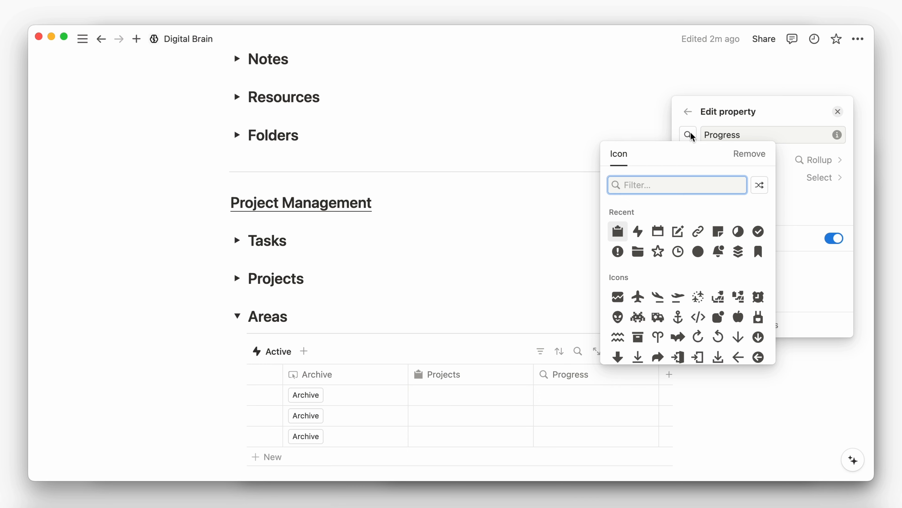
pyautogui.click(738, 231)
# Step: Set the Progress rollup to use the Projects relation and its Status property, calculating percent per group for Complete
pyautogui.click(771, 180)
pyautogui.click(770, 199)
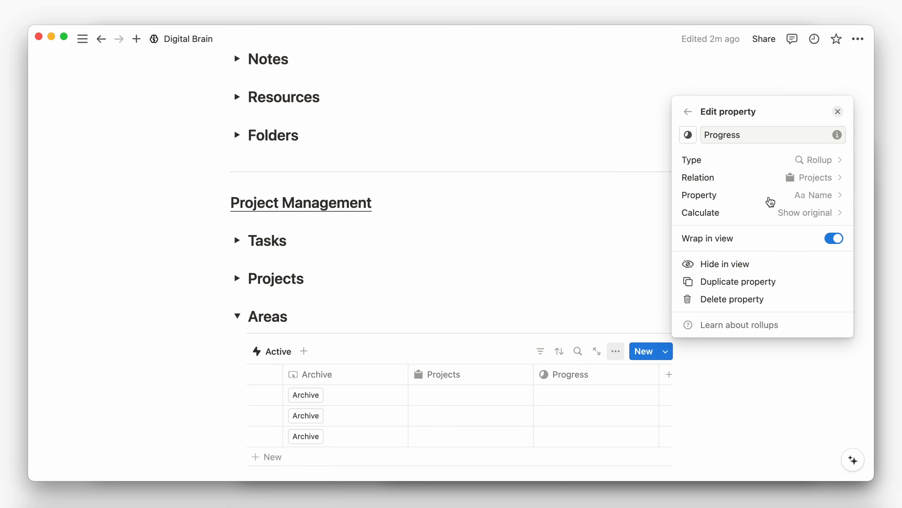
pyautogui.click(771, 202)
pyautogui.click(720, 402)
pyautogui.click(806, 215)
pyautogui.moveTo(794, 271)
pyautogui.moveTo(723, 274)
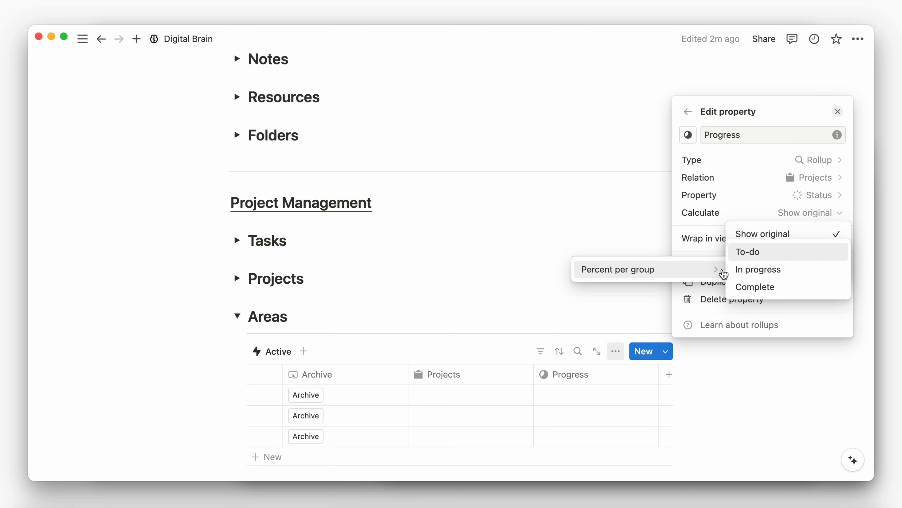
pyautogui.click(746, 289)
pyautogui.click(760, 189)
pyautogui.click(648, 294)
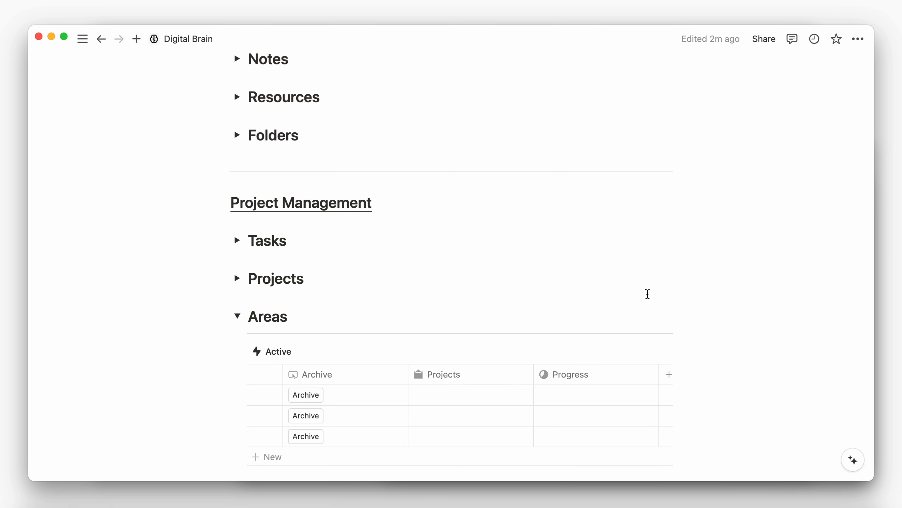
# Step: Add a relation from Areas to the Notes database and have it shown on Notes as well
pyautogui.write('rela')
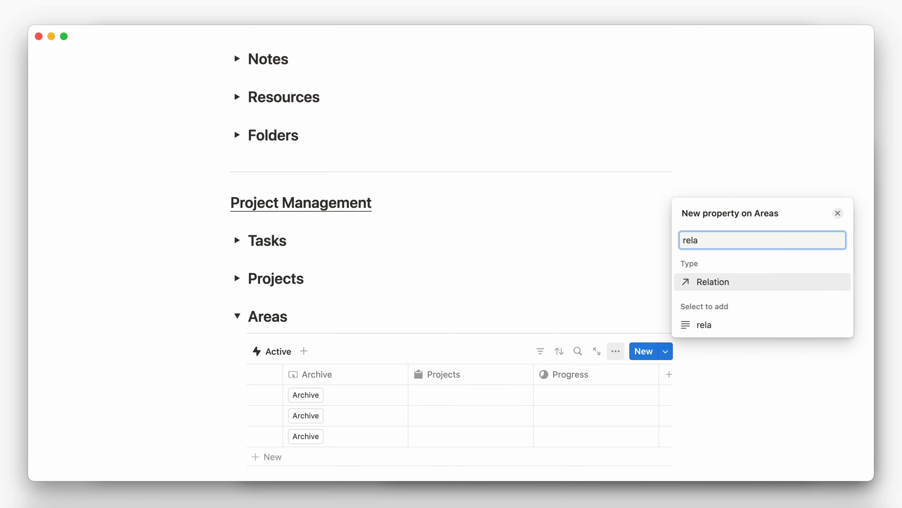
pyautogui.press('Return')
pyautogui.click(707, 271)
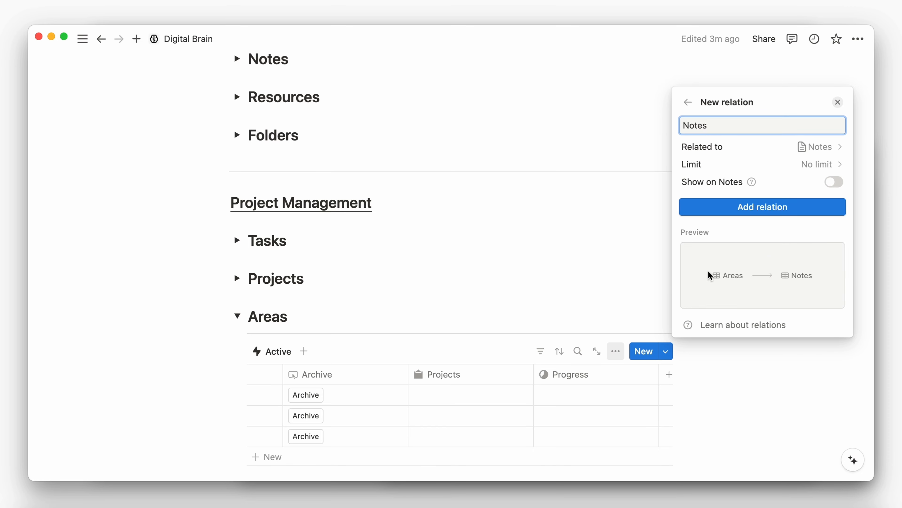
pyautogui.click(830, 182)
pyautogui.click(791, 208)
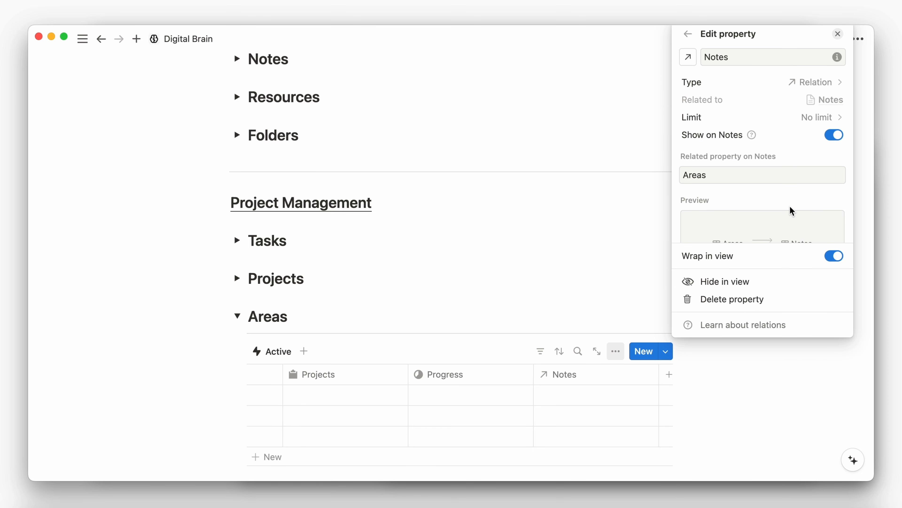
# Step: Give the Notes relation property in Areas the sticky note icon
pyautogui.click(654, 281)
pyautogui.click(595, 373)
pyautogui.click(550, 183)
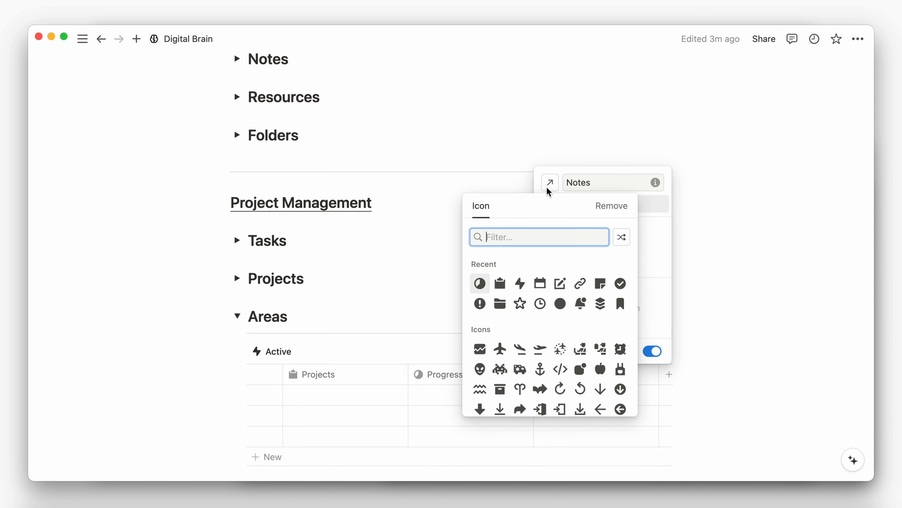
pyautogui.click(600, 283)
pyautogui.click(697, 272)
# Step: Add a relation from Areas to the Resources database and have it shown on Resources as well
pyautogui.click(669, 374)
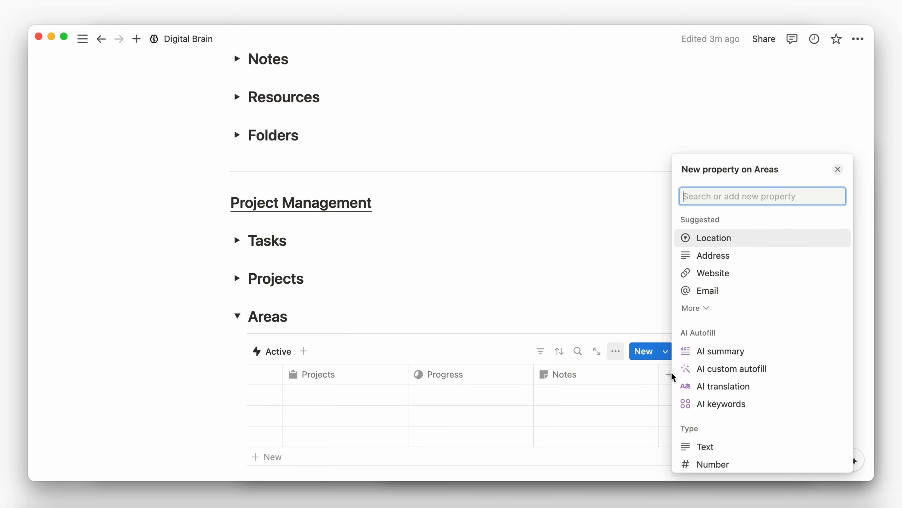
pyautogui.write('re')
pyautogui.press('Down')
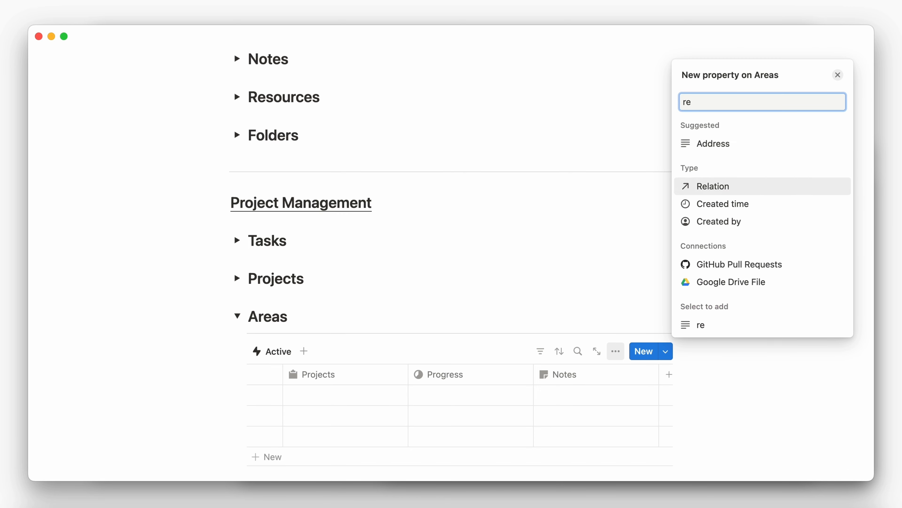
pyautogui.press('Return')
pyautogui.click(781, 310)
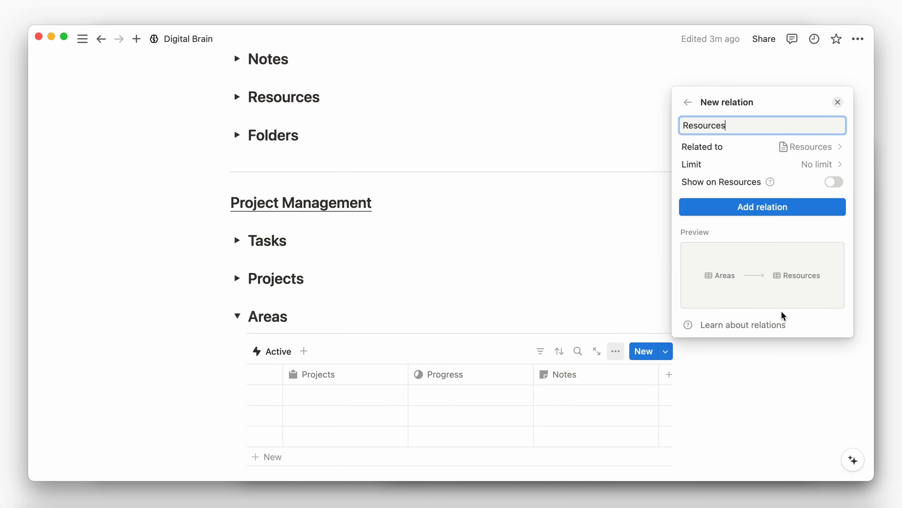
pyautogui.click(828, 179)
pyautogui.click(782, 209)
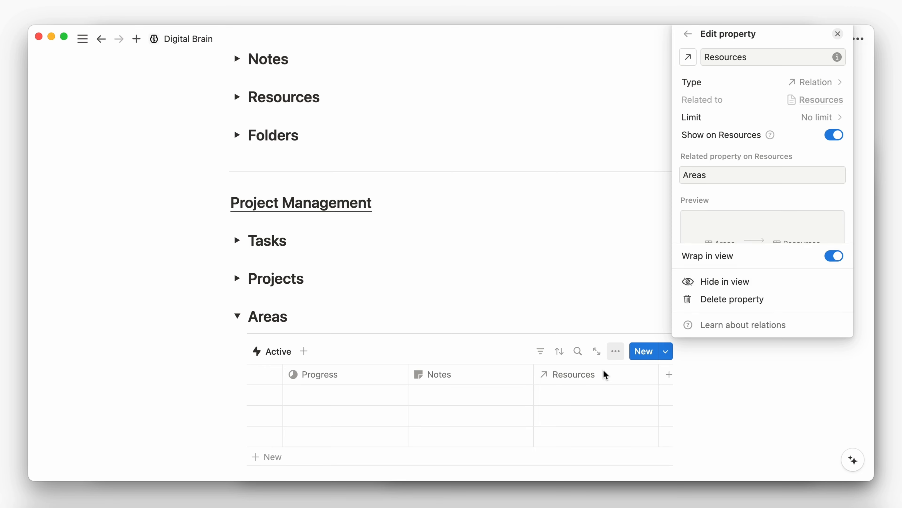
# Step: Give the Resources relation property in Areas the link icon
pyautogui.click(600, 373)
pyautogui.click(550, 183)
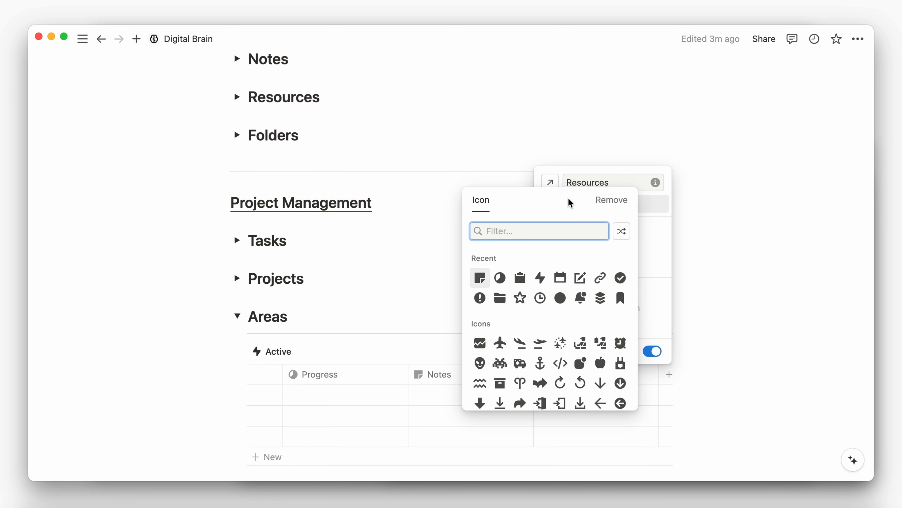
pyautogui.click(600, 277)
pyautogui.click(707, 263)
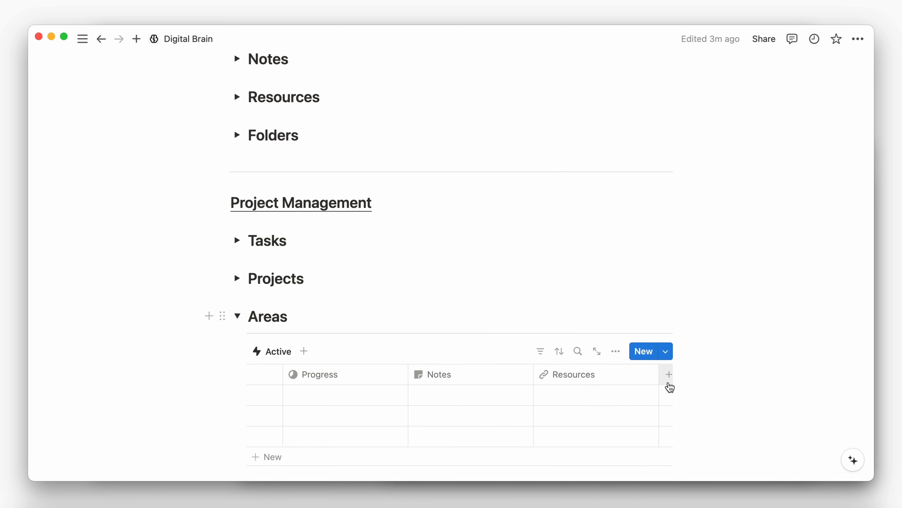
# Step: Add a Last edited time property named Edited to the Areas database
pyautogui.click(670, 374)
pyautogui.write('edi')
pyautogui.press('Return')
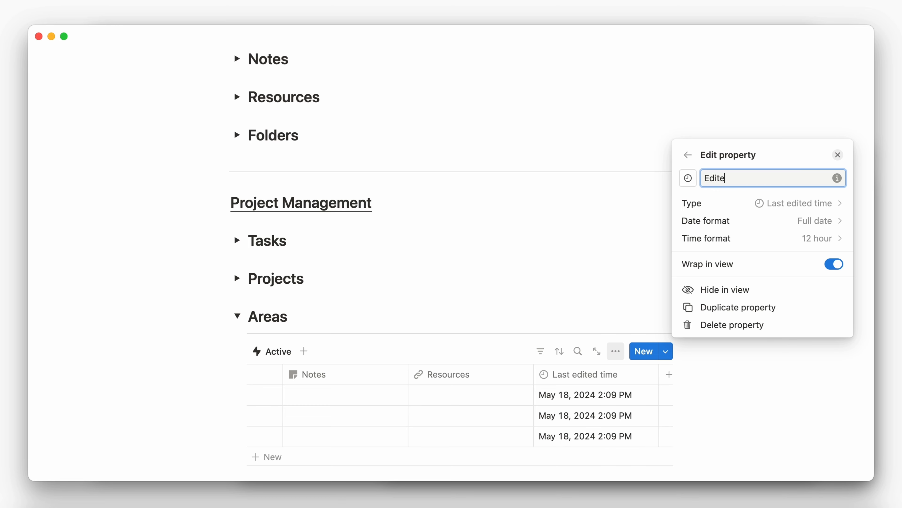
pyautogui.press('Escape')
# Step: Add a Created time property named Created to the Areas database
pyautogui.click(669, 374)
pyautogui.write('crea')
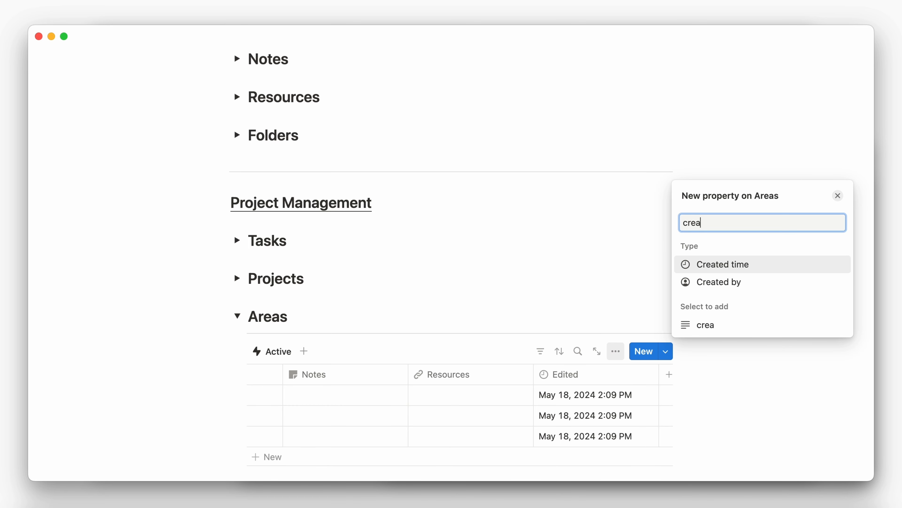
pyautogui.press('Return')
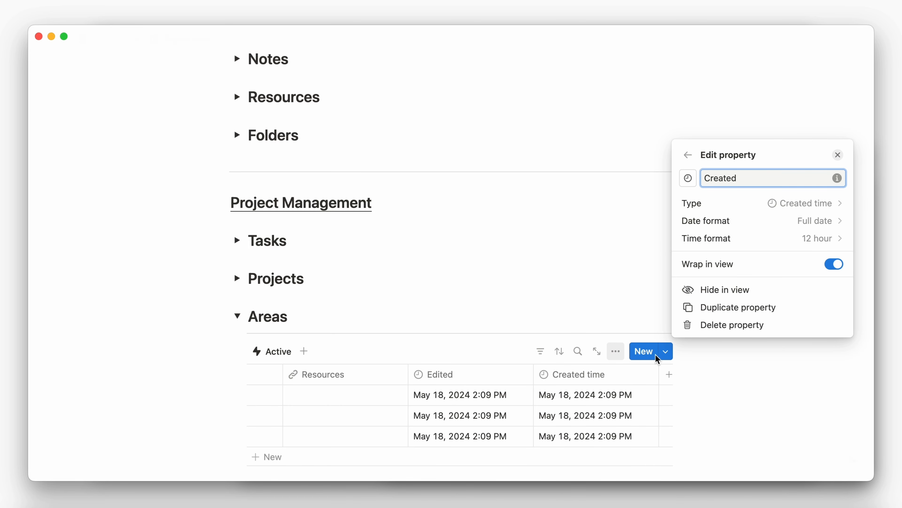
pyautogui.press('Escape')
# Step: Change the Areas Active view to a Gallery layout with Page cover as card preview and Small card size
pyautogui.click(616, 351)
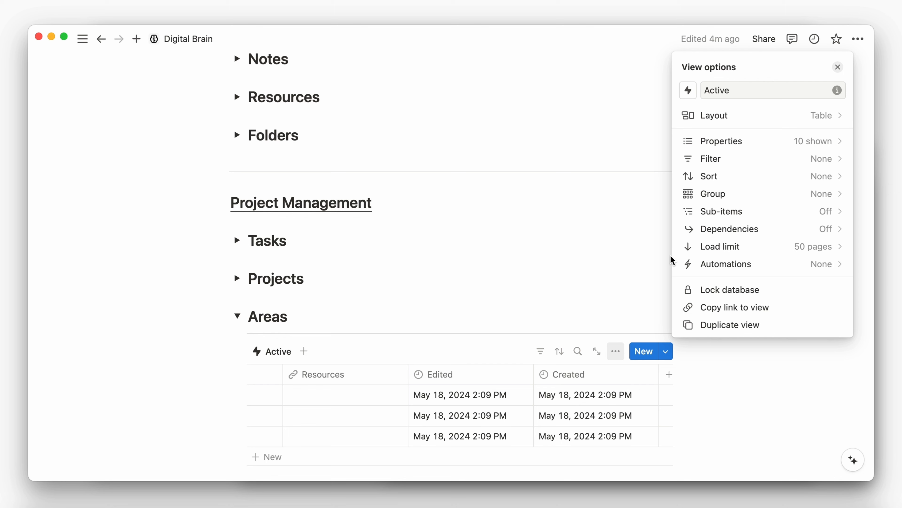
pyautogui.click(757, 115)
pyautogui.click(814, 194)
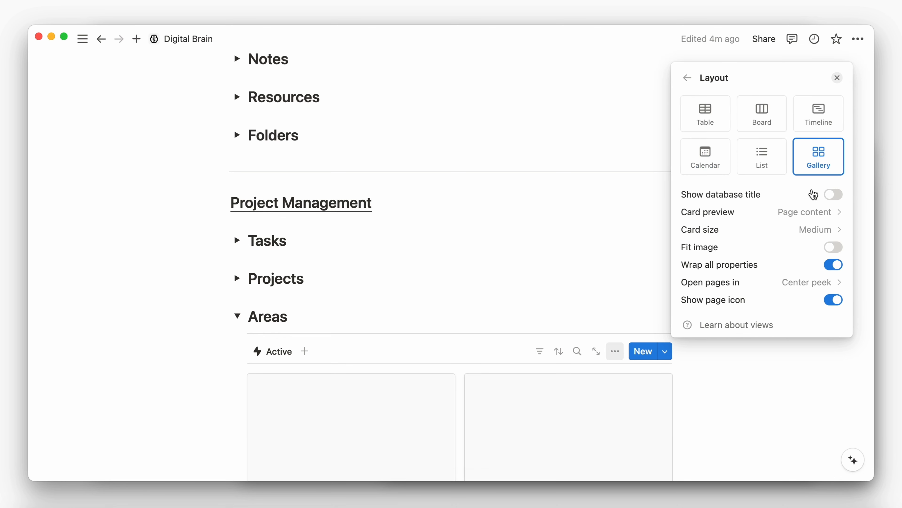
pyautogui.click(799, 210)
pyautogui.click(774, 249)
pyautogui.click(784, 233)
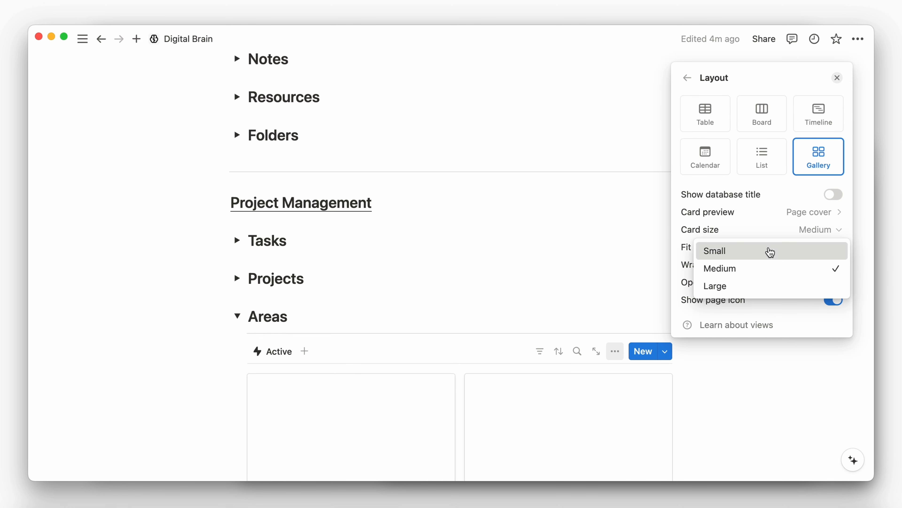
pyautogui.click(769, 251)
pyautogui.click(729, 356)
# Step: Show the Progress property on the cards of the Areas Active view
pyautogui.click(616, 353)
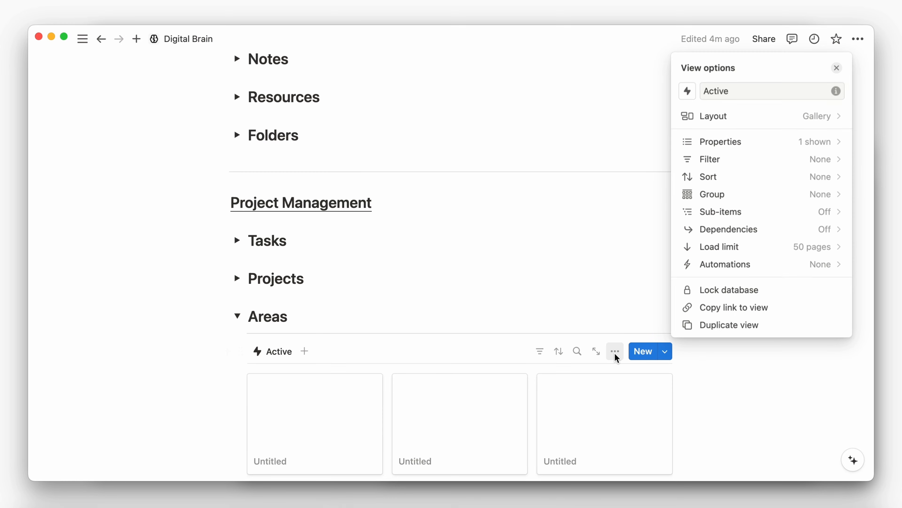
pyautogui.click(731, 144)
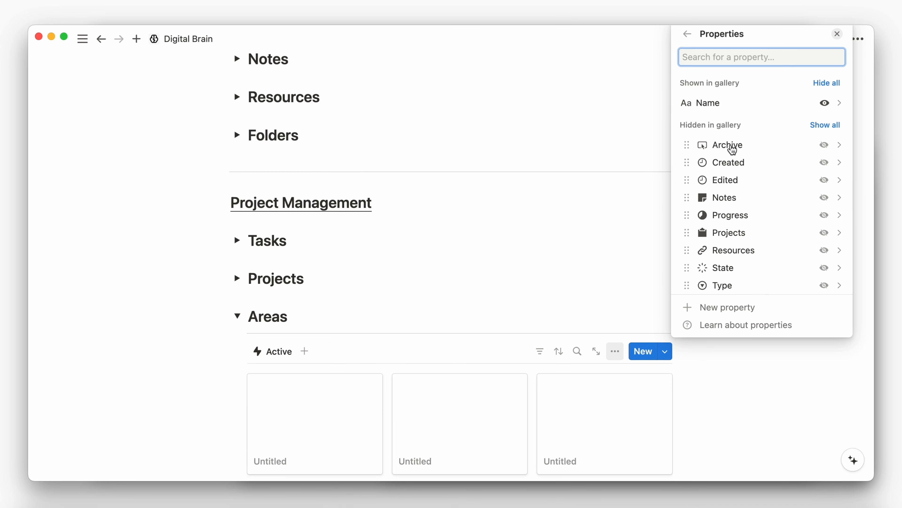
pyautogui.click(824, 216)
pyautogui.click(747, 373)
# Step: Expand the Projects section and show the Areas property in its Drafts view
pyautogui.scroll(-2, 741, 387)
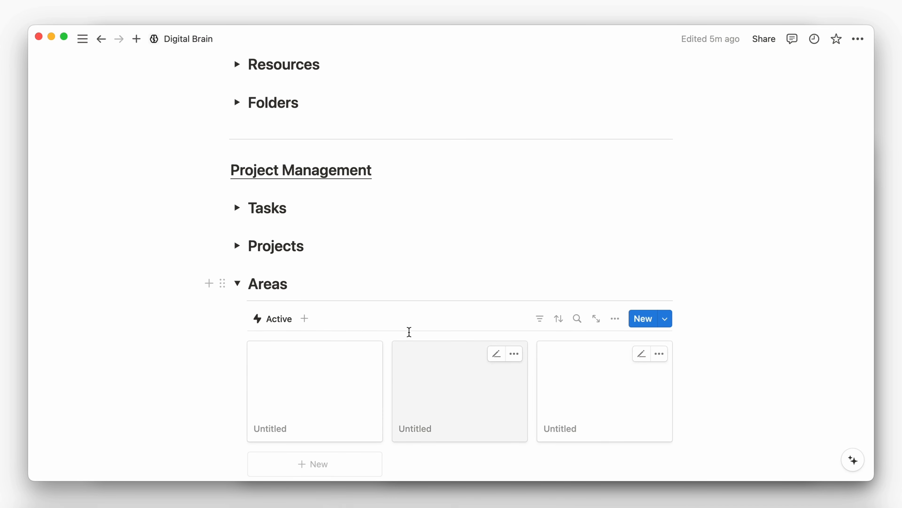
pyautogui.click(237, 249)
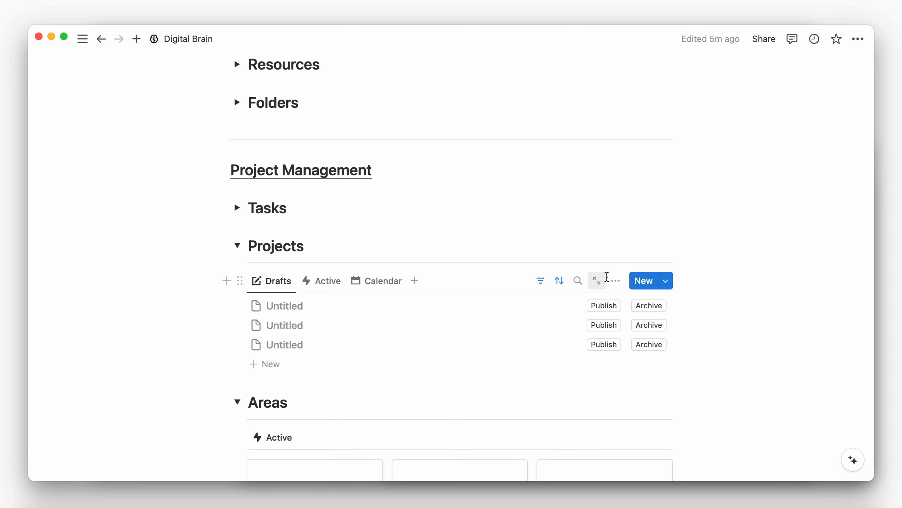
pyautogui.click(616, 281)
pyautogui.click(711, 259)
pyautogui.scroll(-5, 717, 372)
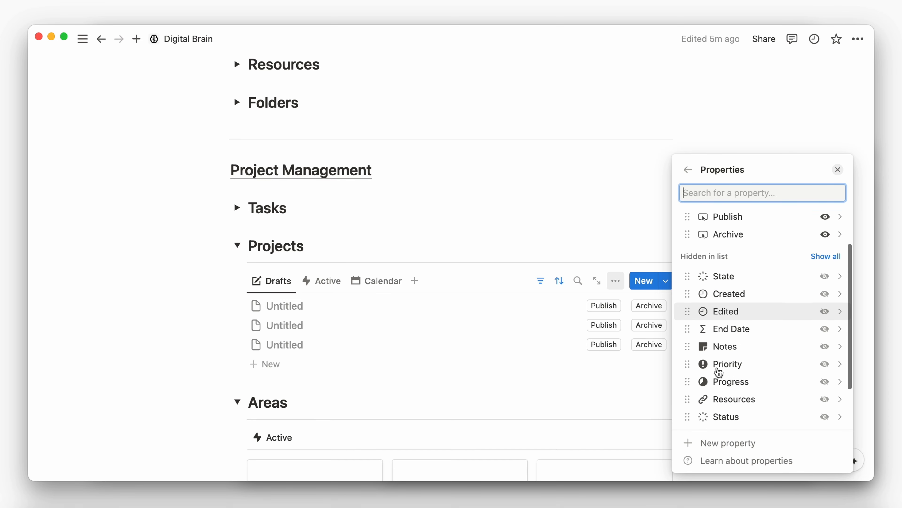
pyautogui.click(818, 403)
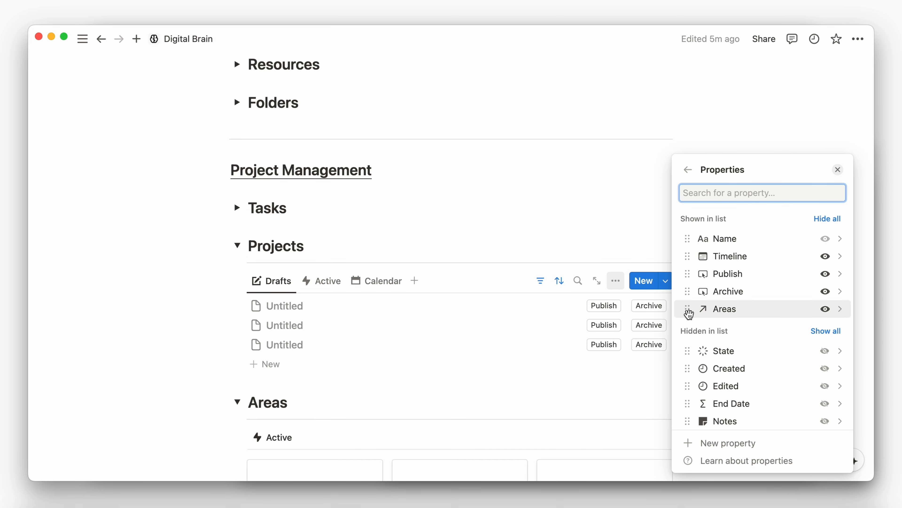
# Step: Move the Areas property directly below Name in the Projects Drafts view and give it the stacked layers icon
pyautogui.moveTo(687, 308); pyautogui.dragTo(687, 256)
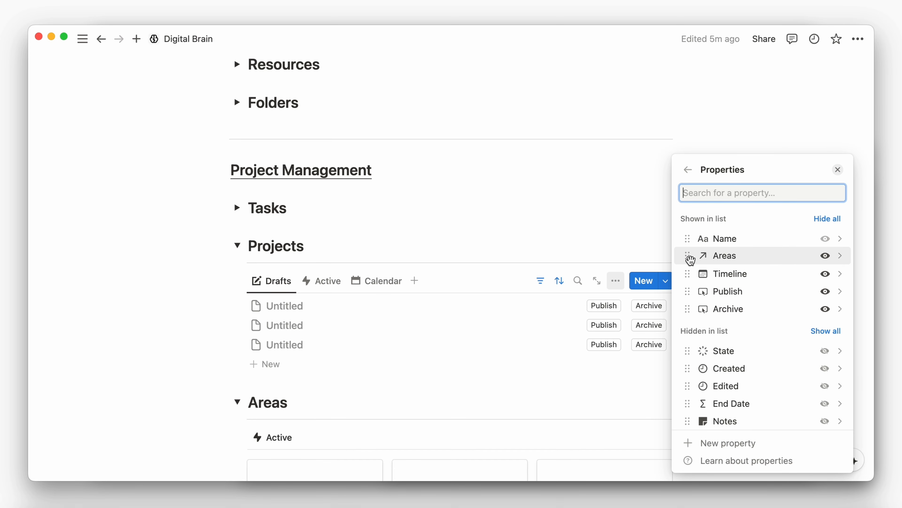
pyautogui.click(711, 261)
pyautogui.click(689, 194)
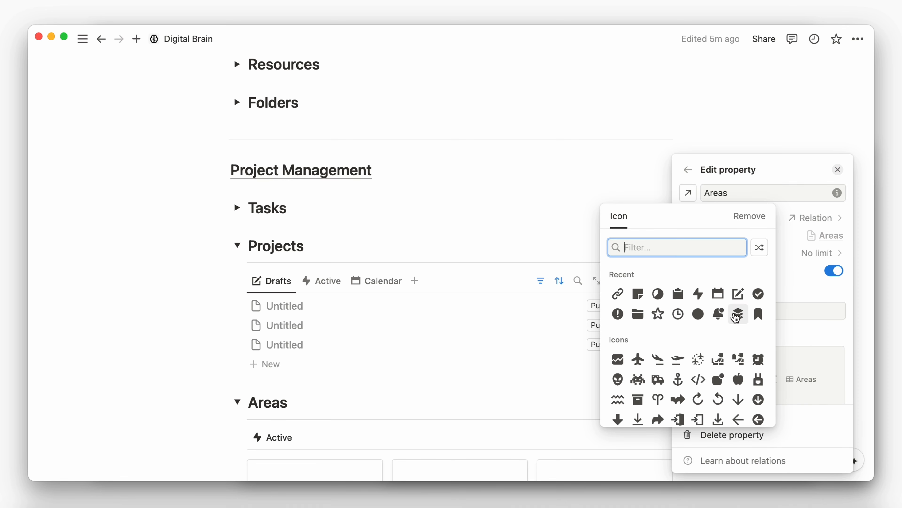
pyautogui.click(738, 314)
pyautogui.click(550, 300)
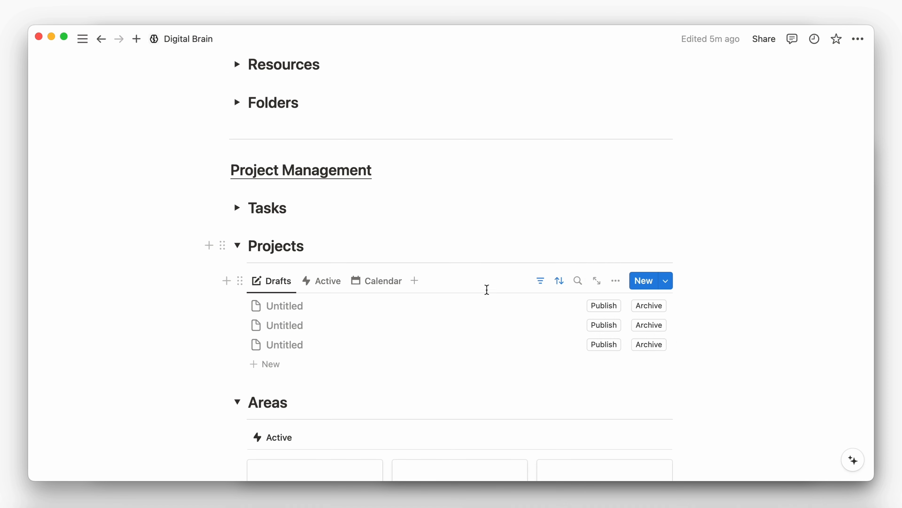
# Step: Show the Areas property in the Projects Active view and place it directly below Name
pyautogui.click(338, 280)
pyautogui.click(721, 259)
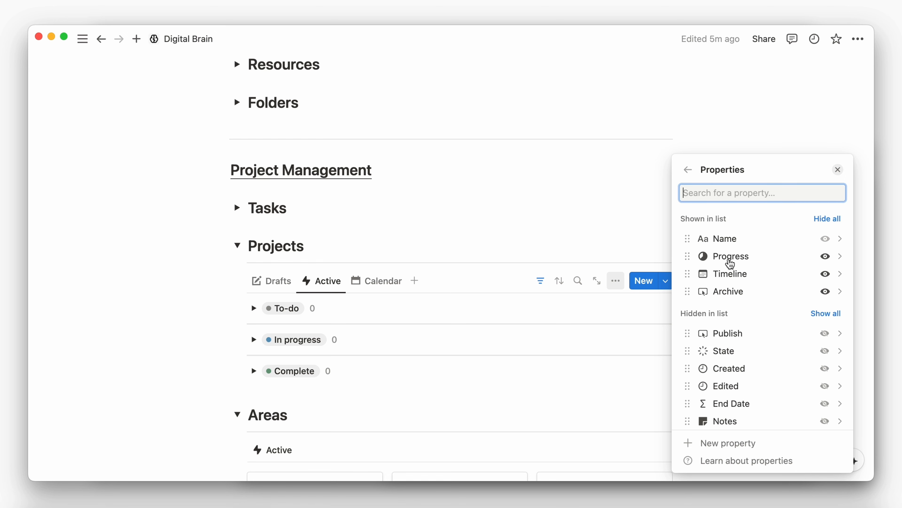
pyautogui.scroll(-5, 728, 391)
pyautogui.click(825, 392)
pyautogui.scroll(5, 725, 377)
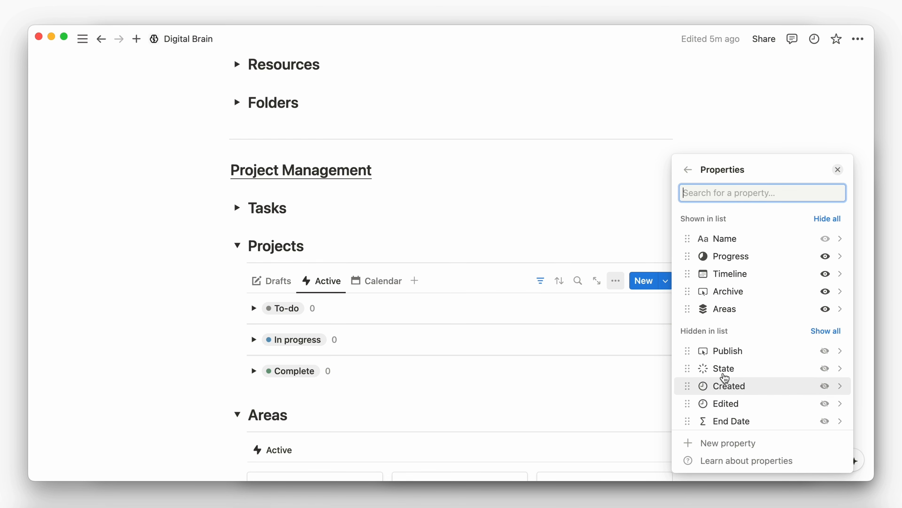
pyautogui.moveTo(686, 309); pyautogui.dragTo(685, 256)
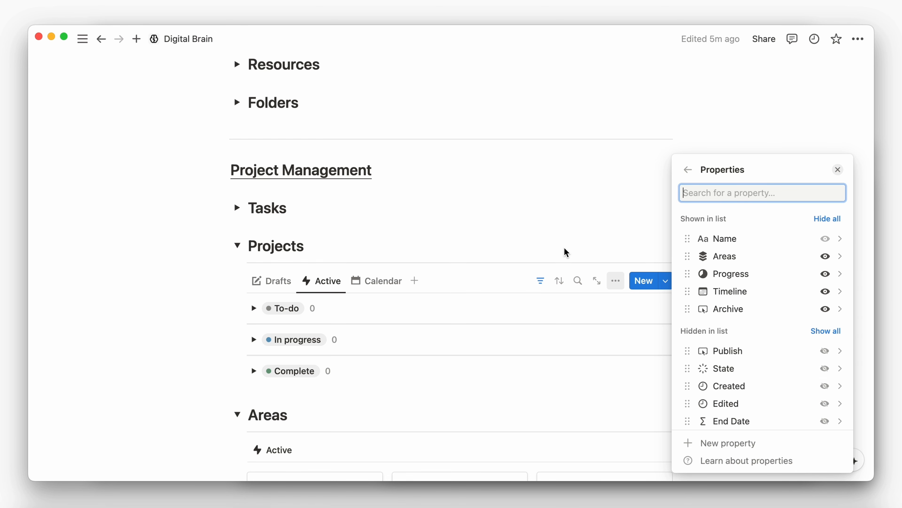
pyautogui.click(566, 252)
# Step: Expand the Tasks section, show the Projects property in its Drafts view and place it directly below Name
pyautogui.click(237, 207)
pyautogui.click(617, 242)
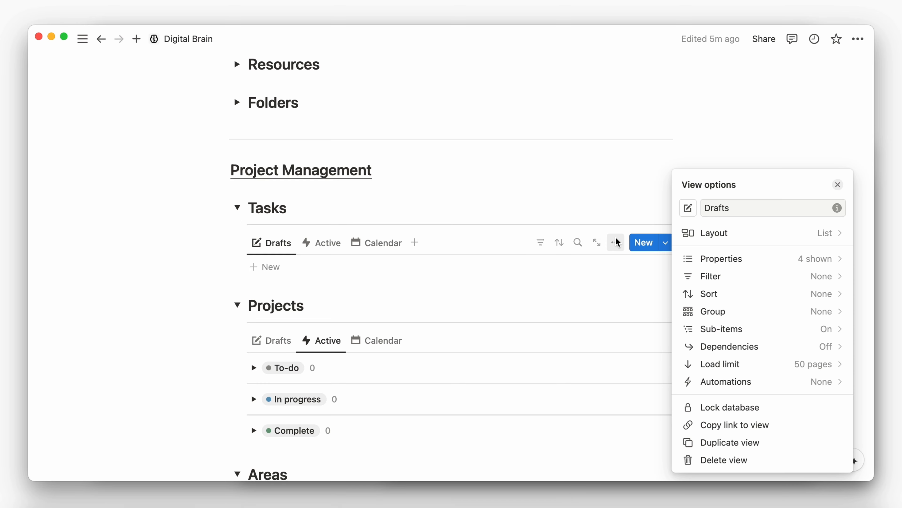
pyautogui.click(697, 258)
pyautogui.scroll(-2, 718, 364)
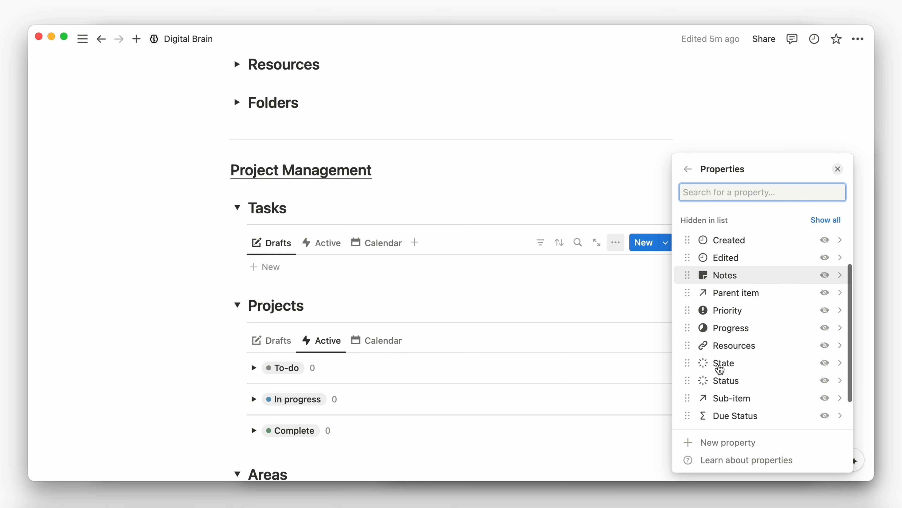
pyautogui.scroll(-2, 720, 369)
pyautogui.click(825, 391)
pyautogui.scroll(5, 768, 374)
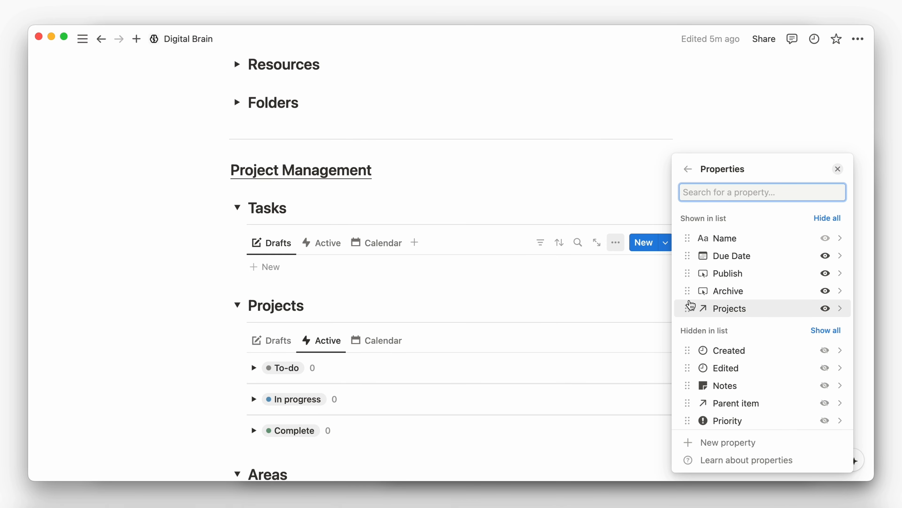
pyautogui.moveTo(691, 305); pyautogui.dragTo(701, 256)
# Step: Give the Projects relation property in the Tasks database the clipboard icon
pyautogui.click(702, 256)
pyautogui.click(689, 193)
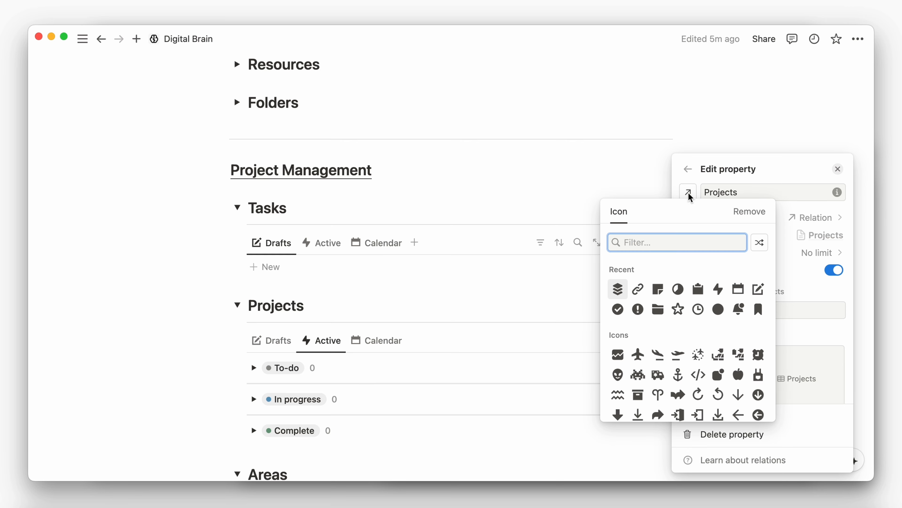
pyautogui.click(695, 291)
pyautogui.click(476, 244)
# Step: Show the Projects property in the Tasks Active view and place it directly below Name
pyautogui.click(321, 243)
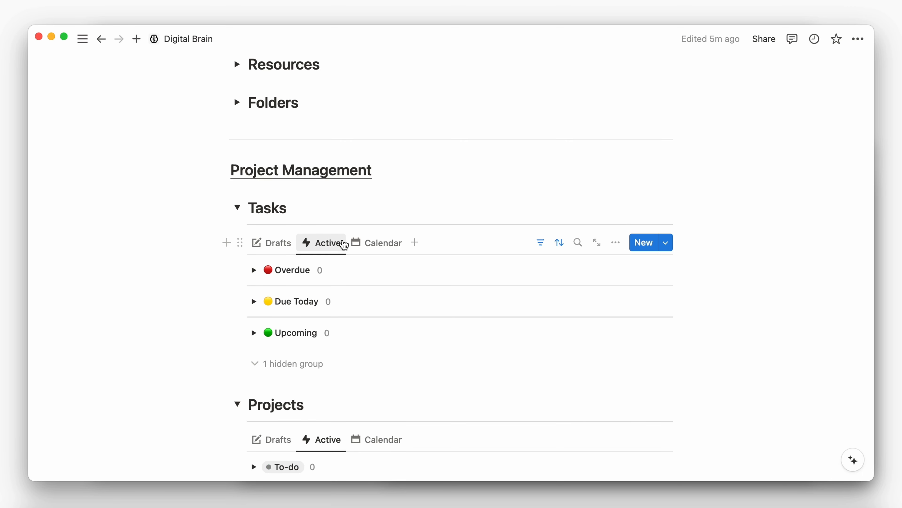
pyautogui.click(615, 244)
pyautogui.click(708, 258)
pyautogui.scroll(-4, 725, 369)
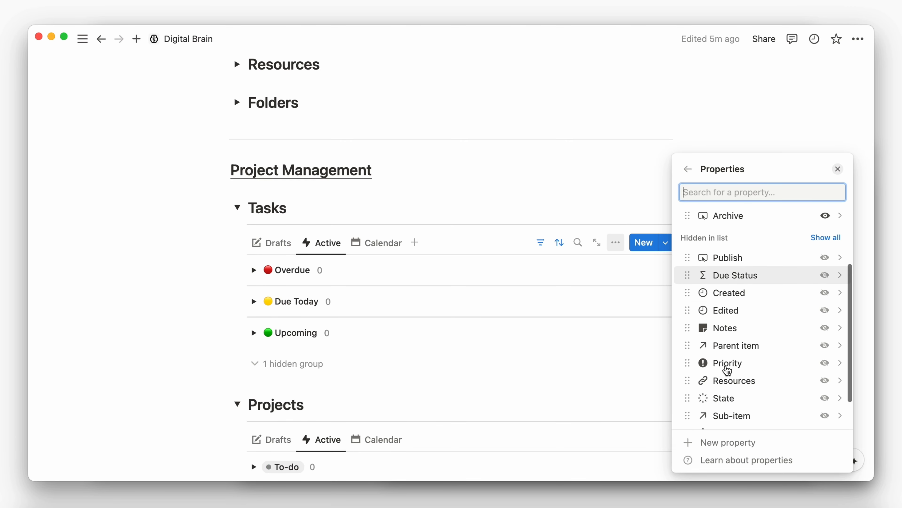
pyautogui.scroll(5, 727, 369)
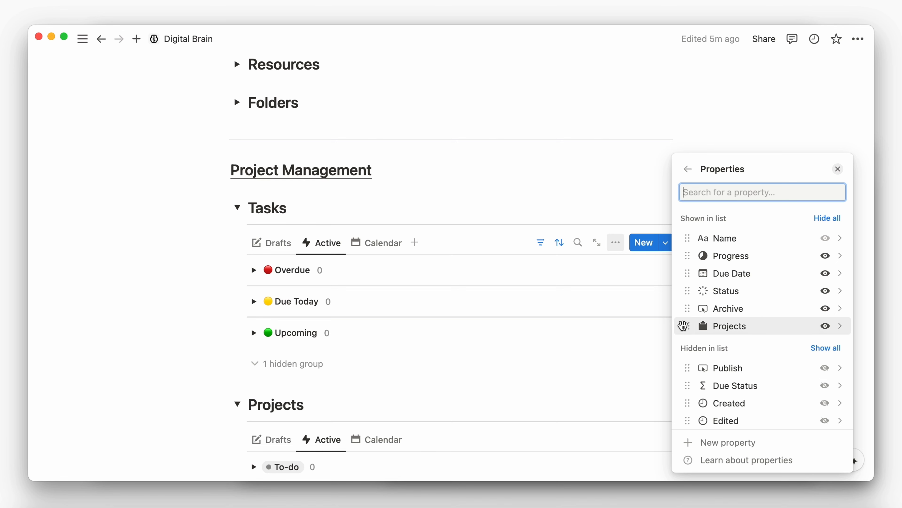
pyautogui.moveTo(687, 325); pyautogui.dragTo(688, 256)
pyautogui.click(495, 242)
# Step: Create a Tasks database template titled New Task from the Drafts view and give it the dark circled checkmark icon
pyautogui.click(272, 243)
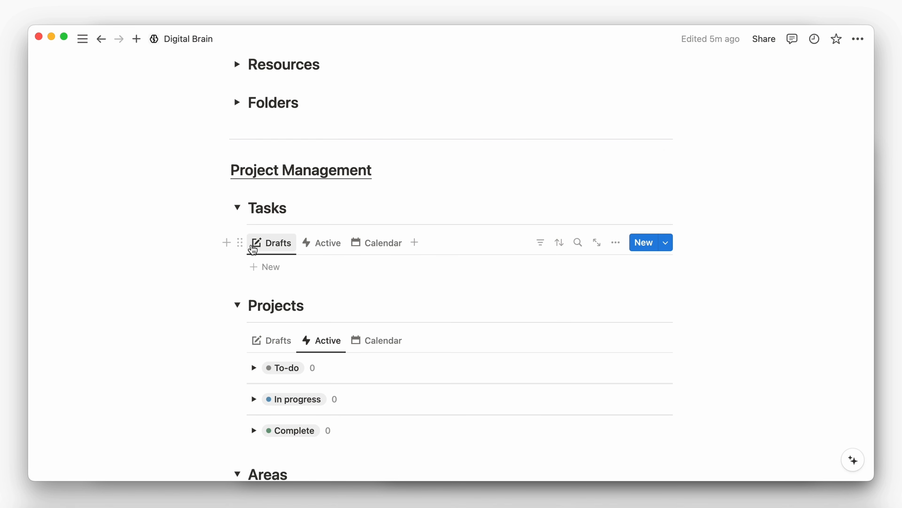
pyautogui.click(663, 322)
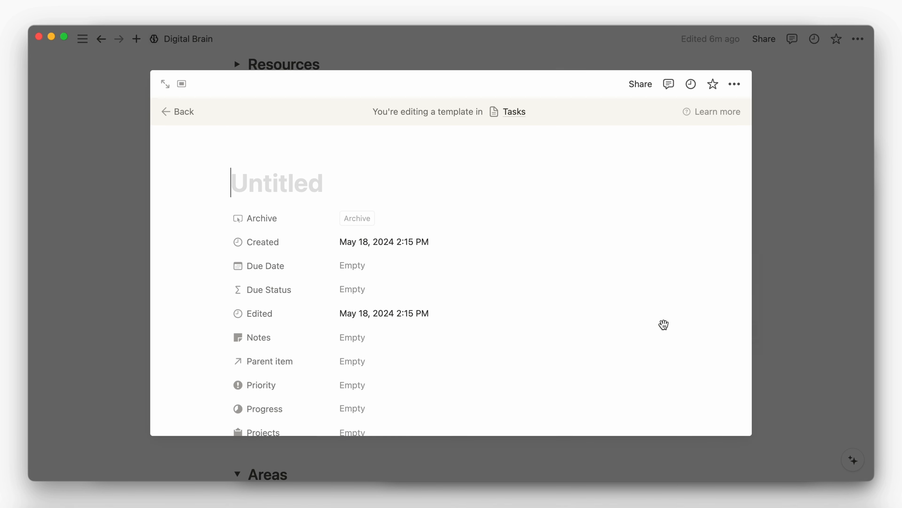
pyautogui.write('New Task')
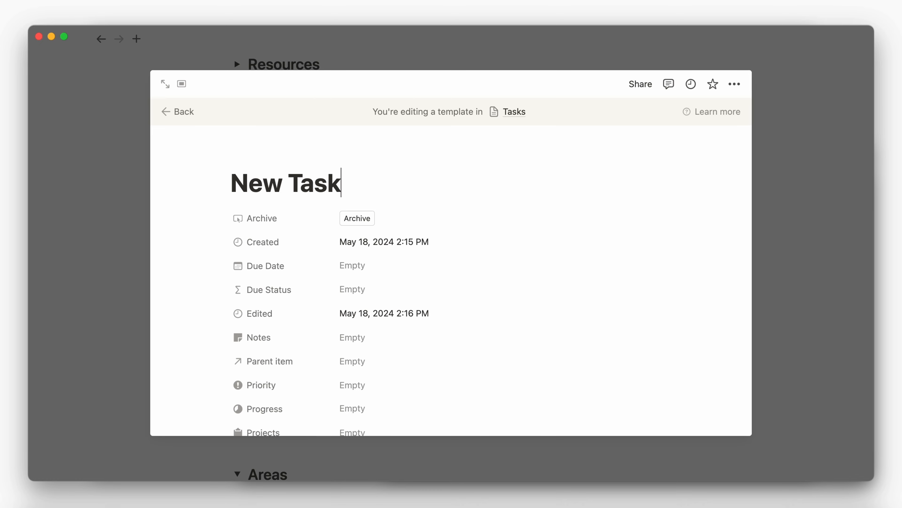
pyautogui.click(251, 161)
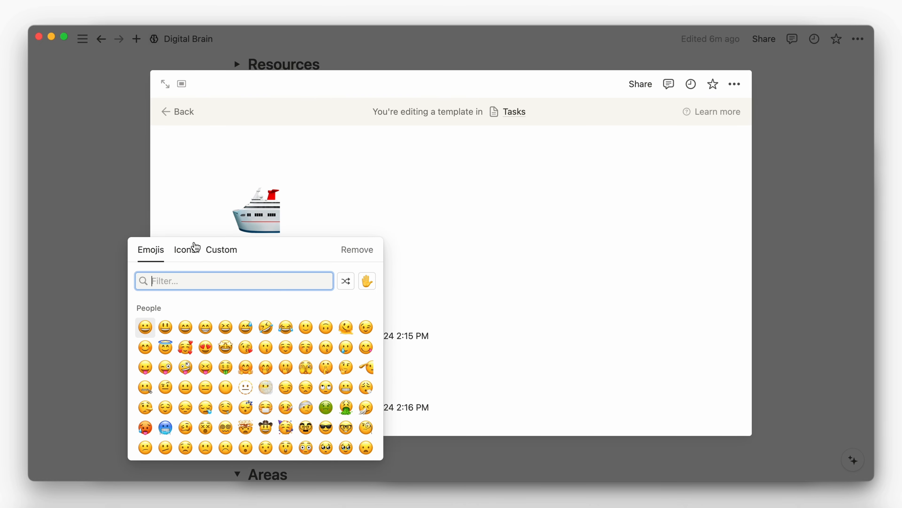
pyautogui.click(194, 249)
pyautogui.moveTo(300, 333)
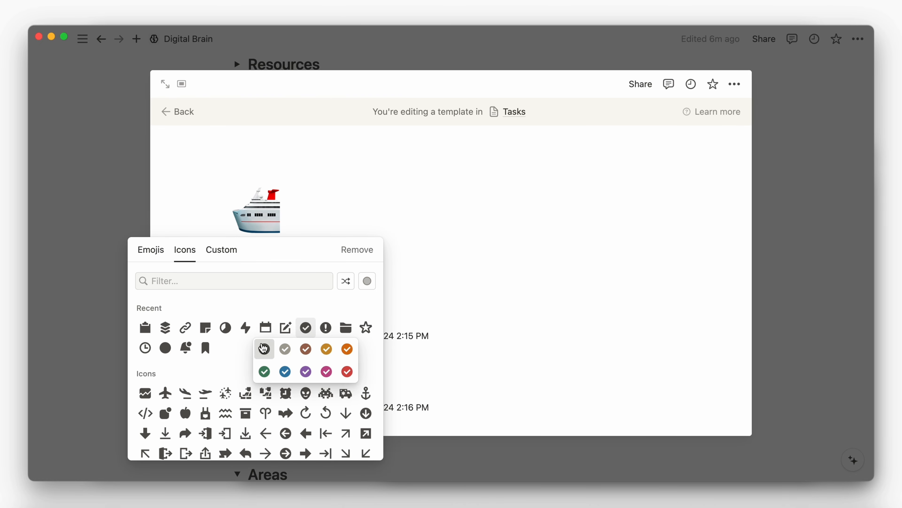
pyautogui.click(263, 347)
# Step: Set the Created and Due Status properties to always hide in the New Task template
pyautogui.scroll(-3, 263, 348)
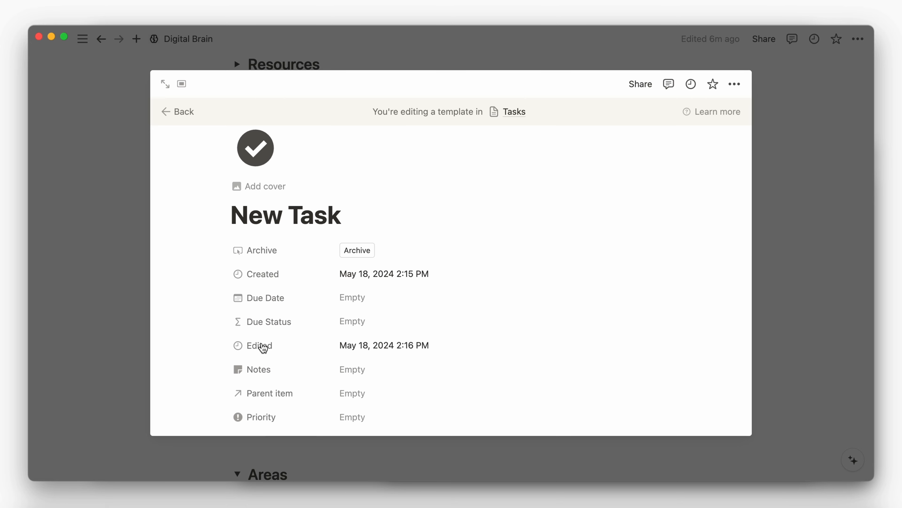
pyautogui.click(223, 275)
pyautogui.moveTo(300, 339)
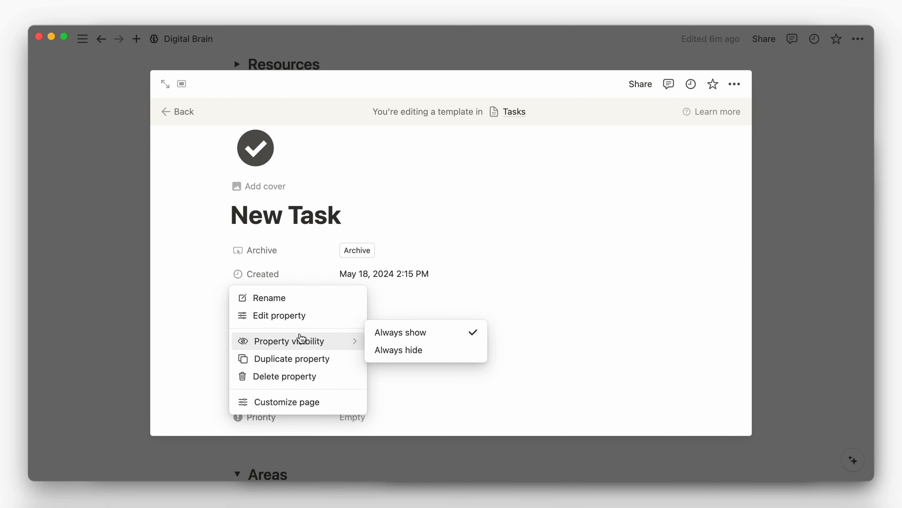
pyautogui.click(383, 358)
pyautogui.click(224, 303)
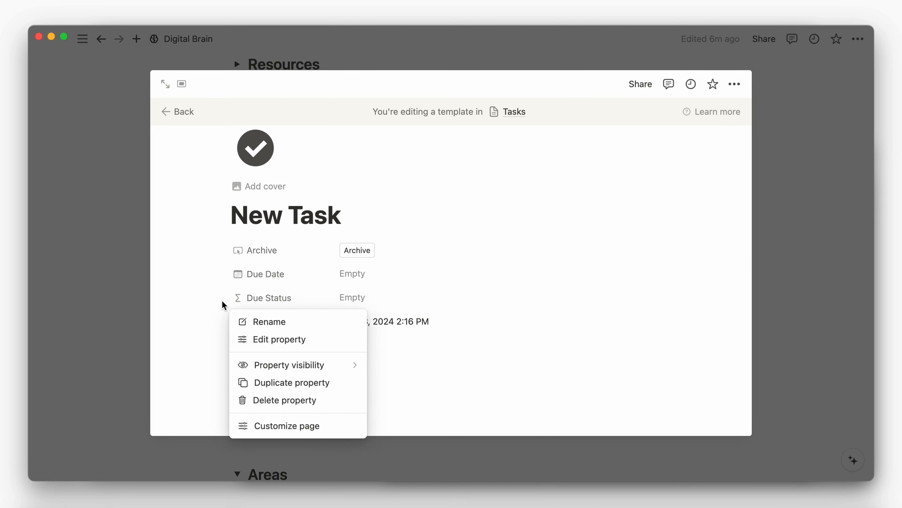
pyautogui.moveTo(311, 365)
pyautogui.click(373, 380)
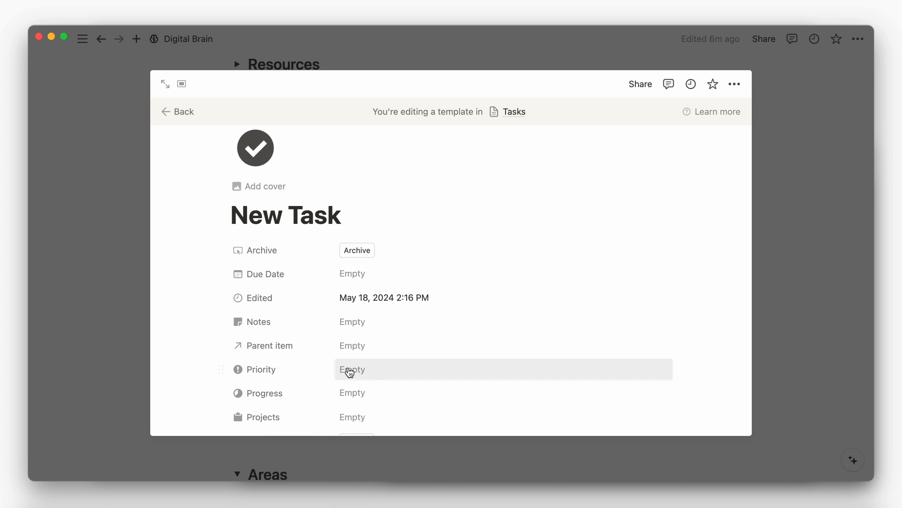
# Step: Set the Edited and Parent item properties to always hide in the New Task template
pyautogui.click(222, 297)
pyautogui.moveTo(308, 366)
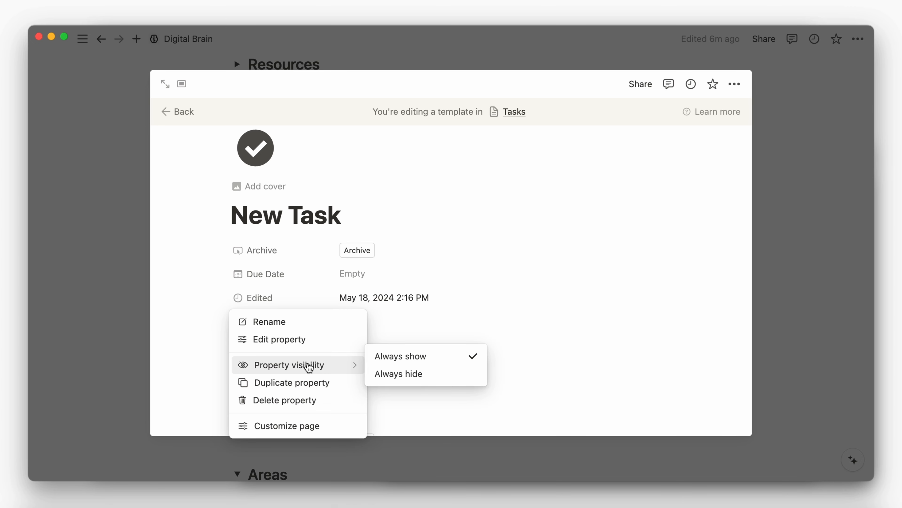
pyautogui.click(386, 375)
pyautogui.click(223, 317)
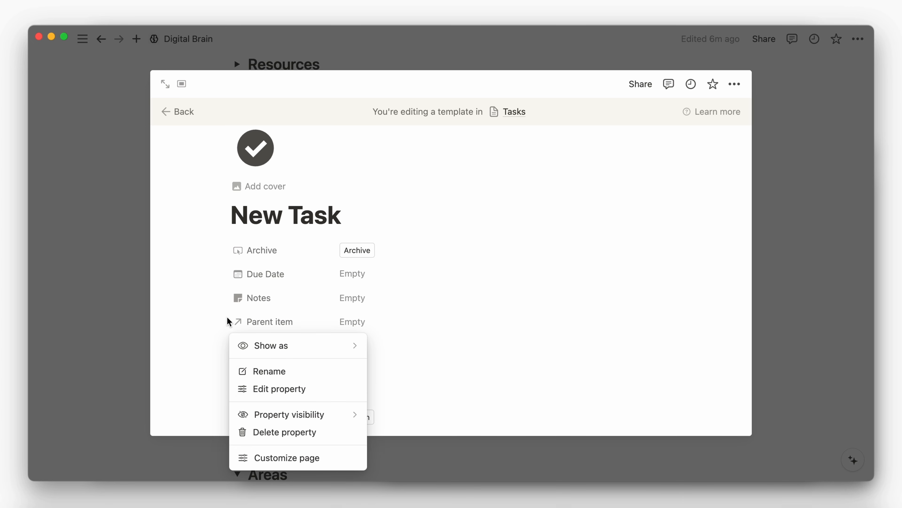
pyautogui.moveTo(304, 416)
pyautogui.click(382, 433)
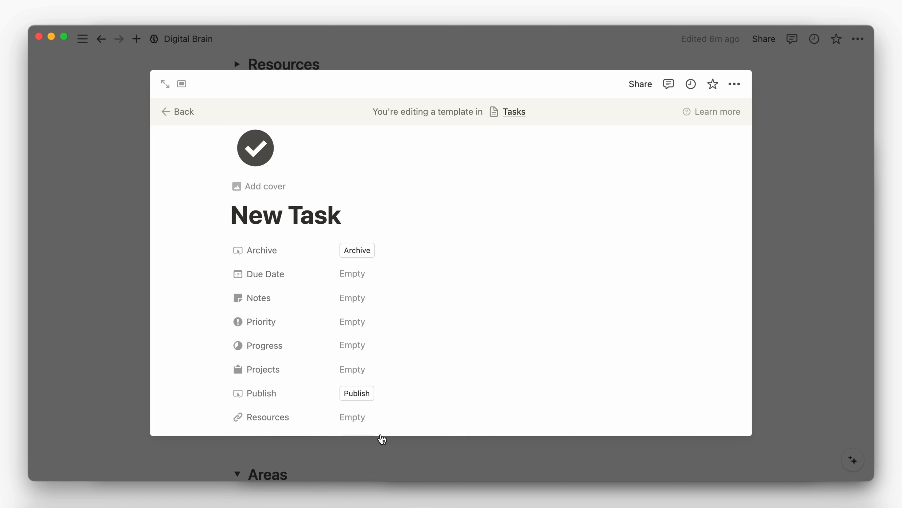
# Step: Set the State and Sub-item properties of the New Task template to always hide
pyautogui.scroll(-3, 388, 398)
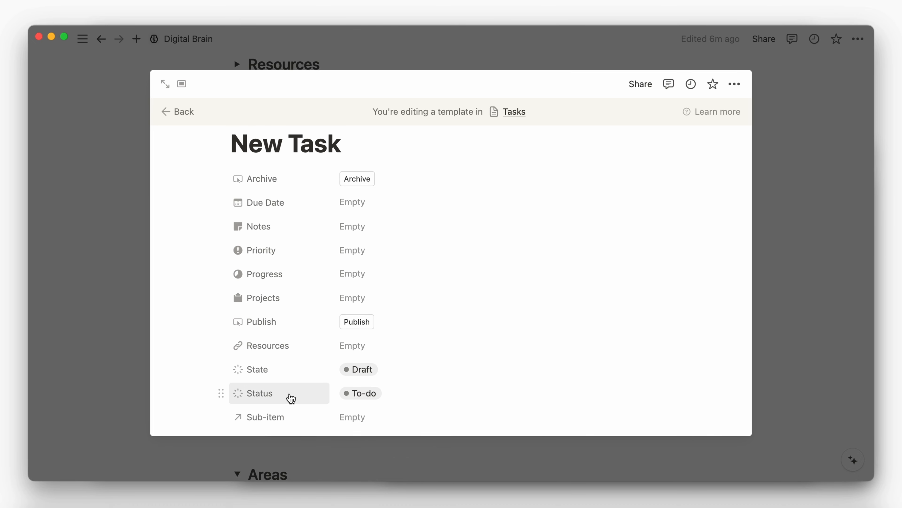
pyautogui.click(221, 369)
pyautogui.moveTo(361, 290)
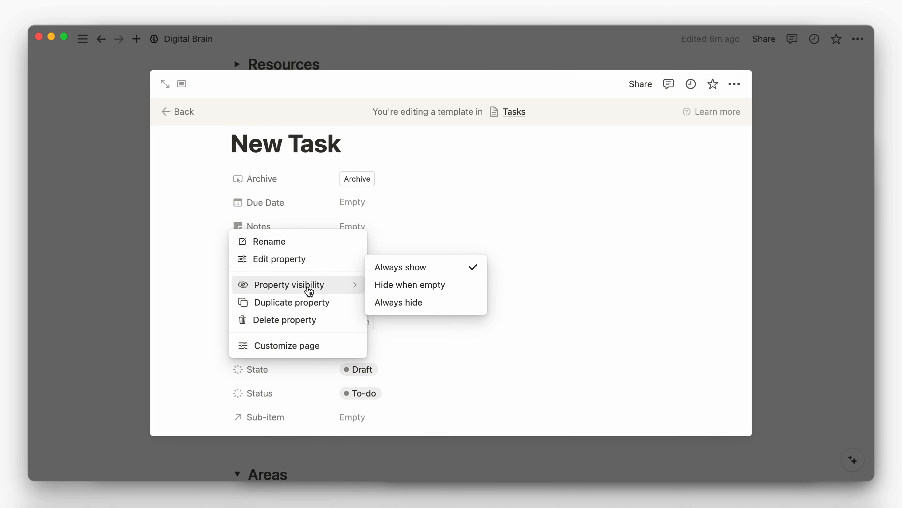
pyautogui.click(389, 302)
pyautogui.click(219, 392)
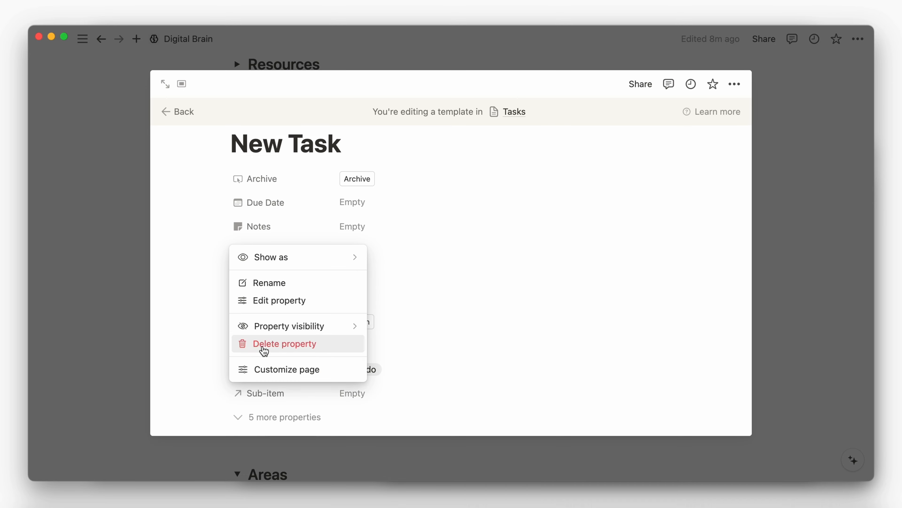
pyautogui.moveTo(354, 318)
pyautogui.click(401, 343)
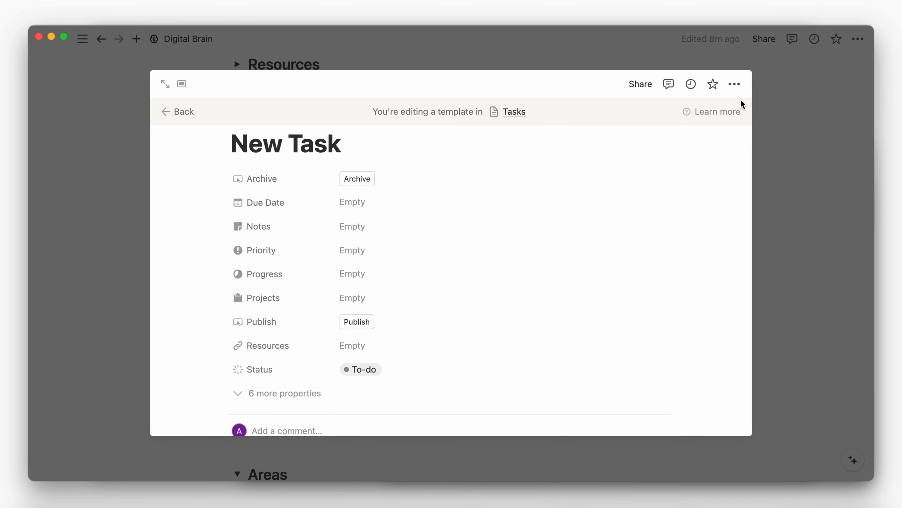
# Step: Customize the Tasks page layout so that Sub-item, Notes and Resources use the Minimal display
pyautogui.click(734, 84)
pyautogui.click(687, 218)
pyautogui.scroll(-2, 715, 222)
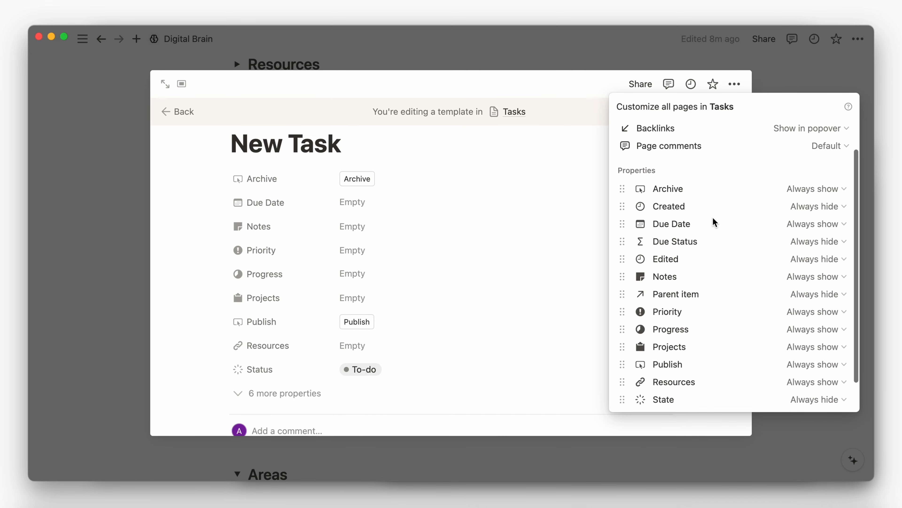
pyautogui.scroll(-1, 711, 222)
pyautogui.click(805, 398)
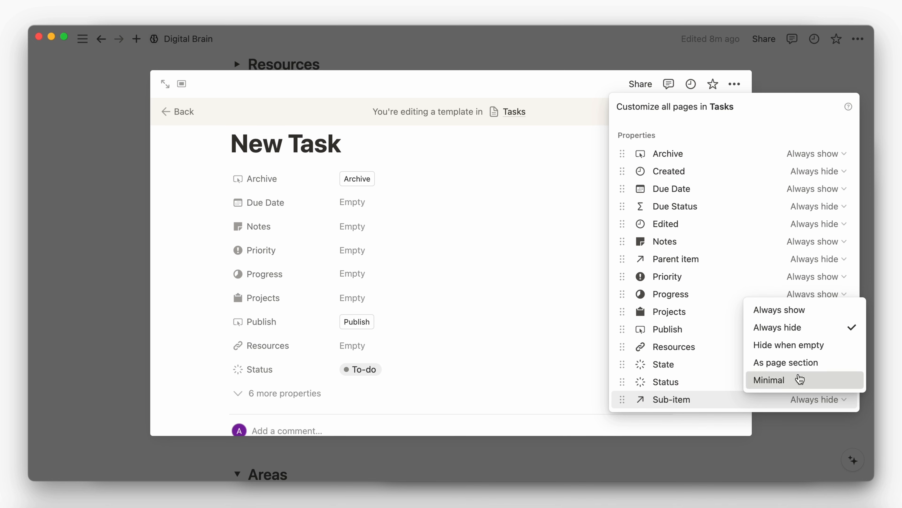
pyautogui.click(800, 380)
pyautogui.click(813, 259)
pyautogui.click(794, 353)
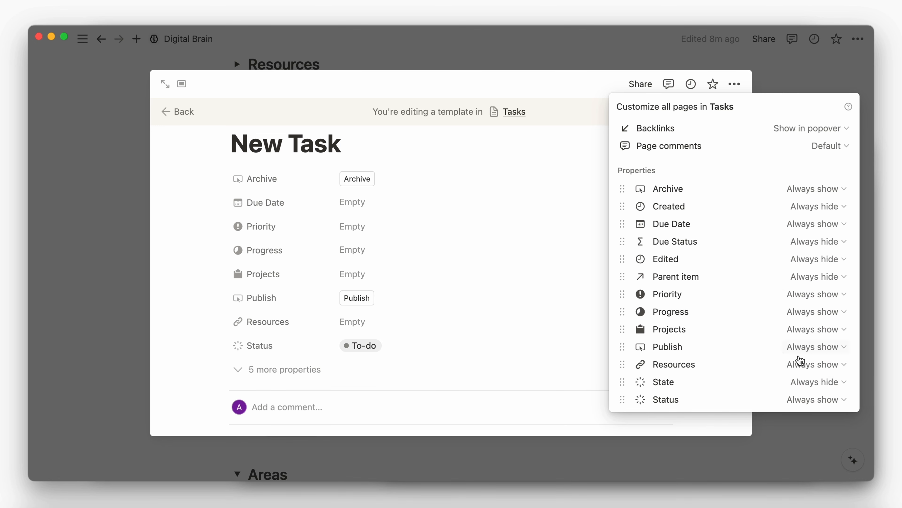
pyautogui.click(801, 360)
pyautogui.click(772, 458)
pyautogui.click(586, 421)
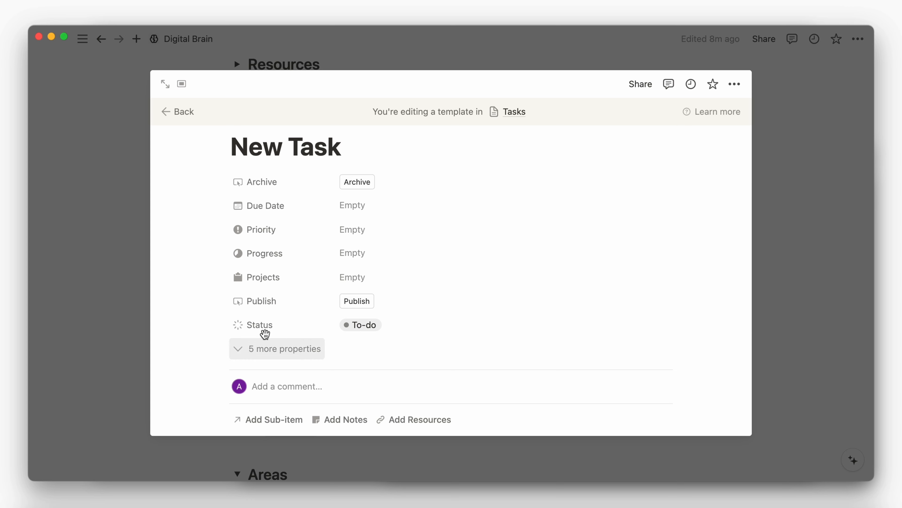
# Step: Reorder the New Task properties as Status, Due Date, Projects, Priority, Publish, Archive, with Progress last
pyautogui.moveTo(222, 323); pyautogui.dragTo(223, 176)
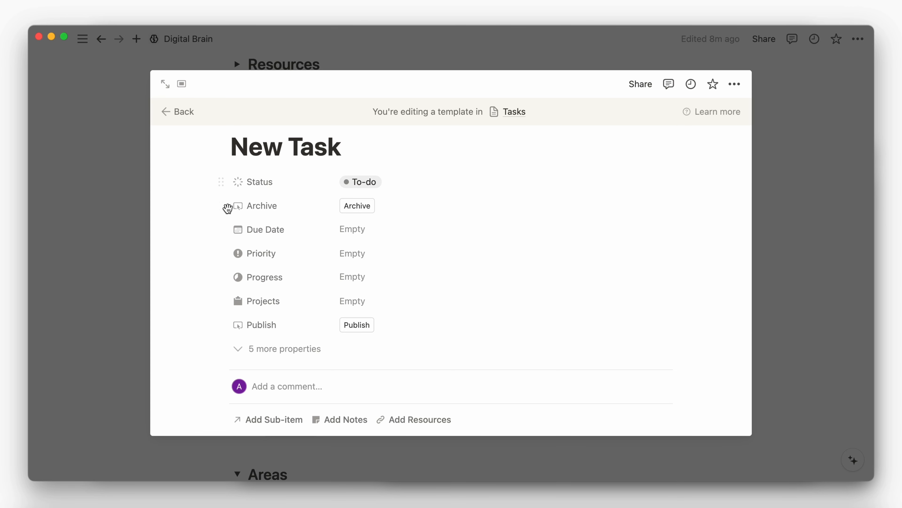
pyautogui.moveTo(223, 302); pyautogui.dragTo(224, 230)
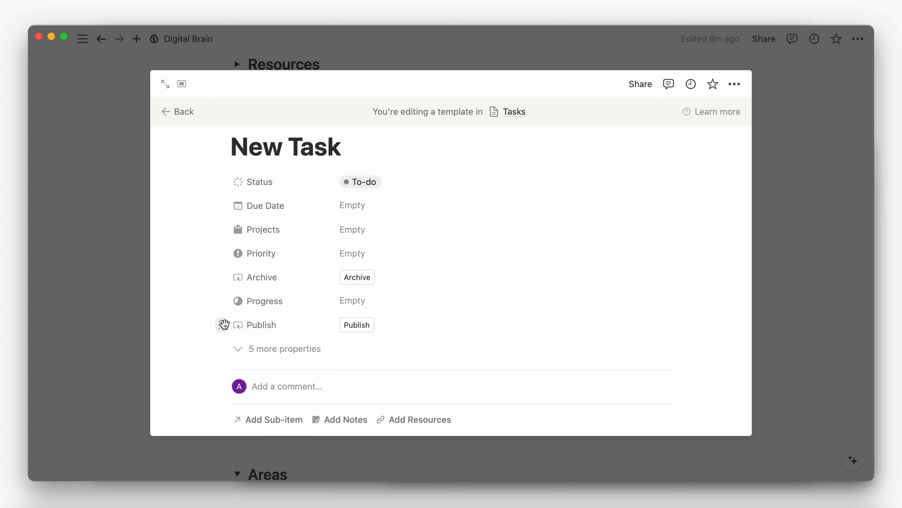
pyautogui.moveTo(224, 324); pyautogui.dragTo(227, 272)
# Step: Set the Progress property of the New Task template to always hide
pyautogui.click(222, 332)
pyautogui.moveTo(284, 392)
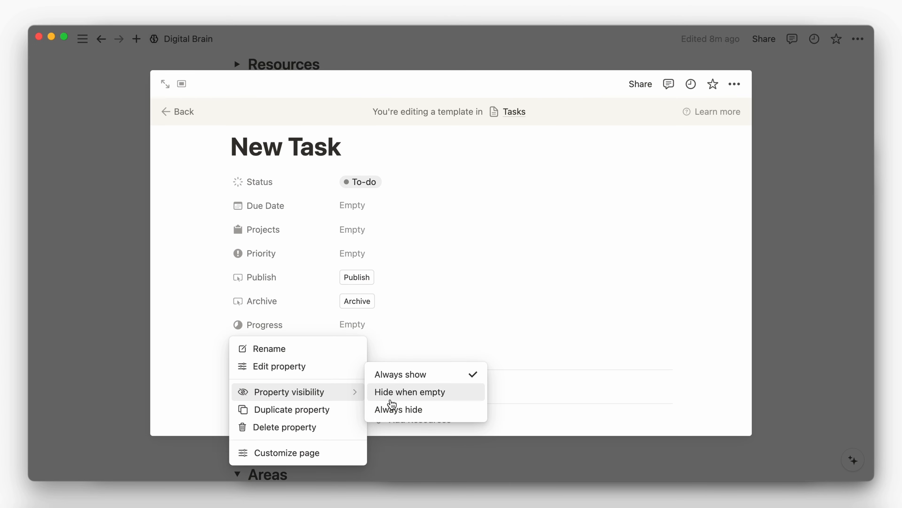
pyautogui.click(398, 409)
pyautogui.click(402, 405)
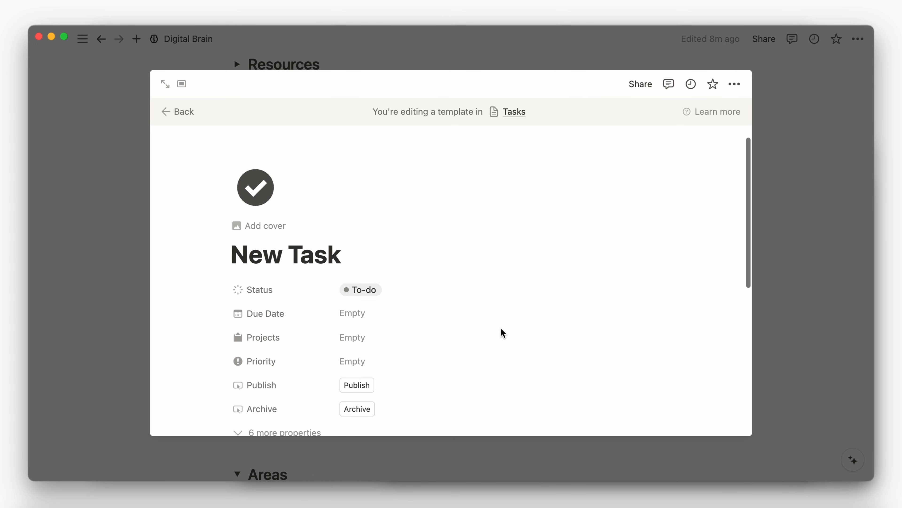
# Step: Close the template editor and set New Task as the default template for Tasks
pyautogui.click(768, 277)
pyautogui.click(670, 245)
pyautogui.click(749, 288)
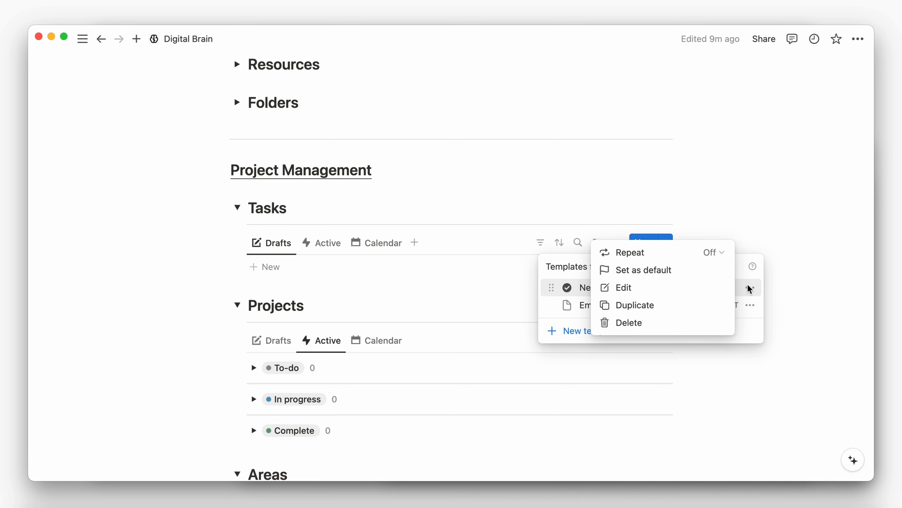
pyautogui.click(699, 270)
pyautogui.click(511, 255)
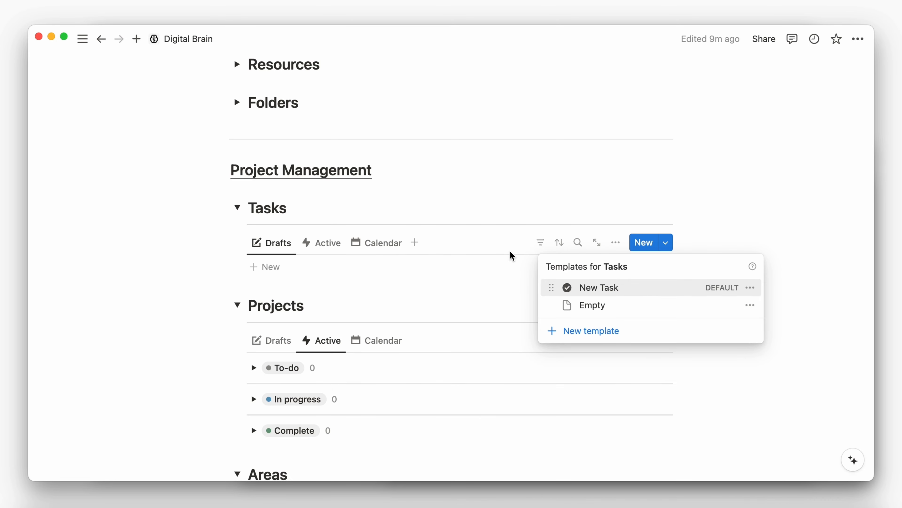
pyautogui.click(776, 214)
# Step: Create a new template in the Projects database and title it "New Project"
pyautogui.scroll(-3, 721, 308)
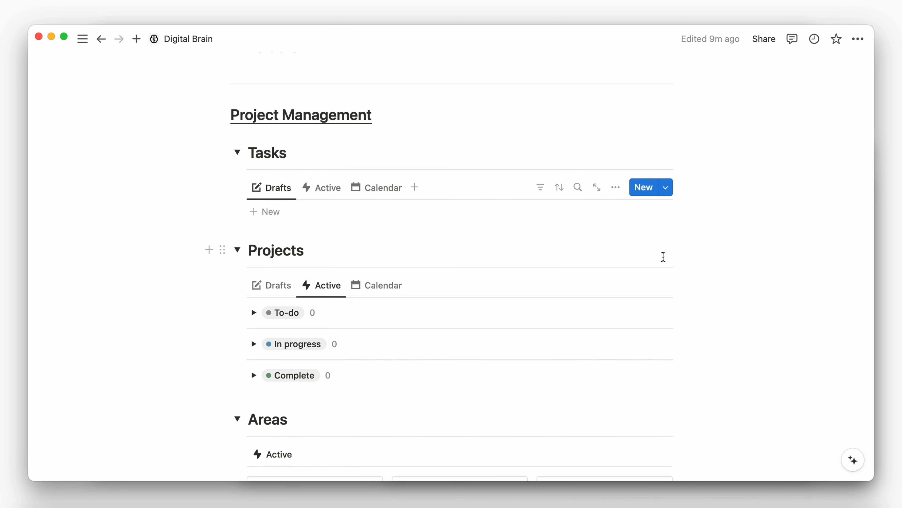
pyautogui.click(671, 293)
pyautogui.click(622, 367)
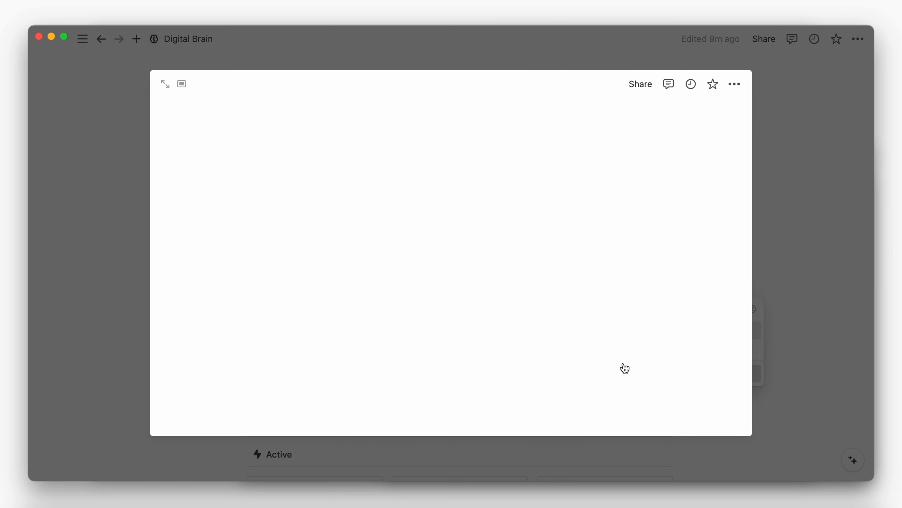
pyautogui.write('New Projec')
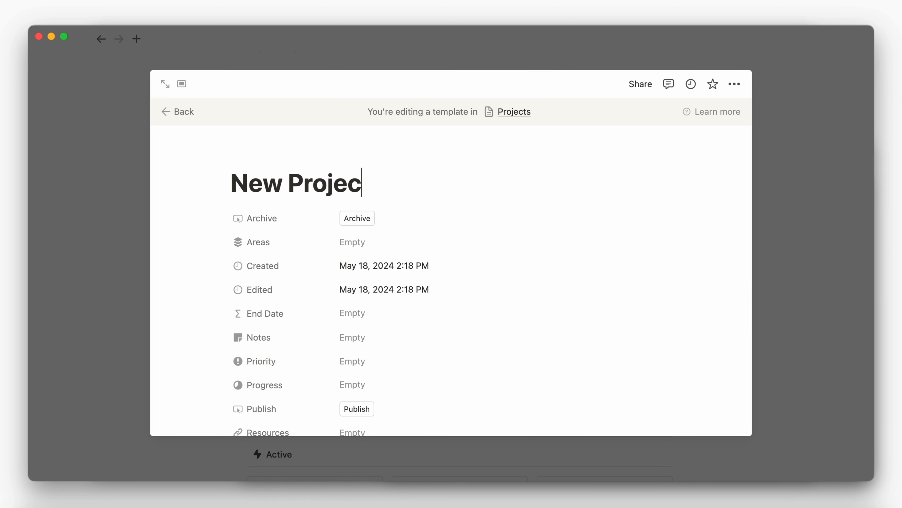
pyautogui.write('t')
# Step: Give the New Project template the dark clipboard icon
pyautogui.click(249, 157)
pyautogui.click(245, 213)
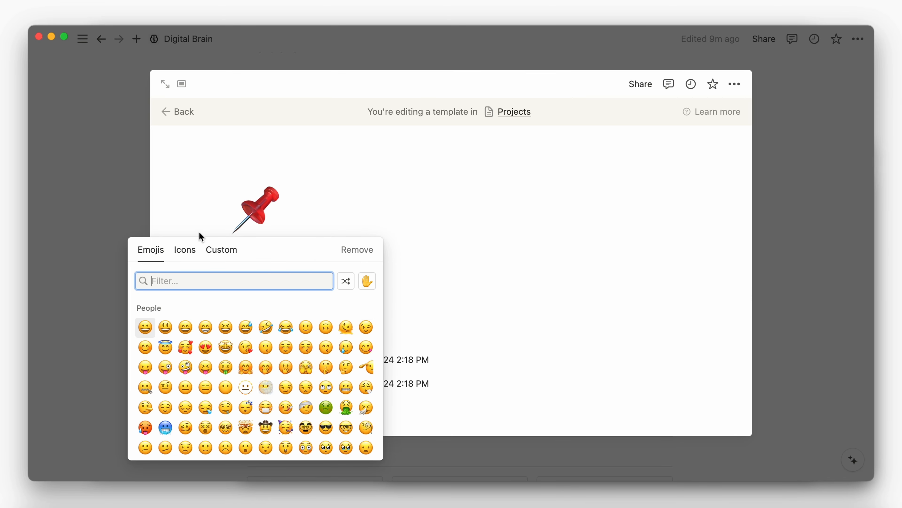
pyautogui.click(184, 250)
pyautogui.moveTo(164, 331)
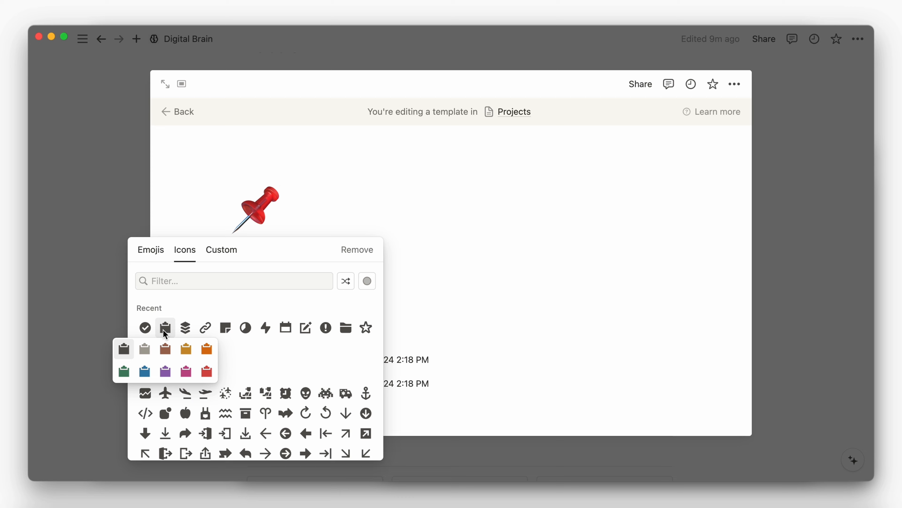
pyautogui.click(124, 349)
# Step: Set the Created and Edited properties of the New Project template to always hide
pyautogui.scroll(-3, 212, 318)
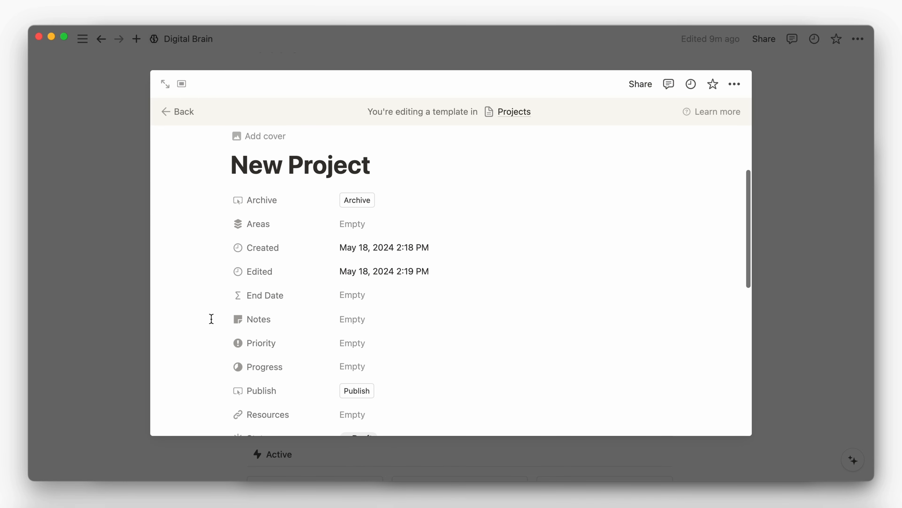
pyautogui.click(225, 248)
pyautogui.moveTo(302, 314)
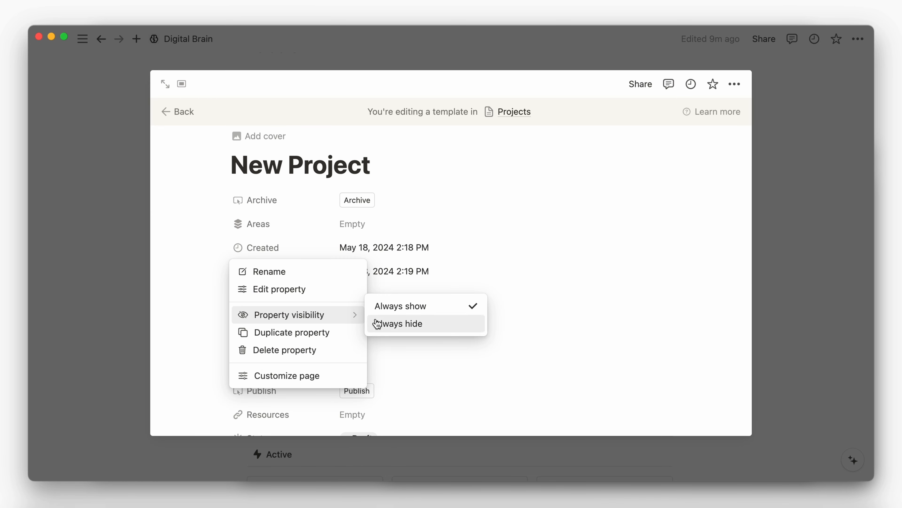
pyautogui.click(377, 322)
pyautogui.click(222, 248)
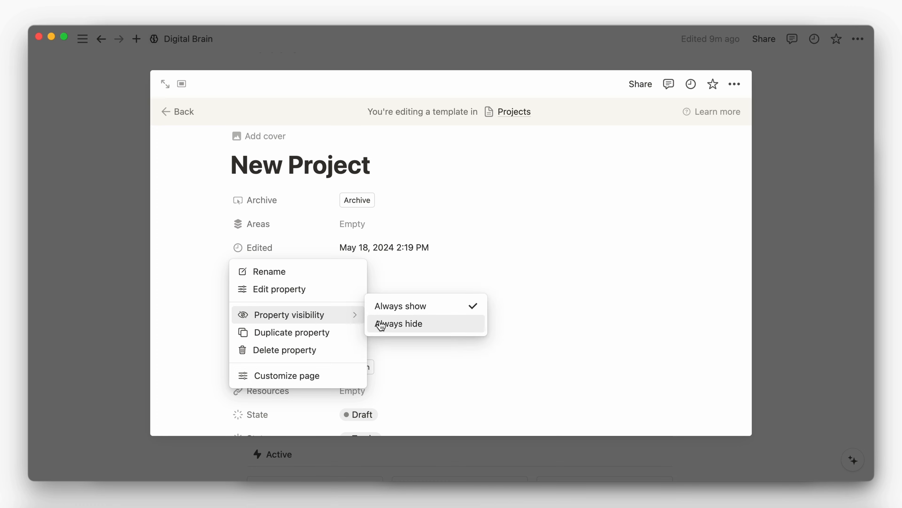
pyautogui.click(379, 324)
# Step: Set the End Date, Progress and State properties of the New Project template to always hide
pyautogui.click(221, 248)
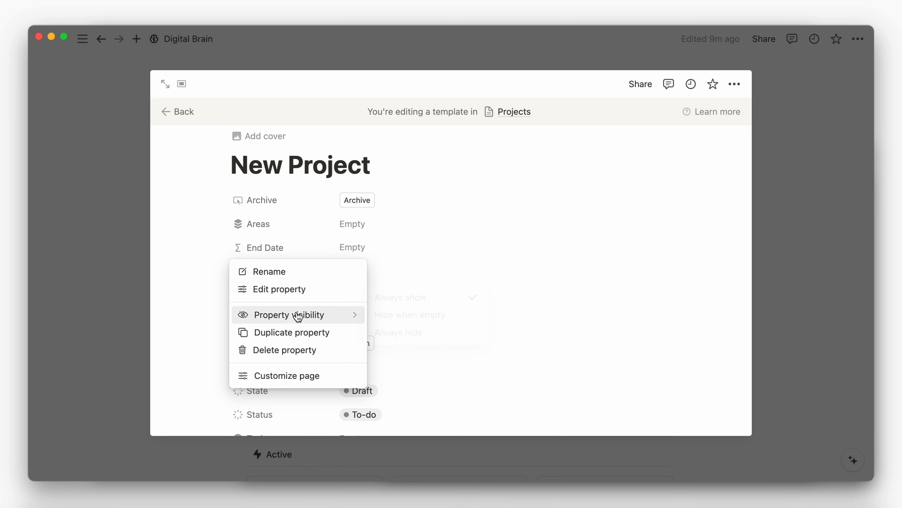
pyautogui.click(387, 331)
pyautogui.click(222, 295)
pyautogui.moveTo(319, 363)
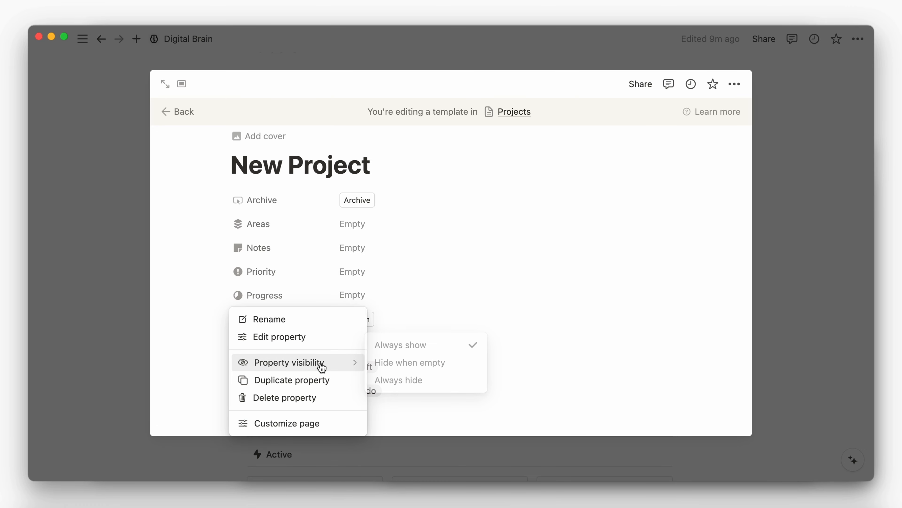
pyautogui.click(392, 382)
pyautogui.click(221, 339)
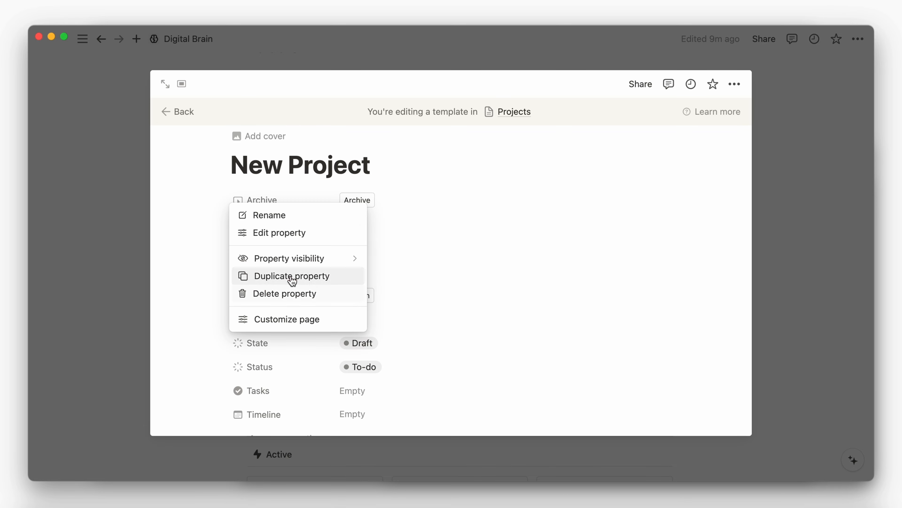
pyautogui.moveTo(320, 258)
pyautogui.click(391, 276)
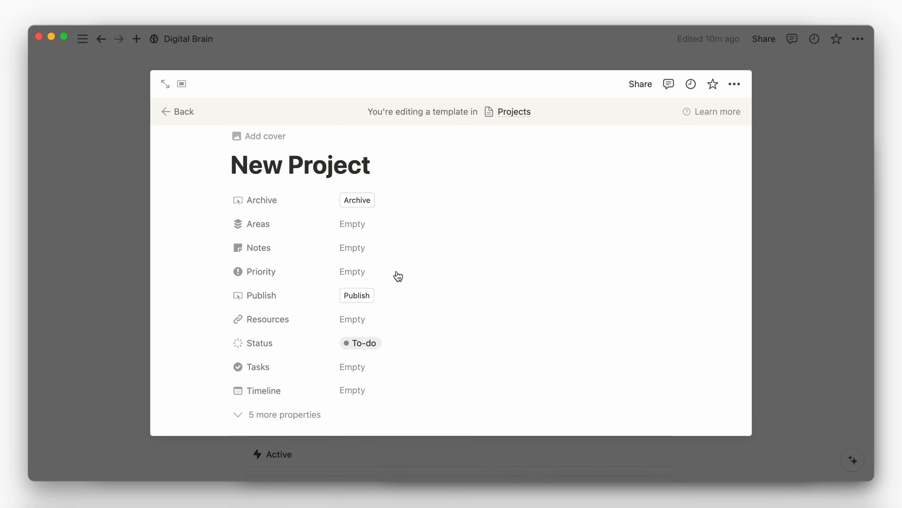
# Step: Customize the Projects page layout so that Notes, Resources and Tasks use the Minimal display
pyautogui.click(731, 90)
pyautogui.click(722, 217)
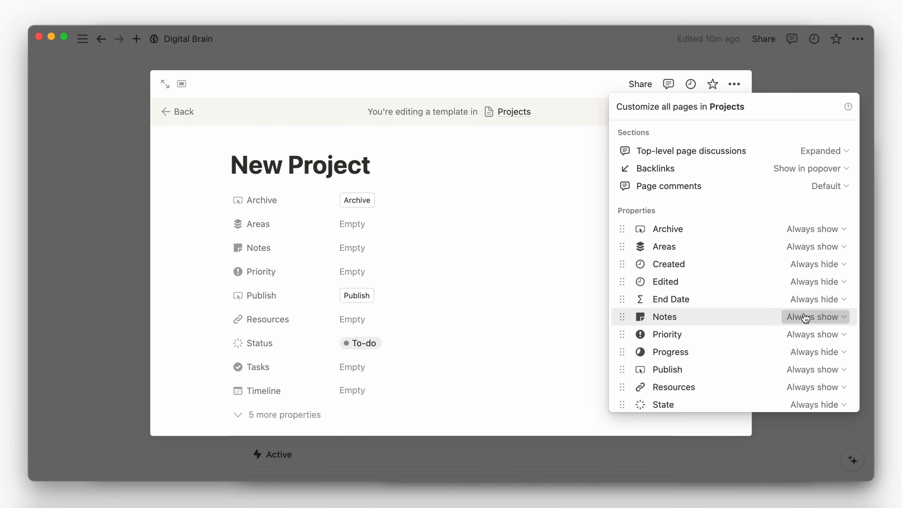
pyautogui.click(805, 317)
pyautogui.click(772, 406)
pyautogui.click(806, 387)
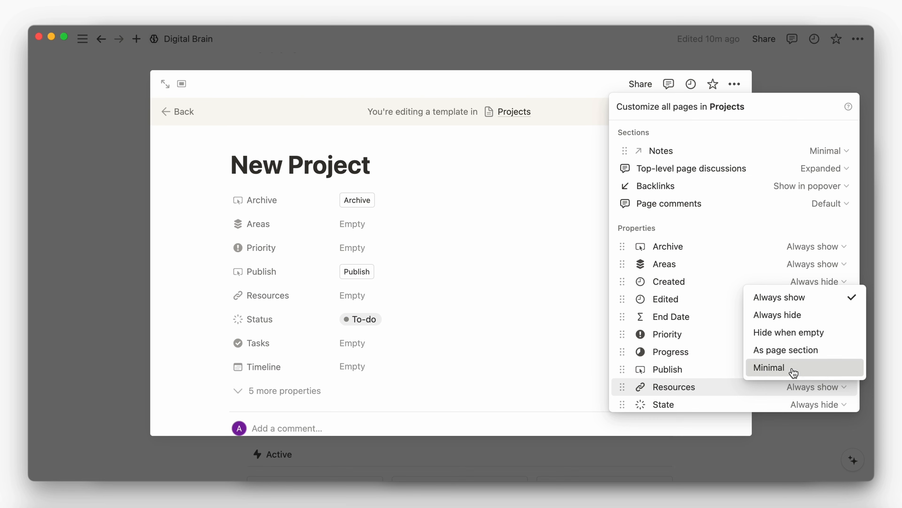
pyautogui.click(794, 372)
pyautogui.scroll(-3, 789, 371)
pyautogui.click(806, 387)
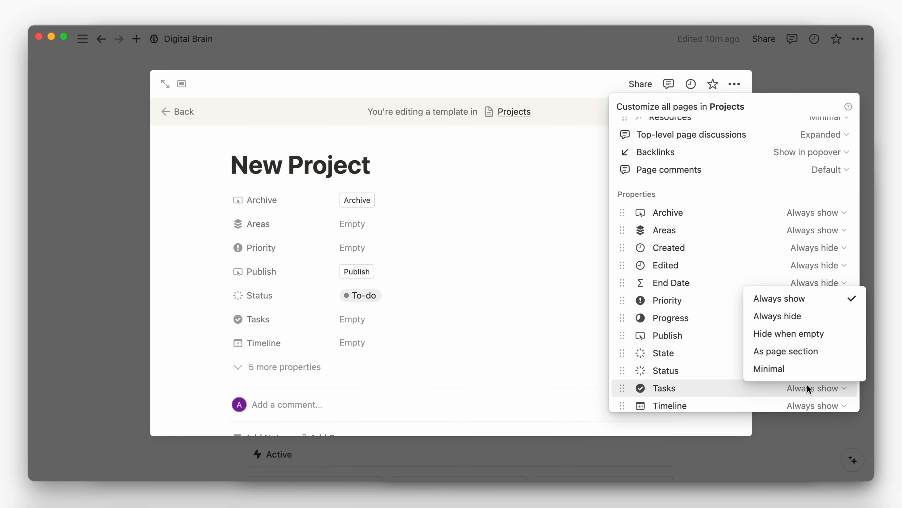
pyautogui.click(792, 376)
pyautogui.click(524, 334)
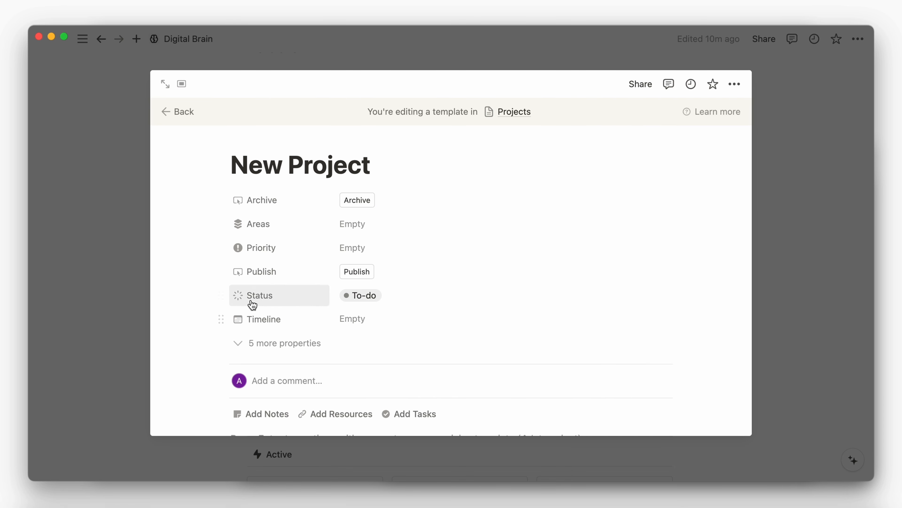
# Step: Reorder the New Project properties as Status, Timeline, Areas, Priority, Publish, Archive
pyautogui.moveTo(221, 295); pyautogui.dragTo(221, 199)
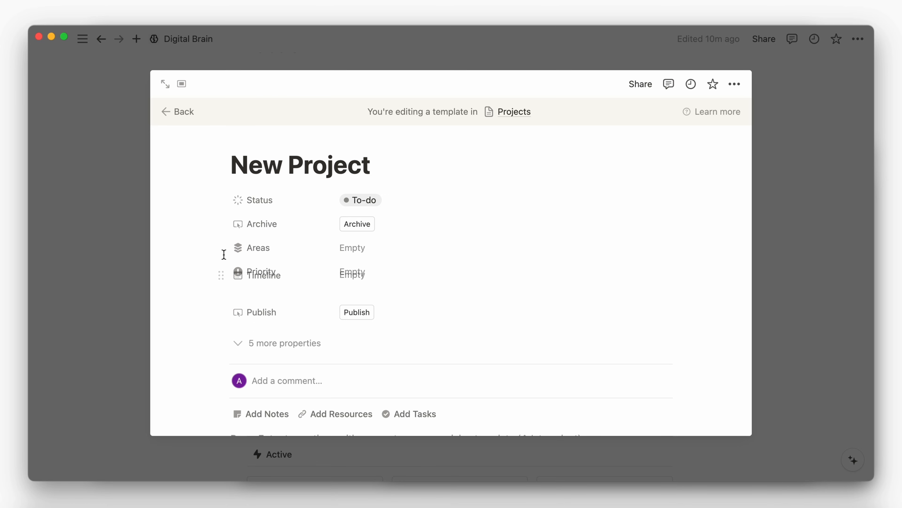
pyautogui.moveTo(224, 255); pyautogui.dragTo(222, 215)
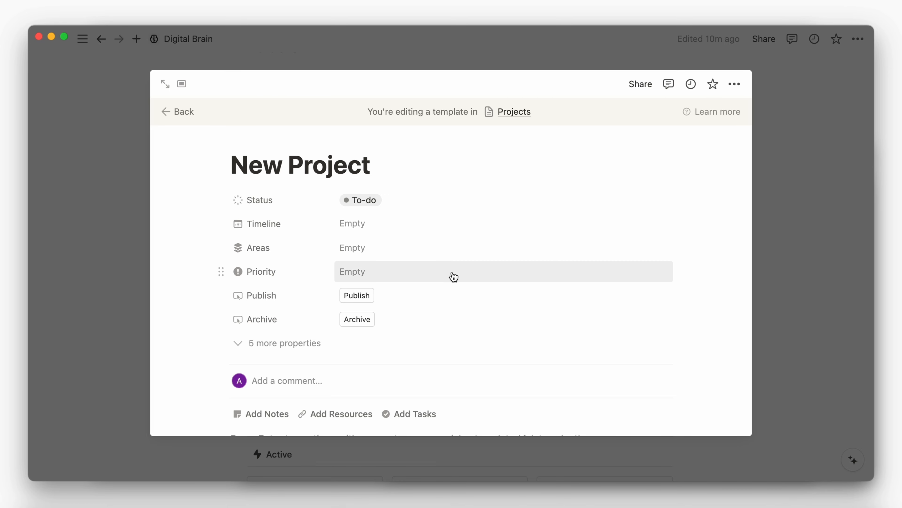
# Step: Add a Heading 2 reading Tasks with a divider beneath it in the body of the New Project template
pyautogui.scroll(-5, 451, 277)
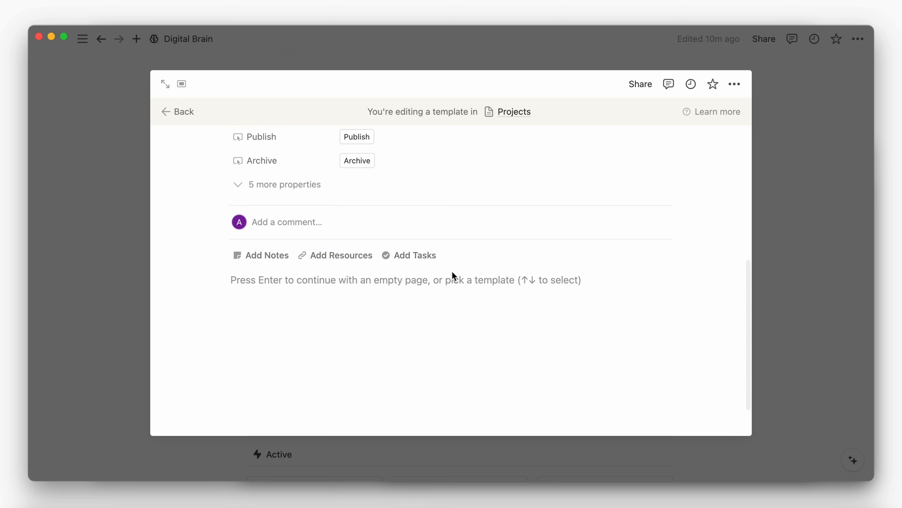
pyautogui.click(417, 278)
pyautogui.write('/hea')
pyautogui.press('Down')
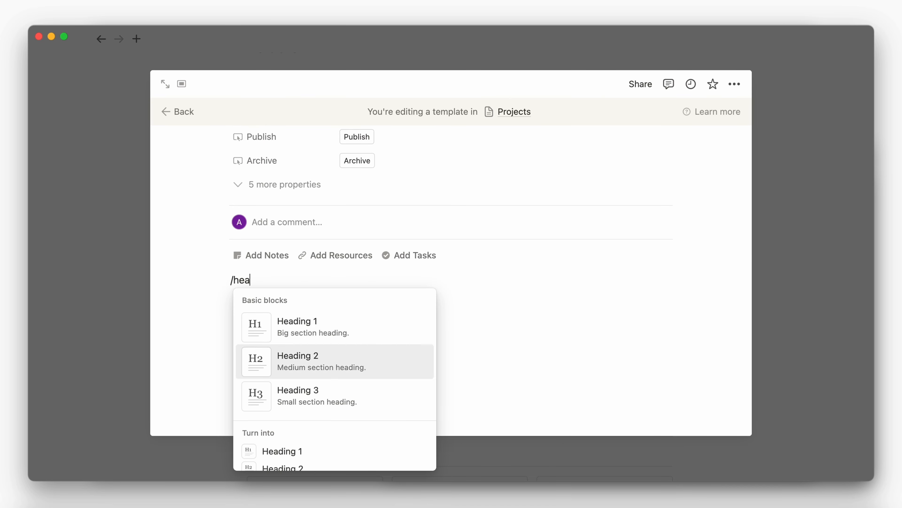
pyautogui.press('Return')
pyautogui.write('/di')
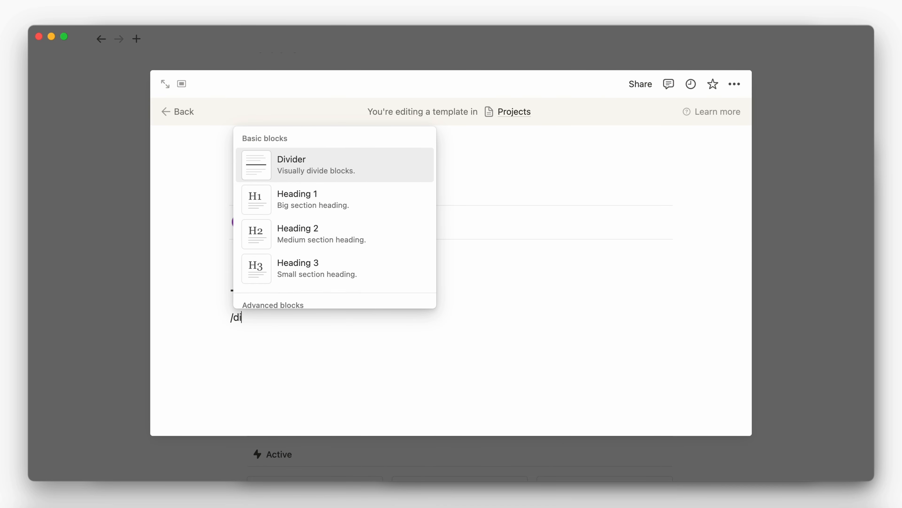
pyautogui.press('BackSpace')
pyautogui.press('BackSpace')
# Step: Insert a linked list view of the Tasks database below the divider, based on its existing Drafts view
pyautogui.write('/data')
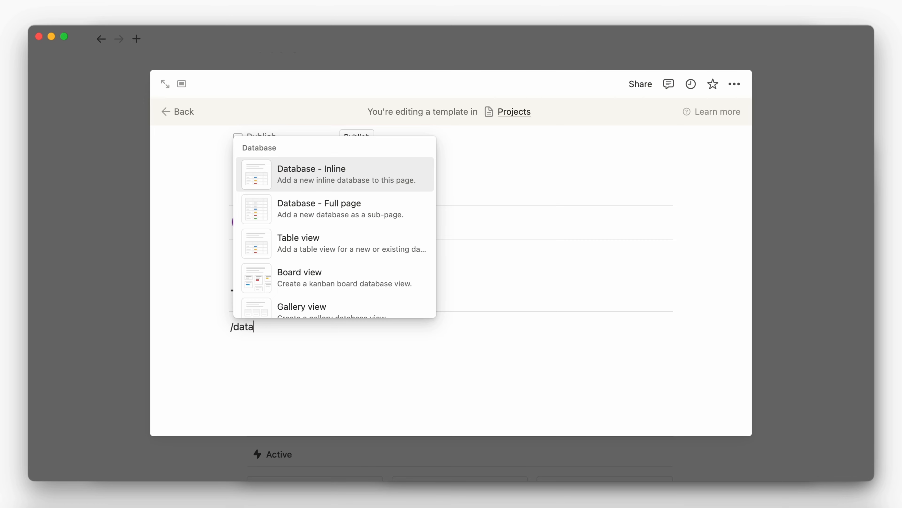
pyautogui.write('base vi')
pyautogui.press('Return')
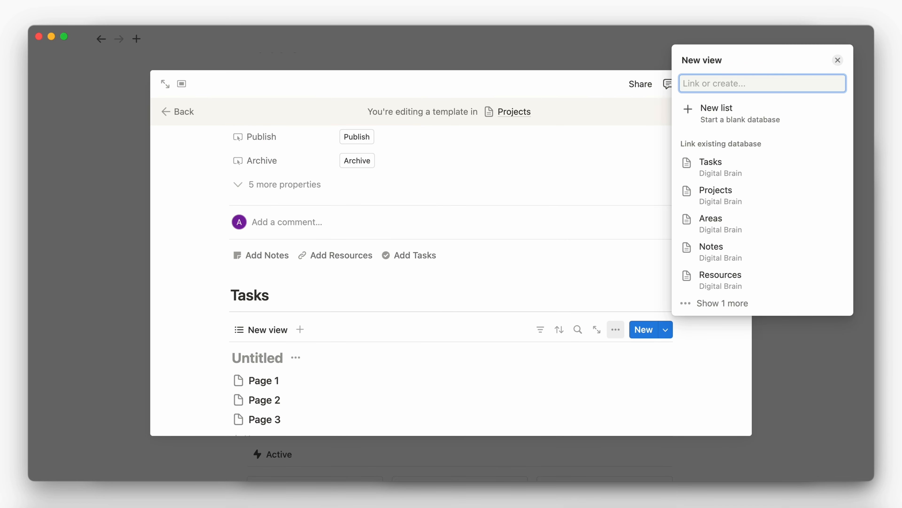
pyautogui.click(701, 166)
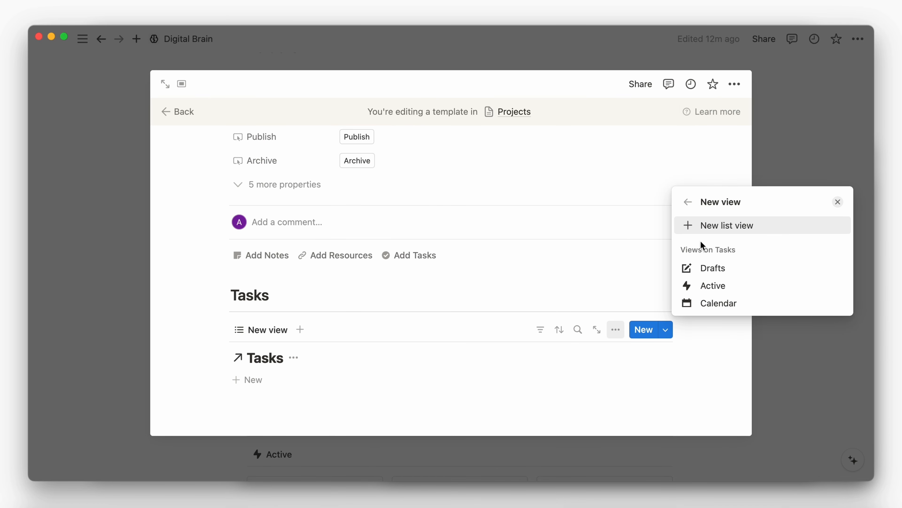
pyautogui.click(703, 267)
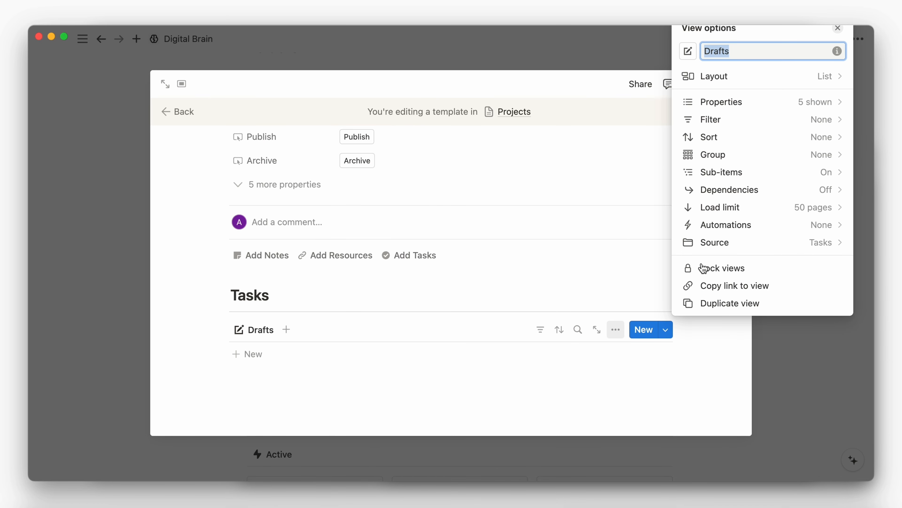
# Step: Add a second view to the linked Tasks database, based on the existing Active view
pyautogui.click(286, 329)
pyautogui.click(286, 330)
pyautogui.click(734, 171)
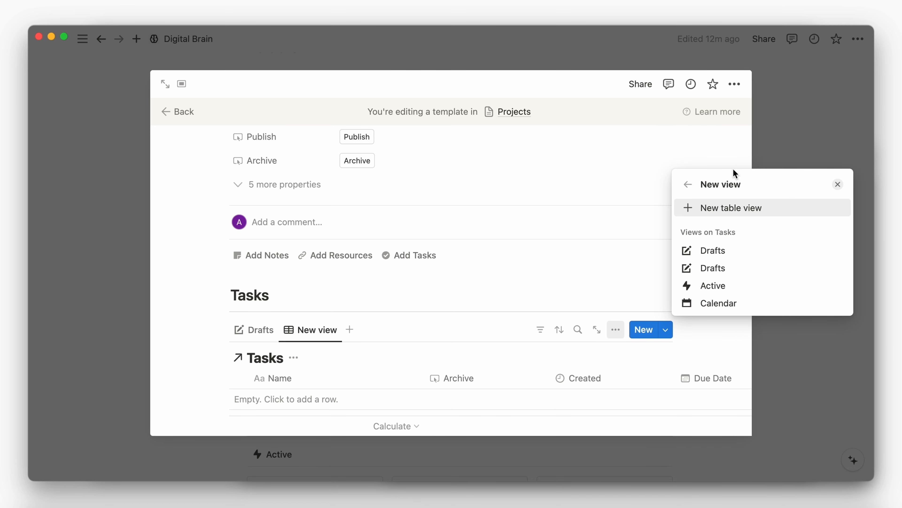
pyautogui.click(712, 286)
pyautogui.click(713, 346)
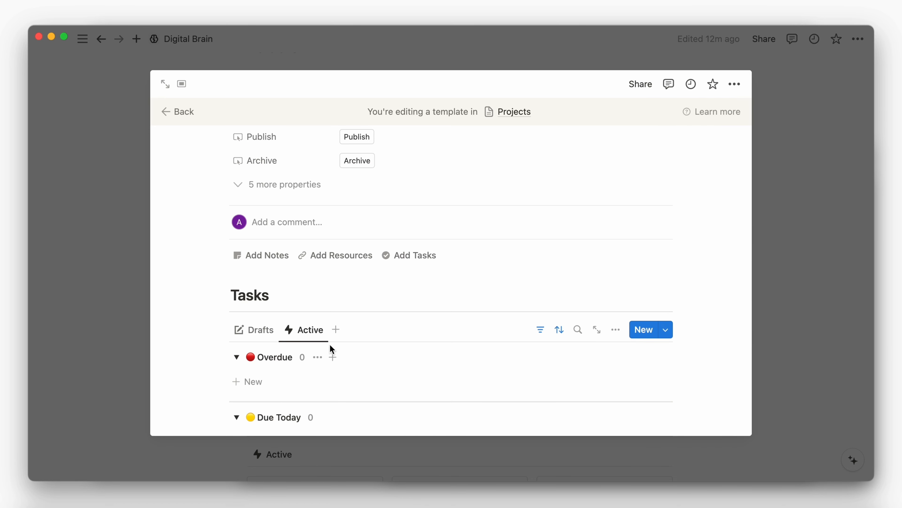
# Step: Filter the linked Drafts view so that Projects contains New Project
pyautogui.click(268, 336)
pyautogui.click(540, 330)
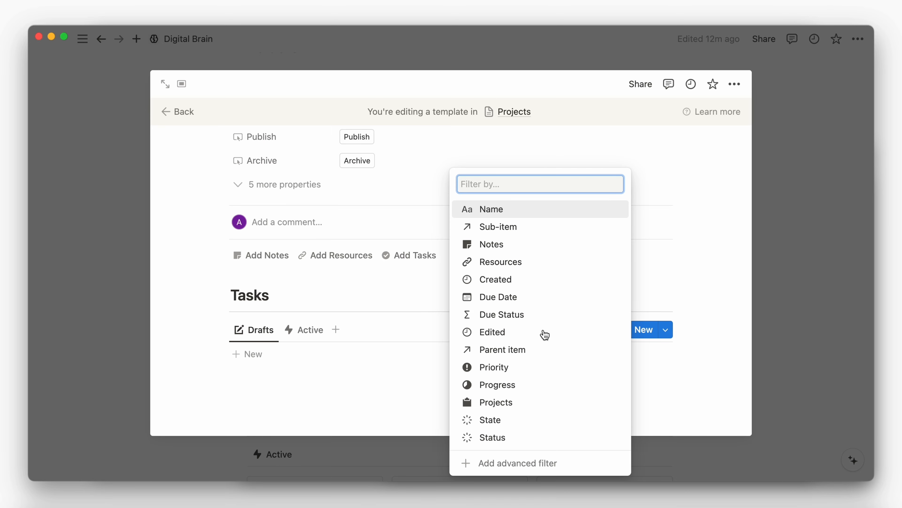
pyautogui.click(496, 402)
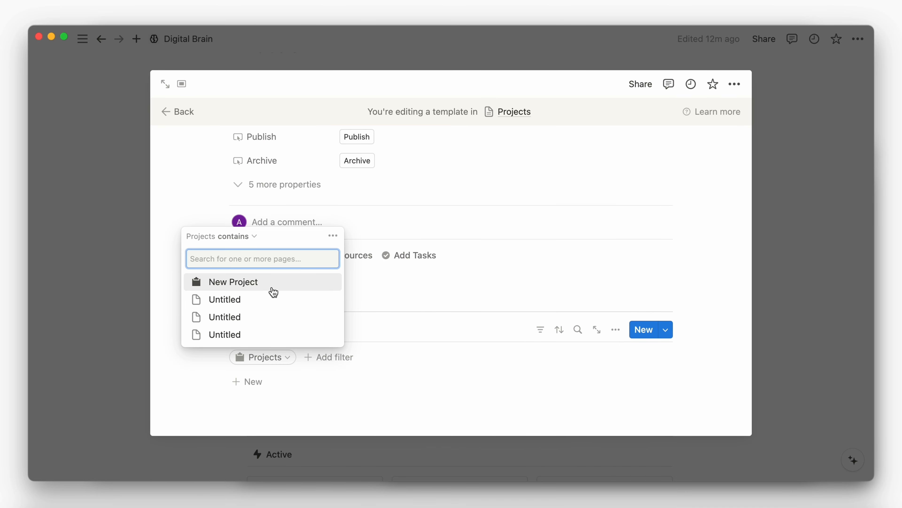
pyautogui.click(274, 292)
pyautogui.click(393, 288)
# Step: Filter the linked Active view so that Projects contains New Project, hide the filter bar and close the template
pyautogui.click(300, 332)
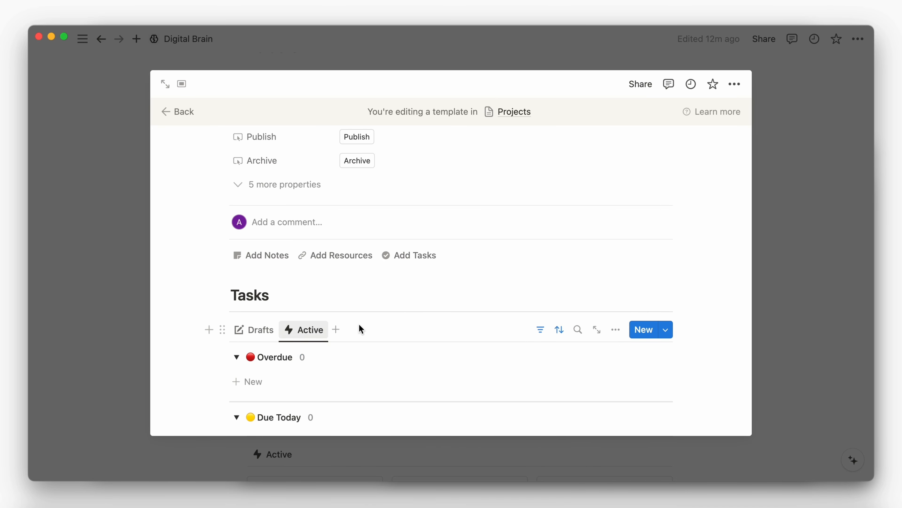
pyautogui.click(570, 356)
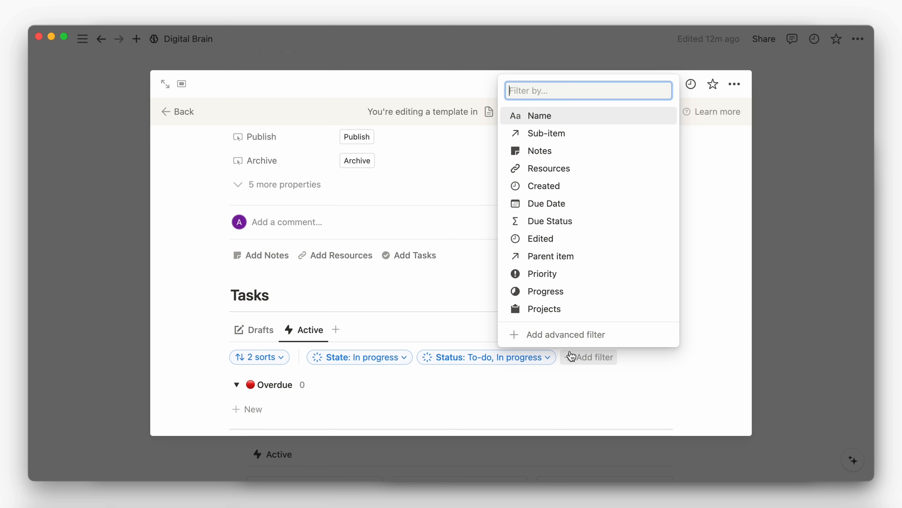
pyautogui.click(565, 309)
pyautogui.click(598, 283)
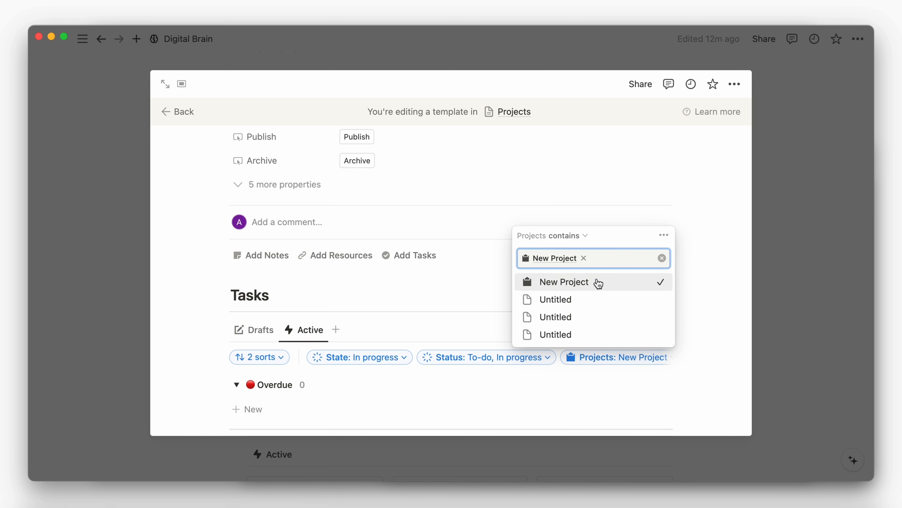
pyautogui.click(704, 307)
pyautogui.click(540, 330)
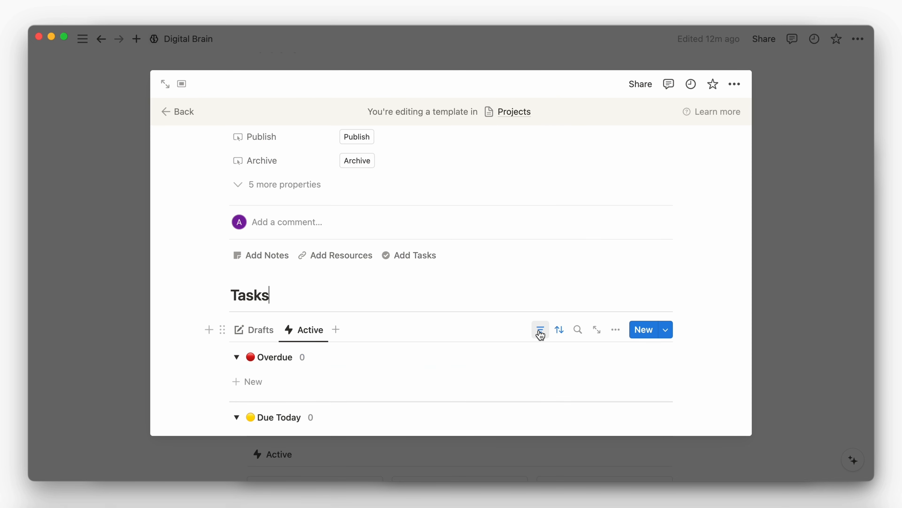
pyautogui.scroll(6, 538, 331)
pyautogui.click(767, 262)
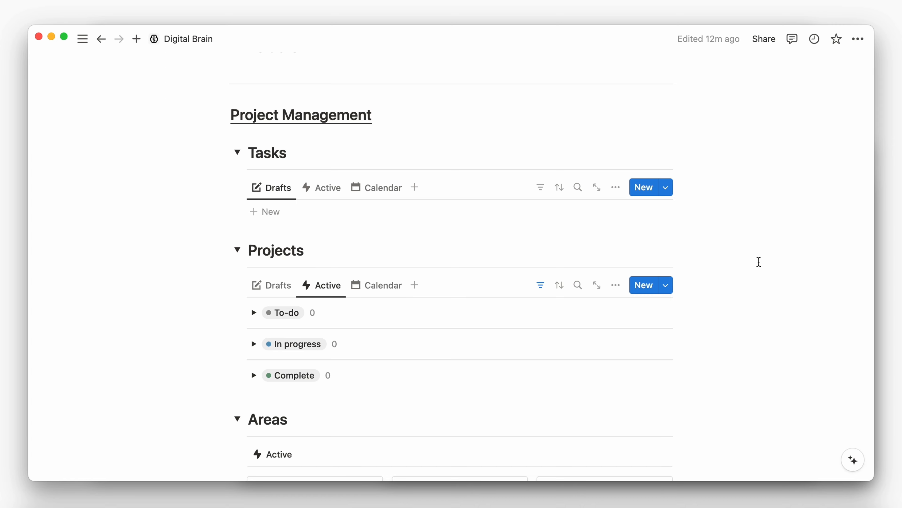
# Step: Set the New Project template as the default for all views in Projects
pyautogui.click(665, 285)
pyautogui.click(751, 331)
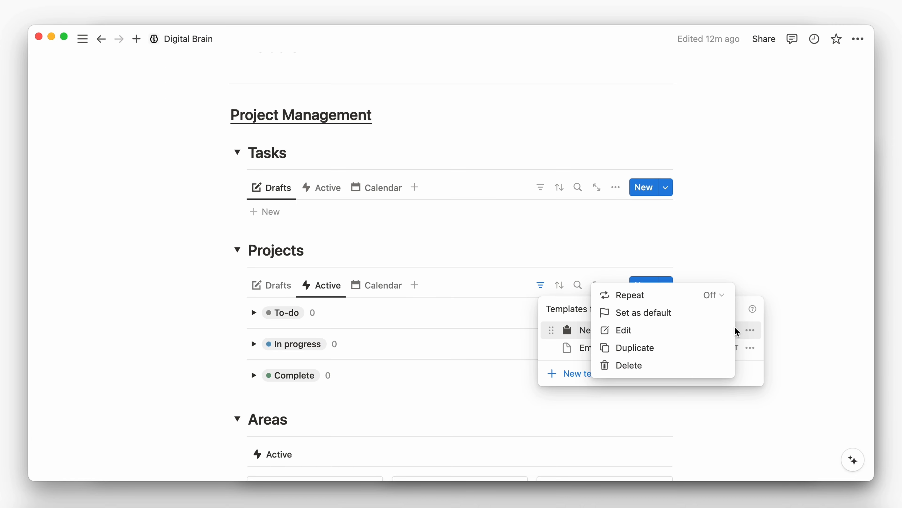
pyautogui.click(699, 314)
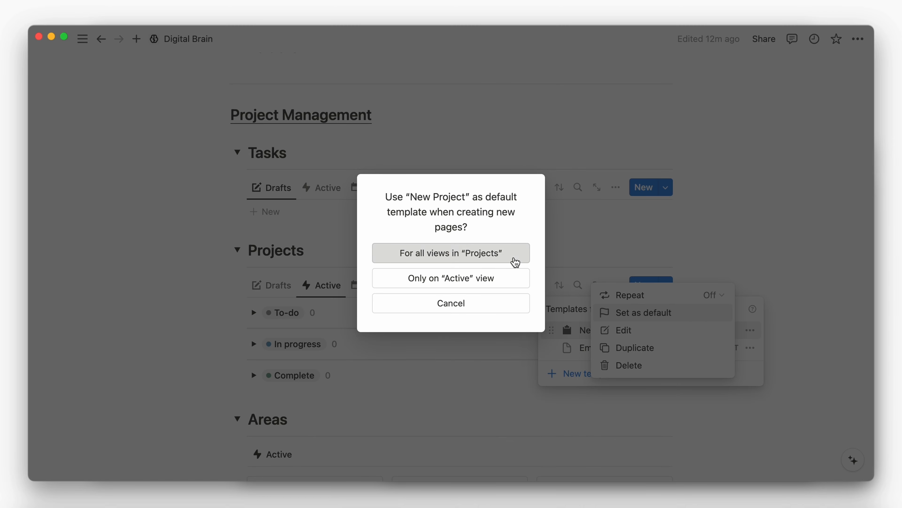
pyautogui.click(515, 262)
# Step: Create a template for the Areas database named New Area and give it the dark stacked-layers icon
pyautogui.scroll(-5, 723, 356)
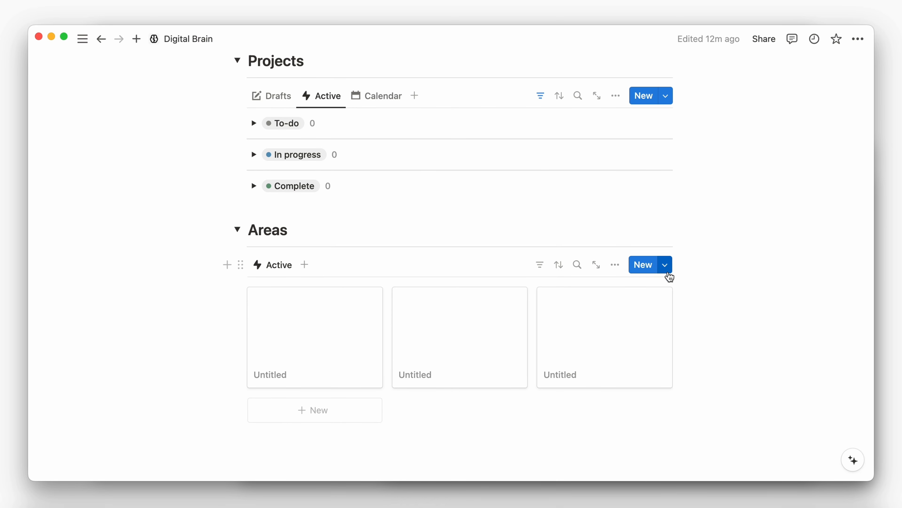
pyautogui.click(665, 271)
pyautogui.click(632, 352)
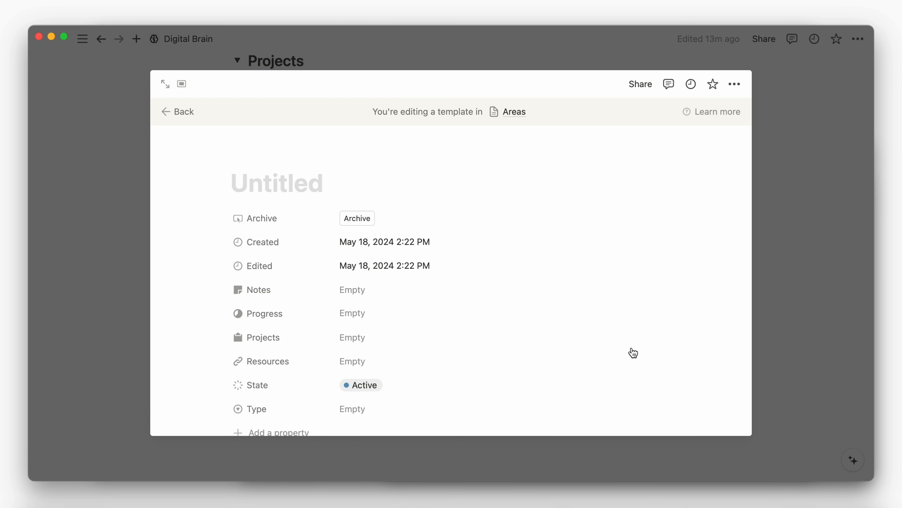
pyautogui.write('New Area')
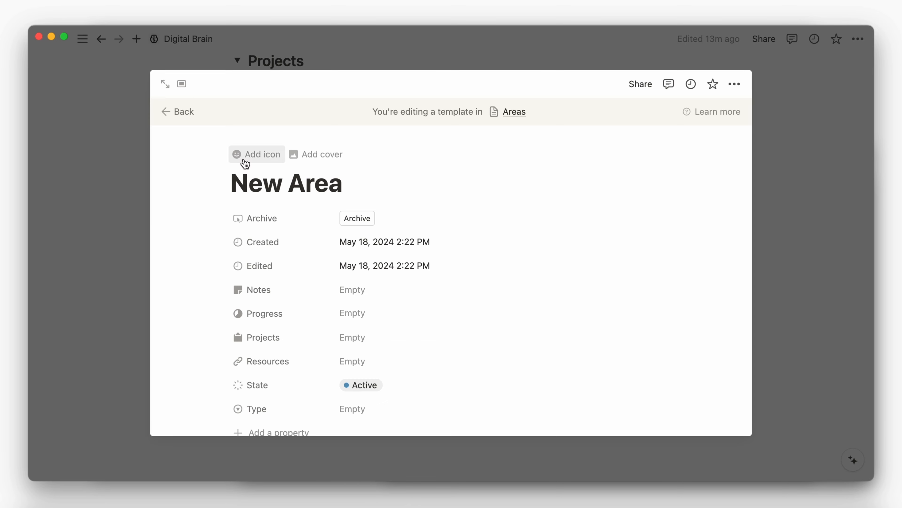
pyautogui.click(242, 154)
pyautogui.click(192, 250)
pyautogui.moveTo(186, 325)
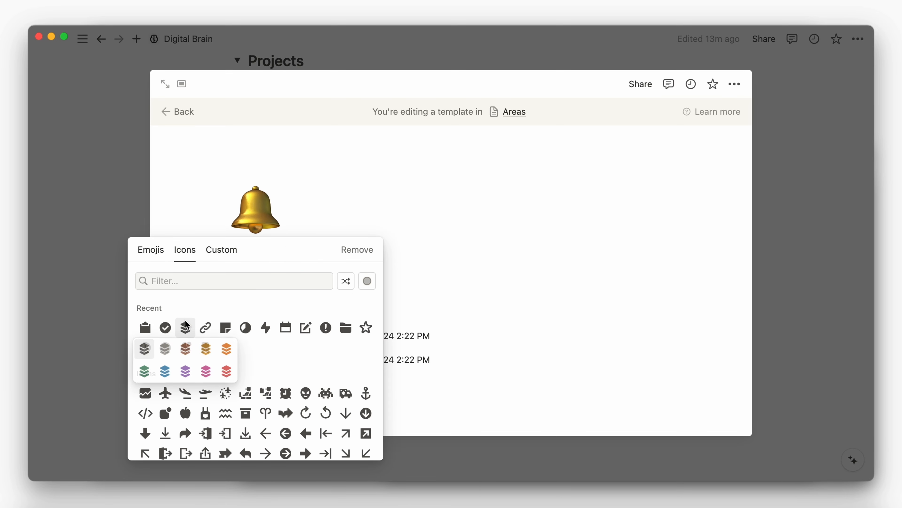
pyautogui.click(148, 351)
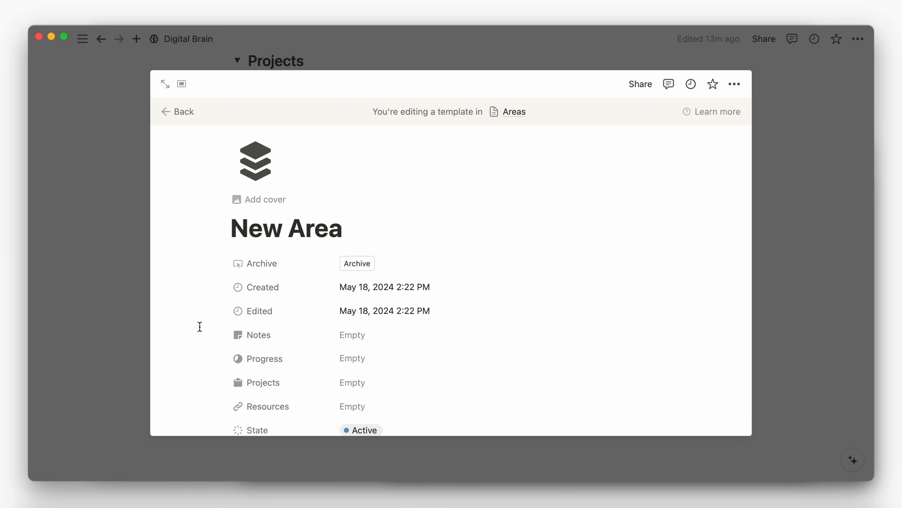
# Step: Move Progress to the top of the New Area properties and set Created and Edited to always hide
pyautogui.moveTo(220, 358); pyautogui.dragTo(220, 260)
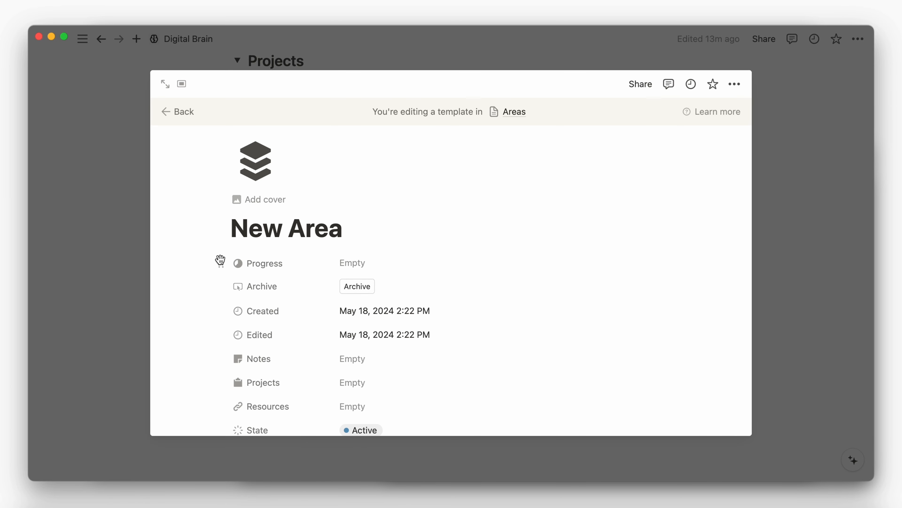
pyautogui.click(226, 315)
pyautogui.moveTo(278, 378)
pyautogui.click(385, 389)
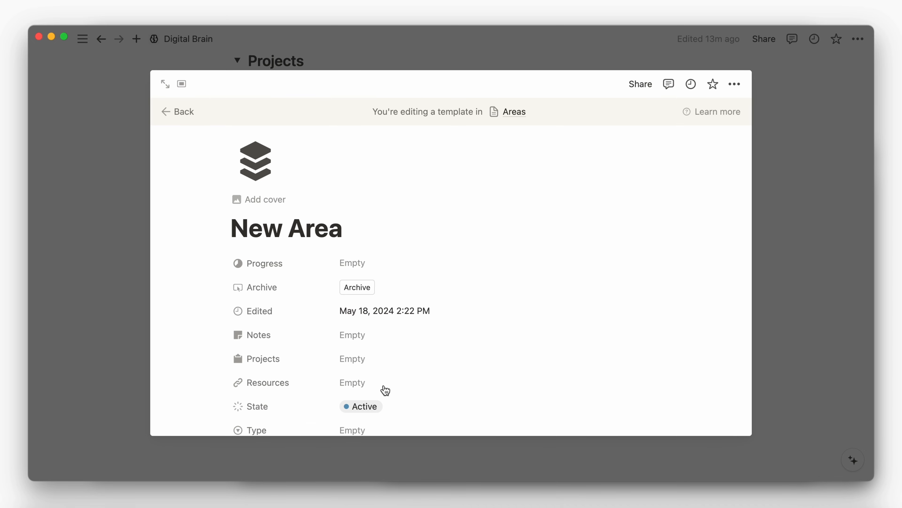
pyautogui.click(221, 311)
pyautogui.click(377, 387)
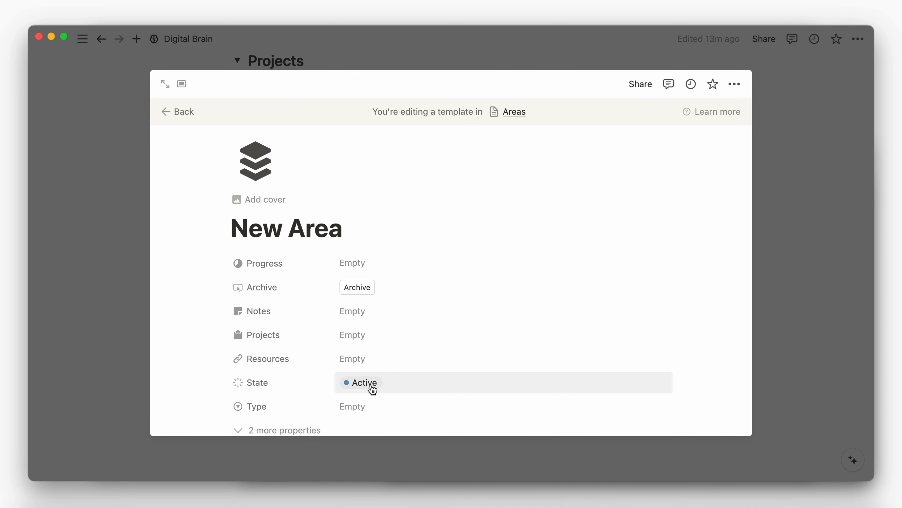
# Step: Set the State and Type properties of the New Area template to always hide
pyautogui.click(220, 382)
pyautogui.moveTo(352, 304)
pyautogui.click(394, 315)
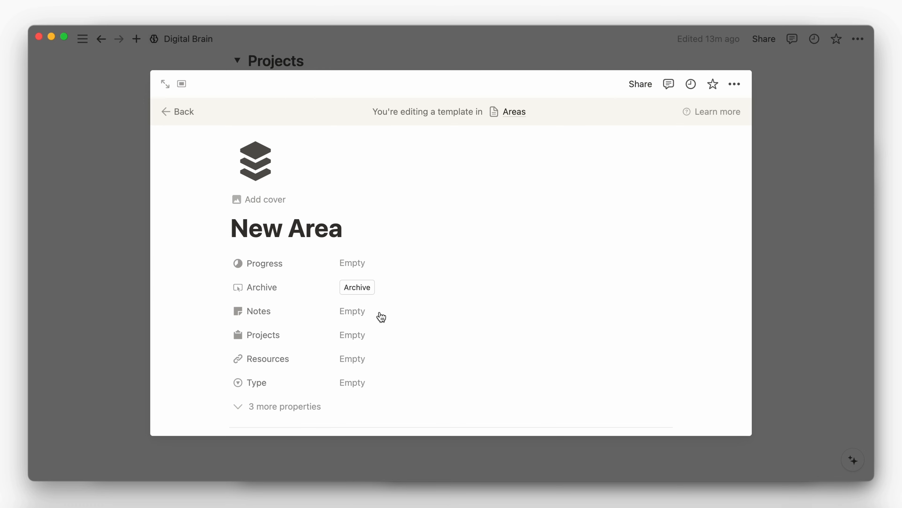
pyautogui.click(219, 383)
pyautogui.moveTo(318, 290)
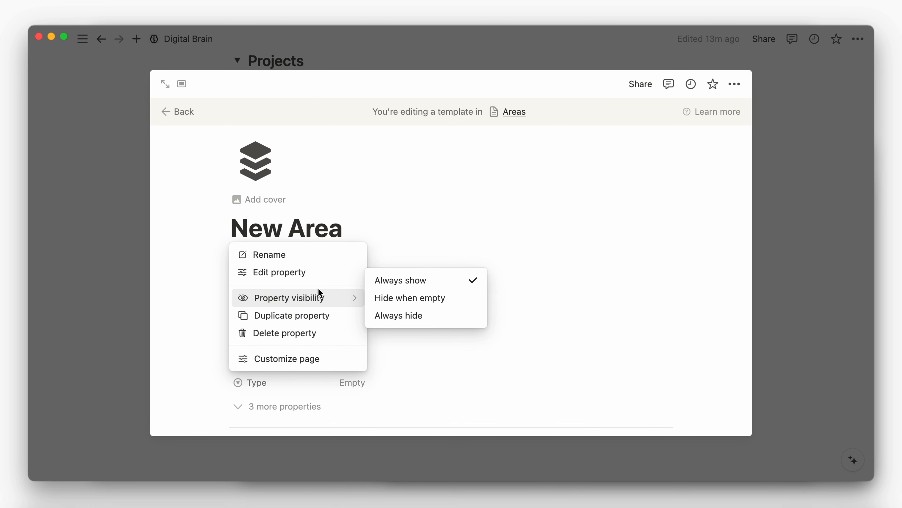
pyautogui.click(395, 316)
# Step: Customize the Areas page layout so that Projects, Notes and Resources use the Minimal display
pyautogui.click(732, 88)
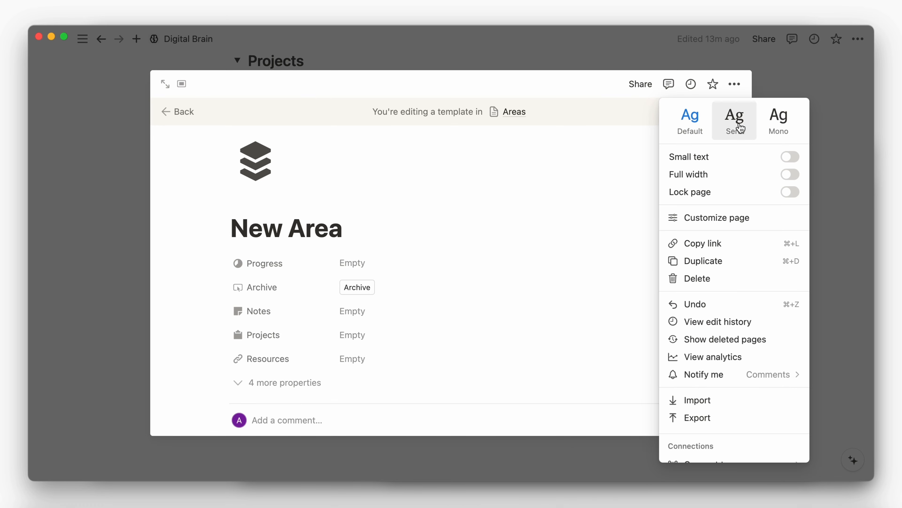
pyautogui.click(729, 215)
pyautogui.click(818, 316)
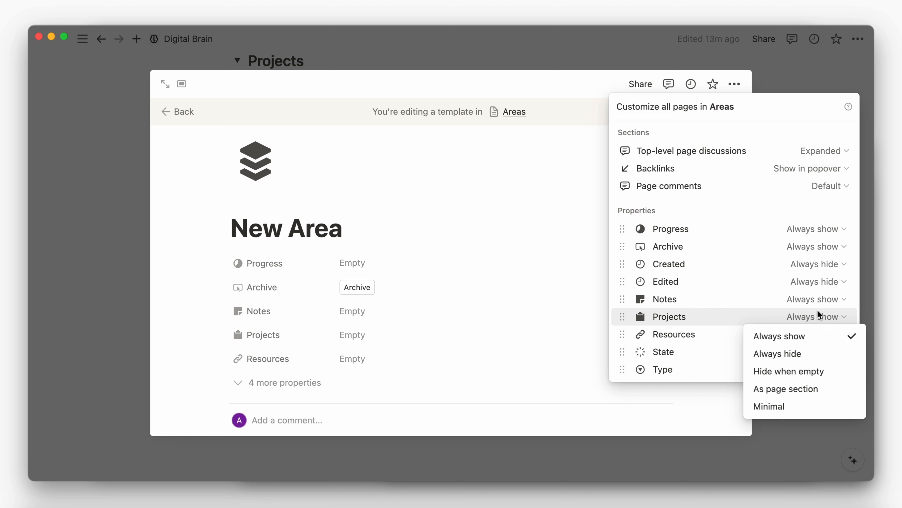
pyautogui.click(772, 406)
pyautogui.click(835, 315)
pyautogui.click(771, 407)
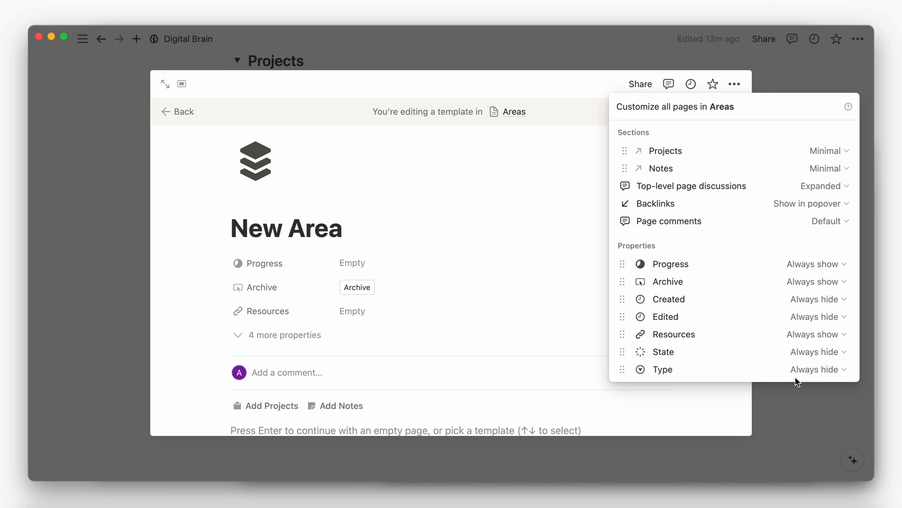
pyautogui.click(827, 335)
pyautogui.click(763, 422)
pyautogui.click(717, 420)
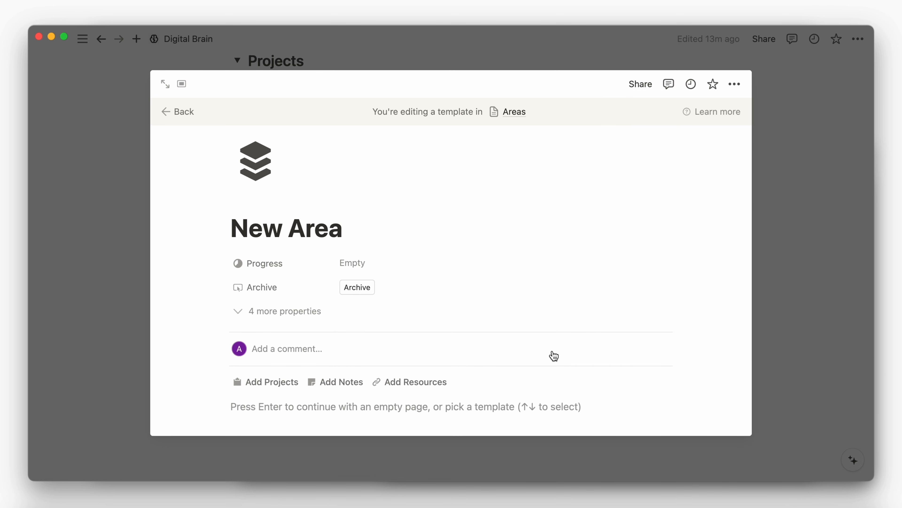
# Step: Add a Heading 2 reading Projects with a divider beneath it in the body of the New Area template
pyautogui.scroll(-5, 553, 355)
pyautogui.write('/head')
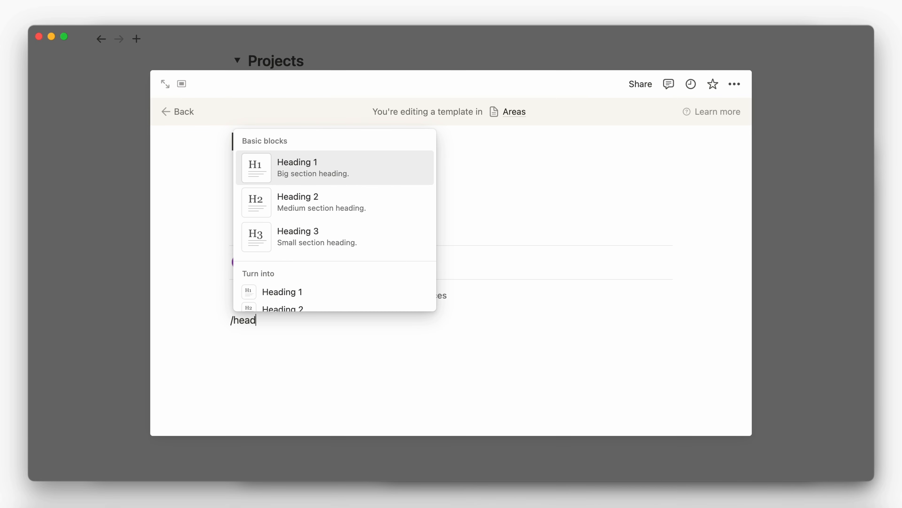
pyautogui.press('Down')
pyautogui.press('Return')
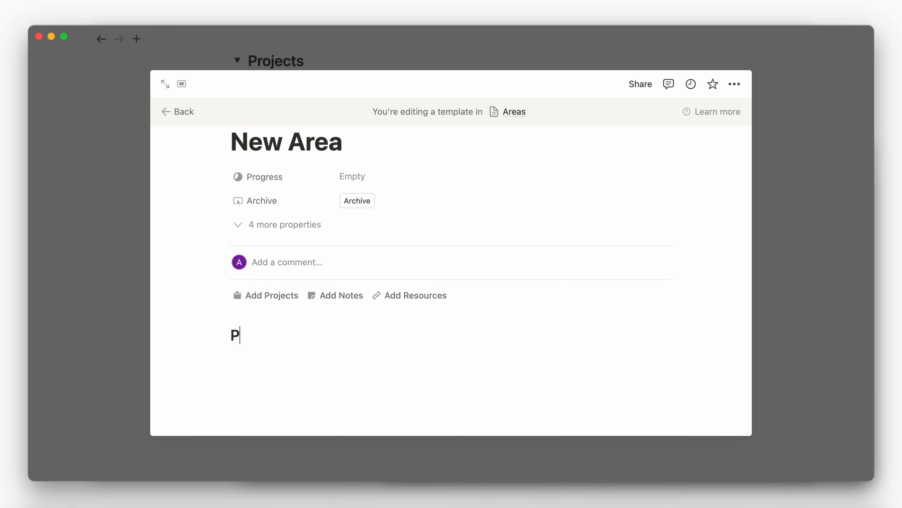
pyautogui.write('/div')
pyautogui.press('Return')
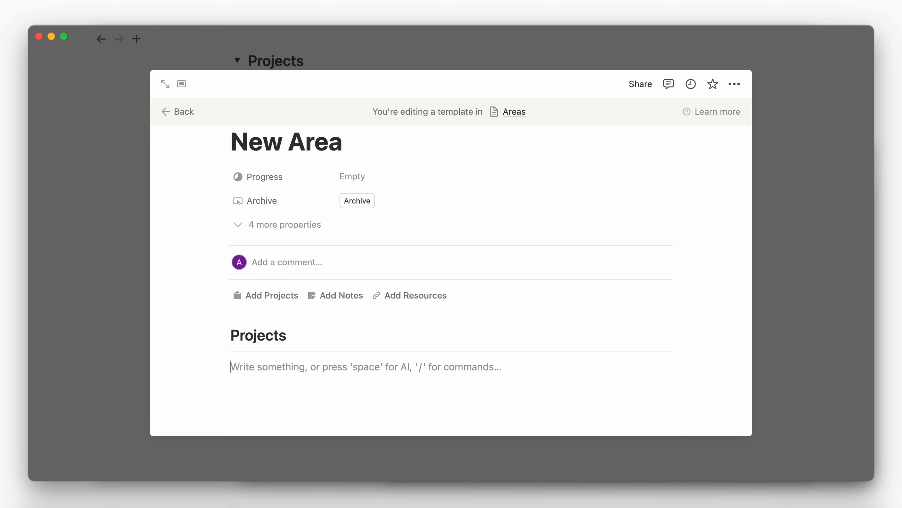
# Step: Insert a linked Projects database under the Projects heading of the New Area template, using the existing Drafts view
pyautogui.write('/database vi')
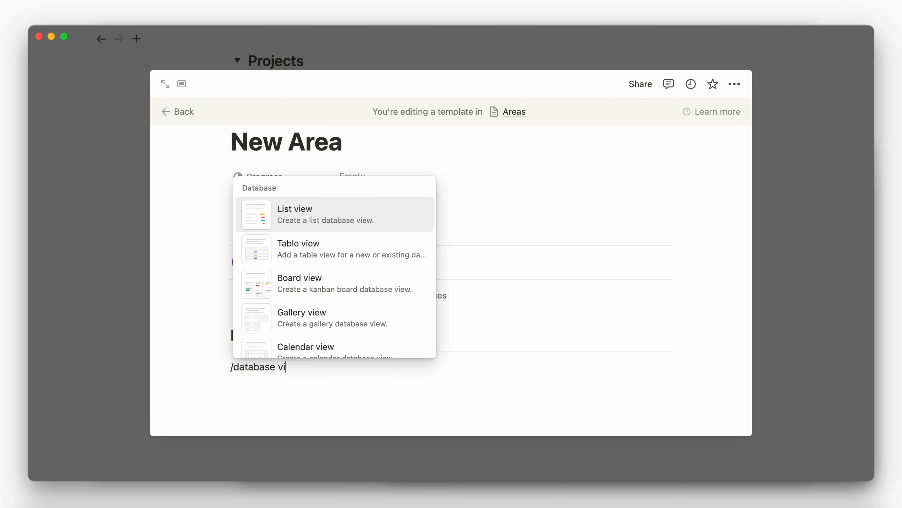
pyautogui.press('Return')
pyautogui.click(696, 263)
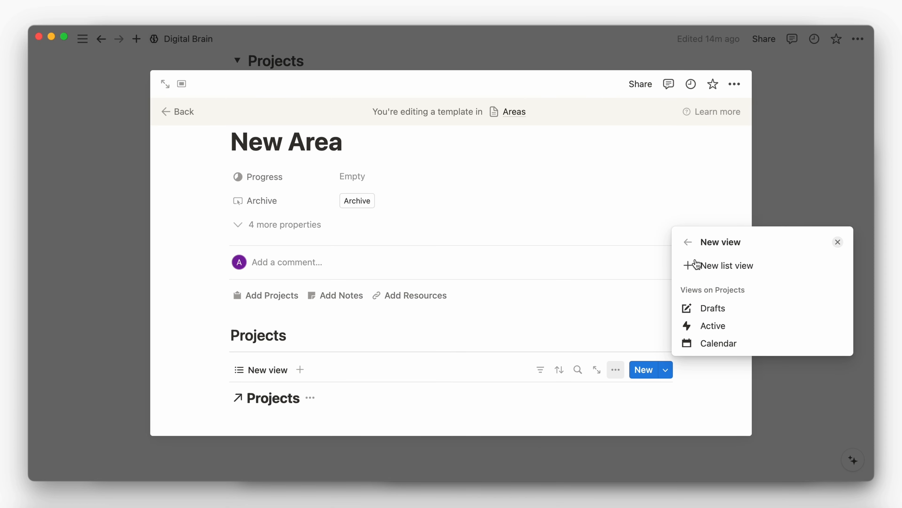
pyautogui.click(708, 308)
pyautogui.click(572, 335)
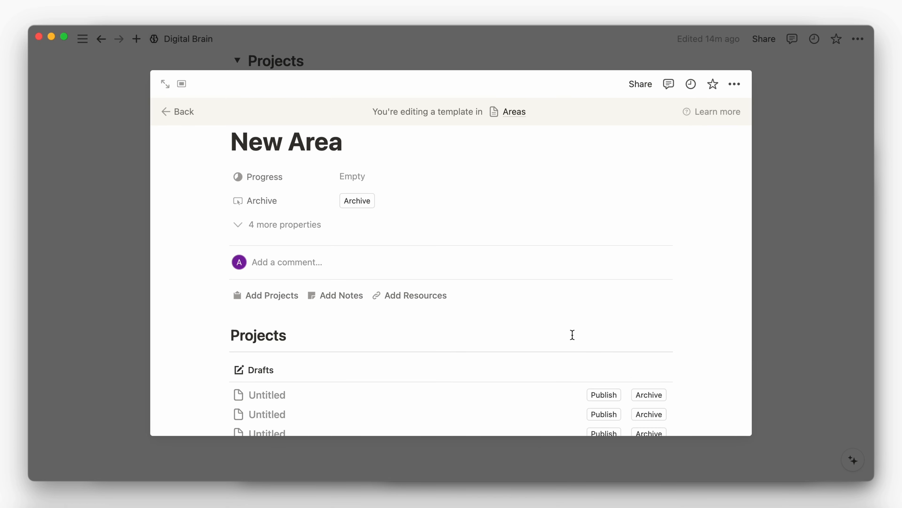
pyautogui.scroll(-2, 573, 334)
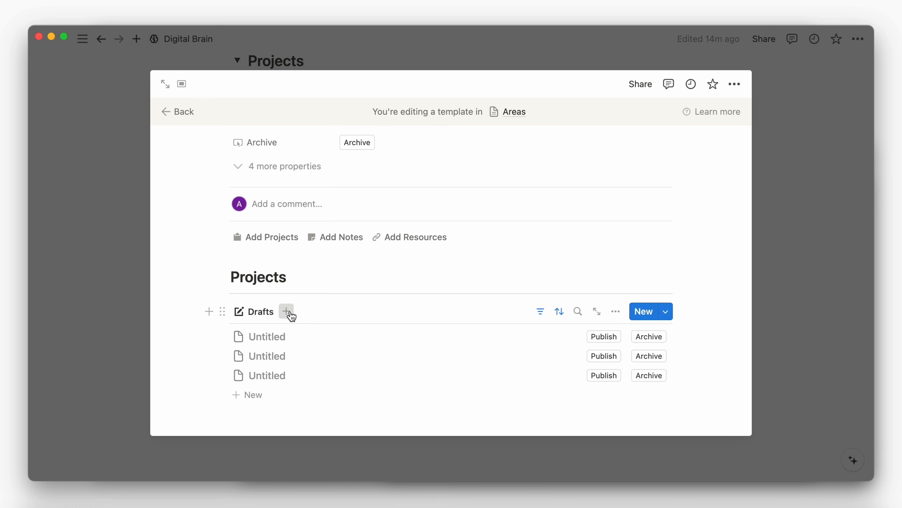
# Step: Add the existing Active view of Projects alongside Drafts in the template's linked database
pyautogui.click(288, 312)
pyautogui.click(704, 147)
pyautogui.click(704, 267)
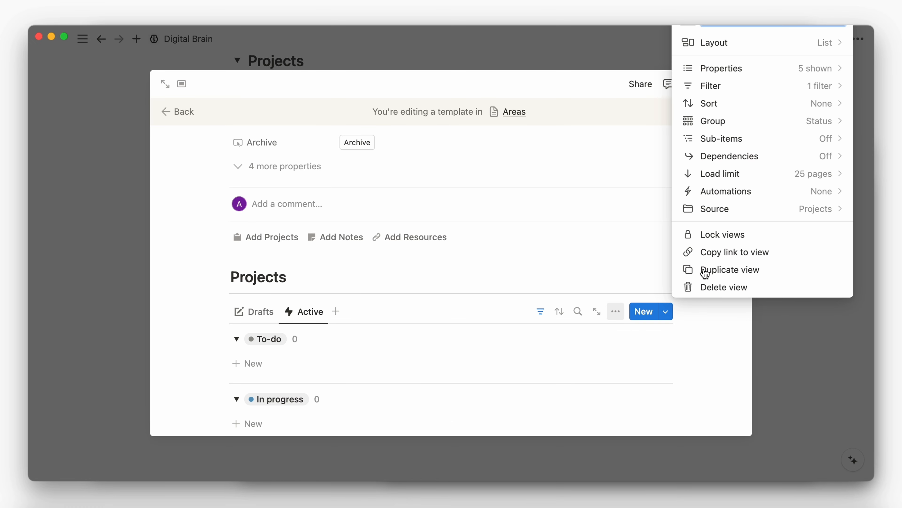
pyautogui.click(461, 314)
# Step: Filter the template's Drafts view so that Areas contains New Area
pyautogui.click(256, 312)
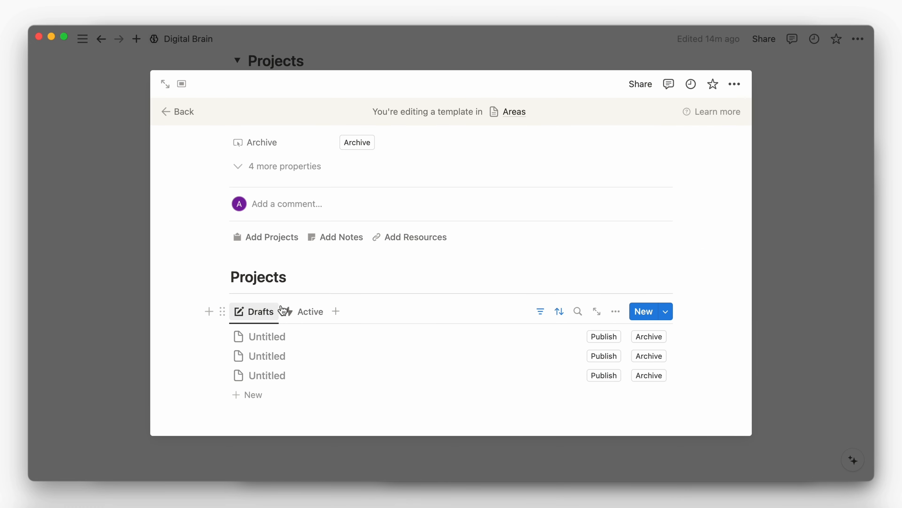
pyautogui.click(538, 313)
pyautogui.click(437, 338)
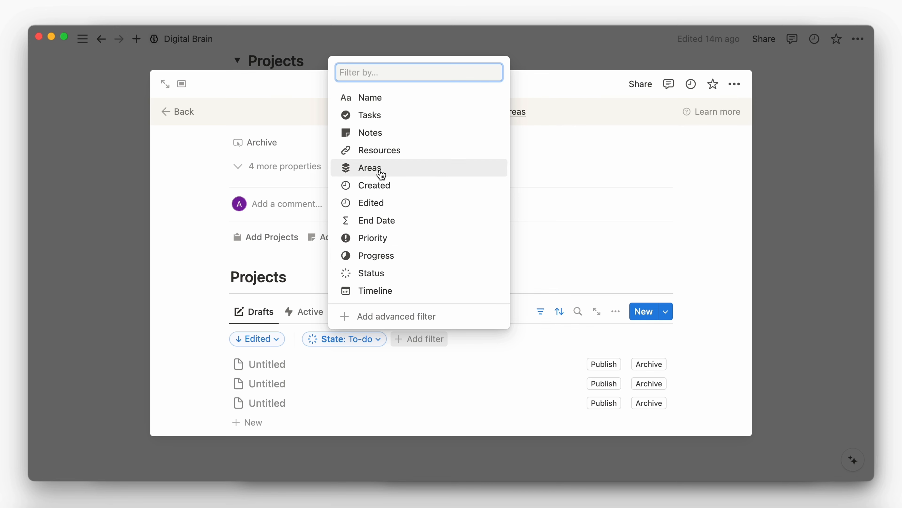
pyautogui.click(381, 174)
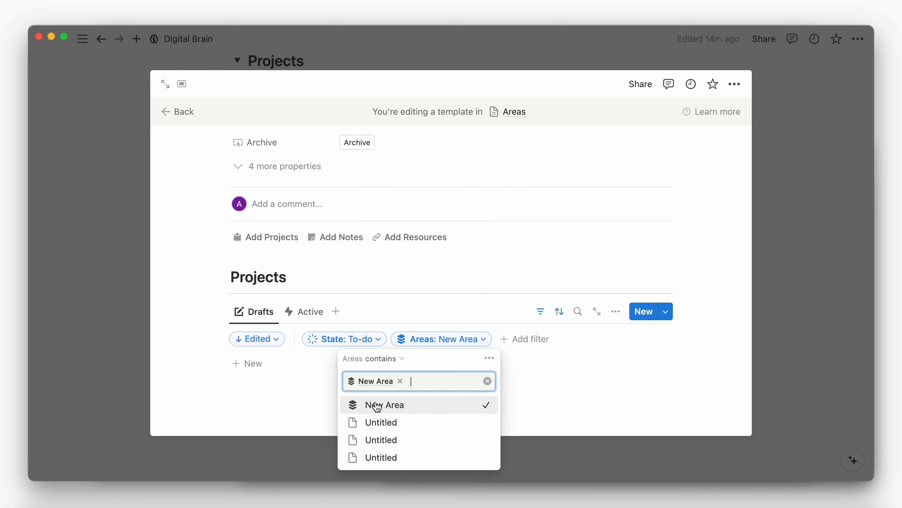
# Step: Filter the template's Active view so that Areas contains New Area, and hide the filter bar
pyautogui.click(304, 311)
pyautogui.click(540, 311)
pyautogui.click(373, 341)
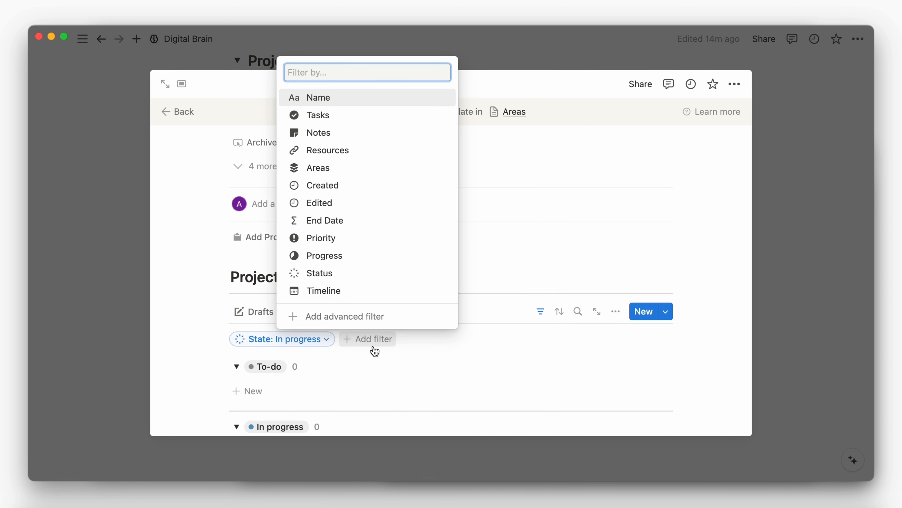
pyautogui.click(318, 167)
pyautogui.click(346, 405)
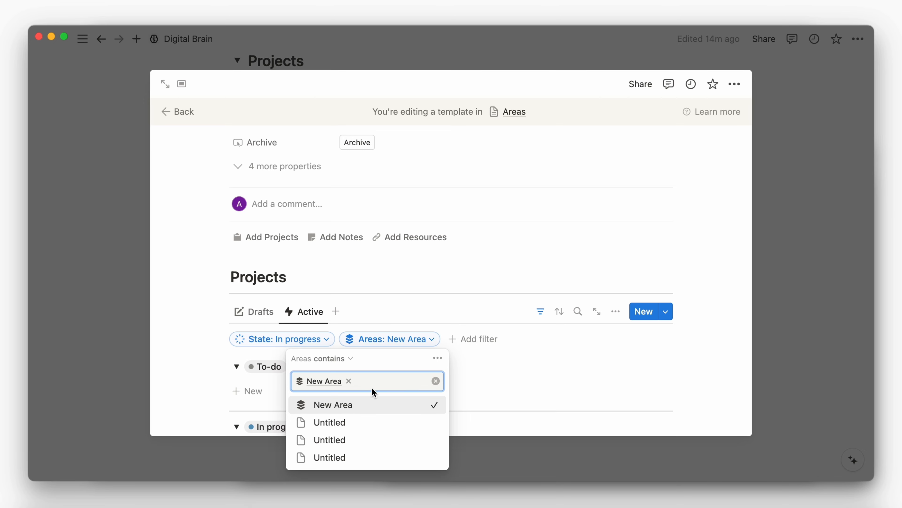
pyautogui.click(505, 309)
pyautogui.click(538, 311)
pyautogui.scroll(5, 538, 311)
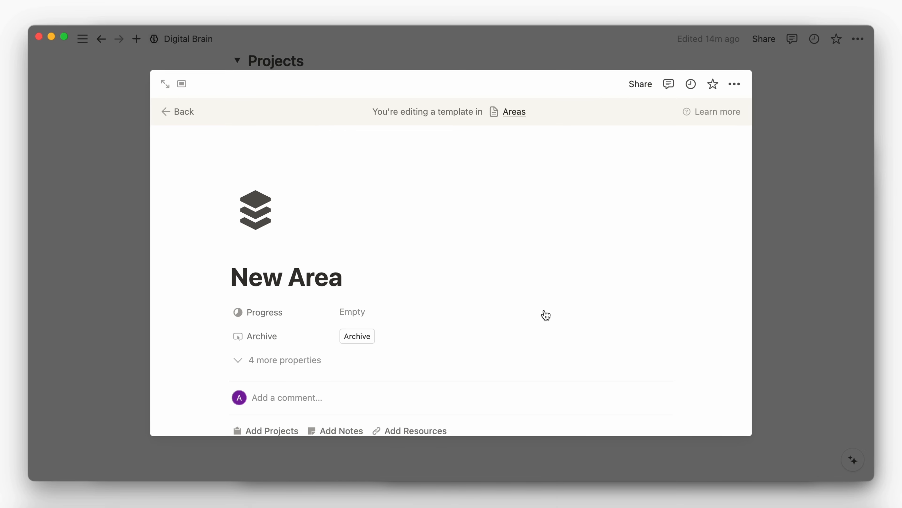
# Step: Close the template and set New Area as the default template for all views in Areas
pyautogui.click(802, 253)
pyautogui.click(665, 264)
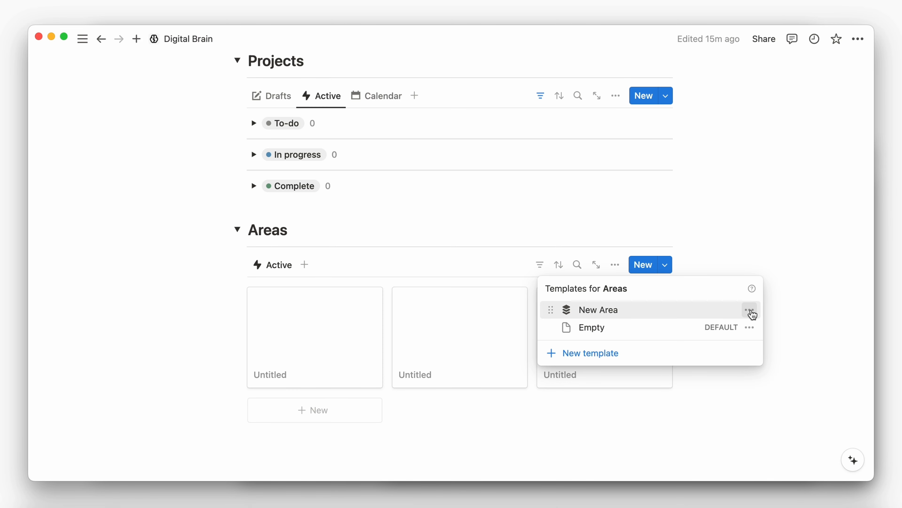
pyautogui.click(750, 310)
pyautogui.click(708, 292)
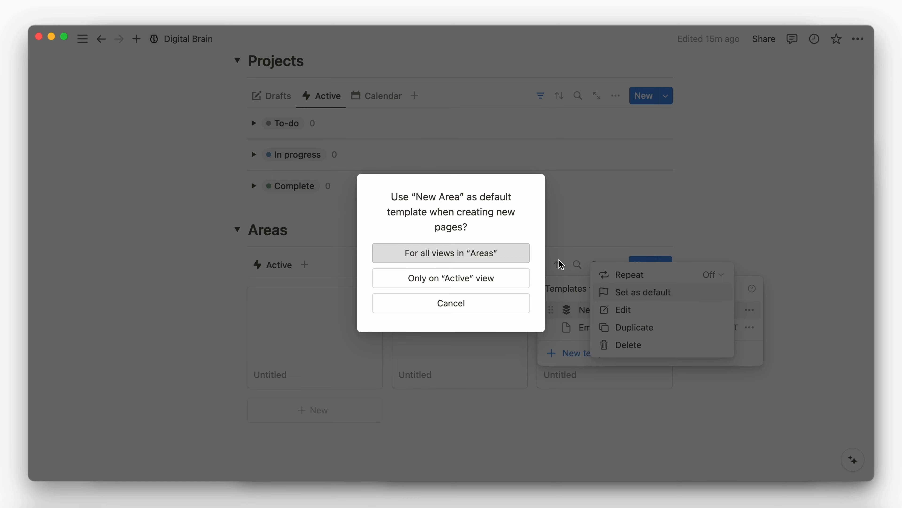
pyautogui.click(510, 254)
pyautogui.click(722, 220)
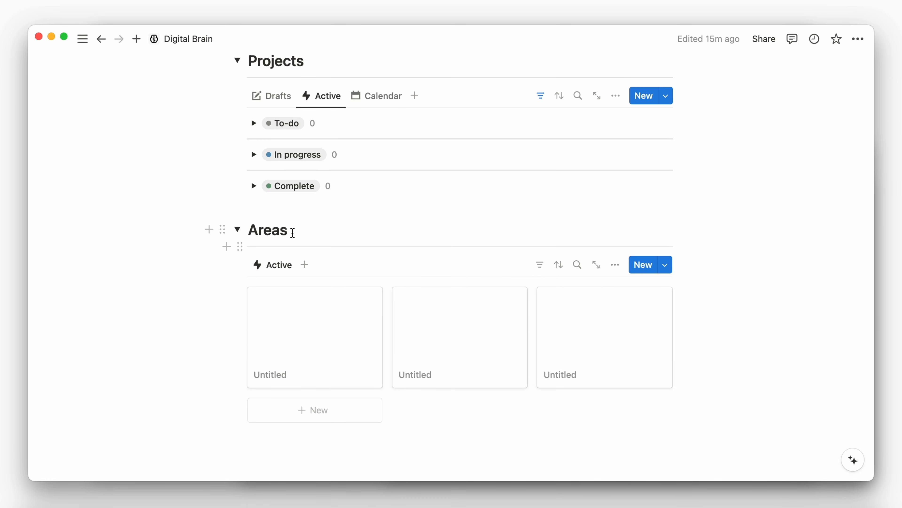
# Step: Collapse the Areas, Projects and Tasks toggle headings on the Digital Brain page
pyautogui.click(237, 229)
pyautogui.click(236, 217)
pyautogui.click(236, 211)
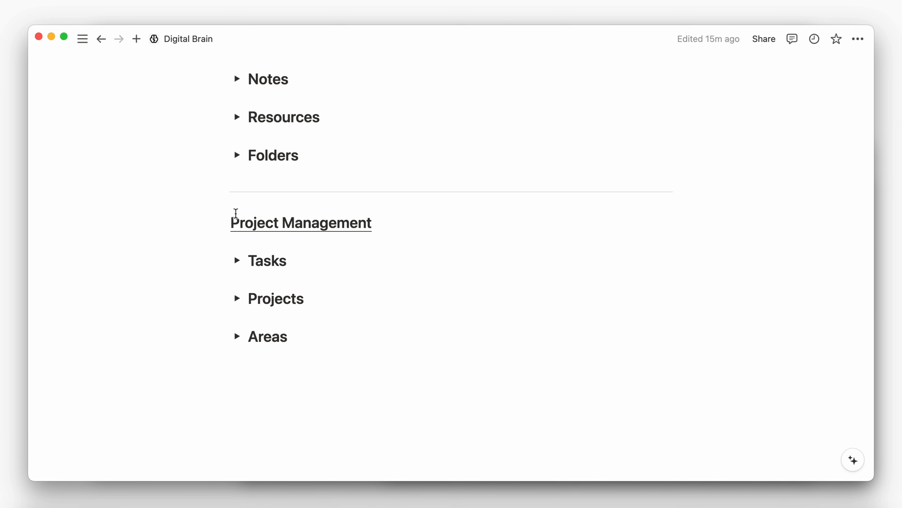
# Step: Add a divider below the Areas toggle, followed by a toggle Heading 2 reading Archives
pyautogui.click(253, 356)
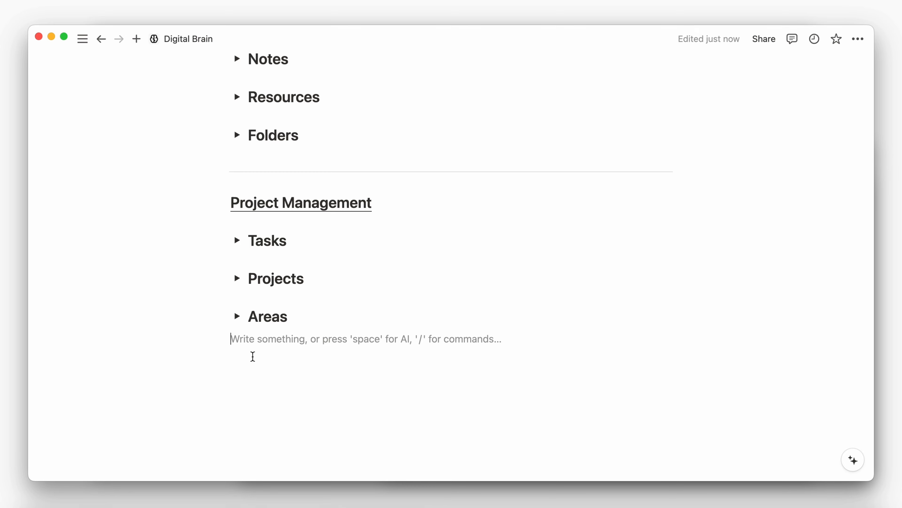
pyautogui.write('/di')
pyautogui.press('Return')
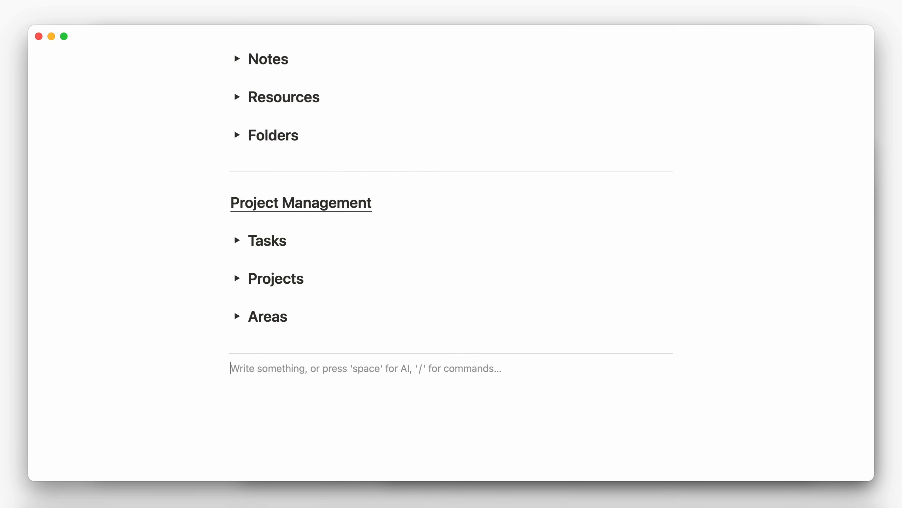
pyautogui.write('/toggl')
pyautogui.press('Down')
pyautogui.press('Down')
pyautogui.press('Return')
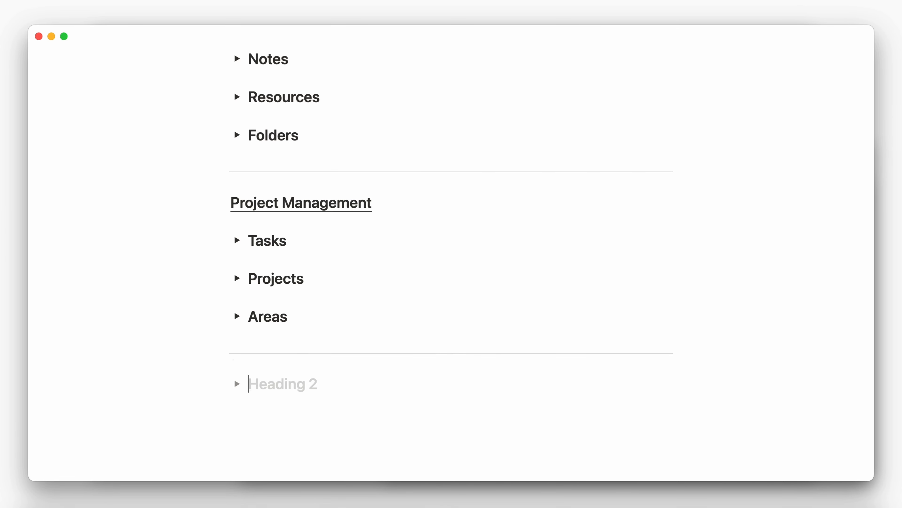
pyautogui.write('Archives')
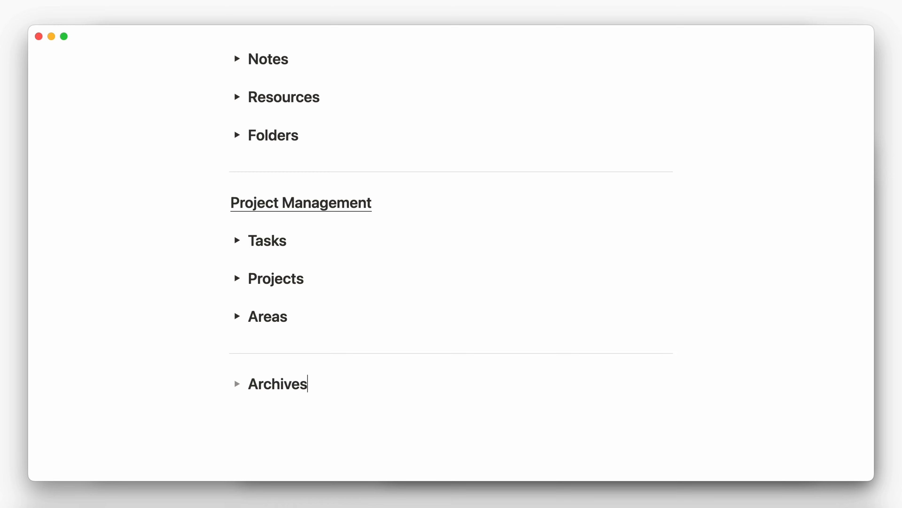
# Step: Expand the Archives toggle and insert a divider inside it
pyautogui.click(236, 383)
pyautogui.click(254, 405)
pyautogui.write('/')
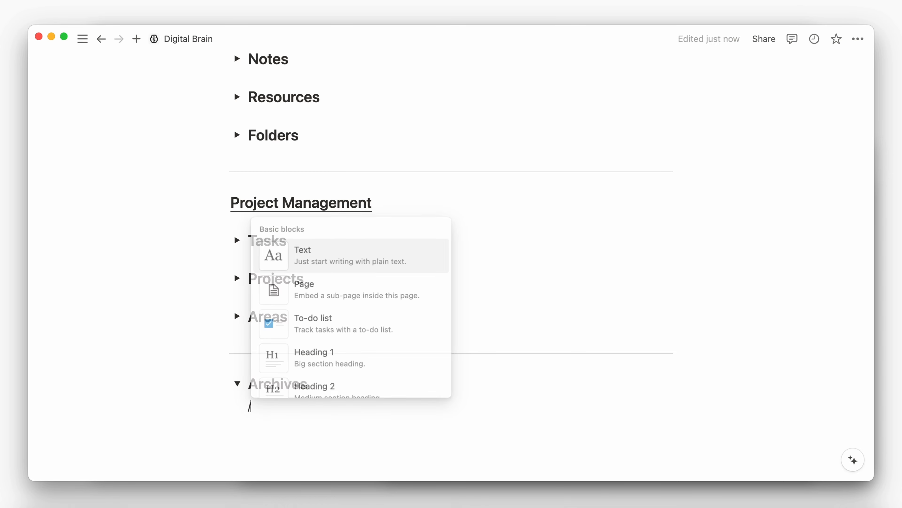
pyautogui.write('div')
pyautogui.press('Return')
# Step: Insert a linked Notes database inside the Archives toggle, using the existing Recent list view
pyautogui.write('/d')
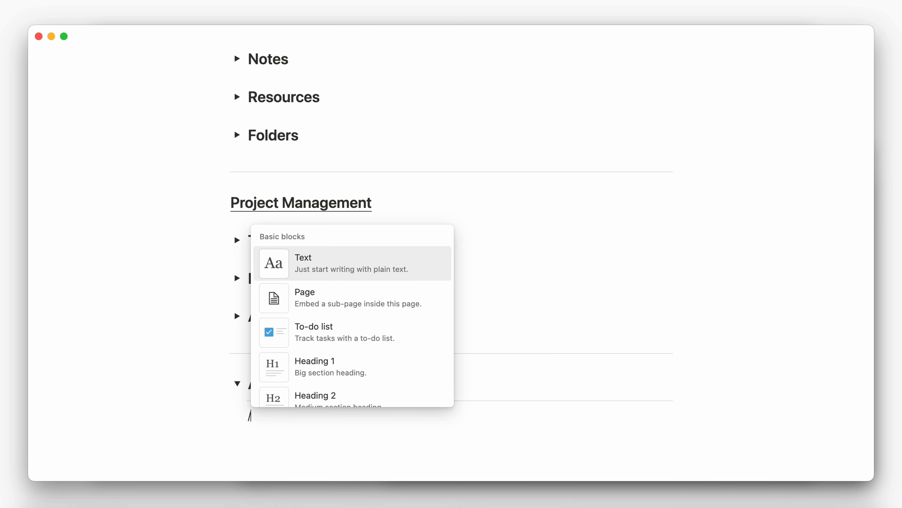
pyautogui.write('atabase vie')
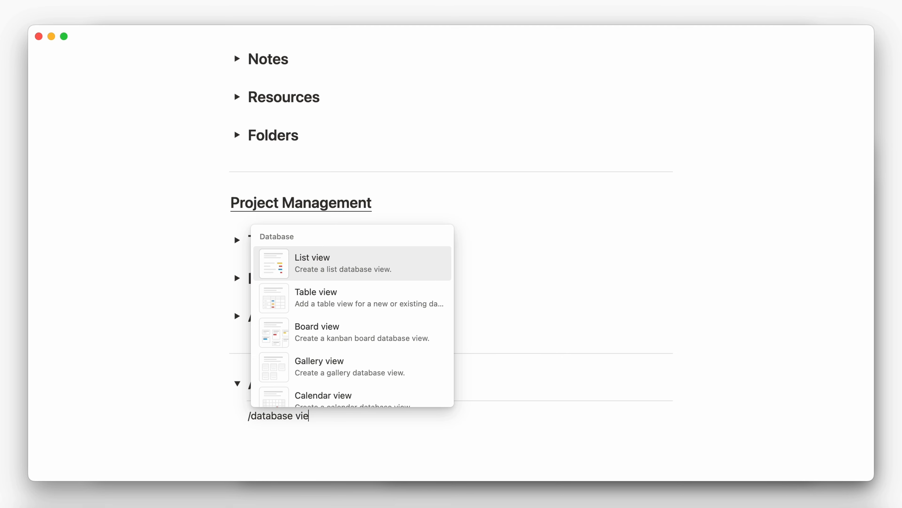
pyautogui.press('Return')
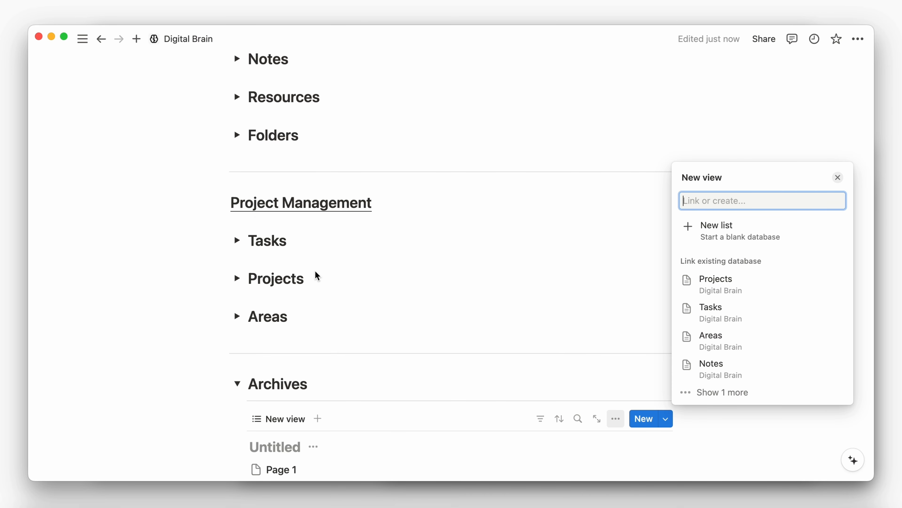
pyautogui.click(701, 364)
pyautogui.click(700, 358)
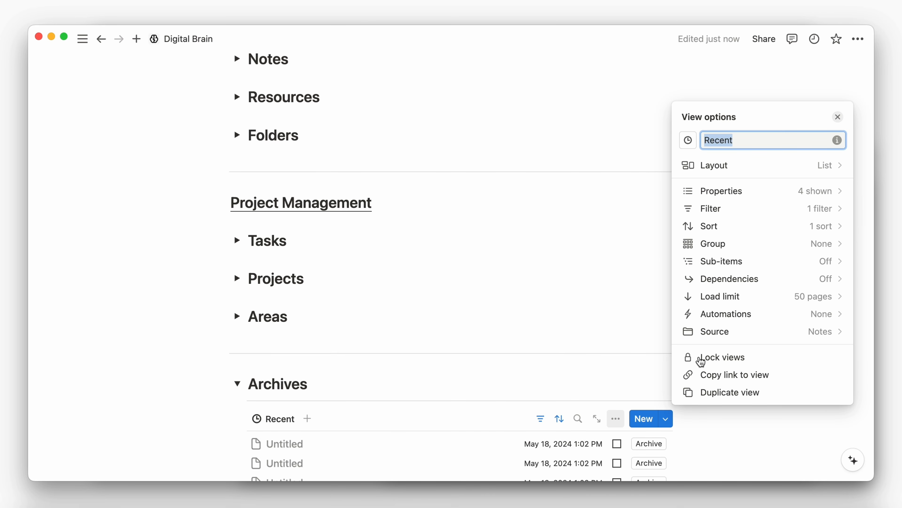
# Step: Rename the linked view in Archives to Notes and give it the sticky-note icon
pyautogui.write('Notes')
pyautogui.click(691, 141)
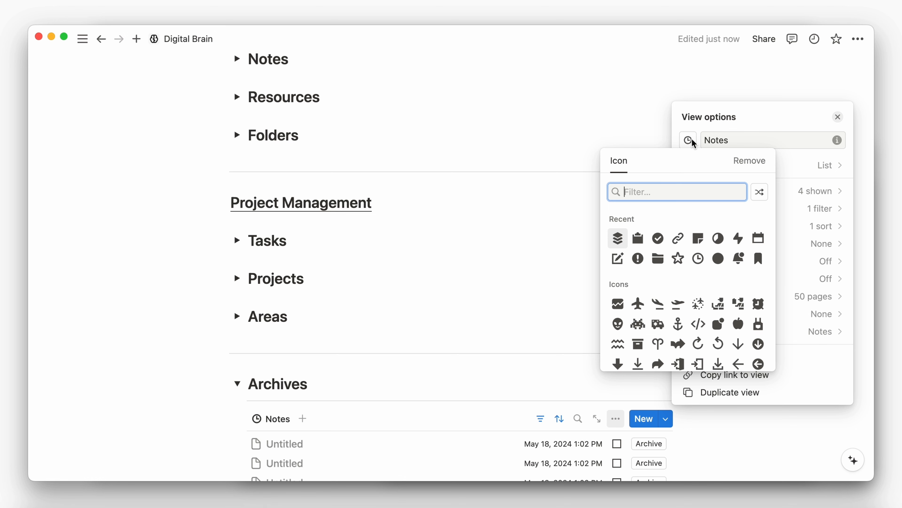
pyautogui.click(698, 238)
pyautogui.click(215, 434)
pyautogui.scroll(-5, 215, 433)
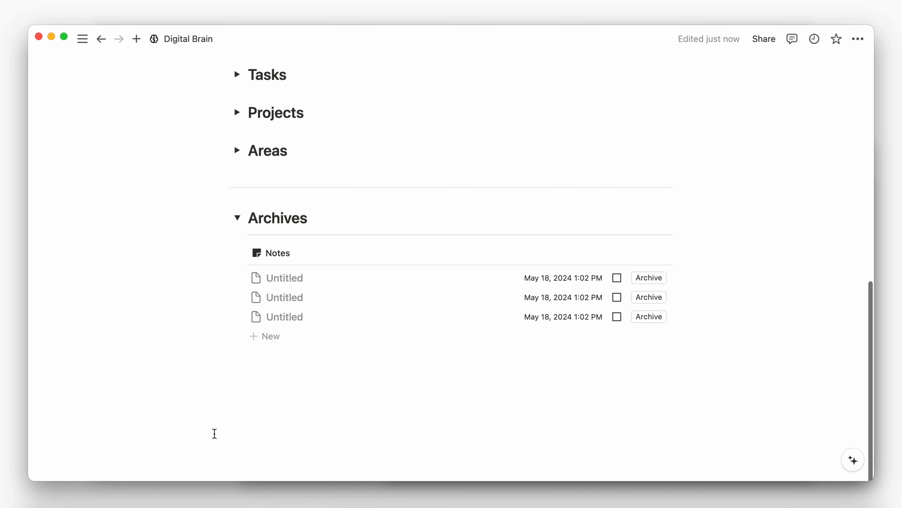
# Step: Add a button property named Unarchive to the Notes database
pyautogui.click(613, 253)
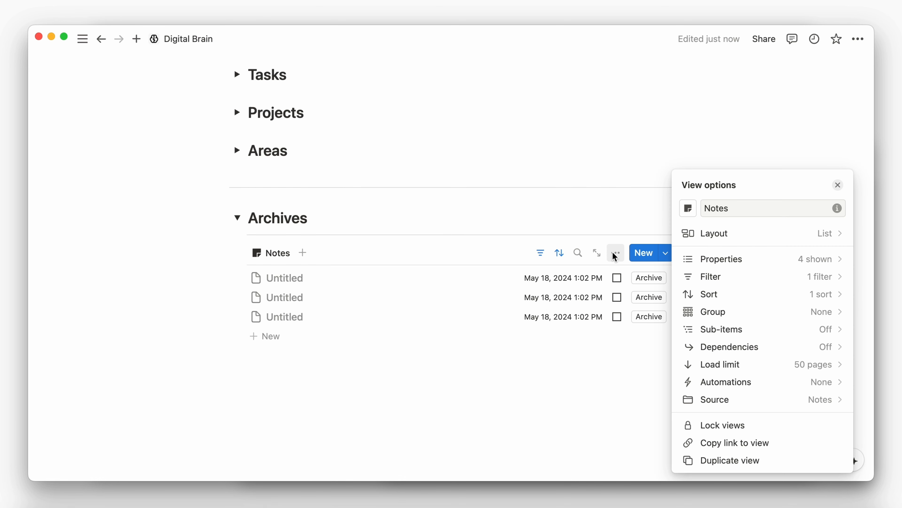
pyautogui.click(720, 259)
pyautogui.click(715, 442)
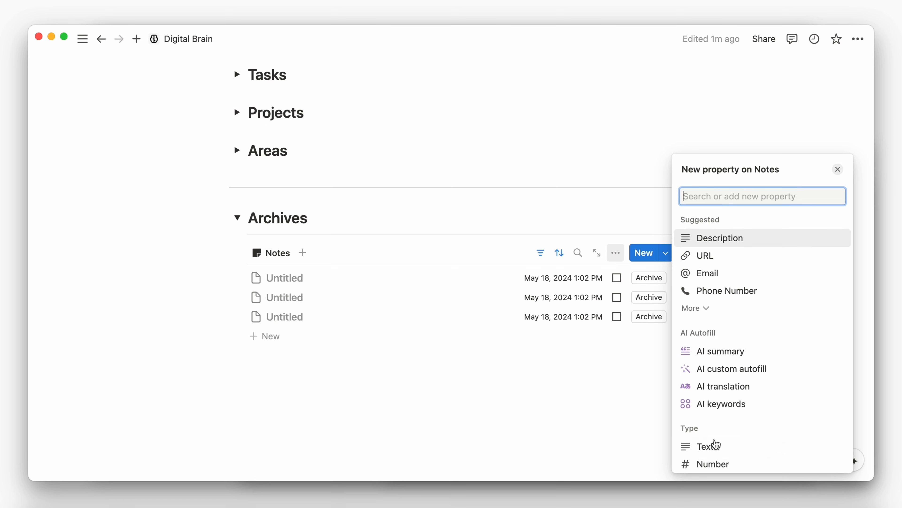
pyautogui.write('button')
pyautogui.press('Return')
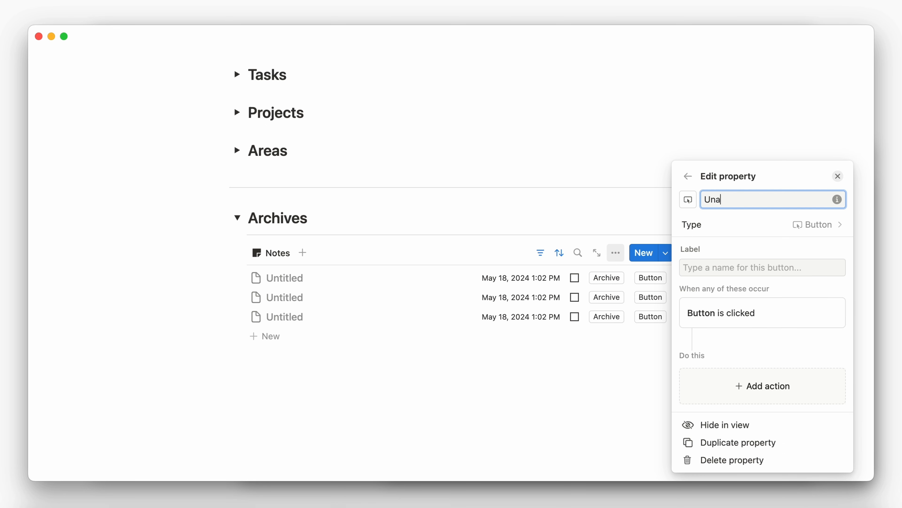
pyautogui.write('Unarchive')
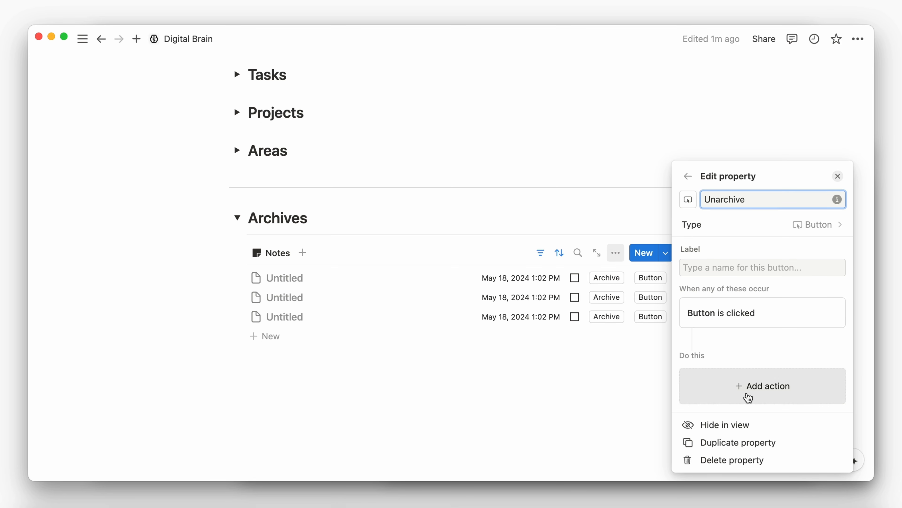
# Step: Give the Unarchive button an action that sets State to Active
pyautogui.click(748, 388)
pyautogui.click(737, 337)
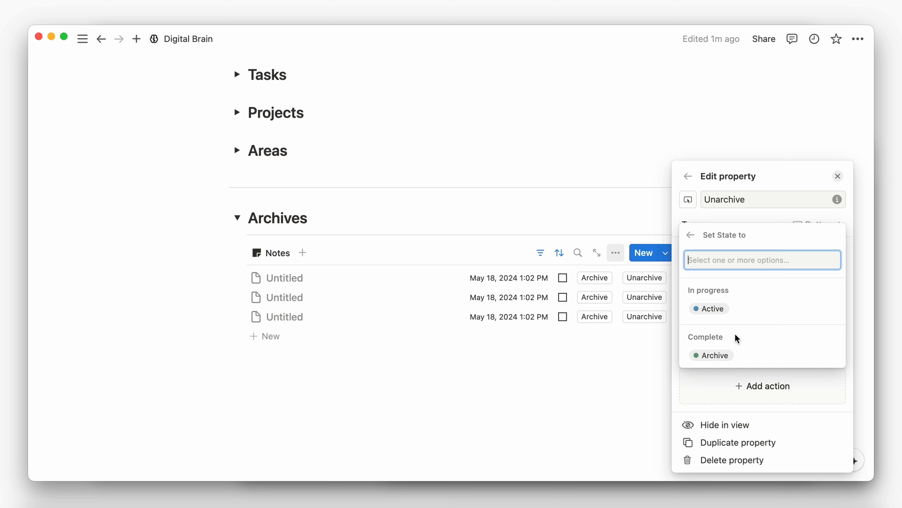
pyautogui.click(721, 309)
pyautogui.click(691, 173)
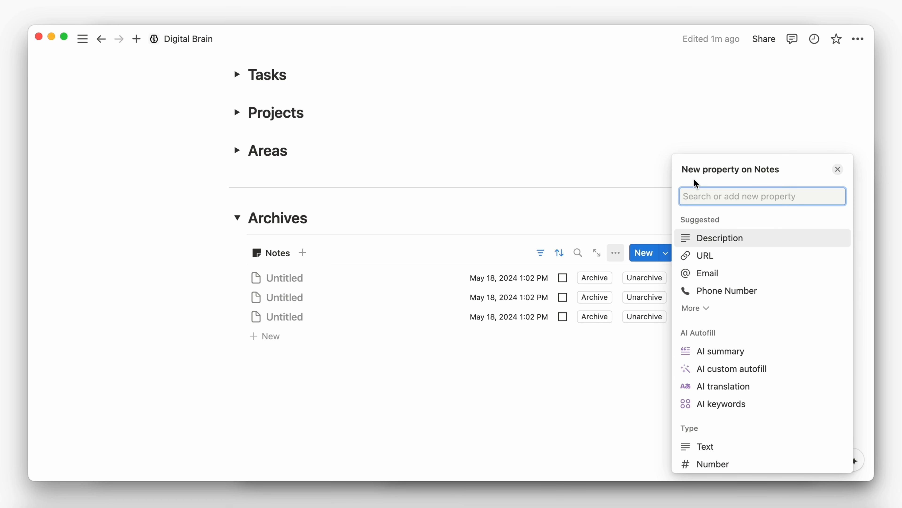
pyautogui.press('Escape')
# Step: Hide the Archive property in the Notes view under Archives
pyautogui.click(616, 252)
pyautogui.click(721, 259)
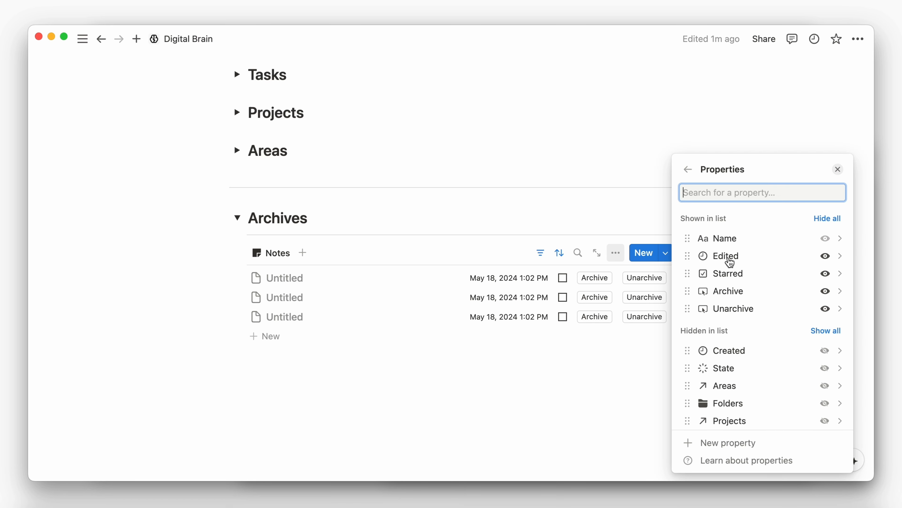
pyautogui.click(825, 291)
pyautogui.click(632, 398)
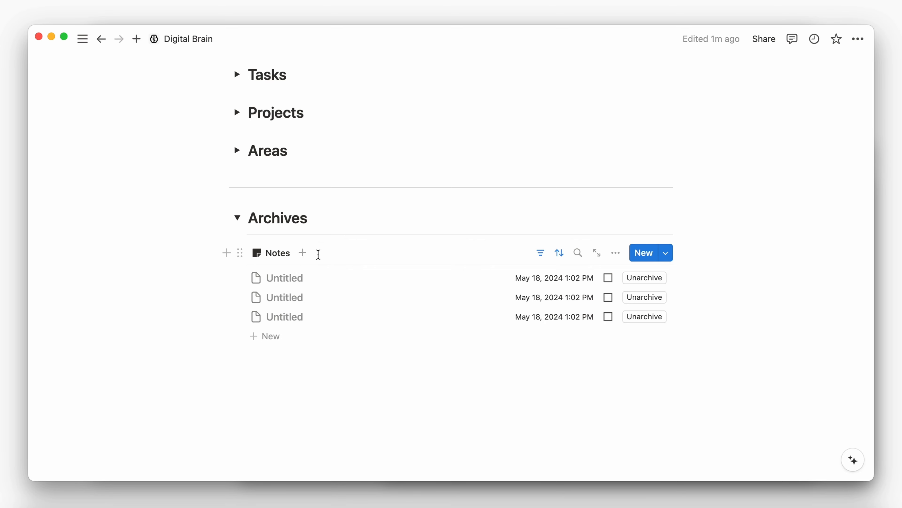
# Step: Add the Resources database's Recent view to Archives, rename it Resources and give it the link icon
pyautogui.click(303, 253)
pyautogui.click(719, 281)
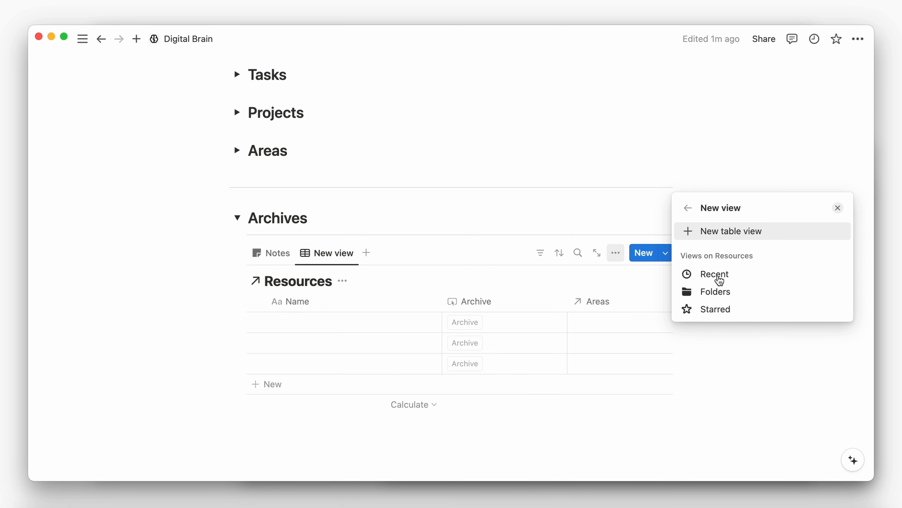
pyautogui.click(715, 274)
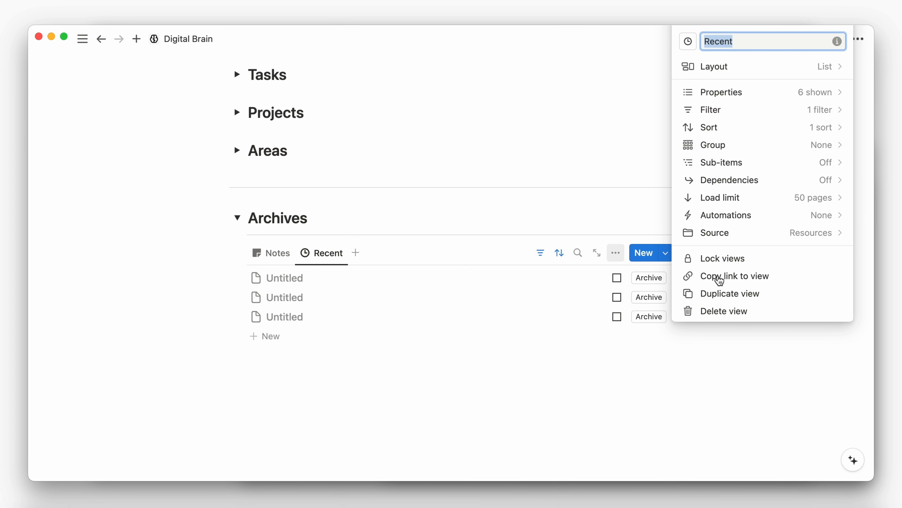
pyautogui.write('Resources')
pyautogui.click(688, 41)
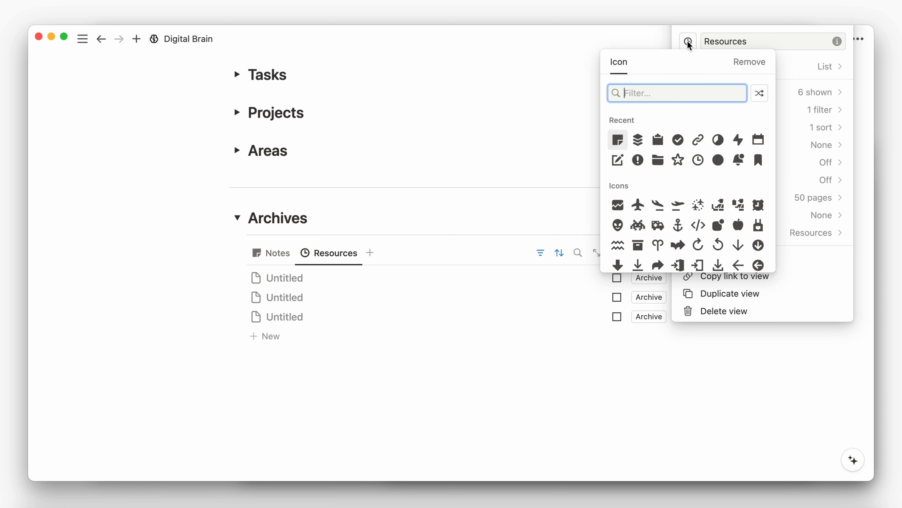
pyautogui.click(698, 140)
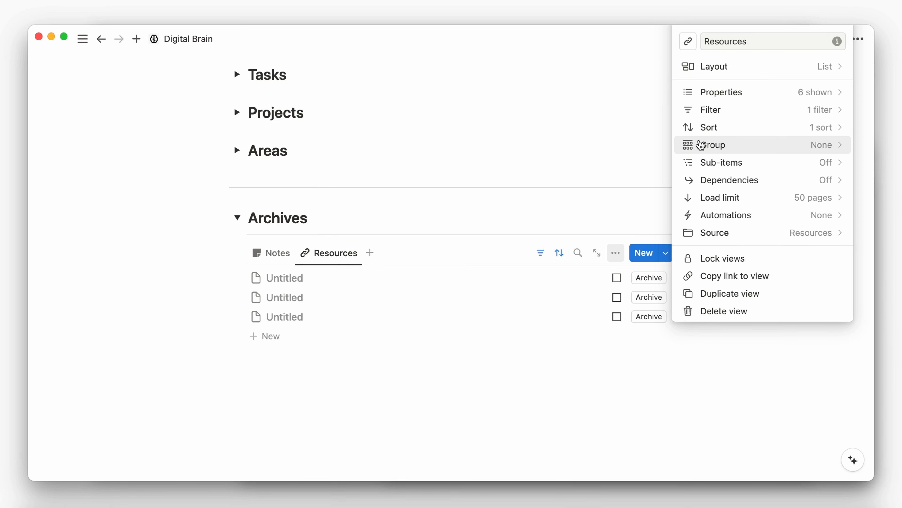
pyautogui.click(603, 208)
# Step: Hide the Archive property in the Resources view under Archives
pyautogui.click(615, 253)
pyautogui.click(707, 243)
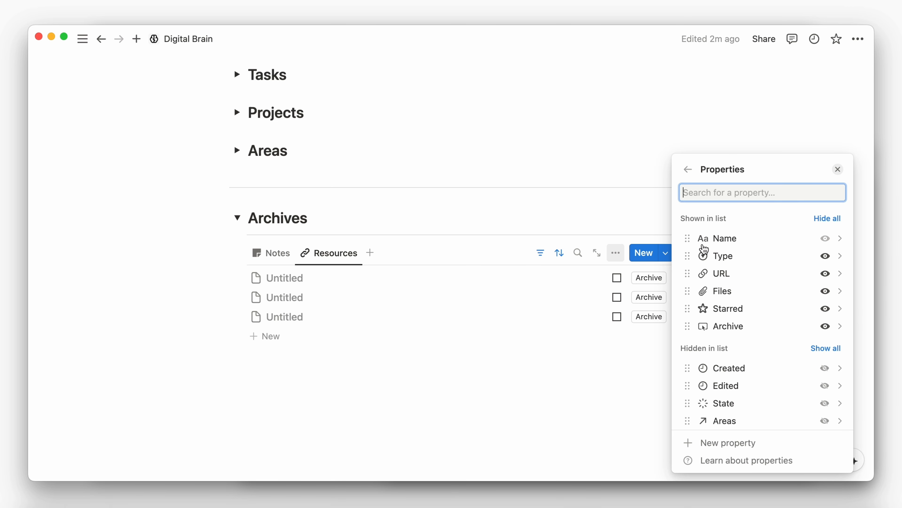
pyautogui.click(822, 328)
# Step: Add a button property named Unarchive to the Resources database with an action that sets State to Active
pyautogui.click(745, 442)
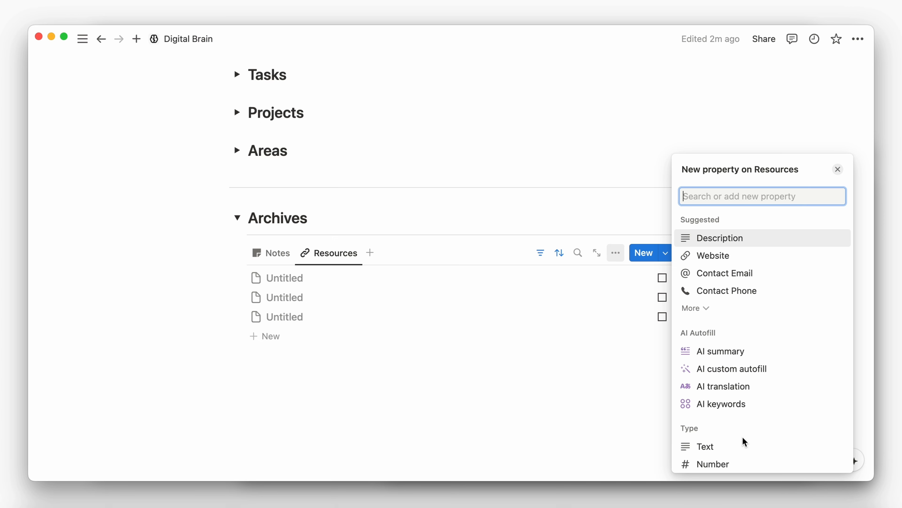
pyautogui.write('butt')
pyautogui.press('Return')
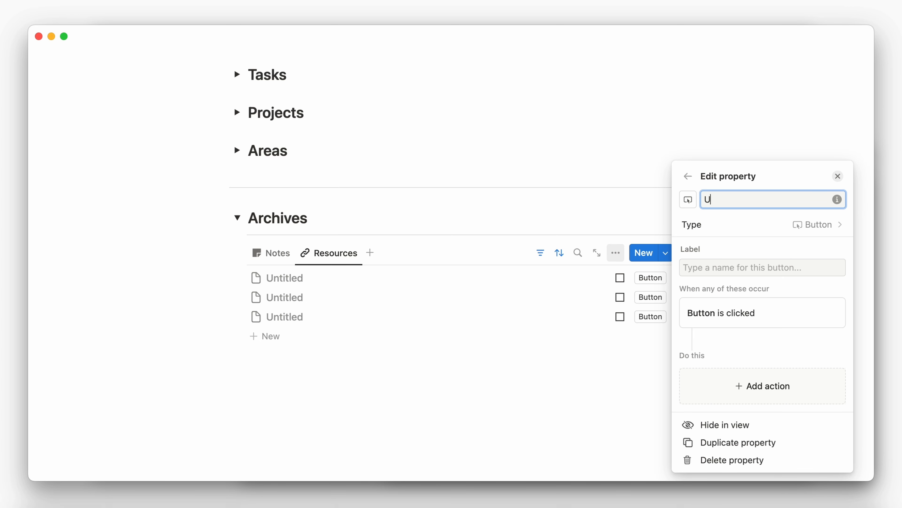
pyautogui.click(778, 386)
pyautogui.scroll(-2, 768, 314)
pyautogui.click(759, 329)
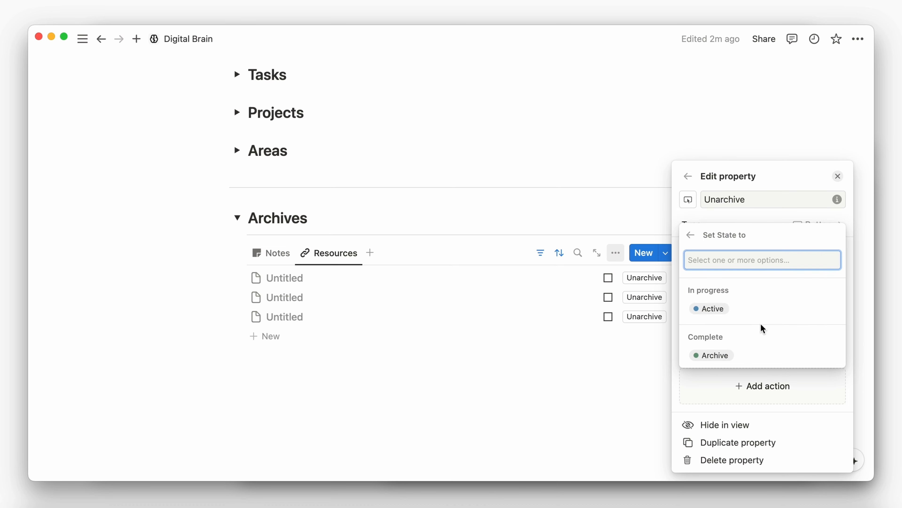
pyautogui.click(716, 307)
pyautogui.click(640, 372)
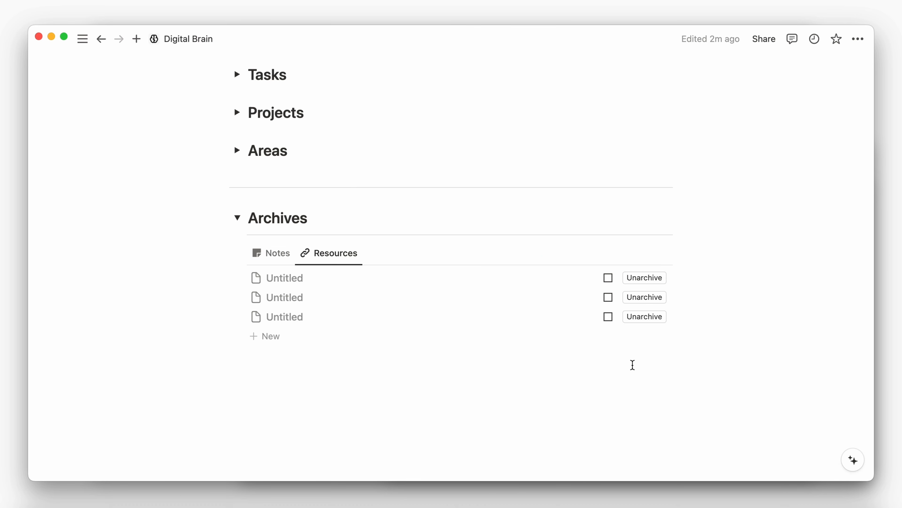
# Step: Add a linked view of the Tasks database to Archives, based on its Drafts view
pyautogui.click(370, 252)
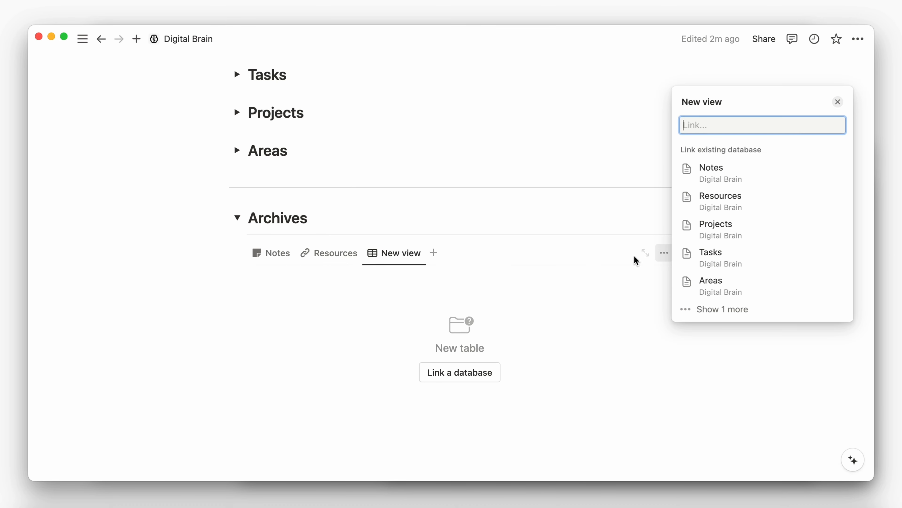
pyautogui.click(710, 253)
pyautogui.click(712, 272)
pyautogui.click(631, 350)
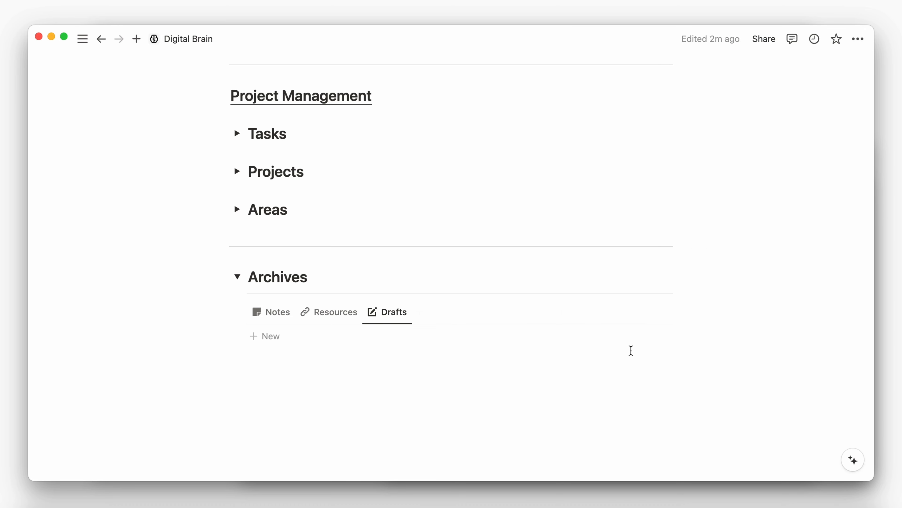
# Step: In the Drafts view under Archives, show Status directly after Due Date and hide the Publish and Archive properties
pyautogui.click(617, 312)
pyautogui.click(727, 242)
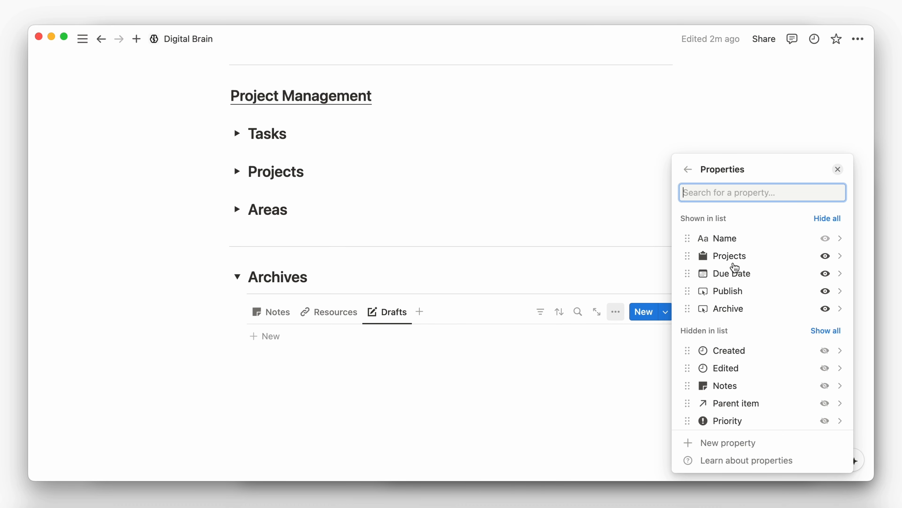
pyautogui.scroll(-5, 746, 323)
pyautogui.click(826, 358)
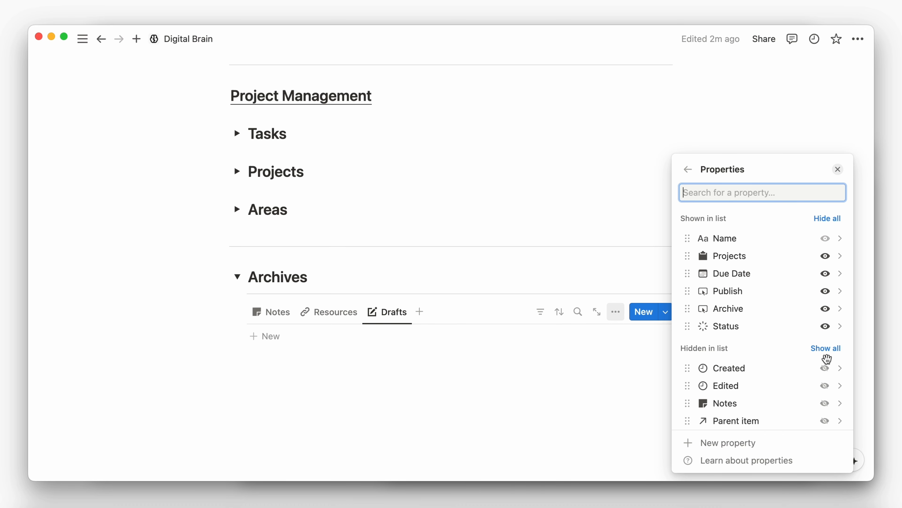
pyautogui.moveTo(688, 326); pyautogui.dragTo(683, 301)
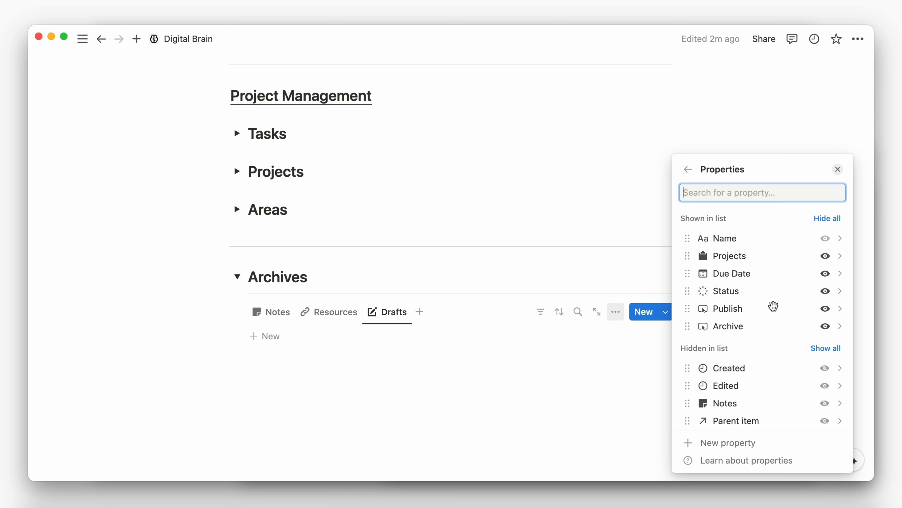
pyautogui.click(825, 308)
pyautogui.click(826, 309)
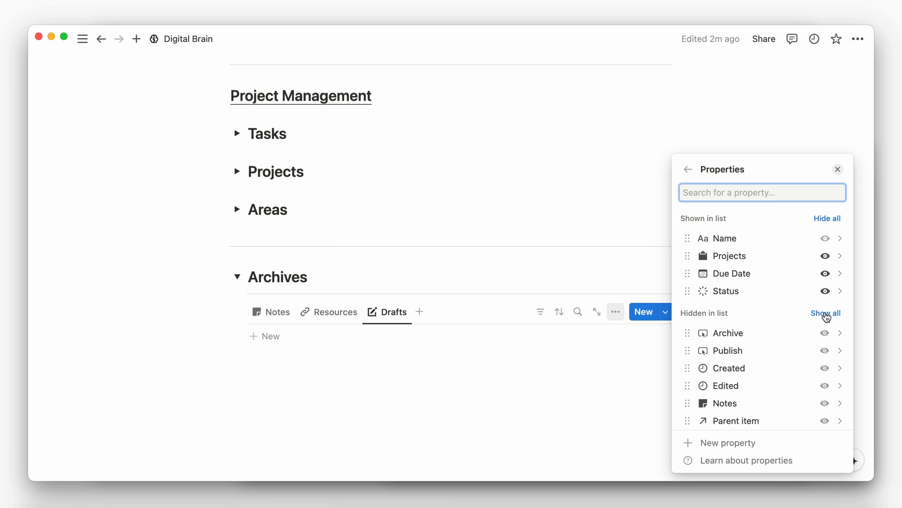
# Step: Add a button property labelled ↺ Draft to the Tasks database with an action that edits the page's State
pyautogui.click(755, 442)
pyautogui.write('butto')
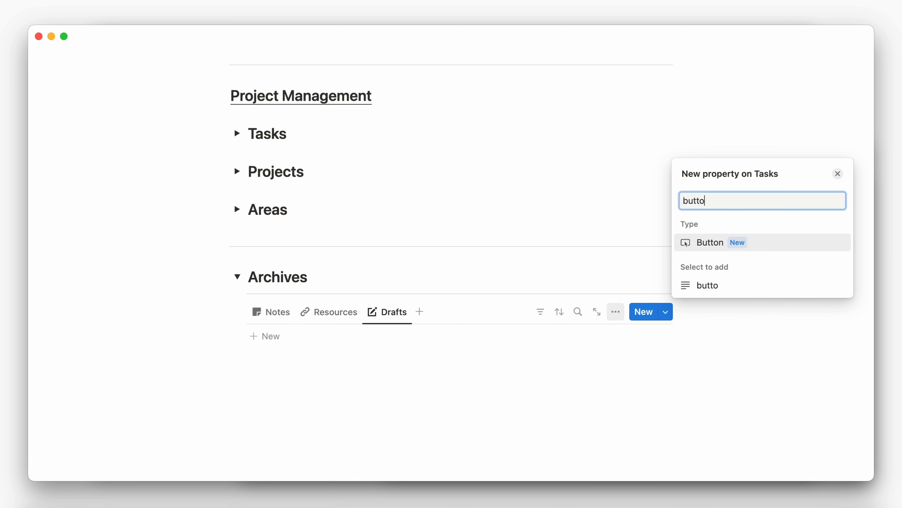
pyautogui.press('Return')
pyautogui.click(753, 213)
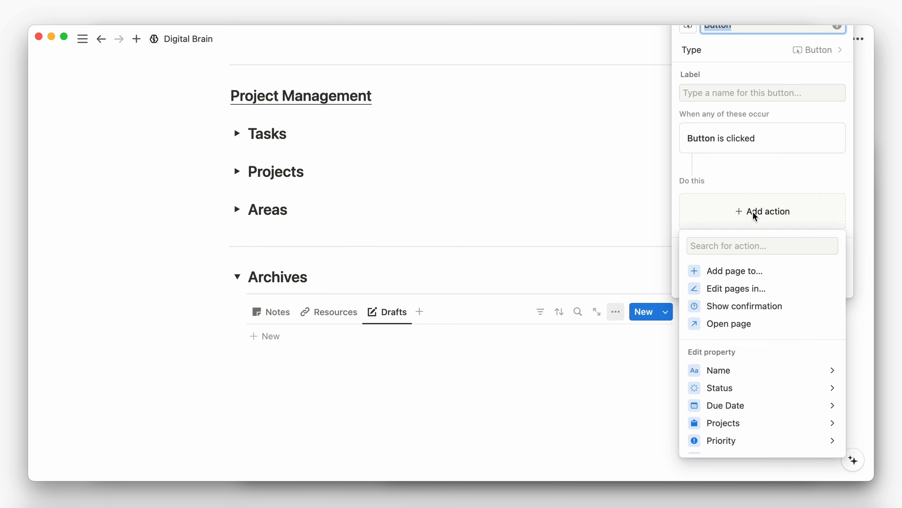
pyautogui.scroll(-3, 729, 387)
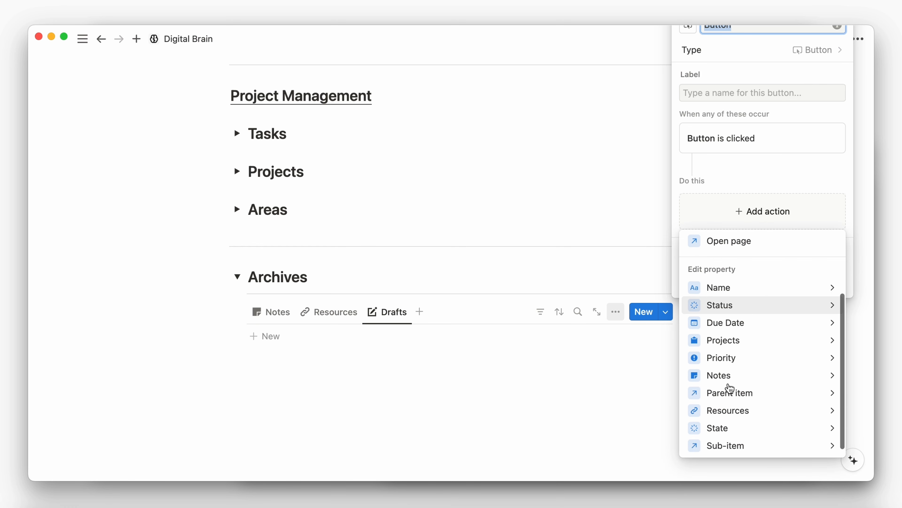
pyautogui.click(722, 426)
pyautogui.click(726, 314)
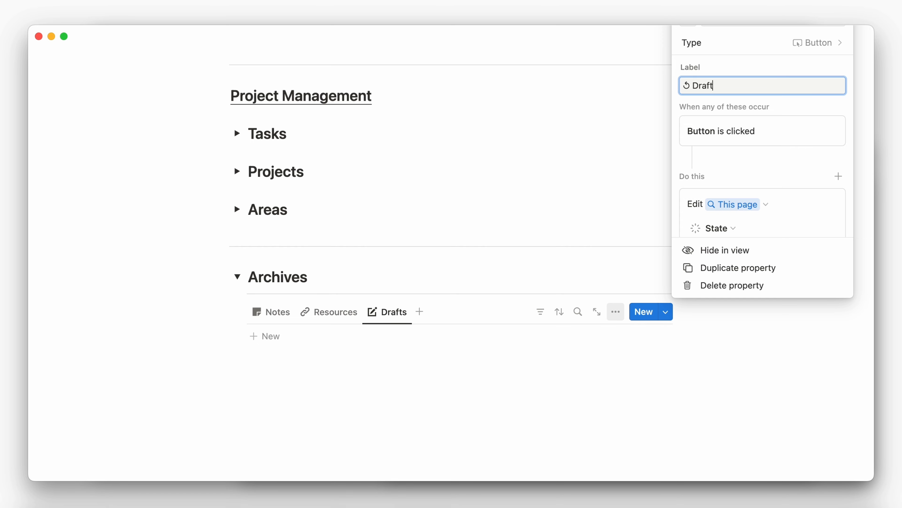
pyautogui.click(709, 314)
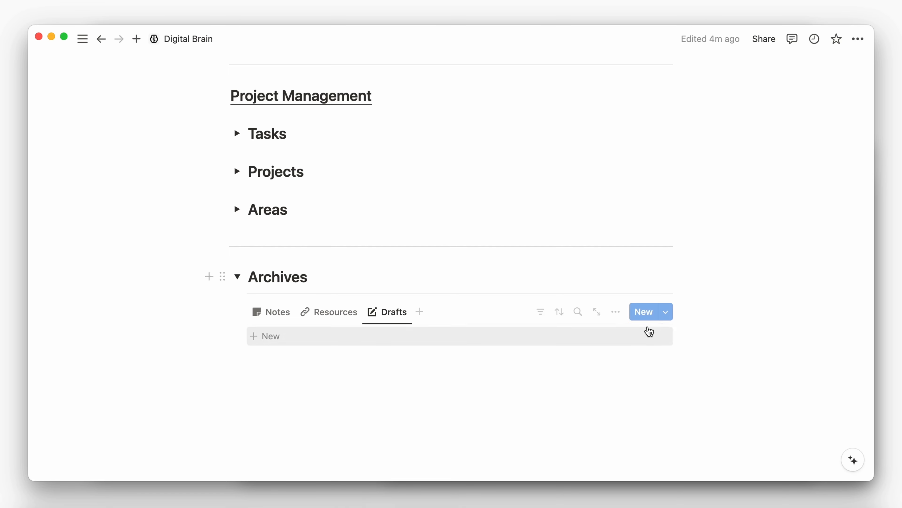
# Step: Add another button property to the Tasks database, named and labelled ↺ Active
pyautogui.click(621, 317)
pyautogui.click(744, 247)
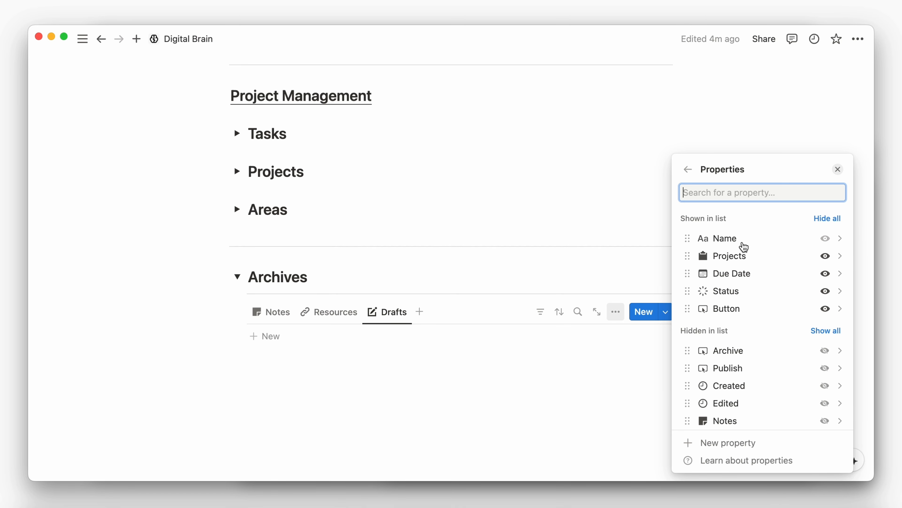
pyautogui.click(718, 442)
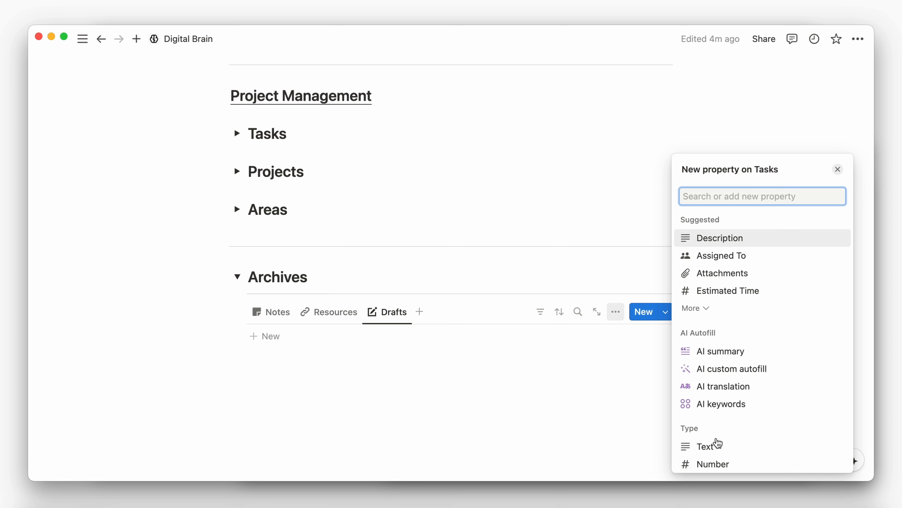
pyautogui.write('butt')
pyautogui.press('Return')
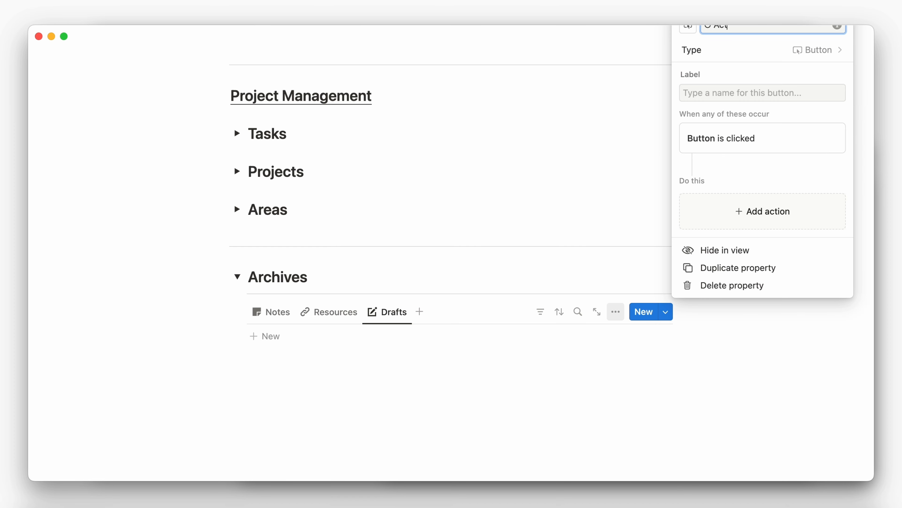
pyautogui.click(752, 92)
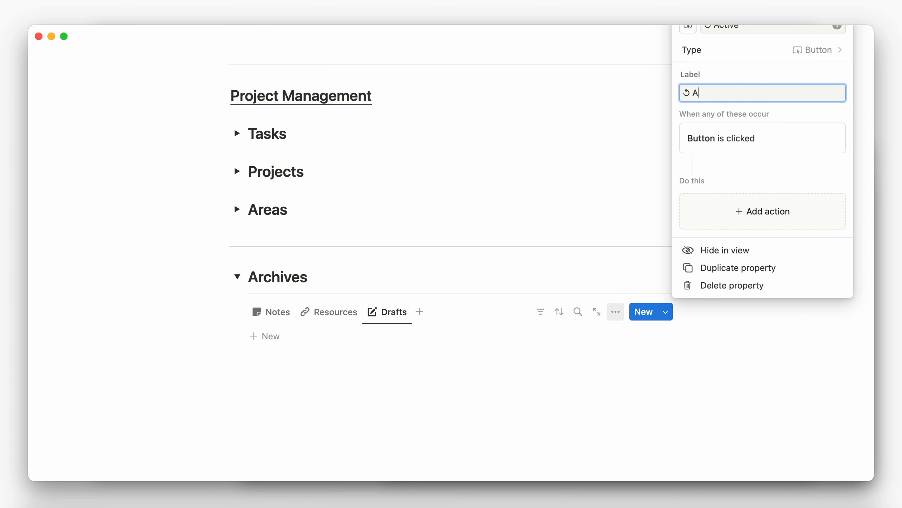
# Step: Give the ↺ Active button an action that edits the State property
pyautogui.click(742, 210)
pyautogui.scroll(-3, 739, 387)
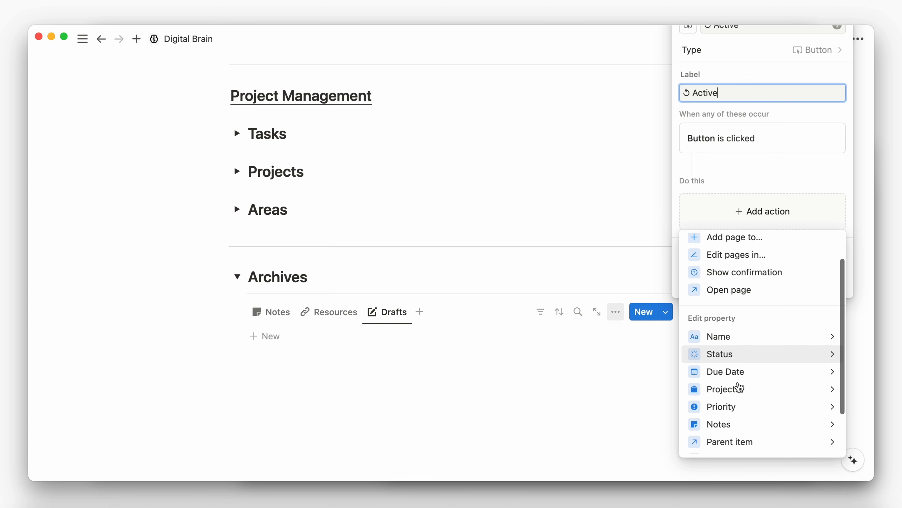
pyautogui.click(725, 436)
pyautogui.click(717, 361)
pyautogui.click(716, 357)
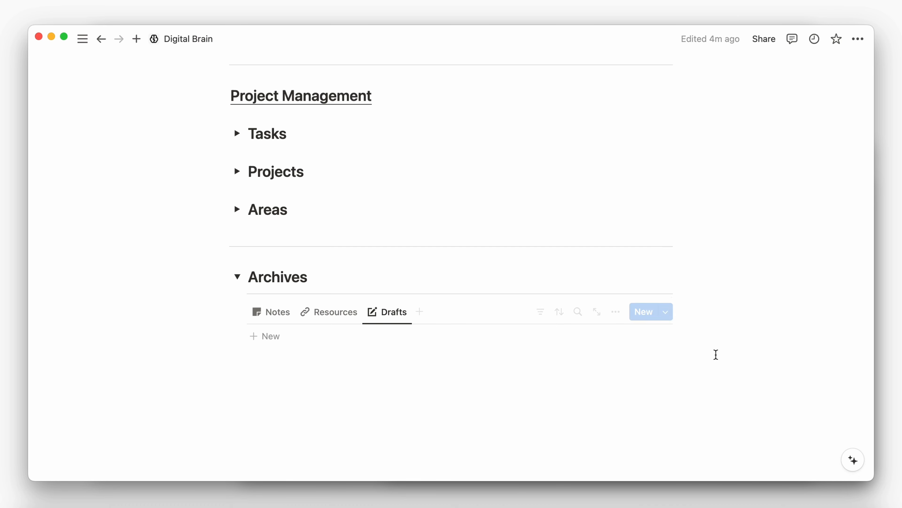
# Step: Add a formula property named Archive Status to the Tasks database
pyautogui.click(621, 316)
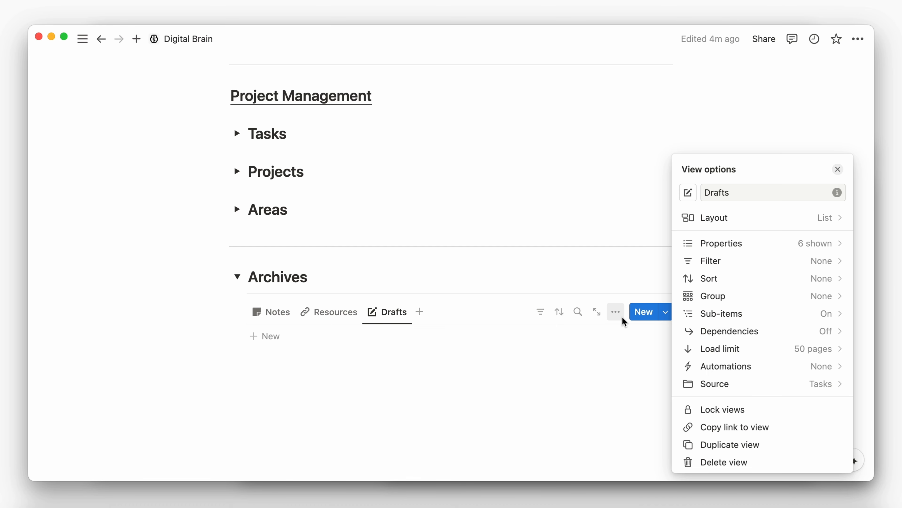
pyautogui.click(719, 243)
pyautogui.click(711, 440)
pyautogui.write('formula')
pyautogui.press('Return')
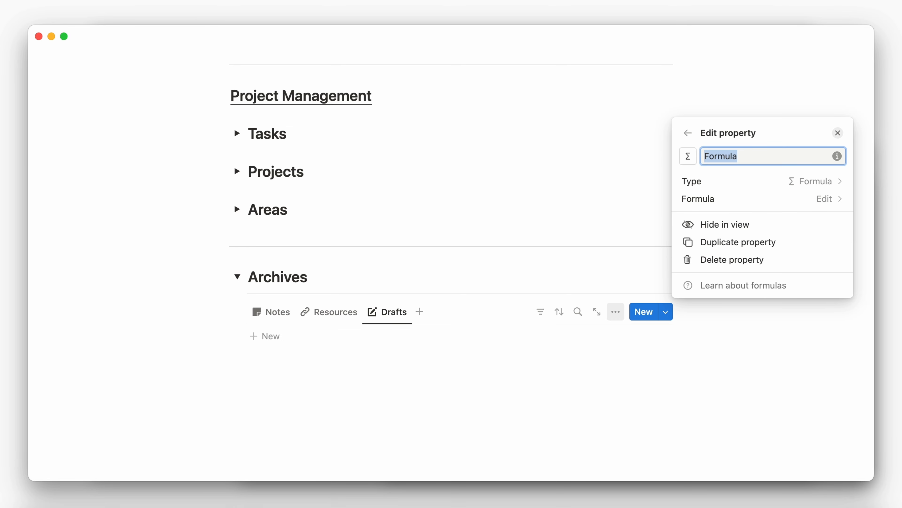
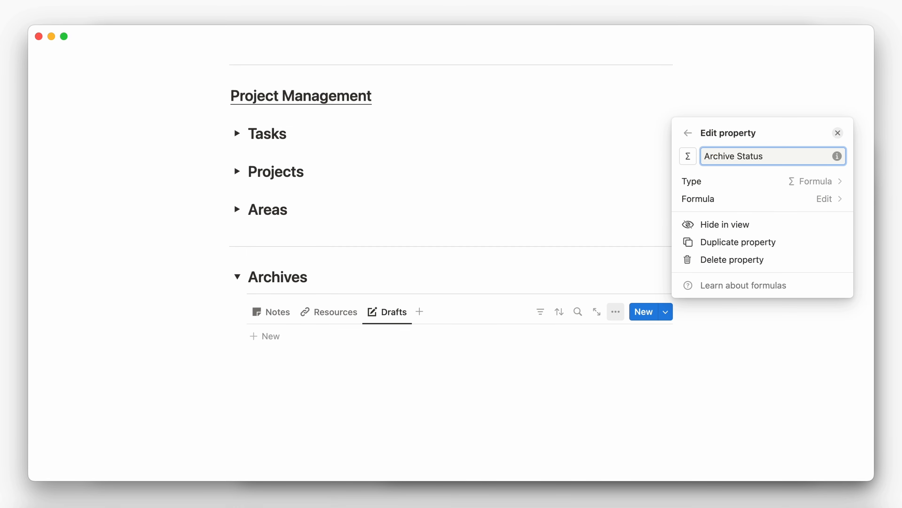
# Step: Set the Archive Status formula to if(Status=="Complete" and State!="Draft", "🟢 Complete", if(State=="Archive", "⚪Archive",""))
pyautogui.click(738, 202)
pyautogui.write('if(Status=="Complete" and s')
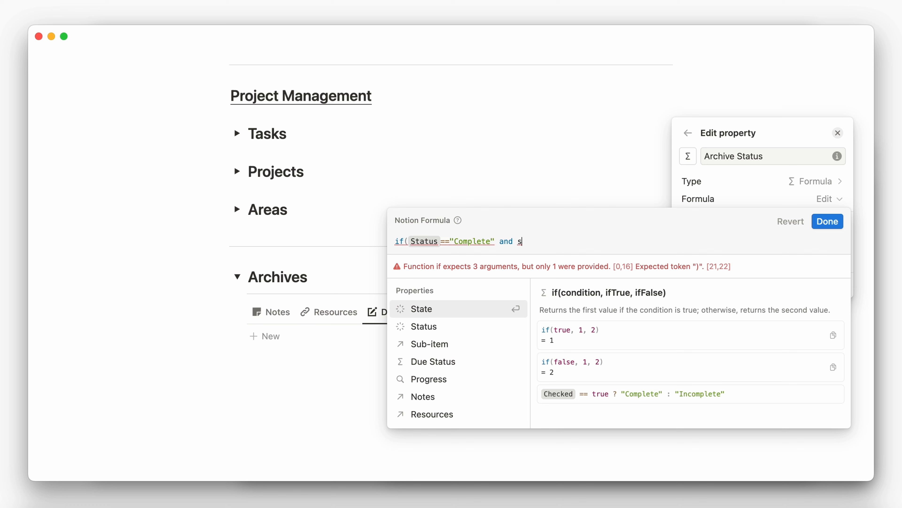
pyautogui.press('Return')
pyautogui.write('!')
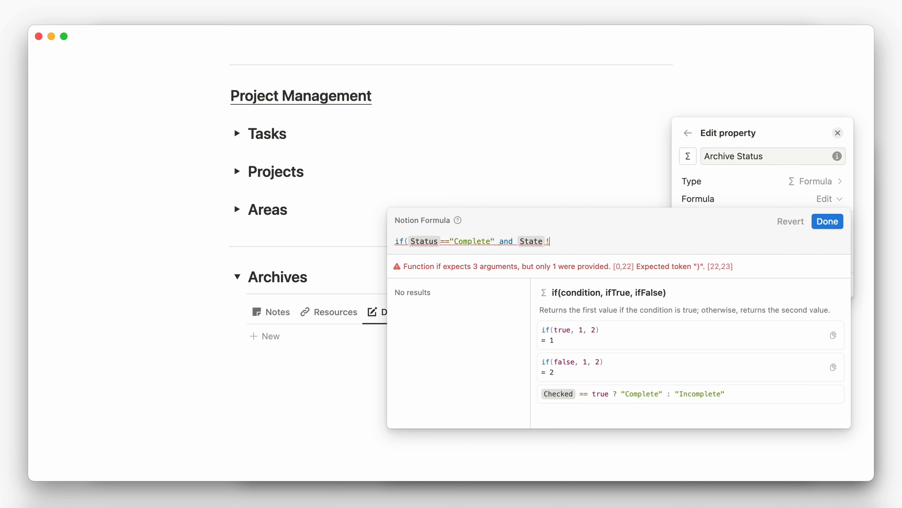
pyautogui.write('="Draft", "Complete",')
pyautogui.hotkey('shift', 'Return')
pyautogui.write('if')
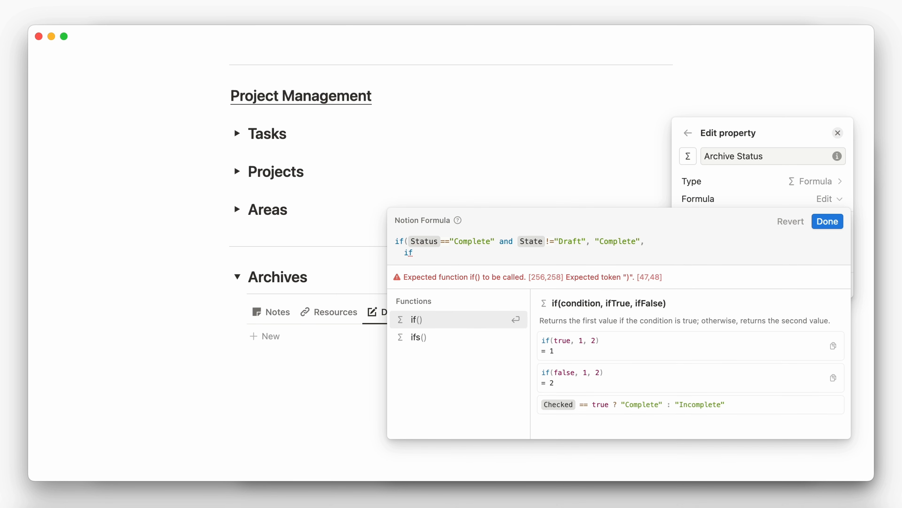
pyautogui.write('(State=="Archive", "Archive",')
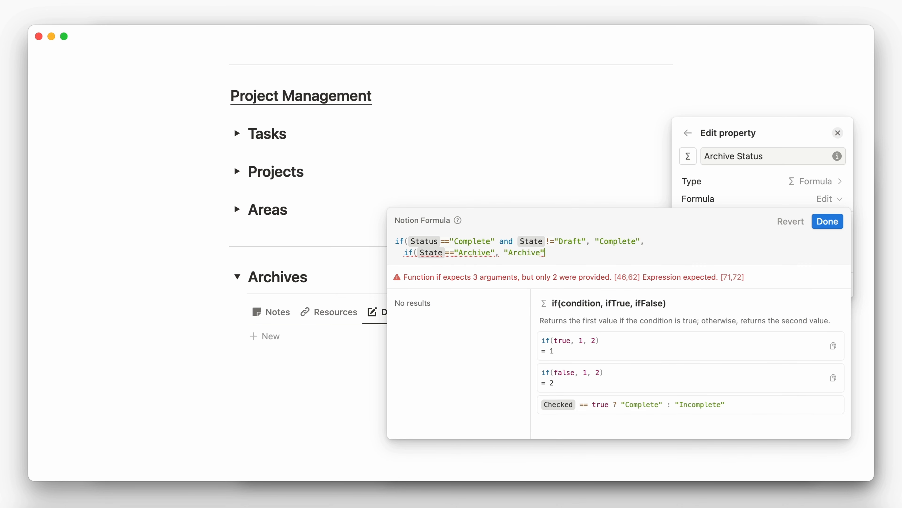
pyautogui.write('""))')
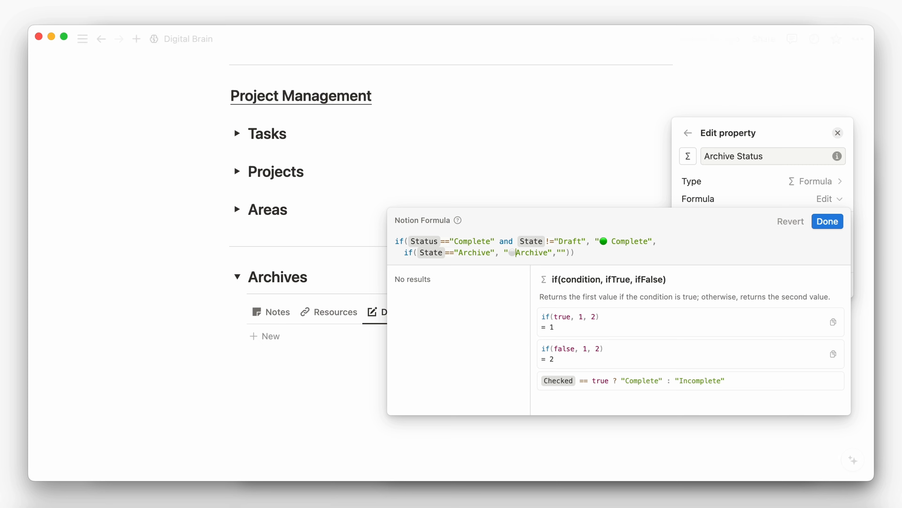
pyautogui.click(824, 221)
pyautogui.press('Escape')
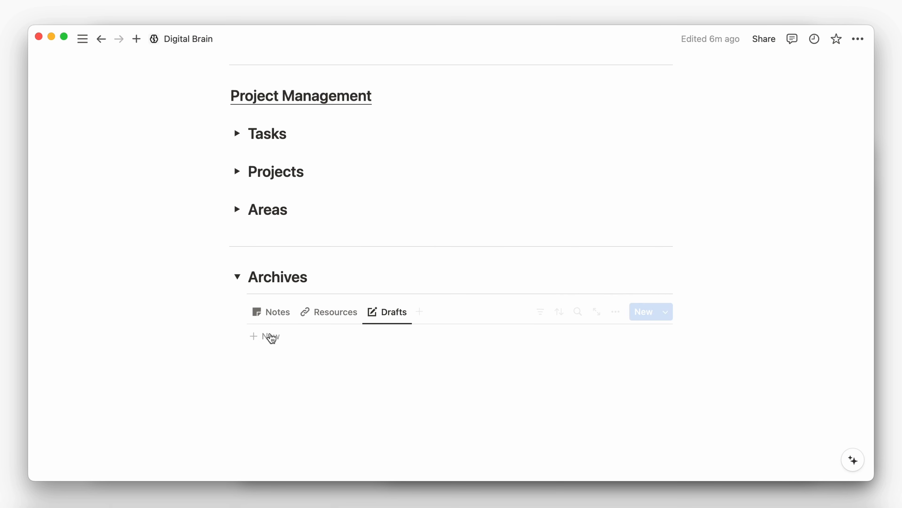
# Step: Group the Drafts view in the Archives section by Archive Status
pyautogui.click(615, 311)
pyautogui.click(721, 299)
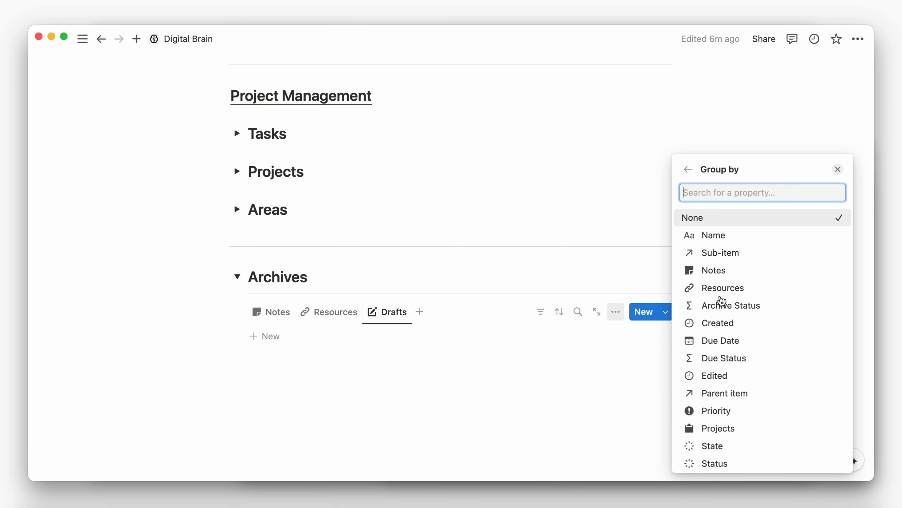
pyautogui.click(751, 305)
pyautogui.click(836, 194)
pyautogui.click(619, 277)
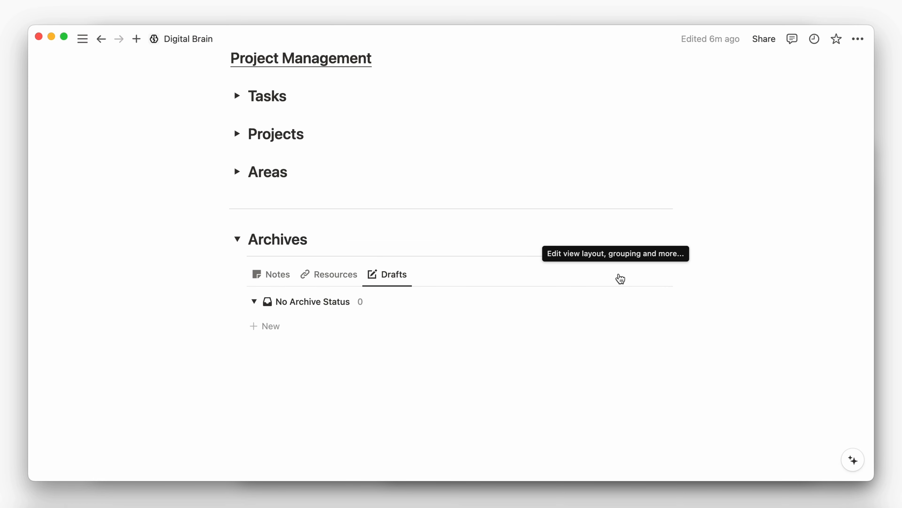
# Step: Add a linked view of the Projects database based on its Drafts view, named Projects with a clipboard icon
pyautogui.click(422, 276)
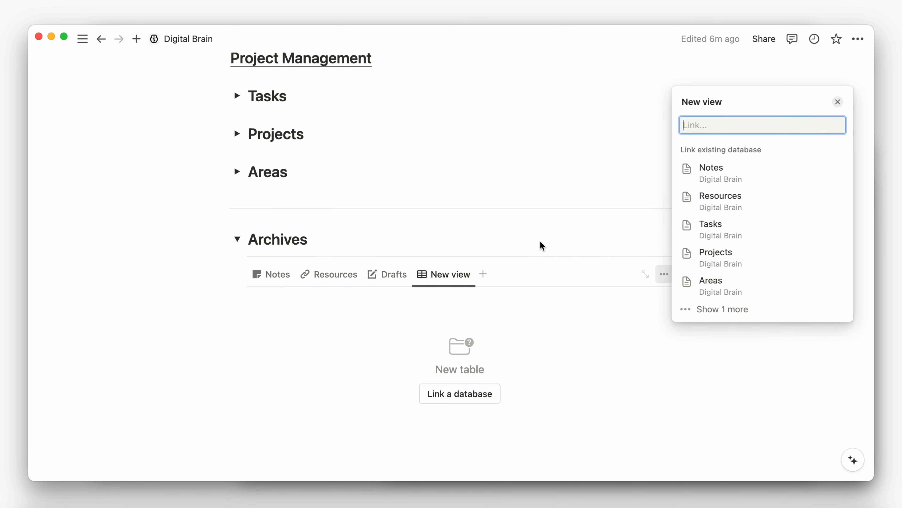
pyautogui.click(716, 253)
pyautogui.click(707, 273)
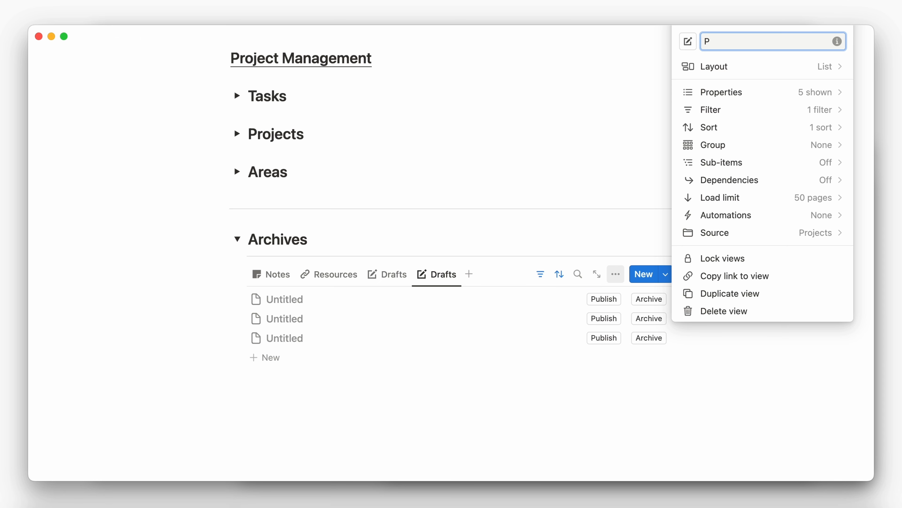
pyautogui.click(688, 41)
pyautogui.click(670, 137)
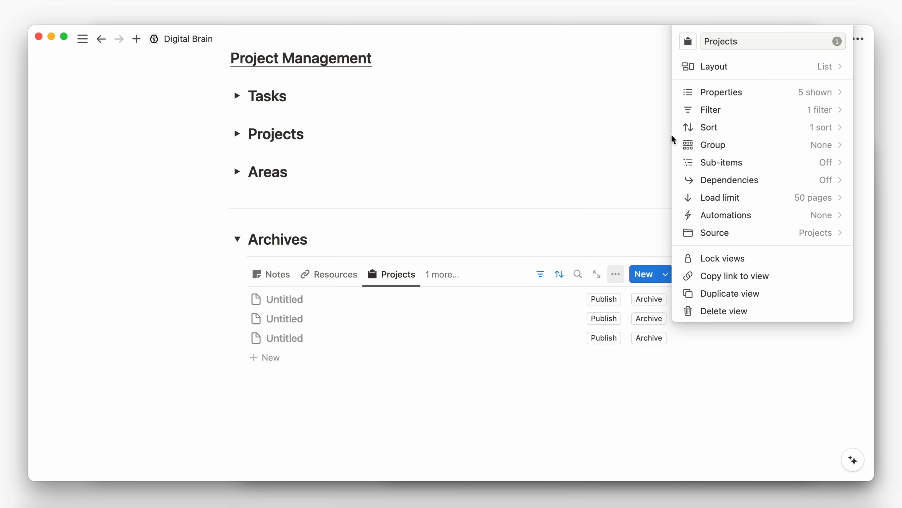
# Step: Show the Progress and Status properties in the Projects archive view and place them in that order directly after Areas
pyautogui.click(724, 93)
pyautogui.scroll(-3, 724, 250)
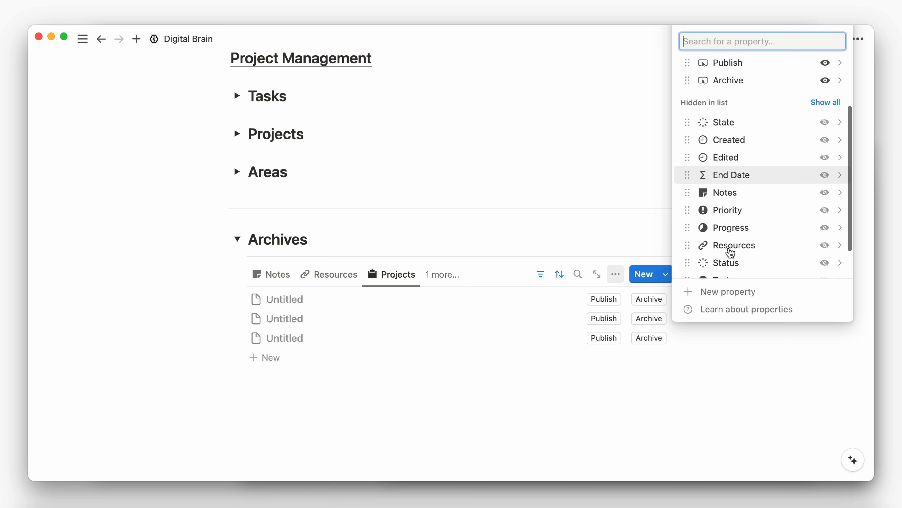
pyautogui.click(823, 228)
pyautogui.scroll(3, 715, 195)
pyautogui.moveTo(691, 175); pyautogui.dragTo(689, 122)
pyautogui.scroll(-5, 696, 180)
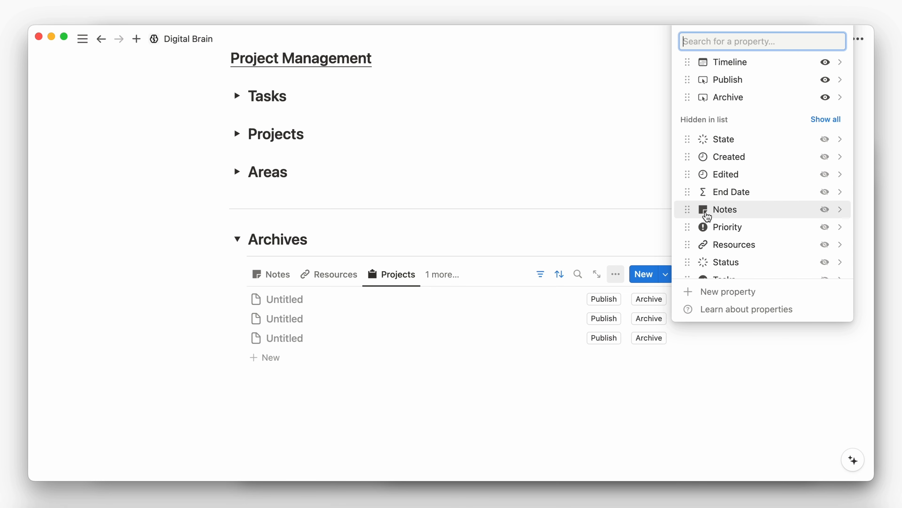
pyautogui.click(825, 262)
pyautogui.scroll(3, 717, 199)
pyautogui.moveTo(689, 182); pyautogui.dragTo(682, 129)
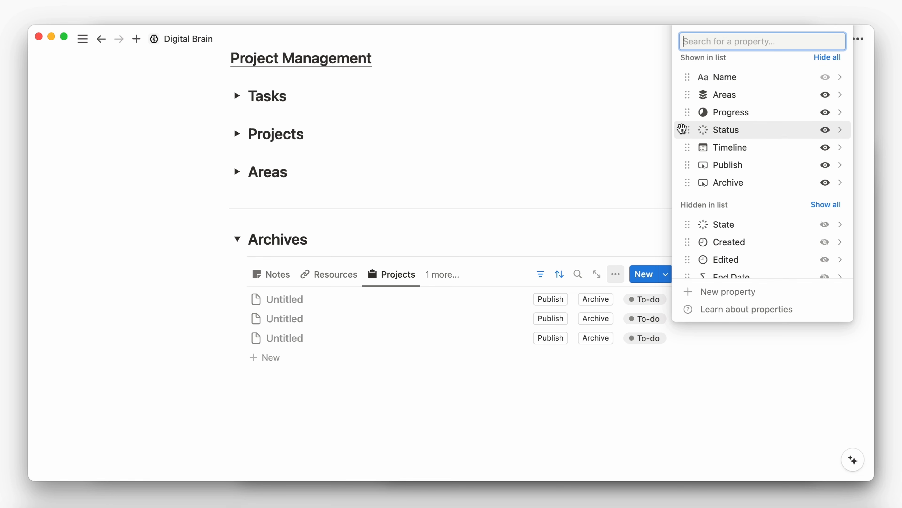
# Step: Hide the Timeline, Publish and Archive properties in the Projects archive view
pyautogui.click(824, 148)
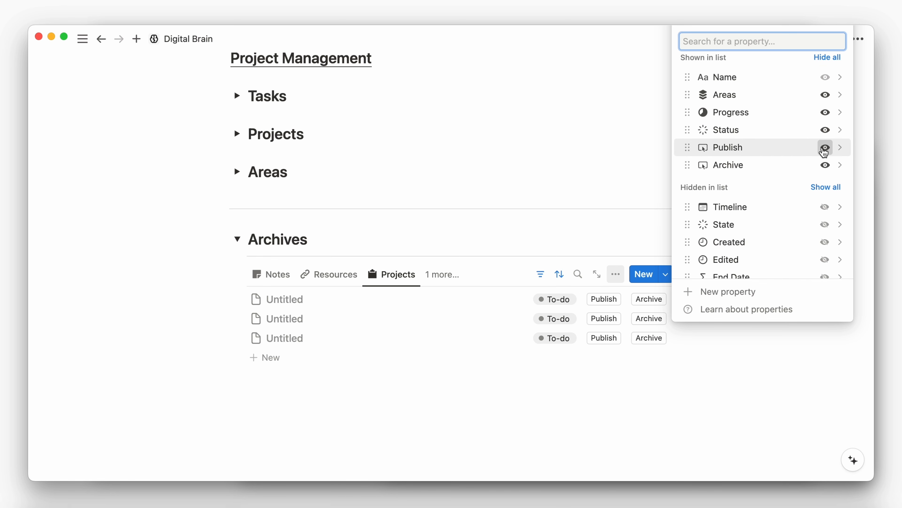
pyautogui.click(824, 148)
pyautogui.click(824, 148)
# Step: Add a button property named ↺ Drafts to the Projects database
pyautogui.click(762, 292)
pyautogui.write('butt')
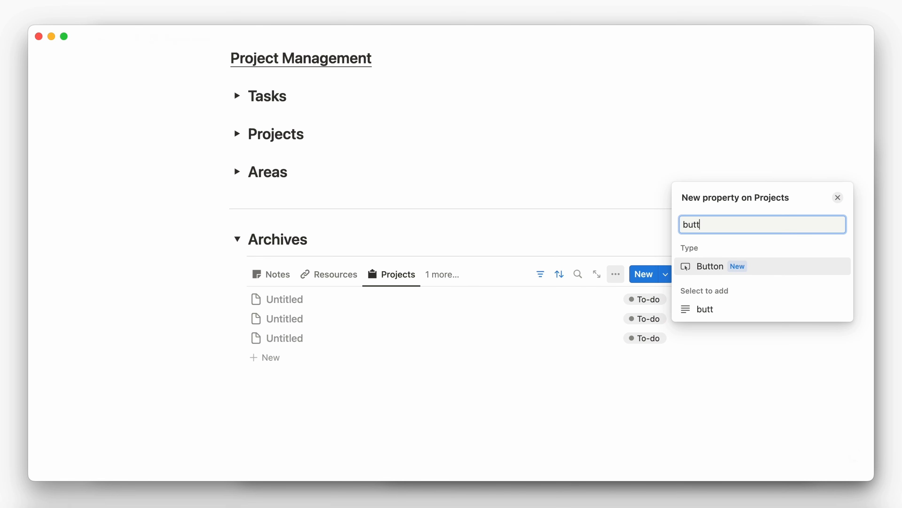
pyautogui.press('Return')
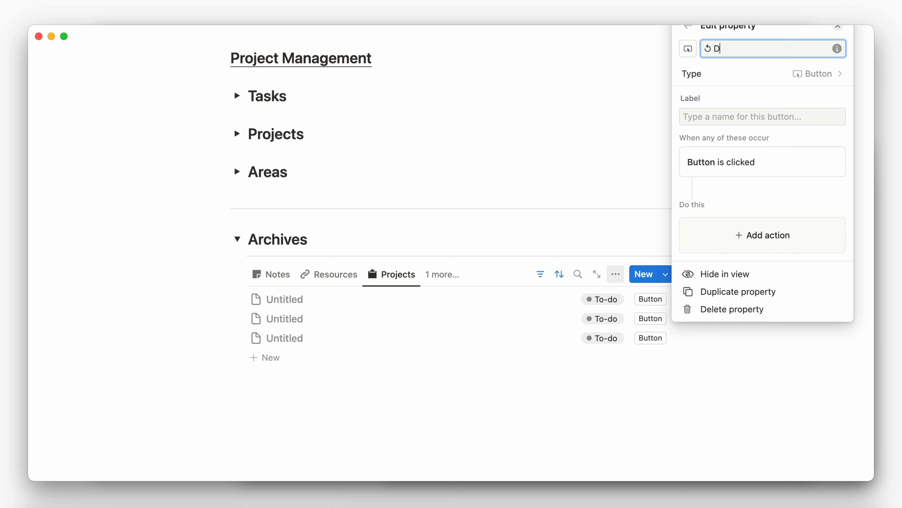
# Step: Give the Projects ↺ Drafts button an action that edits the State property of this page
pyautogui.click(721, 238)
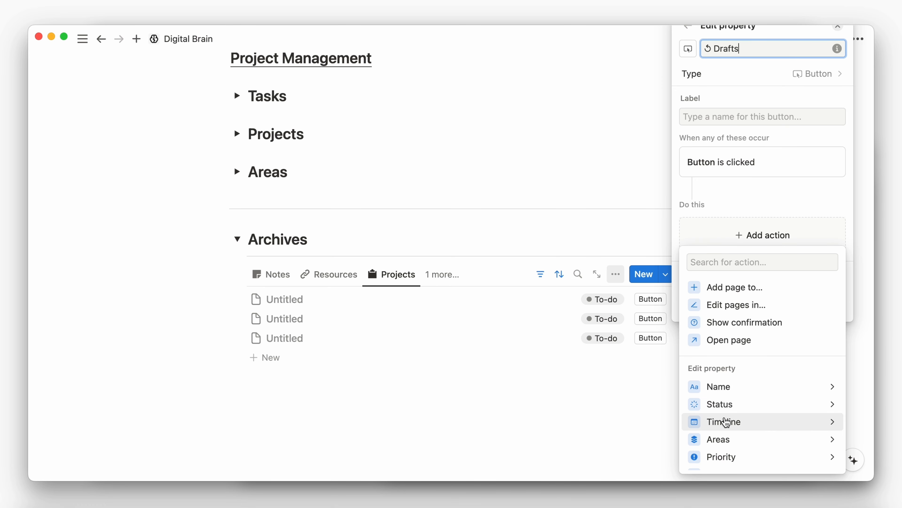
pyautogui.scroll(-2, 725, 421)
pyautogui.click(718, 451)
pyautogui.click(724, 341)
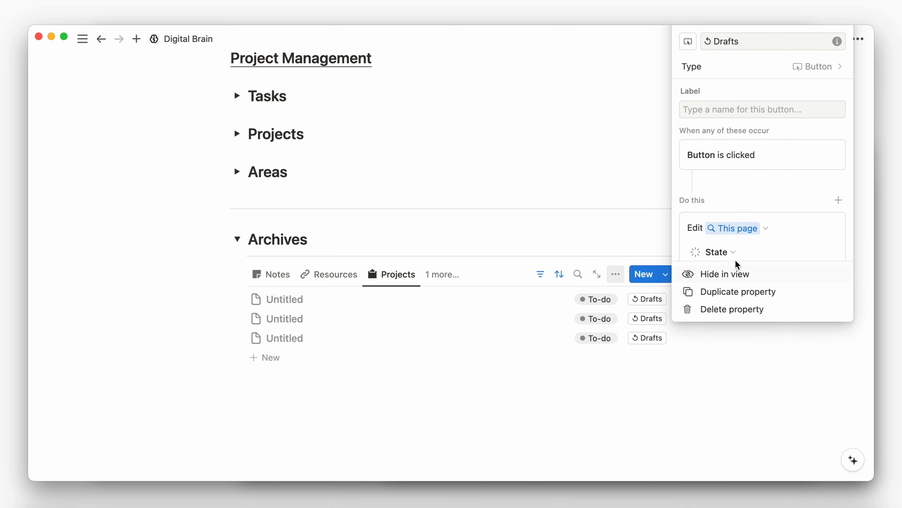
pyautogui.click(641, 313)
# Step: Add another button property to the Projects database, named ↺ Active
pyautogui.click(615, 275)
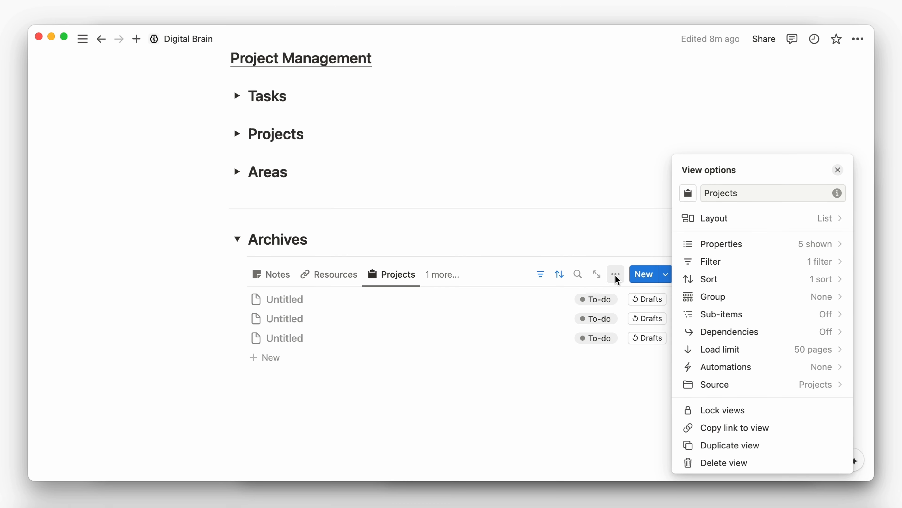
pyautogui.click(737, 248)
pyautogui.click(721, 440)
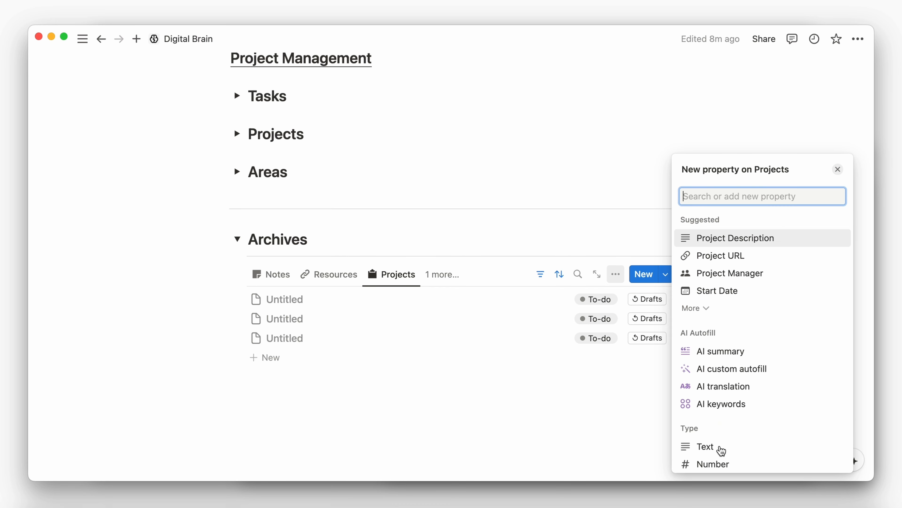
pyautogui.write('butto')
pyautogui.press('Return')
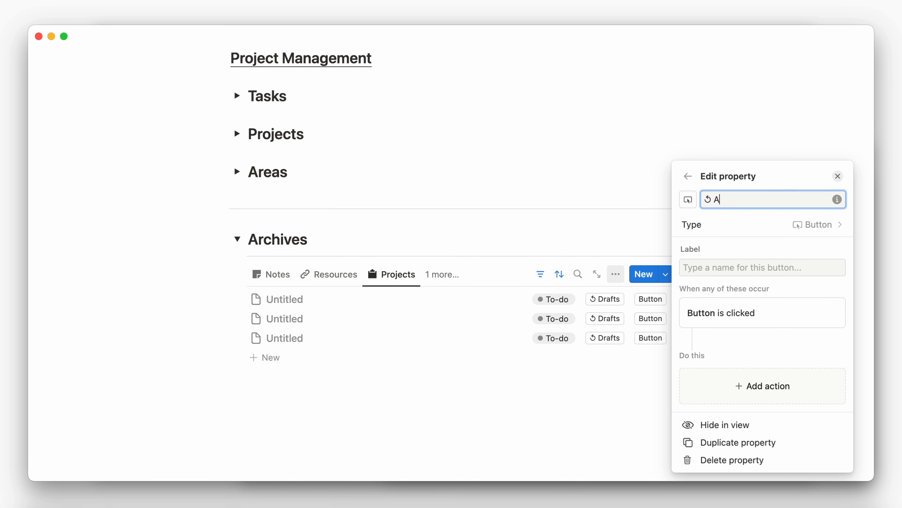
pyautogui.write('Active')
# Step: Give the Projects ↺ Active button an action that edits the State property of this page
pyautogui.click(757, 387)
pyautogui.scroll(-3, 773, 311)
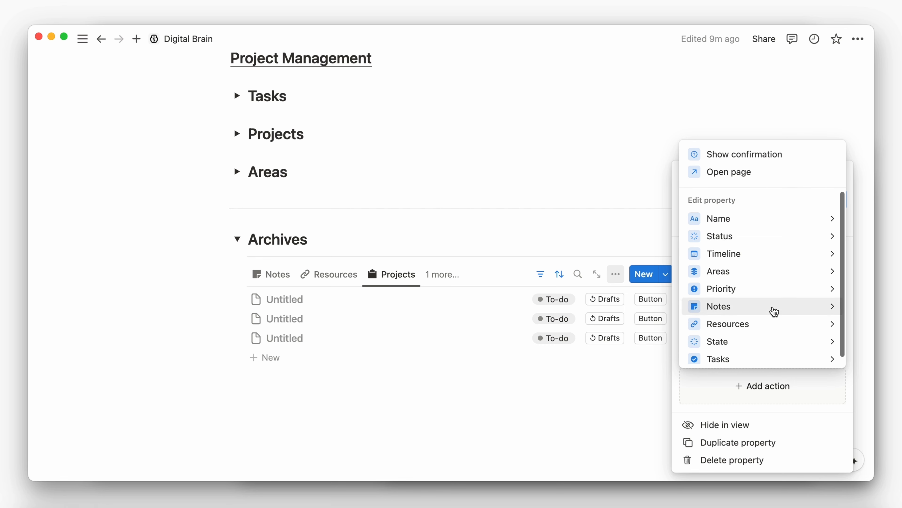
pyautogui.click(766, 342)
pyautogui.click(744, 310)
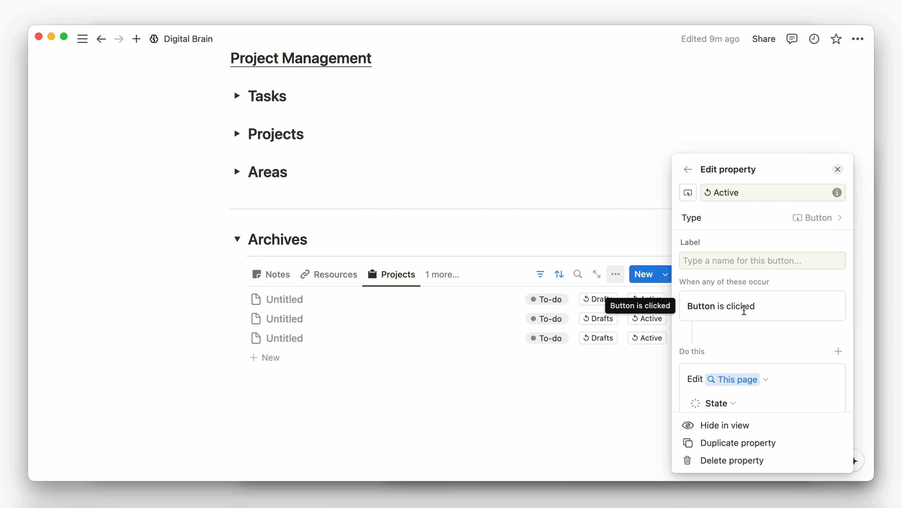
pyautogui.click(645, 369)
# Step: Rename the Drafts view in the Archives section to Tasks and give it a checkmark icon
pyautogui.click(448, 275)
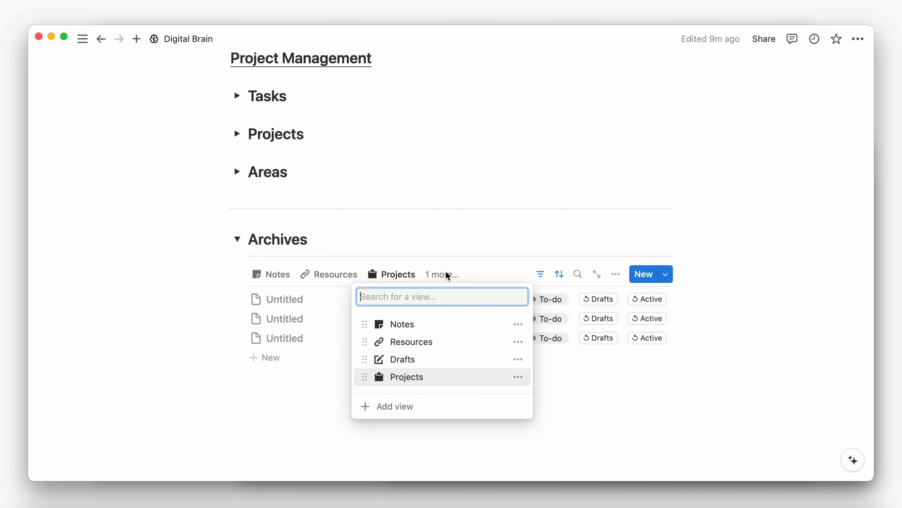
pyautogui.click(518, 359)
pyautogui.click(478, 251)
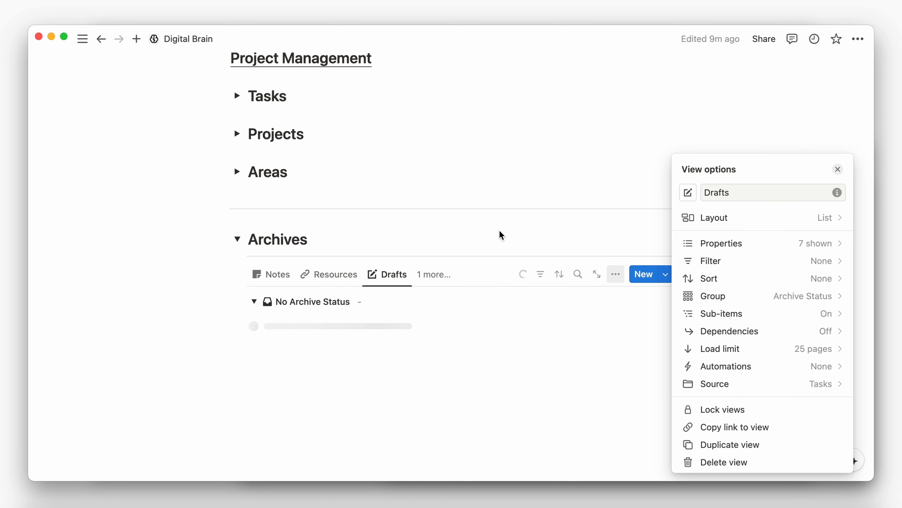
pyautogui.doubleClick(747, 191)
pyautogui.write('Tasks')
pyautogui.click(688, 192)
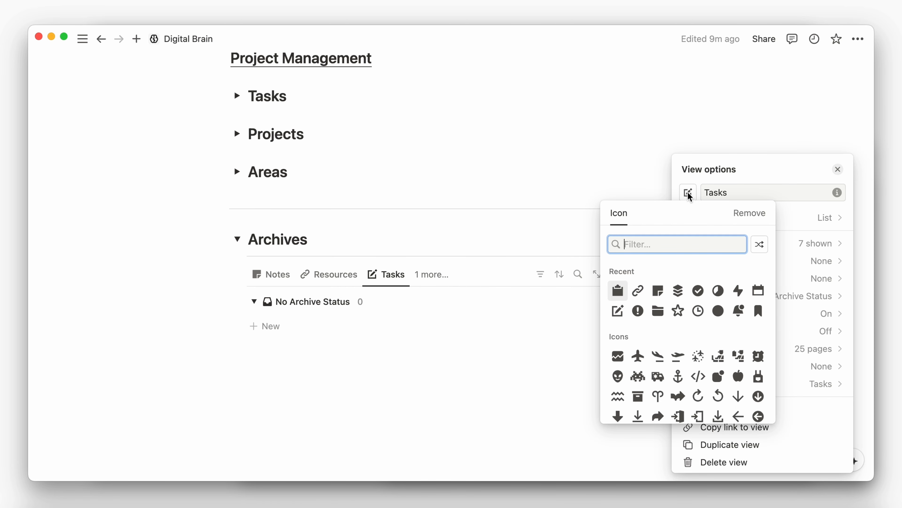
pyautogui.click(698, 291)
pyautogui.click(475, 302)
# Step: Add a linked view of the Areas database to the Archives section, based on its Active view
pyautogui.click(431, 274)
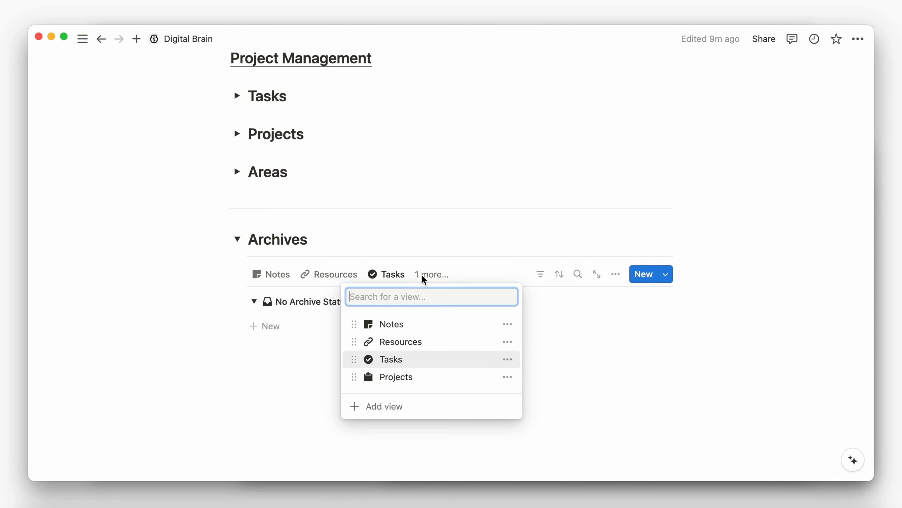
pyautogui.click(427, 414)
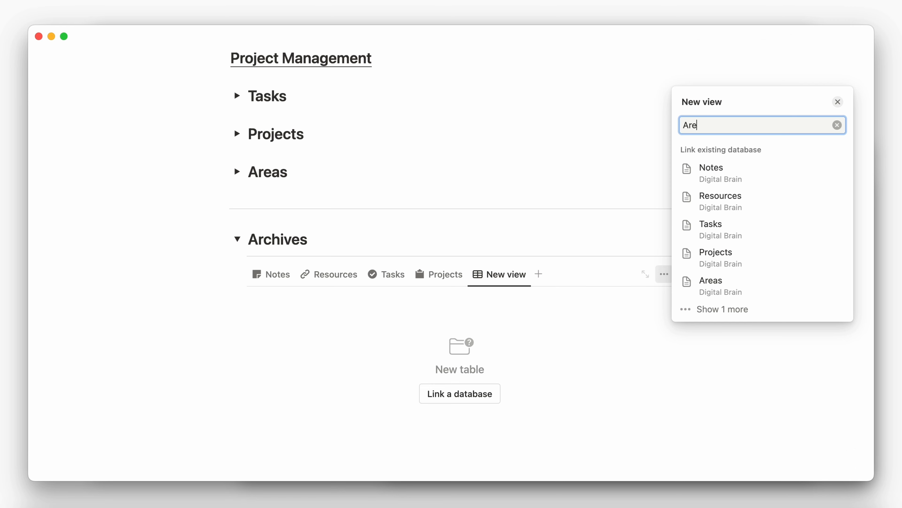
pyautogui.write('Areas')
pyautogui.click(700, 301)
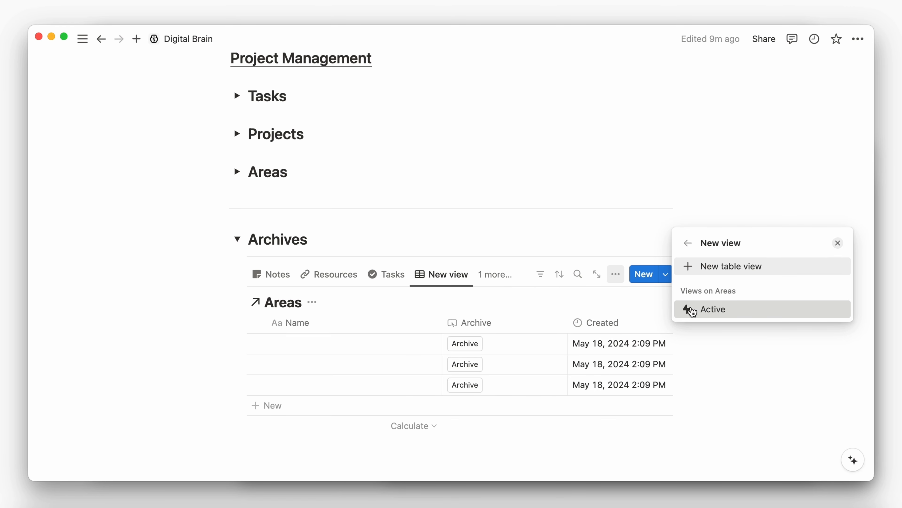
pyautogui.click(693, 309)
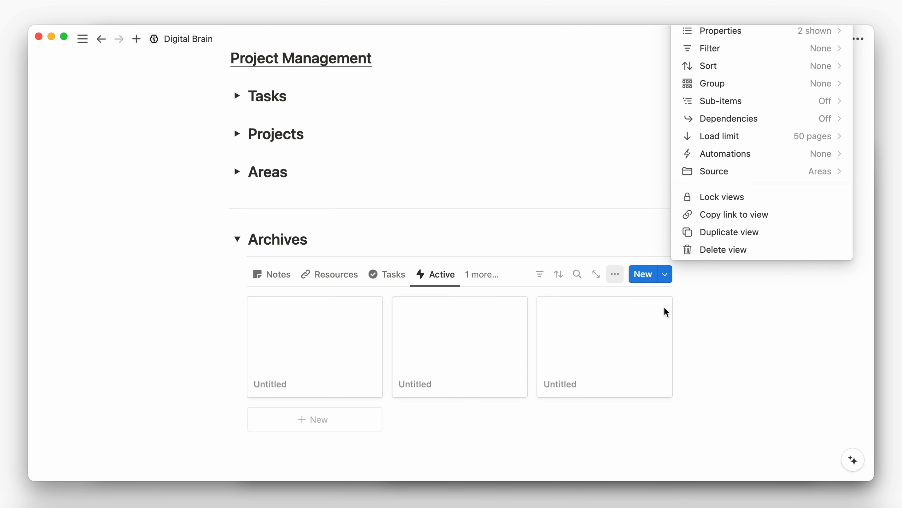
# Step: Add a button property to the Areas database and label it Unarchive
pyautogui.click(803, 33)
pyautogui.click(742, 227)
pyautogui.write('but')
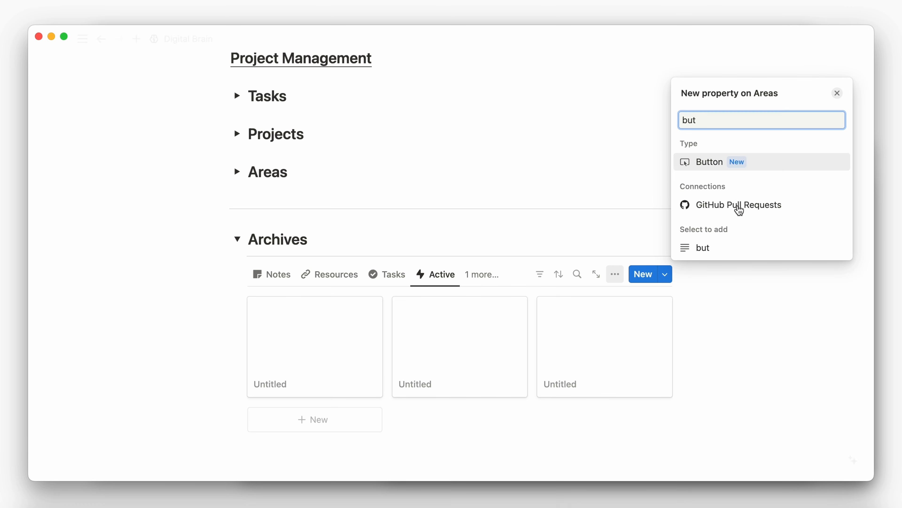
pyautogui.click(740, 167)
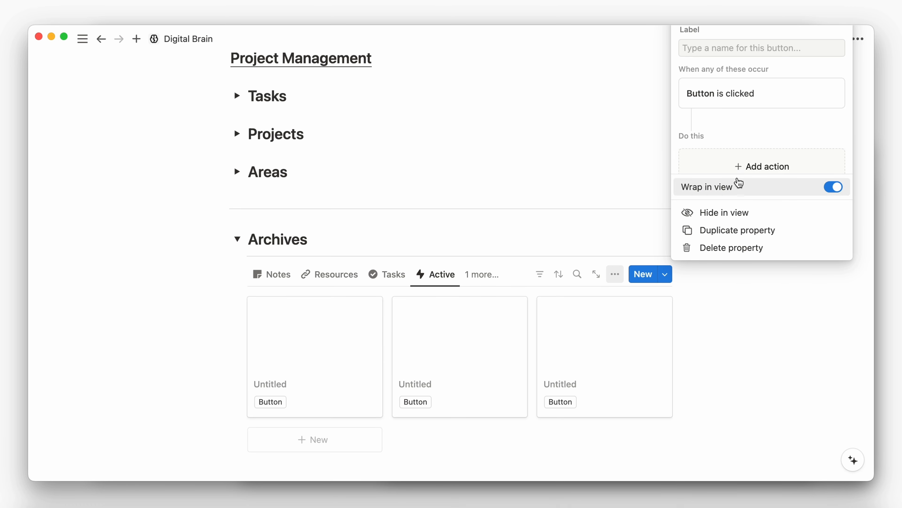
pyautogui.write('Unarchive')
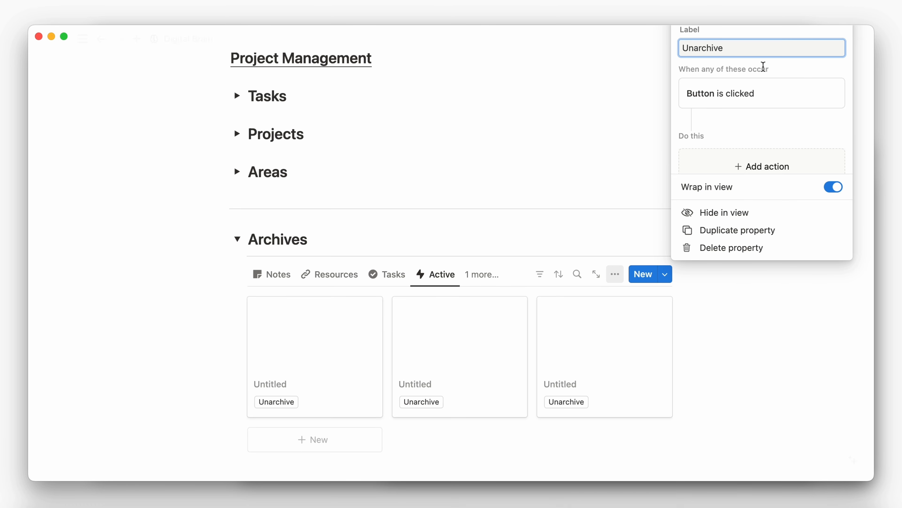
# Step: Give the Unarchive button an action that sets State to Active
pyautogui.click(747, 155)
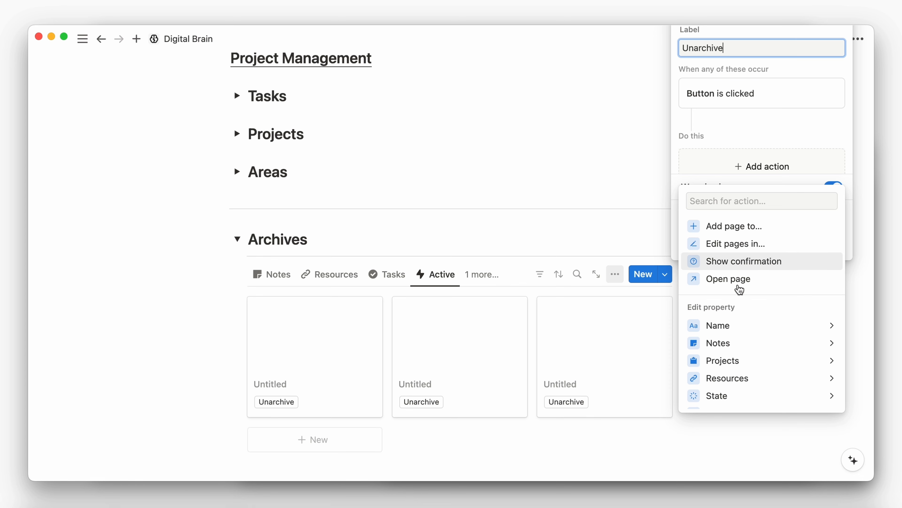
pyautogui.click(719, 396)
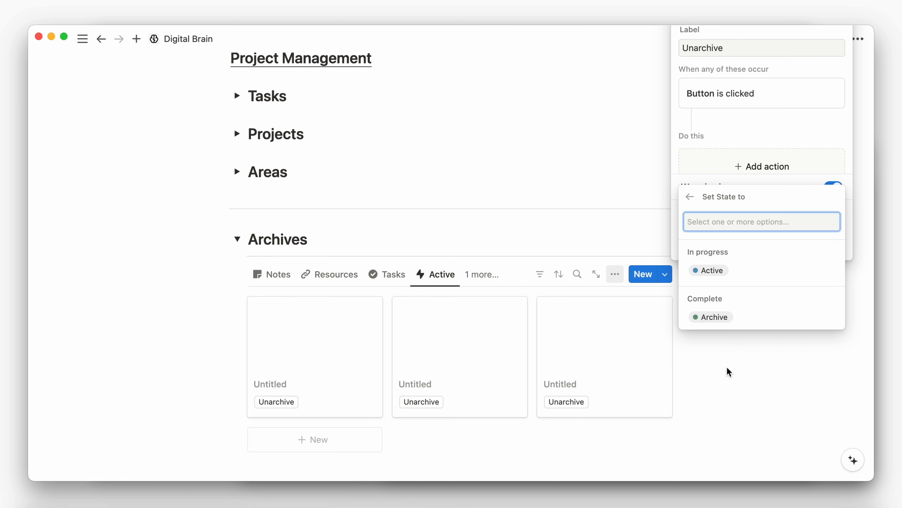
pyautogui.click(737, 271)
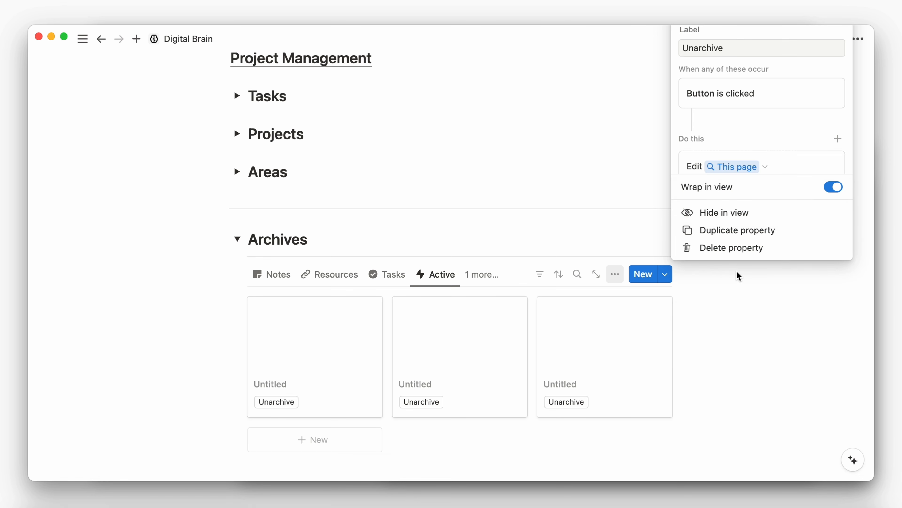
pyautogui.click(729, 286)
# Step: Change the layout of the Areas archive view to List
pyautogui.click(615, 274)
pyautogui.click(713, 218)
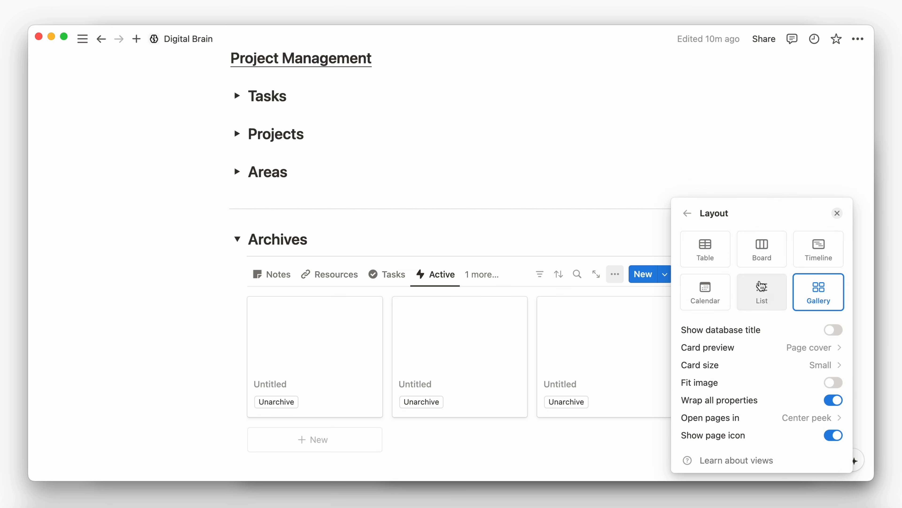
pyautogui.click(763, 288)
# Step: Hide the Button property and show the Progress property in the Areas archive list
pyautogui.click(615, 274)
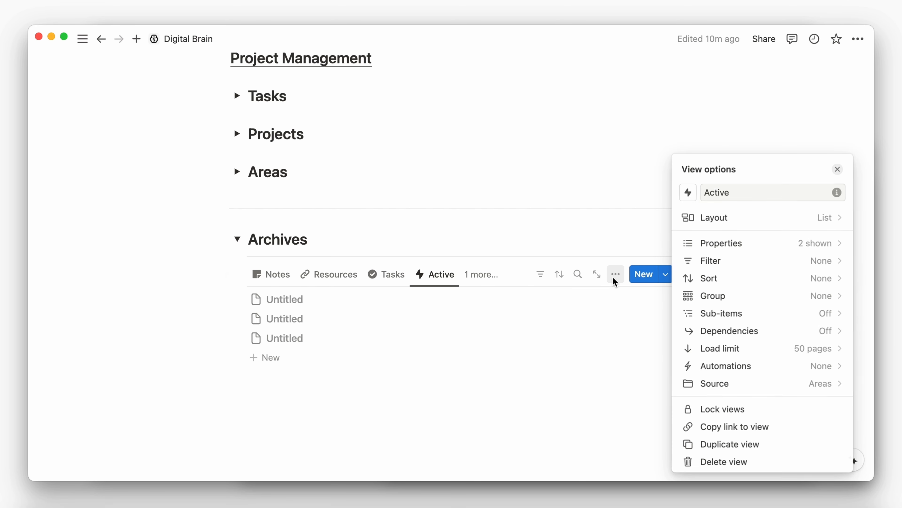
pyautogui.click(715, 242)
pyautogui.click(825, 256)
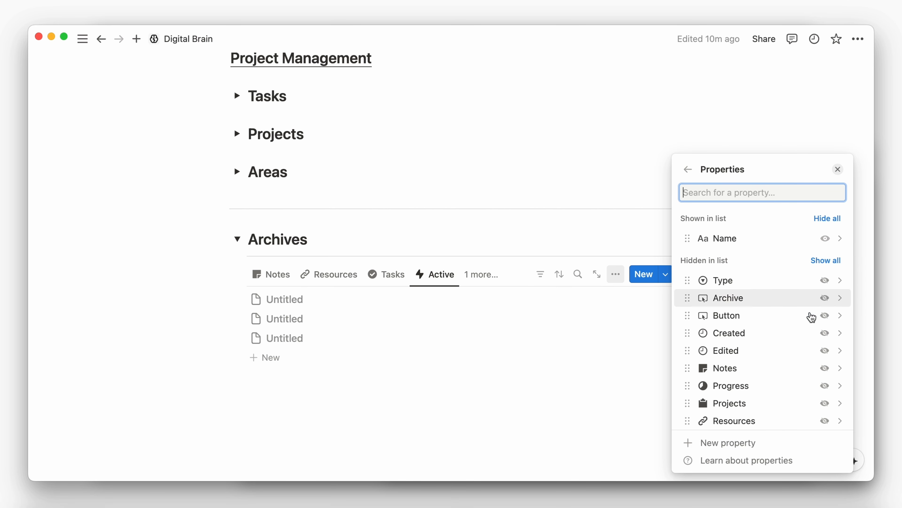
pyautogui.click(824, 386)
pyautogui.scroll(-2, 817, 345)
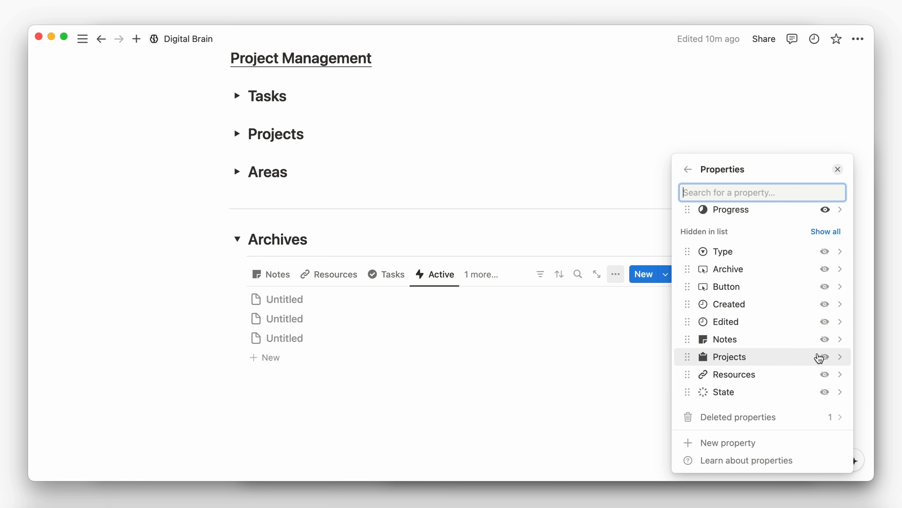
# Step: Rename the Button property of the Areas database to Unarchive and show it in the archive list
pyautogui.click(768, 287)
pyautogui.press('super+a')
pyautogui.write('Un')
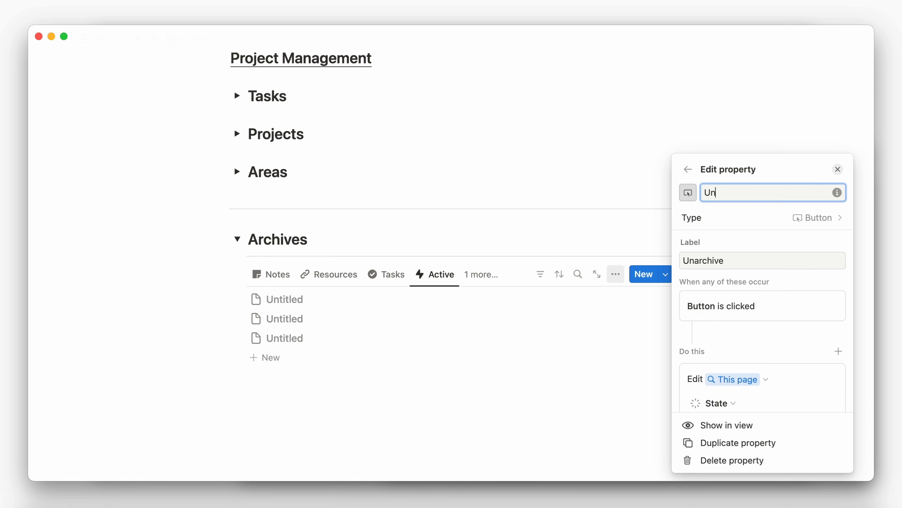
pyautogui.click(689, 172)
pyautogui.click(824, 332)
pyautogui.click(638, 369)
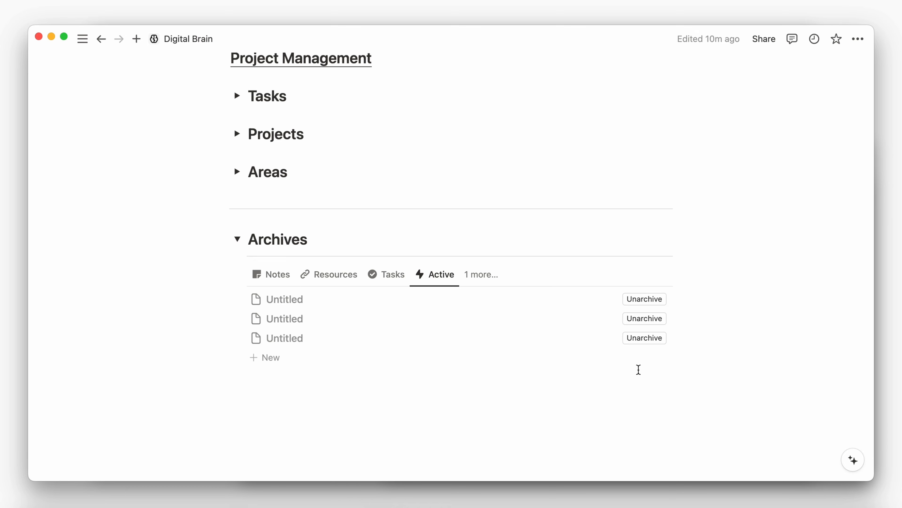
# Step: Rename the Active view in Archives to Areas and give it a stacked-layers icon
pyautogui.click(446, 277)
pyautogui.click(454, 302)
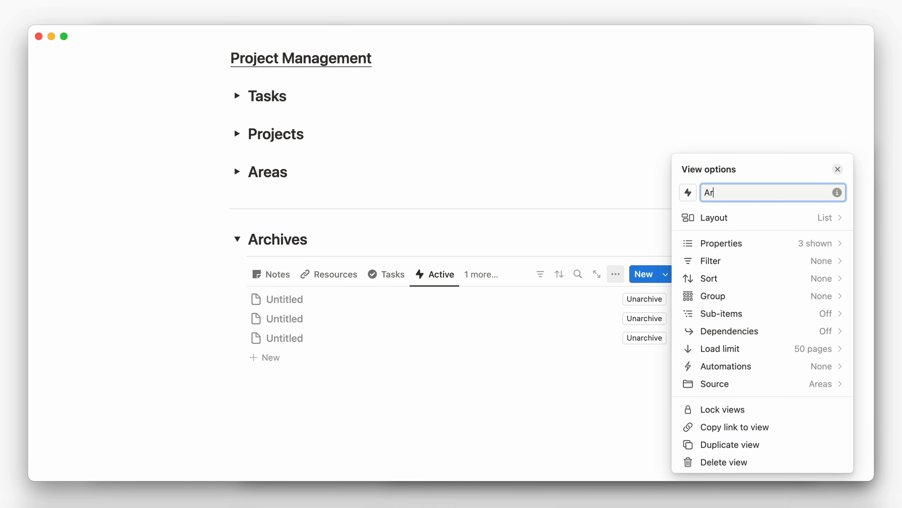
pyautogui.click(694, 192)
pyautogui.click(696, 298)
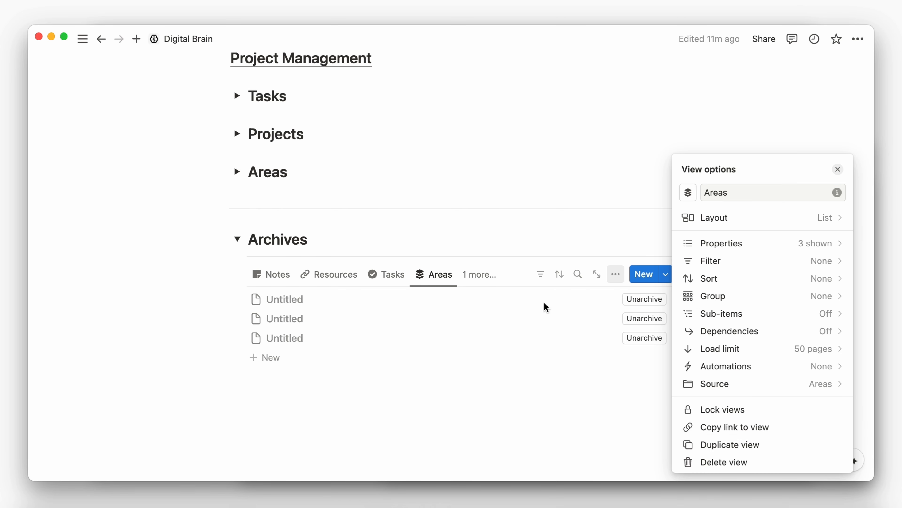
pyautogui.click(544, 308)
pyautogui.click(422, 280)
pyautogui.click(520, 273)
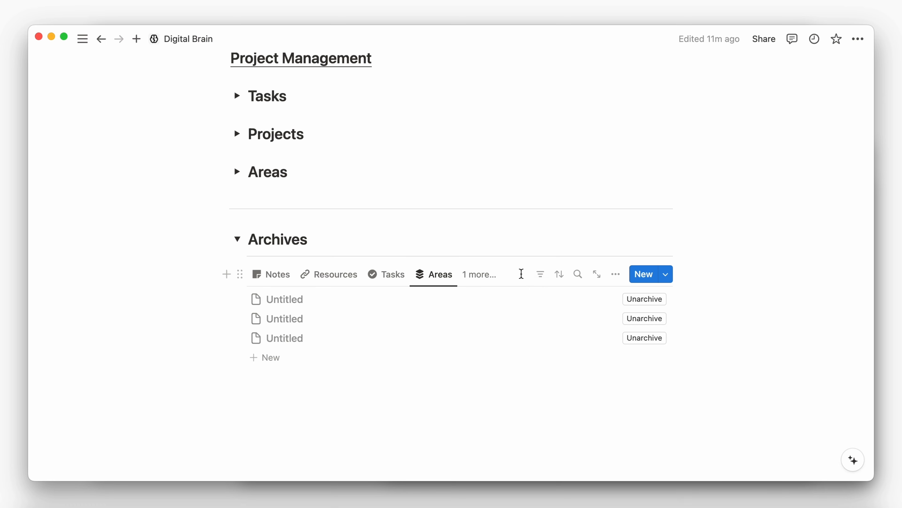
# Step: Filter the Areas archive view to State Complete and sort it by Edited in descending order
pyautogui.click(540, 274)
pyautogui.click(517, 215)
pyautogui.click(284, 409)
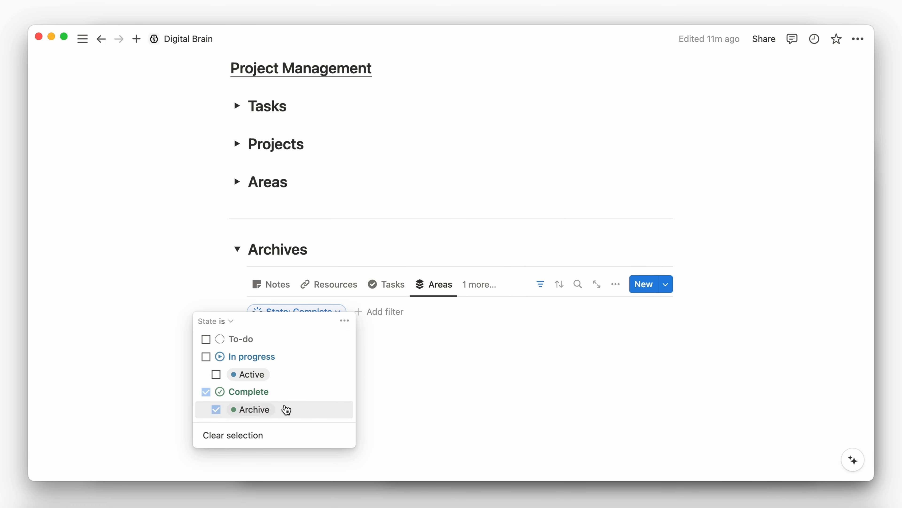
pyautogui.click(557, 283)
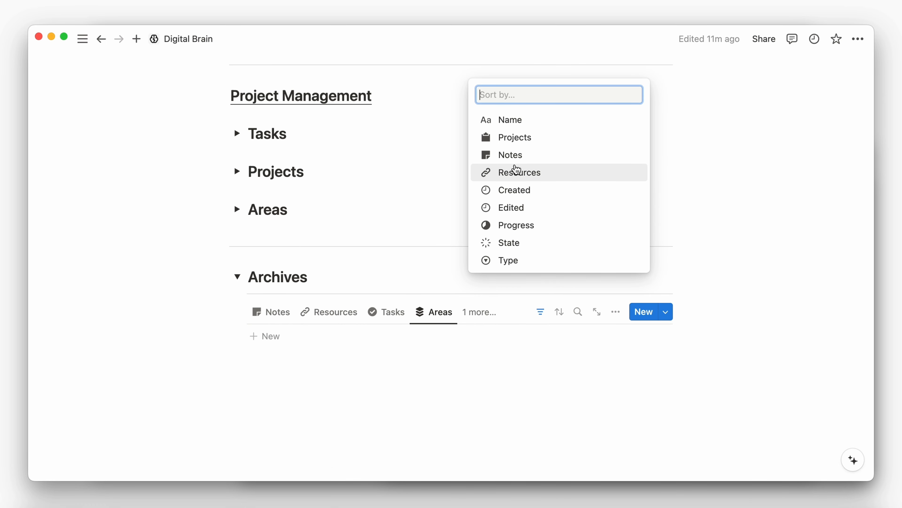
pyautogui.click(512, 207)
pyautogui.click(329, 345)
pyautogui.click(308, 379)
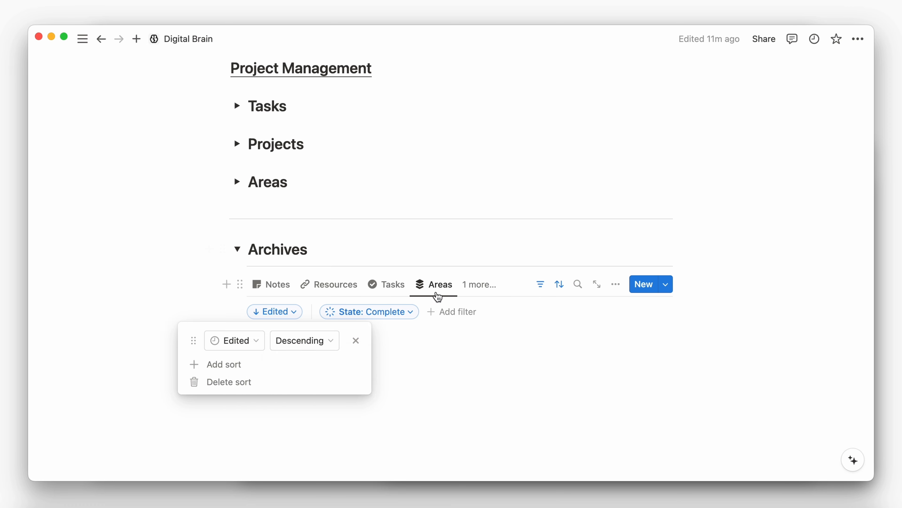
# Step: Change the State filter of the Projects archive view to Complete only, clearing To-do
pyautogui.click(436, 286)
pyautogui.click(430, 388)
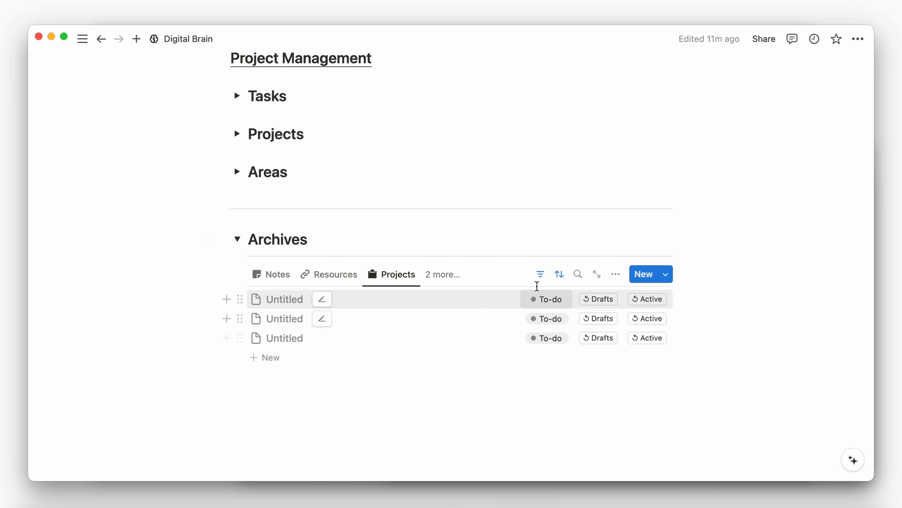
pyautogui.click(397, 303)
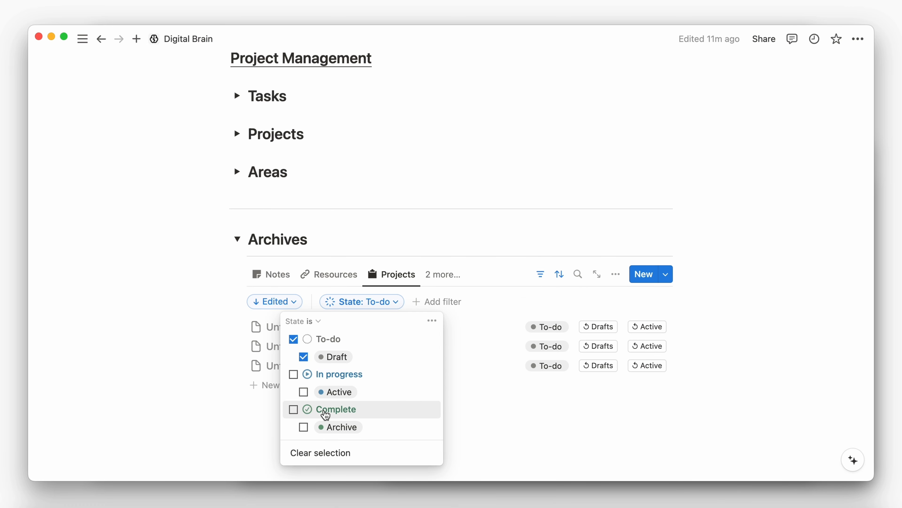
pyautogui.click(322, 411)
pyautogui.click(319, 362)
# Step: Filter the Tasks archive view to Status Complete and convert that filter to an advanced filter
pyautogui.click(445, 284)
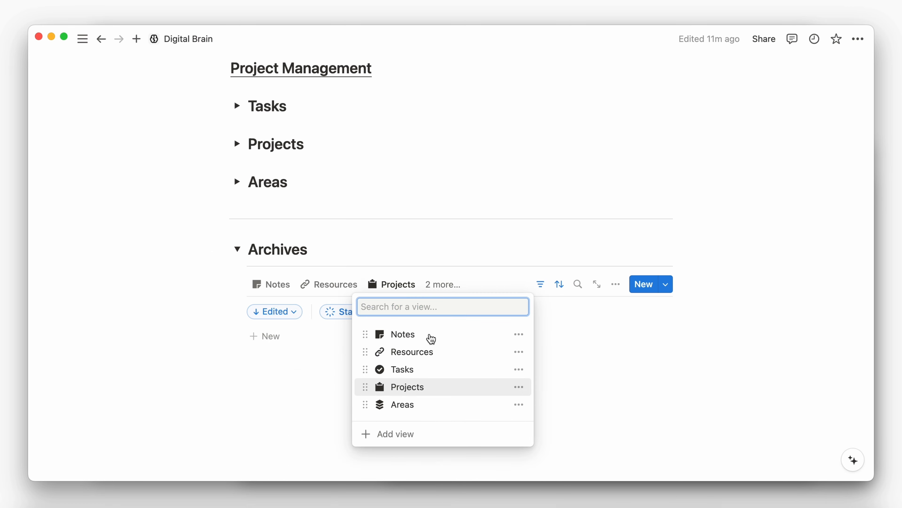
pyautogui.click(432, 369)
pyautogui.click(542, 276)
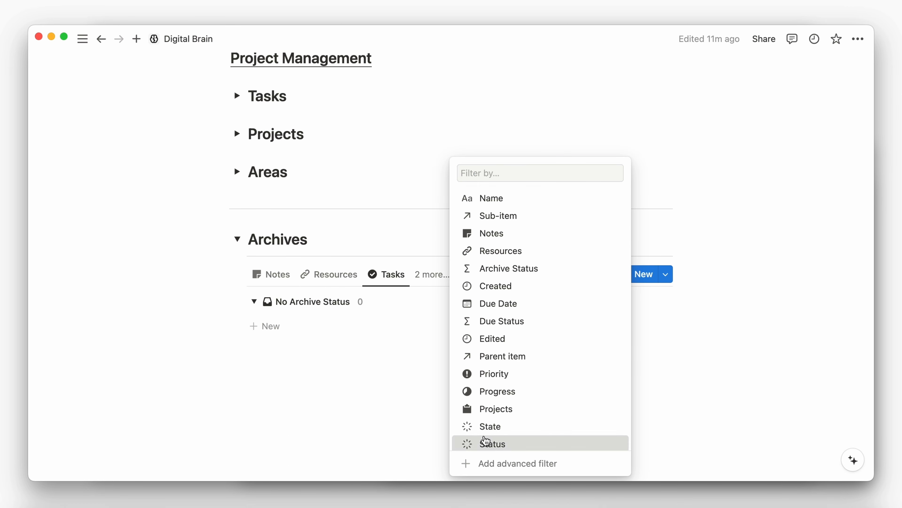
pyautogui.click(490, 443)
pyautogui.click(315, 429)
pyautogui.click(348, 321)
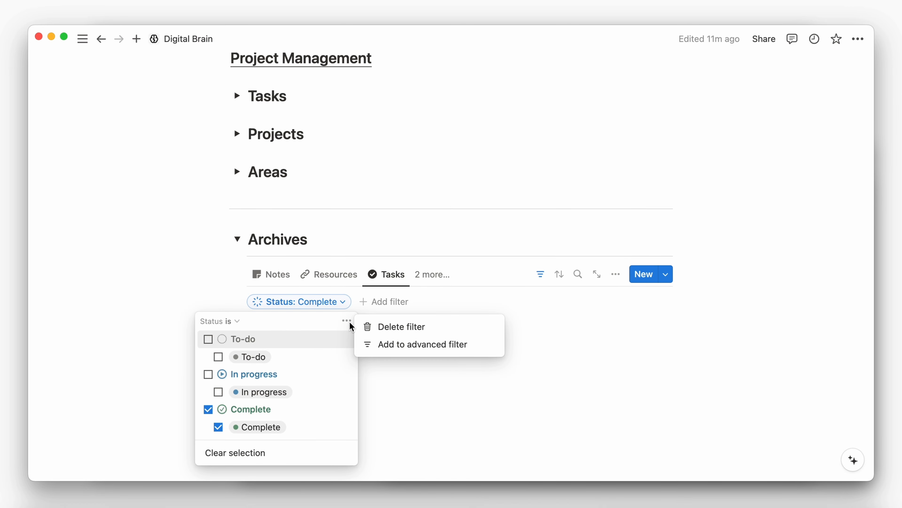
pyautogui.click(385, 344)
# Step: Add a second rule based on State to the Tasks advanced filter, combined with Or
pyautogui.click(204, 356)
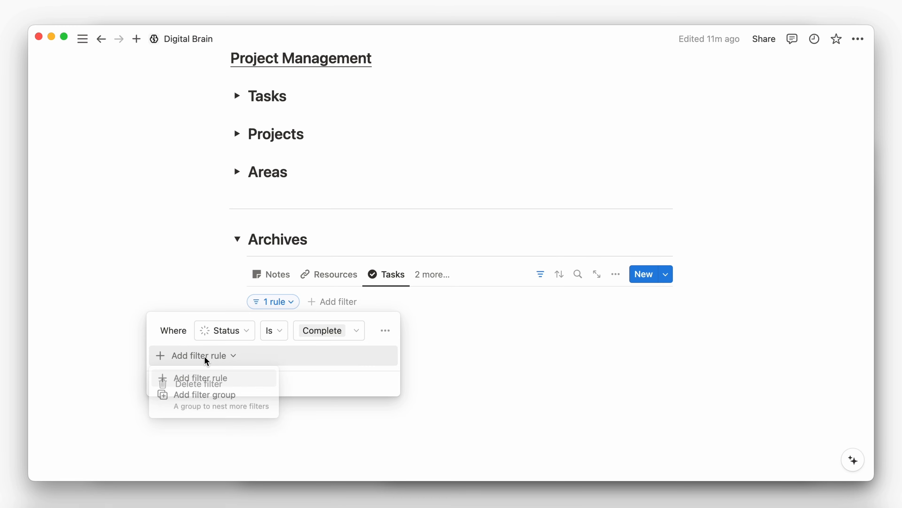
pyautogui.click(188, 377)
pyautogui.click(177, 355)
pyautogui.click(163, 414)
pyautogui.click(228, 356)
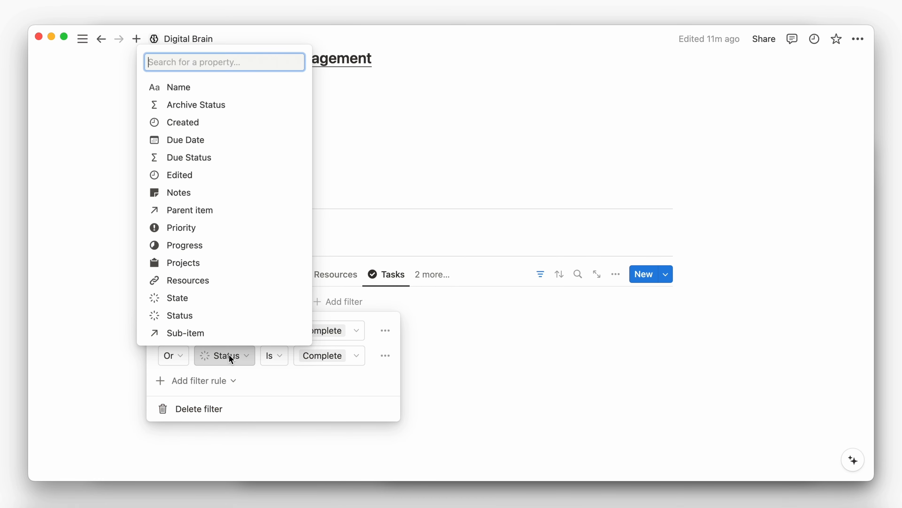
pyautogui.click(240, 295)
pyautogui.click(448, 307)
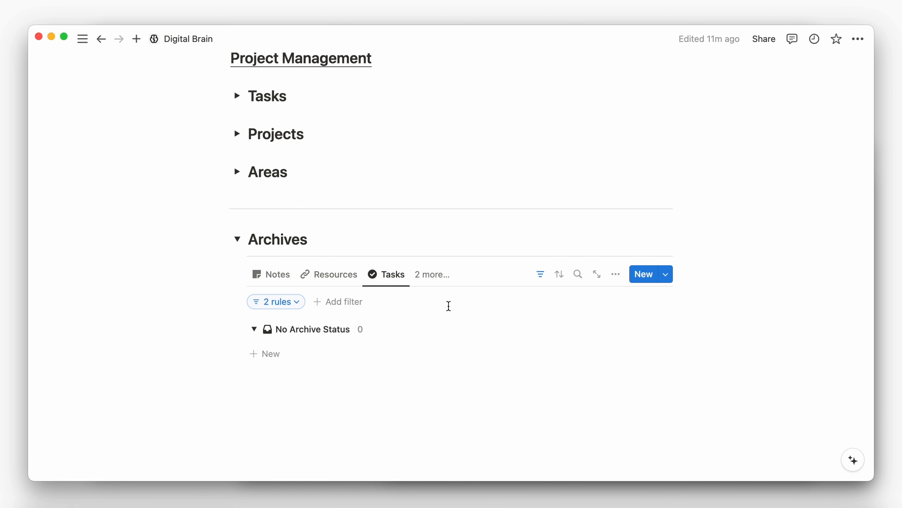
# Step: Sort the Tasks archive view by Edited in descending order
pyautogui.click(560, 274)
pyautogui.click(514, 358)
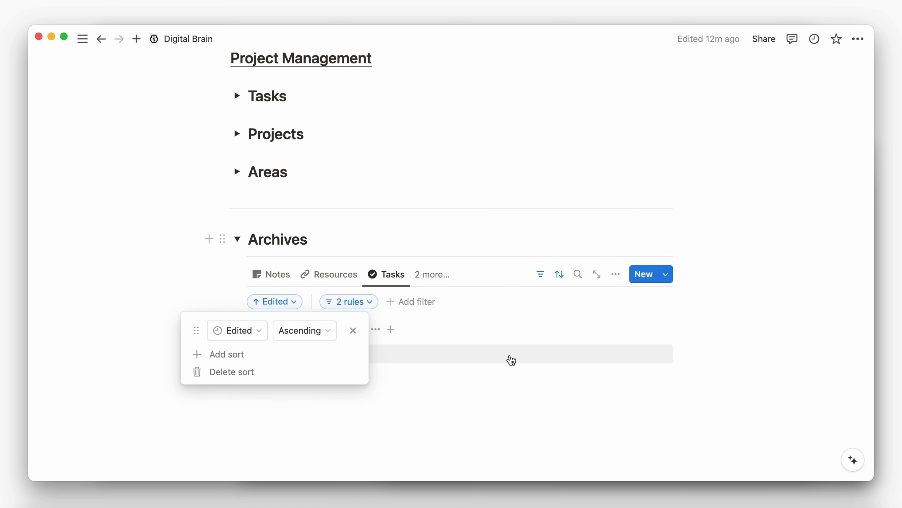
pyautogui.click(306, 330)
pyautogui.click(293, 371)
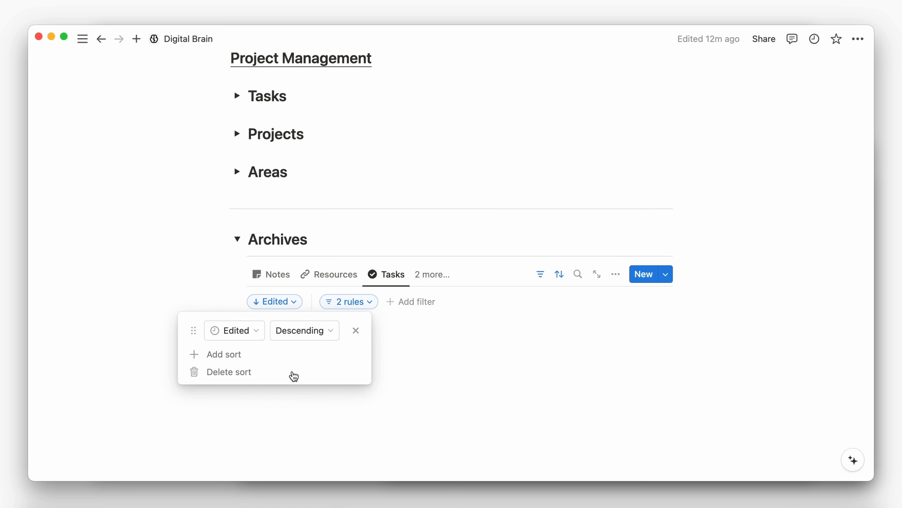
# Step: Change the State filter of the Resources archive view from In progress to Complete
pyautogui.click(355, 278)
pyautogui.click(414, 306)
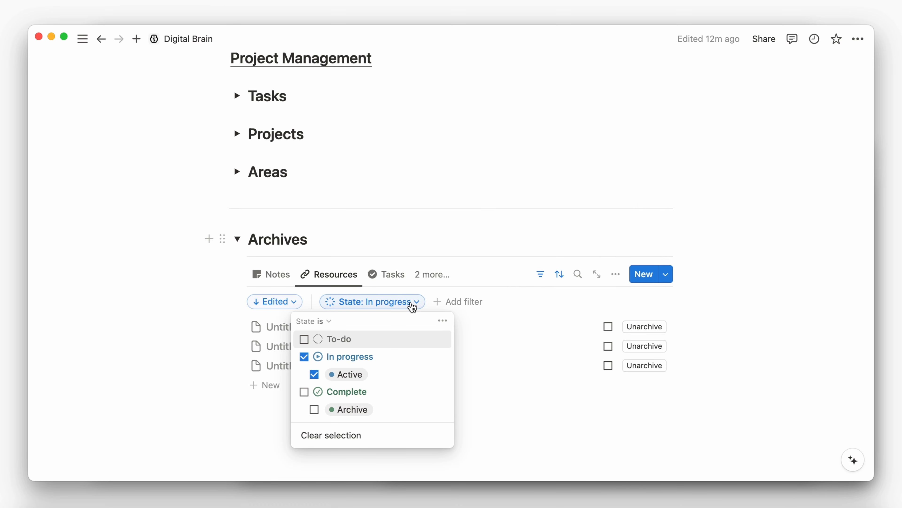
pyautogui.click(315, 373)
pyautogui.click(315, 408)
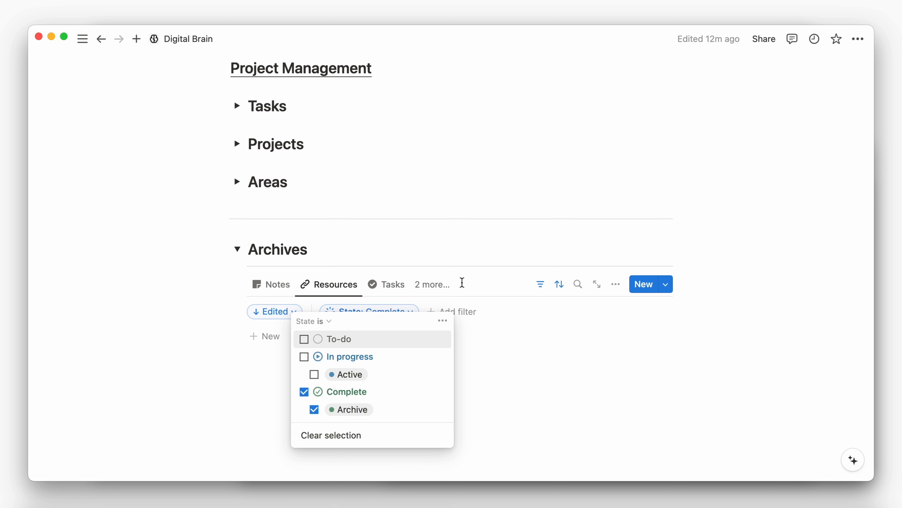
pyautogui.click(458, 284)
# Step: Change the State filter of the Notes archive view to Complete and hide the filter bar
pyautogui.click(260, 284)
pyautogui.click(550, 278)
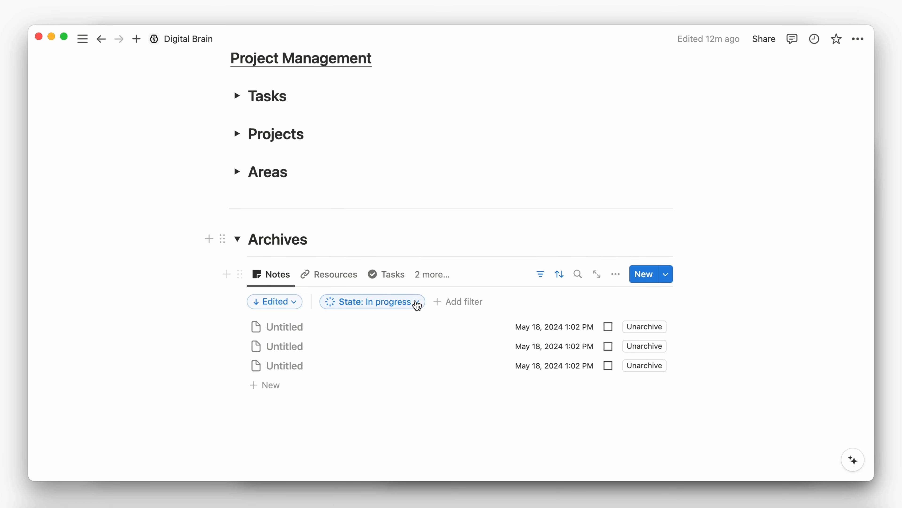
pyautogui.click(415, 303)
pyautogui.click(328, 409)
pyautogui.click(358, 376)
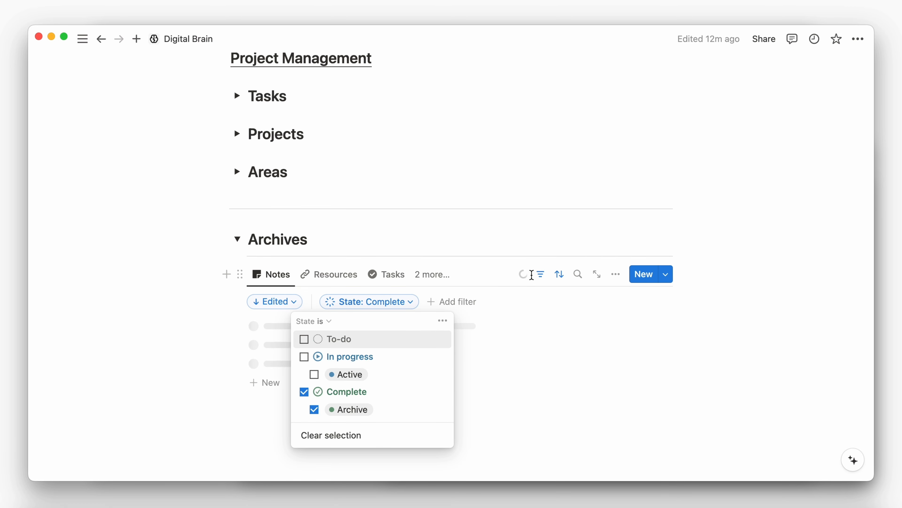
pyautogui.click(541, 275)
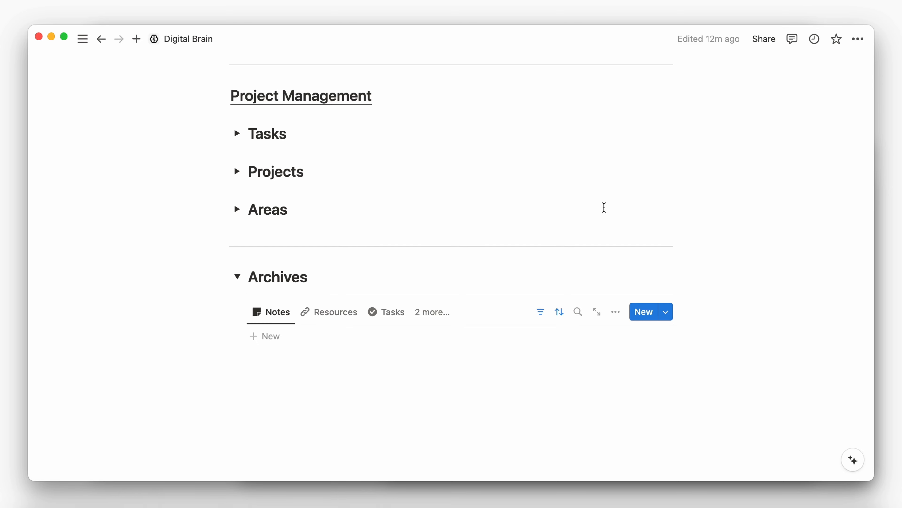
# Step: Collapse the Archives section and insert a divider directly below the Digital Brain title
pyautogui.click(237, 276)
pyautogui.scroll(10, 299, 305)
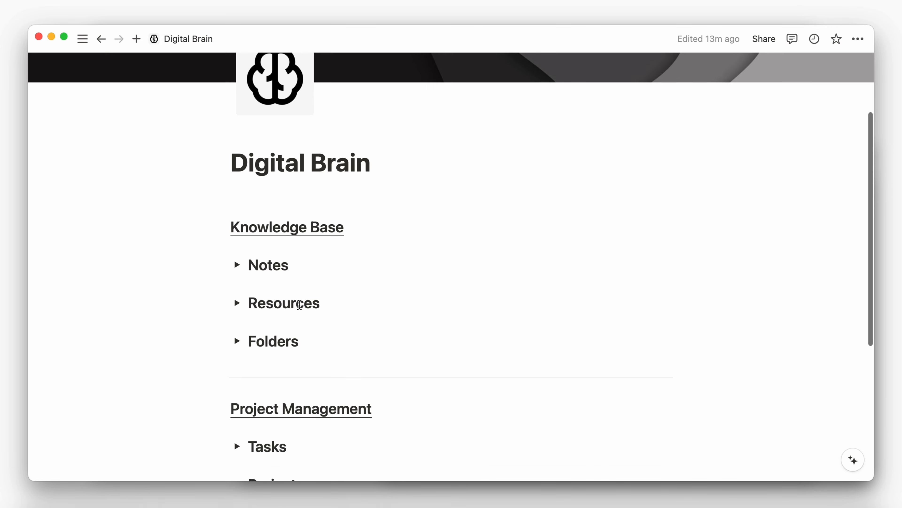
pyautogui.click(259, 213)
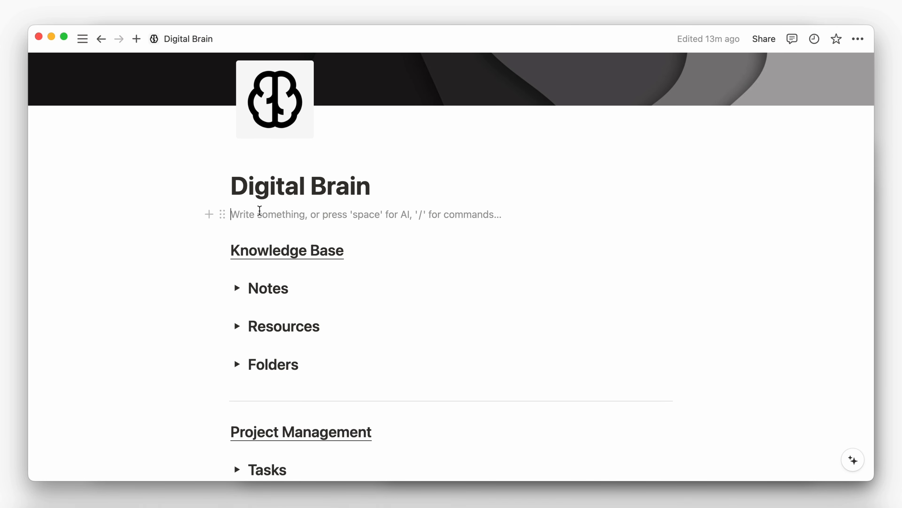
pyautogui.write('/div')
pyautogui.press('Return')
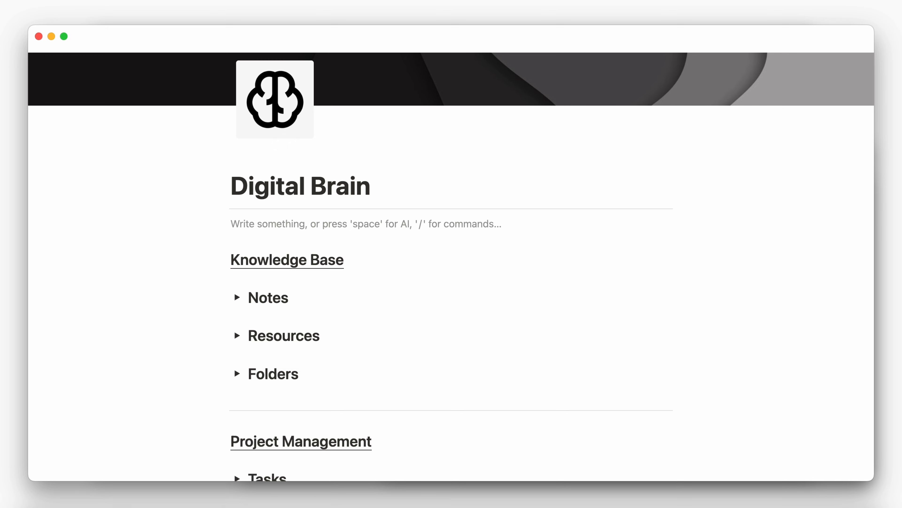
# Step: Insert a two-column layout below the divider under the page title
pyautogui.write('/')
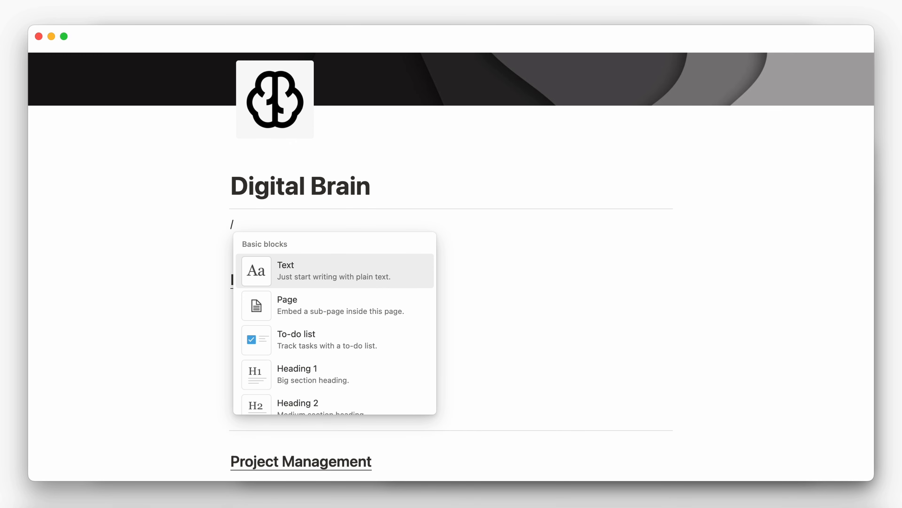
pyautogui.write('co')
pyautogui.press('BackSpace')
pyautogui.press('BackSpace')
pyautogui.press('BackSpace')
# Step: Add a Heading 2 reading "Shortcuts" in the first column
pyautogui.write('/he')
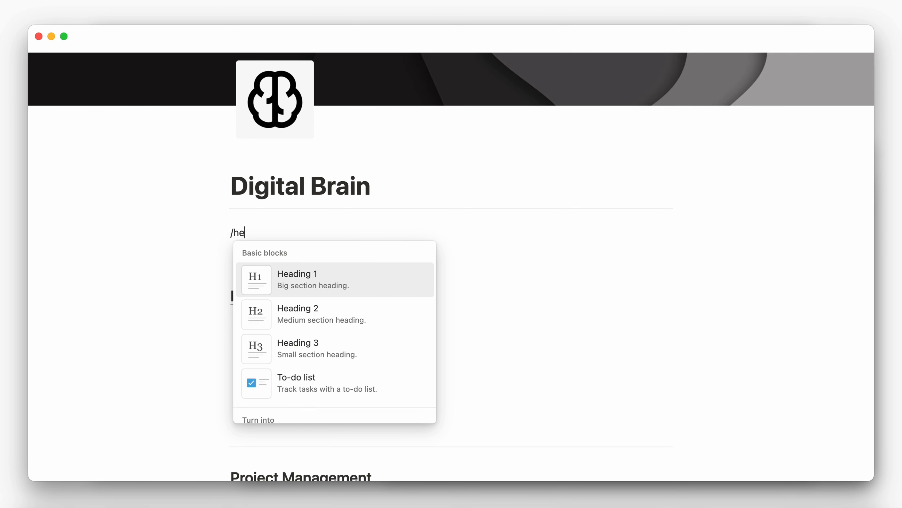
pyautogui.write('ad')
pyautogui.press('Down')
pyautogui.press('Return')
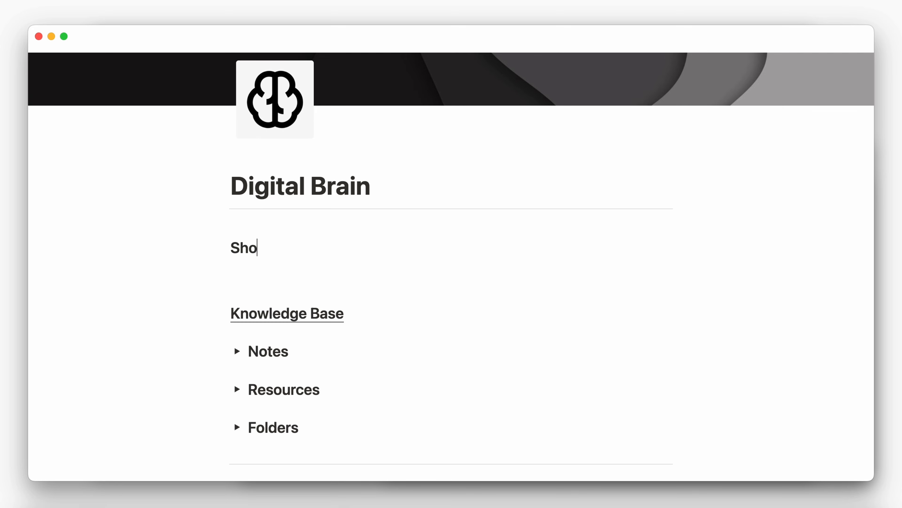
pyautogui.press('Return')
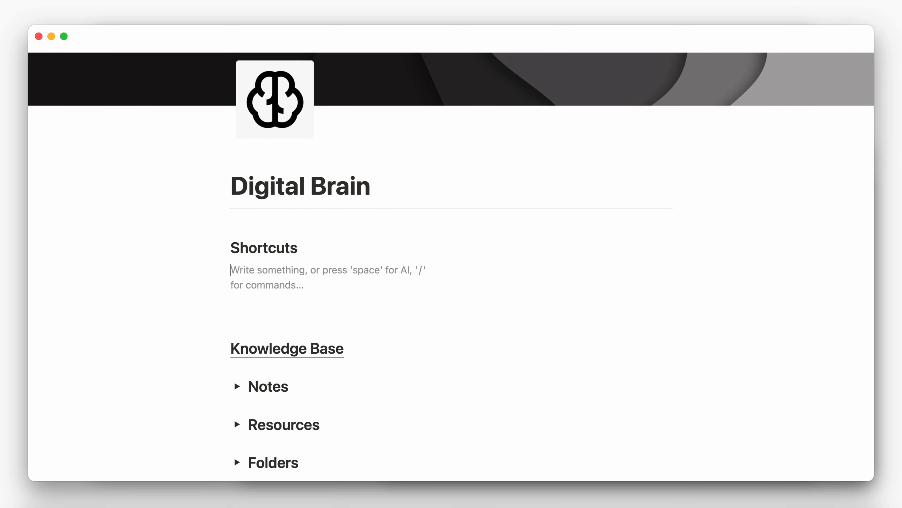
# Step: Insert a divider and a new button block below the Shortcuts heading
pyautogui.write('/di')
pyautogui.press('Return')
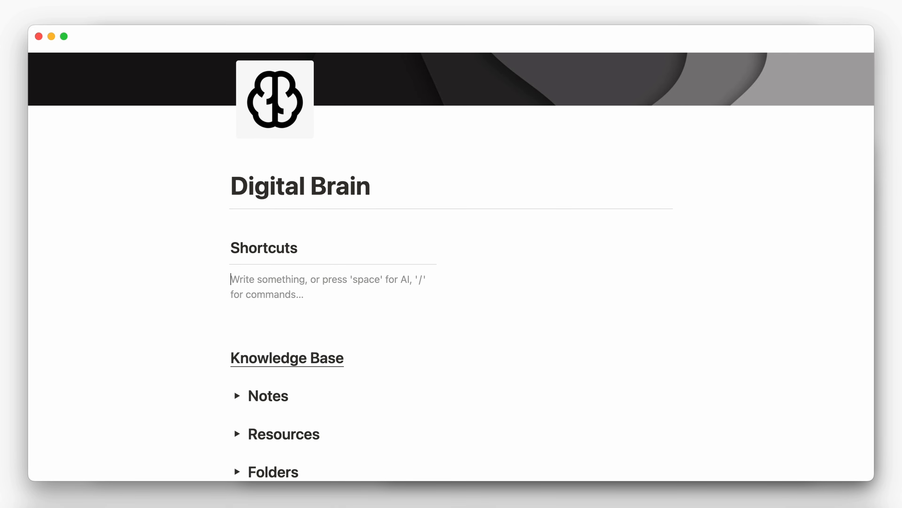
pyautogui.write('/butt')
pyautogui.press('Return')
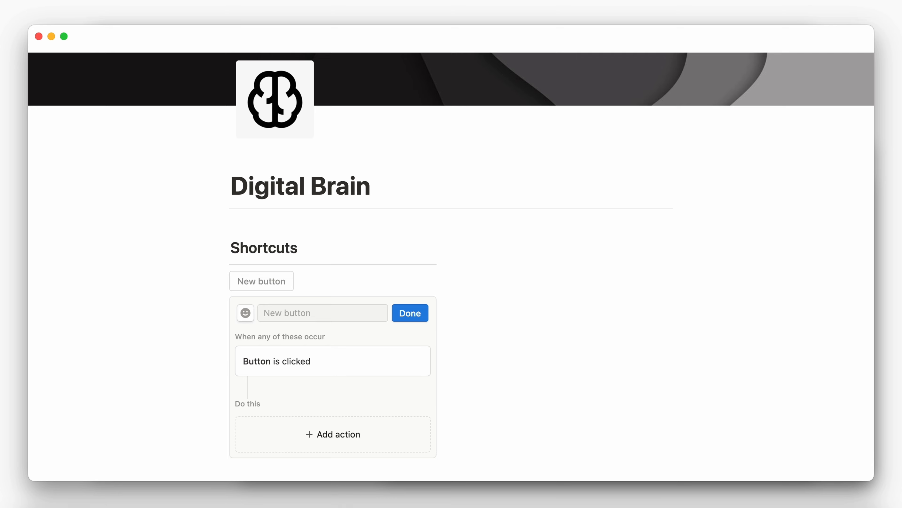
# Step: Name the new button under Shortcuts "New Note" and give it the sticky note icon
pyautogui.click(283, 315)
pyautogui.write('New Note')
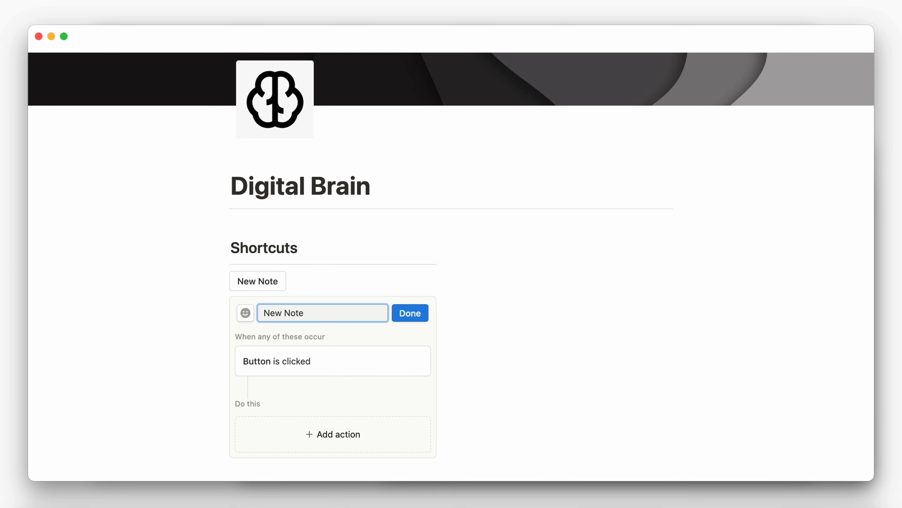
pyautogui.click(246, 312)
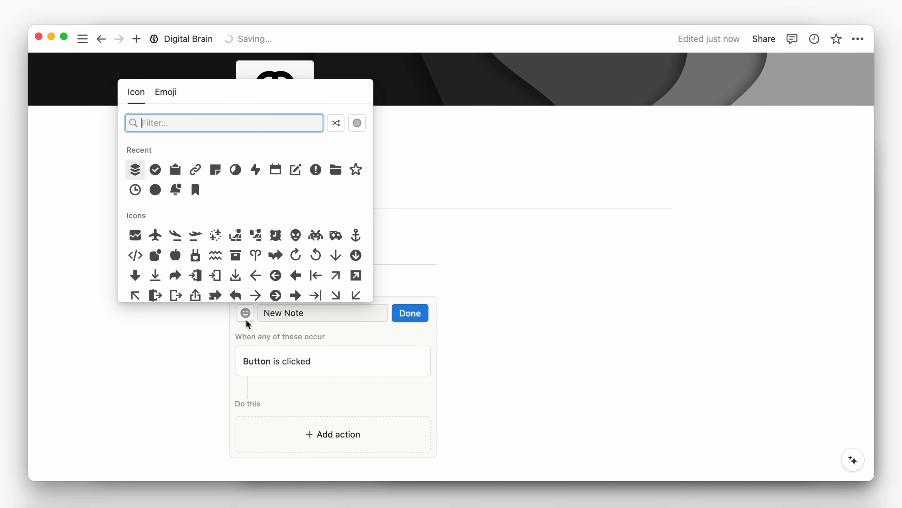
pyautogui.click(216, 174)
# Step: Add an action to the New Note button that adds a page named "New Note" to the Notes database
pyautogui.scroll(-3, 258, 328)
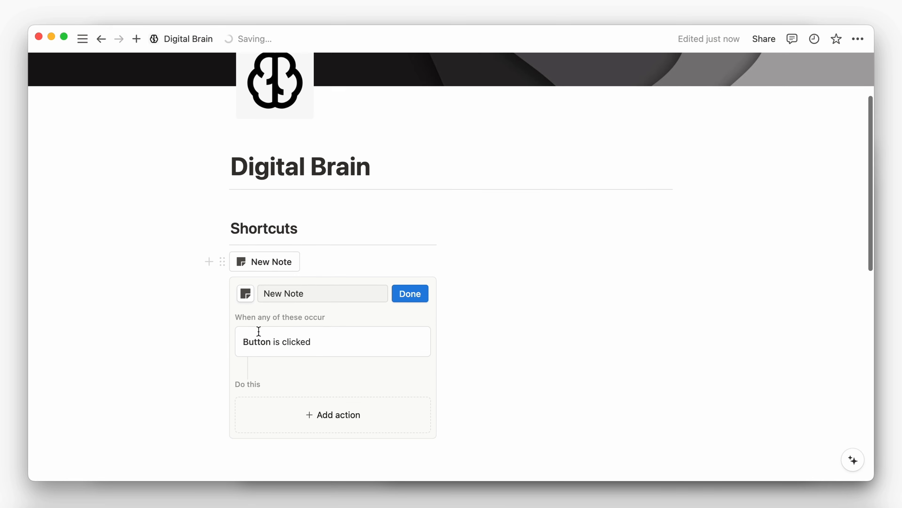
pyautogui.click(280, 376)
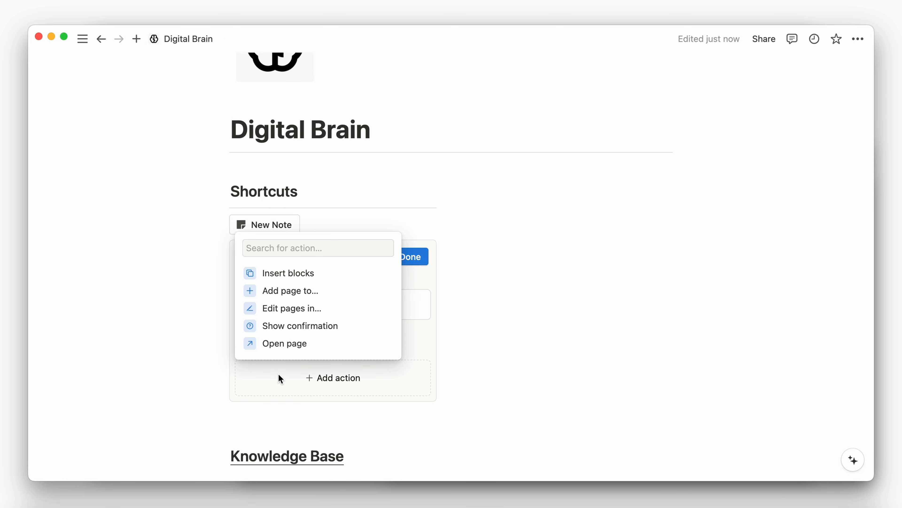
pyautogui.click(310, 293)
pyautogui.click(315, 376)
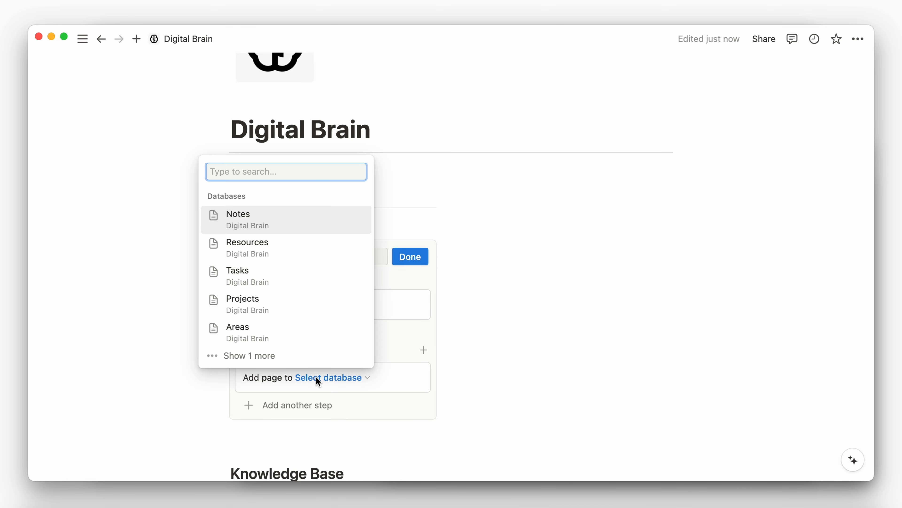
pyautogui.click(325, 225)
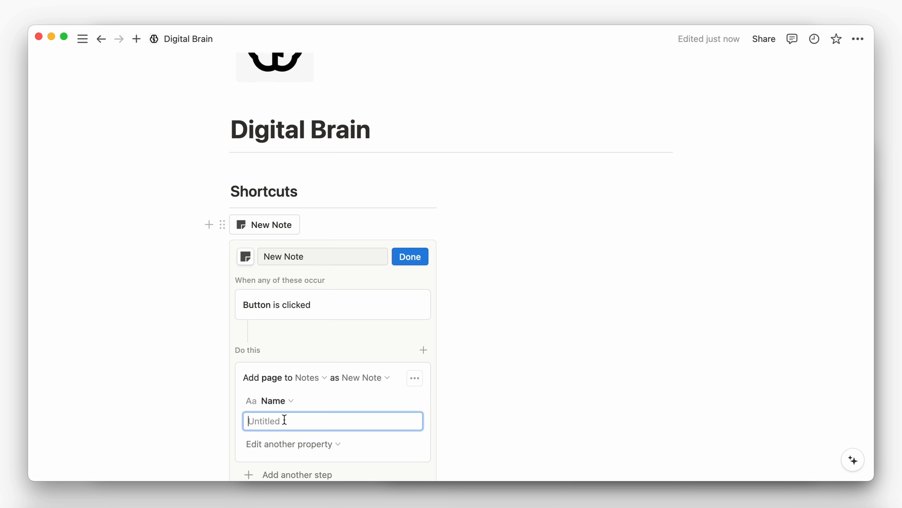
pyautogui.write('New Note')
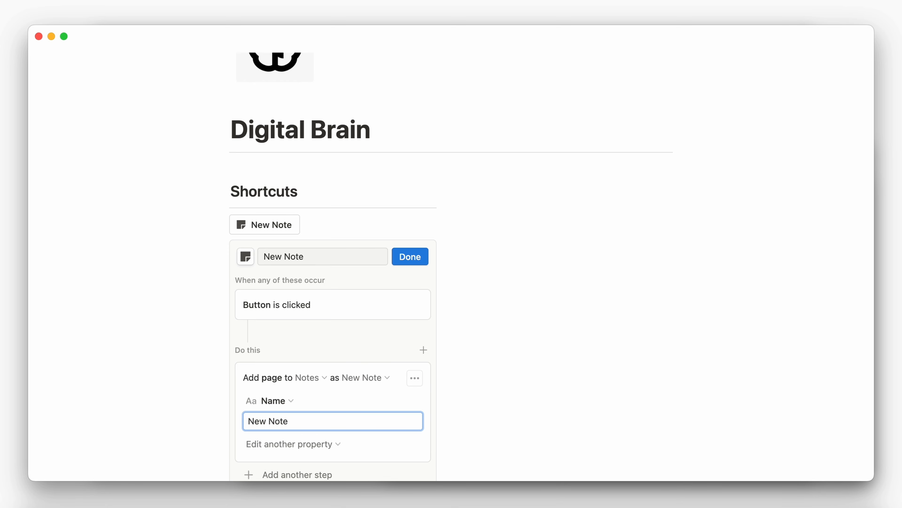
# Step: Add a step that opens the newly added page in Center peek and finish the New Note button
pyautogui.scroll(-3, 451, 266)
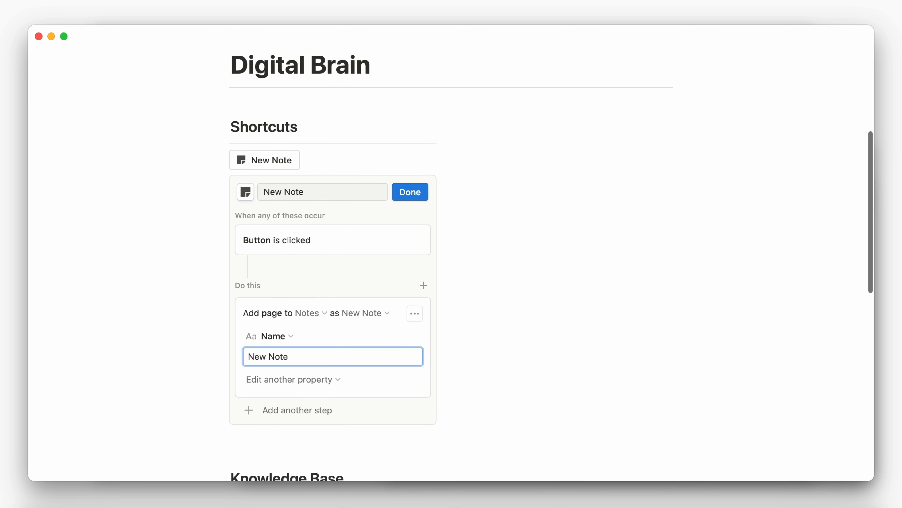
pyautogui.click(290, 410)
pyautogui.click(300, 385)
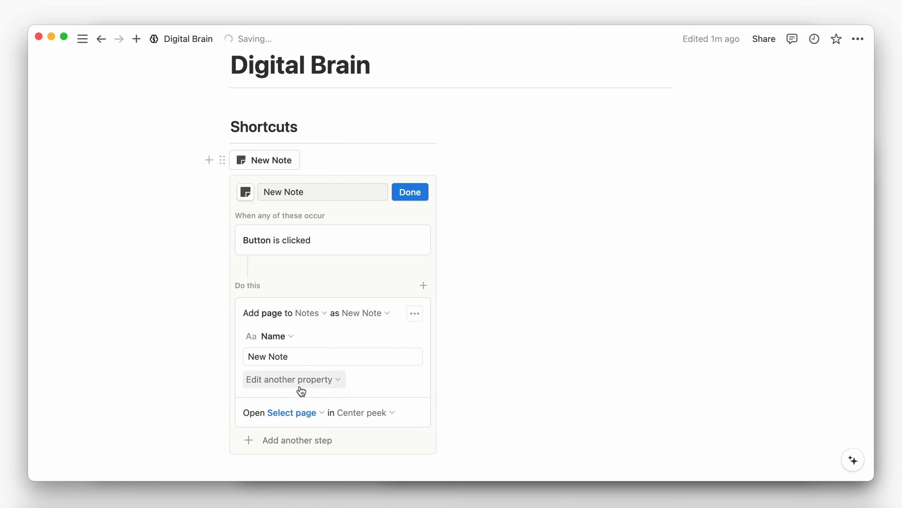
pyautogui.click(299, 412)
pyautogui.click(277, 217)
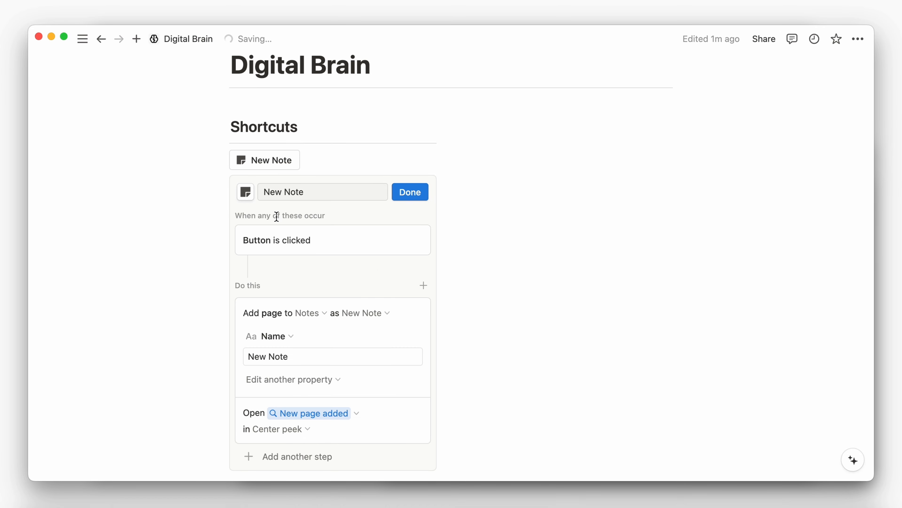
pyautogui.click(398, 198)
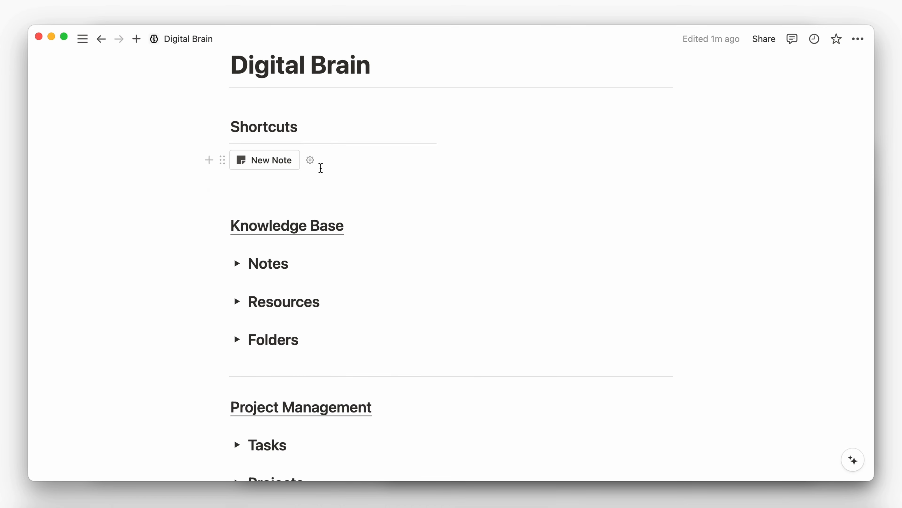
# Step: Insert a button named "New Resource" with the link icon below the New Note button
pyautogui.click(209, 160)
pyautogui.write('butt')
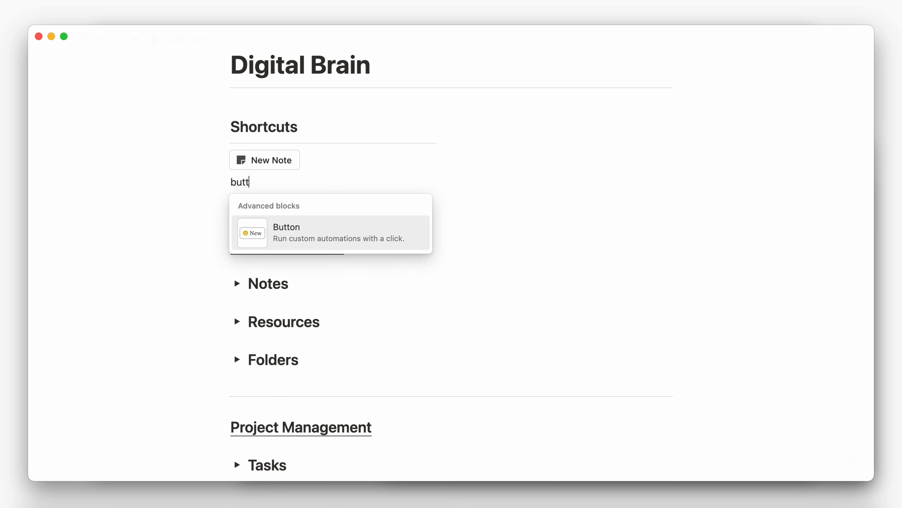
pyautogui.click(265, 226)
pyautogui.write('New Resource')
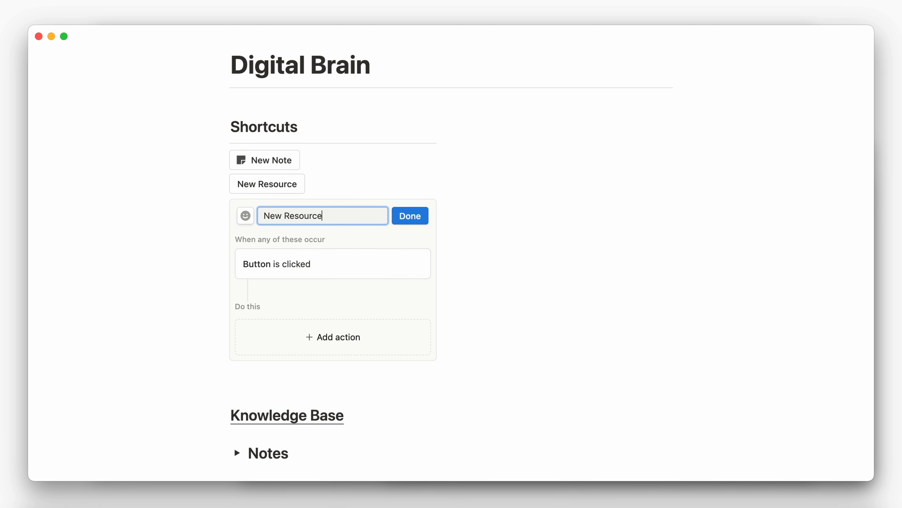
pyautogui.click(245, 216)
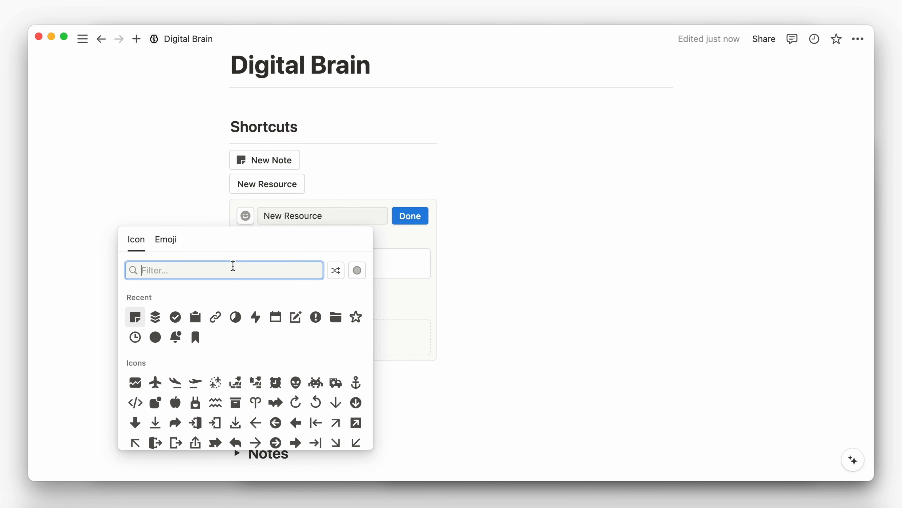
pyautogui.moveTo(218, 319)
pyautogui.click(174, 336)
# Step: Add an action to the New Resource button that adds a page named "New Resource" to the Resources database
pyautogui.click(295, 337)
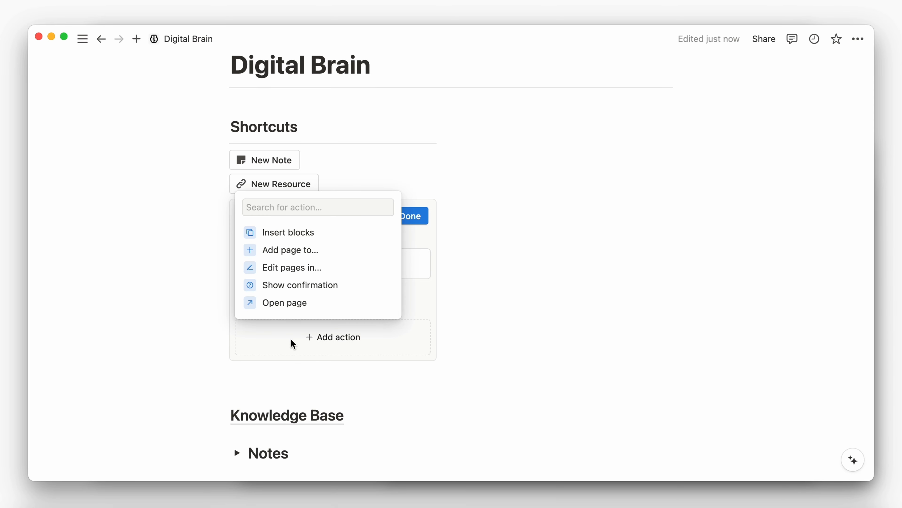
pyautogui.click(288, 251)
pyautogui.click(317, 337)
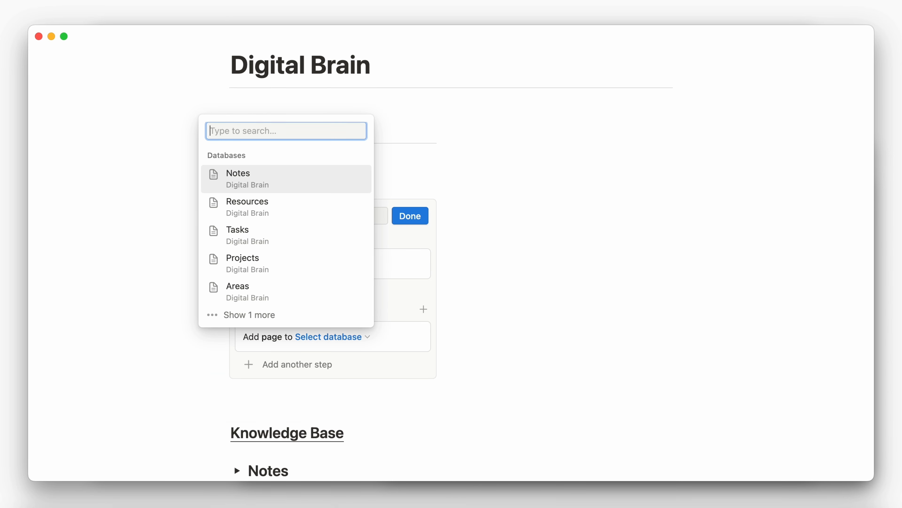
pyautogui.click(312, 210)
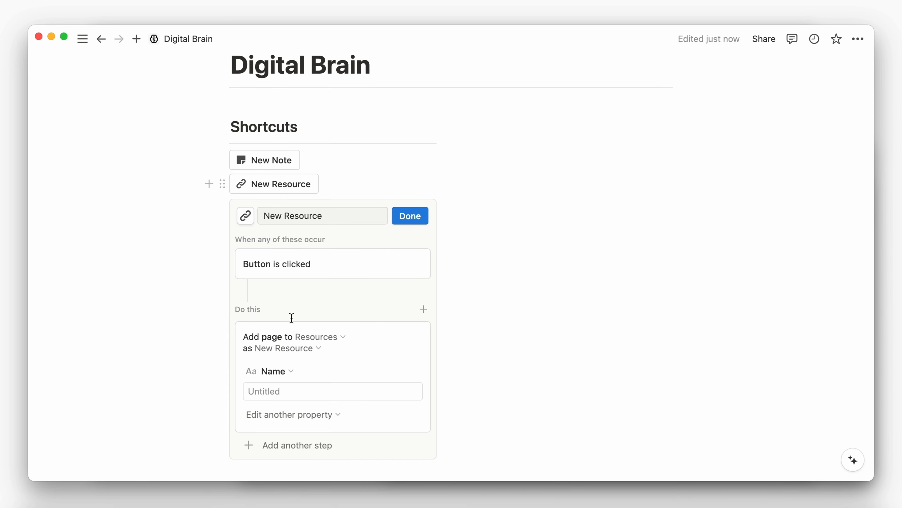
pyautogui.write('New Resource')
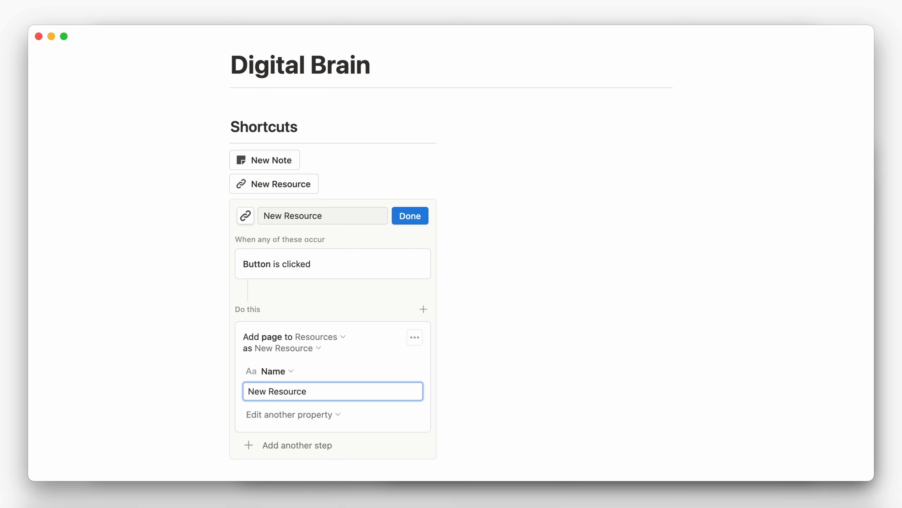
# Step: Add a step that opens the newly added page in Center peek and finish the New Resource button
pyautogui.click(275, 443)
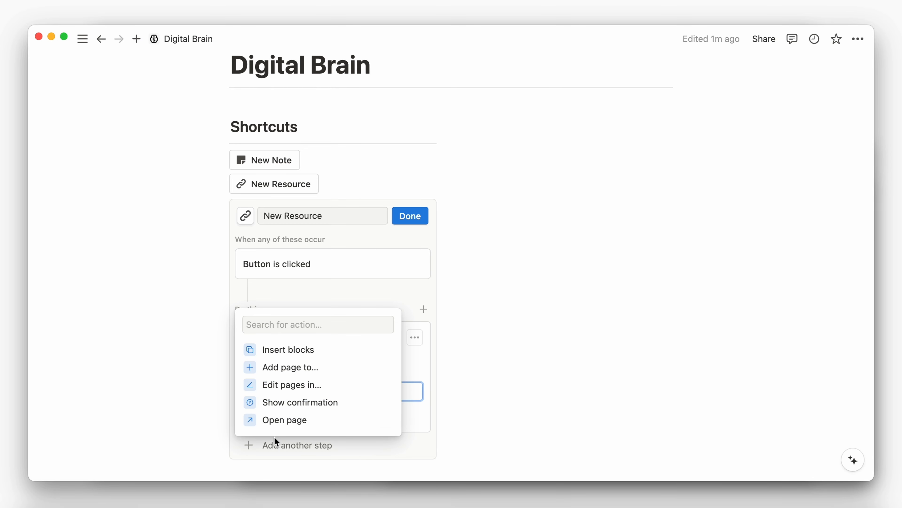
pyautogui.click(286, 420)
pyautogui.click(288, 449)
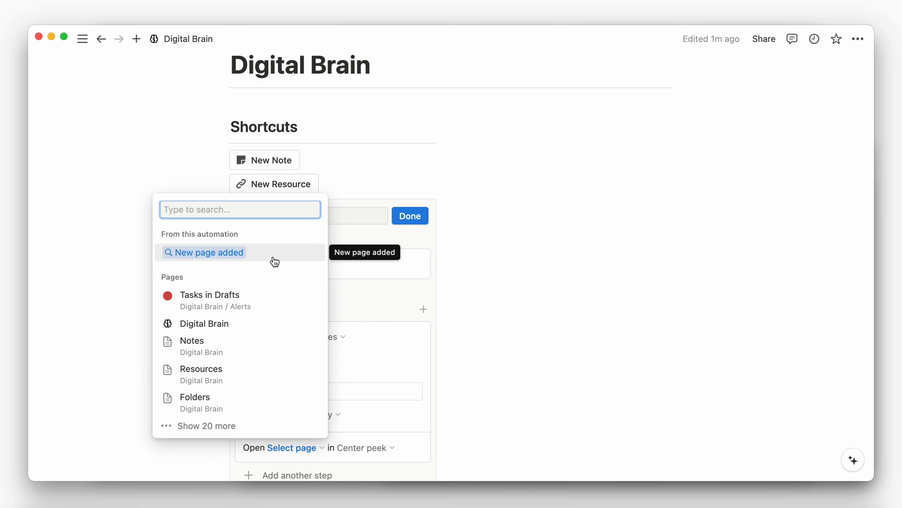
pyautogui.click(273, 255)
pyautogui.click(410, 215)
# Step: Insert a button named "New Task" with the round checkmark icon below the New Resource button
pyautogui.click(208, 207)
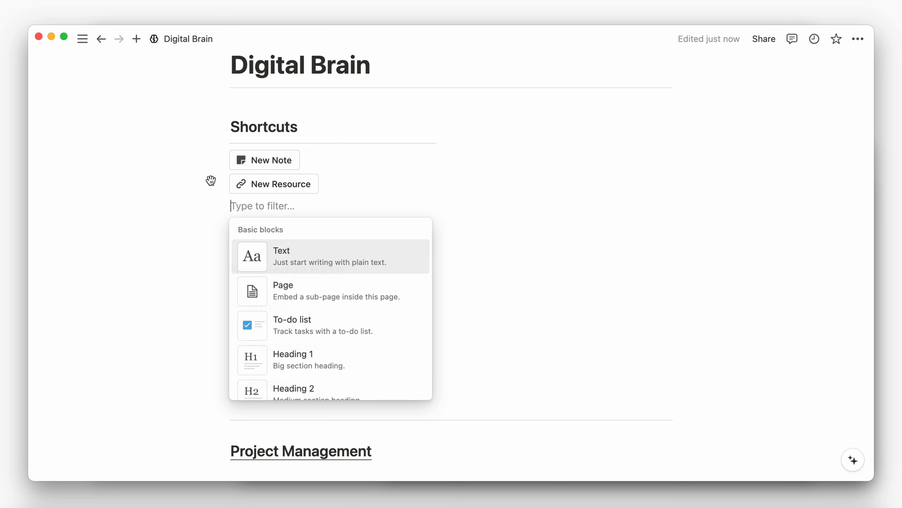
pyautogui.write('butt')
pyautogui.click(284, 249)
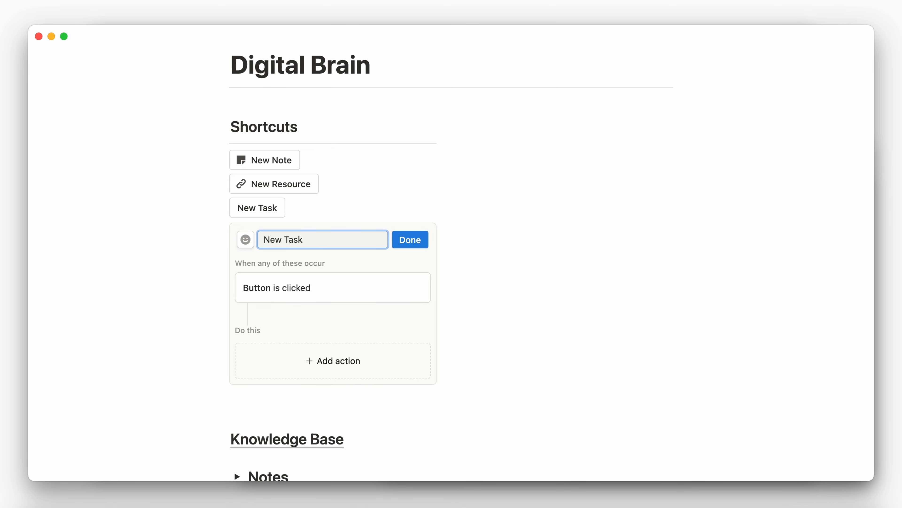
pyautogui.click(246, 239)
pyautogui.click(196, 340)
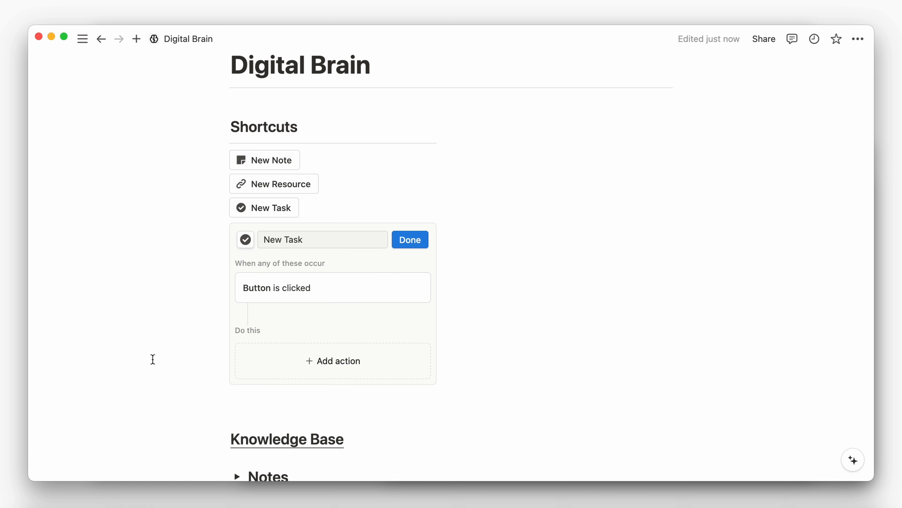
# Step: Add an action to the New Task button that adds a page named "New Task" to the Tasks database
pyautogui.click(271, 366)
pyautogui.click(306, 274)
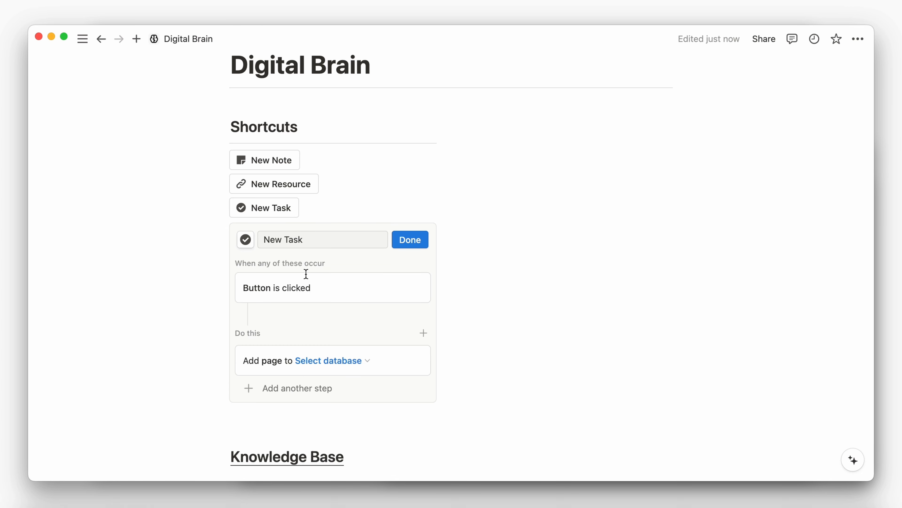
pyautogui.click(312, 359)
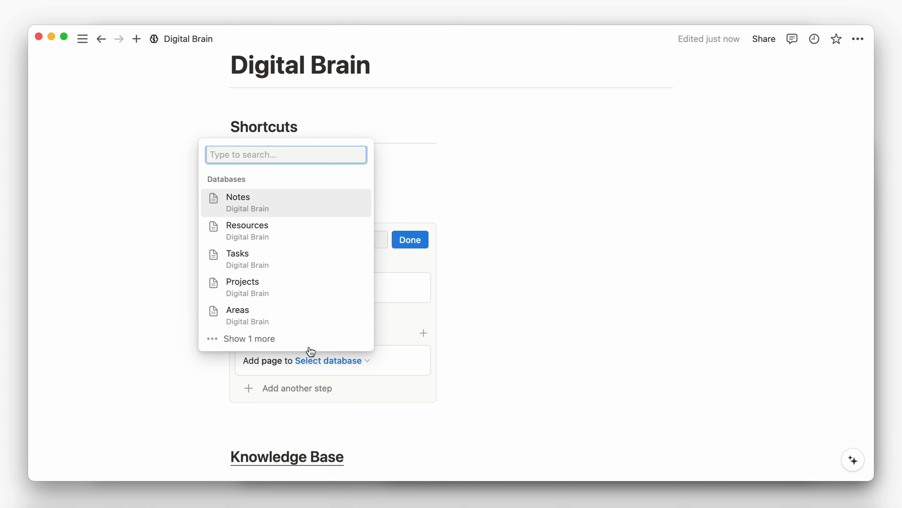
pyautogui.click(292, 271)
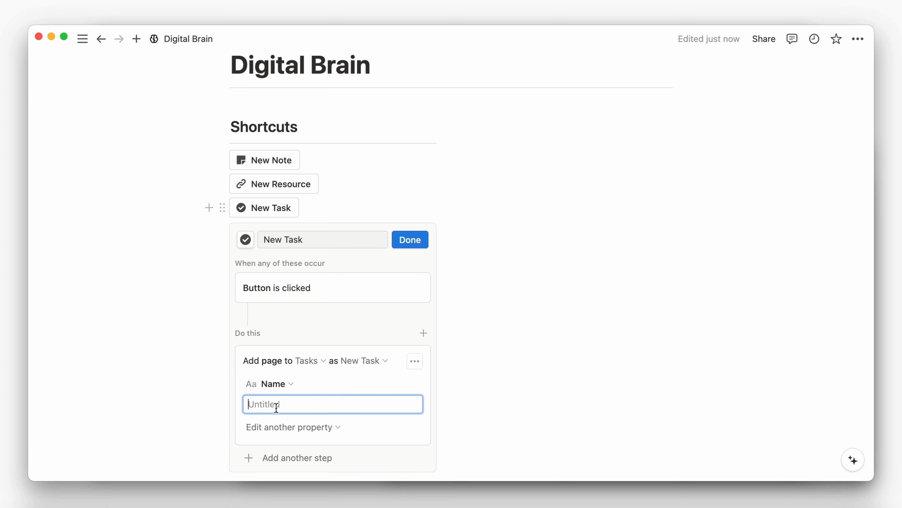
pyautogui.write('New Task')
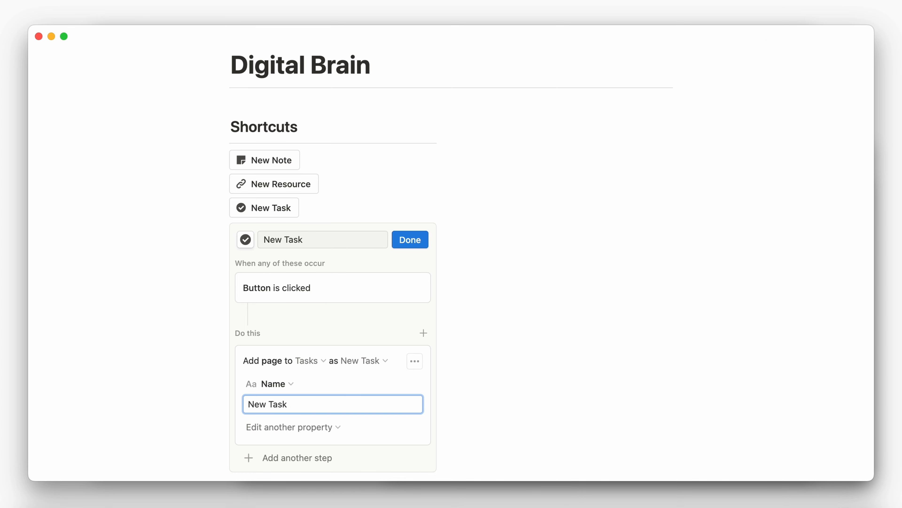
# Step: Add a step that opens the newly added page in Center peek and finish the New Task button
pyautogui.click(268, 457)
pyautogui.click(281, 430)
pyautogui.click(284, 458)
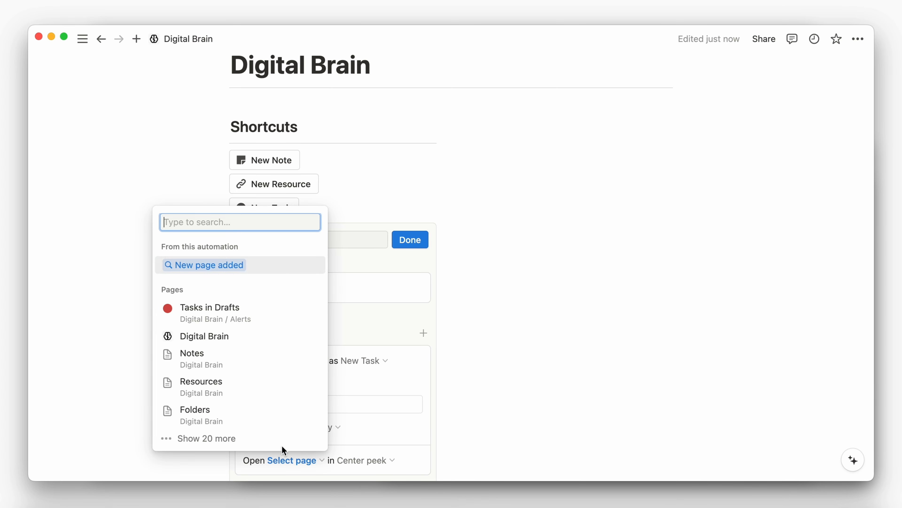
pyautogui.click(288, 265)
pyautogui.click(408, 237)
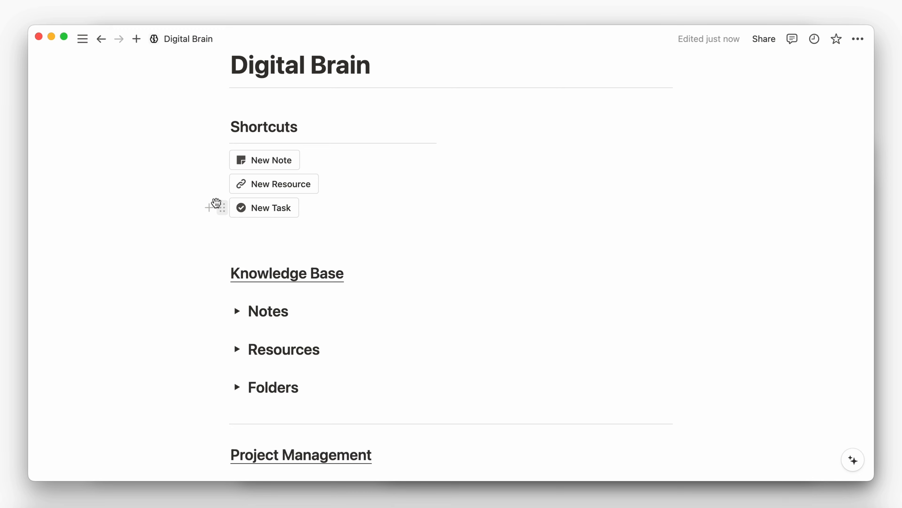
# Step: Insert a button named "New Project" with the clipboard icon below the New Task button
pyautogui.click(208, 208)
pyautogui.write('but')
pyautogui.click(270, 275)
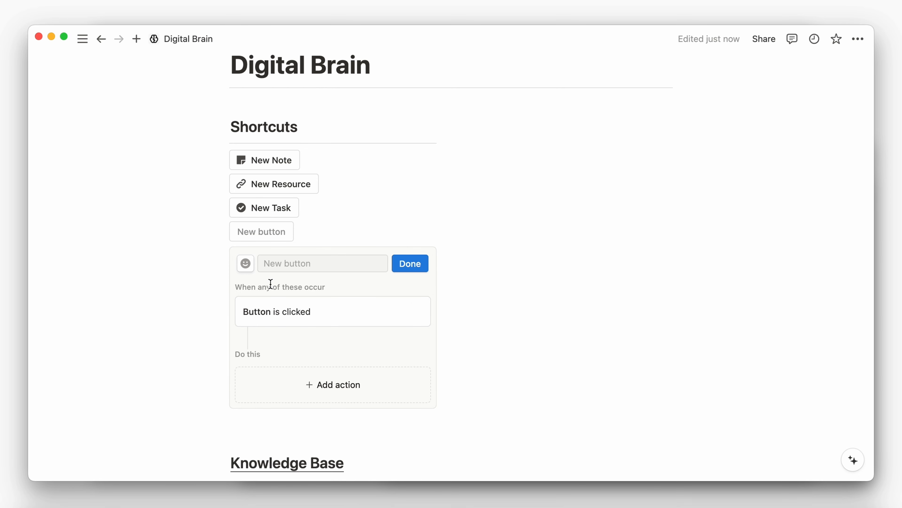
pyautogui.click(282, 263)
pyautogui.write('New Project')
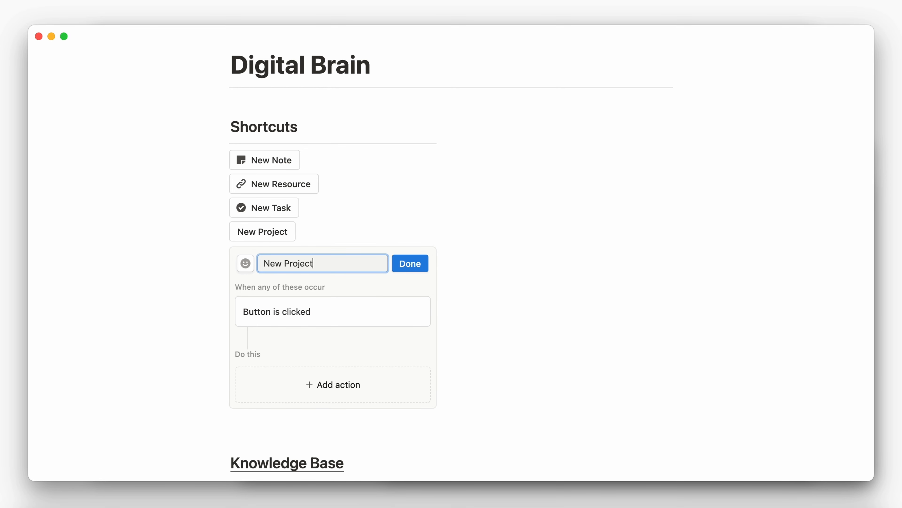
pyautogui.click(245, 263)
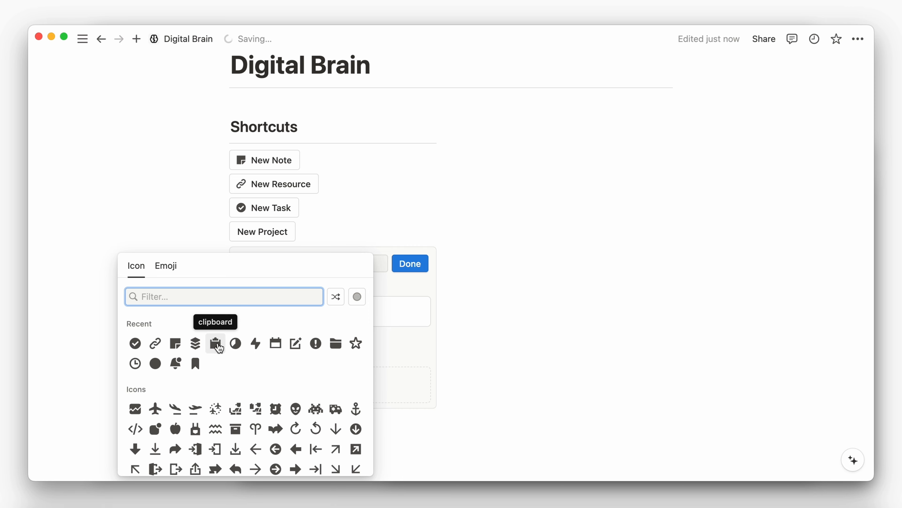
pyautogui.click(176, 366)
# Step: Add an action to the New Project button that adds a page named "New Project" to the Projects database
pyautogui.click(264, 381)
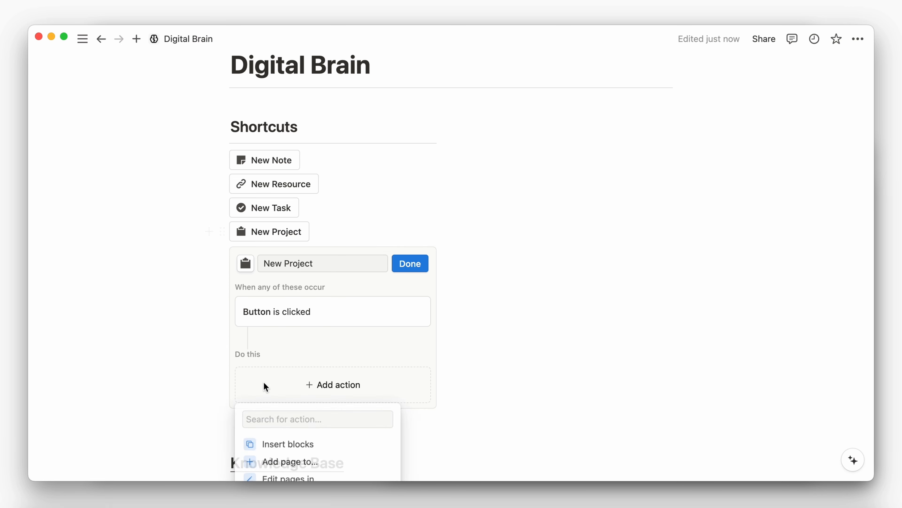
pyautogui.click(303, 297)
pyautogui.click(301, 380)
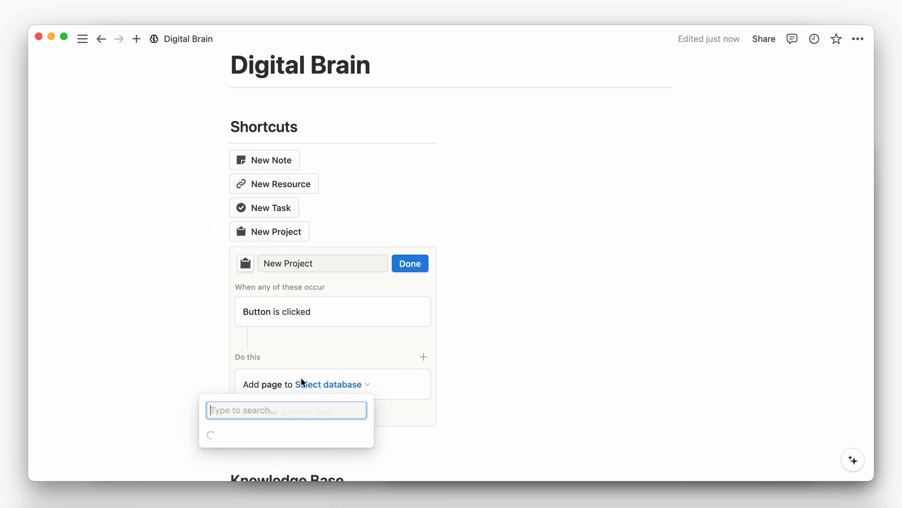
pyautogui.click(259, 307)
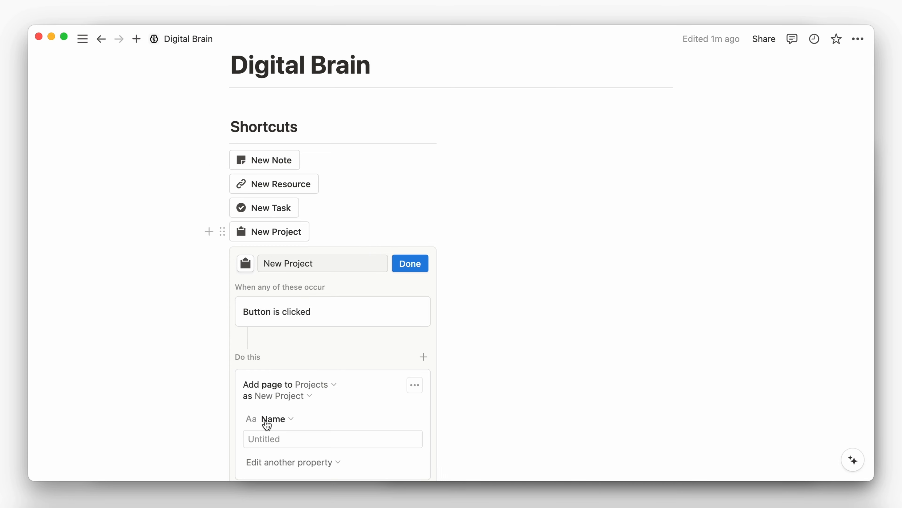
pyautogui.click(265, 439)
pyautogui.write('New Project')
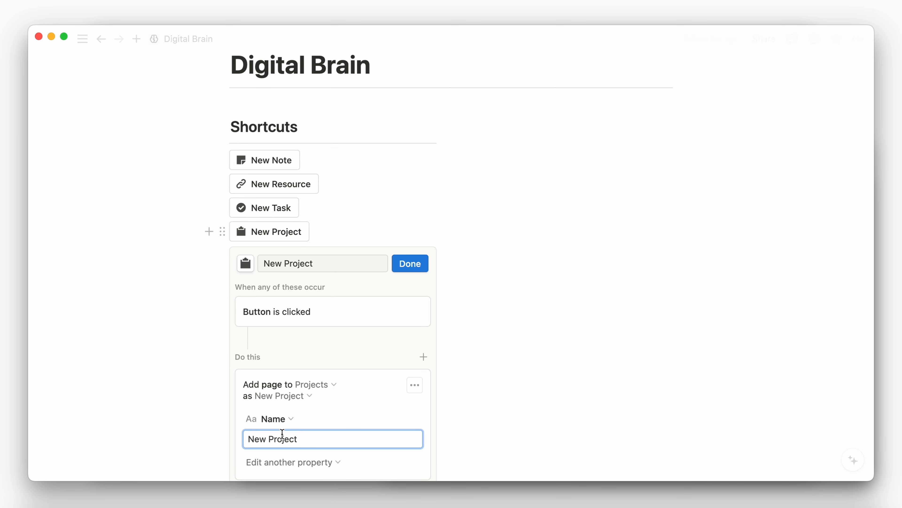
# Step: Add a step that opens the newly added page in Center peek and finish the New Project button
pyautogui.scroll(-2, 367, 418)
pyautogui.click(302, 425)
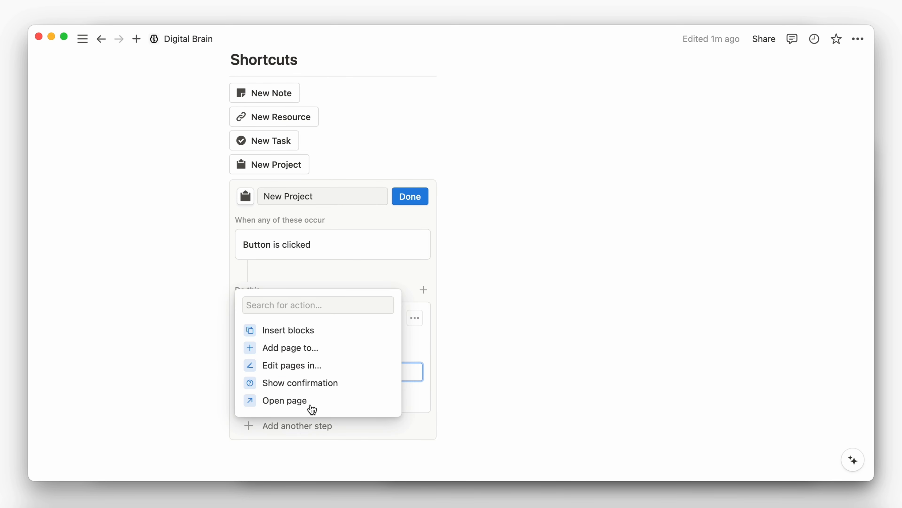
pyautogui.click(312, 409)
pyautogui.click(302, 427)
pyautogui.click(285, 233)
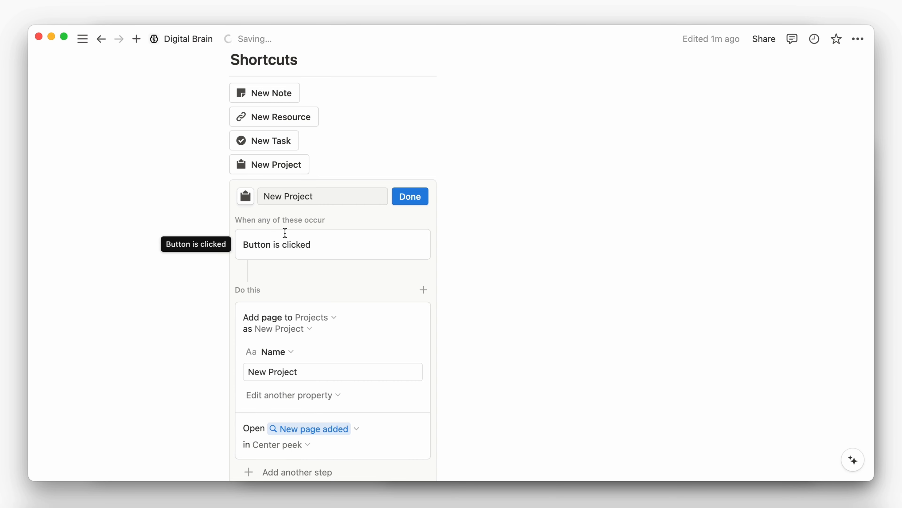
pyautogui.click(416, 201)
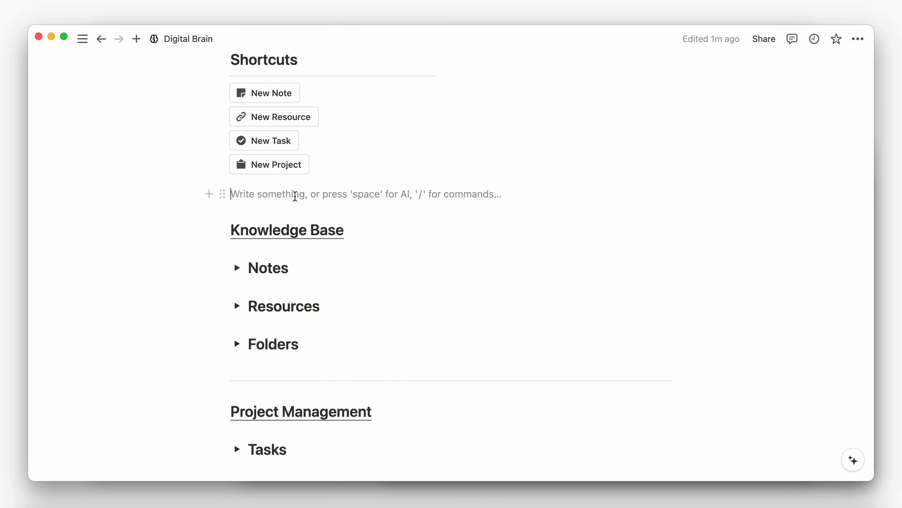
# Step: Insert a linked list view of the Tasks database below the shortcut buttons, based on its Drafts view
pyautogui.write('/d')
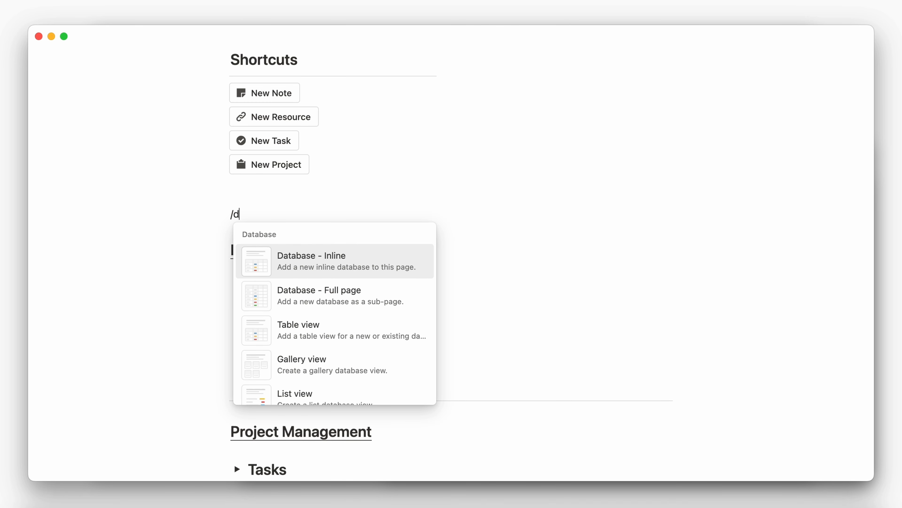
pyautogui.write('atabase view')
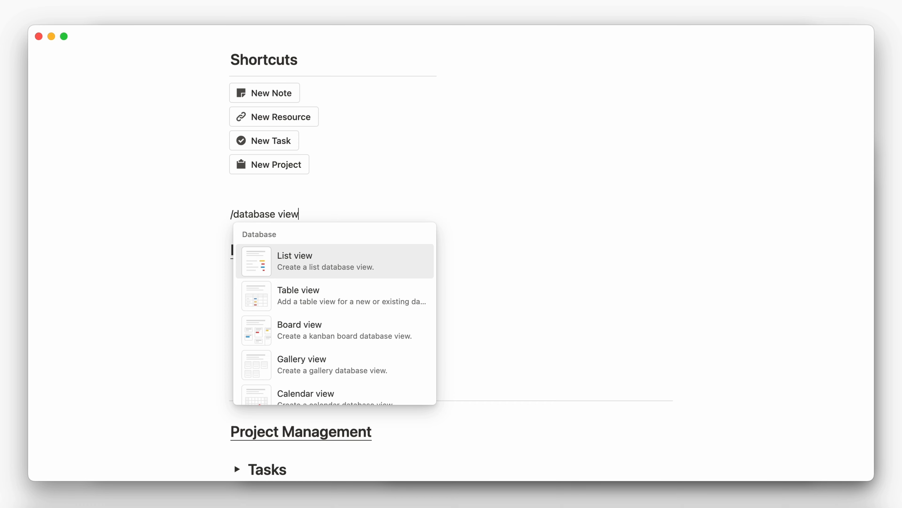
pyautogui.click(300, 263)
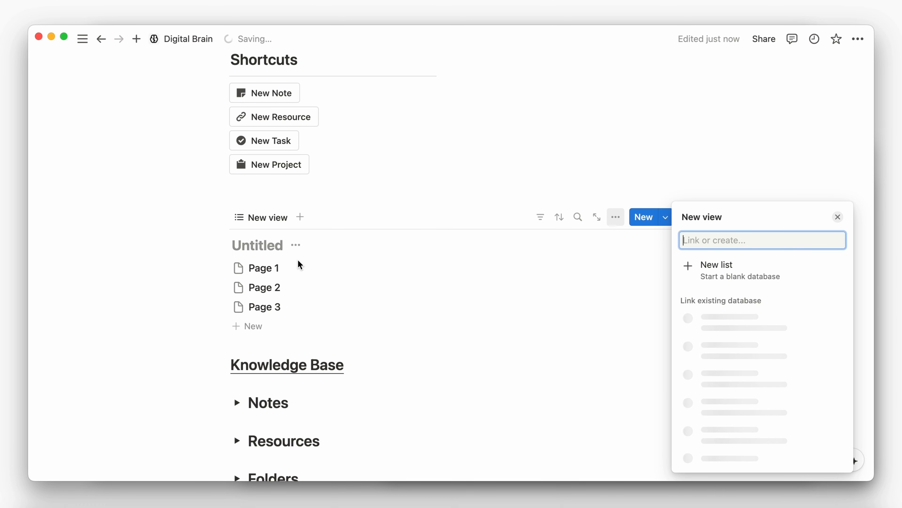
pyautogui.click(698, 375)
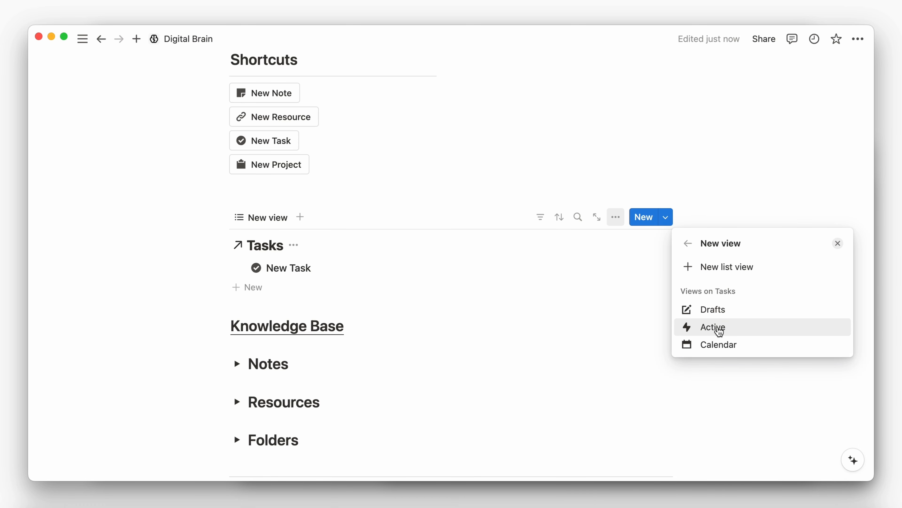
pyautogui.click(720, 327)
pyautogui.click(721, 309)
# Step: Rename the linked Tasks view "To-Do" and give it the round checkmark icon
pyautogui.write('To-Do')
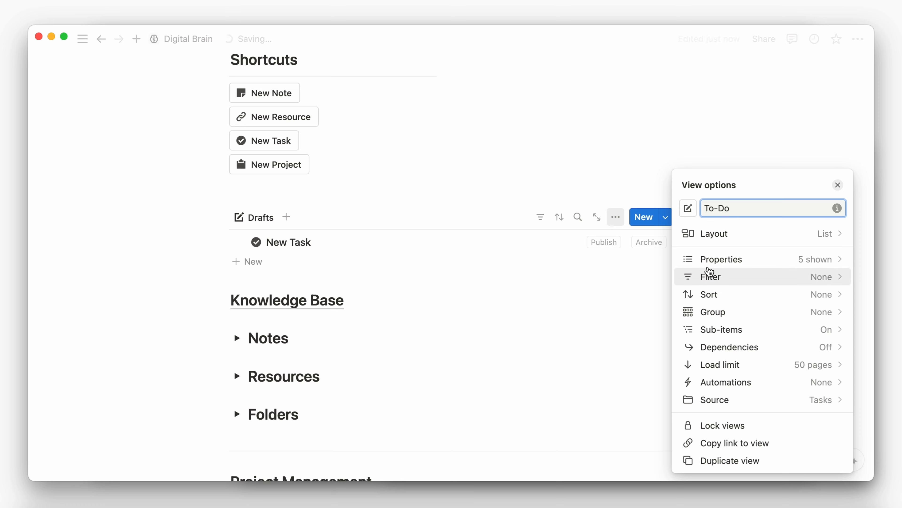
pyautogui.click(688, 209)
pyautogui.click(638, 306)
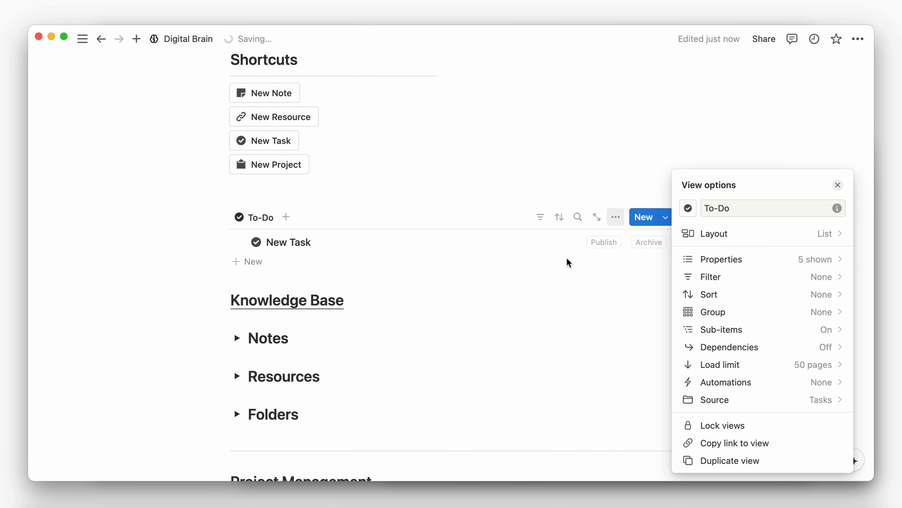
# Step: Filter the To-Do view by Due Date with the start date relative to today, this day
pyautogui.click(538, 223)
pyautogui.click(540, 222)
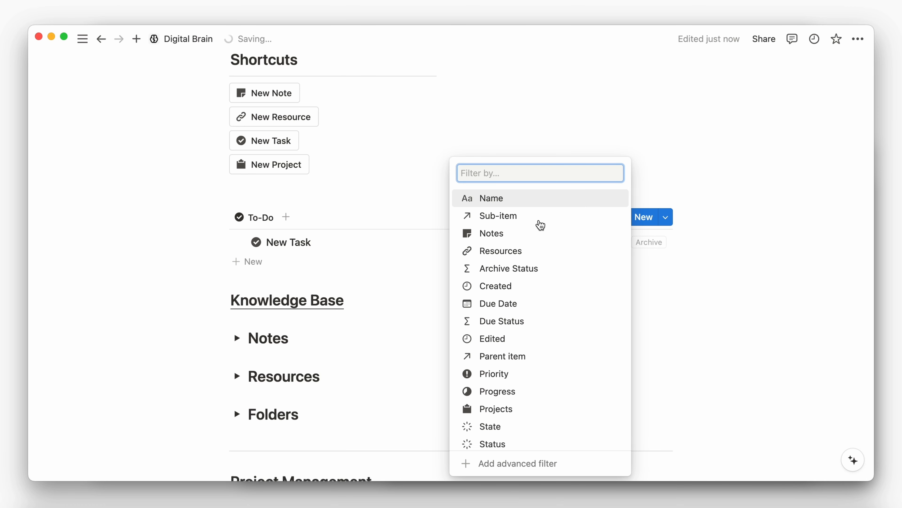
pyautogui.click(511, 303)
pyautogui.click(350, 287)
pyautogui.click(329, 305)
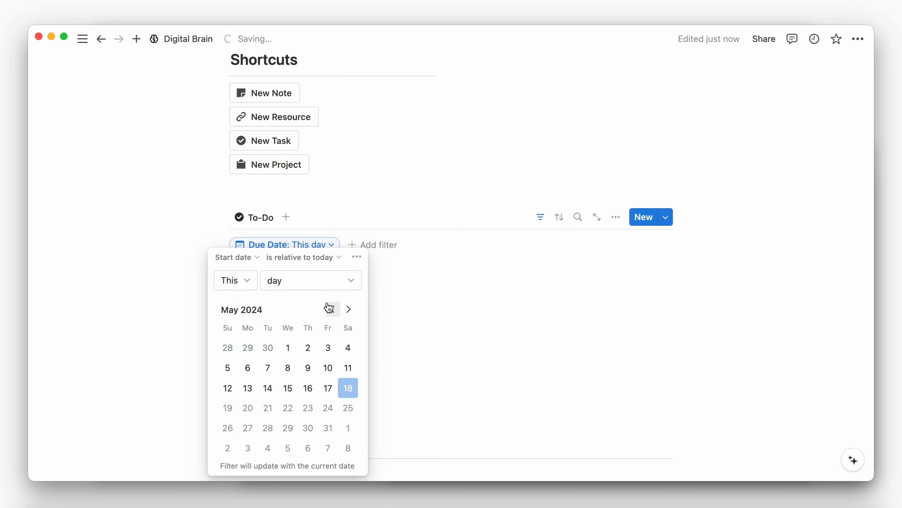
# Step: Convert the Due Date filter to an advanced filter and turn its rule into a filter group
pyautogui.click(358, 258)
pyautogui.click(387, 281)
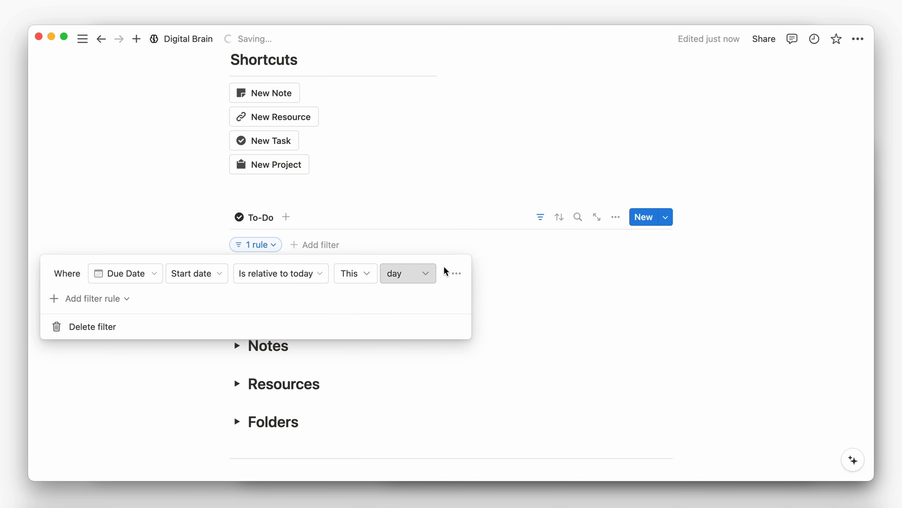
pyautogui.click(455, 273)
pyautogui.click(442, 331)
# Step: Add an And rule to the Due Date filter group requiring State to be Active
pyautogui.click(152, 308)
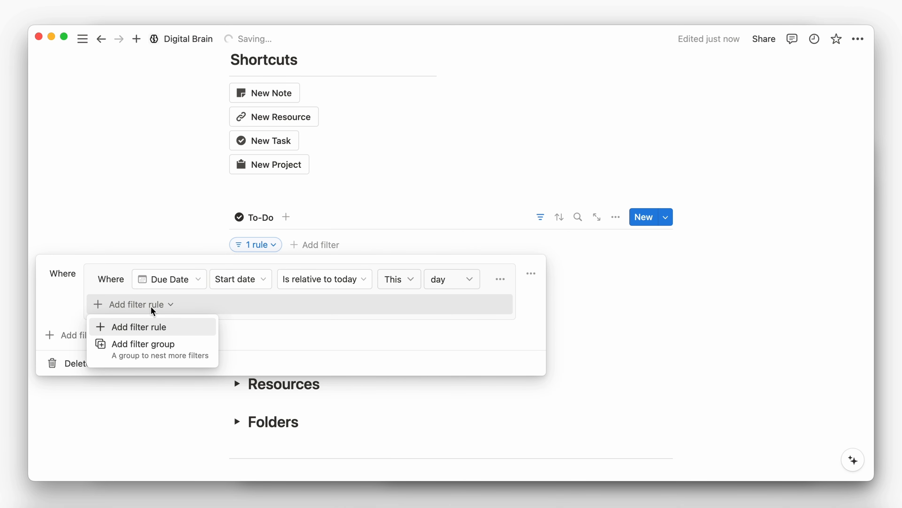
pyautogui.click(157, 325)
pyautogui.click(119, 305)
pyautogui.click(117, 333)
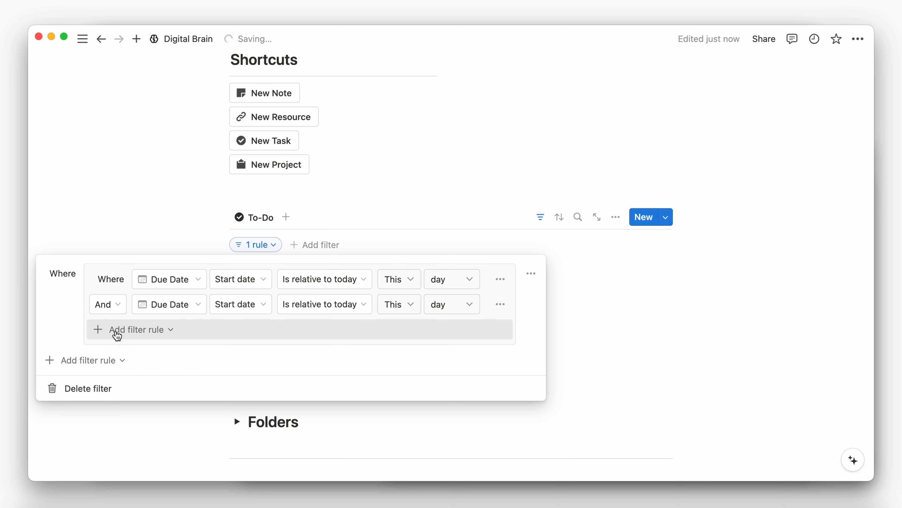
pyautogui.click(181, 305)
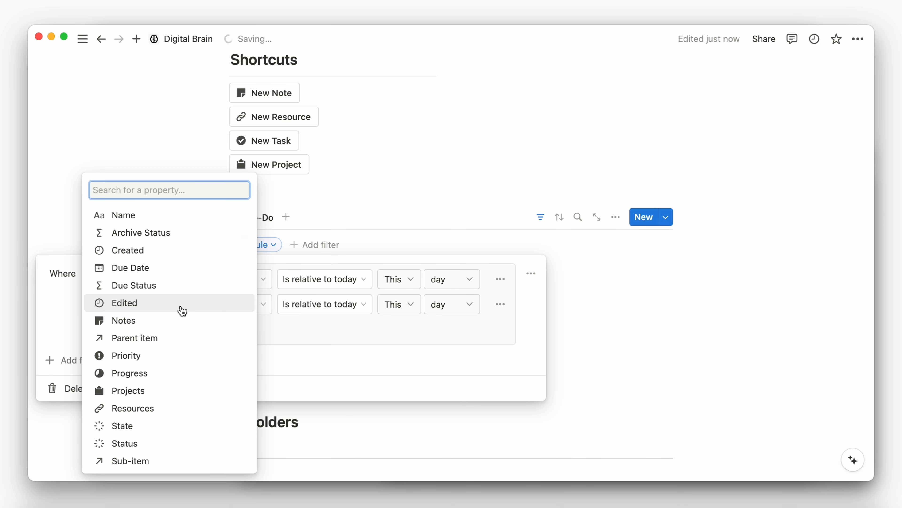
pyautogui.click(141, 426)
pyautogui.click(322, 310)
pyautogui.click(316, 379)
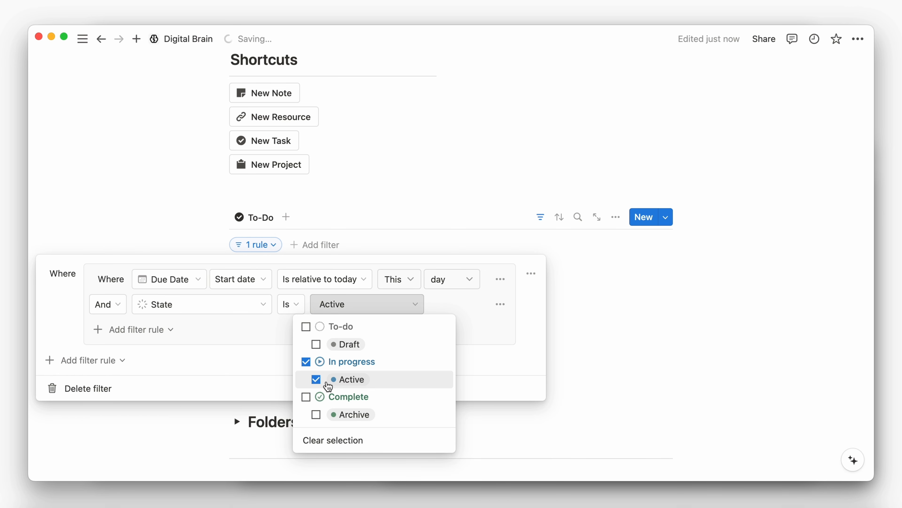
# Step: Add an Or rule outside the first filter group requiring the Due Date start date to be before Today
pyautogui.click(104, 362)
pyautogui.click(108, 362)
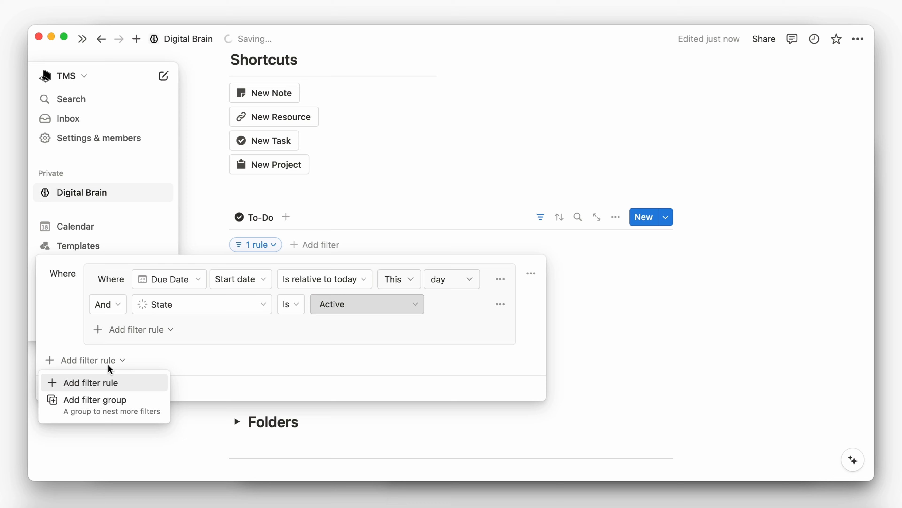
pyautogui.click(111, 384)
pyautogui.click(73, 362)
pyautogui.click(81, 414)
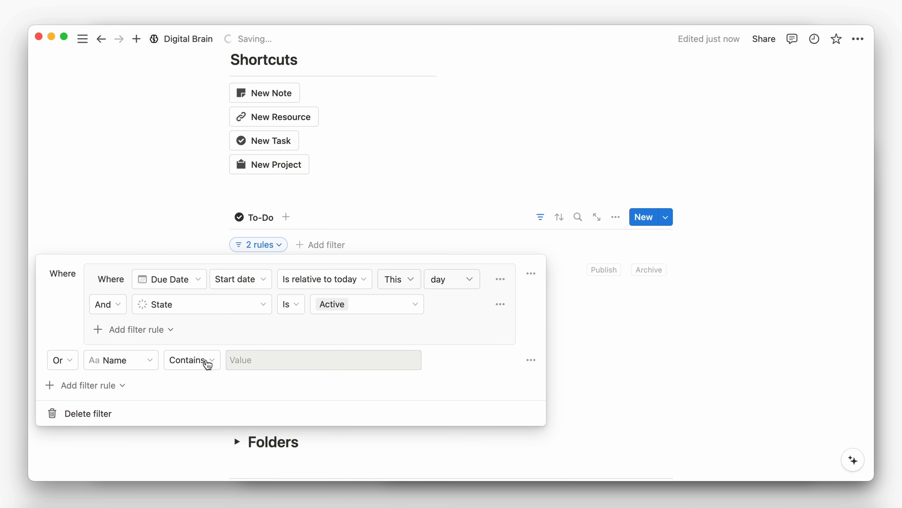
pyautogui.click(147, 361)
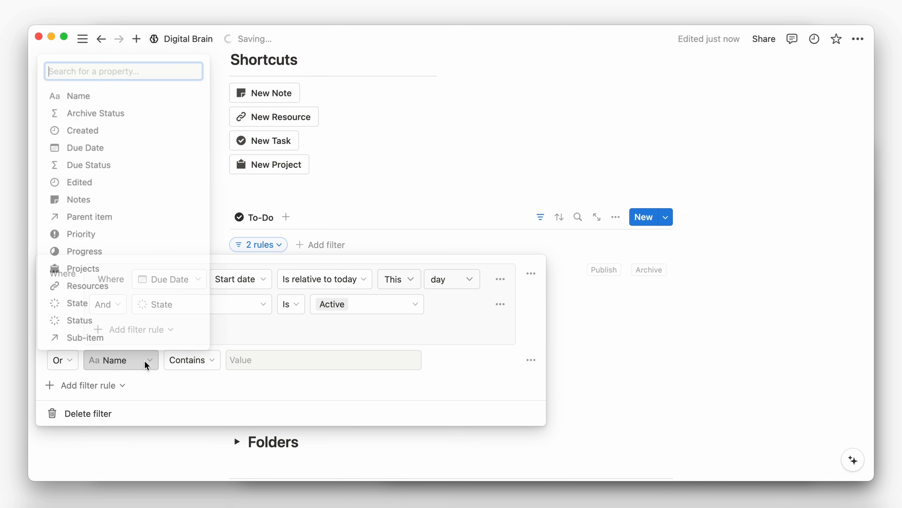
pyautogui.click(117, 146)
pyautogui.click(198, 363)
pyautogui.click(275, 360)
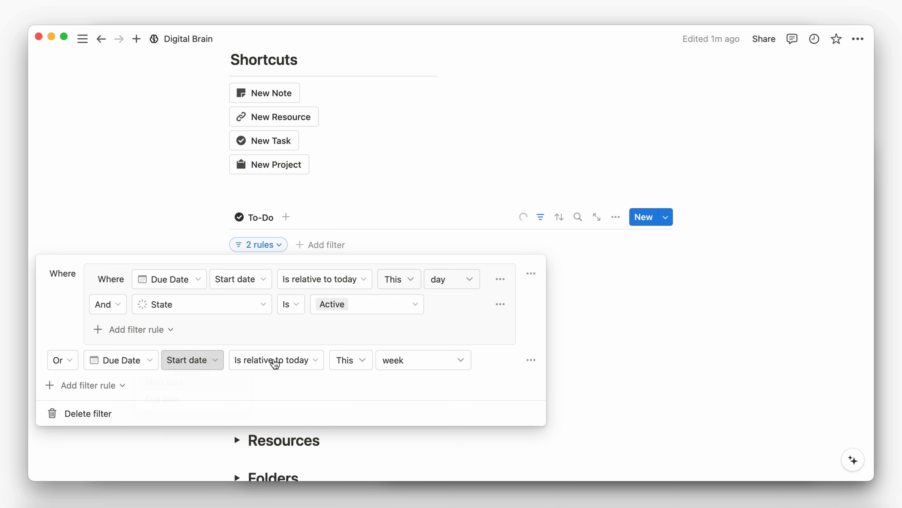
pyautogui.click(275, 359)
pyautogui.click(295, 216)
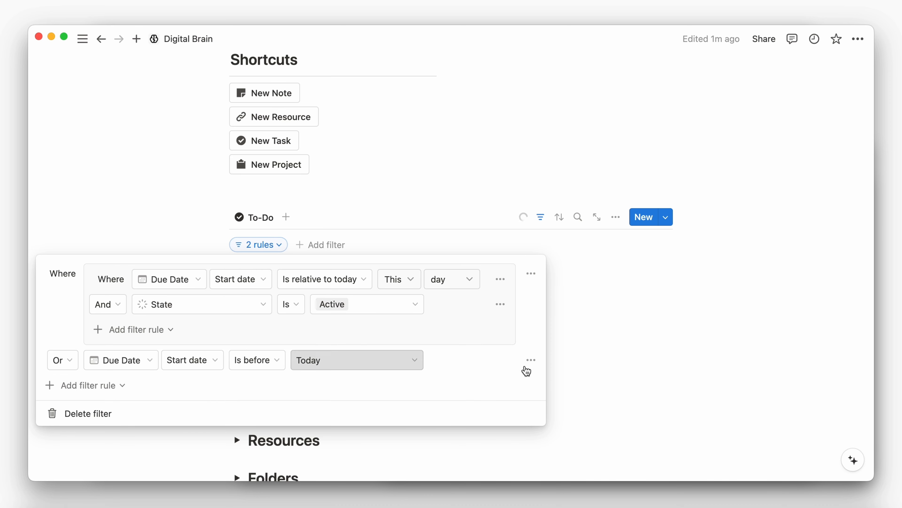
# Step: Turn the Or rule into a filter group and add an And rule requiring State to be Active
pyautogui.click(531, 360)
pyautogui.click(508, 416)
pyautogui.click(389, 393)
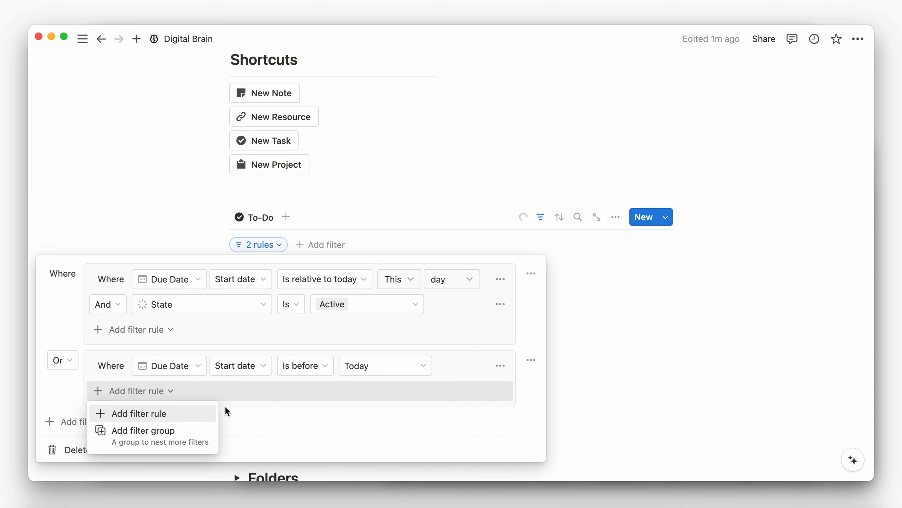
pyautogui.click(169, 410)
pyautogui.click(169, 381)
pyautogui.click(161, 321)
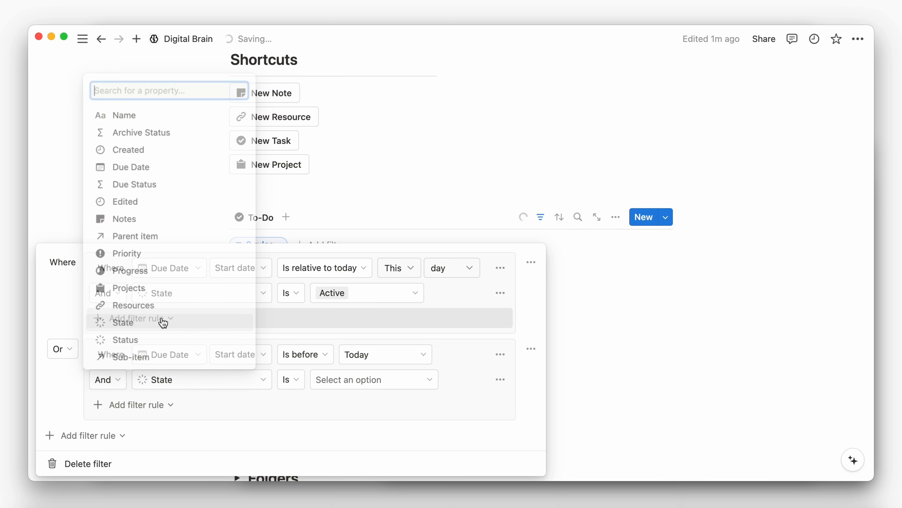
pyautogui.click(347, 380)
pyautogui.click(363, 300)
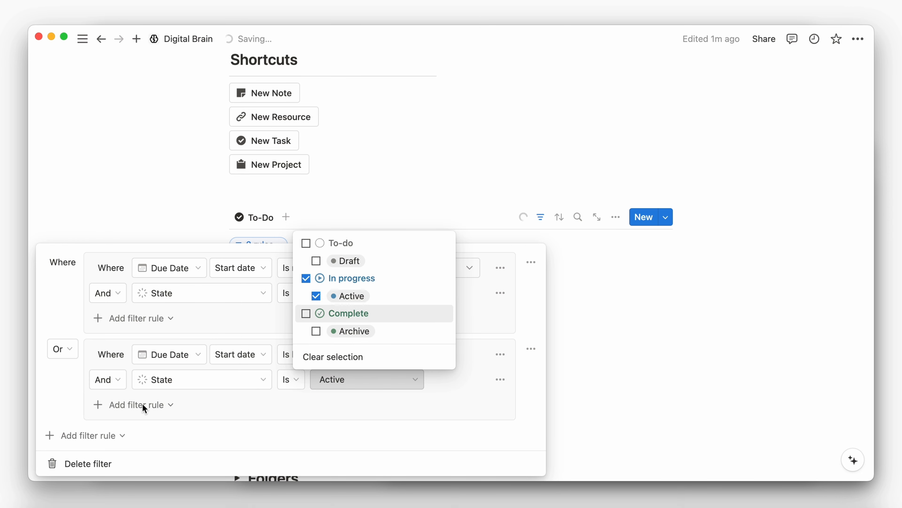
# Step: Add an And rule to the second filter group requiring that Status is not Complete, and close the filter editor
pyautogui.click(135, 405)
pyautogui.click(139, 426)
pyautogui.click(206, 382)
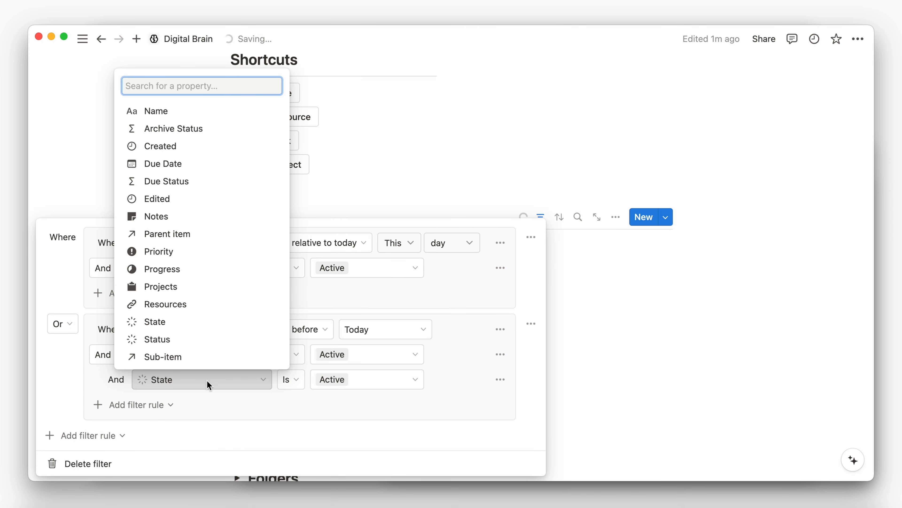
pyautogui.click(222, 339)
pyautogui.click(336, 379)
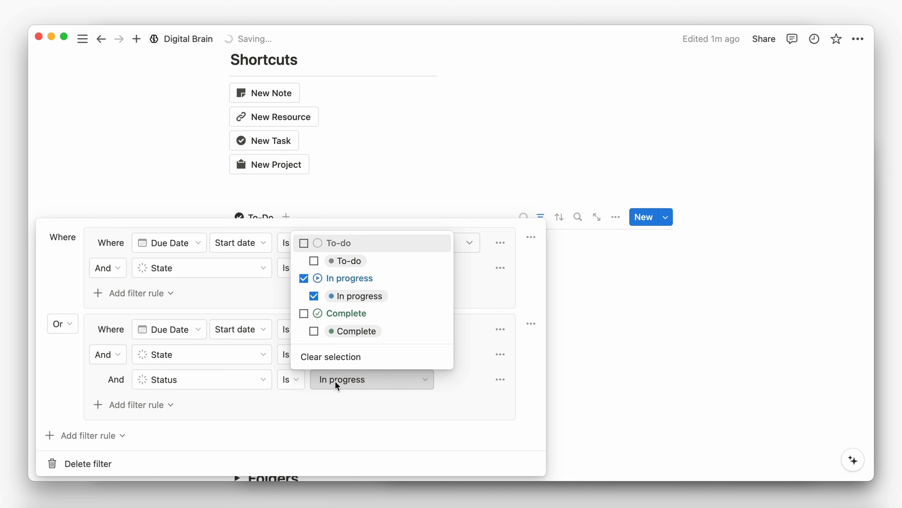
pyautogui.click(295, 380)
pyautogui.click(293, 379)
pyautogui.click(285, 420)
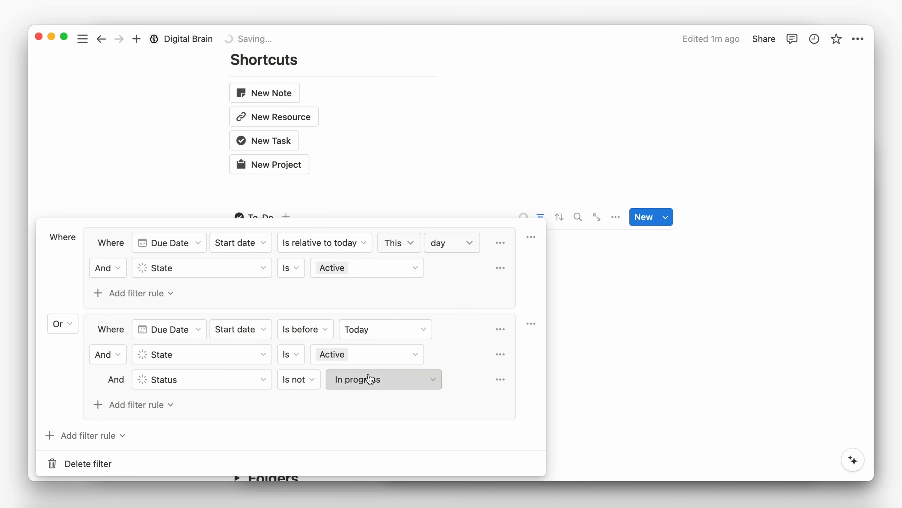
pyautogui.click(369, 378)
pyautogui.click(368, 336)
pyautogui.click(379, 305)
pyautogui.click(484, 405)
pyautogui.click(597, 350)
# Step: Group the To-Do view by Status
pyautogui.click(615, 217)
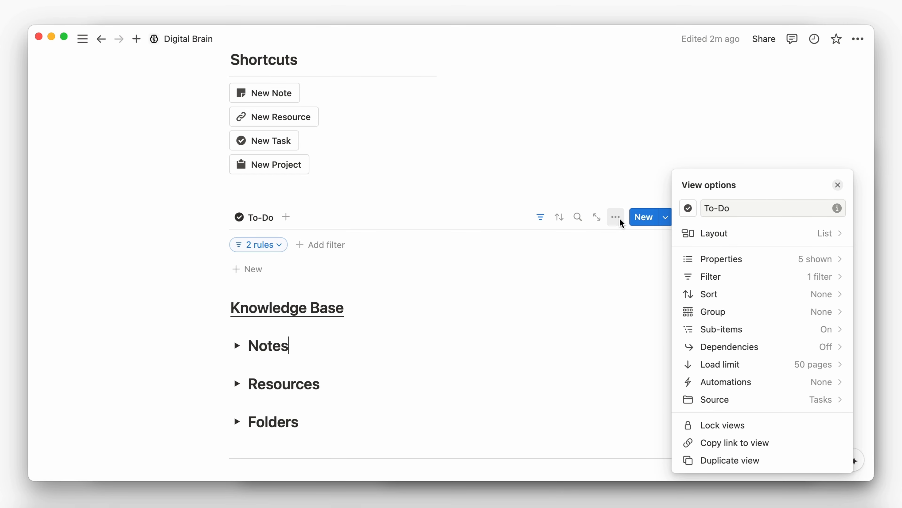
pyautogui.click(709, 310)
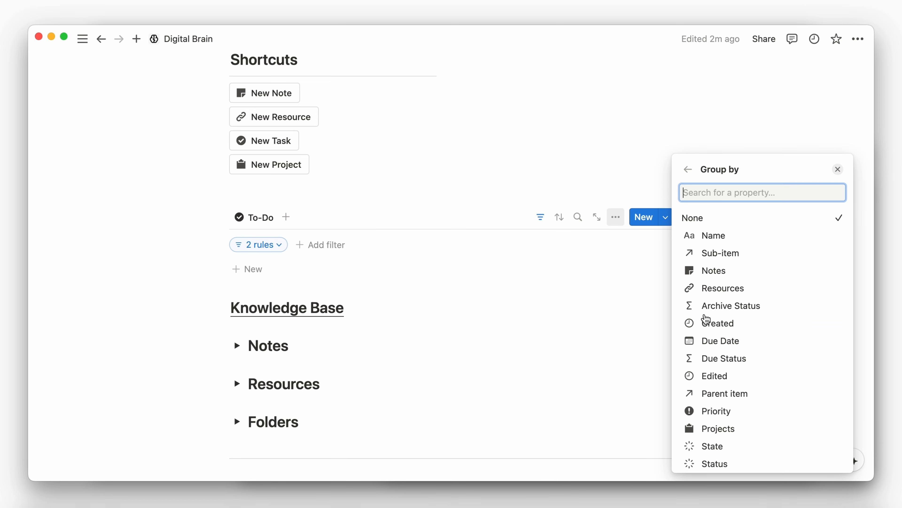
pyautogui.click(705, 463)
# Step: Change the To-Do view's layout to Board with Small card size
pyautogui.click(616, 217)
pyautogui.click(616, 217)
pyautogui.click(705, 235)
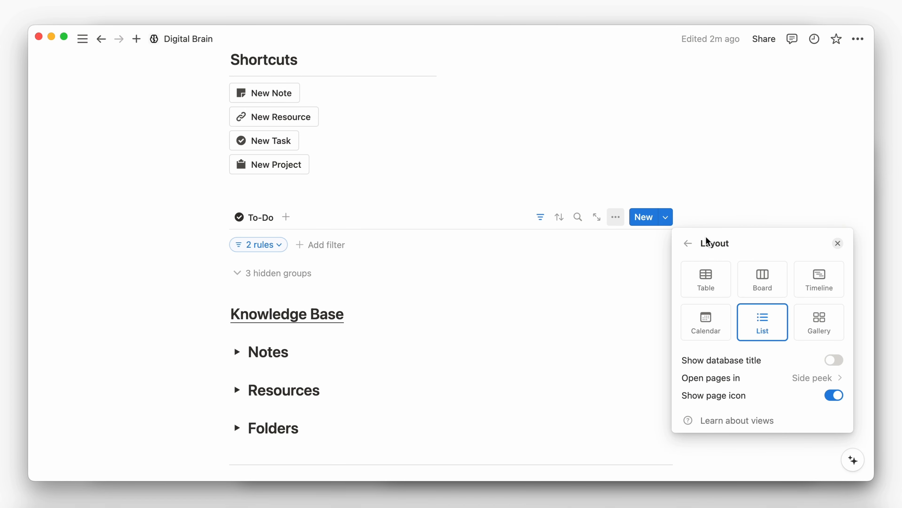
pyautogui.click(753, 242)
pyautogui.click(746, 348)
pyautogui.click(733, 370)
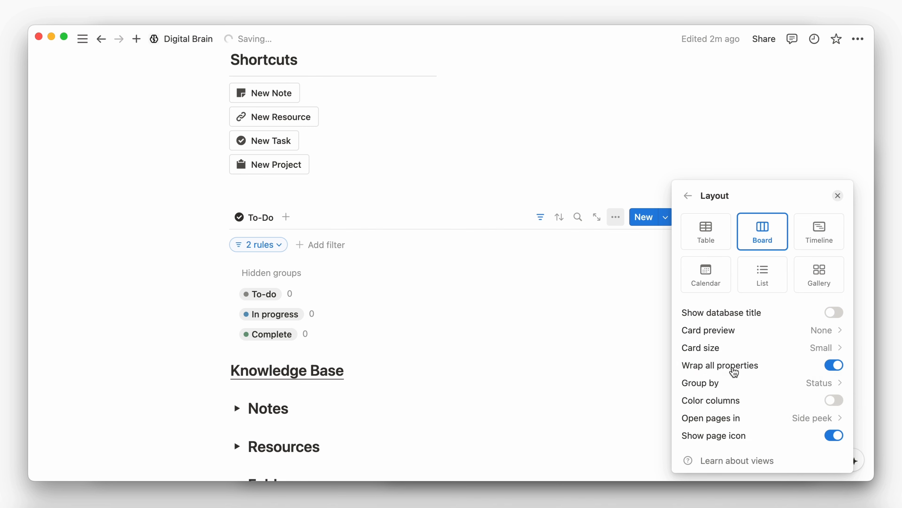
# Step: Configure the board's Status grouping to show empty groups, color the columns, and organize statuses by Group
pyautogui.click(741, 384)
pyautogui.click(835, 319)
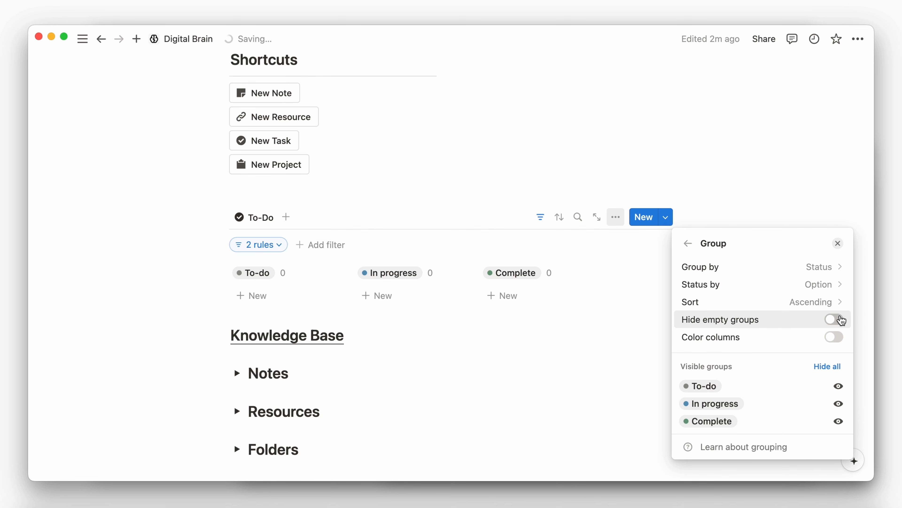
pyautogui.click(834, 337)
pyautogui.click(793, 286)
pyautogui.click(791, 307)
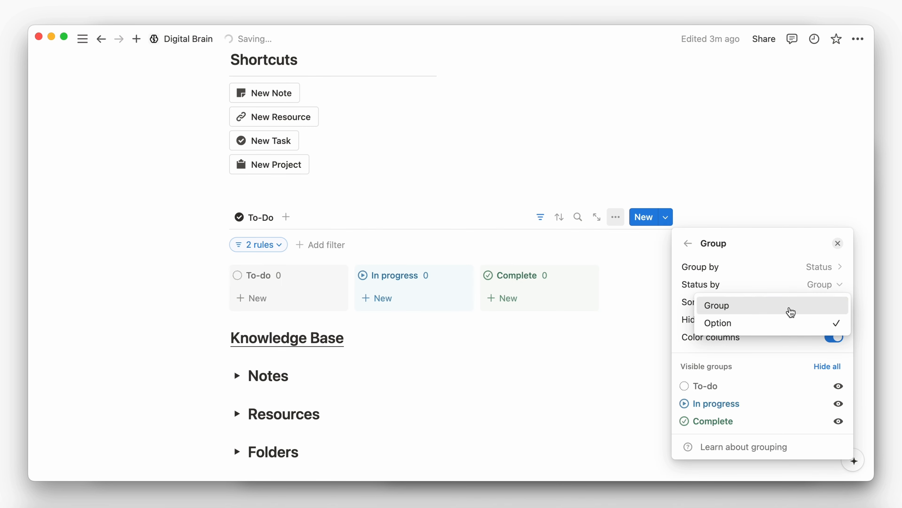
# Step: Show the Progress property in the To-Do board view
pyautogui.click(615, 218)
pyautogui.click(615, 218)
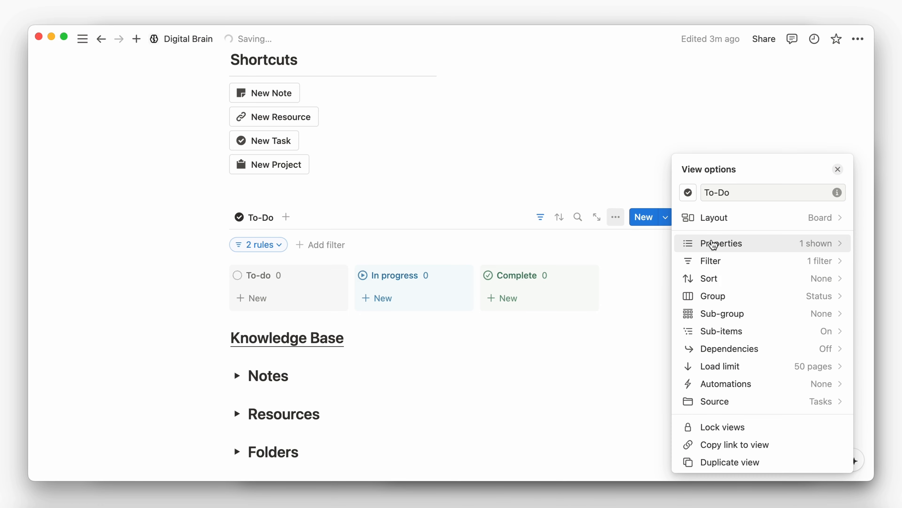
pyautogui.click(715, 241)
pyautogui.scroll(-4, 758, 356)
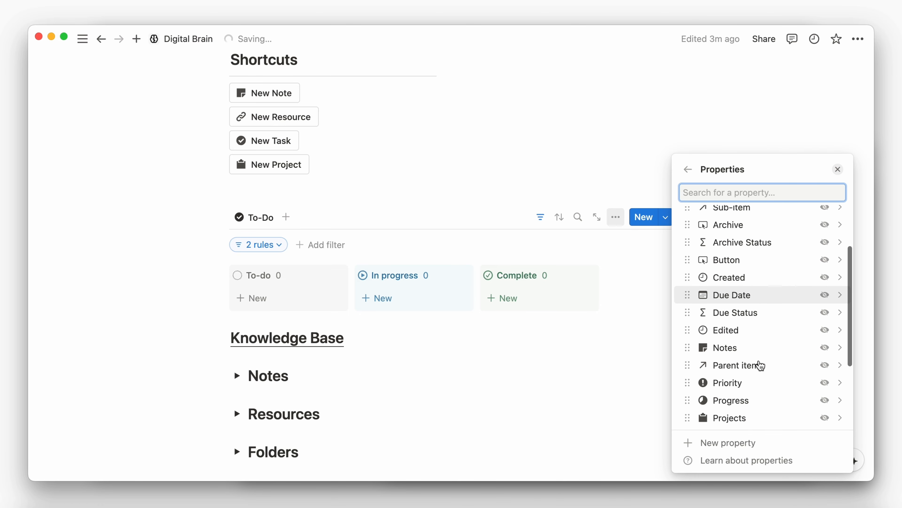
pyautogui.click(824, 401)
# Step: Add a formula property named Overdue Status to the Tasks database
pyautogui.click(769, 442)
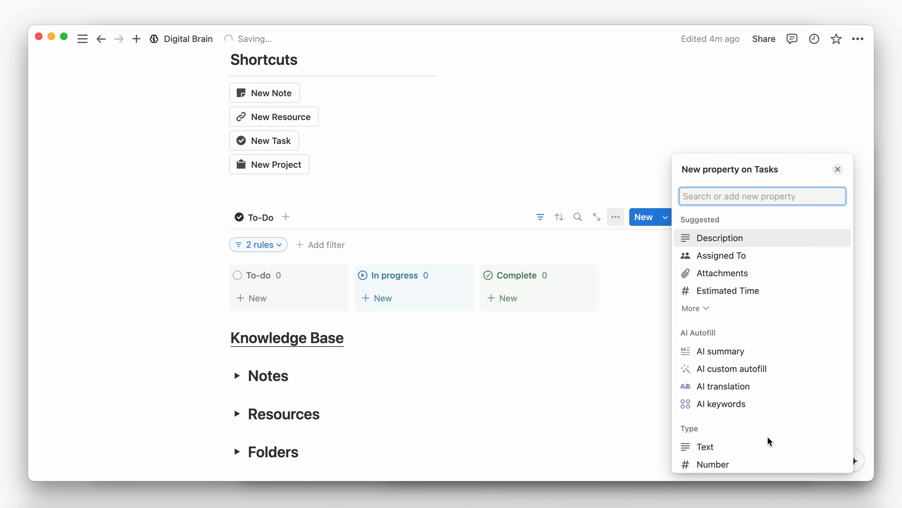
pyautogui.write('formula')
pyautogui.press('Return')
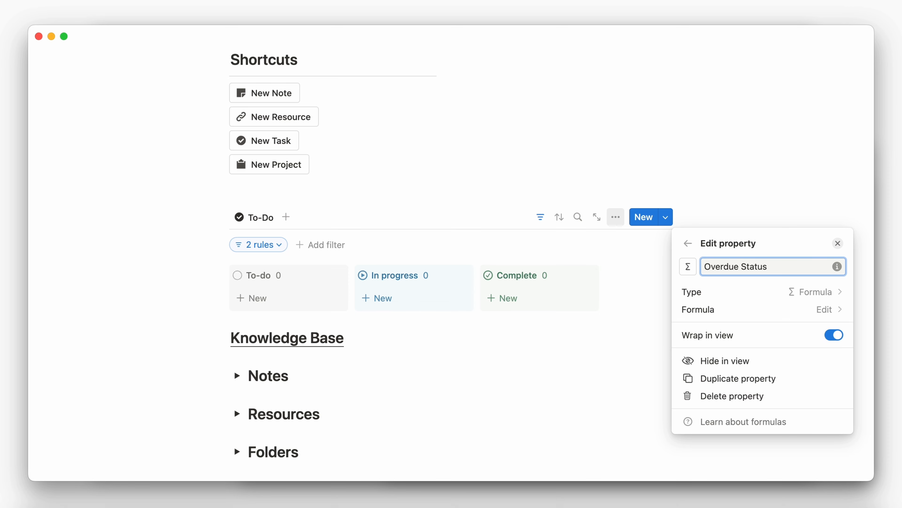
# Step: Write the Overdue Status formula's if condition: (dateBetween(Due Date,now(),"days")<0) and (Status!="Complete")
pyautogui.click(771, 313)
pyautogui.write('if')
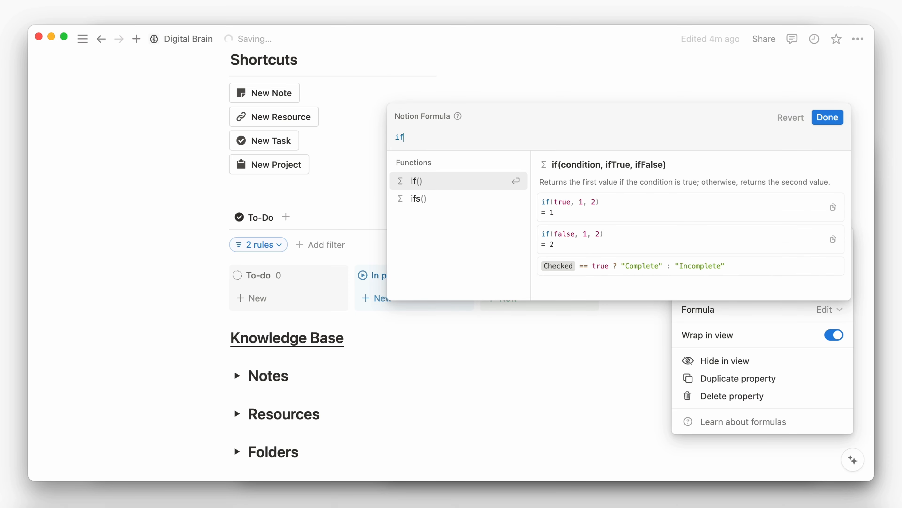
pyautogui.write('((dateBetween(due')
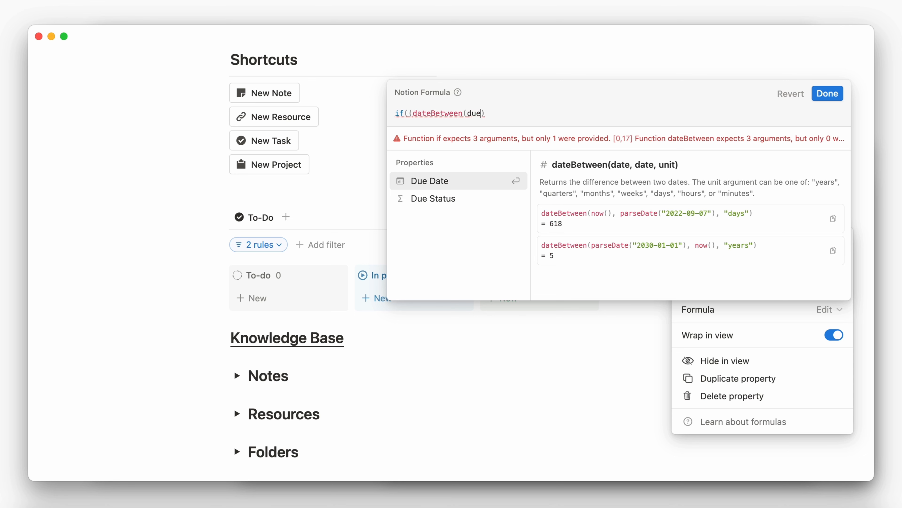
pyautogui.press('Return')
pyautogui.write(',now(),"days"')
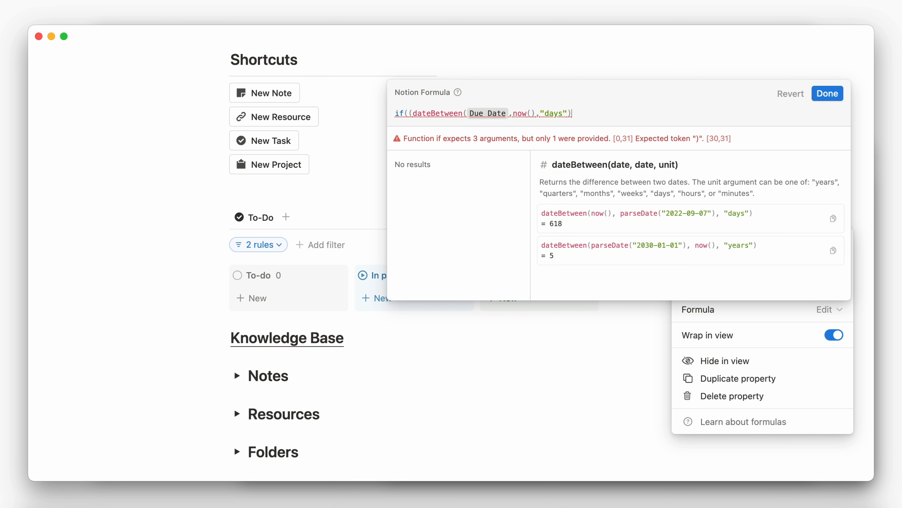
pyautogui.write('<0) and (status')
pyautogui.press('Return')
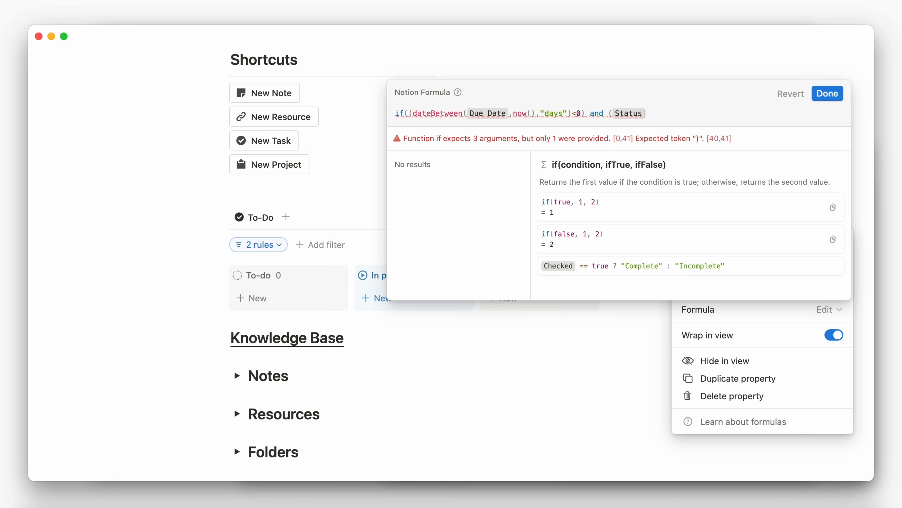
pyautogui.write('!="Complete"), ')
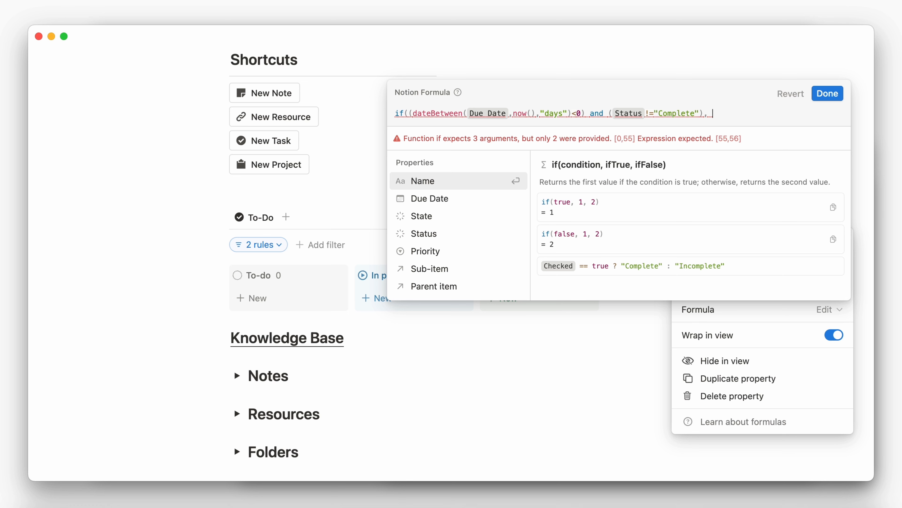
# Step: Make the formula return "🔴 Overdue" or else an empty string, save it, and hide the To-Do view's filter bar
pyautogui.write('"🔴 Overdue", "")')
pyautogui.click(717, 137)
pyautogui.write('🔴')
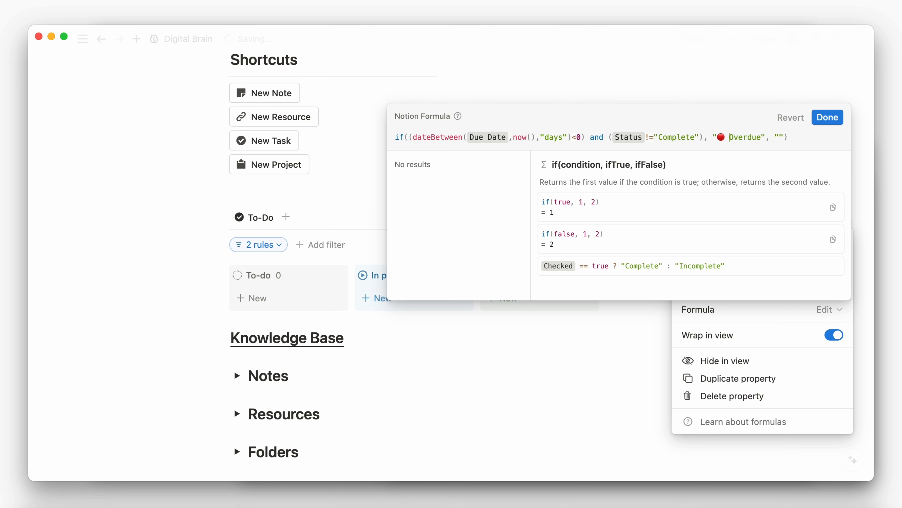
pyautogui.click(832, 123)
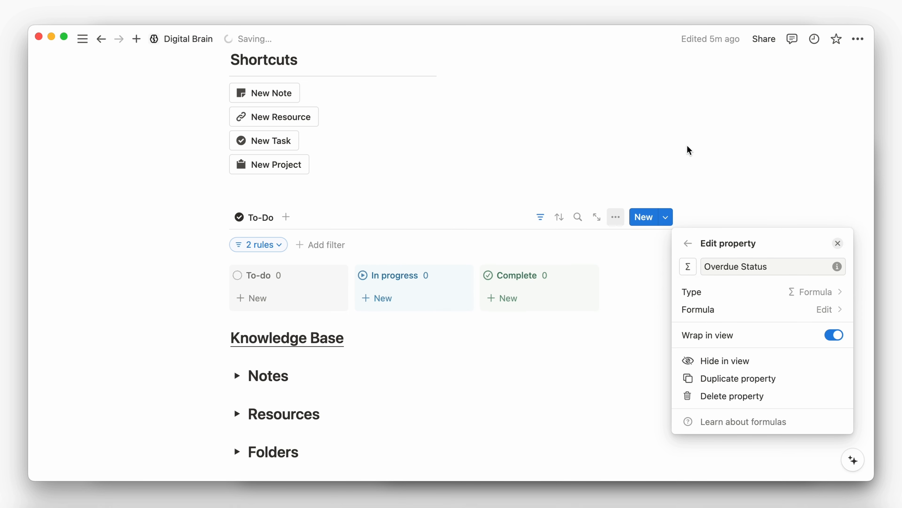
pyautogui.click(540, 217)
pyautogui.click(540, 216)
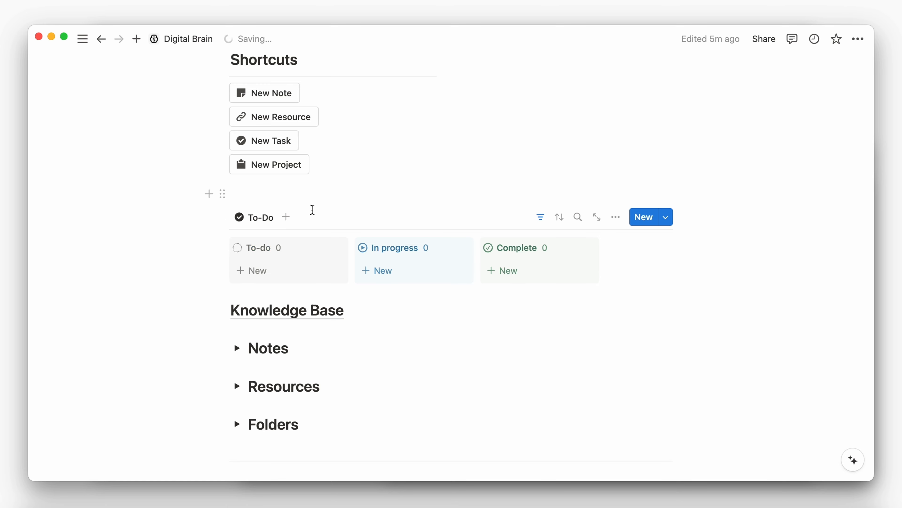
# Step: Add a second view linked to the Tasks database from its Drafts view and name it Tasks
pyautogui.click(286, 217)
pyautogui.write('tas')
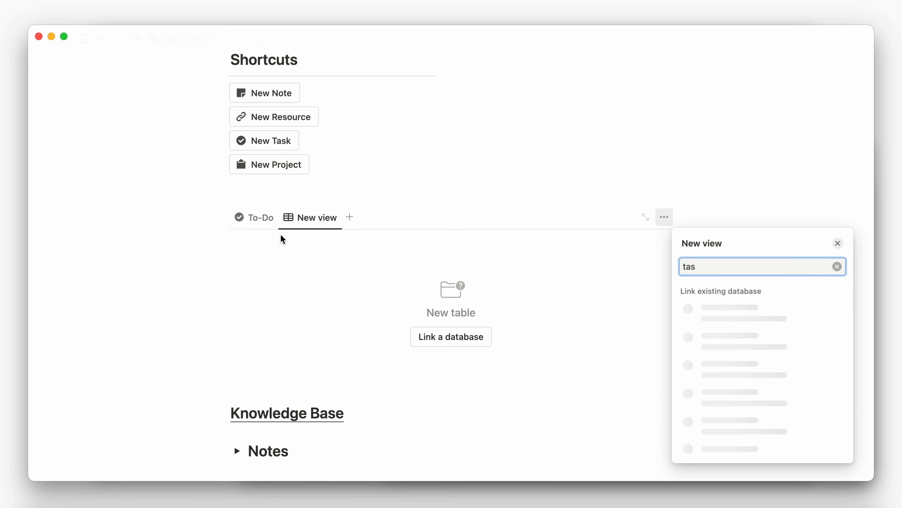
pyautogui.click(713, 312)
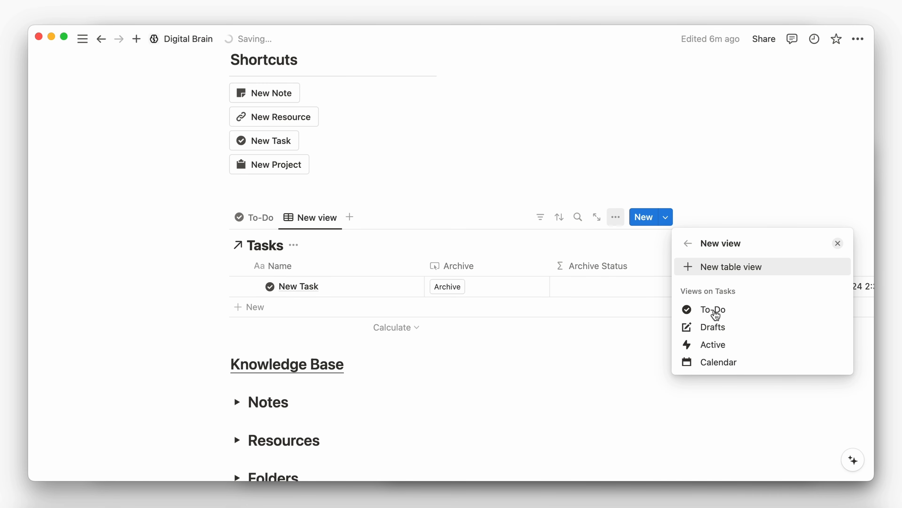
pyautogui.click(710, 327)
pyautogui.write('Tasks')
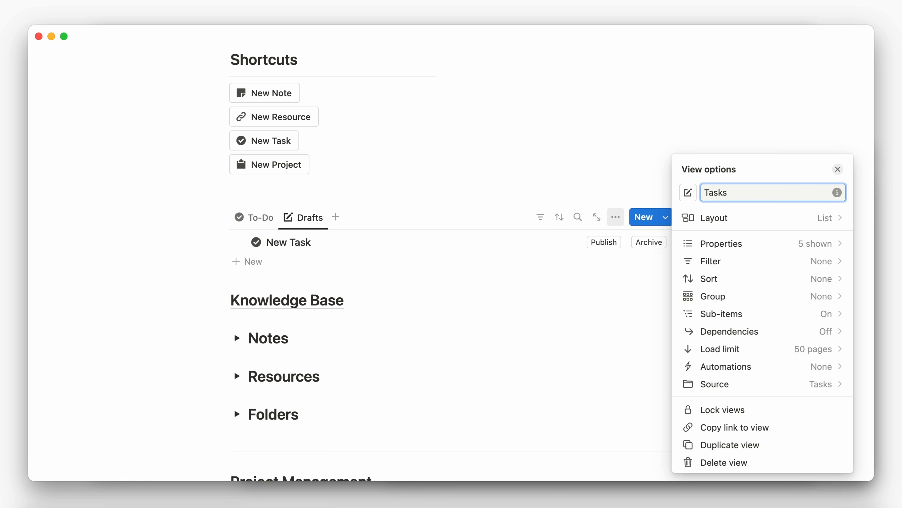
pyautogui.click(469, 215)
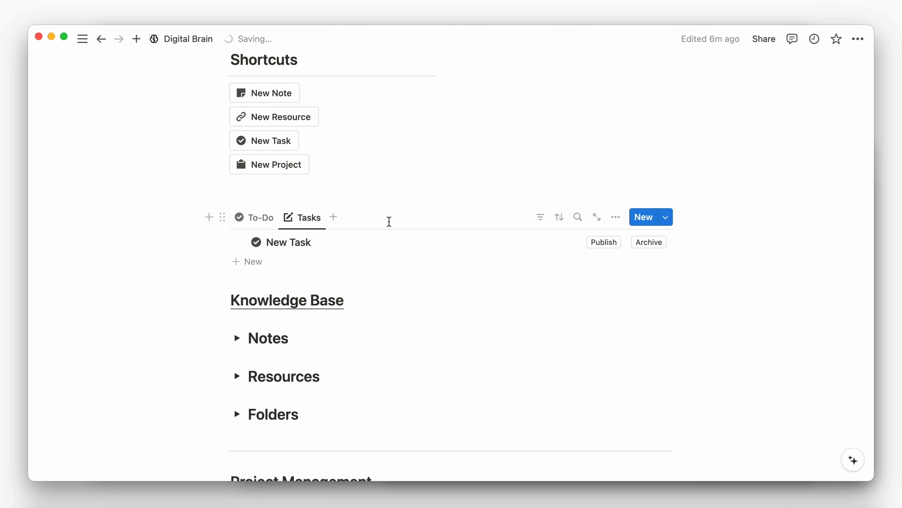
# Step: Add a third view linked to the Projects database from its Drafts view and name it Projects
pyautogui.click(334, 217)
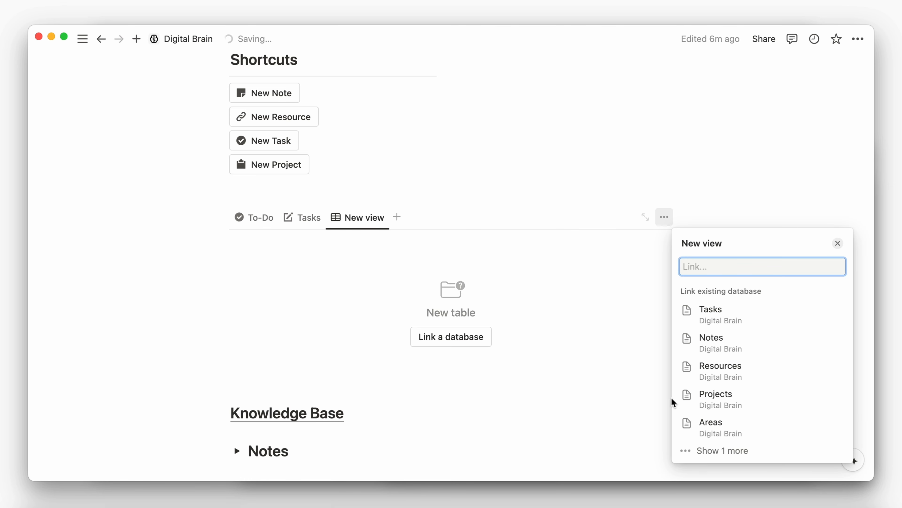
pyautogui.click(675, 402)
pyautogui.click(717, 313)
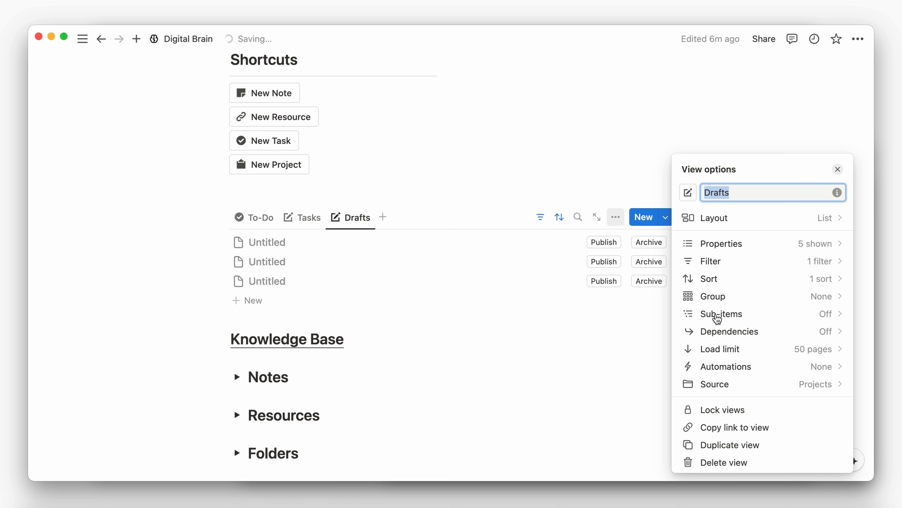
pyautogui.write('Projec')
pyautogui.click(493, 177)
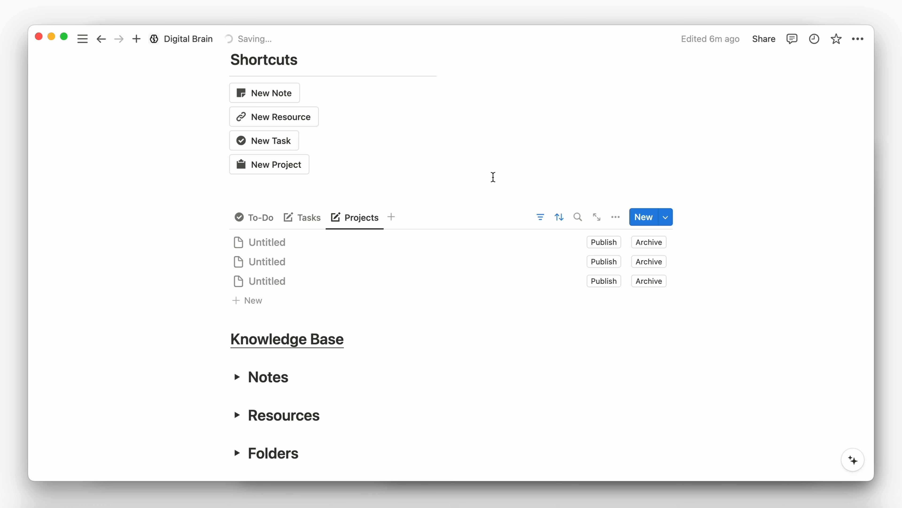
# Step: Insert a callout block above the To-Do, Tasks and Projects views and remove its background color
pyautogui.click(424, 192)
pyautogui.write('/call')
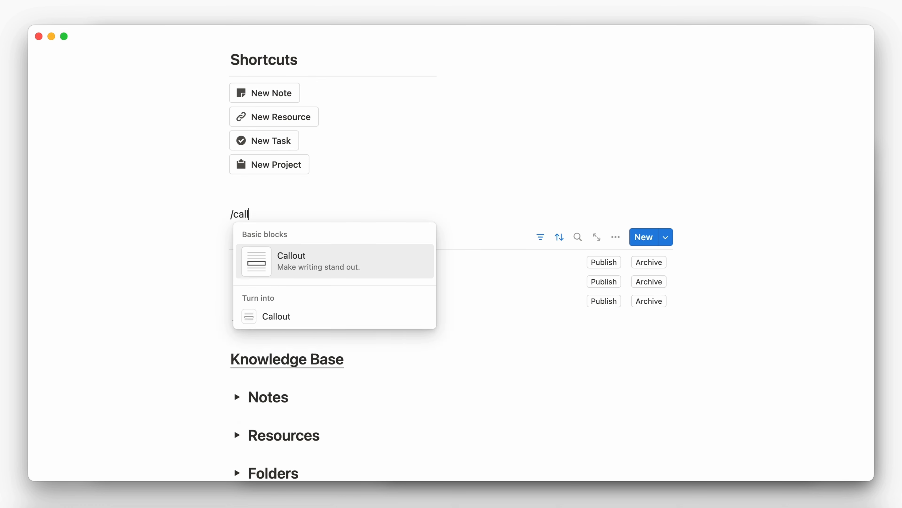
pyautogui.press('Return')
pyautogui.click(222, 216)
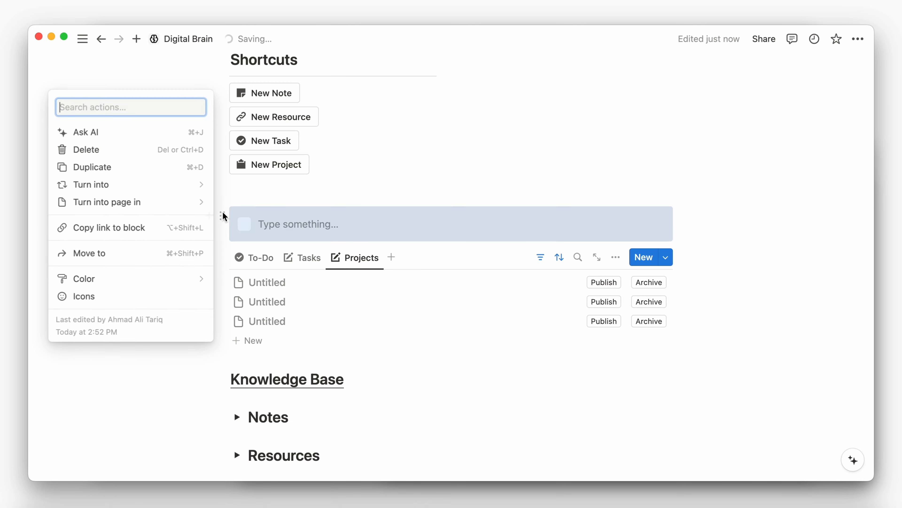
pyautogui.moveTo(177, 279)
pyautogui.click(254, 192)
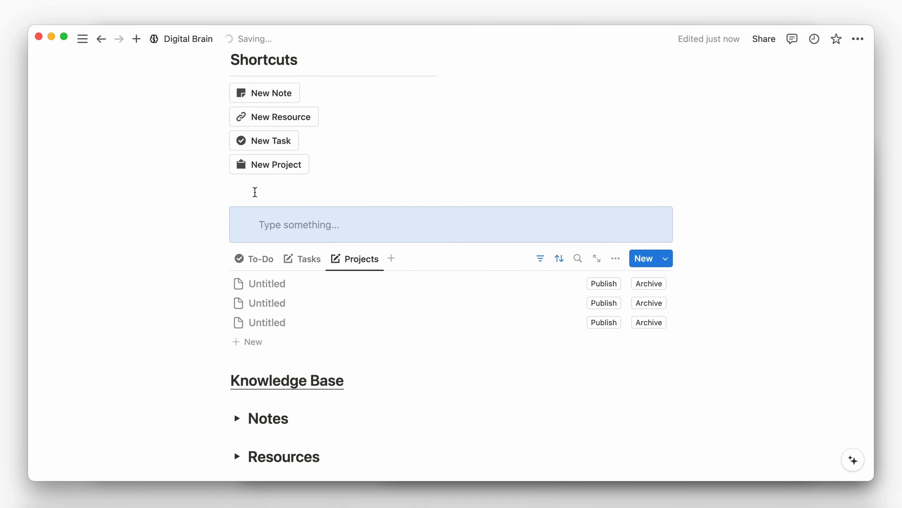
# Step: Move the linked database with its three views into the callout, leaving an empty line beneath it
pyautogui.click(280, 224)
pyautogui.write('-')
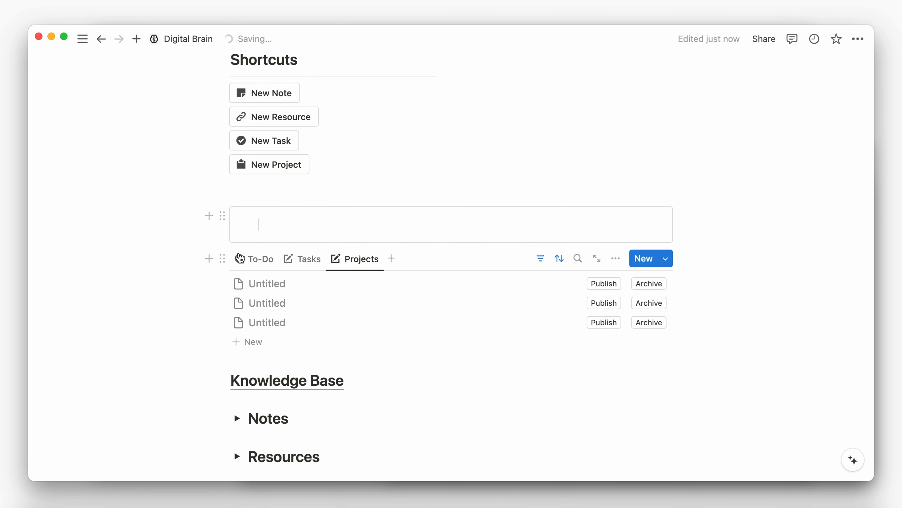
pyautogui.moveTo(223, 258); pyautogui.dragTo(244, 245)
pyautogui.click(232, 246)
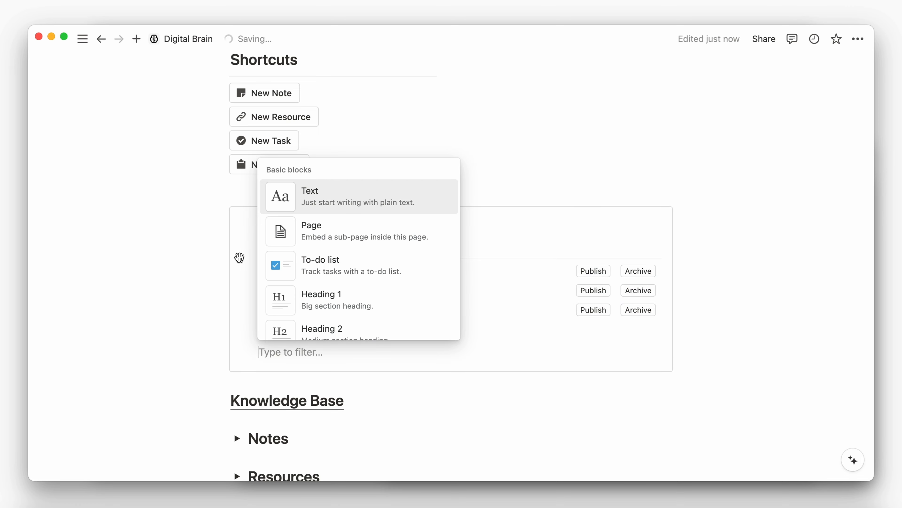
pyautogui.click(256, 361)
pyautogui.click(277, 193)
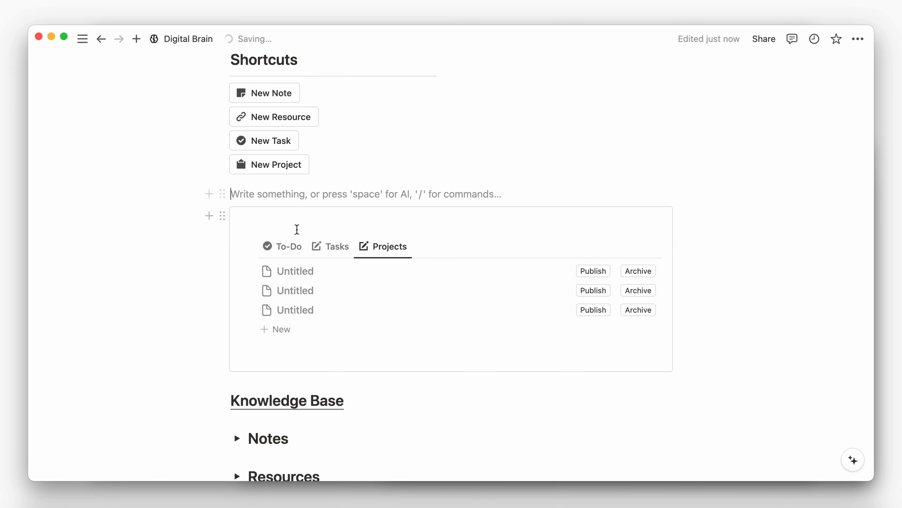
# Step: Switch the database inside the callout to the To-Do view and review the section under Shortcuts
pyautogui.click(293, 250)
pyautogui.scroll(3, 237, 68)
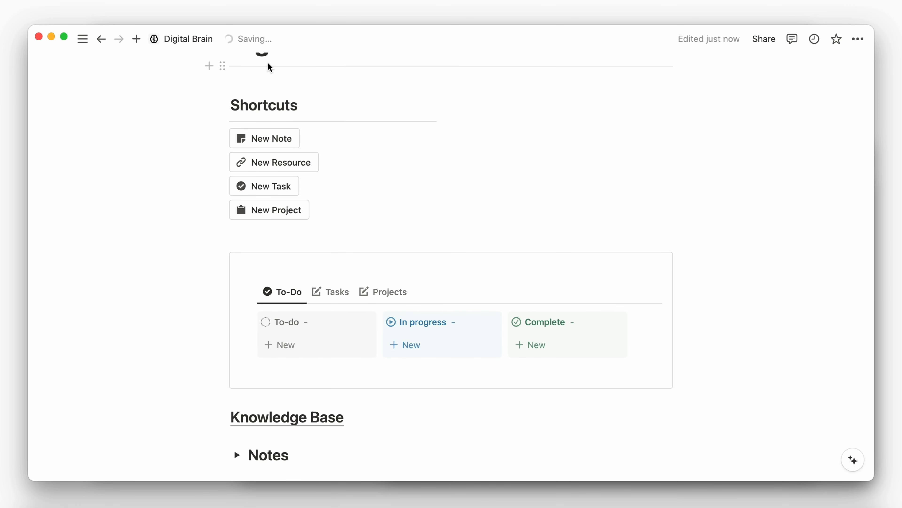
pyautogui.scroll(-2, 518, 161)
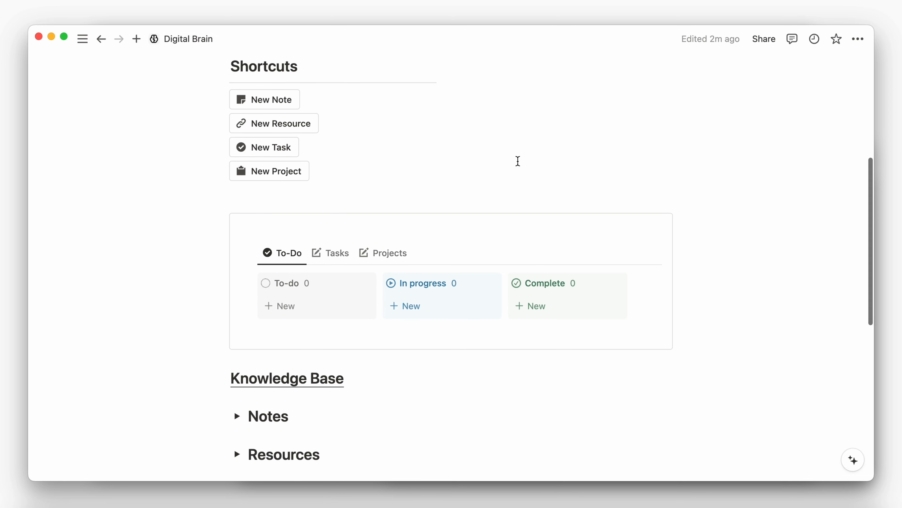
# Step: Insert an inline table database titled "Alerts" below the Shortcuts section and hide its title
pyautogui.click(352, 197)
pyautogui.press('Return')
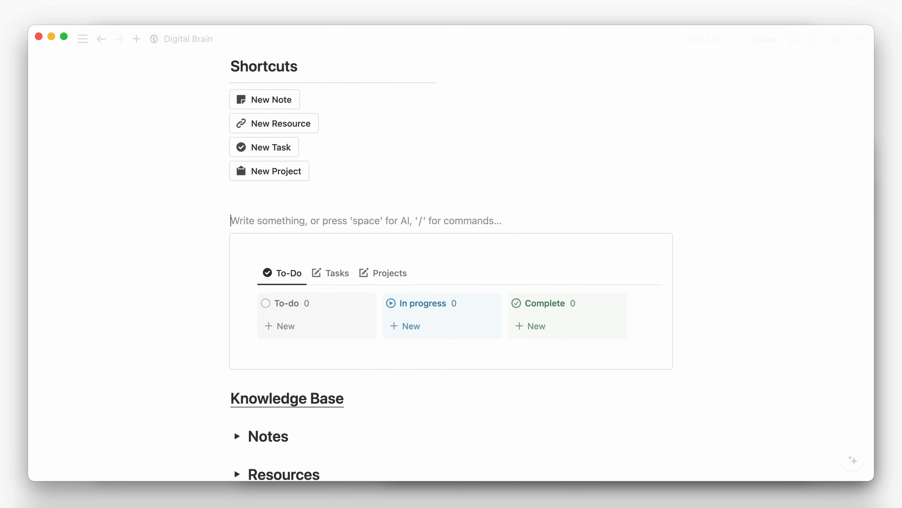
pyautogui.write('/data')
pyautogui.press('Return')
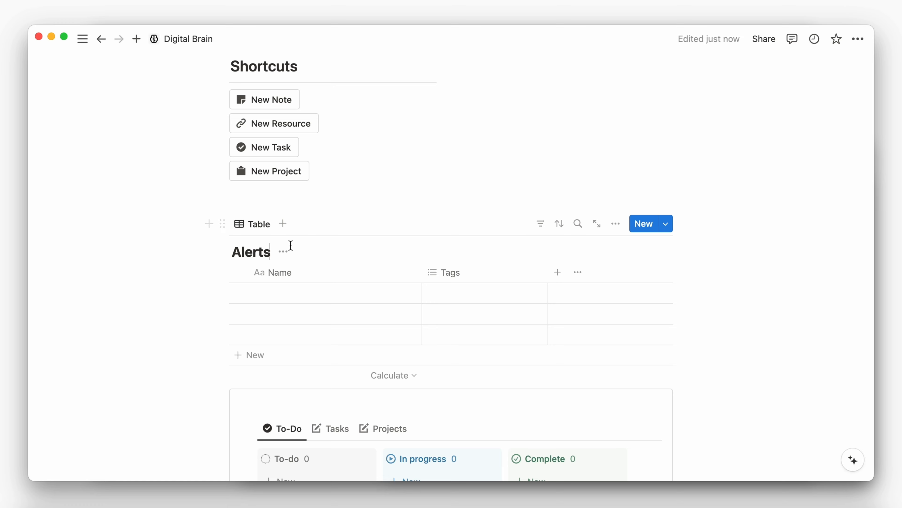
pyautogui.click(283, 251)
pyautogui.click(279, 315)
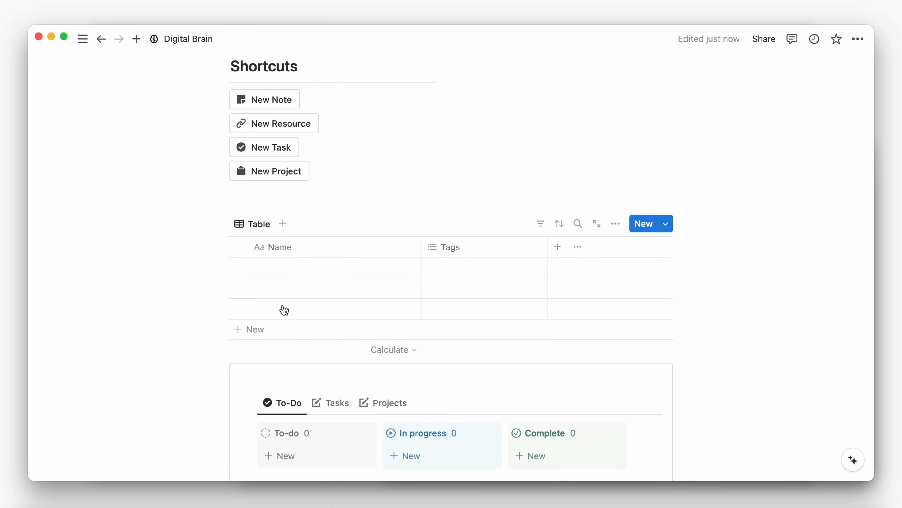
# Step: Add four rows to the Alerts table: "Tasks Pending Today", "Tasks Overdue", "Tasks Missing Due Date" and "Tasks in Drafts"
pyautogui.click(322, 269)
pyautogui.write('Tasks Pending Today')
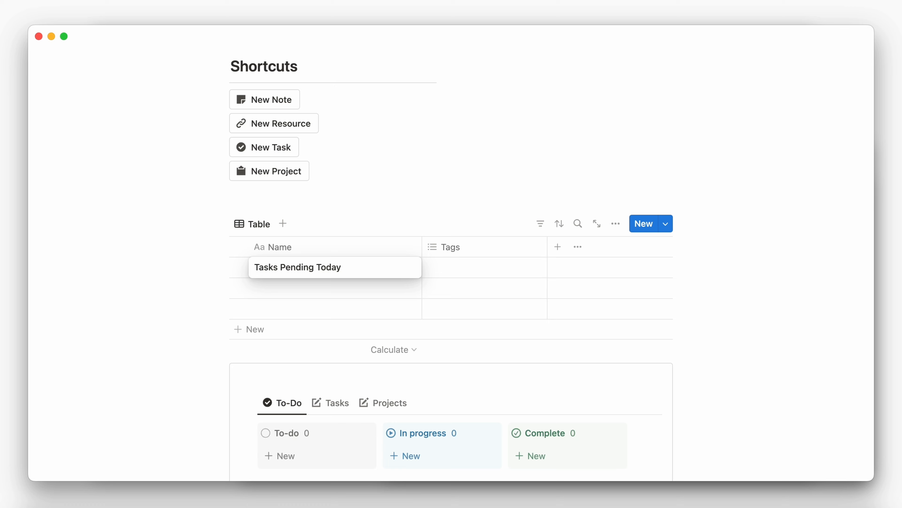
pyautogui.press('Return')
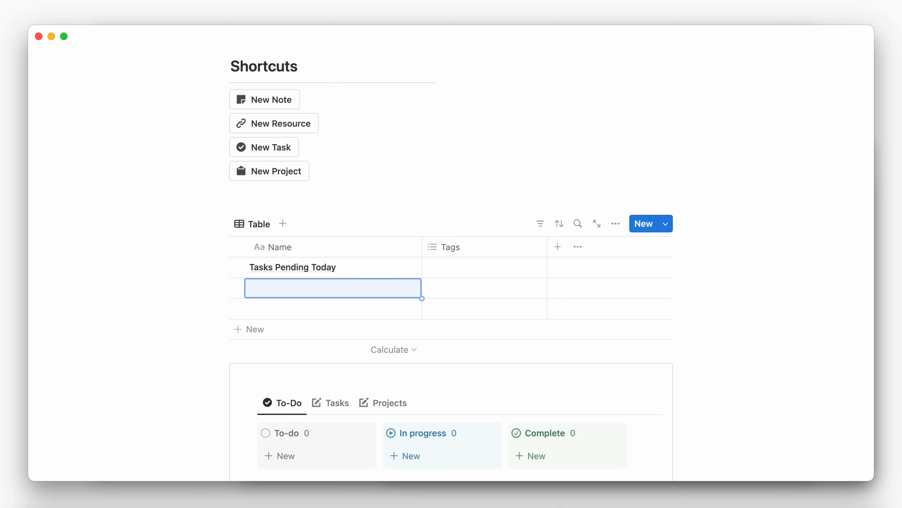
pyautogui.write('Taska')
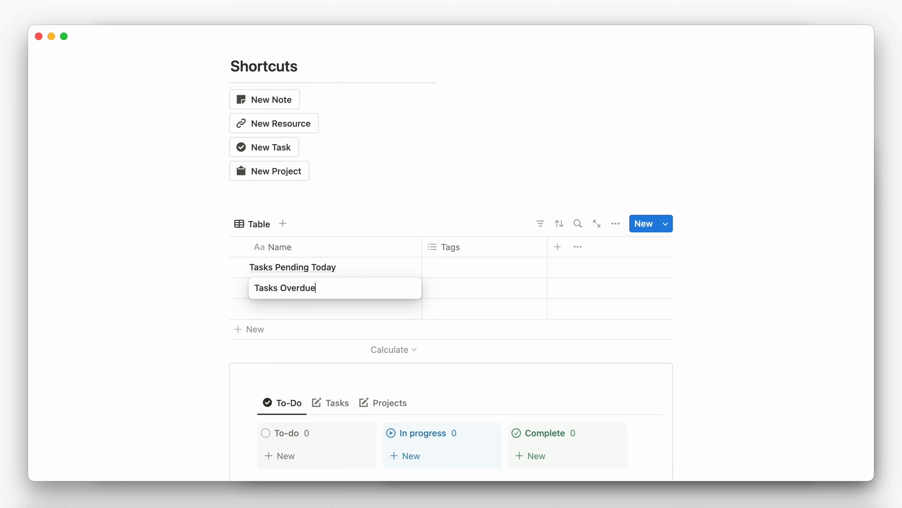
pyautogui.press('Return')
pyautogui.write('Tasks Missing Due Date')
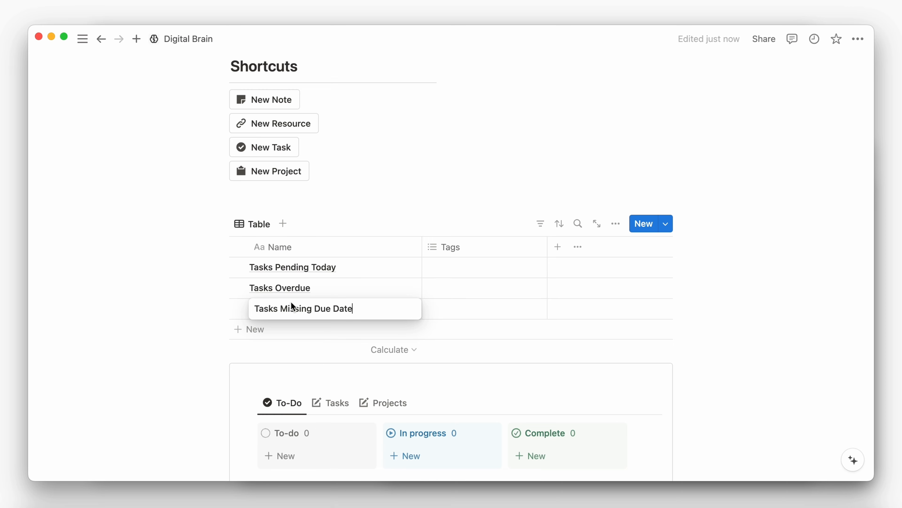
pyautogui.press('Escape')
pyautogui.click(286, 328)
pyautogui.write('Tasks in')
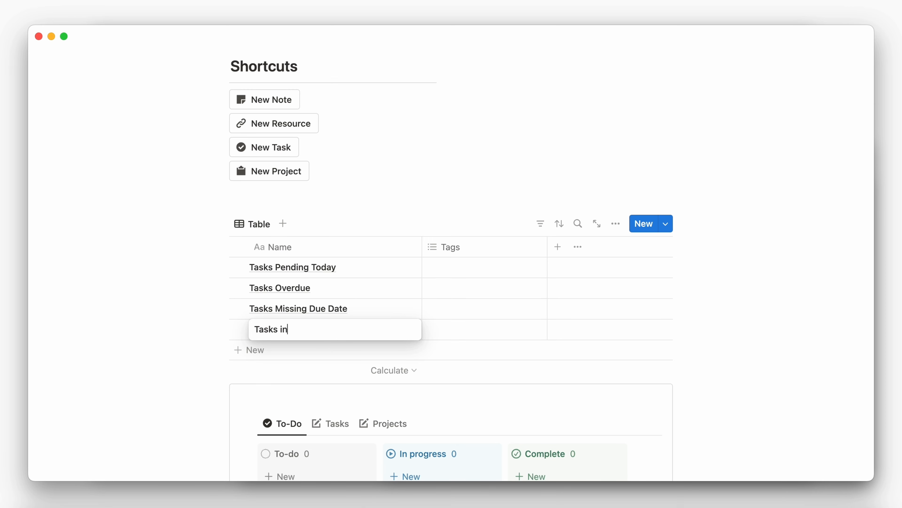
pyautogui.write(' Drafts')
# Step: Add four more Alerts rows: "Projects Pending Today", "Projects Overdue", "Projects Missing Timeline" and "Projects in Drafts"
pyautogui.click(275, 350)
pyautogui.write('Po')
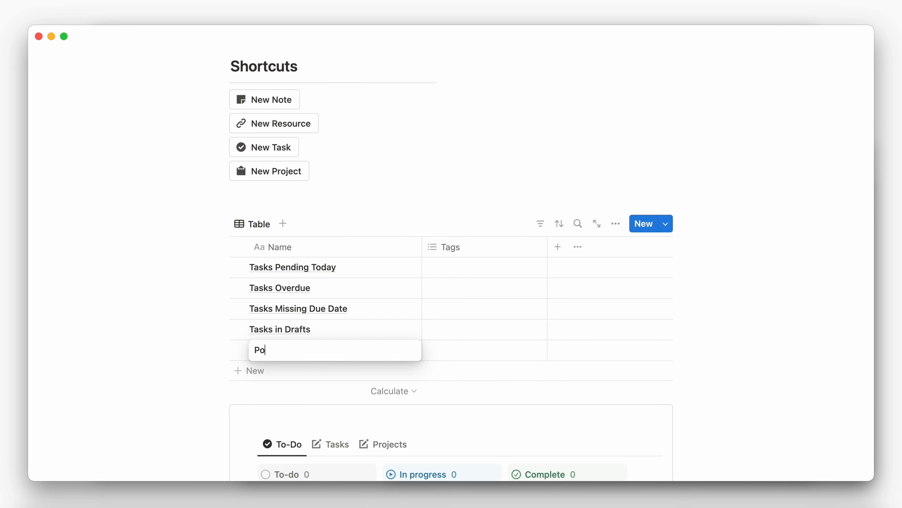
pyautogui.click(275, 370)
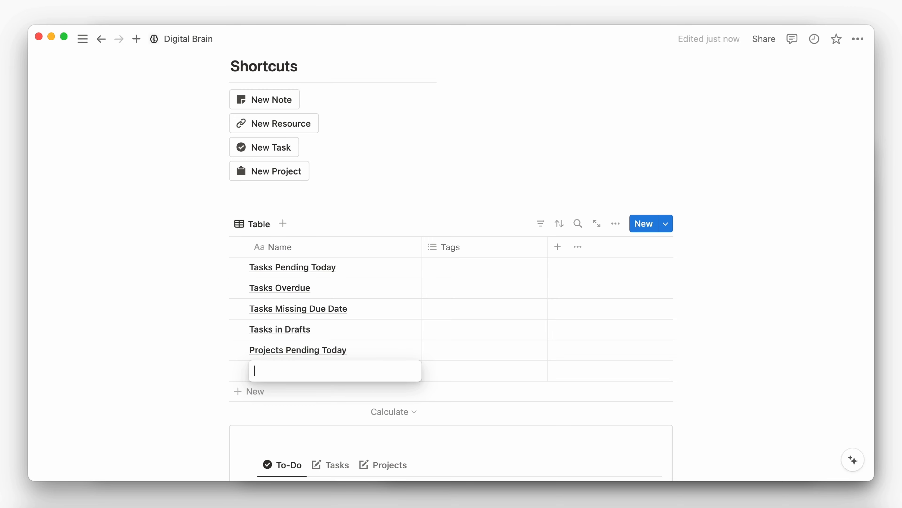
pyautogui.write('Projects')
pyautogui.click(262, 390)
pyautogui.write('Projects ')
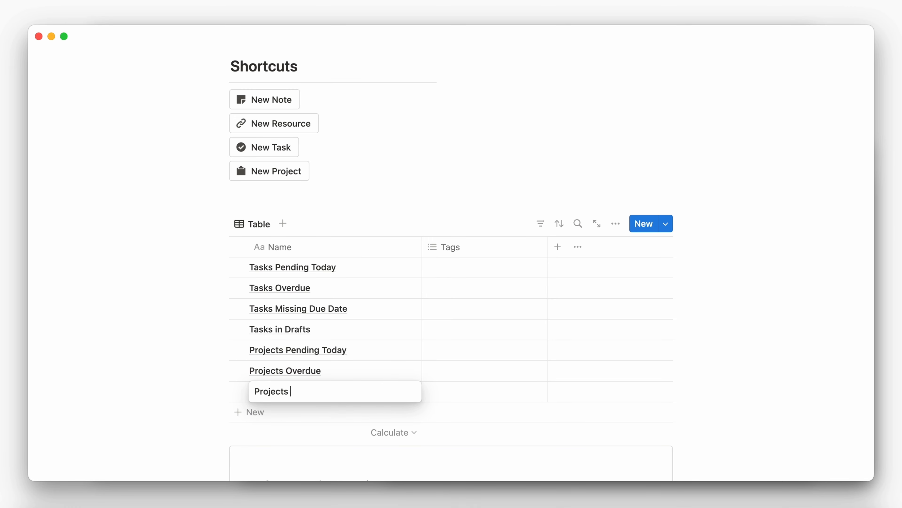
pyautogui.write('Missing Timeline')
pyautogui.click(253, 412)
pyautogui.write('Projects ')
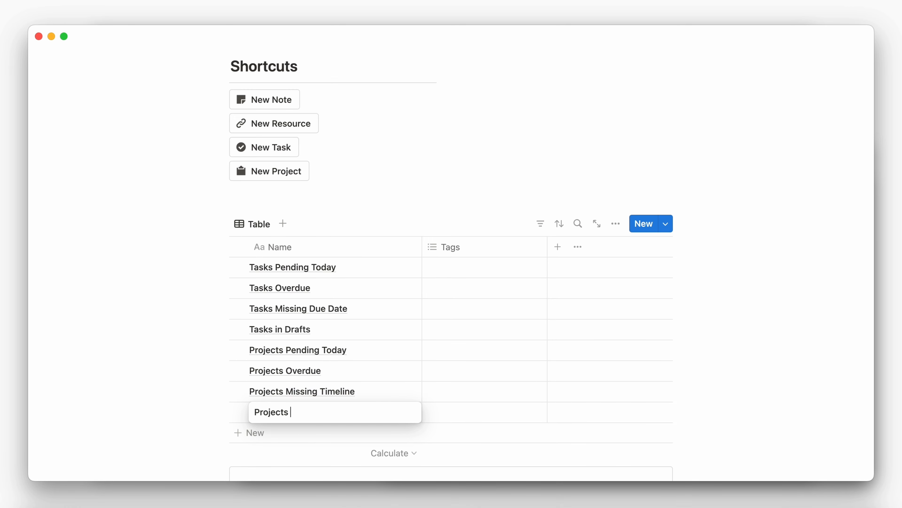
pyautogui.write('in Drafts')
# Step: Add a final row named "You have no Alerts :)" to the Alerts table
pyautogui.click(253, 432)
pyautogui.write('You have no')
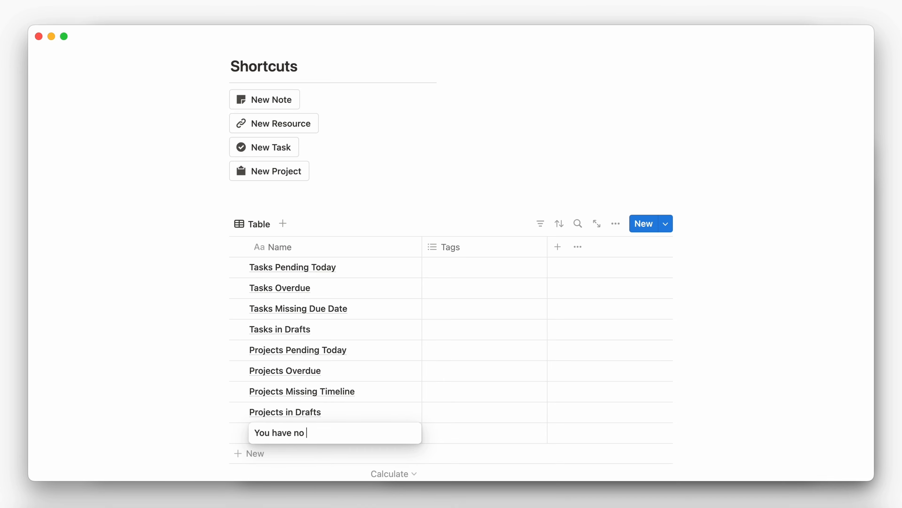
pyautogui.write(' Alerts :)')
# Step: Give the Tasks Pending Today page a red circle icon
pyautogui.click(403, 271)
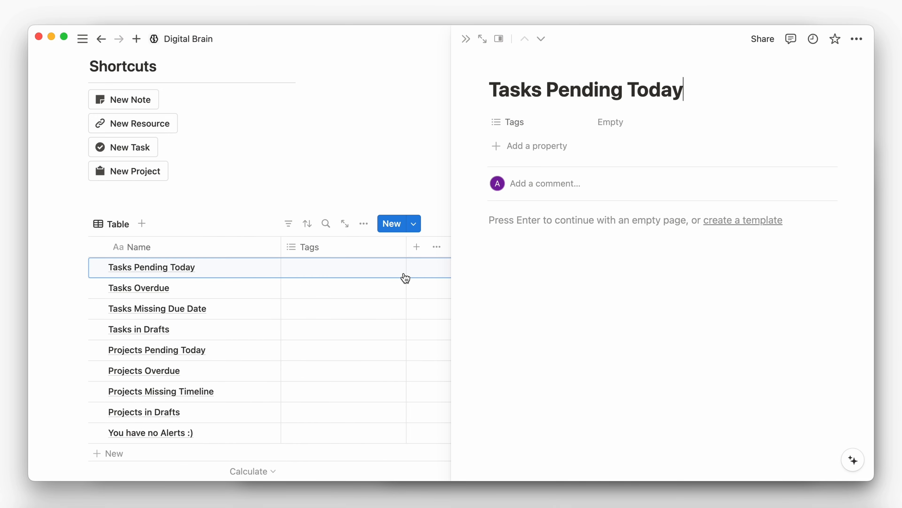
pyautogui.click(523, 74)
pyautogui.click(430, 115)
pyautogui.moveTo(420, 218)
pyautogui.click(457, 257)
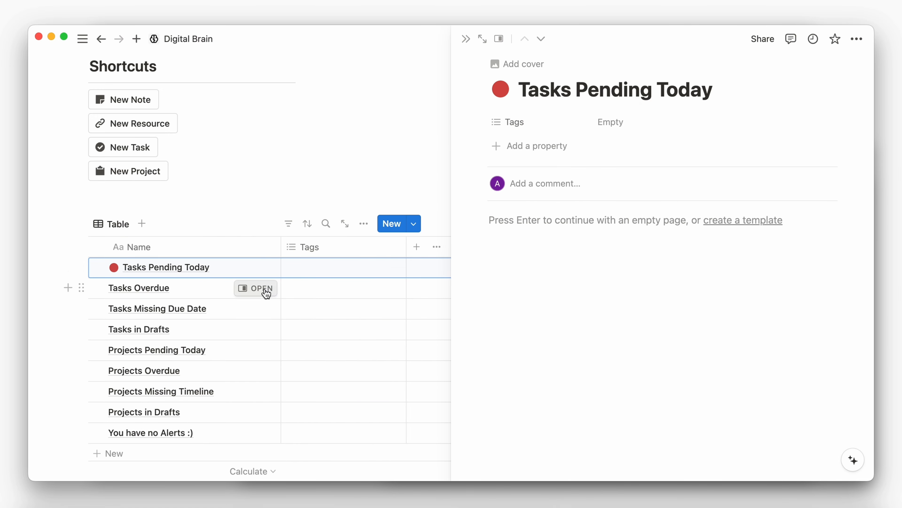
# Step: Apply the red circle icon to the Tasks Overdue, Tasks Missing Due Date and Tasks in Drafts pages
pyautogui.click(261, 290)
pyautogui.click(509, 66)
pyautogui.click(390, 194)
pyautogui.click(261, 308)
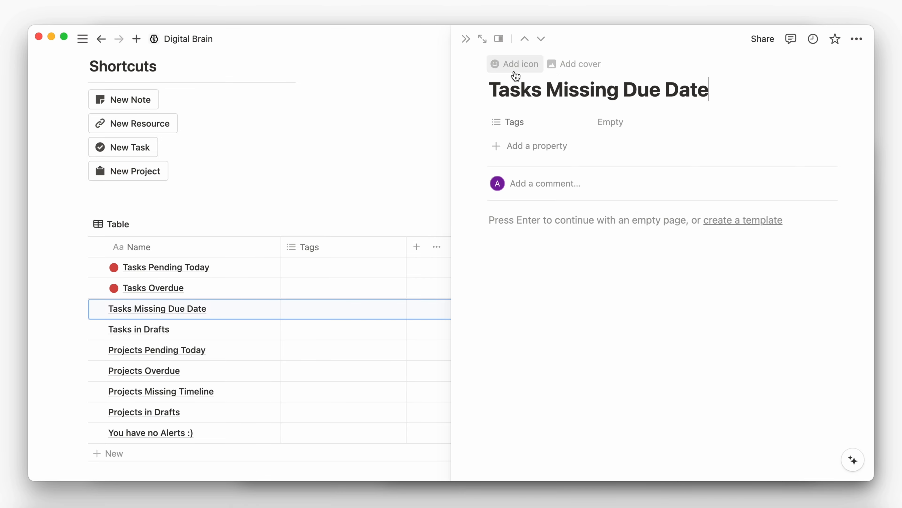
pyautogui.click(514, 66)
pyautogui.click(390, 194)
pyautogui.click(261, 329)
pyautogui.click(515, 66)
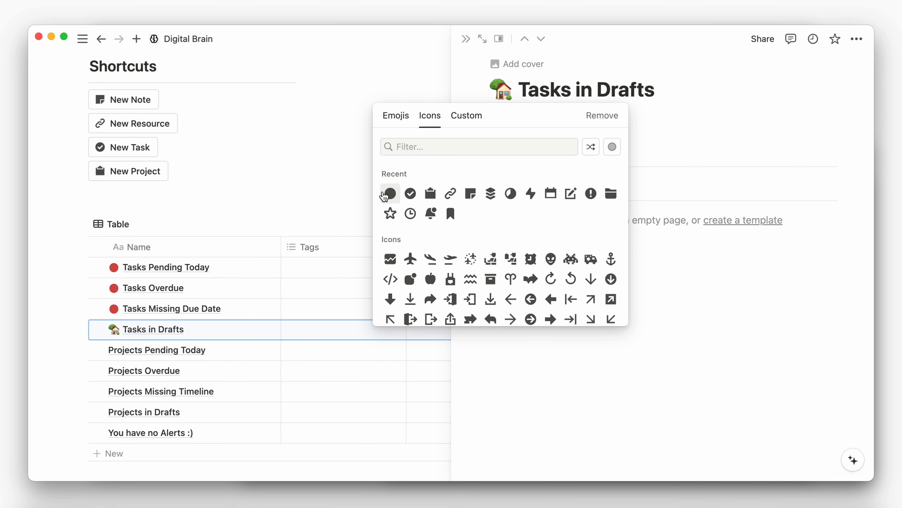
pyautogui.click(390, 194)
# Step: Apply the red circle icon to the Projects Pending Today and Projects Overdue pages
pyautogui.click(261, 350)
pyautogui.click(515, 66)
pyautogui.click(430, 115)
pyautogui.click(390, 194)
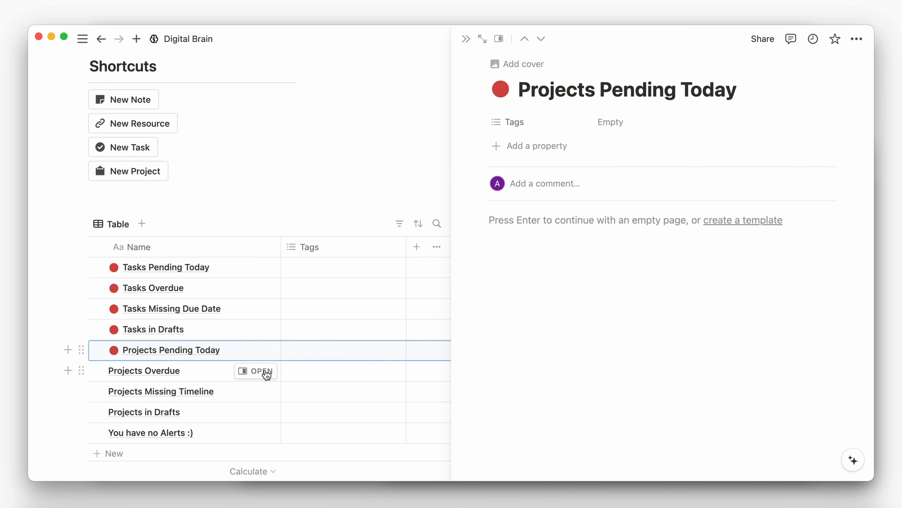
pyautogui.click(261, 371)
pyautogui.click(514, 66)
pyautogui.click(430, 115)
pyautogui.click(390, 193)
# Step: Apply the red circle icon to the Projects Missing Timeline and Projects in Drafts pages
pyautogui.click(261, 390)
pyautogui.click(514, 65)
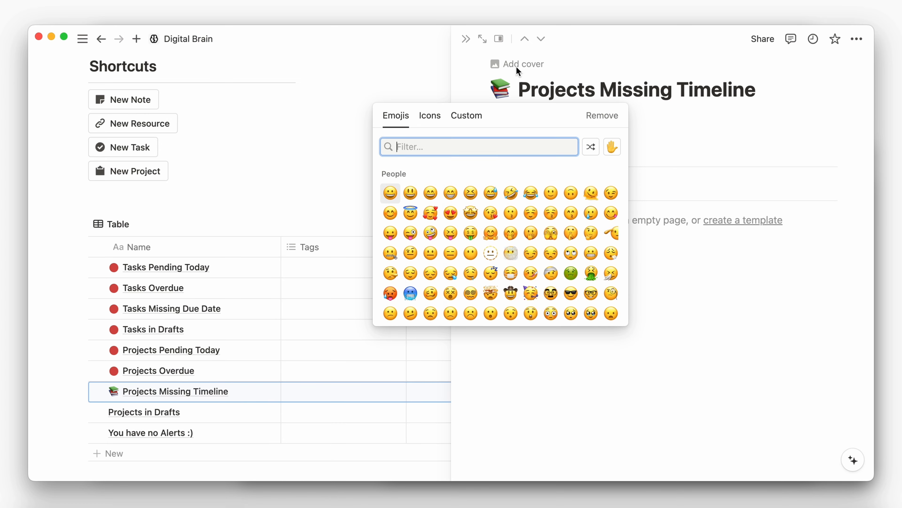
pyautogui.click(430, 115)
pyautogui.moveTo(395, 199)
pyautogui.click(432, 237)
pyautogui.click(257, 412)
pyautogui.click(514, 66)
pyautogui.click(430, 115)
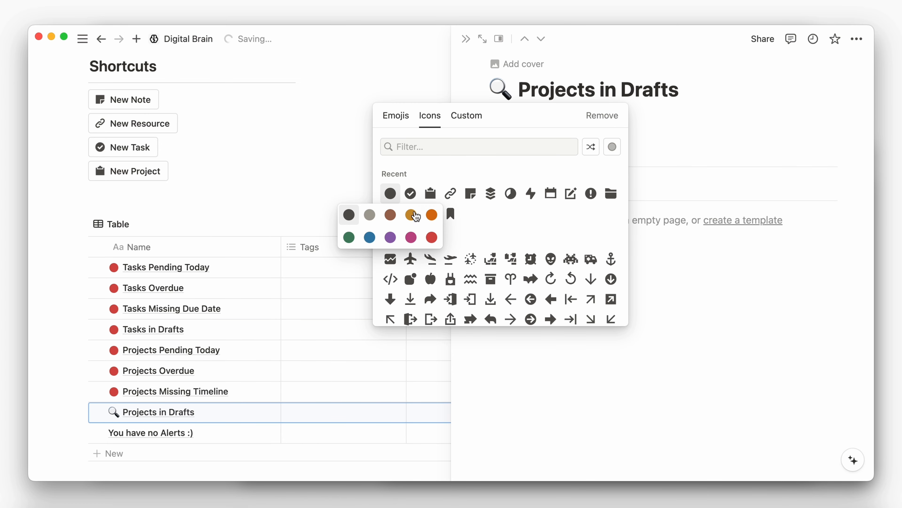
pyautogui.click(432, 237)
# Step: Give the "You have no Alerts :)" page a green circle icon and close the page preview
pyautogui.click(261, 432)
pyautogui.click(514, 66)
pyautogui.click(431, 116)
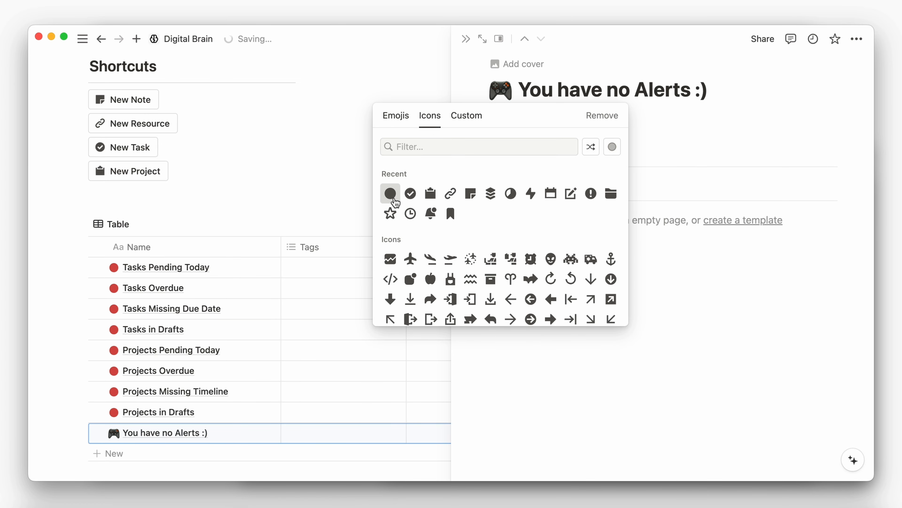
pyautogui.click(350, 237)
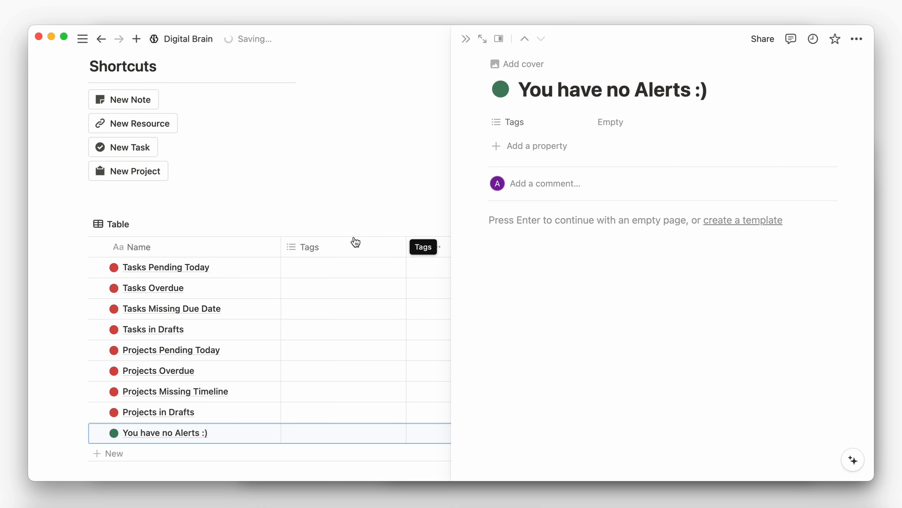
pyautogui.click(464, 39)
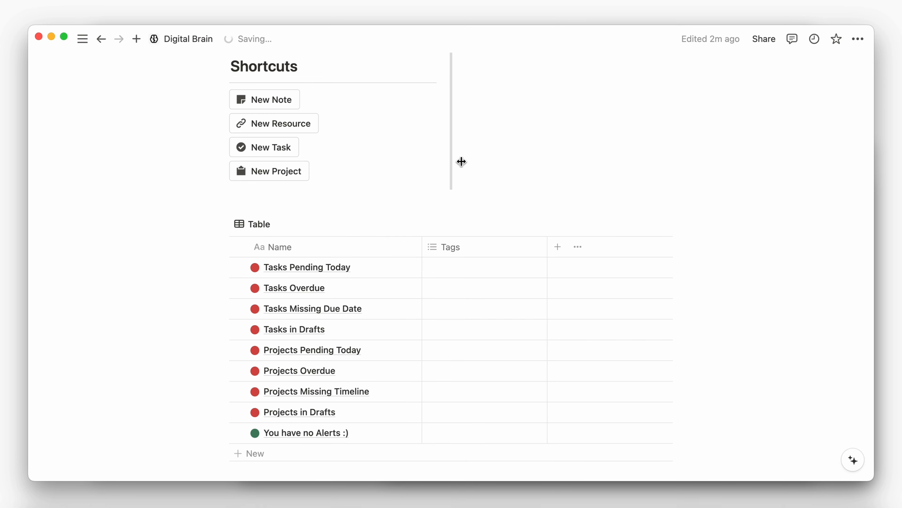
# Step: Delete the Tags property from the Alerts database
pyautogui.scroll(-2, 456, 213)
pyautogui.click(454, 213)
pyautogui.click(447, 414)
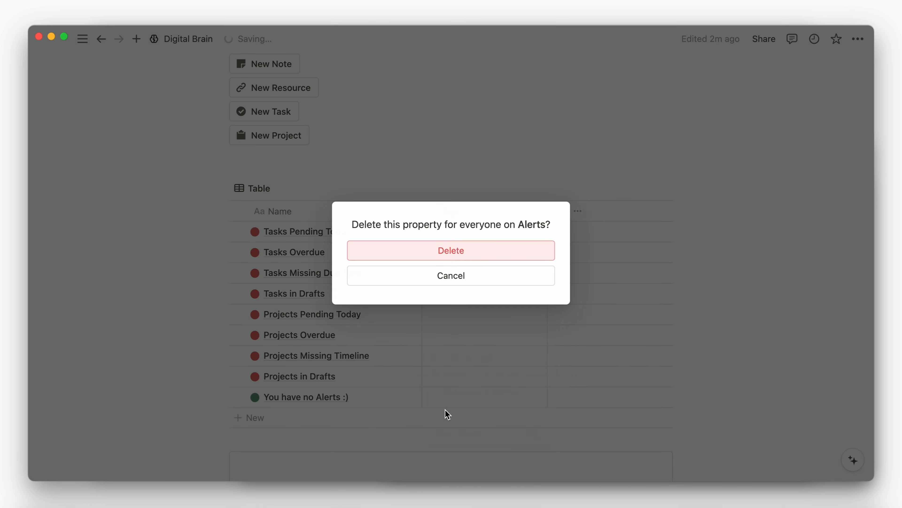
pyautogui.click(472, 261)
# Step: Add a relation property from Alerts to the Tasks database, also shown on Tasks
pyautogui.click(433, 211)
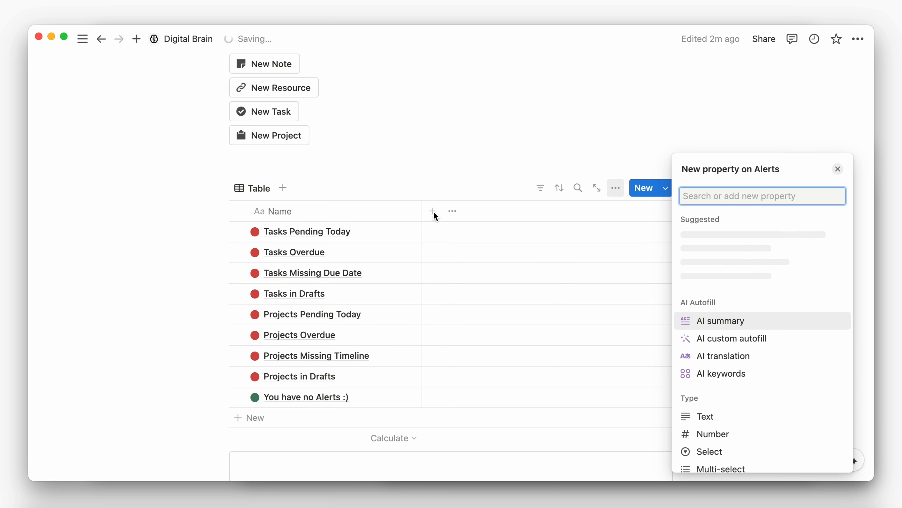
pyautogui.write('rela')
pyautogui.click(686, 281)
pyautogui.write('tasks')
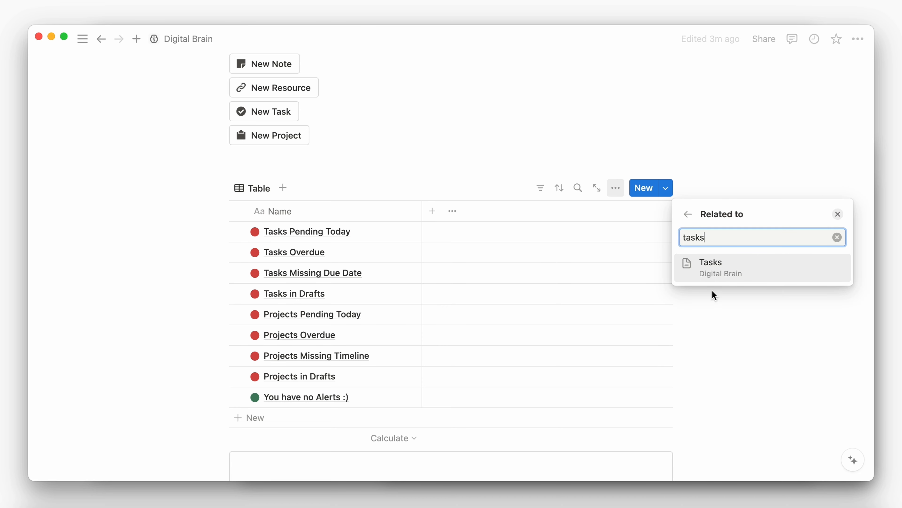
pyautogui.click(730, 279)
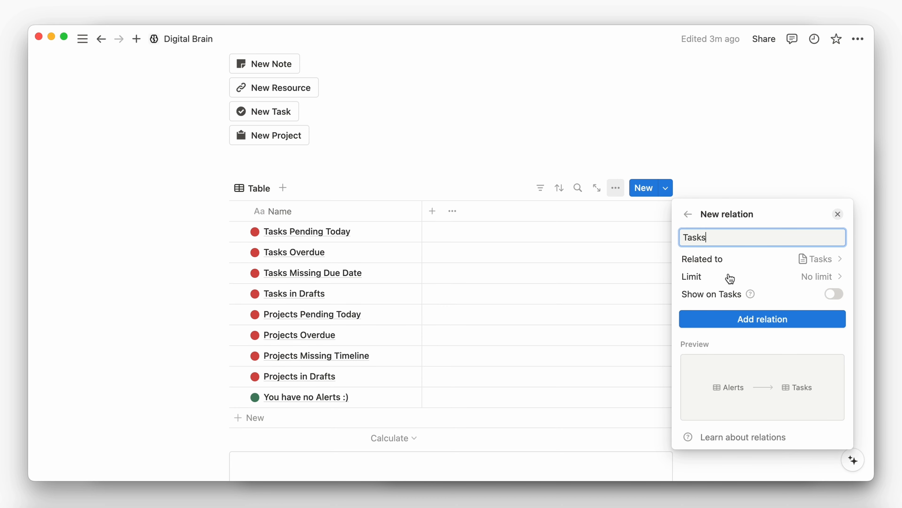
pyautogui.click(833, 293)
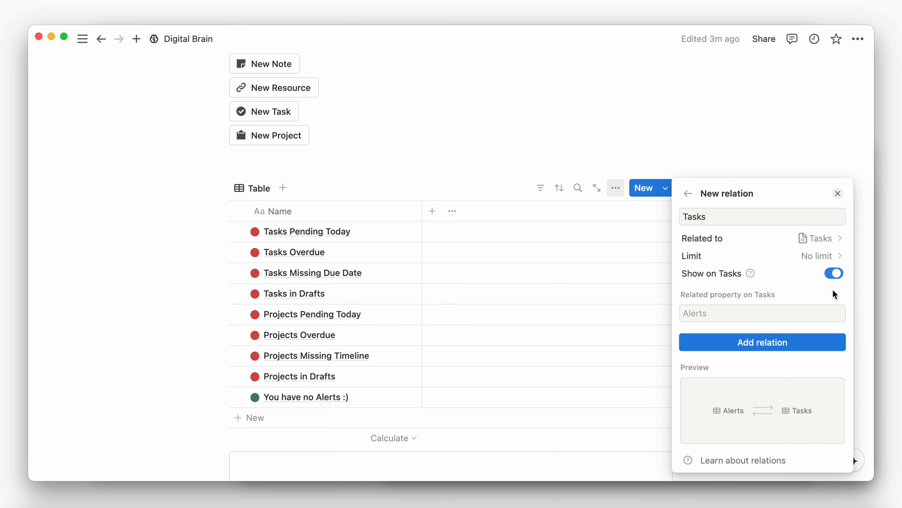
pyautogui.click(799, 341)
# Step: Add a second relation property from Alerts to the Projects database, also shown on Projects
pyautogui.click(558, 211)
pyautogui.write('rela')
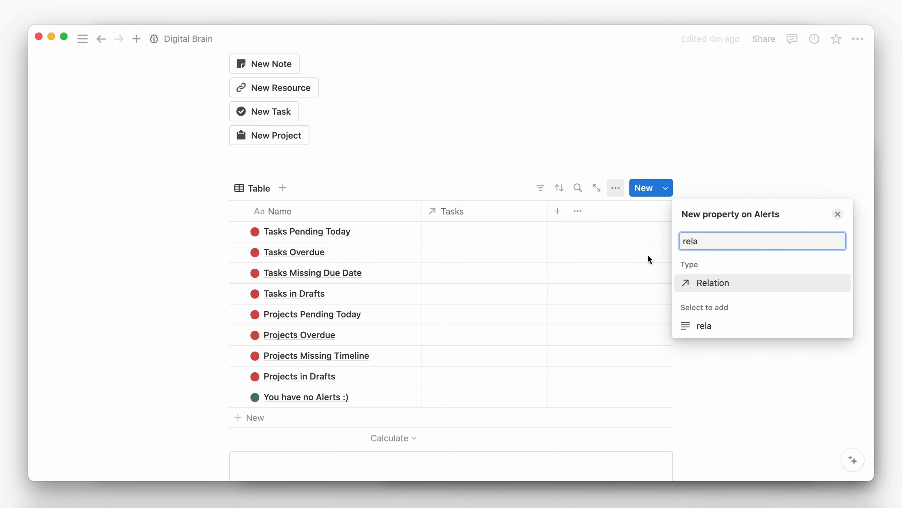
pyautogui.click(697, 281)
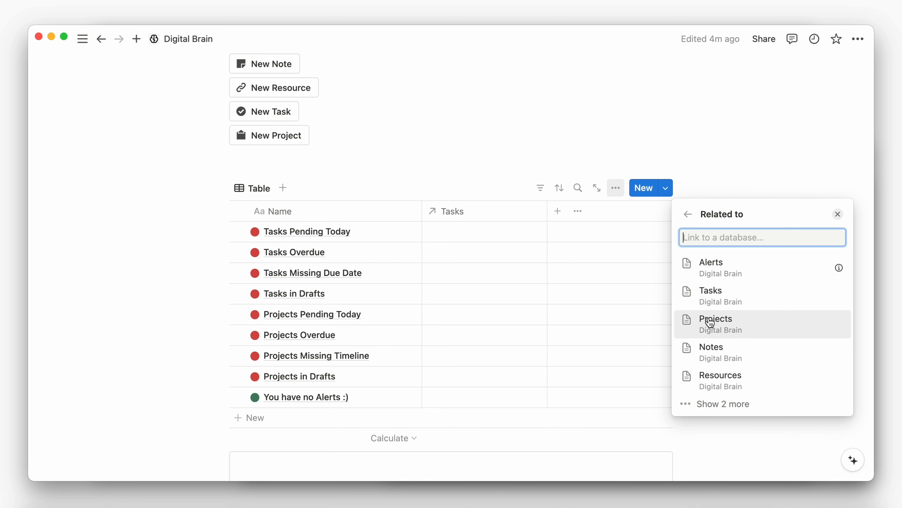
pyautogui.click(707, 319)
pyautogui.click(825, 299)
pyautogui.click(778, 337)
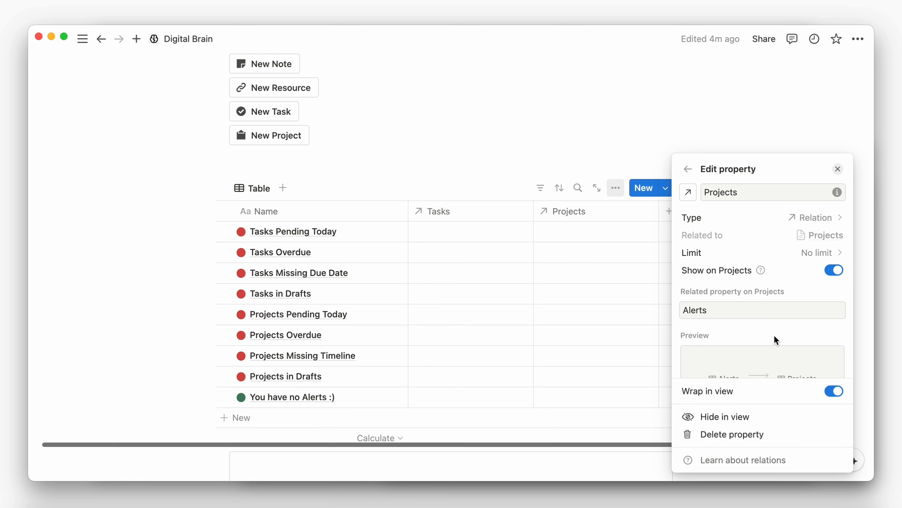
pyautogui.click(649, 336)
# Step: Add a formula property named "Alert (Tasks Pending Today)" to the Tasks database and give it the filled circle icon
pyautogui.scroll(-15, 650, 338)
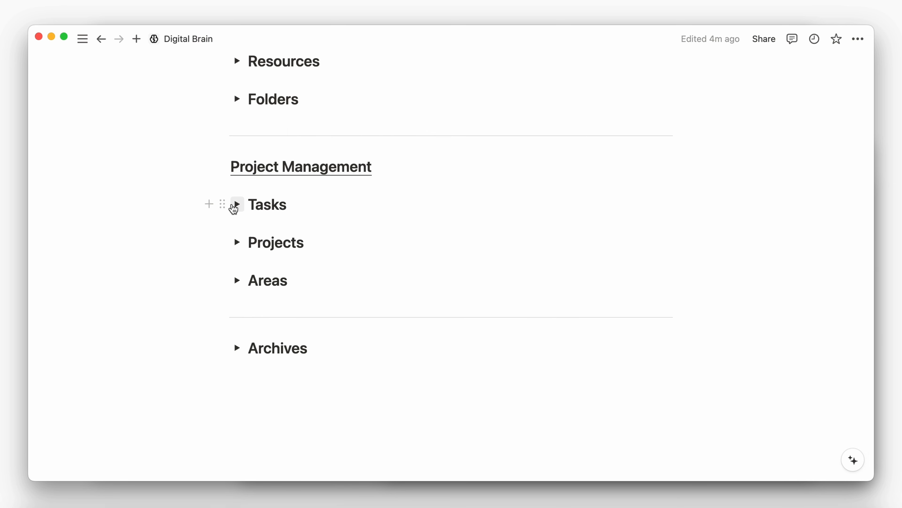
pyautogui.click(236, 204)
pyautogui.click(616, 239)
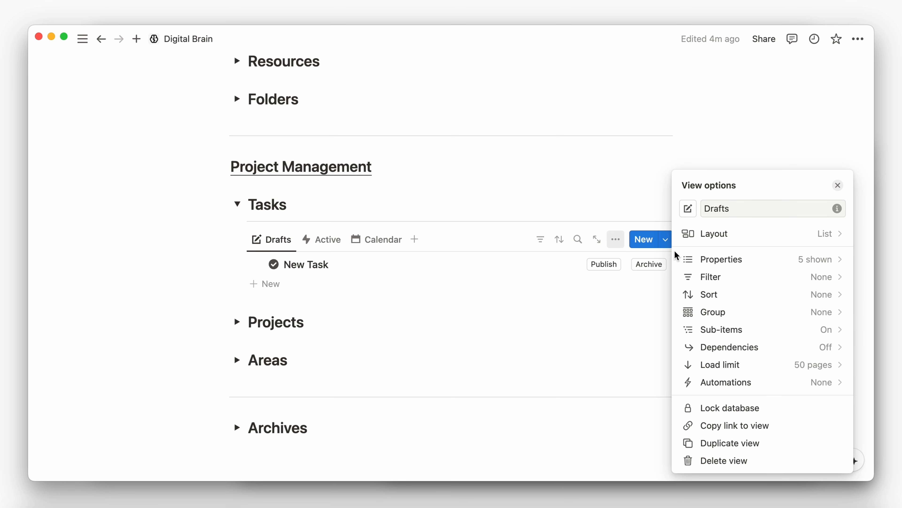
pyautogui.click(721, 259)
pyautogui.scroll(-1, 715, 401)
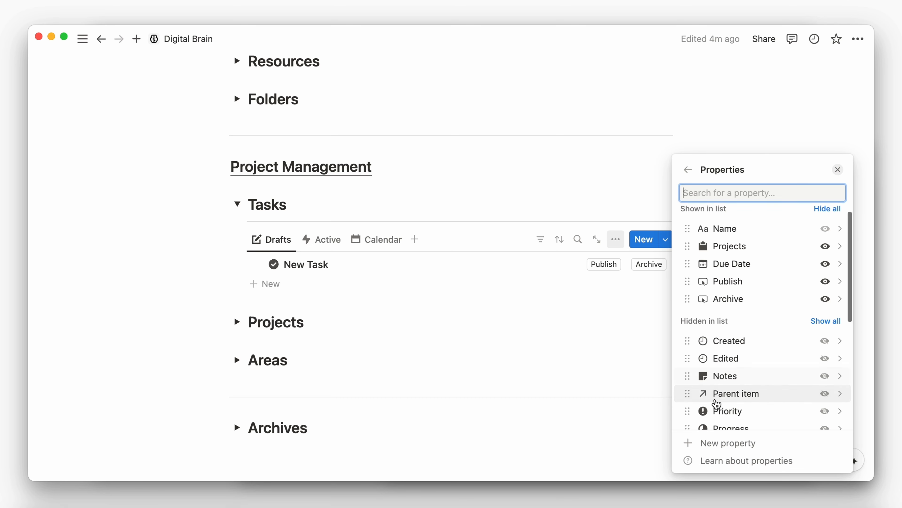
pyautogui.click(713, 443)
pyautogui.write('fo')
pyautogui.press('Return')
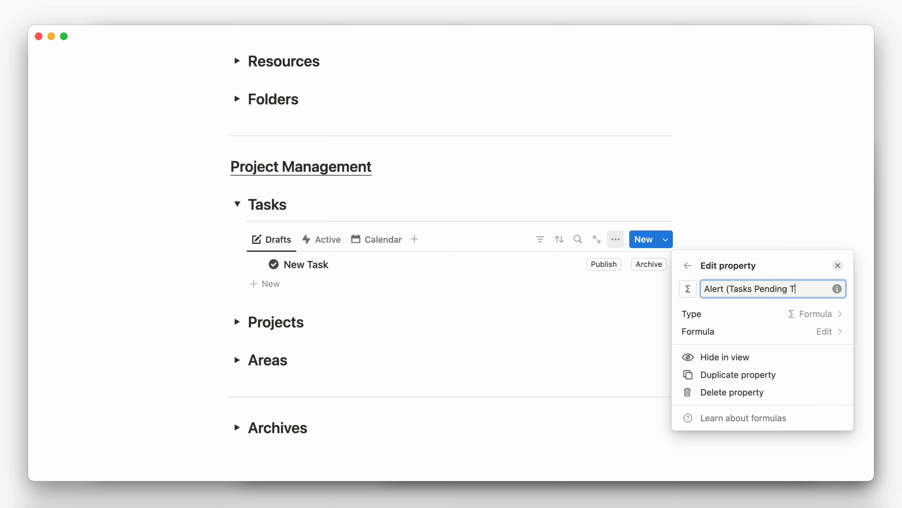
pyautogui.write(')')
pyautogui.click(689, 288)
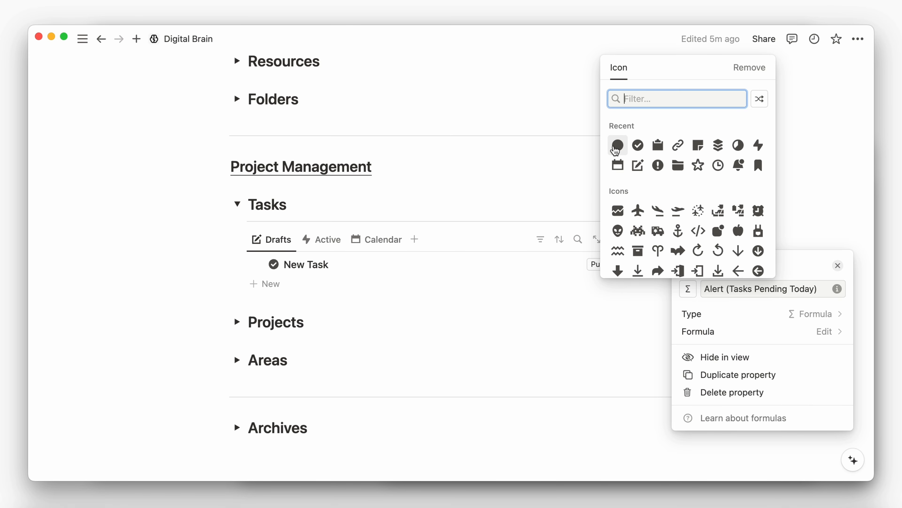
pyautogui.click(615, 151)
# Step: Set the Alert (Tasks Pending Today) formula to if((parseDate(formatDate(Due Date,"YYYY-MM-DD"))) == (parseDate(formatDate(now(),"YYYY-MM-DD"))) and Status!="Complete" and State=="Active", "True","")
pyautogui.click(723, 330)
pyautogui.write('if')
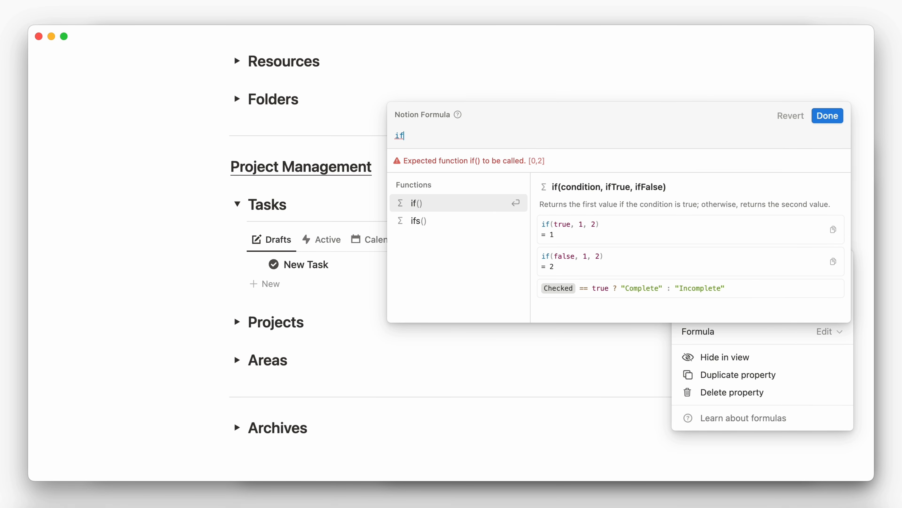
pyautogui.write('((parseDate(formatDate(Due Date')
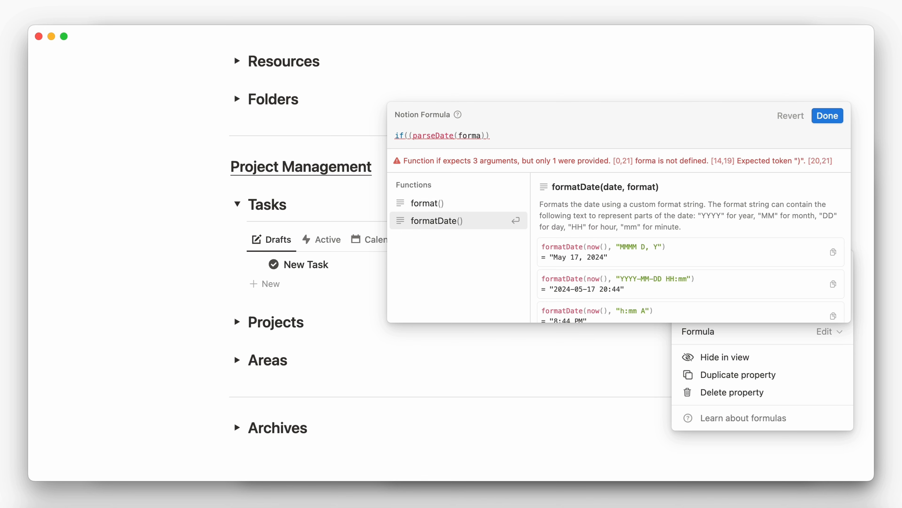
pyautogui.write(',"YYYY-MM-DD"))) == (')
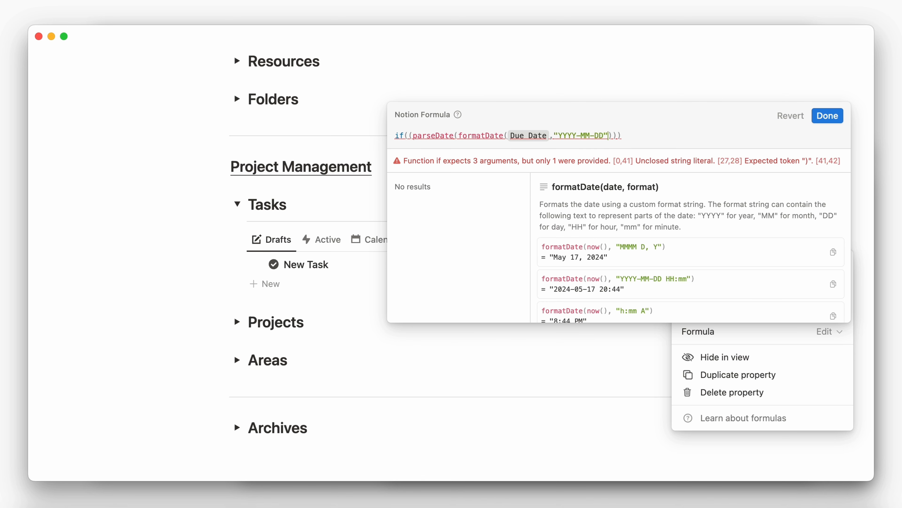
pyautogui.write('parseDate(formatDate(now()')
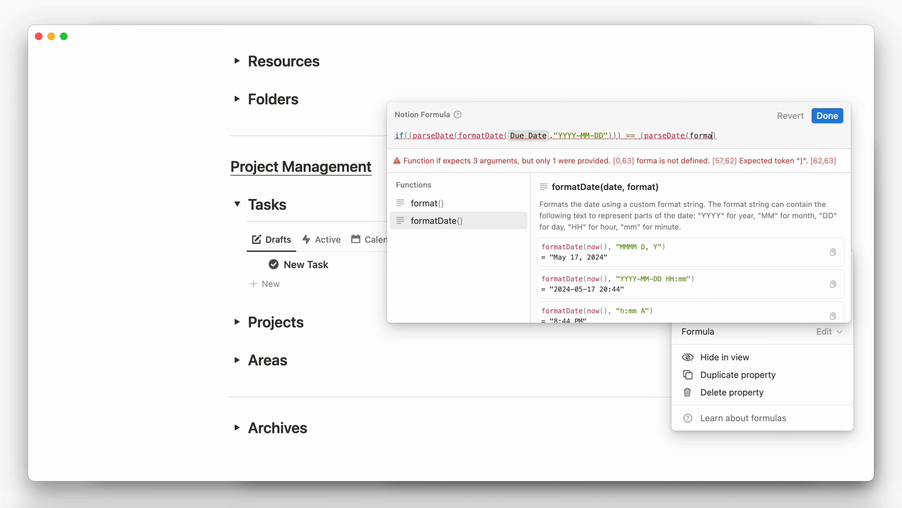
pyautogui.write(',"YYYY-MM-DD"))) and')
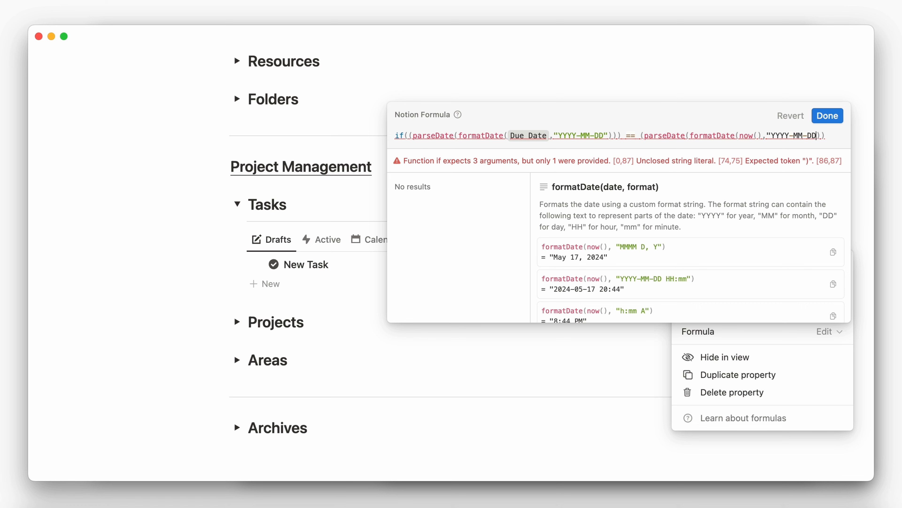
pyautogui.write(' Status !="Complat')
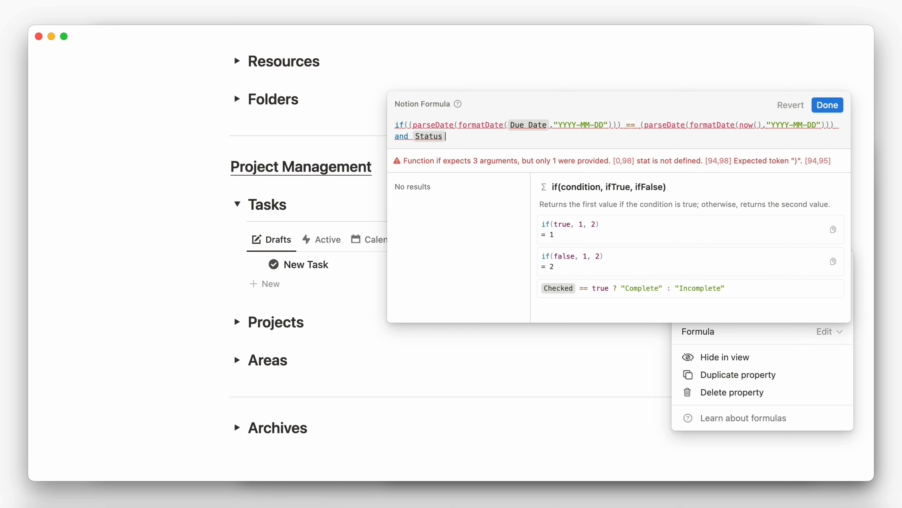
pyautogui.press('BackSpace')
pyautogui.press('BackSpace')
pyautogui.write('e')
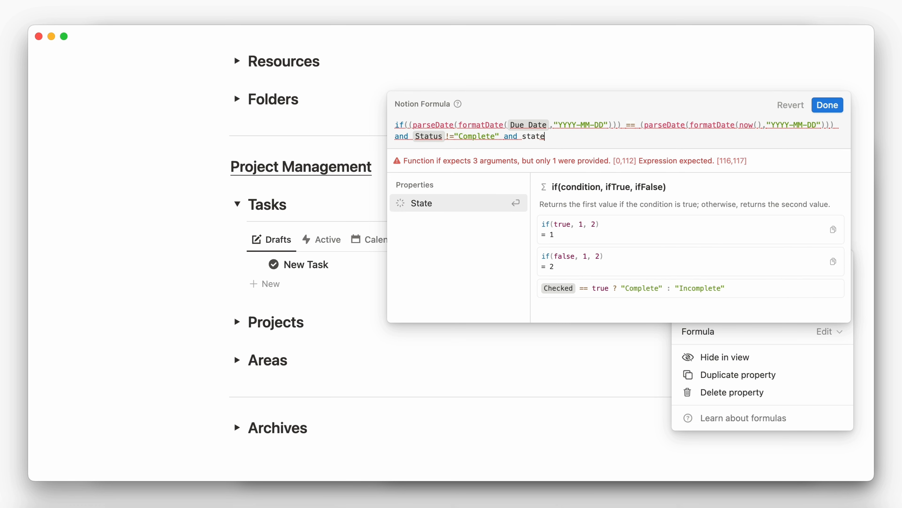
pyautogui.write('te" and State =="Active", "True","")')
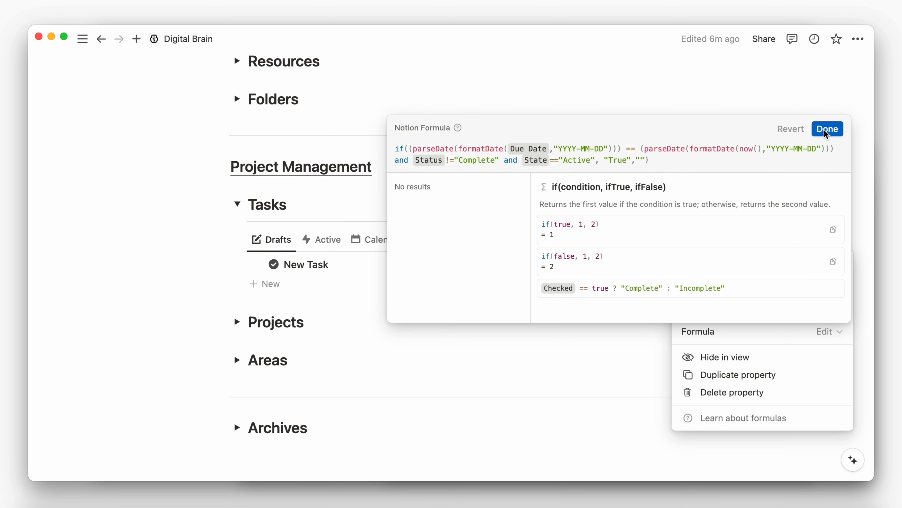
pyautogui.click(826, 133)
pyautogui.click(689, 263)
# Step: Add another formula property to Tasks named "Alert (Tasks Missing Due Date)" with the filled circle icon
pyautogui.click(615, 240)
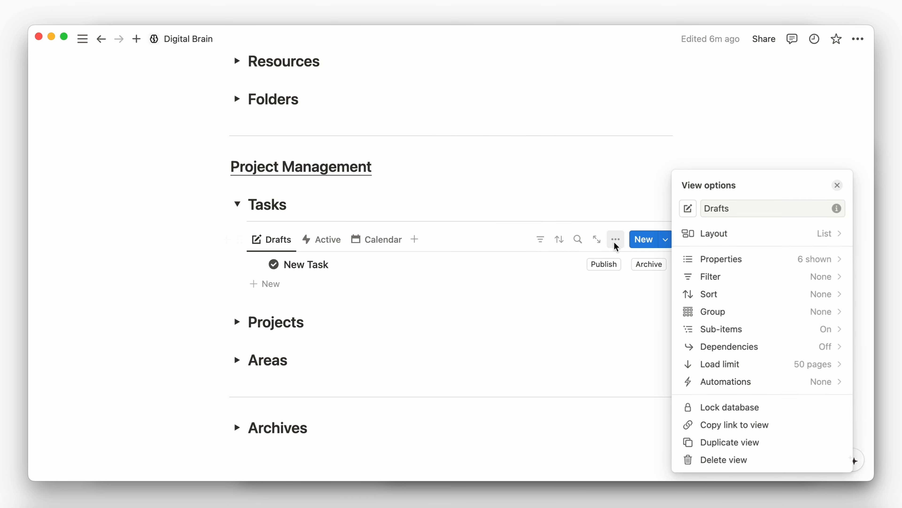
pyautogui.click(705, 256)
pyautogui.click(715, 450)
pyautogui.write('form')
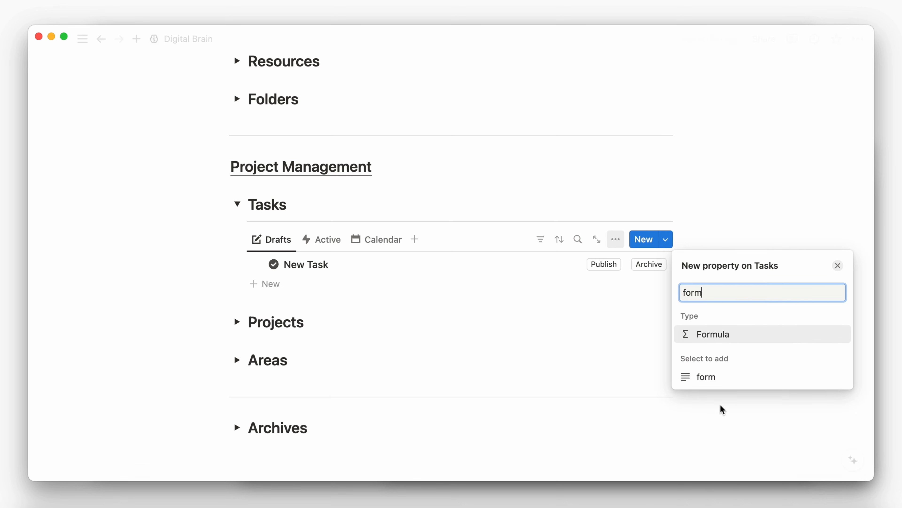
pyautogui.click(724, 334)
pyautogui.write('Alert (Tasks')
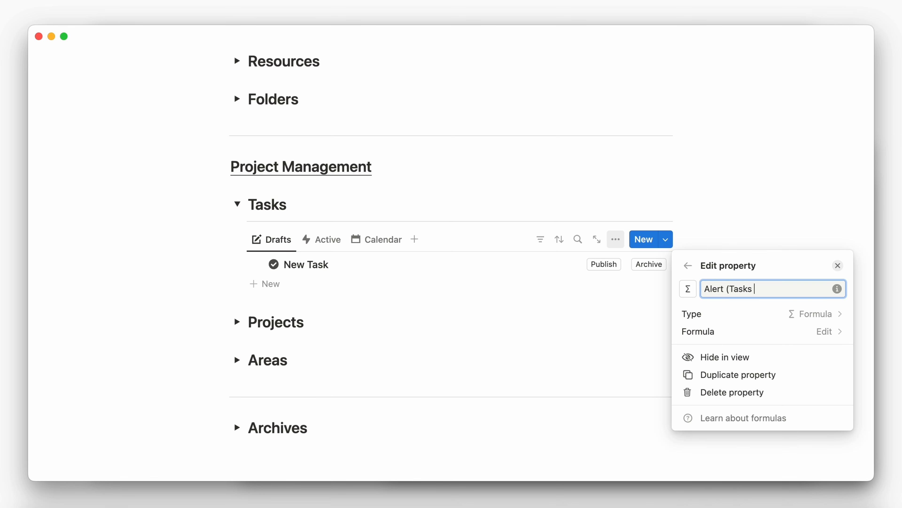
pyautogui.write(' Missing Due Date)')
pyautogui.click(687, 289)
pyautogui.click(619, 150)
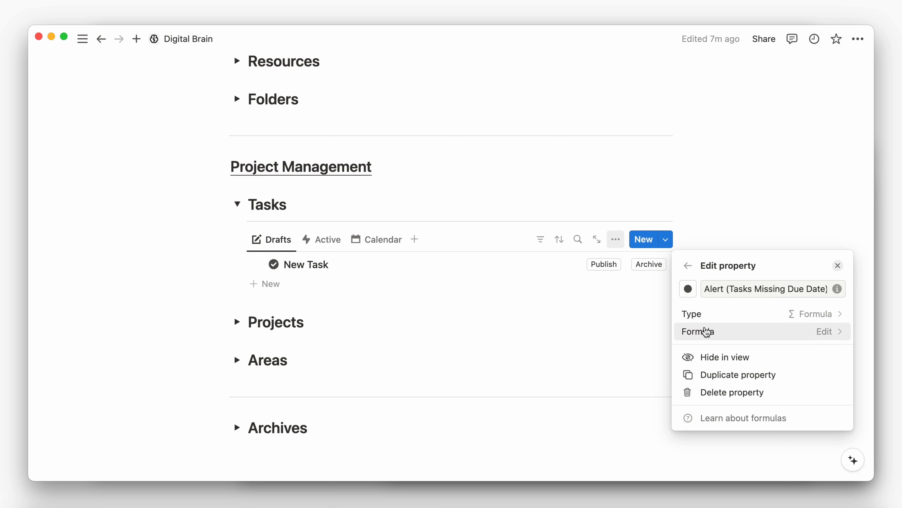
# Step: Set the Alert (Tasks Missing Due Date) formula to if(State=="Active" and Status!="Complete" and empty(Due Date), "True", "")
pyautogui.click(707, 331)
pyautogui.write('if(State')
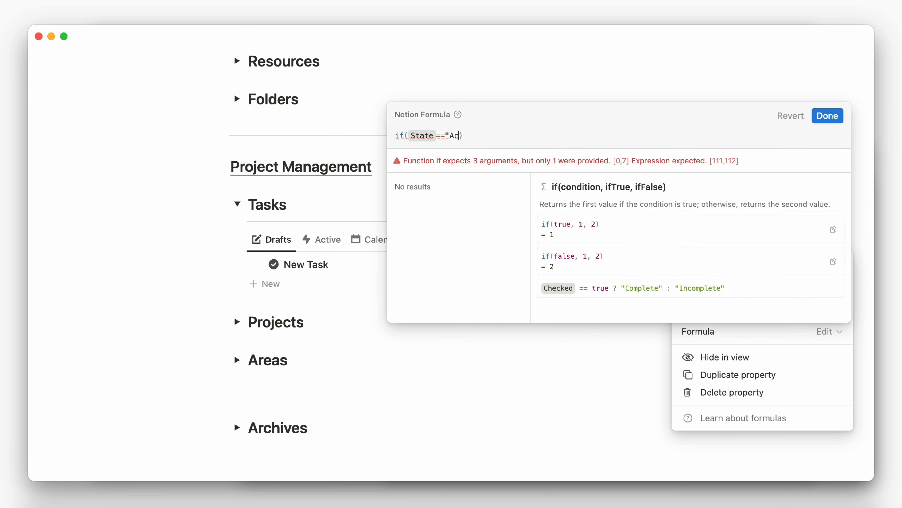
pyautogui.write('=="Active" and Status !="C')
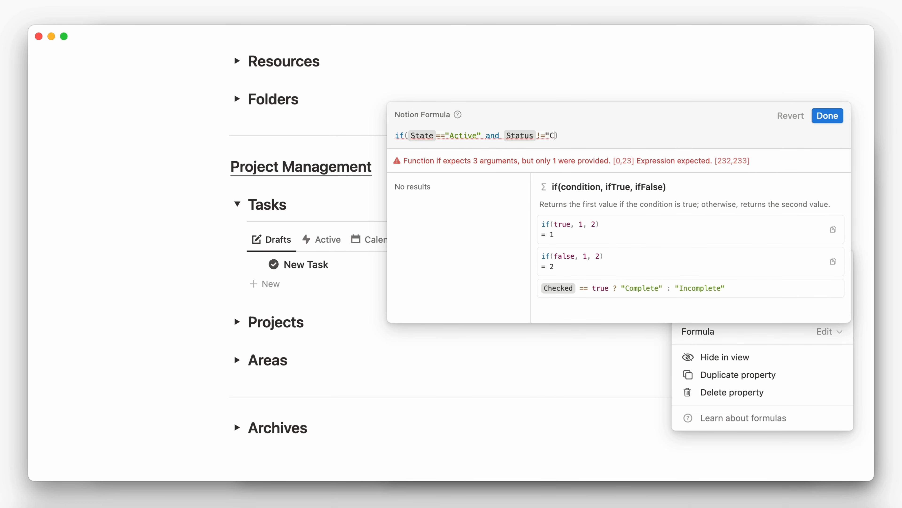
pyautogui.write('omplete" and empty(Due')
pyautogui.press('Return')
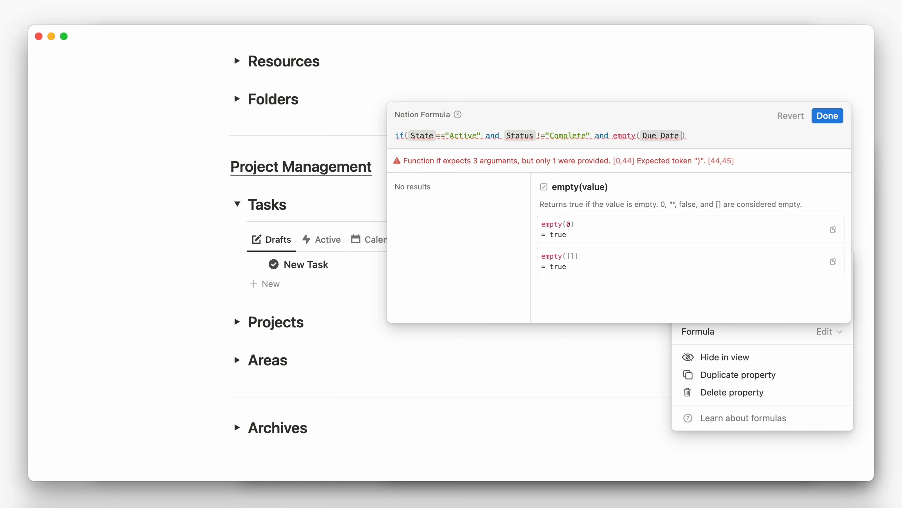
pyautogui.write(', "True", ""')
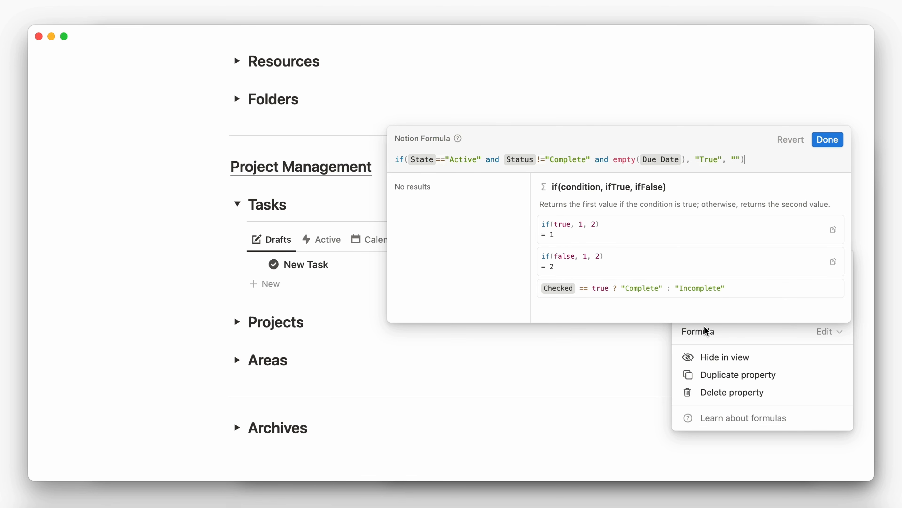
pyautogui.click(825, 146)
pyautogui.click(688, 266)
# Step: Add a formula property to Tasks named "Alert (Tasks Overdue)" with the filled circle icon
pyautogui.click(616, 238)
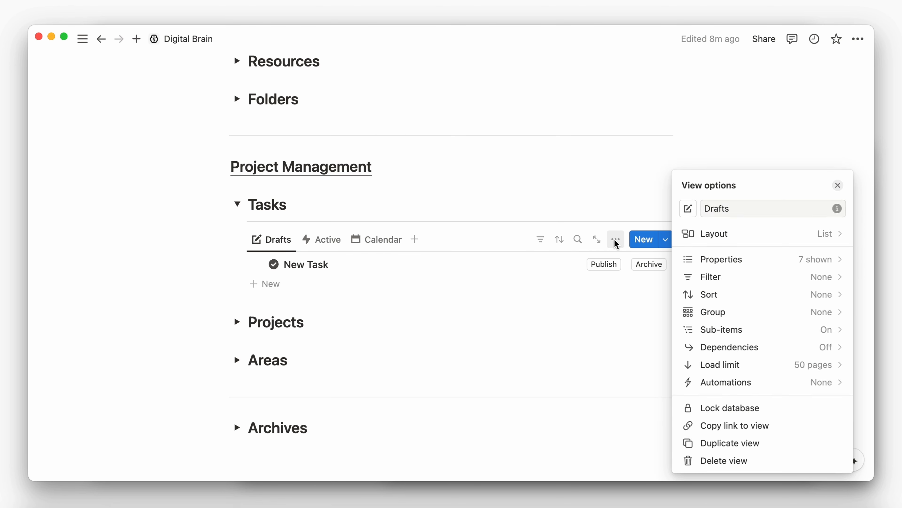
pyautogui.click(706, 259)
pyautogui.click(707, 442)
pyautogui.write('form')
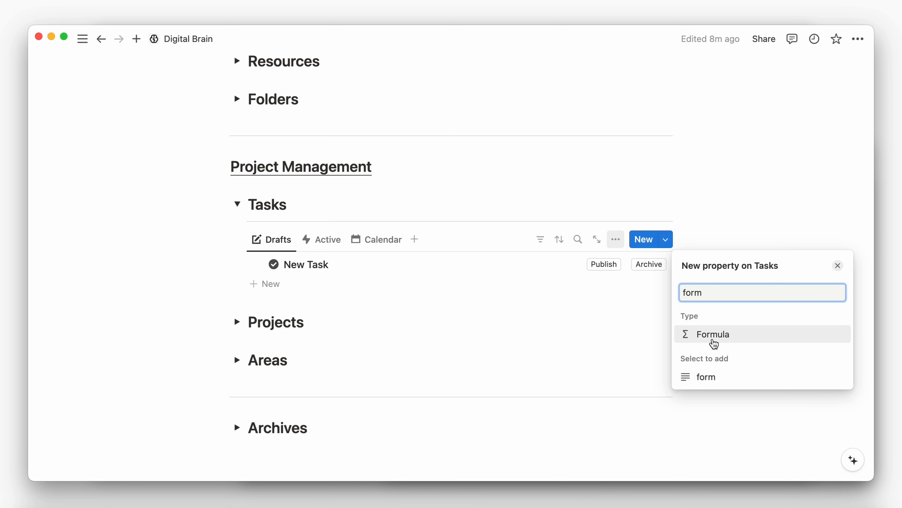
pyautogui.click(711, 338)
pyautogui.write('Alert (Tasks Ov')
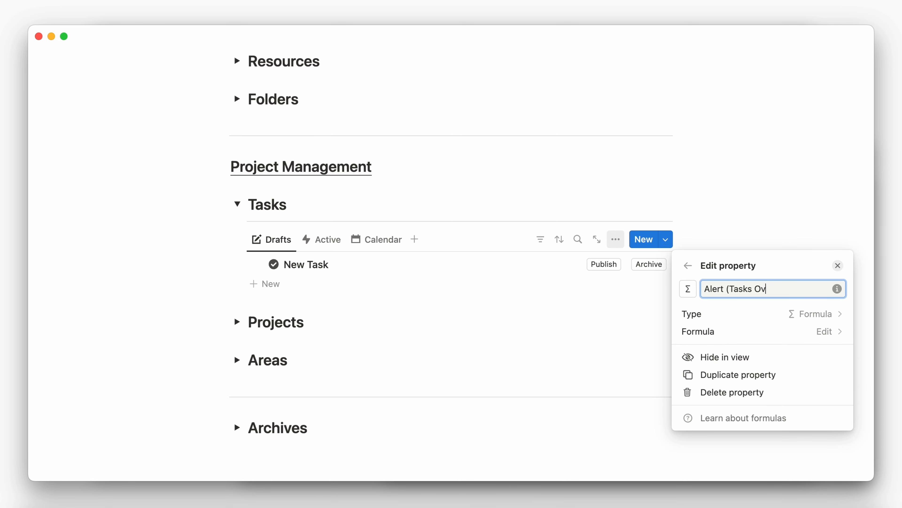
pyautogui.write('erdue)')
pyautogui.click(688, 288)
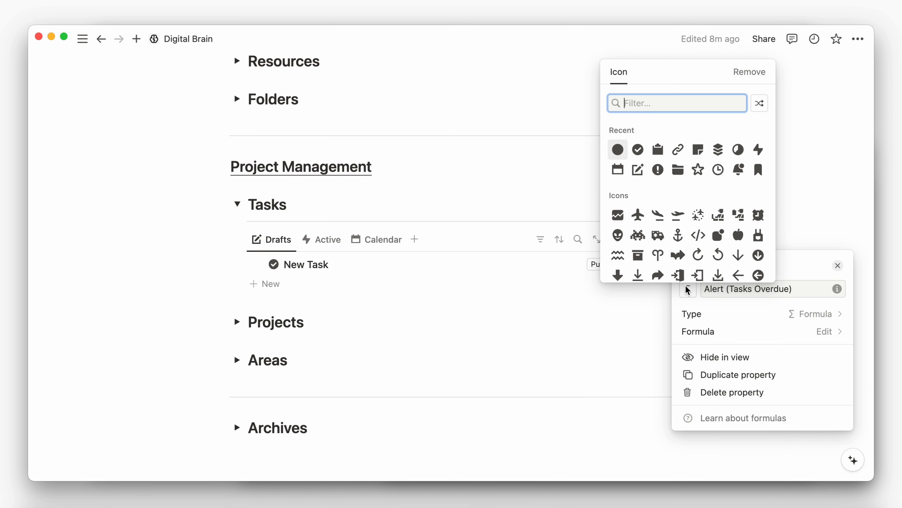
pyautogui.click(617, 148)
# Step: Set the Alert (Tasks Overdue) formula to if((dateBetween(Due Date,now(),"days")<0) and (Status!="Complete") and (State == "Active"), "True","")
pyautogui.click(708, 332)
pyautogui.write('if((date')
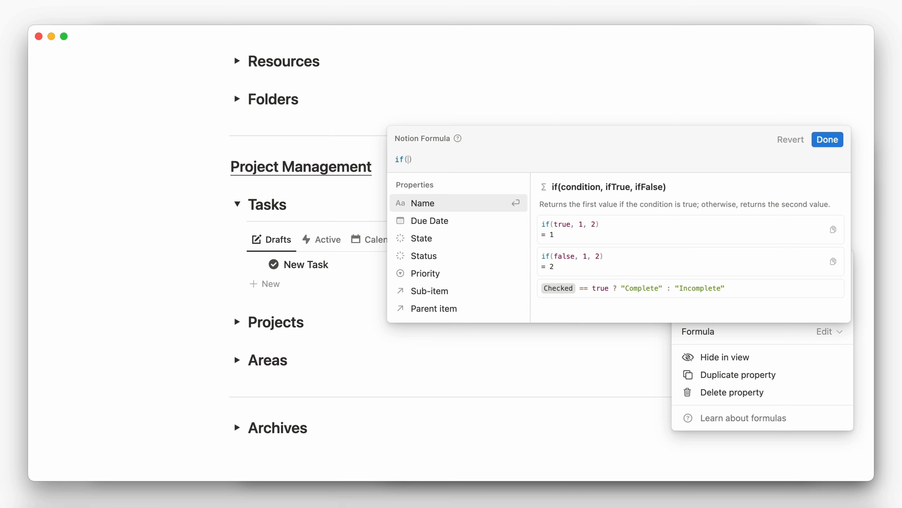
pyautogui.write('Between(Due Date,now(),"days")')
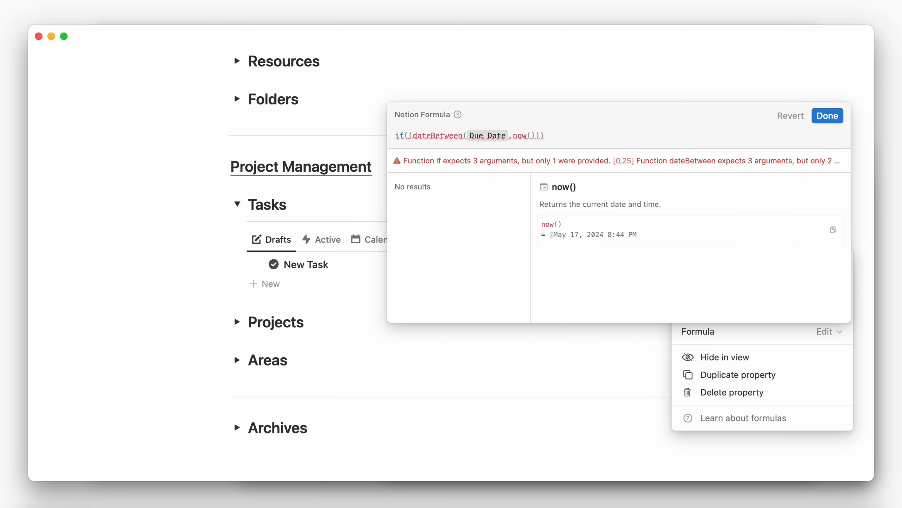
pyautogui.write('<0) and (Status !="Complete')
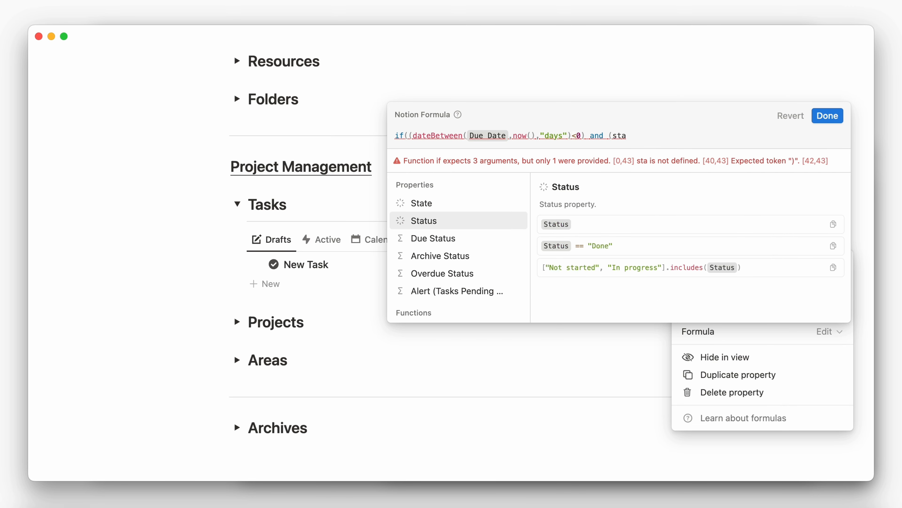
pyautogui.write('") and (State == "Active')
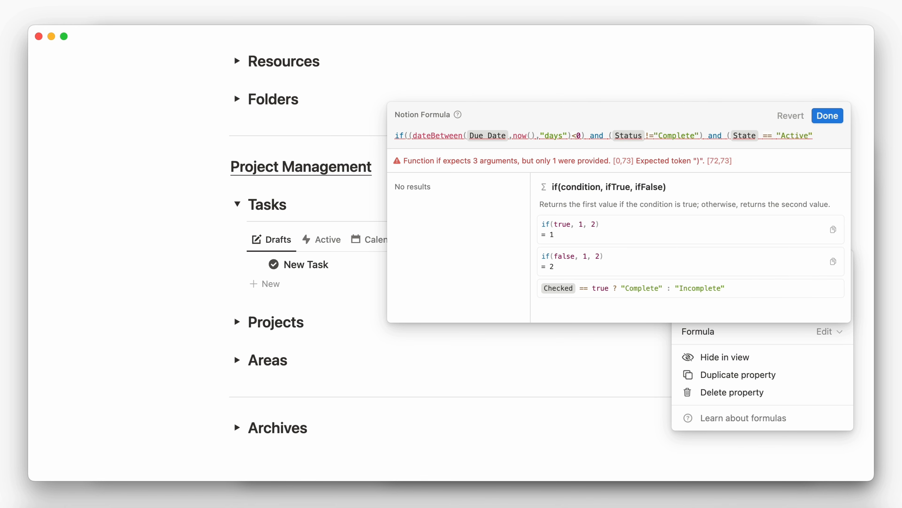
pyautogui.write('), "True","")')
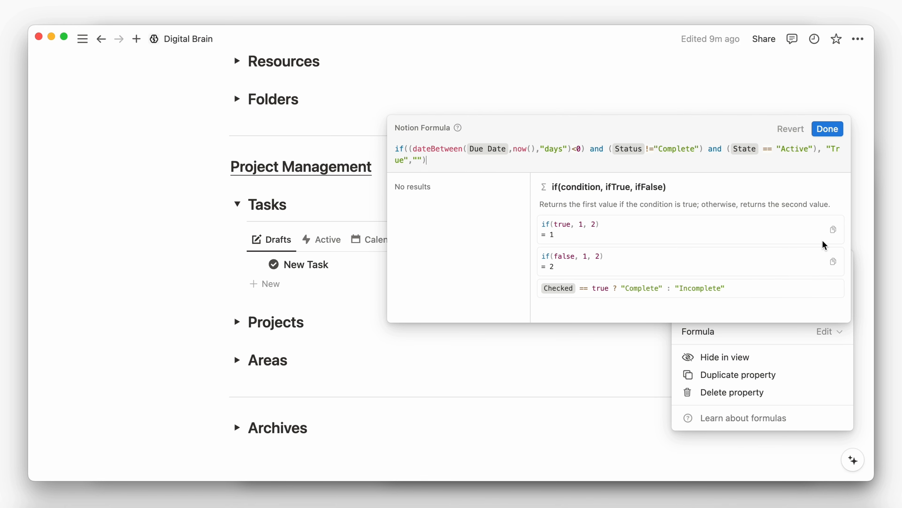
pyautogui.click(827, 135)
pyautogui.click(689, 265)
pyautogui.click(652, 246)
# Step: Add a formula property to Tasks named "Alert (Tasks in Drafts)" with the filled circle icon
pyautogui.click(619, 244)
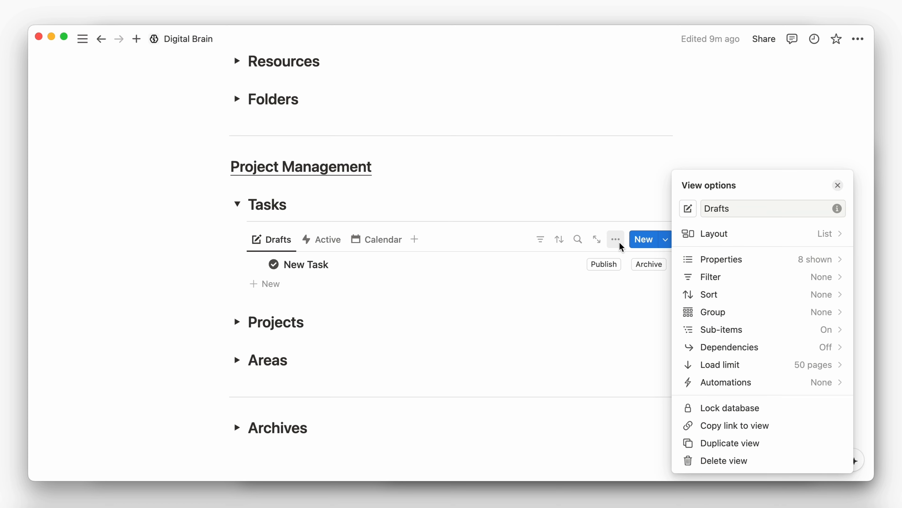
pyautogui.click(705, 263)
pyautogui.click(689, 444)
pyautogui.write('for')
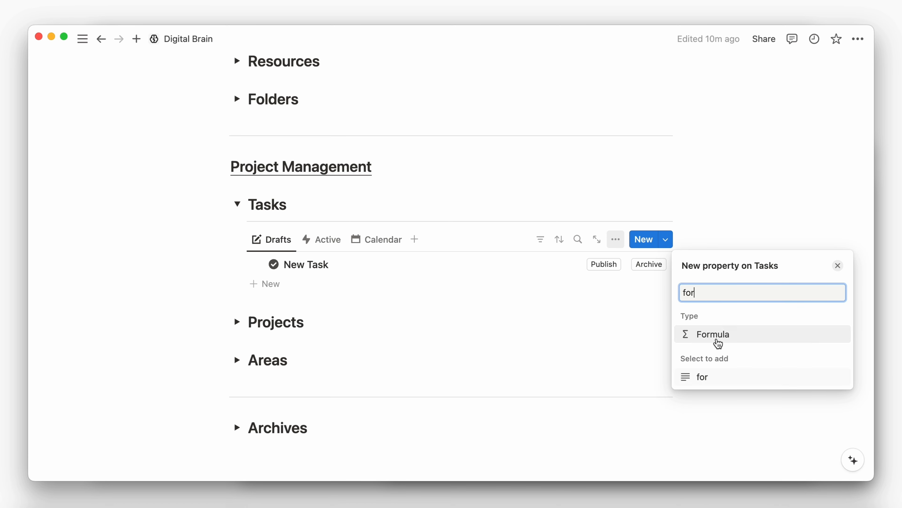
pyautogui.click(716, 340)
pyautogui.write('Alert (Tasks in Drafts')
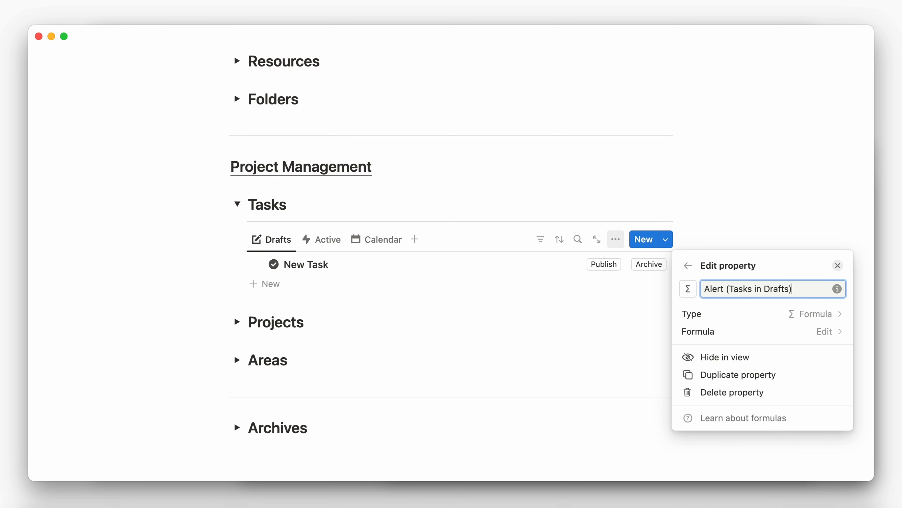
pyautogui.click(688, 288)
pyautogui.click(619, 152)
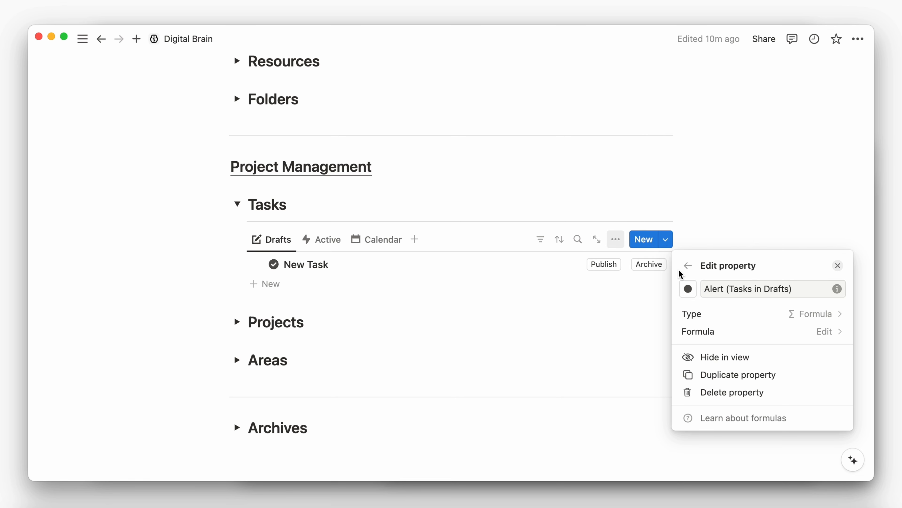
# Step: Set the Alert (Tasks in Drafts) formula to if(State=="Draft","True","")
pyautogui.click(705, 332)
pyautogui.write('if(st')
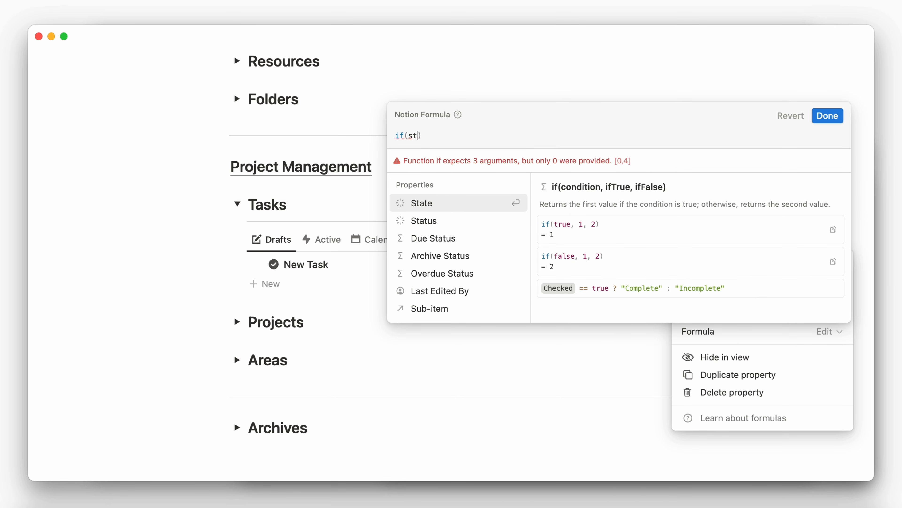
pyautogui.press('Return')
pyautogui.write('=="Draft"')
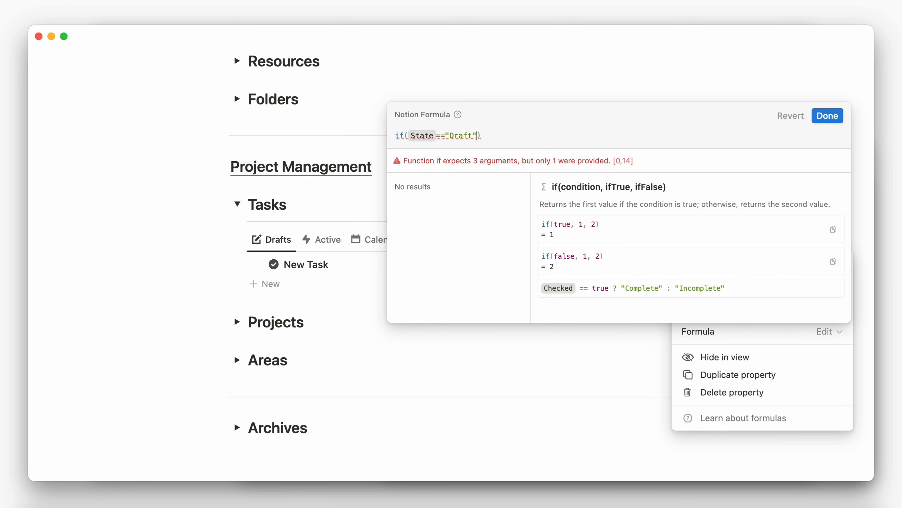
pyautogui.write(',"True')
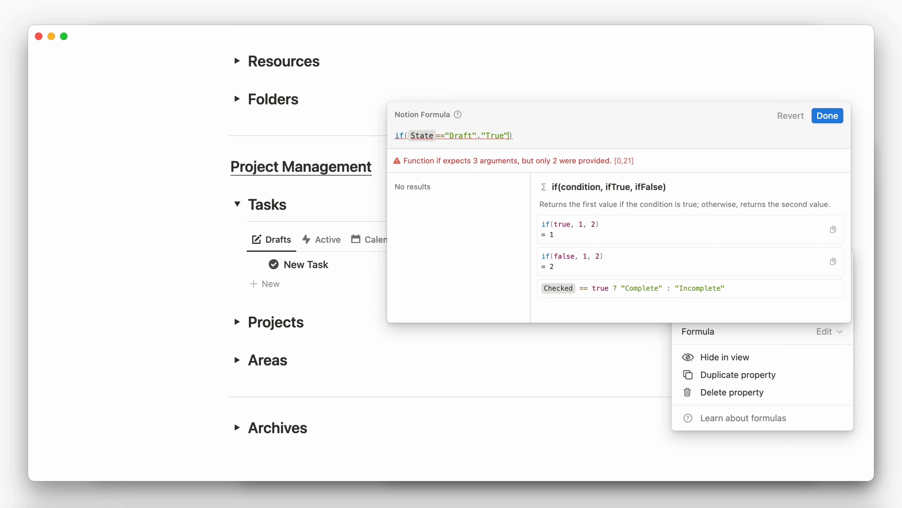
pyautogui.write('",""')
pyautogui.click(828, 145)
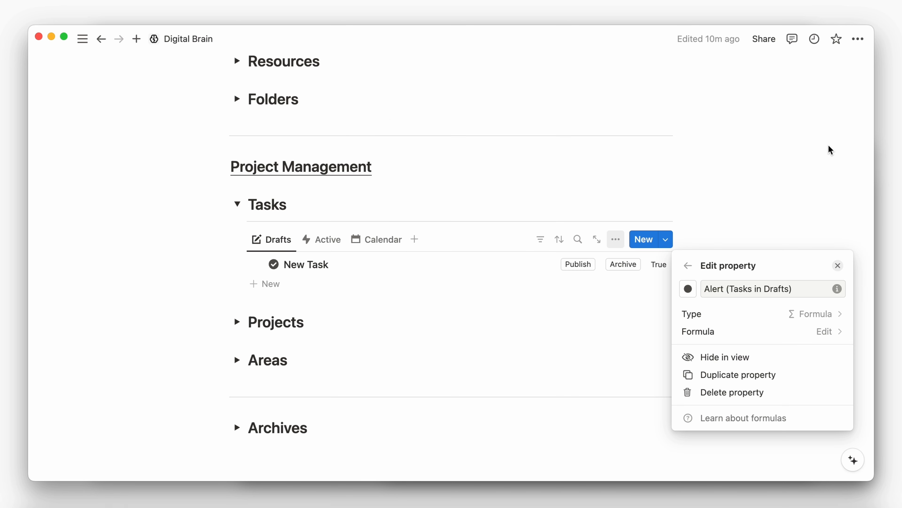
# Step: Hide the four alert formula properties from the Drafts view of the Tasks database
pyautogui.click(718, 237)
pyautogui.click(616, 239)
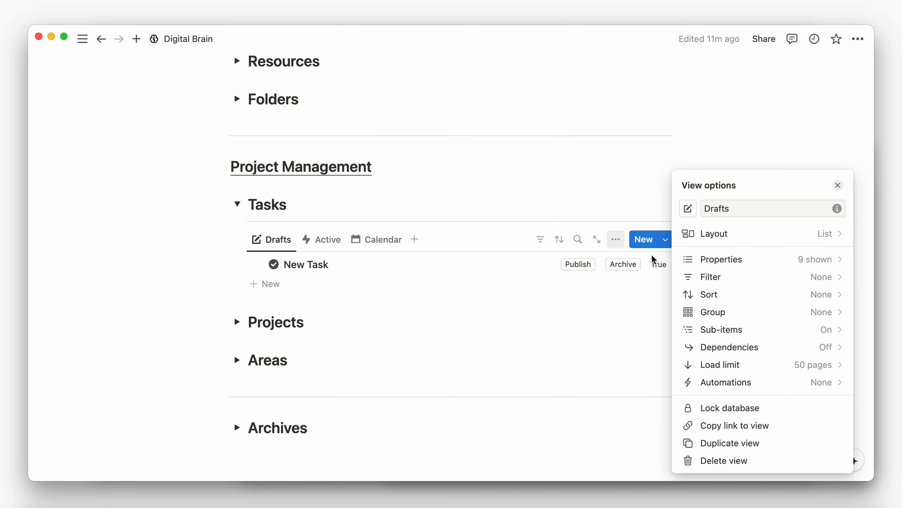
pyautogui.click(707, 258)
pyautogui.scroll(-1, 699, 260)
pyautogui.click(825, 294)
pyautogui.click(825, 294)
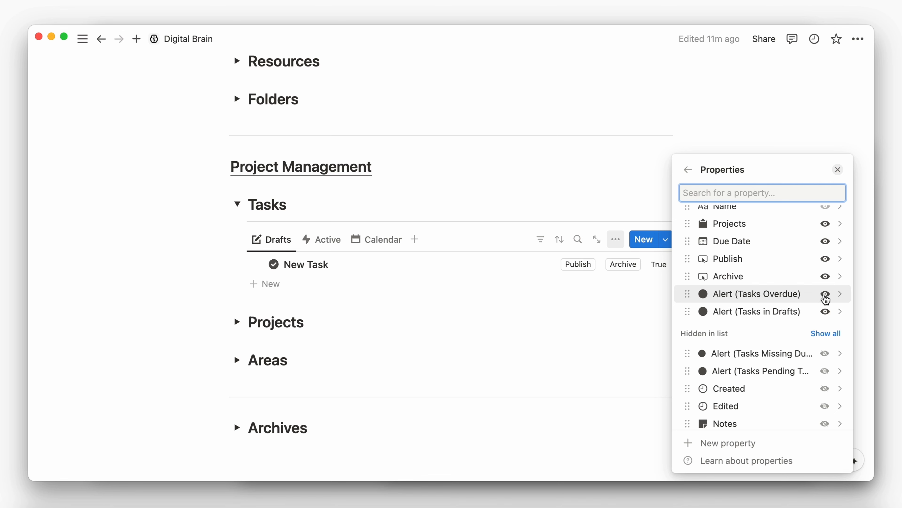
pyautogui.click(825, 294)
pyautogui.click(825, 295)
pyautogui.click(653, 175)
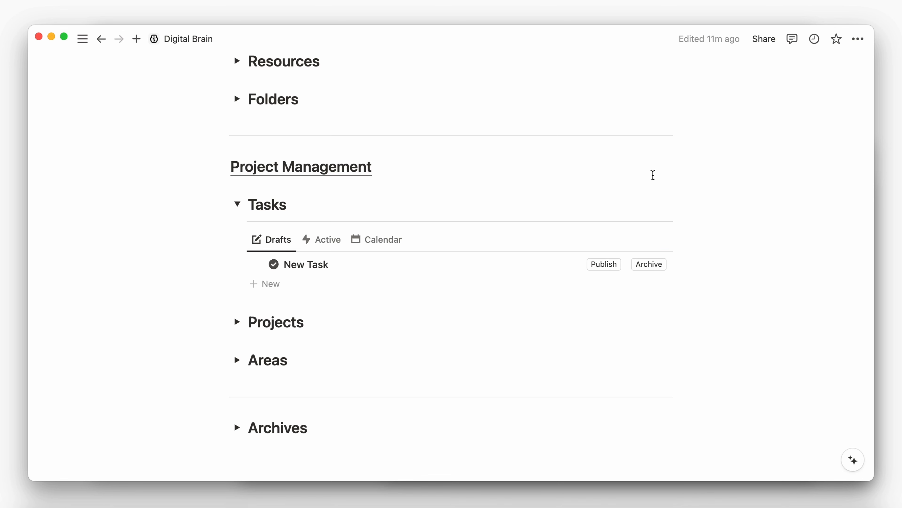
# Step: Expand the Projects section under Project Management and show its Drafts view
pyautogui.scroll(-2, 556, 196)
pyautogui.click(237, 267)
pyautogui.click(271, 303)
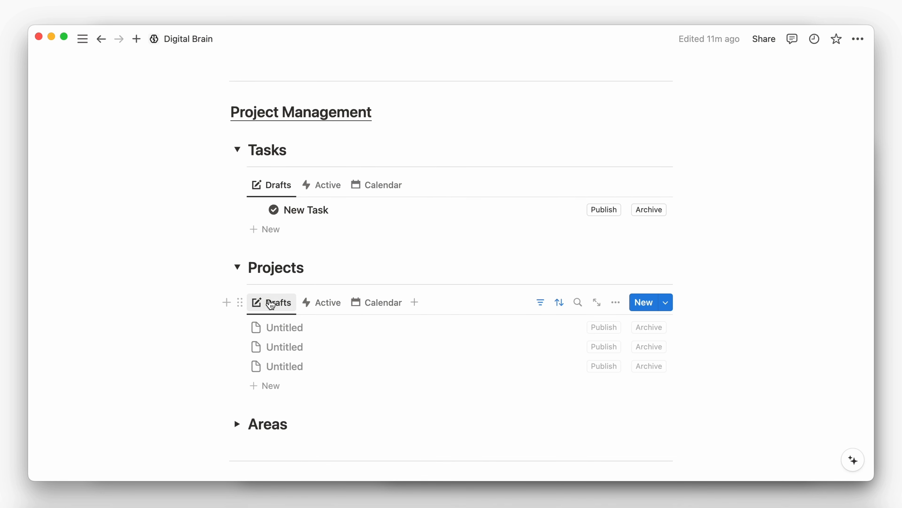
# Step: Add a formula property to Projects named "Alert (Projects Pending Today)" with the filled circle icon
pyautogui.click(616, 302)
pyautogui.click(719, 258)
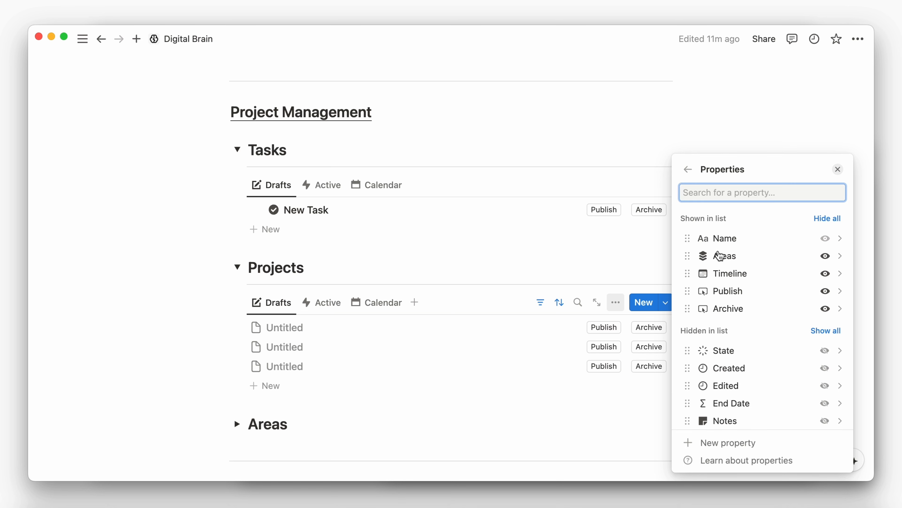
pyautogui.write('fo')
pyautogui.press('BackSpace')
pyautogui.press('BackSpace')
pyautogui.press('BackSpace')
pyautogui.press('BackSpace')
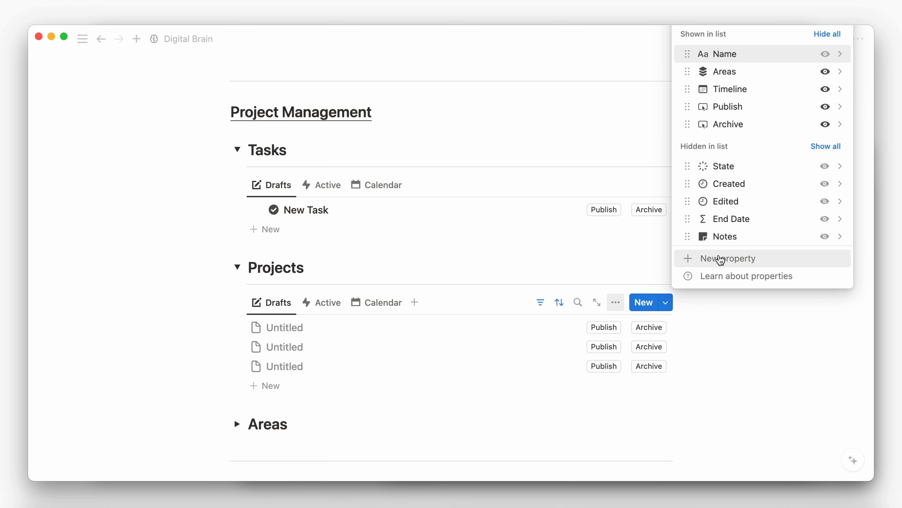
pyautogui.click(717, 258)
pyautogui.write('for')
pyautogui.click(735, 229)
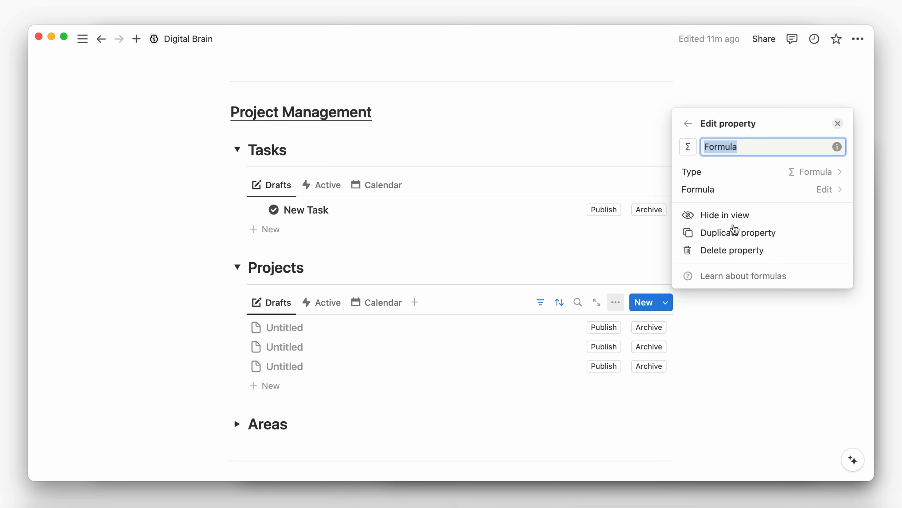
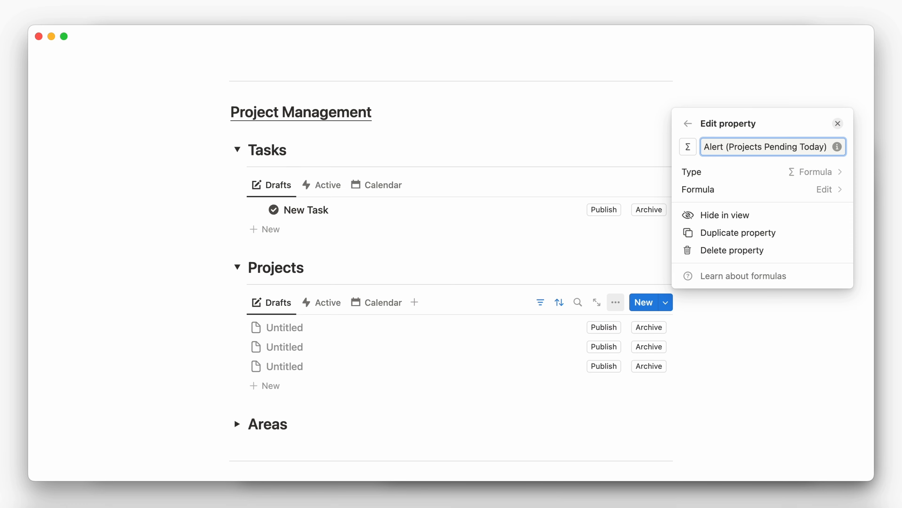
pyautogui.click(688, 147)
pyautogui.click(617, 241)
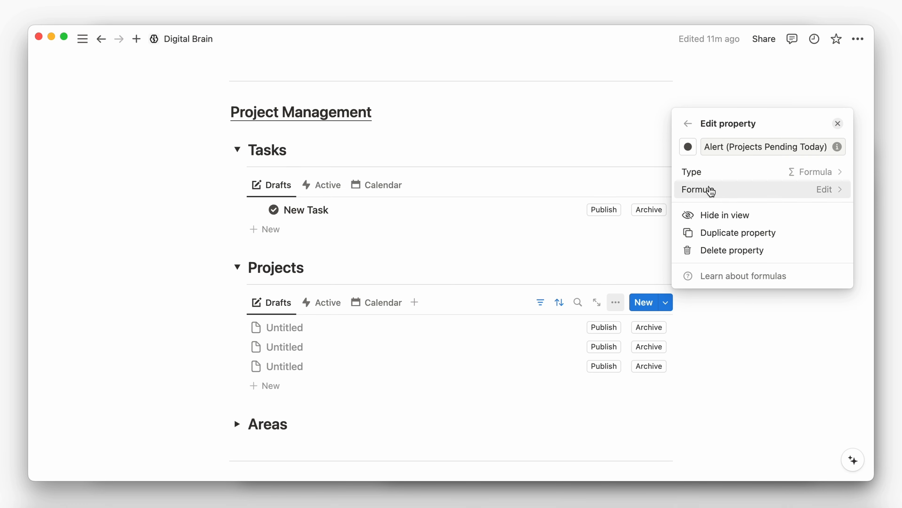
# Step: Begin the Alert (Projects Pending Today) formula with if((parseDate(formatDate(End Date,"YYYY-MM-DD"))) == (parseDate(formatDate(now(),"YYYY-MM-DD"
pyautogui.click(712, 190)
pyautogui.write('if((parseDate(')
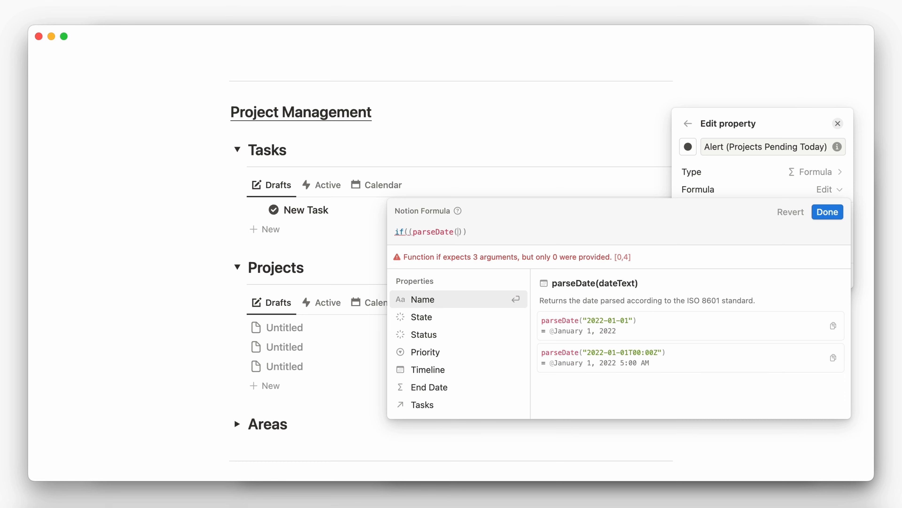
pyautogui.write('formatDate(End Date,"YYYY-MM')
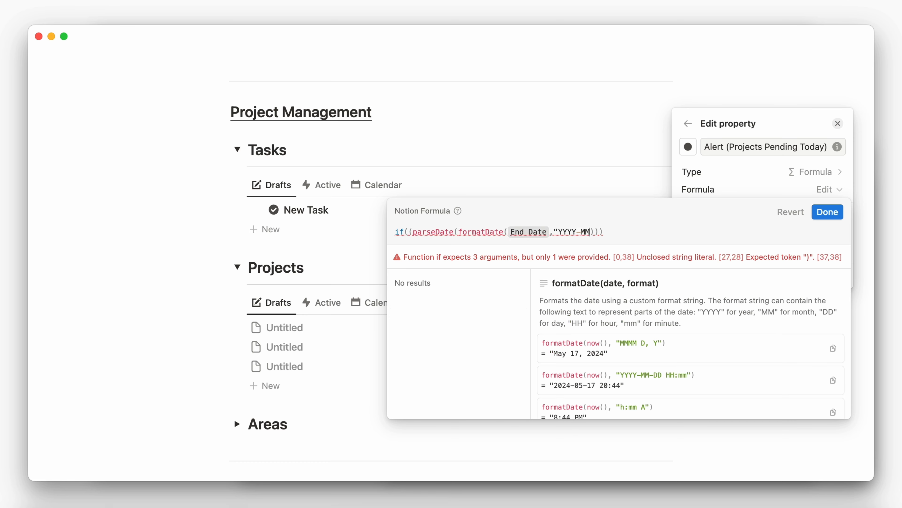
pyautogui.write('-DD"')
pyautogui.press('Right')
pyautogui.press('Right')
pyautogui.press('Right')
pyautogui.write('== parseDate()')
pyautogui.click(643, 233)
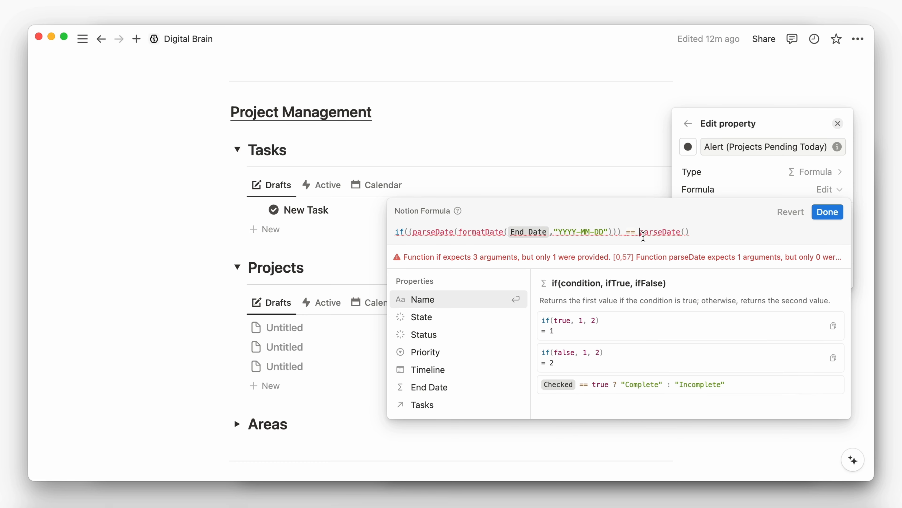
pyautogui.write('(formatDate(now(),')
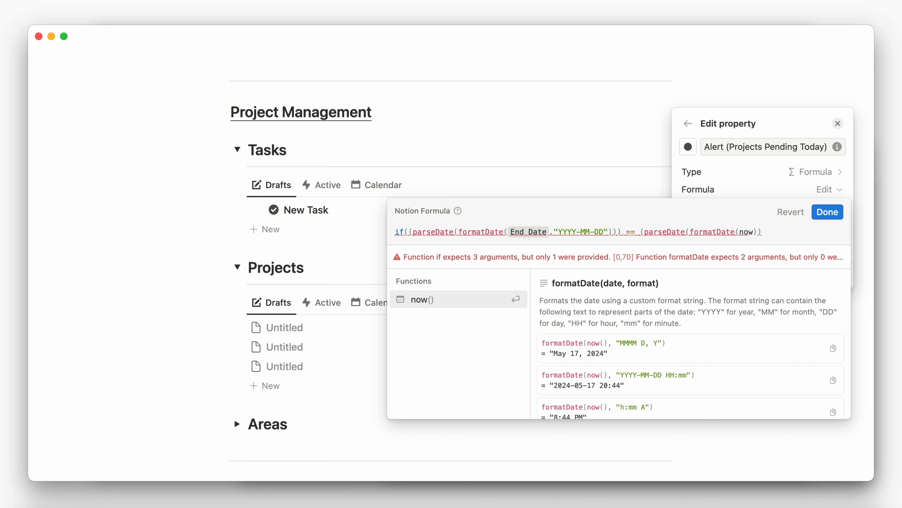
pyautogui.write('"YYYY-MM-DD')
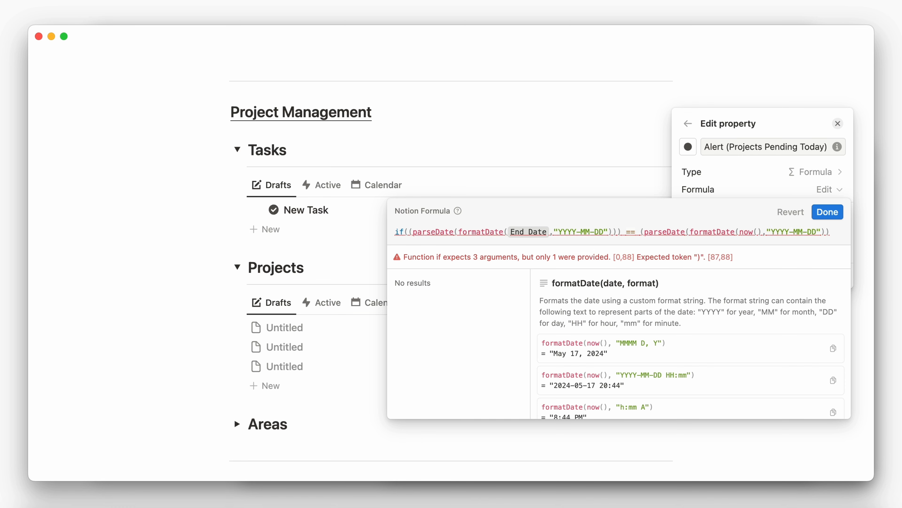
# Step: Close the date comparison with ))) and complete the formula with and Status!="Complete" and State=="Active", "True", ""), saving it
pyautogui.write('"))) and Status')
pyautogui.press('Down')
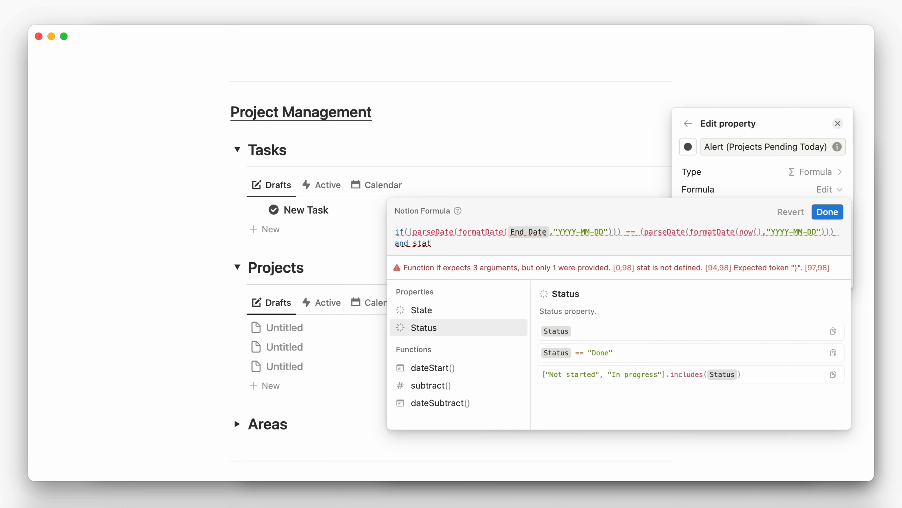
pyautogui.press('Return')
pyautogui.write('!="Complete" and State=="Ac')
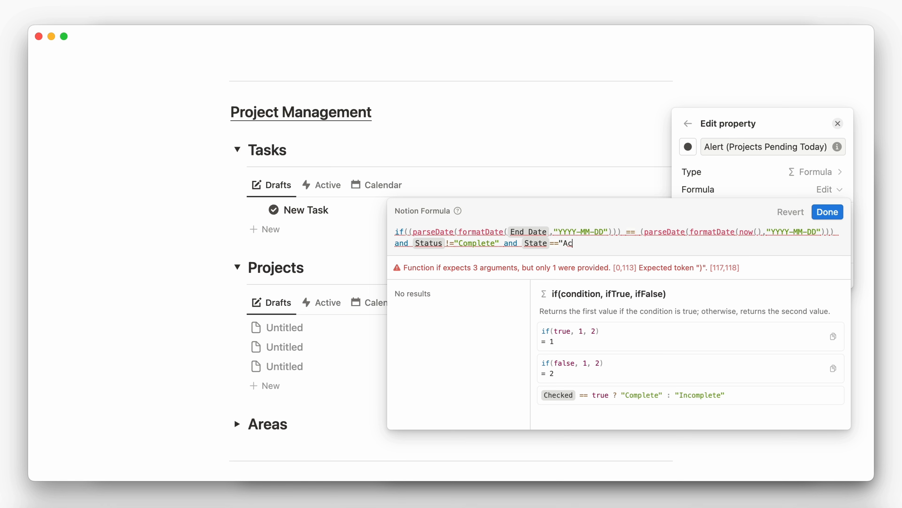
pyautogui.write('tive", "True", "")')
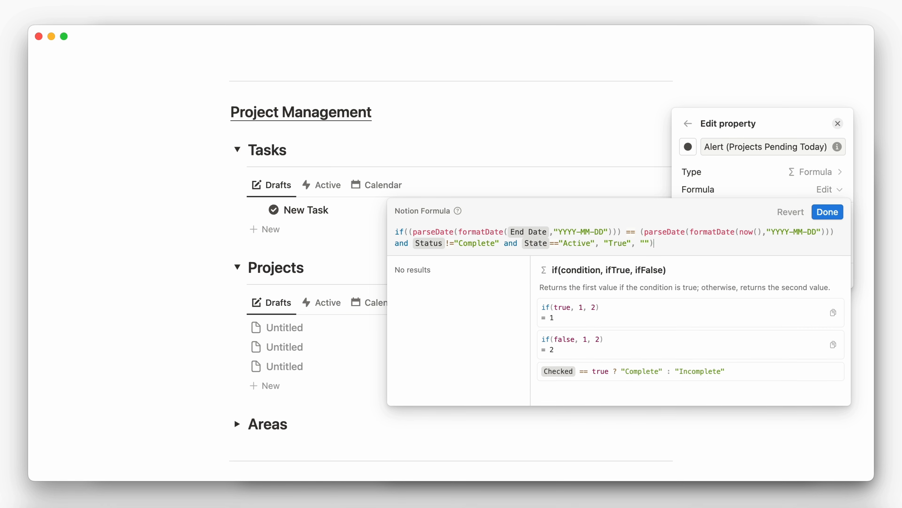
pyautogui.click(817, 218)
# Step: Add a formula property to Projects named "Alert (Projects Overdue)" with the filled circle icon
pyautogui.click(688, 122)
pyautogui.click(621, 299)
pyautogui.click(621, 298)
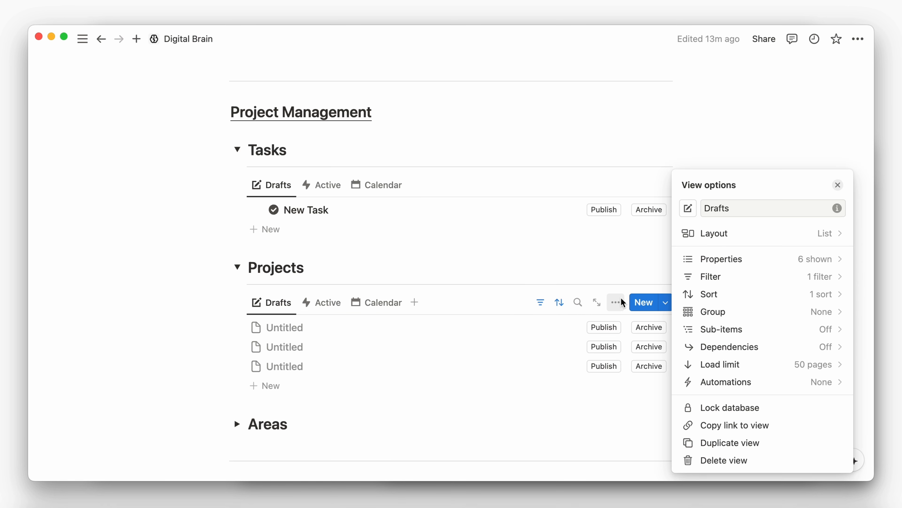
pyautogui.click(722, 259)
pyautogui.click(702, 442)
pyautogui.write('for')
pyautogui.press('Return')
pyautogui.write('Alert (Projects Overdue')
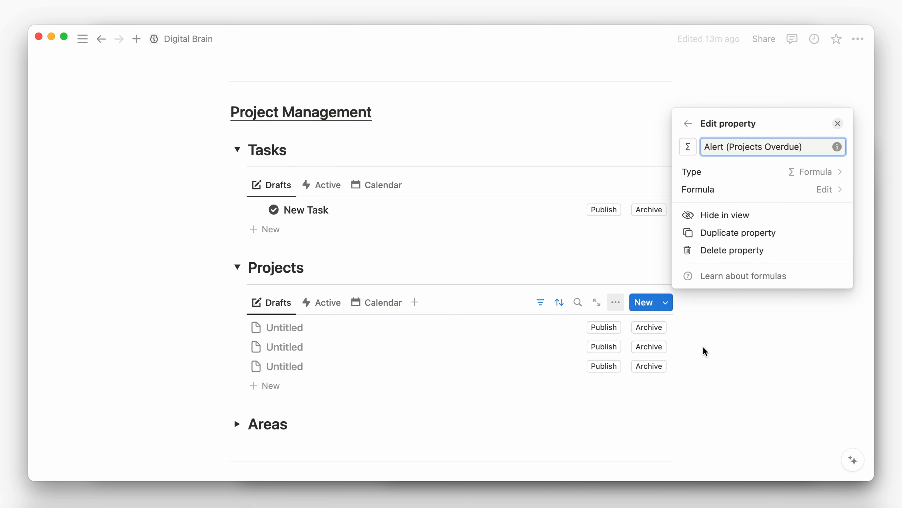
pyautogui.click(688, 149)
pyautogui.click(618, 247)
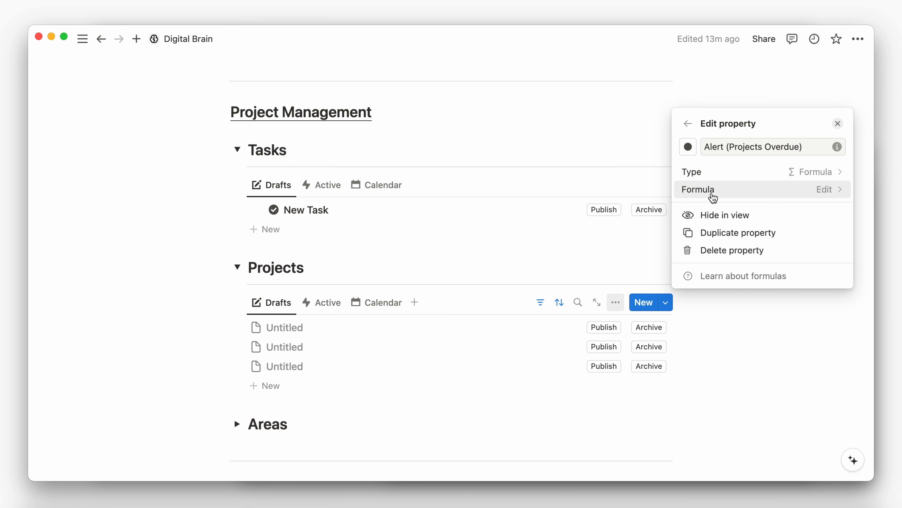
# Step: Begin the Alert (Projects Overdue) formula with if((dateBetween(End Date,now(),"days")
pyautogui.click(712, 192)
pyautogui.write('if')
pyautogui.press('Return')
pyautogui.write('(dateBetween')
pyautogui.press('Return')
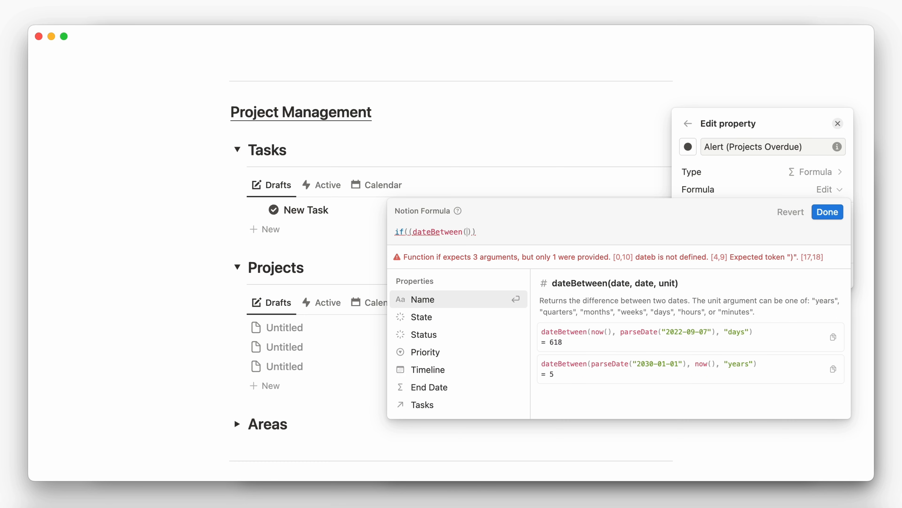
pyautogui.write('End Date')
pyautogui.press('Return')
pyautogui.write(',now')
pyautogui.press('Return')
pyautogui.write(',"days')
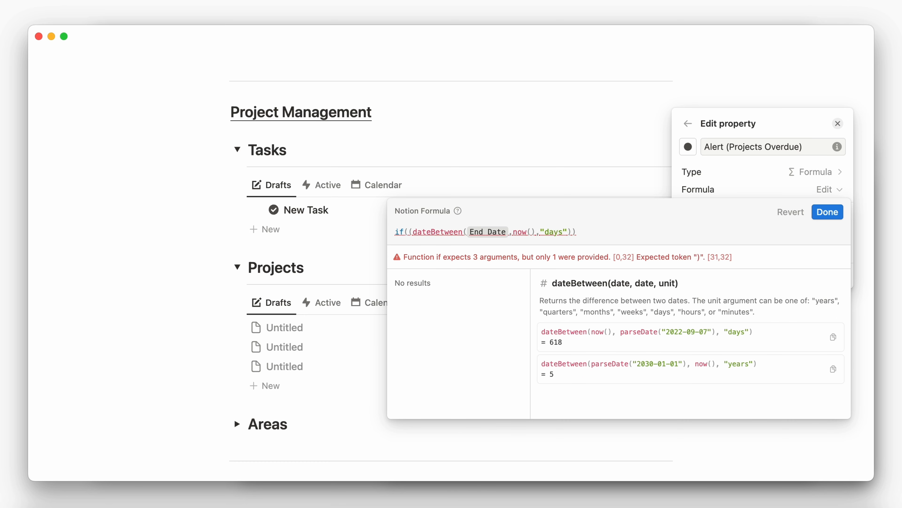
# Step: Complete the Alert (Projects Overdue) formula with <0) and (Status!="Complete") and (State=="Active"), "True", "") and save it
pyautogui.write('")<0) and (Status')
pyautogui.press('Return')
pyautogui.write('!="Complete')
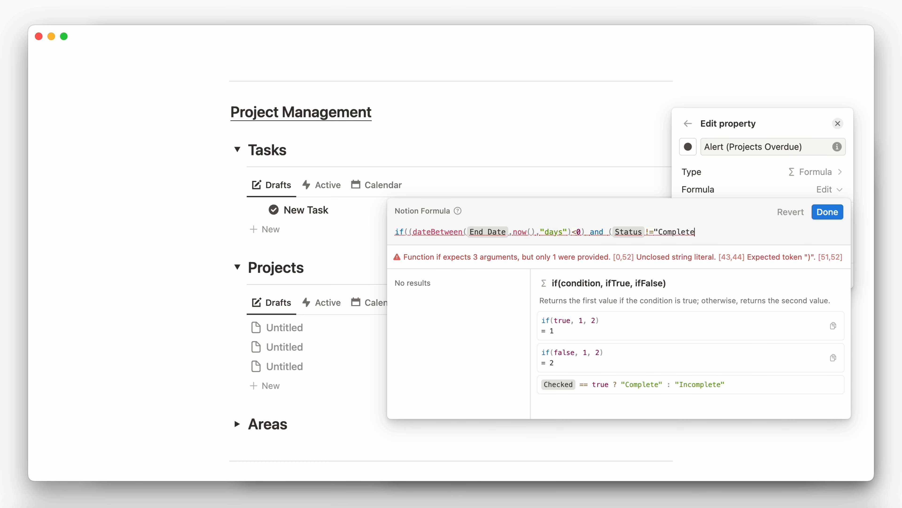
pyautogui.write('") and (Stat')
pyautogui.press('Return')
pyautogui.write('=="Active"')
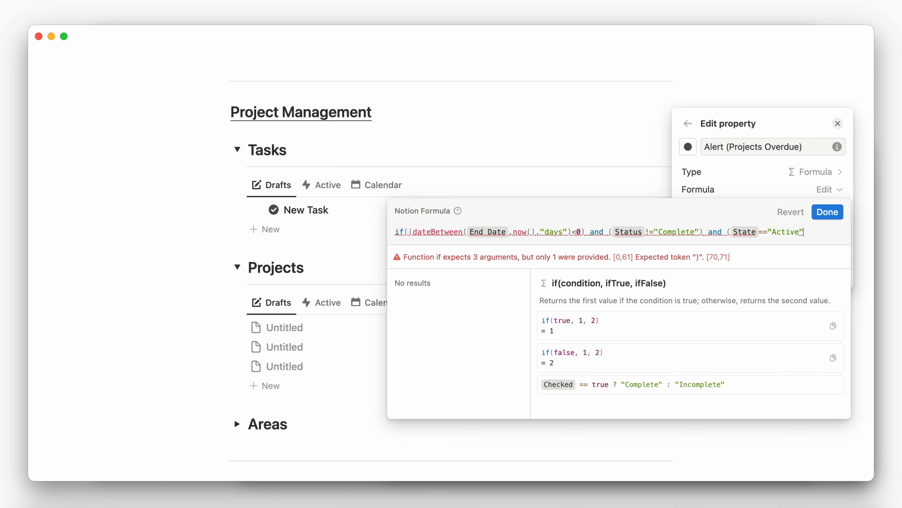
pyautogui.write('), "True", "")')
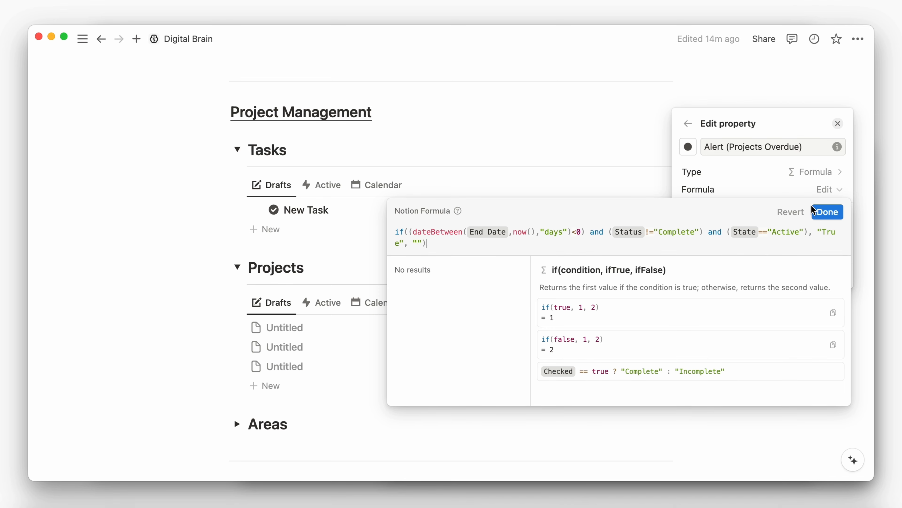
pyautogui.click(814, 211)
# Step: Add a formula property to Projects named "Alert (Projects Missing Timeline)" with the filled circle icon
pyautogui.click(688, 125)
pyautogui.click(618, 299)
pyautogui.click(618, 299)
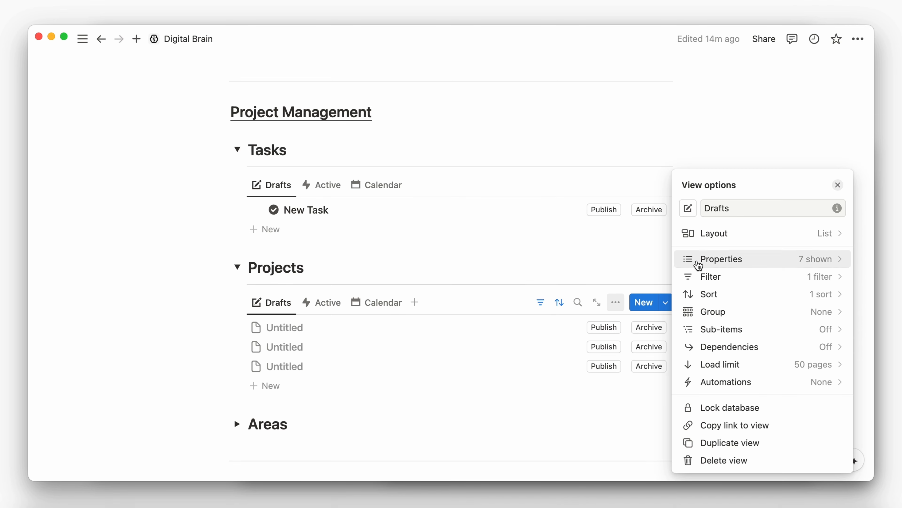
pyautogui.click(698, 260)
pyautogui.click(696, 441)
pyautogui.write('for')
pyautogui.press('Return')
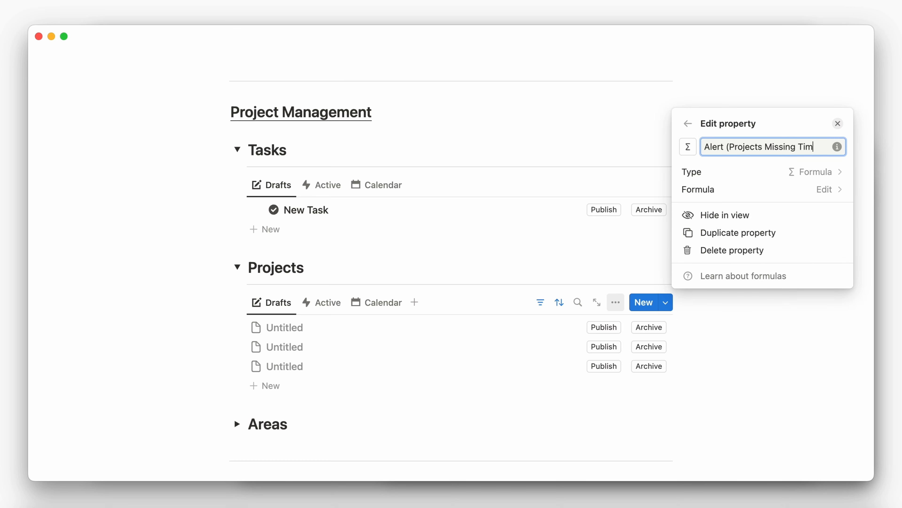
pyautogui.click(689, 150)
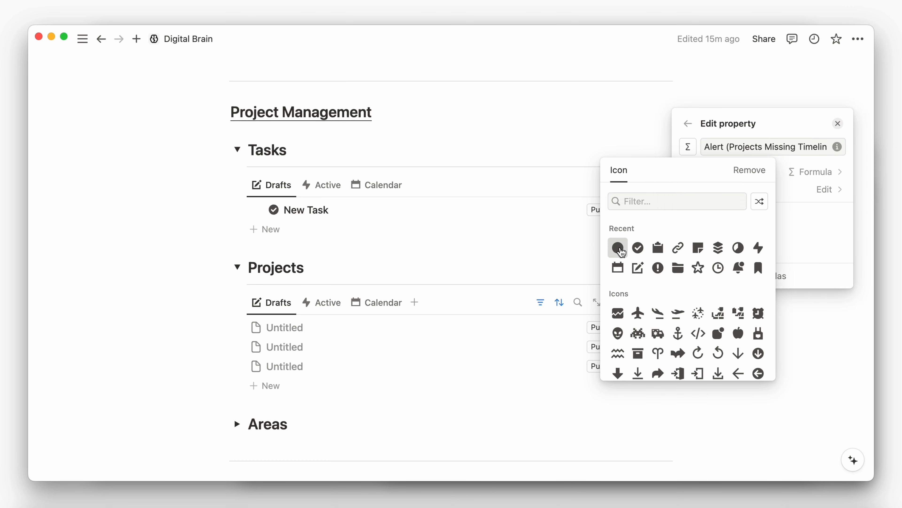
pyautogui.click(620, 249)
# Step: Set the Alert (Projects Missing Timeline) formula to if(State=="Active" and Status!="Complete" and empty(Timeline), "True", "") and save it
pyautogui.click(701, 192)
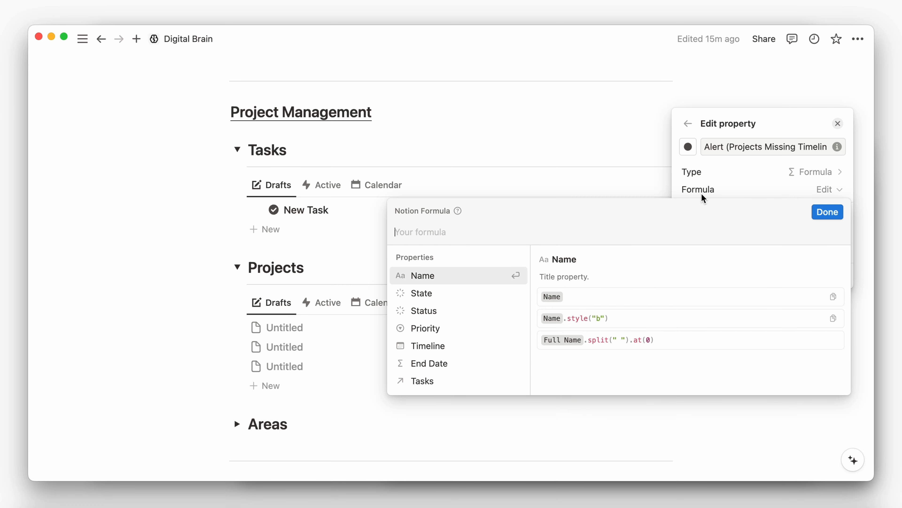
pyautogui.write('if(State=="Active" and Status!=')
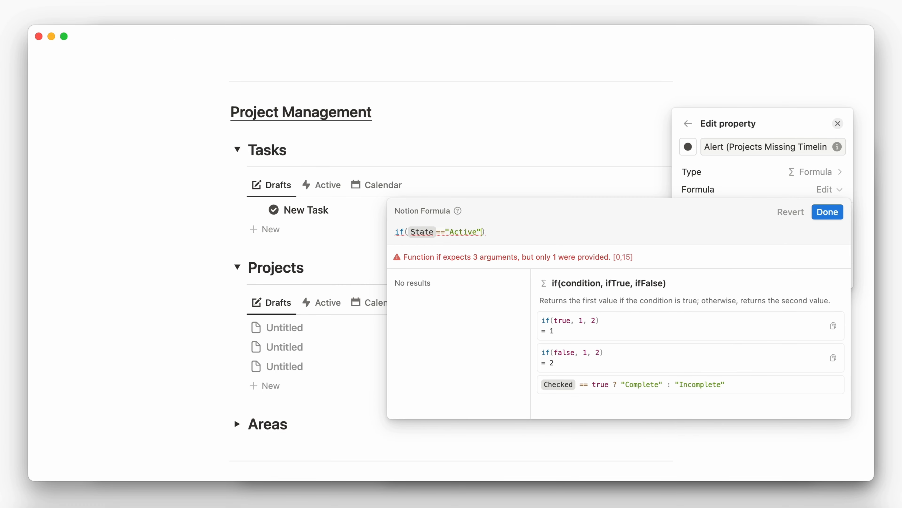
pyautogui.write('"Complete" and empty(Timeline')
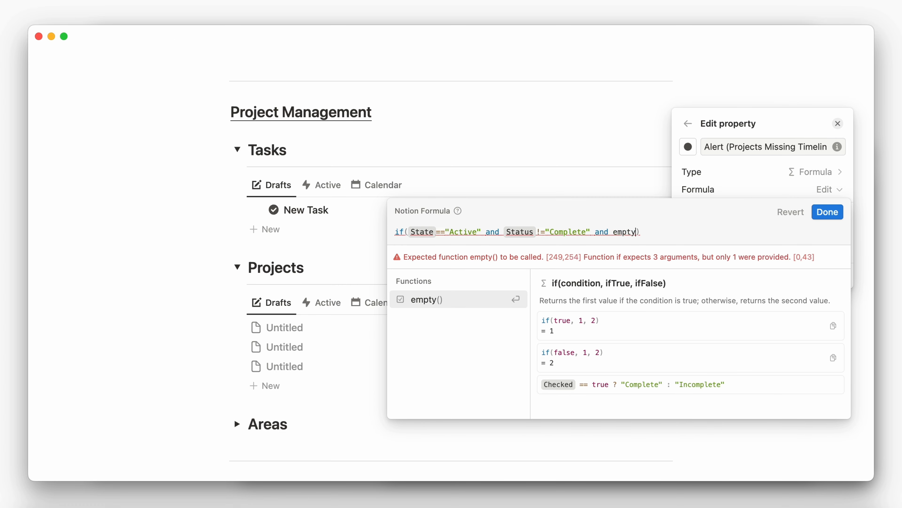
pyautogui.write(', "True", ""')
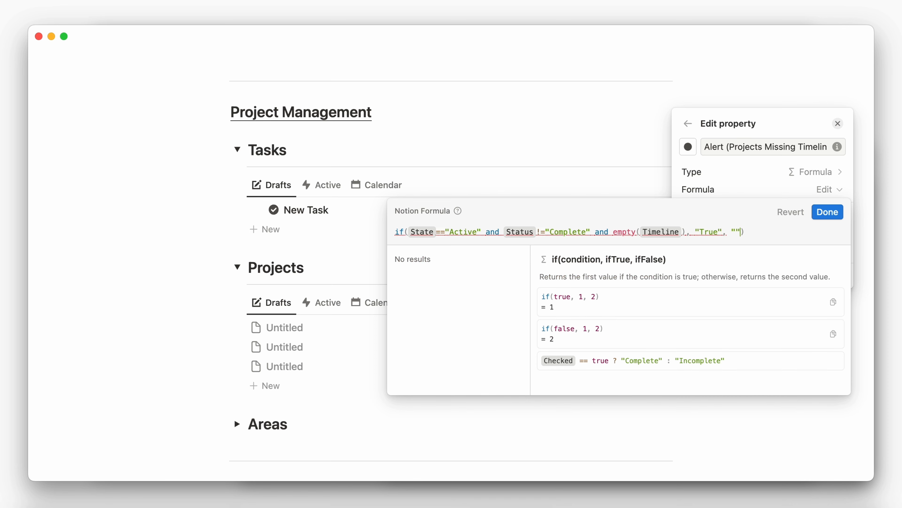
pyautogui.click(828, 211)
pyautogui.press('Escape')
pyautogui.press('Escape')
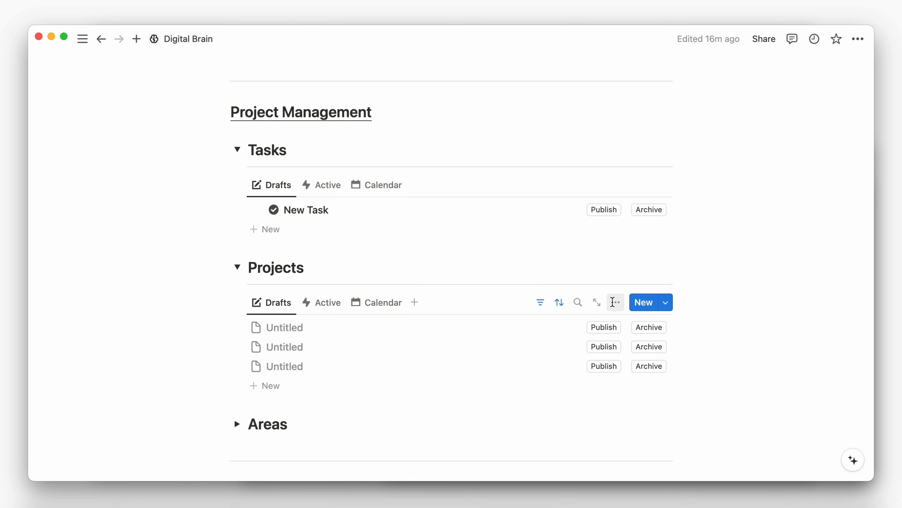
# Step: Add a formula property to Projects named "Alert (Projects in Drafts)" with the filled circle icon
pyautogui.click(616, 302)
pyautogui.click(736, 76)
pyautogui.click(705, 258)
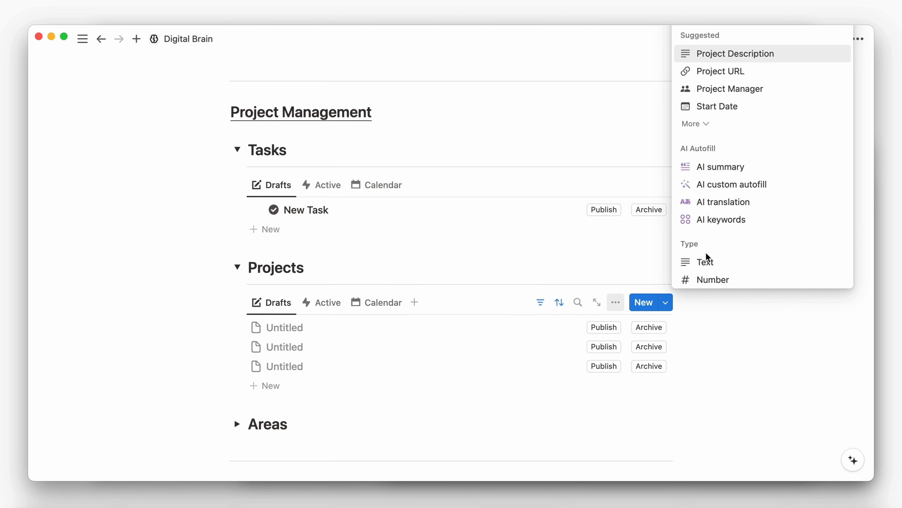
pyautogui.write('for')
pyautogui.click(719, 232)
pyautogui.write('Alert (Projects in Drafts')
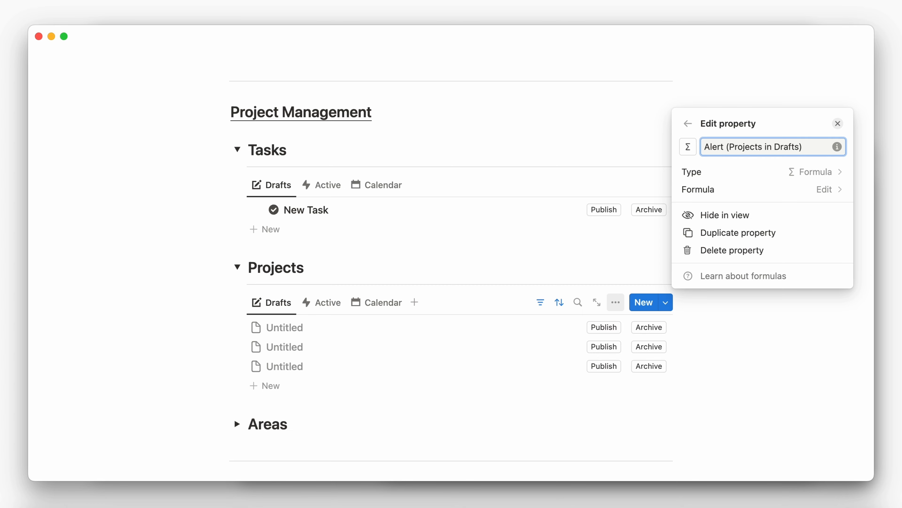
pyautogui.click(688, 147)
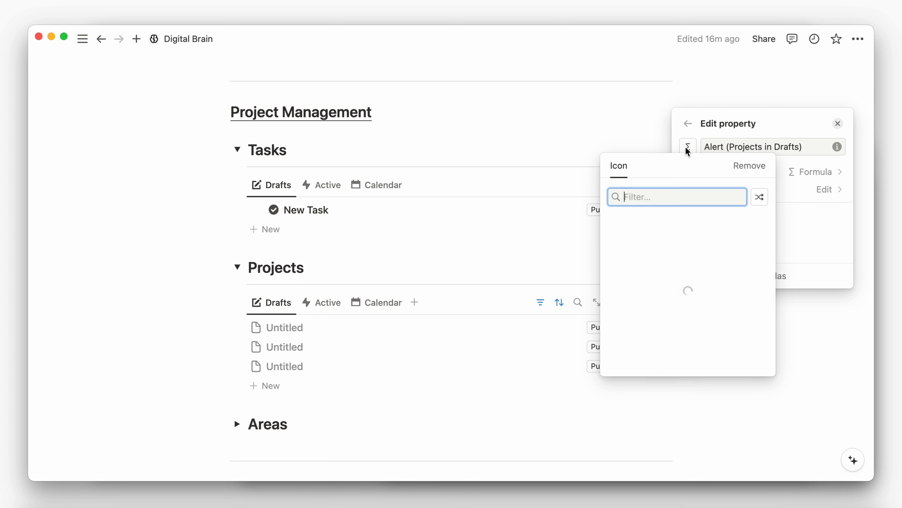
pyautogui.click(621, 244)
# Step: Set the Alert (Projects in Drafts) formula to if(State=="Draft", "True", "") and save it
pyautogui.click(701, 190)
pyautogui.write('if(')
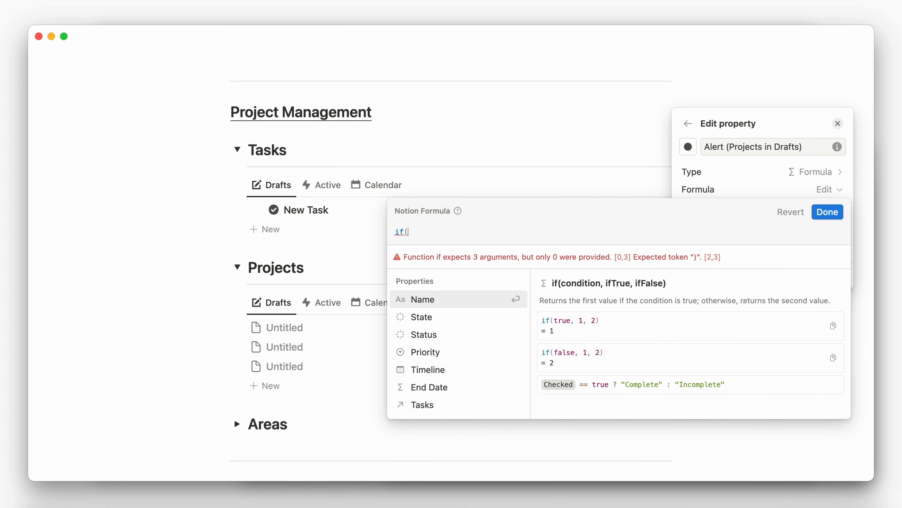
pyautogui.write('State=="Draft')
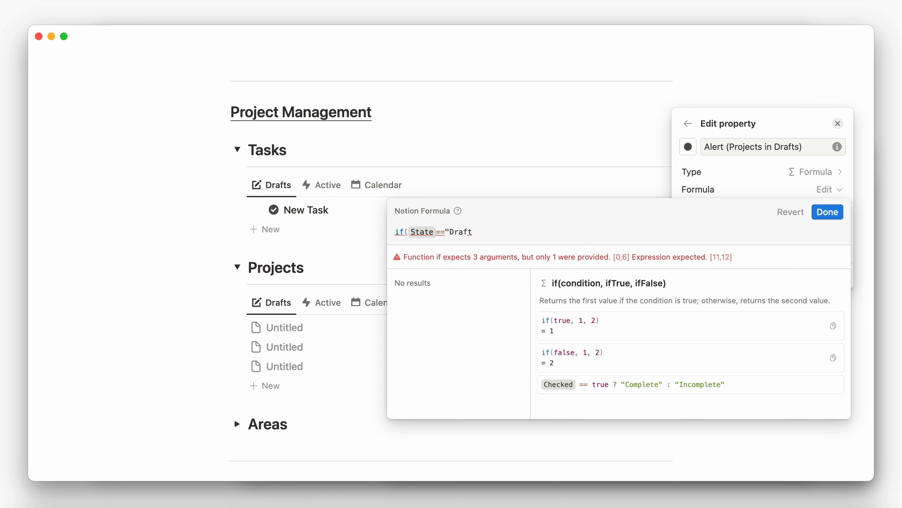
pyautogui.write('", "True')
pyautogui.write(', "")')
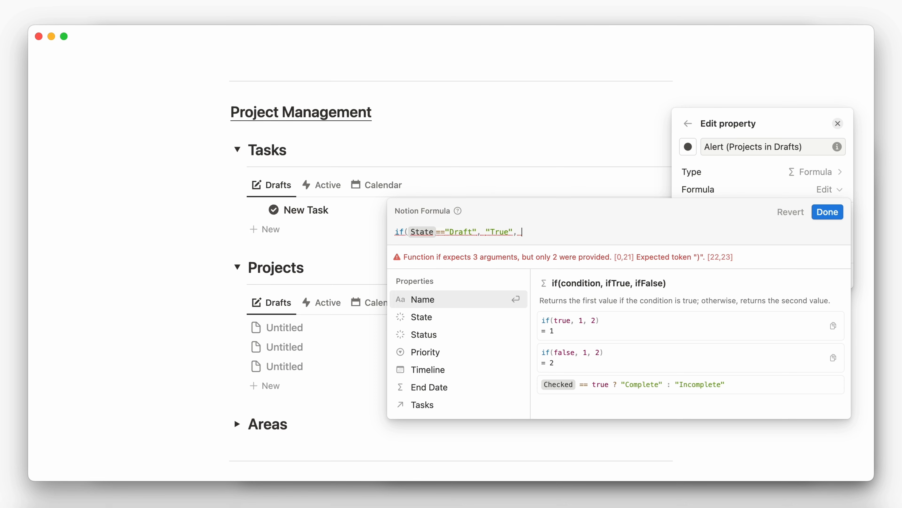
pyautogui.click(825, 213)
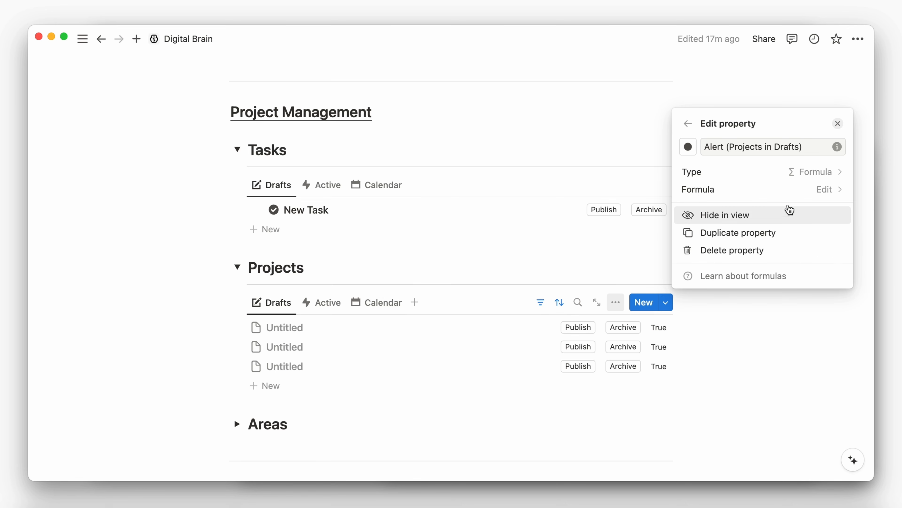
# Step: Hide the four Alert formula properties (Pending, Overdue, Missing Timeline, in Drafts) from the Projects Drafts view
pyautogui.click(689, 125)
pyautogui.click(622, 298)
pyautogui.click(622, 298)
pyautogui.click(703, 259)
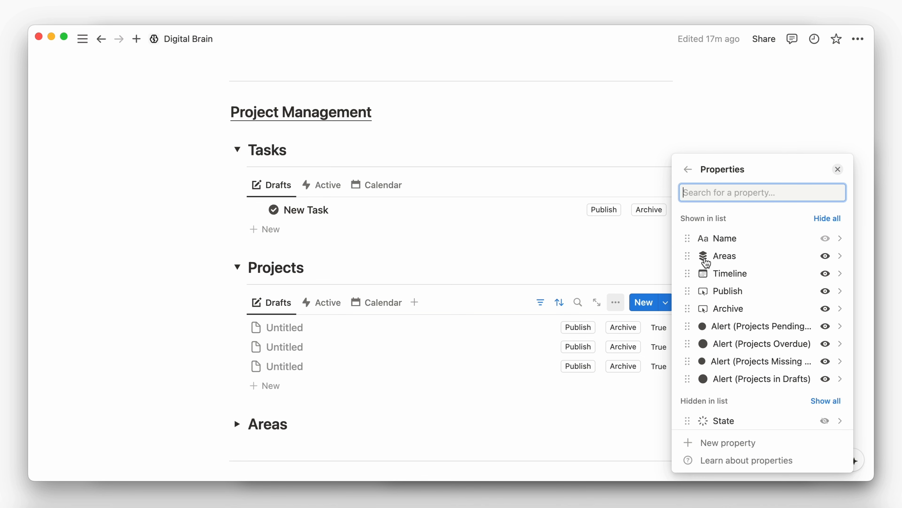
pyautogui.click(825, 326)
pyautogui.click(825, 326)
pyautogui.click(825, 326)
pyautogui.click(824, 327)
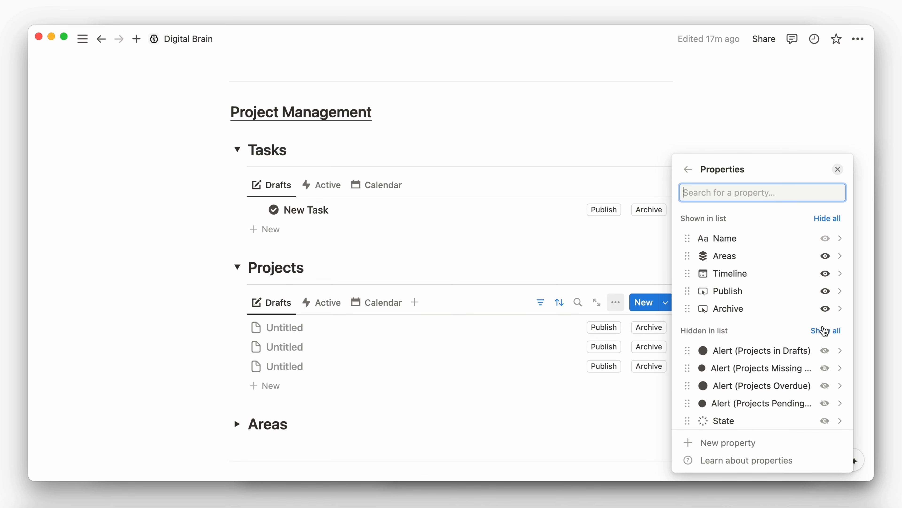
pyautogui.click(653, 272)
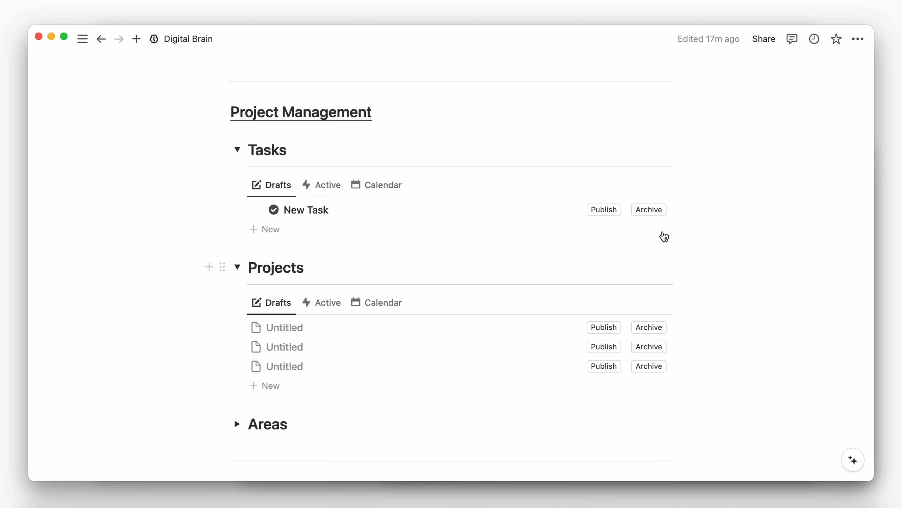
# Step: Open the New Task template of the Tasks database for editing
pyautogui.click(667, 184)
pyautogui.click(750, 230)
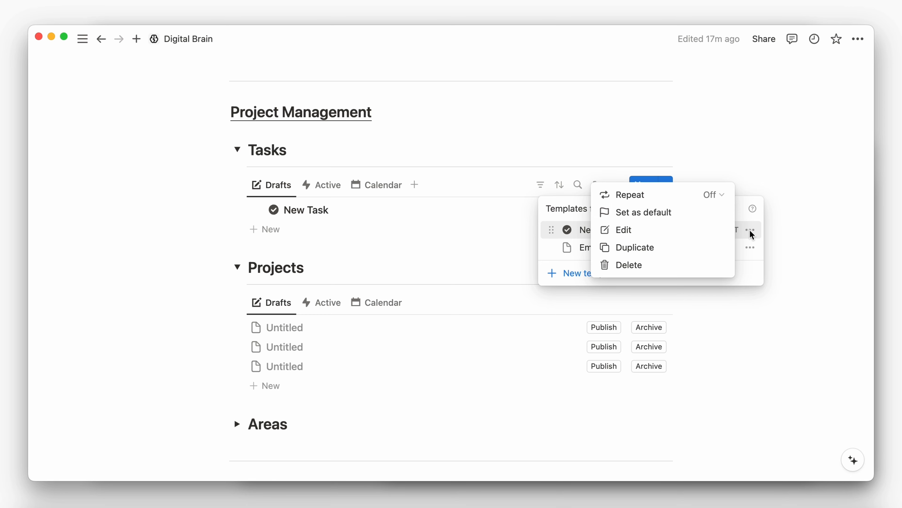
pyautogui.click(717, 231)
pyautogui.scroll(-5, 594, 347)
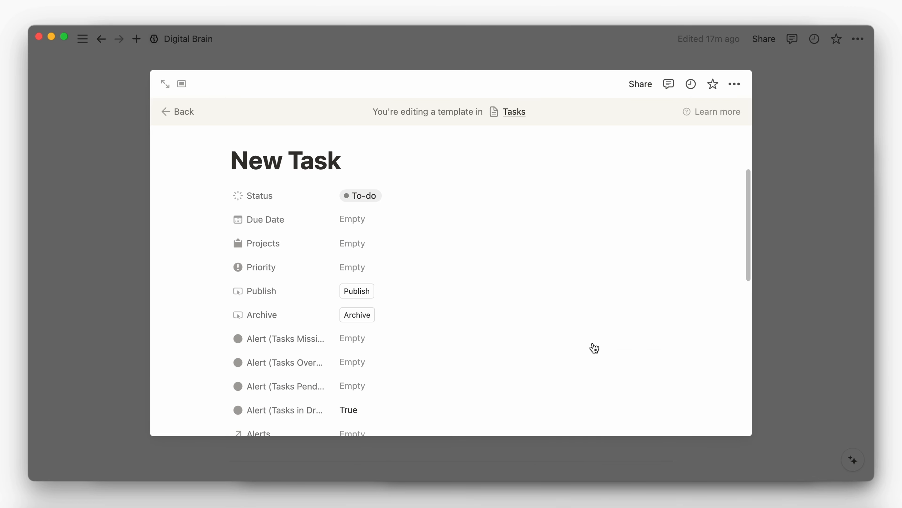
pyautogui.scroll(-2, 582, 349)
# Step: Hide the Alert formula properties from the New Task template's visible properties, including Alert (Tasks in Drafts)
pyautogui.click(222, 296)
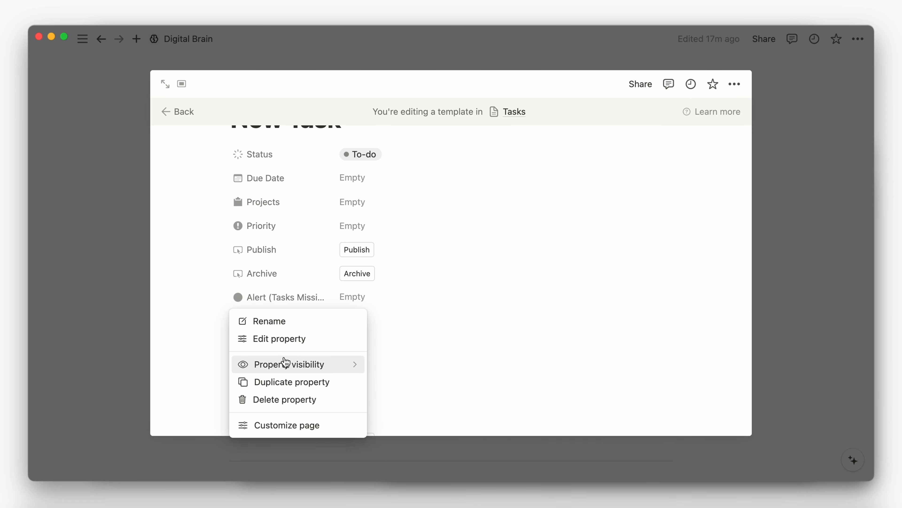
pyautogui.moveTo(286, 362)
pyautogui.click(395, 383)
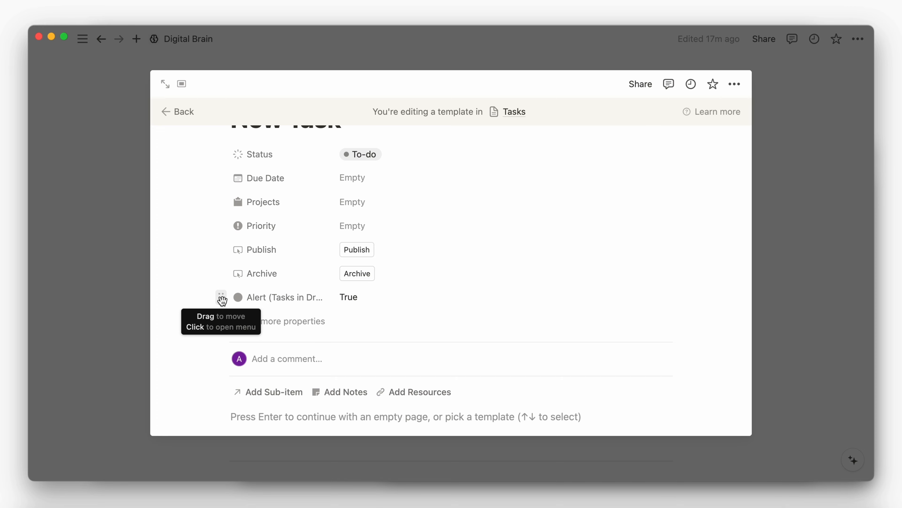
pyautogui.click(221, 298)
pyautogui.click(393, 382)
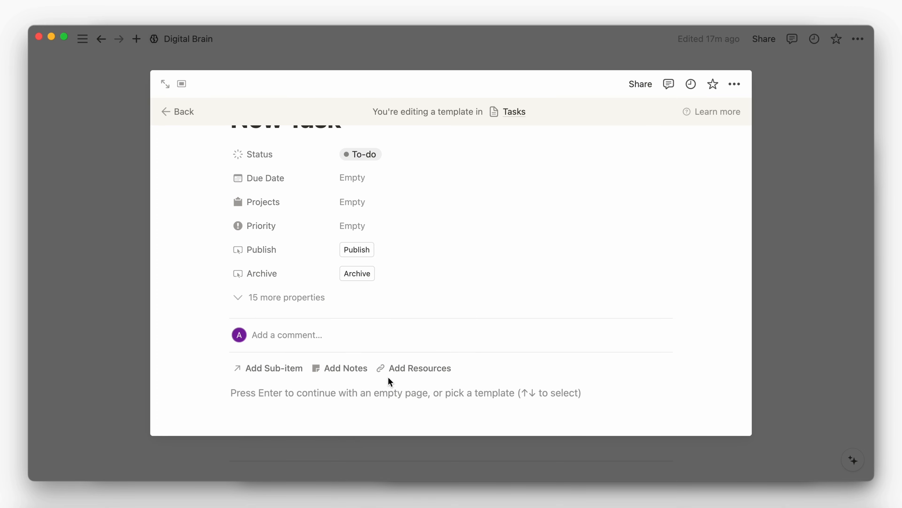
# Step: In the New Task template, link Alerts to Tasks Pending Today, Tasks Overdue, Tasks Missing Due Date, Tasks in Drafts and You have no Alerts :)
pyautogui.scroll(1, 271, 306)
pyautogui.click(269, 309)
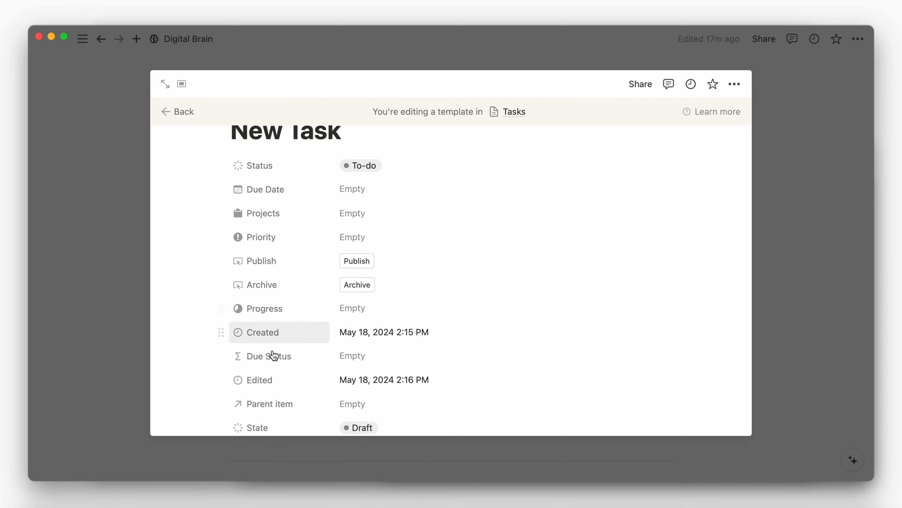
pyautogui.scroll(-5, 273, 355)
pyautogui.click(352, 374)
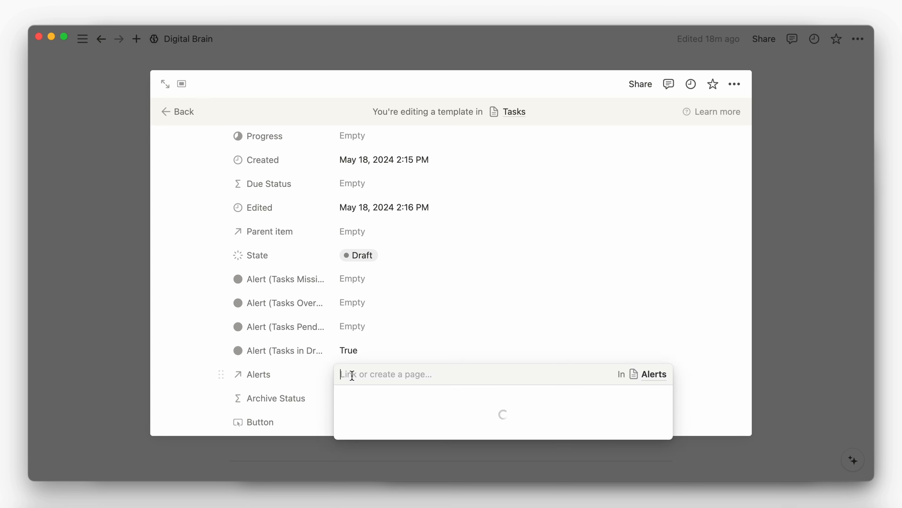
pyautogui.click(413, 213)
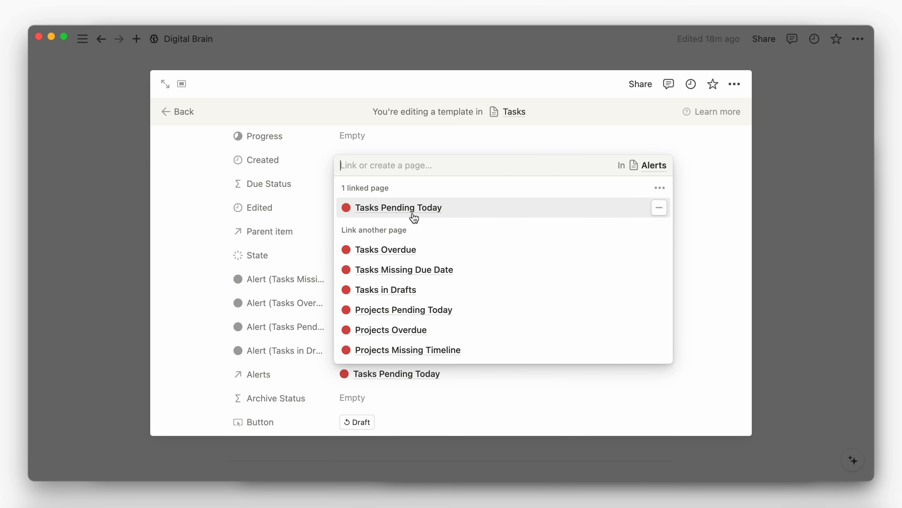
pyautogui.click(405, 250)
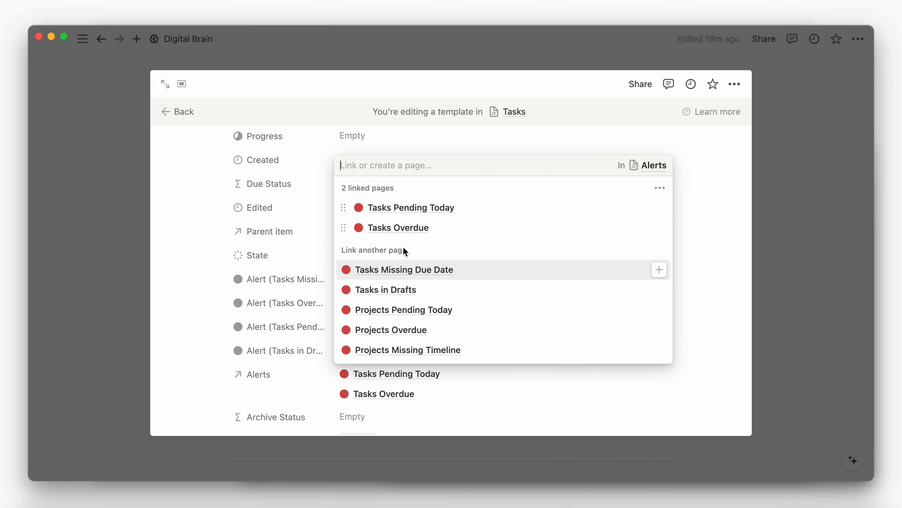
pyautogui.click(400, 270)
pyautogui.click(391, 287)
pyautogui.scroll(-2, 392, 288)
pyautogui.click(391, 349)
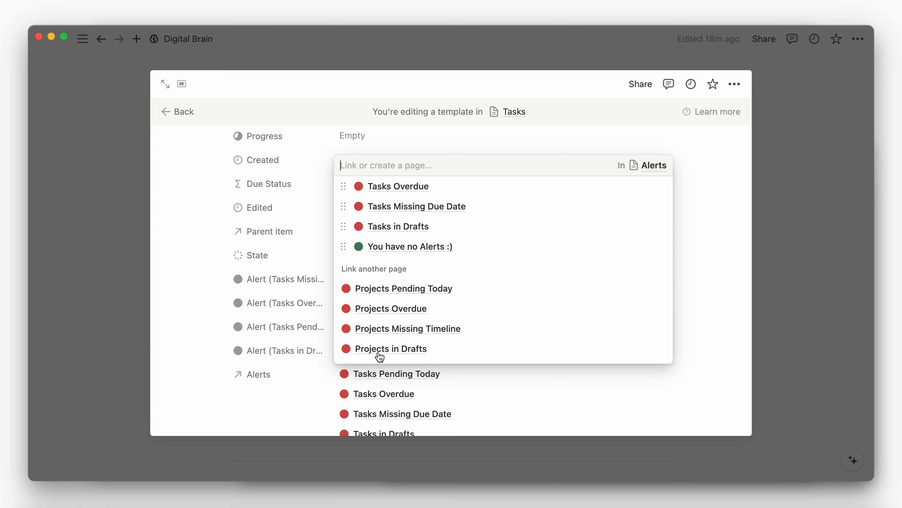
pyautogui.click(699, 288)
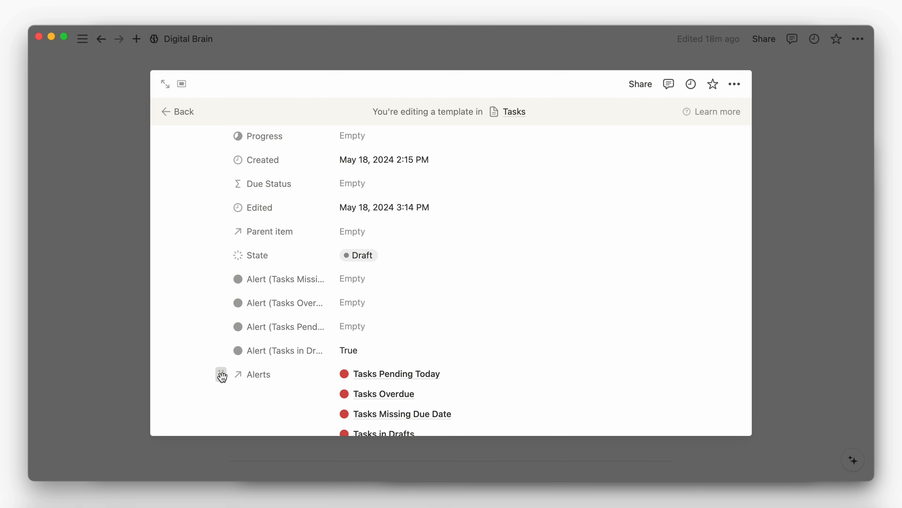
# Step: Hide the Alerts relation in the New Task template and close the template
pyautogui.click(235, 374)
pyautogui.moveTo(314, 309)
pyautogui.click(403, 325)
pyautogui.click(798, 188)
# Step: Open the New Project template of the Projects database for editing
pyautogui.scroll(-2, 733, 232)
pyautogui.click(667, 268)
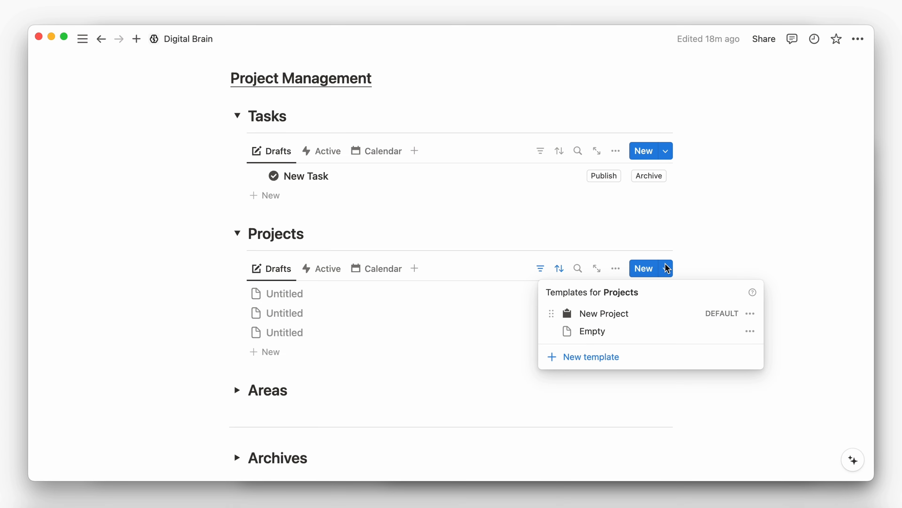
pyautogui.click(750, 314)
pyautogui.click(707, 314)
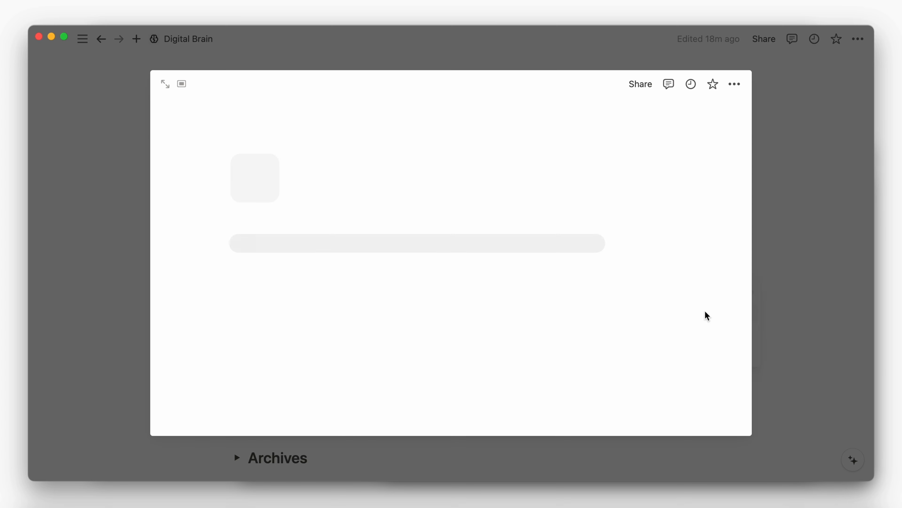
pyautogui.scroll(-4, 492, 342)
pyautogui.scroll(-2, 494, 342)
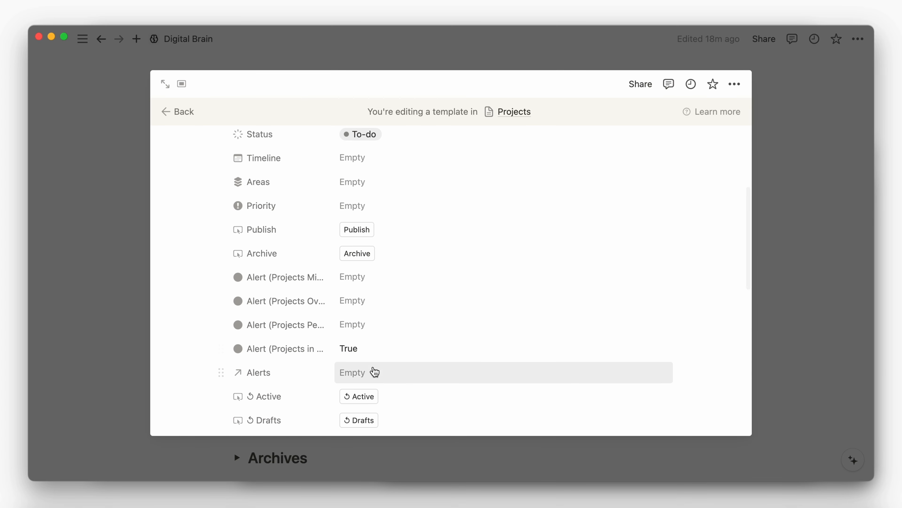
# Step: Link the template's Alerts relation to Projects Pending Today, Projects Overdue, Projects Missing Timeline, Projects in Drafts and You have no Alerts :)
pyautogui.click(371, 372)
pyautogui.click(413, 287)
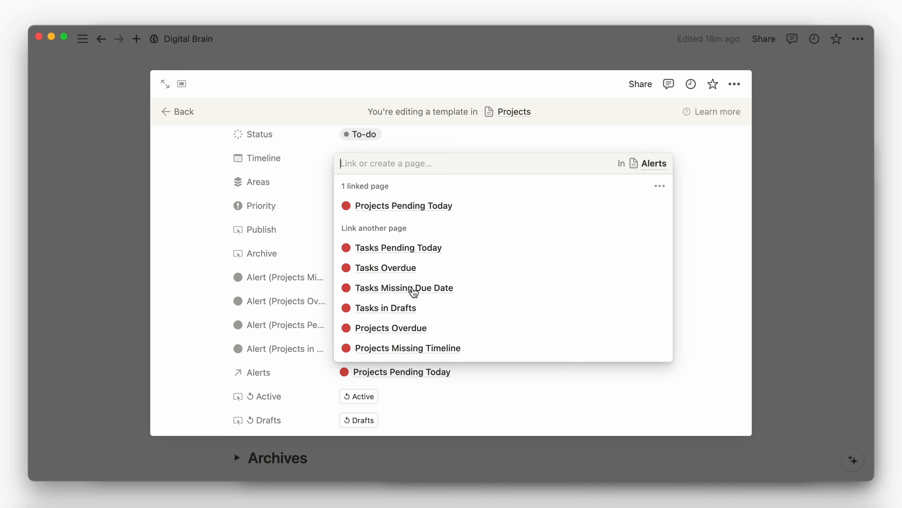
pyautogui.click(399, 328)
pyautogui.click(399, 348)
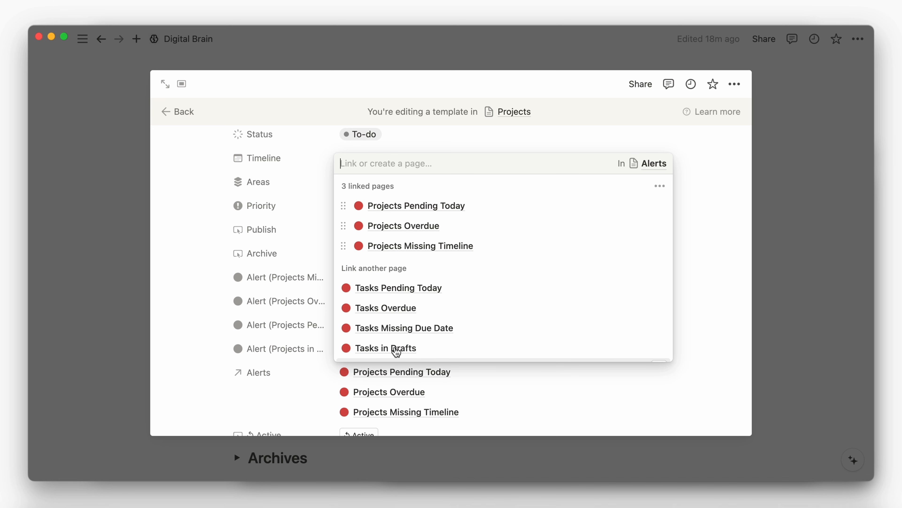
pyautogui.scroll(-2, 400, 347)
pyautogui.click(412, 327)
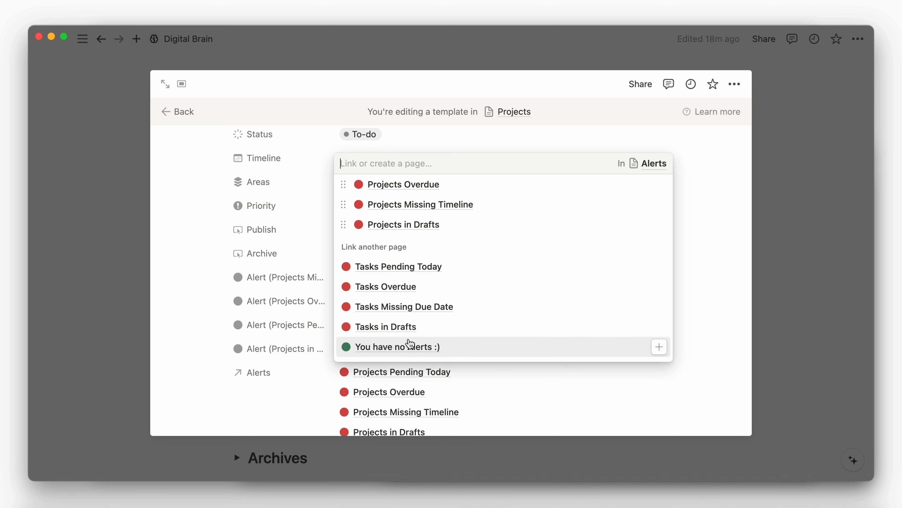
pyautogui.click(410, 346)
pyautogui.click(208, 391)
# Step: Hide the Alerts relation and the Alert formula properties, including Alert (Projects in Drafts), in the New Project template
pyautogui.click(221, 372)
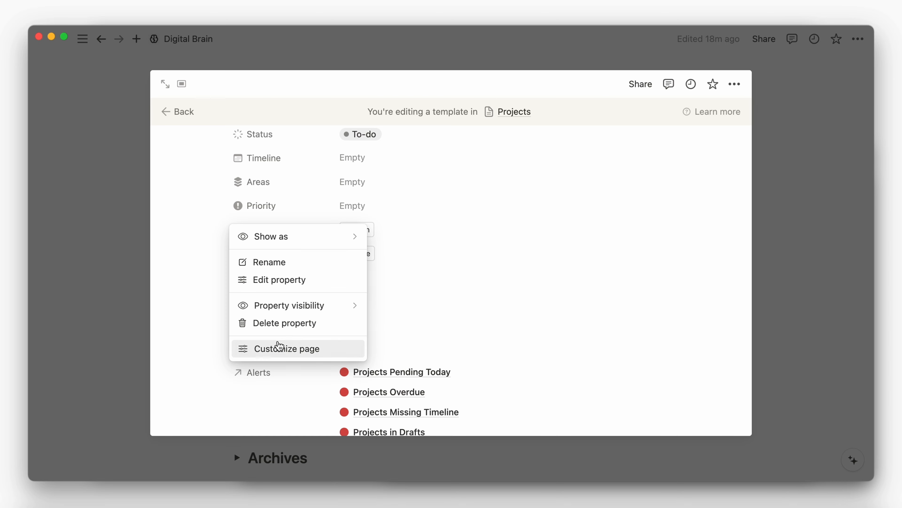
pyautogui.moveTo(355, 306)
pyautogui.click(385, 322)
pyautogui.click(222, 277)
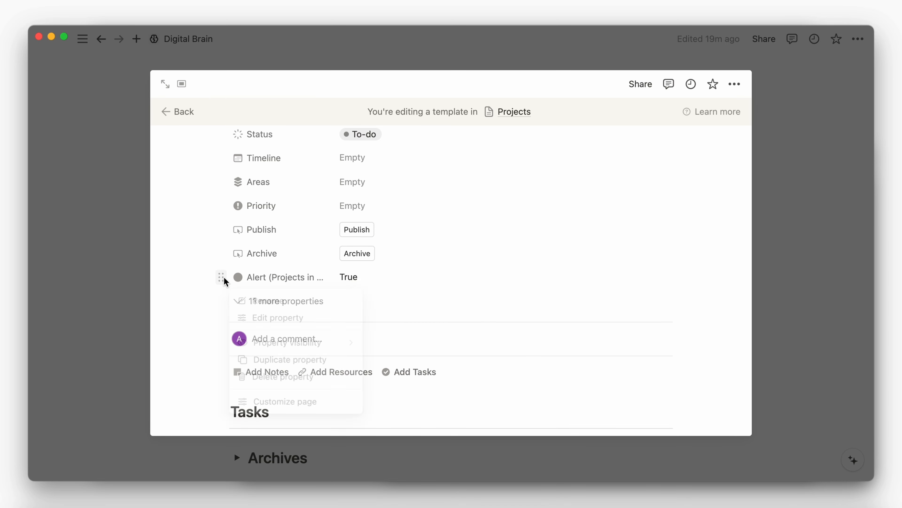
pyautogui.moveTo(320, 343)
pyautogui.click(395, 361)
pyautogui.scroll(2, 584, 275)
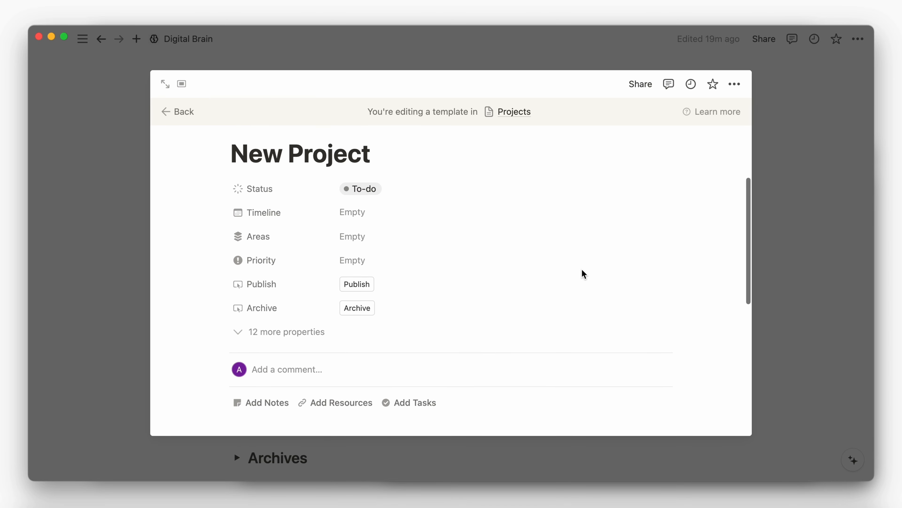
# Step: Close the New Project template and collapse the Projects and Tasks sections under Project Management
pyautogui.scroll(3, 584, 275)
pyautogui.click(781, 222)
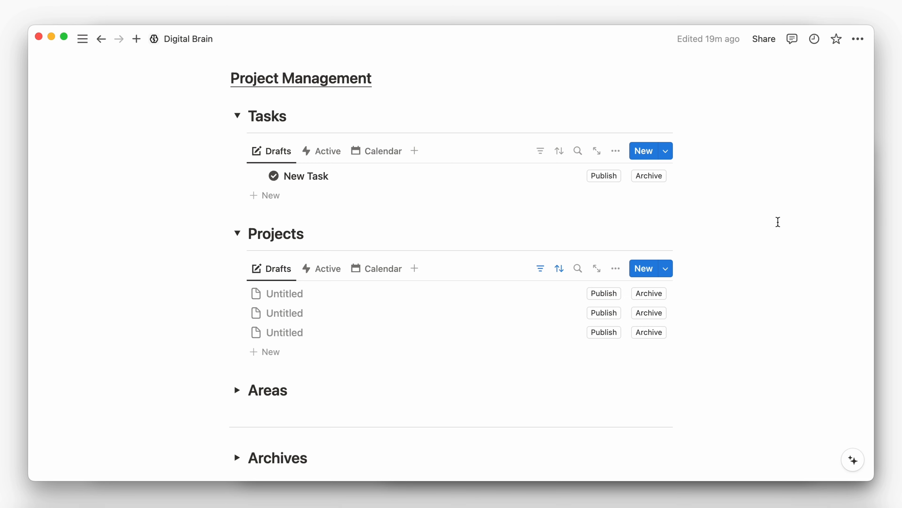
pyautogui.click(237, 235)
pyautogui.click(237, 116)
# Step: Add a rollup property named Tasks Pending Today to the Alerts table
pyautogui.scroll(2, 238, 115)
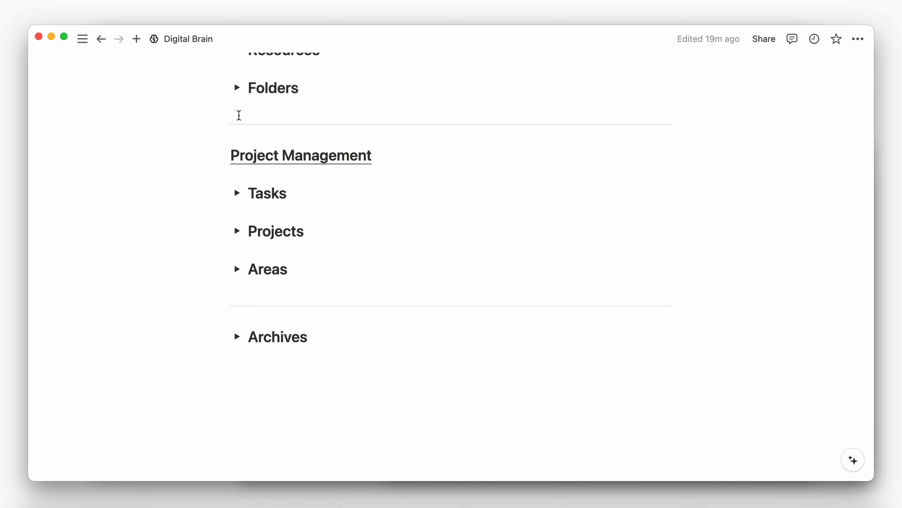
pyautogui.scroll(5, 169, 284)
pyautogui.scroll(10, 170, 285)
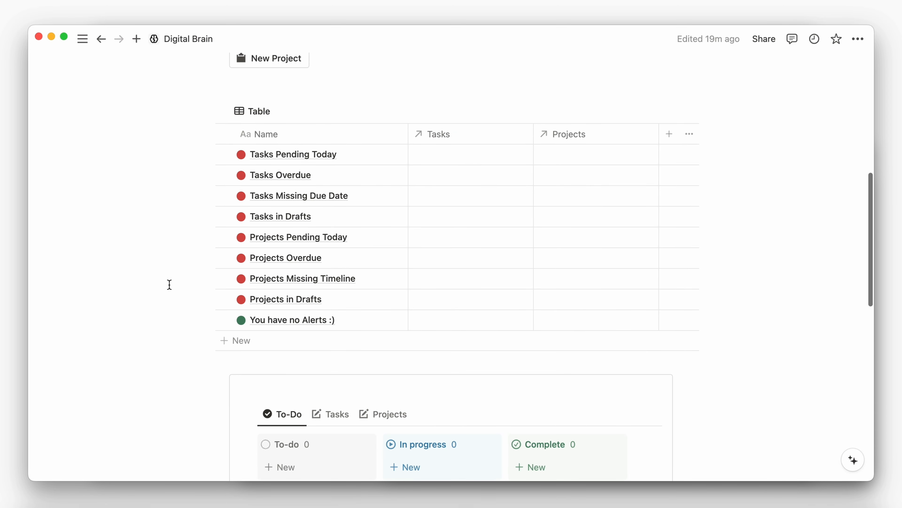
pyautogui.hscroll(2, 383, 231)
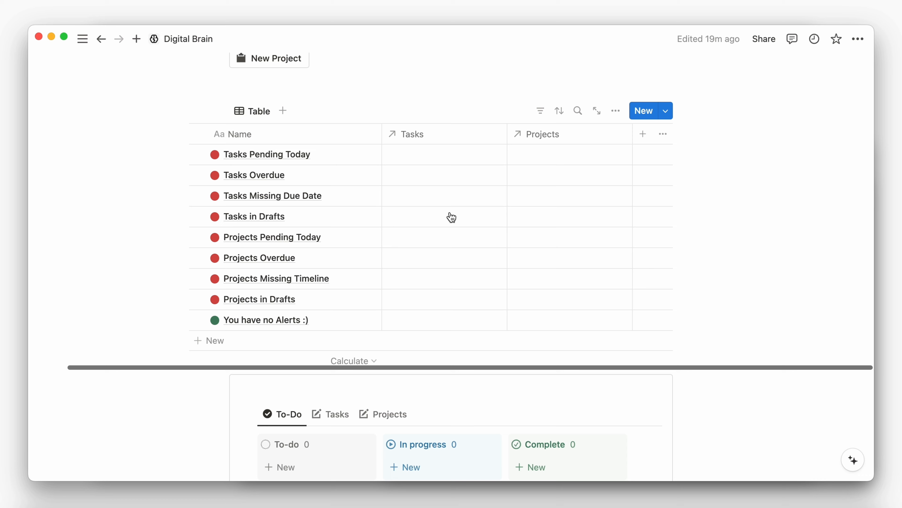
pyautogui.click(637, 134)
pyautogui.write('rolle')
pyautogui.press('BackSpace')
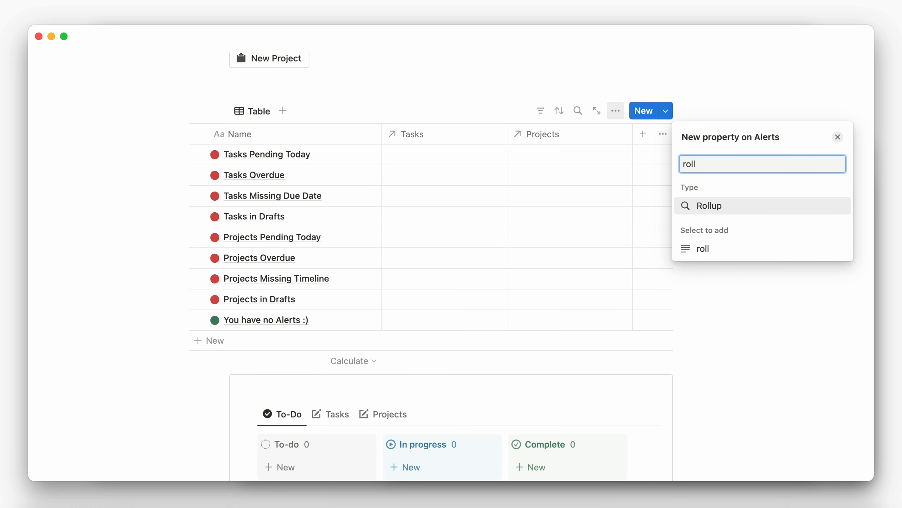
pyautogui.click(709, 205)
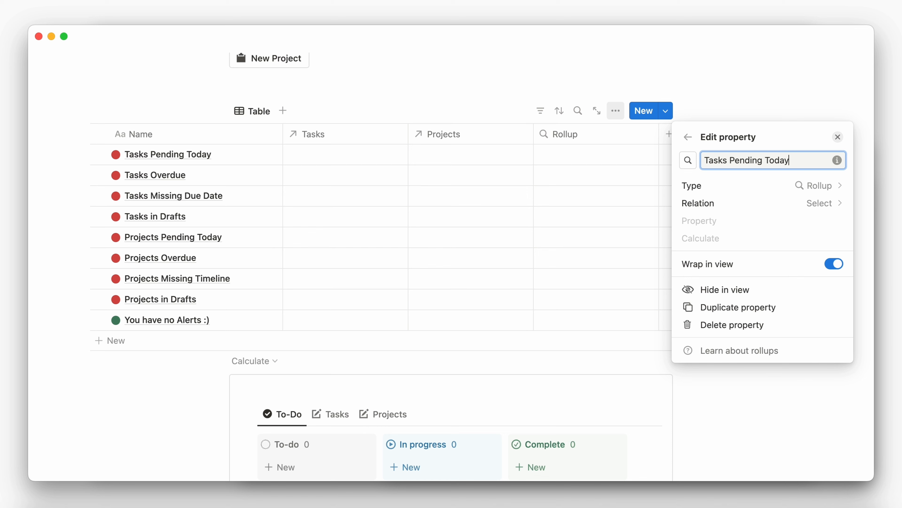
# Step: Configure the Tasks Pending Today rollup with the Tasks relation, the Alert (Tasks Pending Today) property and the Count not empty calculation
pyautogui.click(729, 210)
pyautogui.click(724, 246)
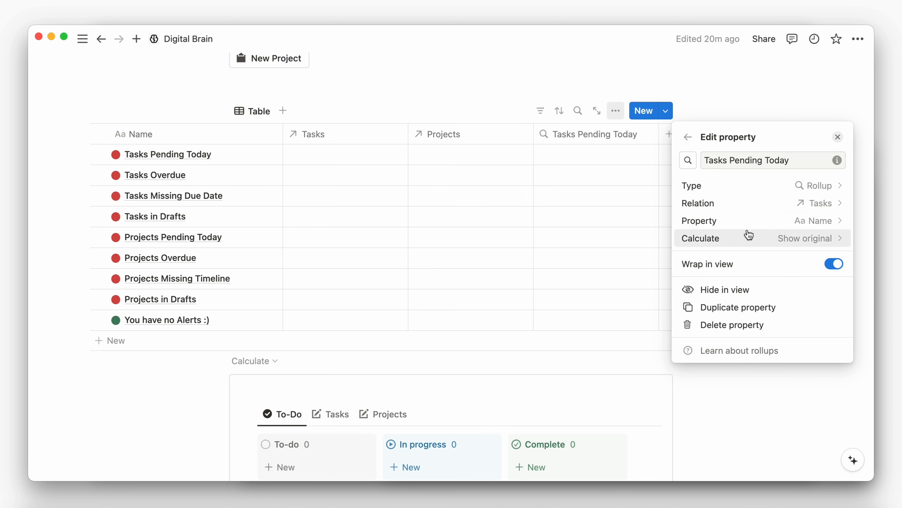
pyautogui.click(755, 224)
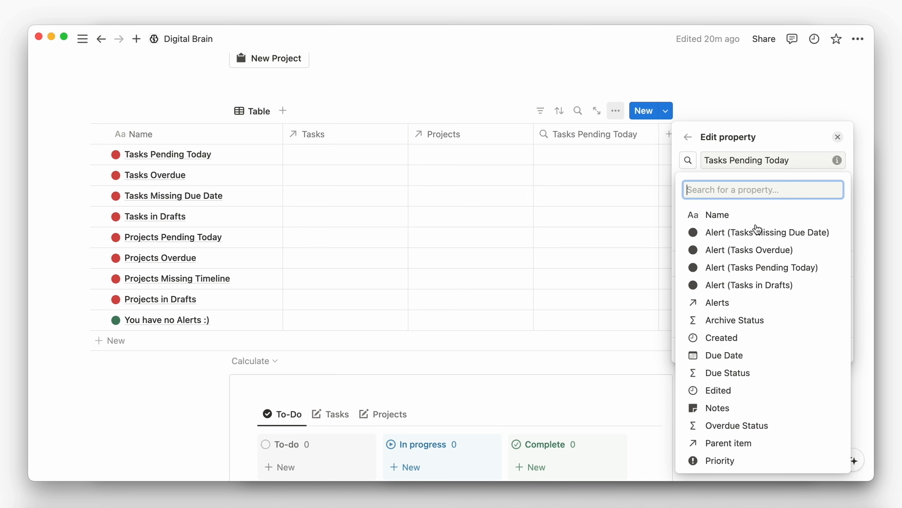
pyautogui.click(749, 267)
pyautogui.click(778, 242)
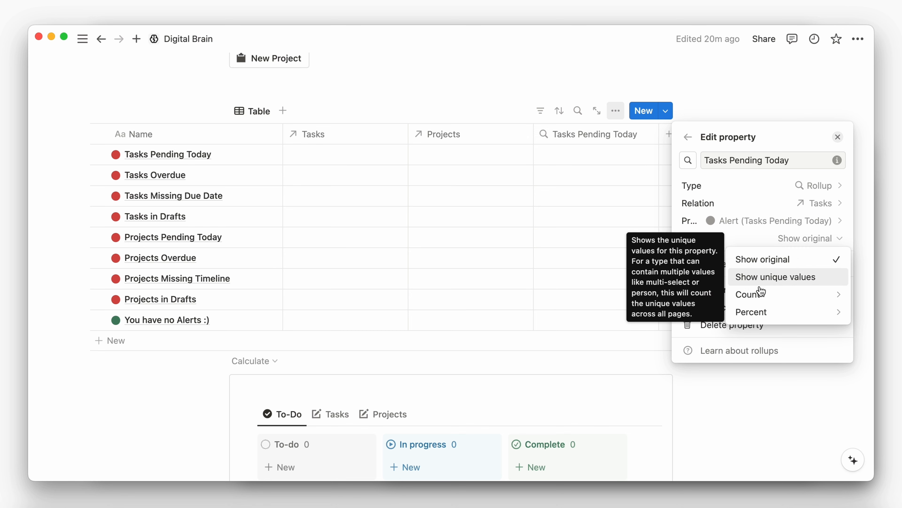
pyautogui.moveTo(750, 295)
pyautogui.click(615, 330)
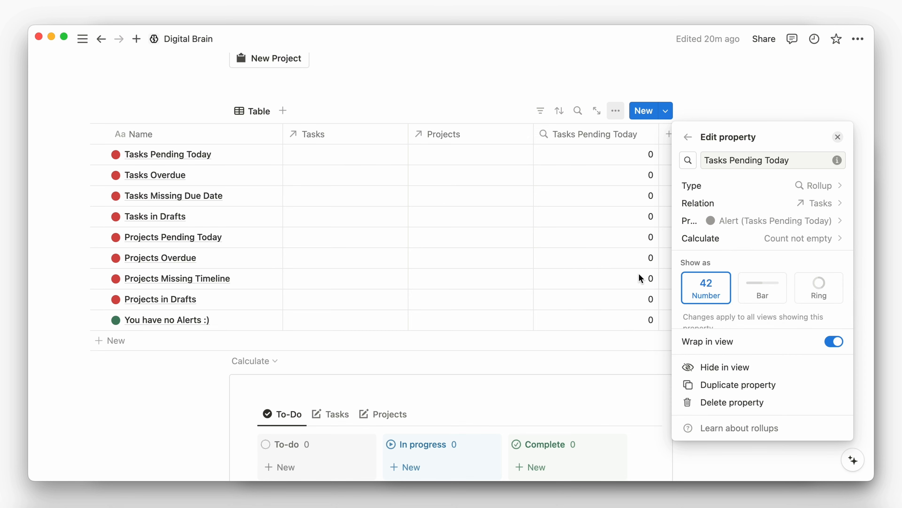
pyautogui.press('Escape')
# Step: Add a Tasks Overdue rollup to the Alerts table, using the Tasks relation, Alert (Tasks Overdue) and Count not empty
pyautogui.click(669, 134)
pyautogui.write('roll')
pyautogui.press('Return')
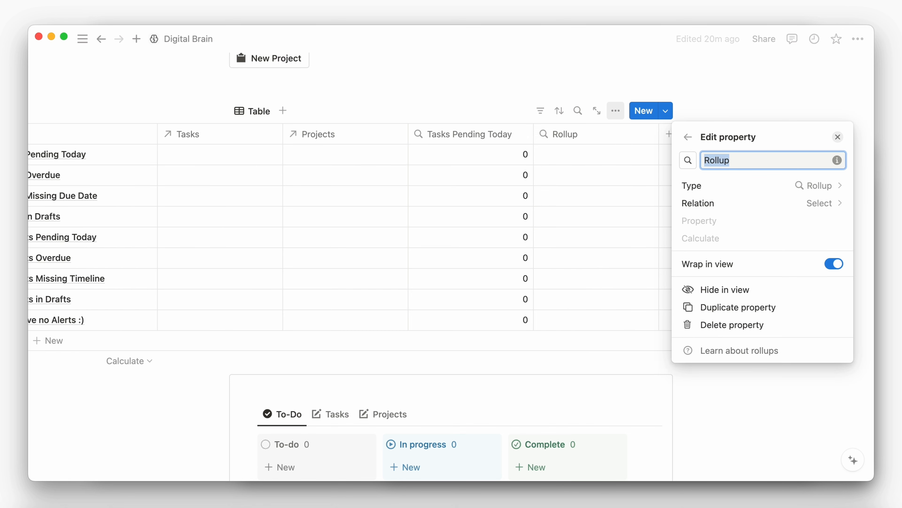
pyautogui.write('Tasks Overdue')
pyautogui.click(740, 203)
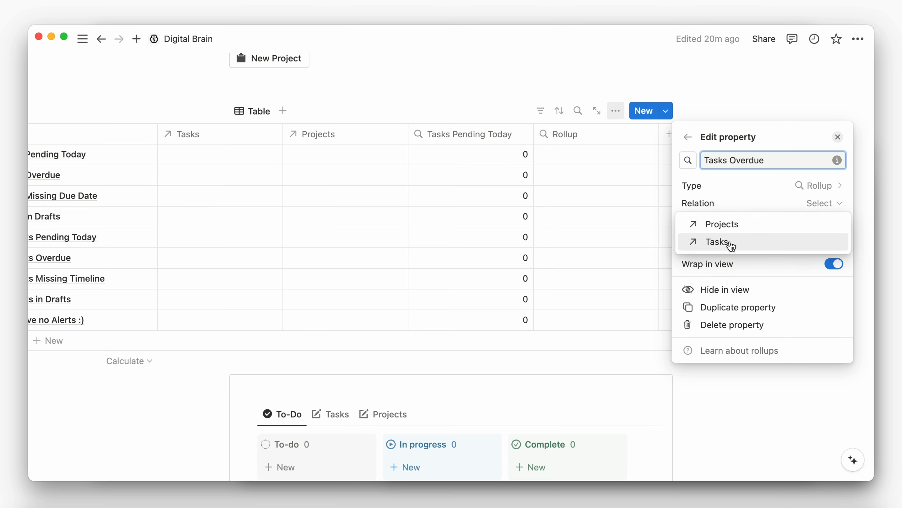
pyautogui.click(729, 242)
pyautogui.click(741, 249)
pyautogui.click(781, 238)
pyautogui.moveTo(746, 292)
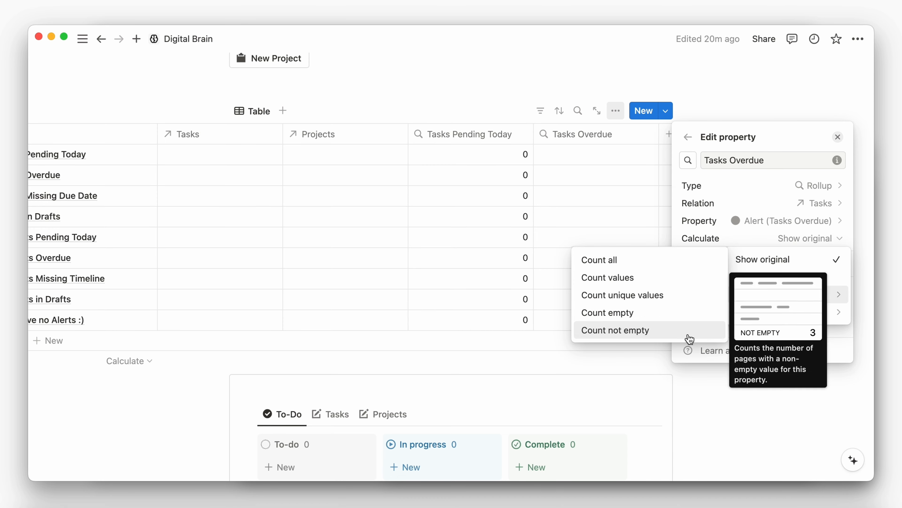
pyautogui.click(658, 329)
pyautogui.press('Escape')
# Step: Add a Tasks Missing Due Date rollup to the Alerts table, using the Tasks relation, Alert (Tasks Missing Due Date) and Count not empty
pyautogui.click(669, 134)
pyautogui.write('roll')
pyautogui.press('Return')
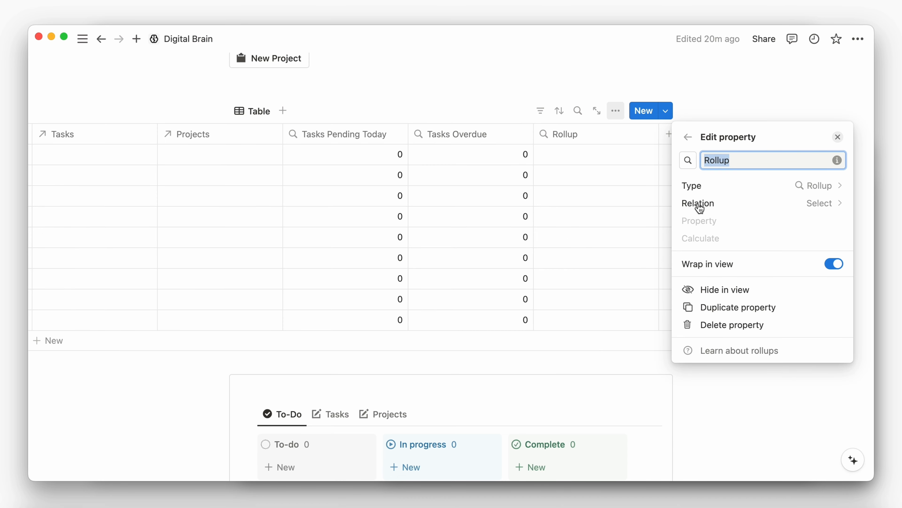
pyautogui.write('Tasks Missing Due Date')
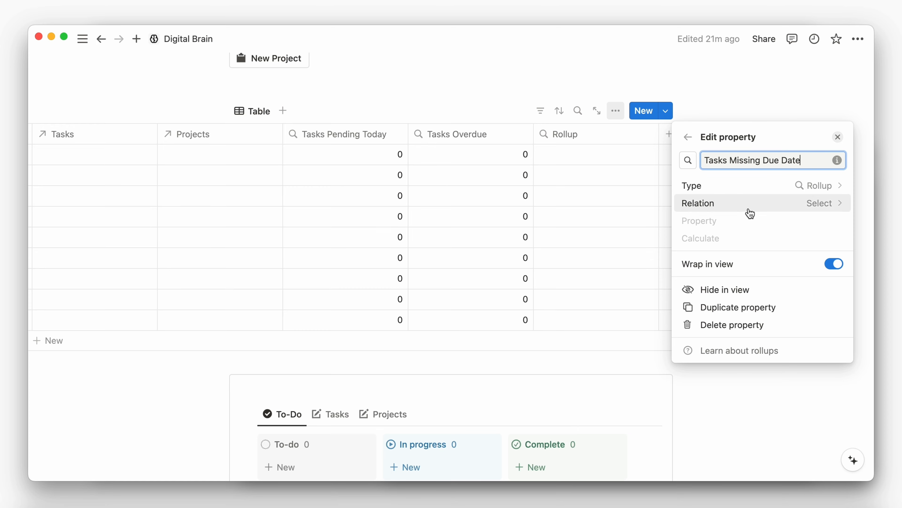
pyautogui.click(746, 205)
pyautogui.click(739, 243)
pyautogui.click(795, 233)
pyautogui.click(794, 238)
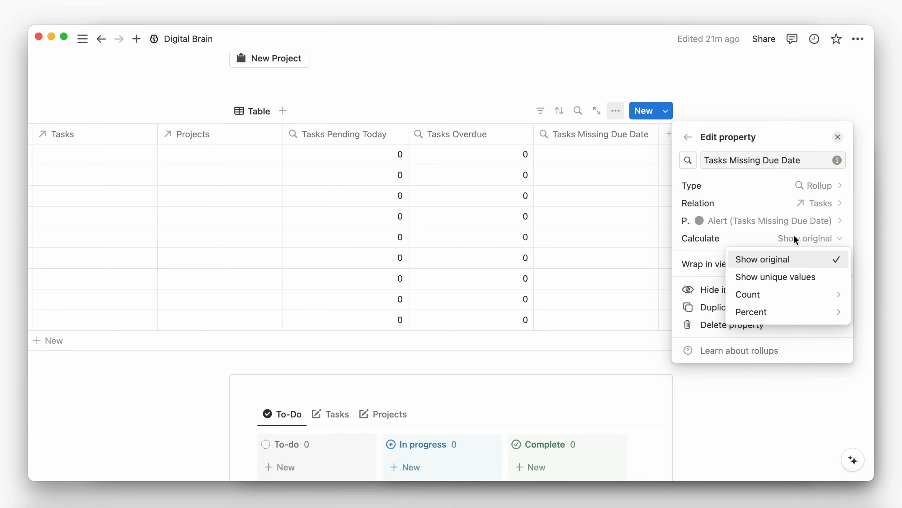
pyautogui.moveTo(735, 294)
pyautogui.click(632, 329)
# Step: Add a Tasks in Drafts rollup to the Alerts table, using the Tasks relation, Alert (Tasks in Drafts) and Count not empty
pyautogui.click(668, 134)
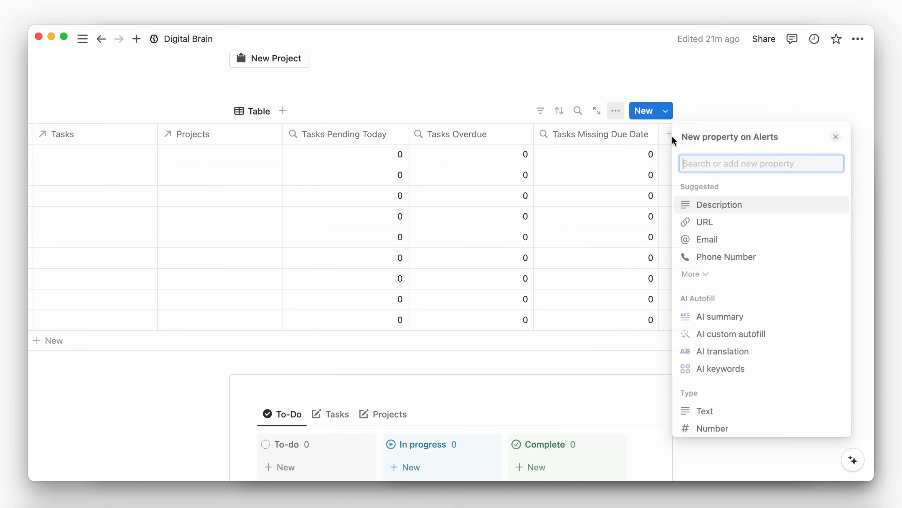
pyautogui.write('roll')
pyautogui.press('Return')
pyautogui.write('Tasks in Draft')
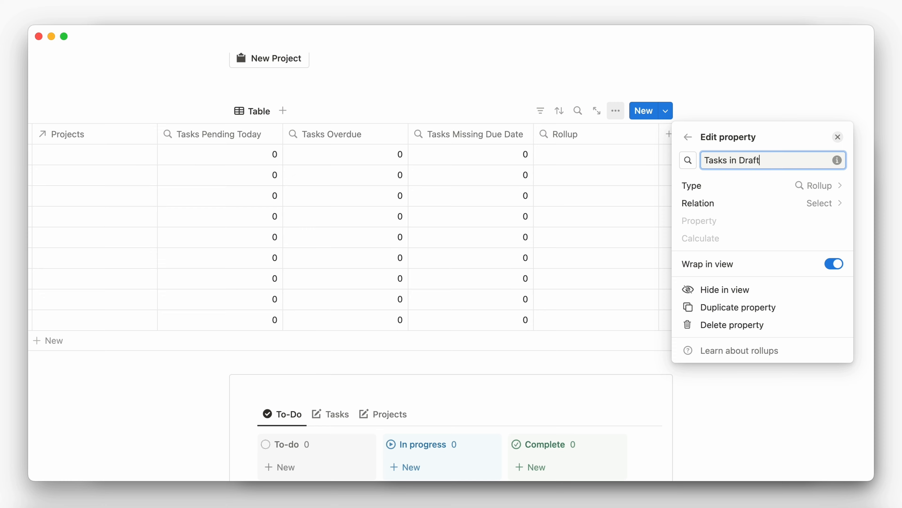
pyautogui.write('s')
pyautogui.click(821, 204)
pyautogui.click(721, 240)
pyautogui.click(728, 284)
pyautogui.click(803, 238)
pyautogui.moveTo(736, 294)
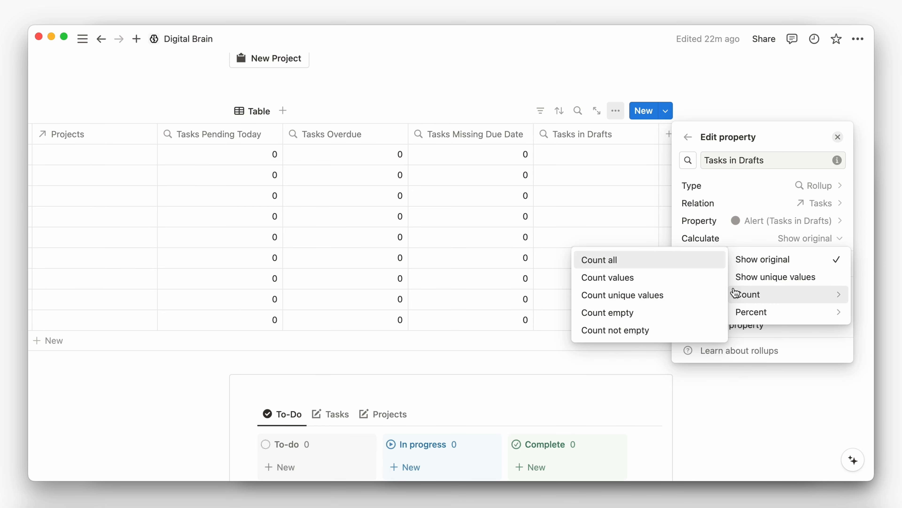
pyautogui.click(616, 330)
# Step: Add a Projects Pending Today rollup to the Alerts table, using the Projects relation, Alert (Projects Pending Today) and Count not empty
pyautogui.click(669, 134)
pyautogui.write('roll')
pyautogui.press('Return')
pyautogui.write('Pro')
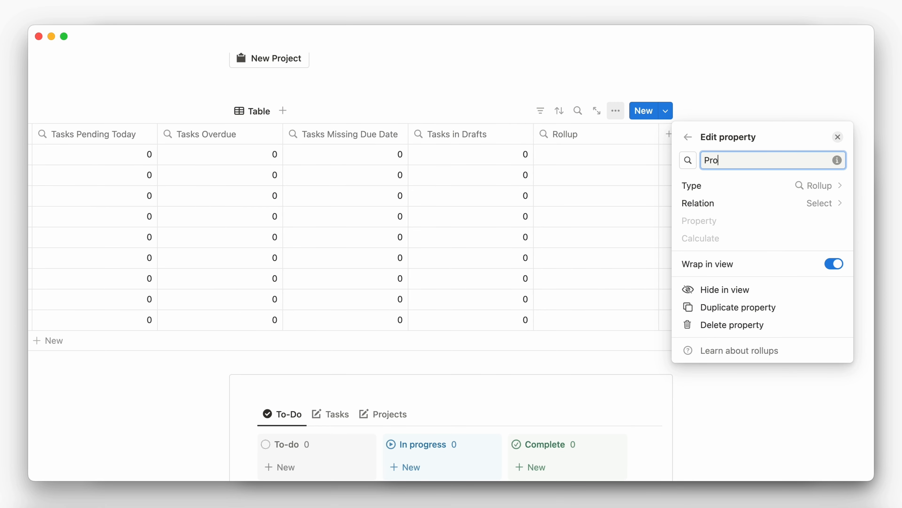
pyautogui.write('jects Pending Today')
pyautogui.click(820, 203)
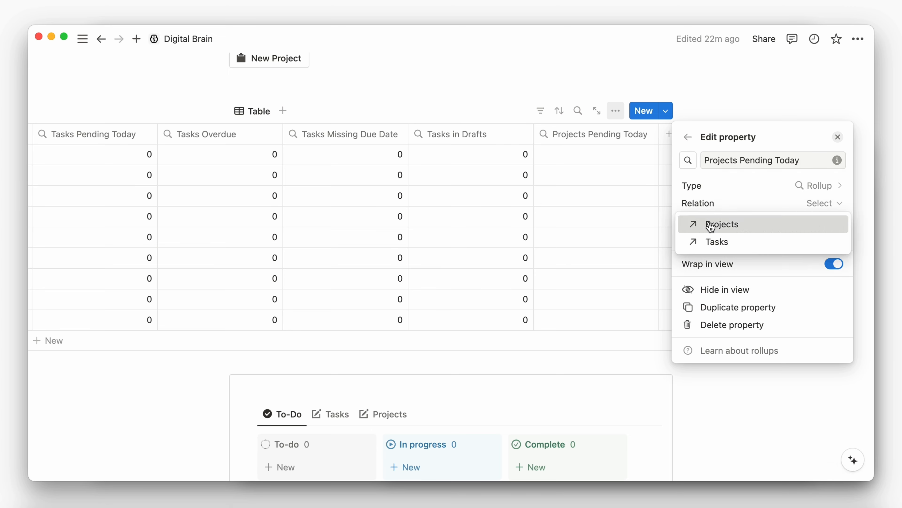
pyautogui.click(719, 223)
pyautogui.click(732, 264)
pyautogui.click(808, 238)
pyautogui.moveTo(750, 293)
pyautogui.click(657, 330)
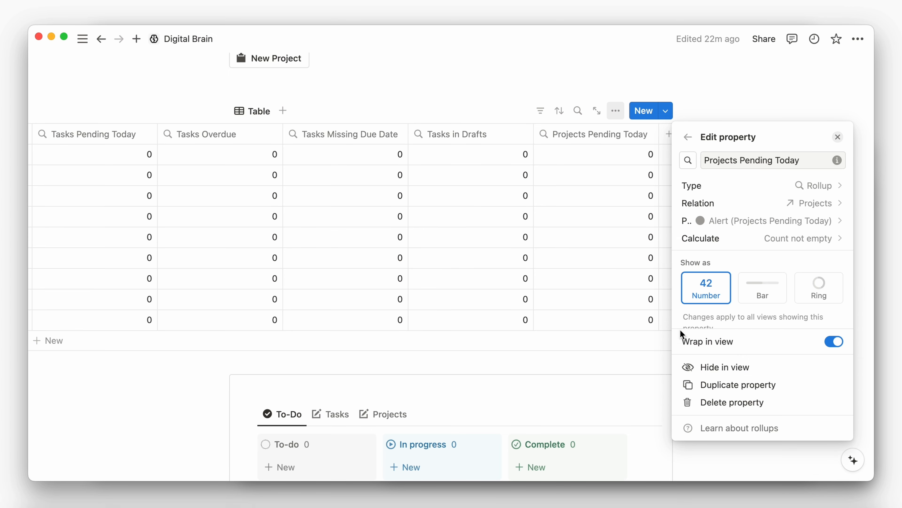
pyautogui.click(670, 136)
# Step: Add a Projects Overdue rollup to the Alerts table, using the Projects relation, Alert (Projects Overdue) and Count not empty
pyautogui.click(669, 137)
pyautogui.write('roll')
pyautogui.press('Return')
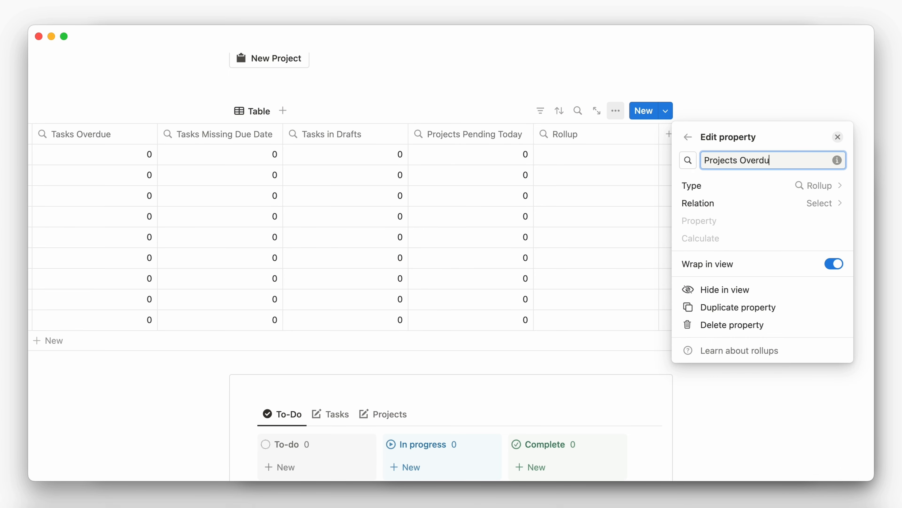
pyautogui.write('e')
pyautogui.click(701, 204)
pyautogui.click(709, 223)
pyautogui.click(703, 250)
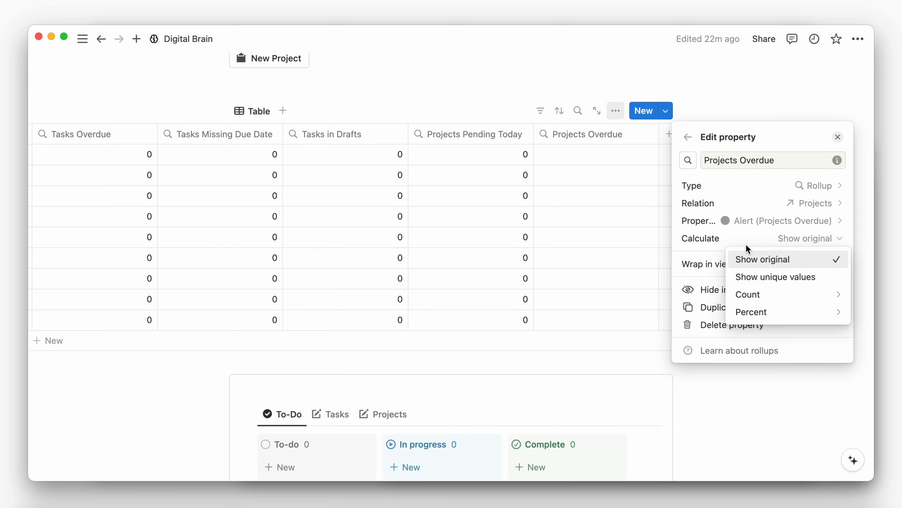
pyautogui.moveTo(750, 293)
pyautogui.click(686, 329)
# Step: Add a Projects Missing Timeline rollup to the Alerts table, using the Projects relation, Alert (Projects Missing Timeline) and Count not empty
pyautogui.click(669, 135)
pyautogui.write('rollup')
pyautogui.press('Return')
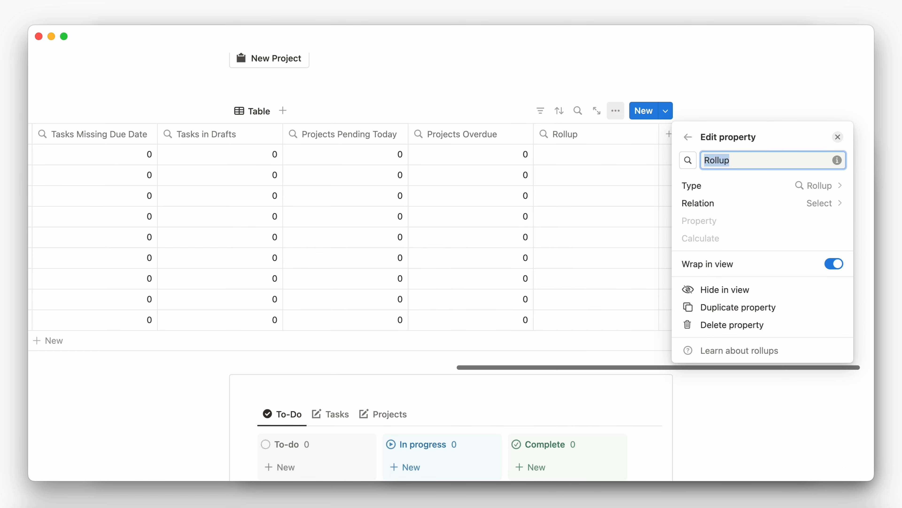
pyautogui.write('Projects Missing Timeline')
pyautogui.click(711, 204)
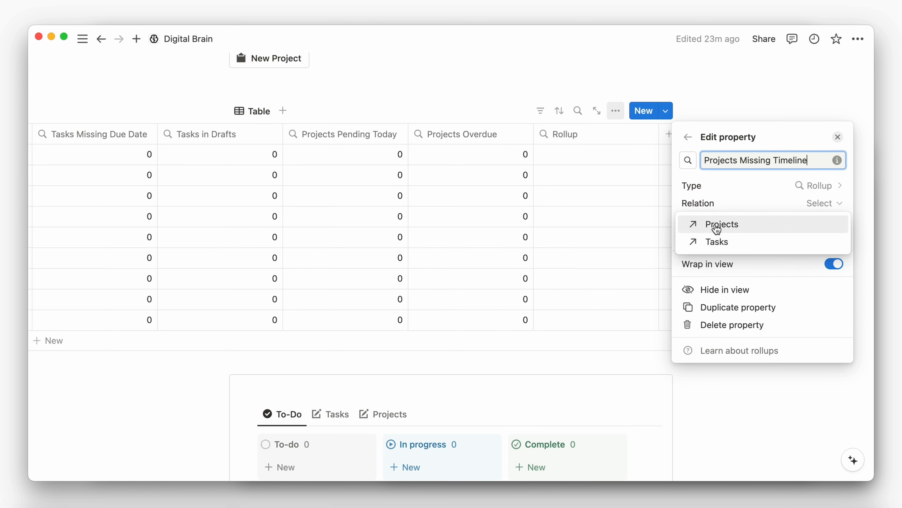
pyautogui.click(715, 228)
pyautogui.click(741, 222)
pyautogui.click(748, 239)
pyautogui.click(748, 238)
pyautogui.moveTo(748, 294)
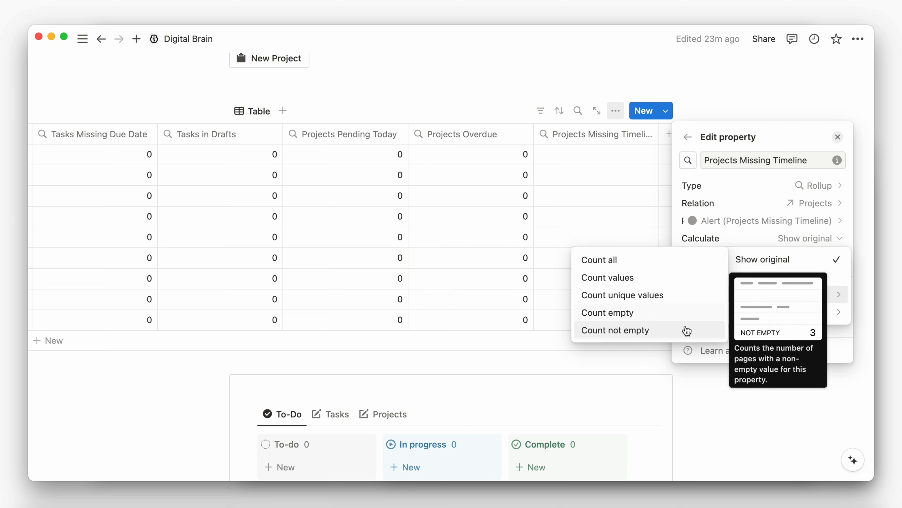
pyautogui.click(685, 330)
# Step: Add a Projects in Drafts rollup to the Alerts table, using the Projects relation, Alert (Projects in Drafts) and Count not empty
pyautogui.click(669, 134)
pyautogui.write('roll')
pyautogui.press('Return')
pyautogui.write('Projects in Draf')
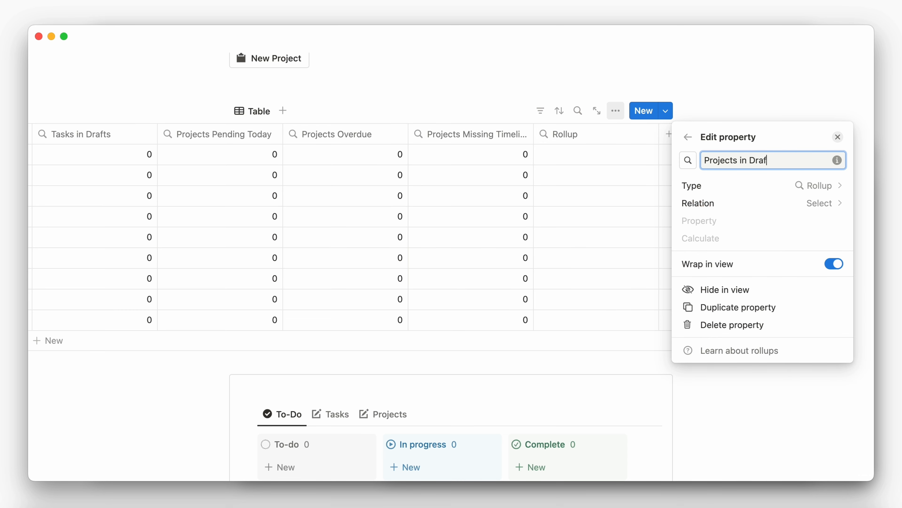
pyautogui.write('ts')
pyautogui.click(710, 204)
pyautogui.click(715, 223)
pyautogui.click(711, 221)
pyautogui.click(721, 285)
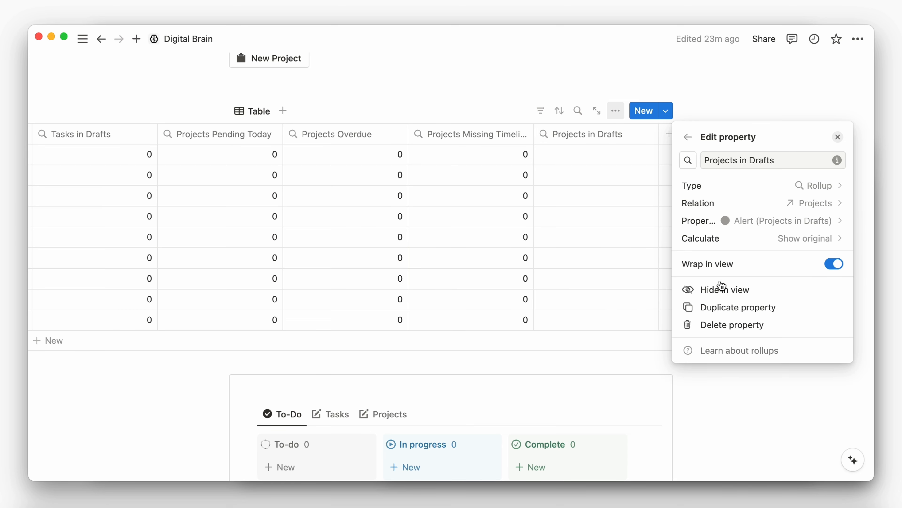
pyautogui.click(747, 238)
pyautogui.moveTo(748, 292)
pyautogui.click(685, 329)
pyautogui.click(651, 268)
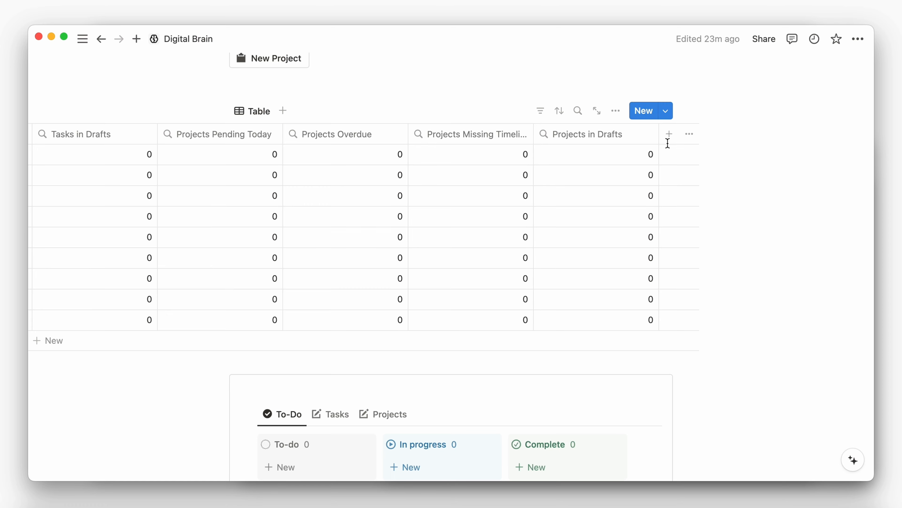
# Step: Add a formula property named Alert Count to the Alerts table
pyautogui.click(668, 133)
pyautogui.write('form')
pyautogui.press('Return')
pyautogui.write('A')
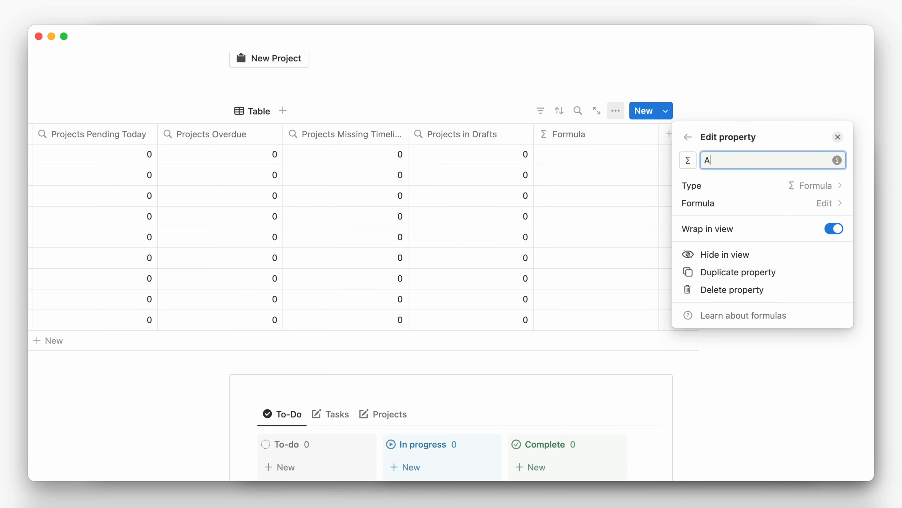
pyautogui.write('lert Count')
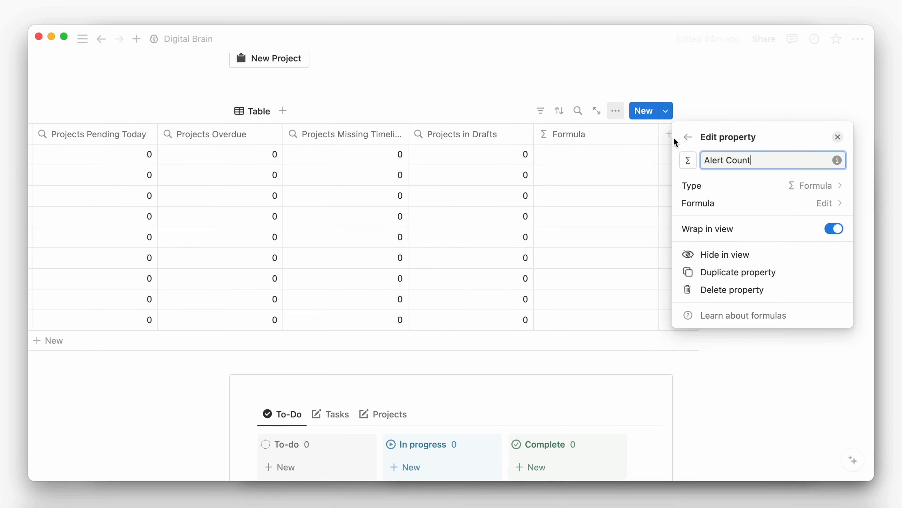
# Step: Start the Alert Count formula with an if that returns Tasks Pending Today when Name equals "Tasks Pending Today"
pyautogui.click(699, 201)
pyautogui.write('if')
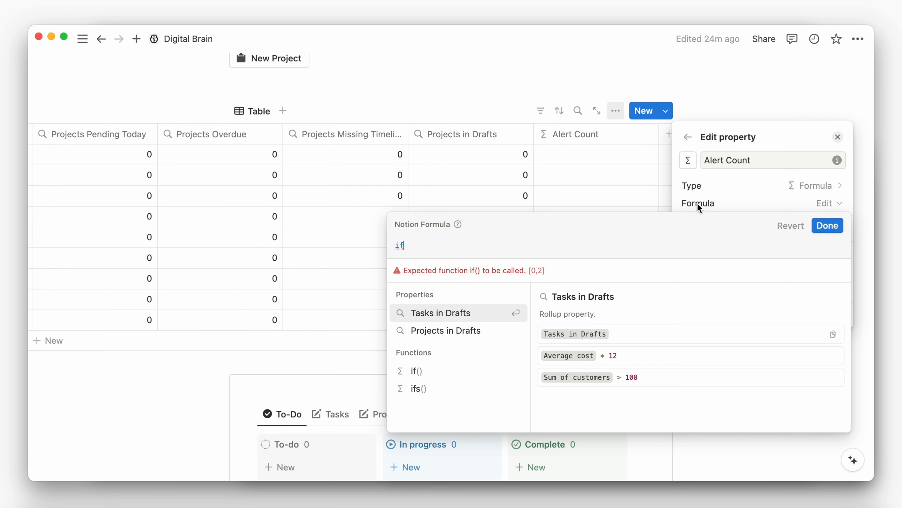
pyautogui.write('(Name')
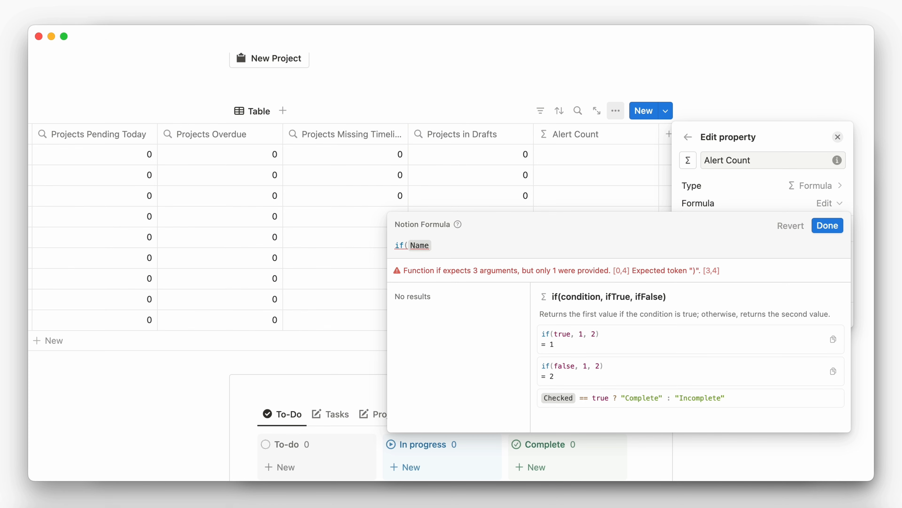
pyautogui.write('=="Tasks Pending Today"')
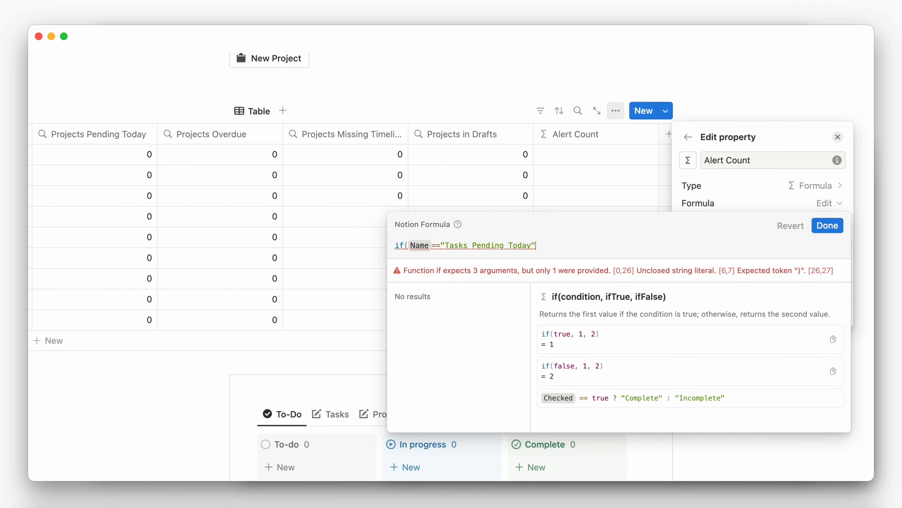
pyautogui.write(',Tasks Pending Today,')
# Step: Nest an indented if in the Alert Count formula that returns Tasks Overdue when Name equals "Tasks Overdue"
pyautogui.hotkey('shift', 'Return')
pyautogui.press('Tab')
pyautogui.write('if(Name==')
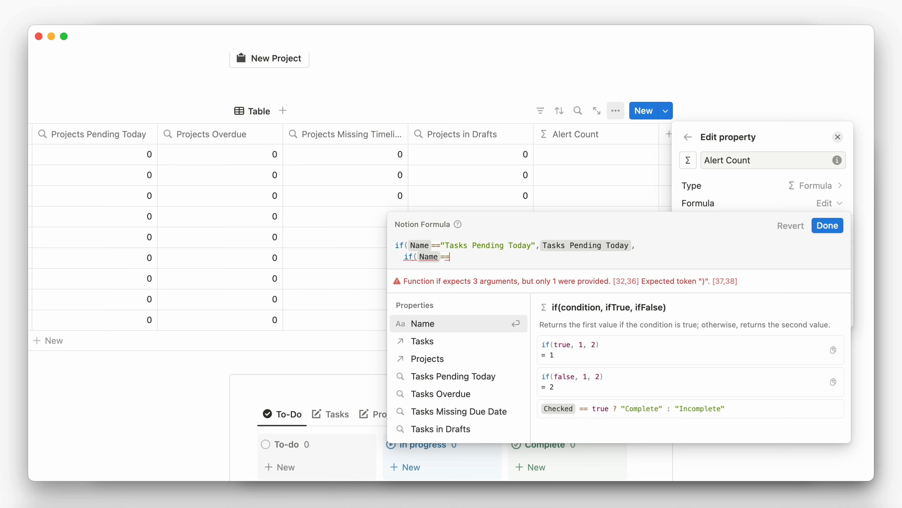
pyautogui.write('"Tasks Overdue",Tasks Overdue,')
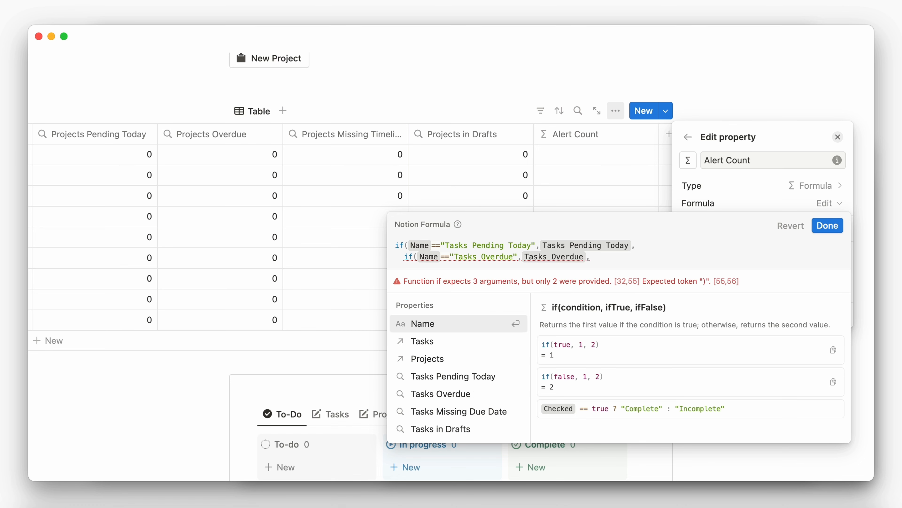
# Step: Nest another indented if that returns Tasks Missing Due Date when Name equals "Tasks Missing Due Date"
pyautogui.hotkey('shift', 'Return')
pyautogui.press('Tab')
pyautogui.write('if(Name=="Tasks Missing Due Date')
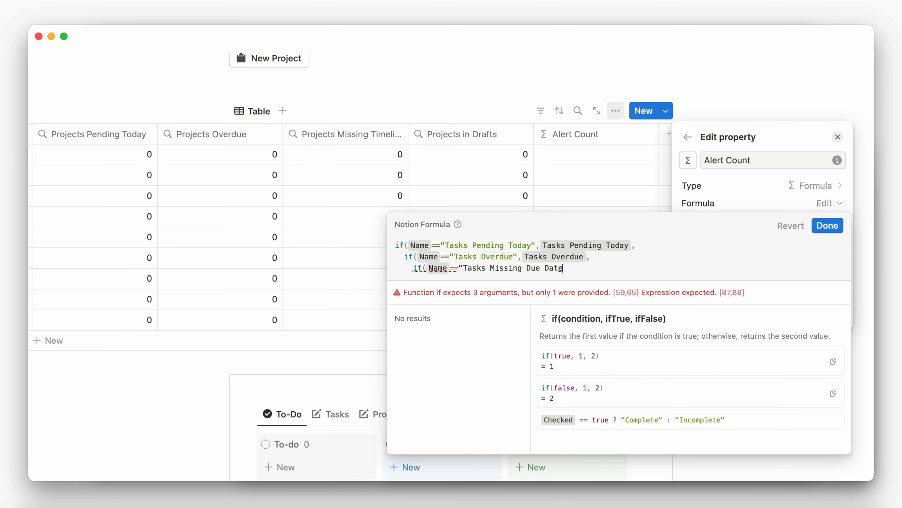
pyautogui.write('",tasks')
pyautogui.press('Down')
pyautogui.press('Down')
pyautogui.press('Down')
pyautogui.press('Return')
pyautogui.write(',')
# Step: Nest another indented if that returns Tasks in Drafts when Name equals "Tasks in Drafts"
pyautogui.hotkey('shift', 'Return')
pyautogui.press('Tab')
pyautogui.write('if(nam')
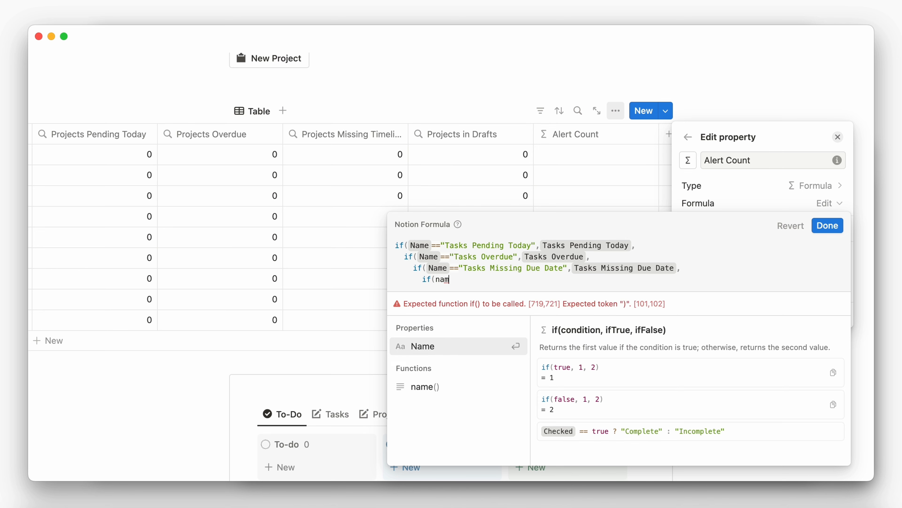
pyautogui.press('Return')
pyautogui.write('=="Tasks in Drafts",tasks in')
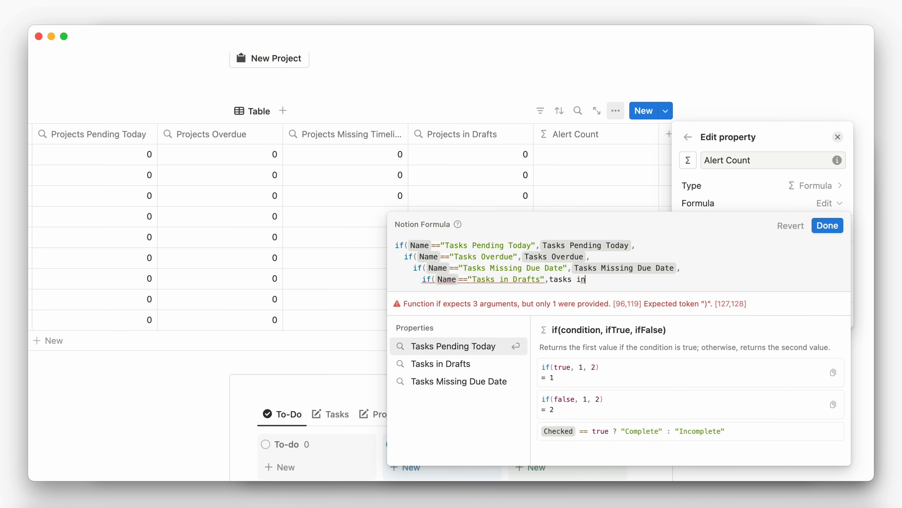
pyautogui.write(',')
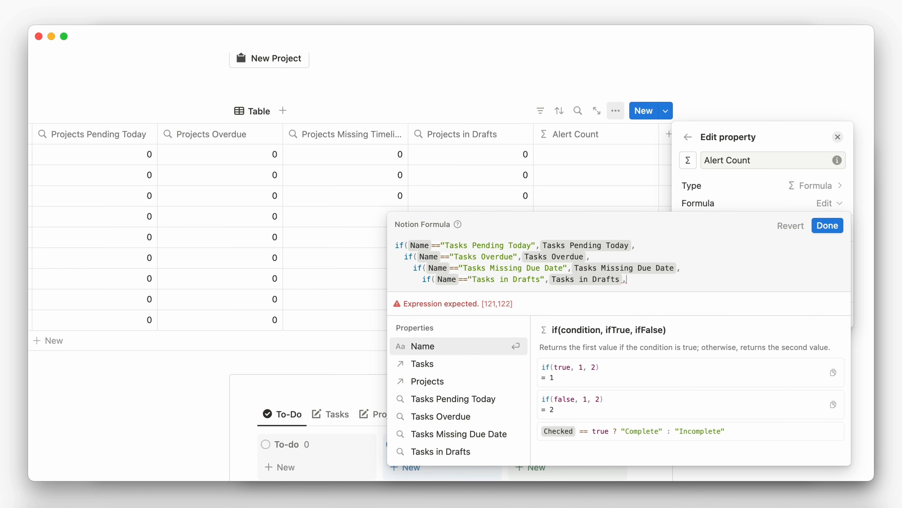
# Step: Nest an if on a new line that returns Projects Pending Today when Name equals "Projects Pending Today"
pyautogui.hotkey('shift', 'Return')
pyautogui.write('if(nam')
pyautogui.press('Return')
pyautogui.write('=="Projects Pending T')
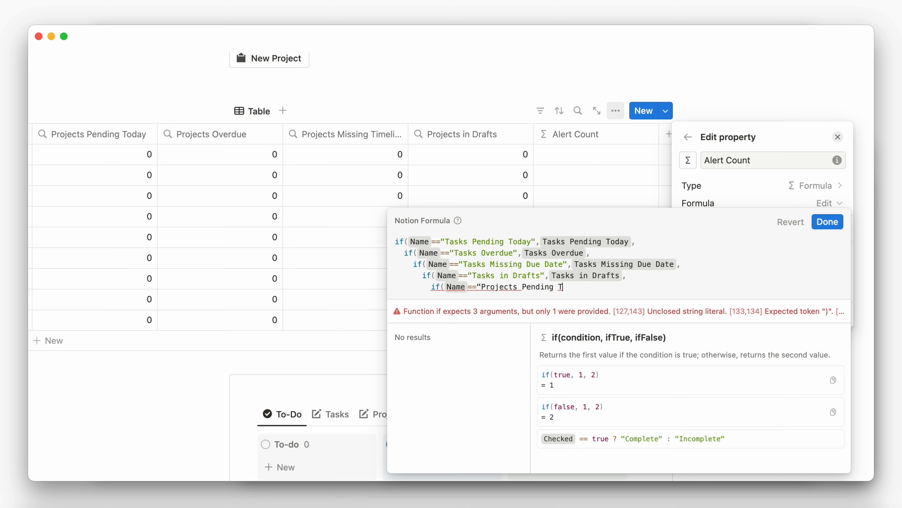
pyautogui.write('oday",pro')
pyautogui.press('Down')
pyautogui.press('Return')
pyautogui.write(',')
# Step: Nest an if on a new line that returns Projects Overdue when Name equals "Projects Overdue"
pyautogui.hotkey('shift', 'Return')
pyautogui.write('if(nam')
pyautogui.press('Return')
pyautogui.write('=="')
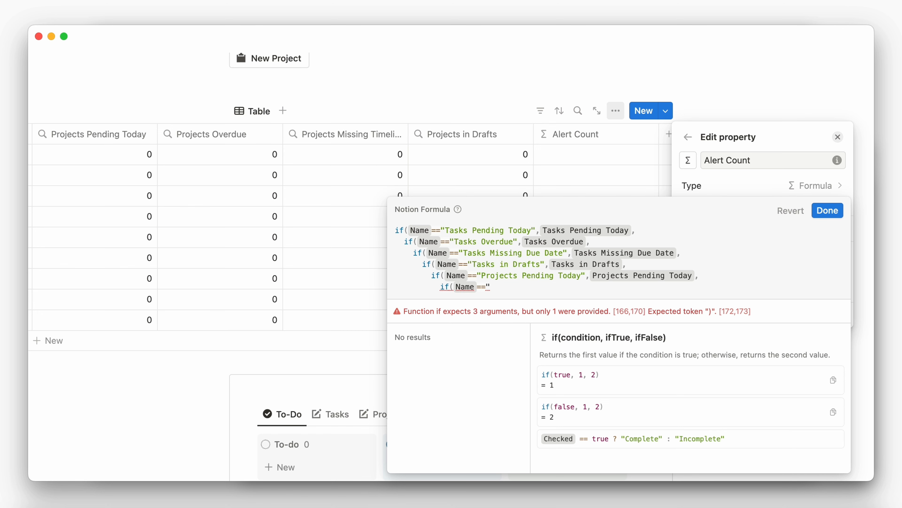
pyautogui.write('Projects Overdue",projects')
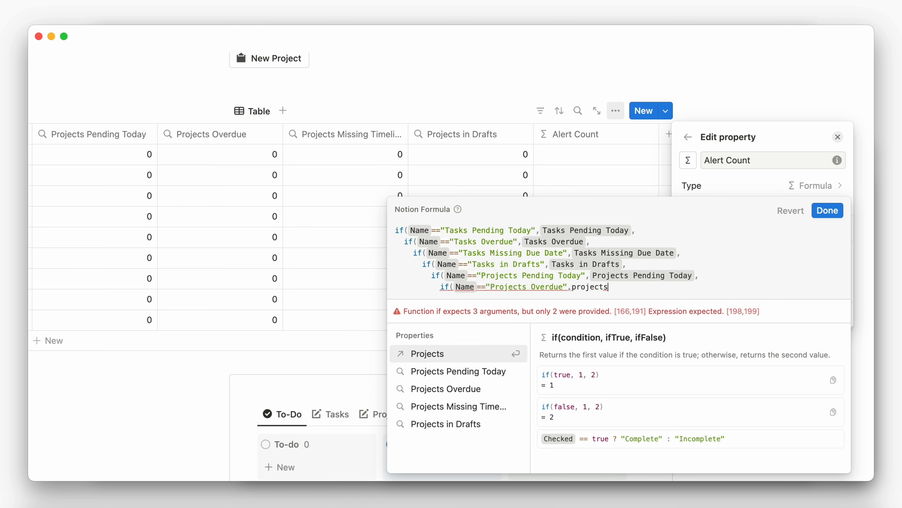
pyautogui.press('Down')
pyautogui.press('Down')
pyautogui.press('Return')
pyautogui.write(',')
# Step: Nest an if on a new line that returns Projects Missing Timeline when Name equals "Projects Missing Timeline"
pyautogui.hotkey('shift', 'Return')
pyautogui.write('if(nam')
pyautogui.press('Return')
pyautogui.write('=="Projects Mis')
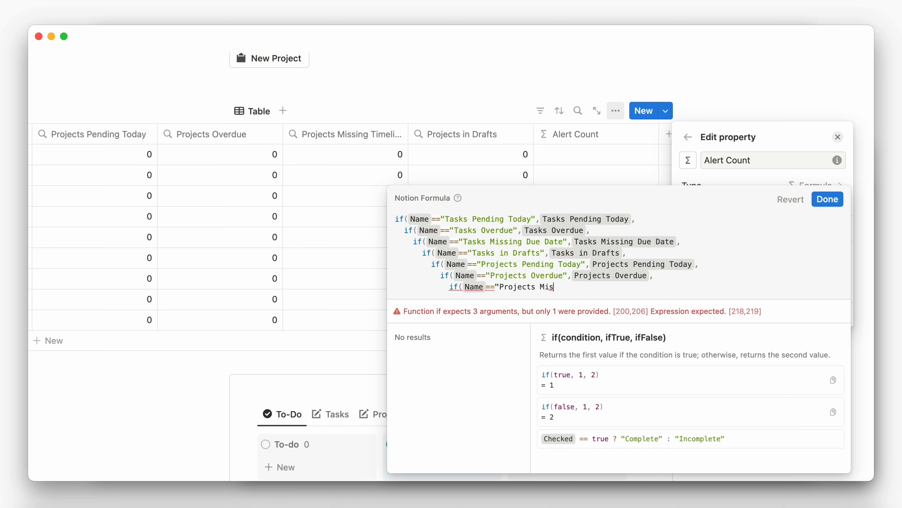
pyautogui.write('sing Timeline",proj')
pyautogui.press('Down')
pyautogui.press('Down')
pyautogui.press('Down')
pyautogui.press('Return')
pyautogui.write(',')
# Step: Nest a final if on a new line that returns Projects in Drafts when Name equals "Projects in Drafts"
pyautogui.hotkey('shift', 'Return')
pyautogui.write('if(nam')
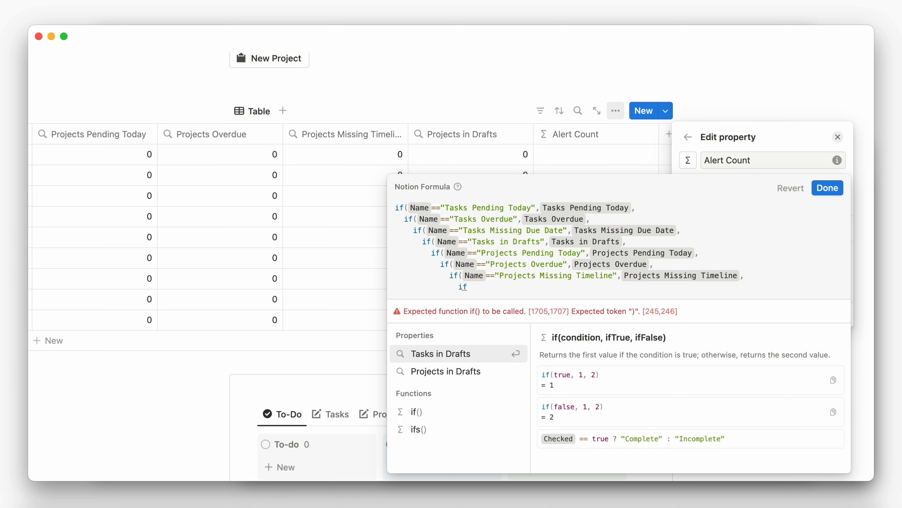
pyautogui.press('Return')
pyautogui.write('=="Projects in Drafts","')
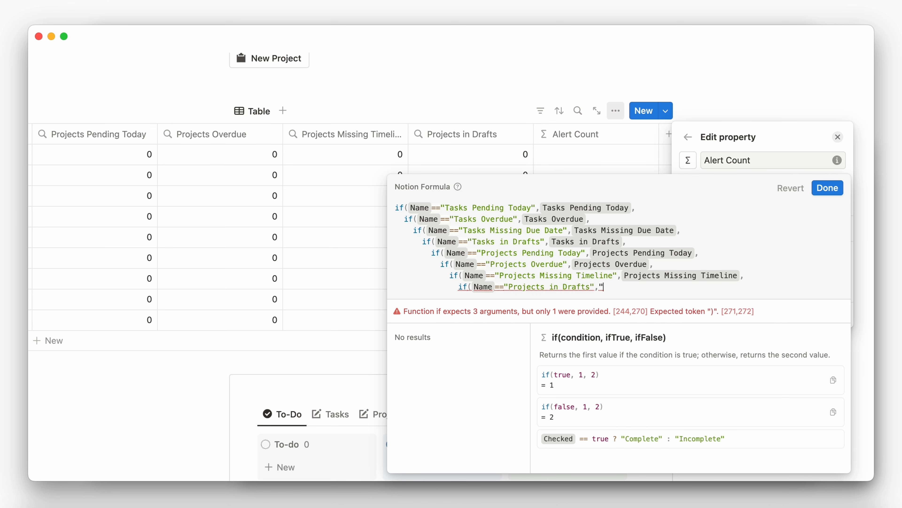
pyautogui.press('BackSpace')
pyautogui.write('proj')
pyautogui.press('Down')
pyautogui.press('Down')
pyautogui.press('Down')
pyautogui.press('Down')
pyautogui.press('Return')
pyautogui.write(',')
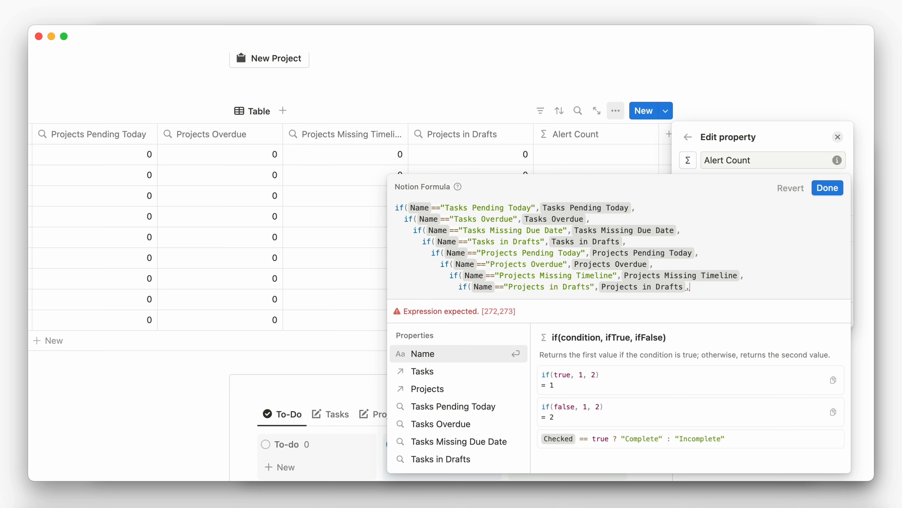
# Step: Finish the Alert Count formula with an empty-string fallback and closing parentheses for all eight ifs, and save it
pyautogui.write('""')
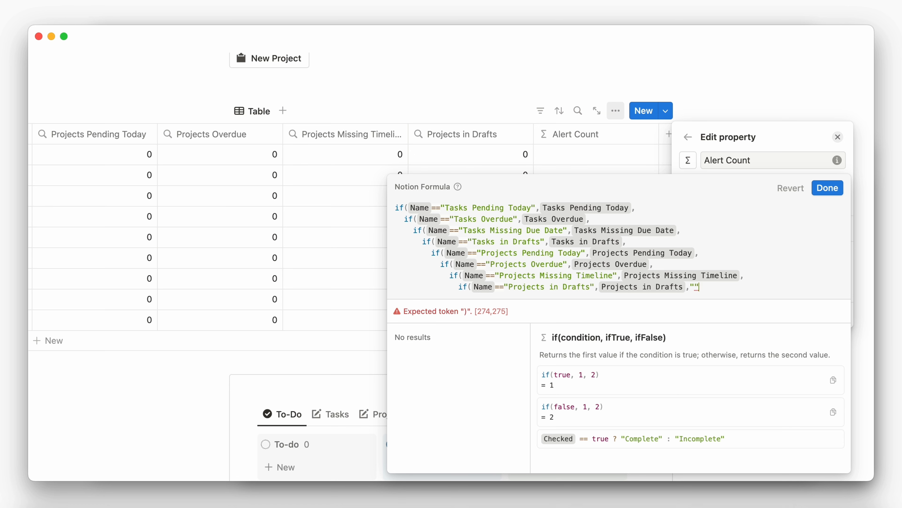
pyautogui.write('))')
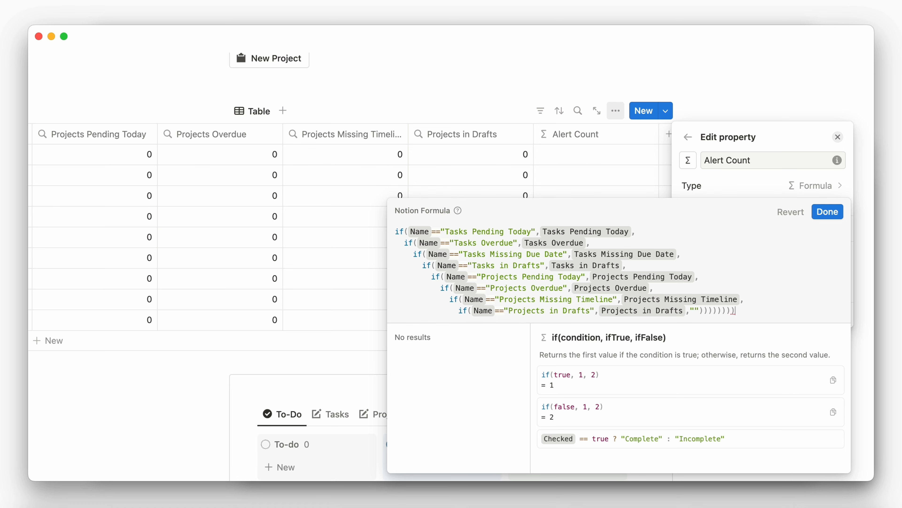
pyautogui.click(814, 212)
pyautogui.click(631, 191)
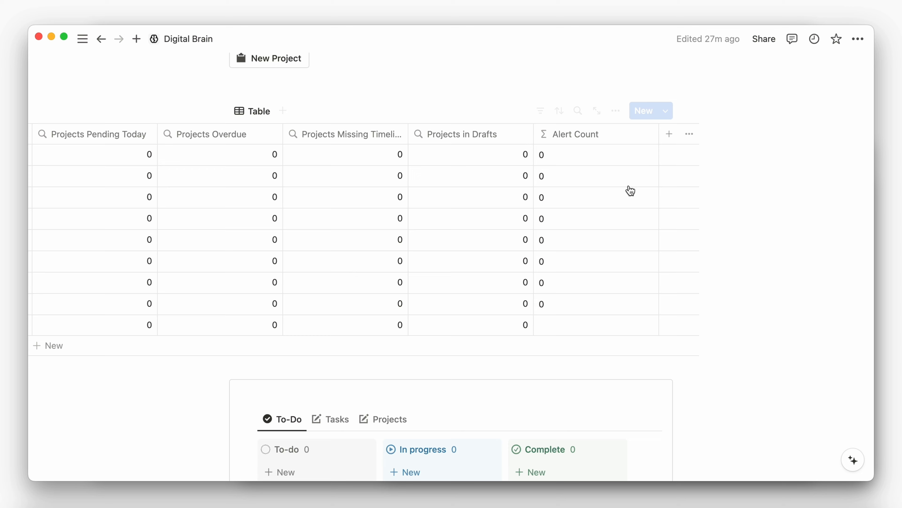
# Step: Add a formula property named No Alerts to the Alerts table
pyautogui.click(667, 139)
pyautogui.write('form')
pyautogui.press('Return')
pyautogui.write('No Alerts')
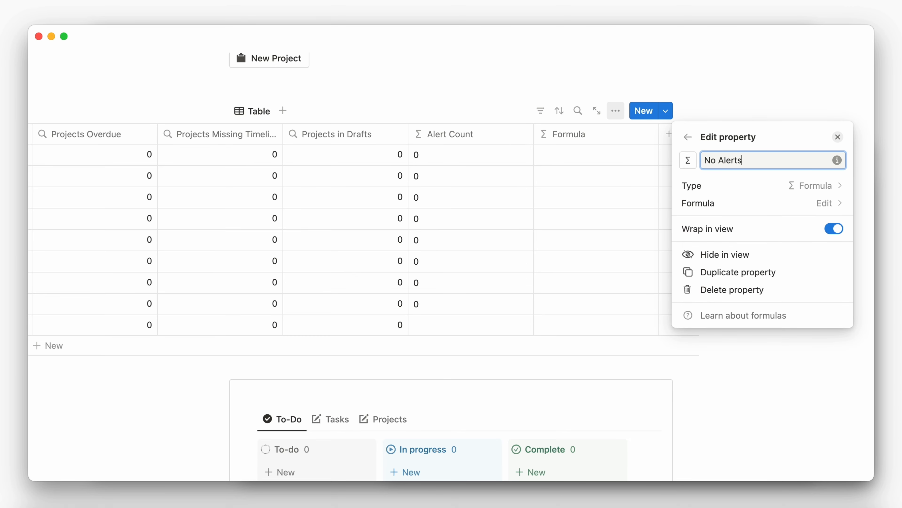
# Step: Start the No Alerts formula with an if summing Tasks Pending Today, Tasks Overdue, Tasks Missing Due Date and Tasks in Drafts
pyautogui.click(692, 201)
pyautogui.write('if(sume')
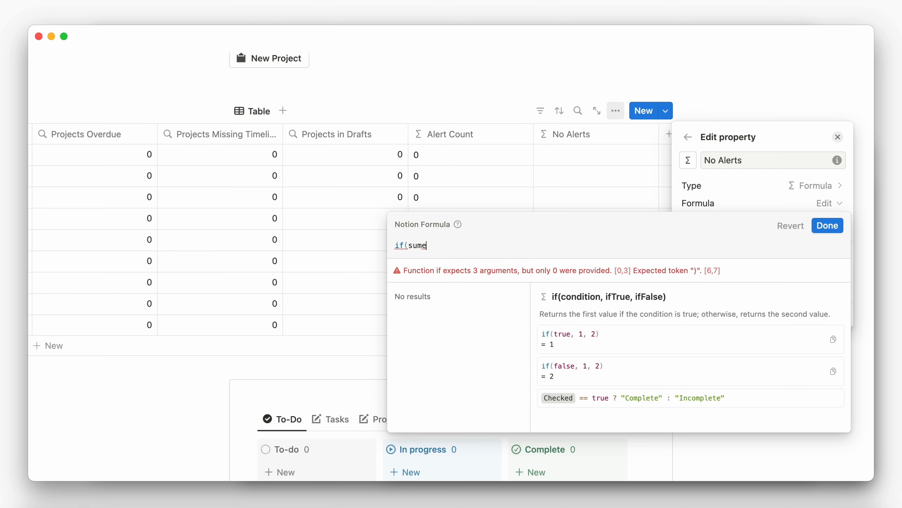
pyautogui.press('BackSpace')
pyautogui.write('(Tasks Pending Today')
pyautogui.press('Return')
pyautogui.write(',Tasks Overdue')
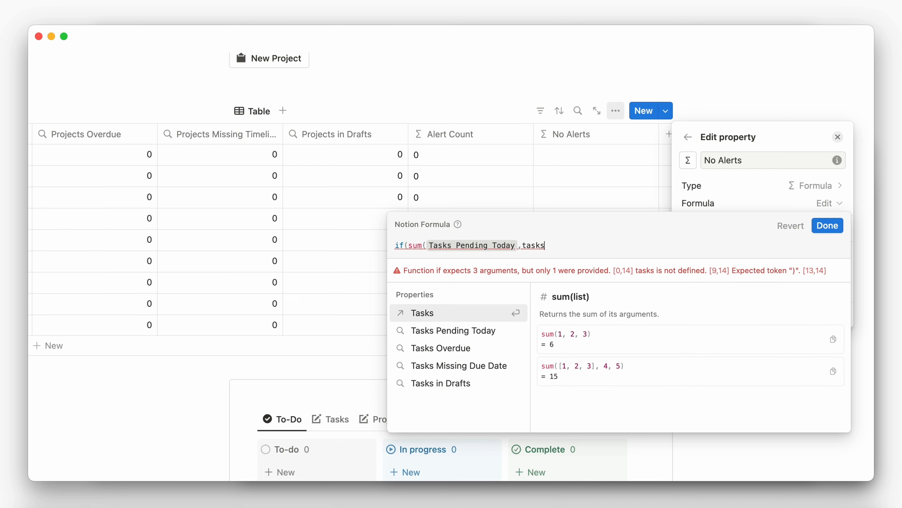
pyautogui.press('Return')
pyautogui.write(',tasks Missing Due Date')
pyautogui.press('Return')
pyautogui.write(',Tasks in Drafts')
pyautogui.press('Return')
pyautogui.write(',')
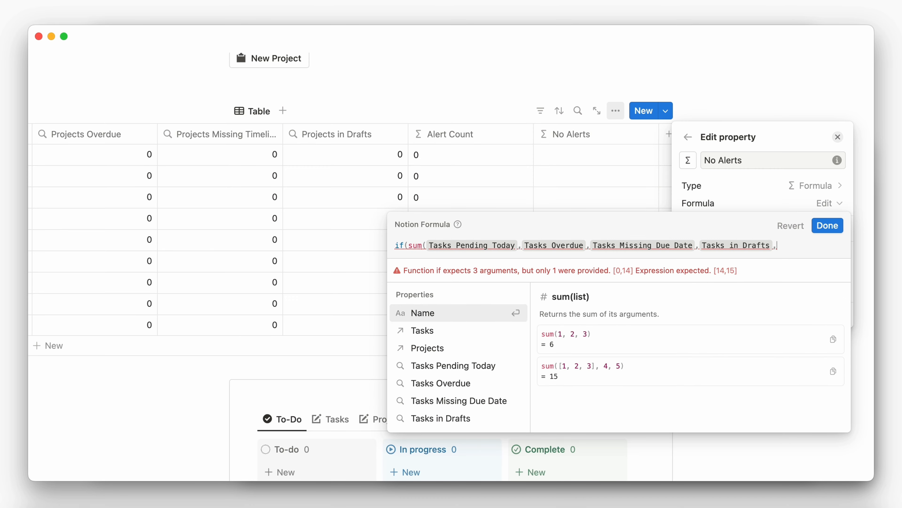
# Step: Add Projects Pending Today, Projects Overdue, Projects Missing Timeline and Projects in Drafts to the sum in the No Alerts formula
pyautogui.write('projects Pending Today')
pyautogui.press('Return')
pyautogui.write(',projects Overdue')
pyautogui.press('Return')
pyautogui.write(',pro')
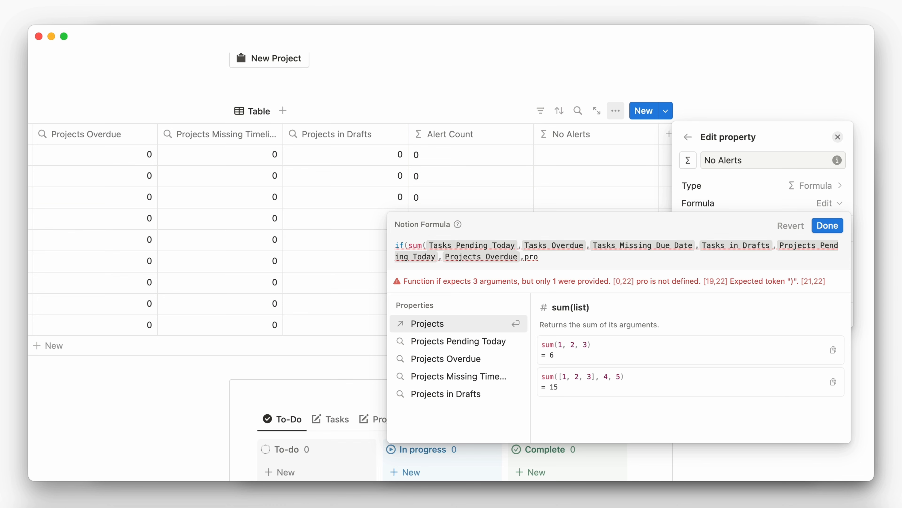
pyautogui.write('jects Missing Timeline')
pyautogui.press('Return')
pyautogui.write(',Projects in Drafts')
pyautogui.press('Return')
# Step: Complete the No Alerts formula with ==0 and Name=="You have no Alerts :)", returning "TRUE" or an empty string, and save it
pyautogui.write(')==')
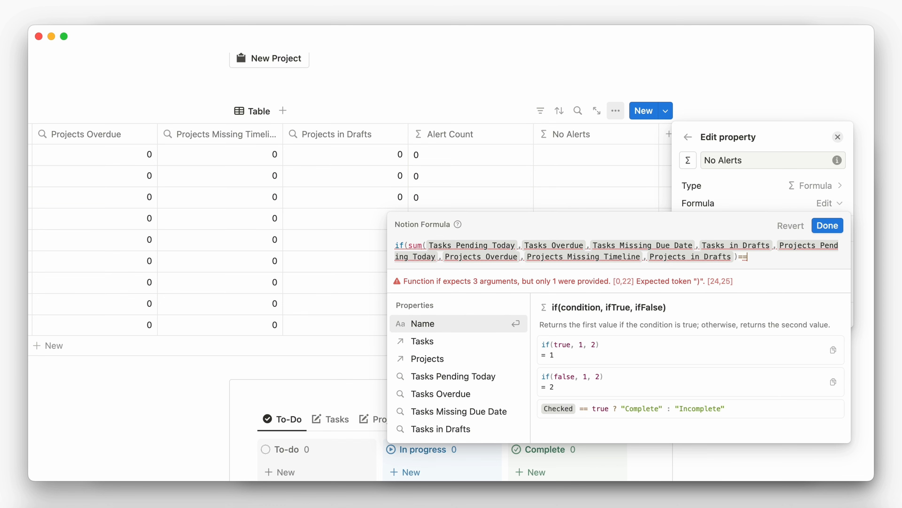
pyautogui.write('0 and name')
pyautogui.press('Return')
pyautogui.write('=="You ha')
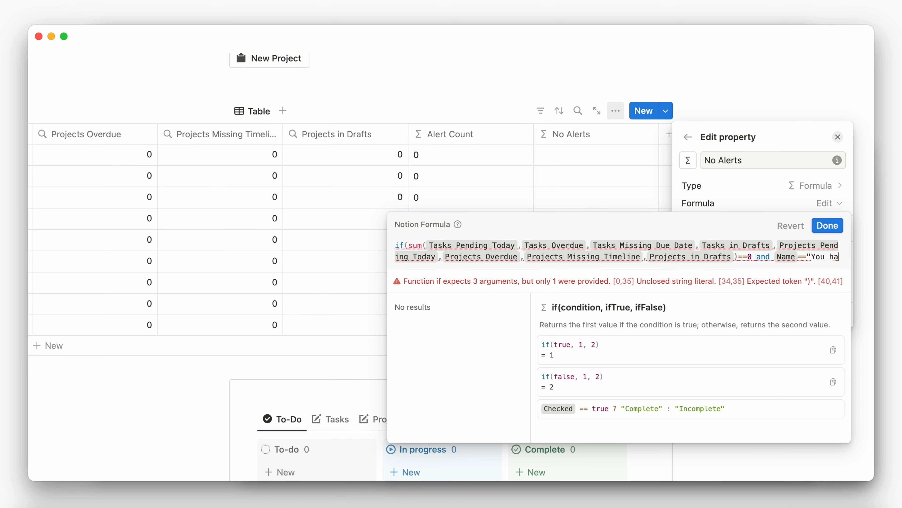
pyautogui.write('ve no Alerts :)", "TRUE"')
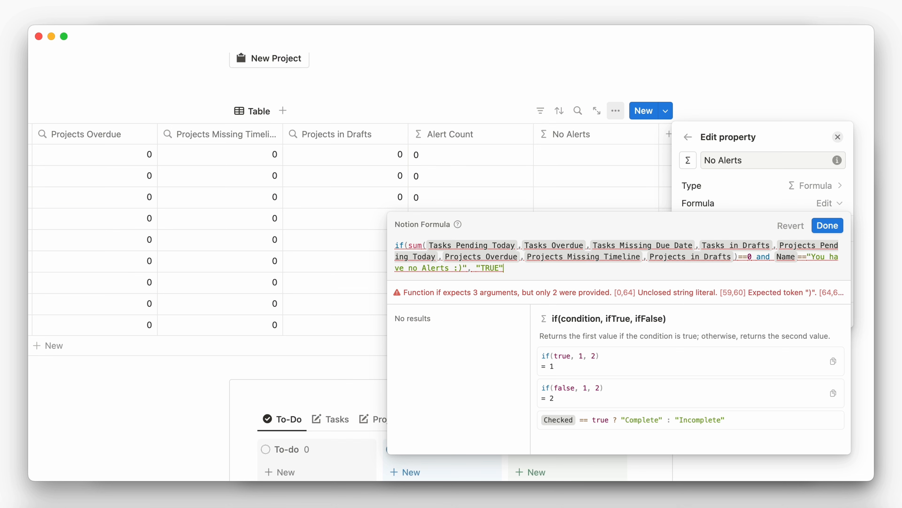
pyautogui.write(', "")')
pyautogui.click(827, 225)
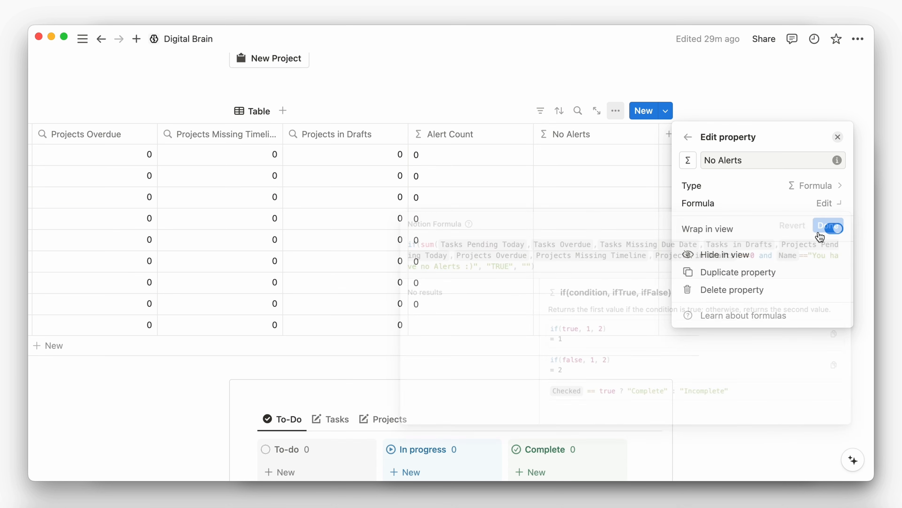
pyautogui.click(653, 213)
# Step: Add a formula property named Display to the Alerts table
pyautogui.click(670, 134)
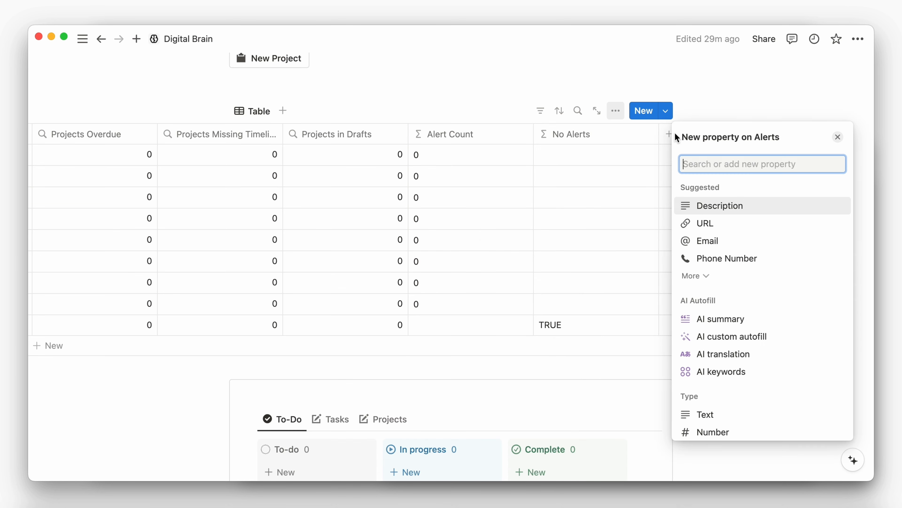
pyautogui.write('form')
pyautogui.press('Return')
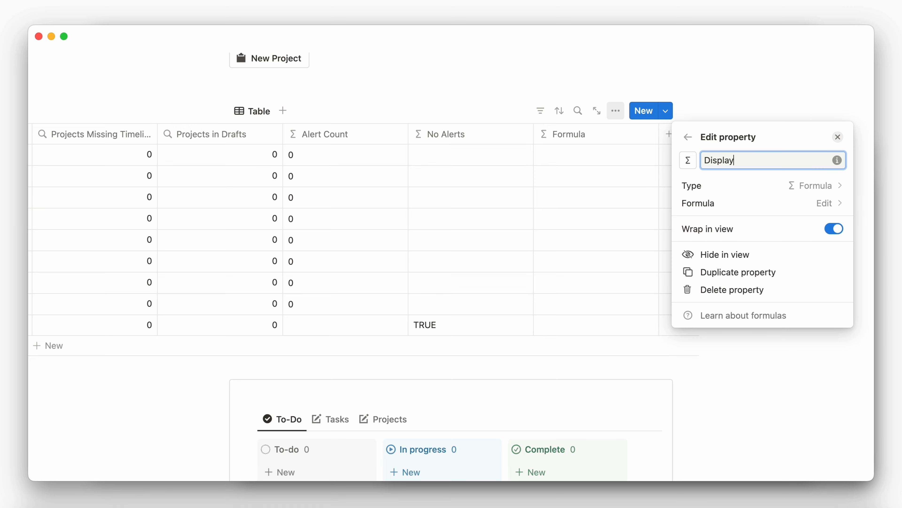
# Step: Start the Display formula with an if whose condition is a greater-than comparison on toNumber(Alert Count)
pyautogui.click(687, 205)
pyautogui.write('if')
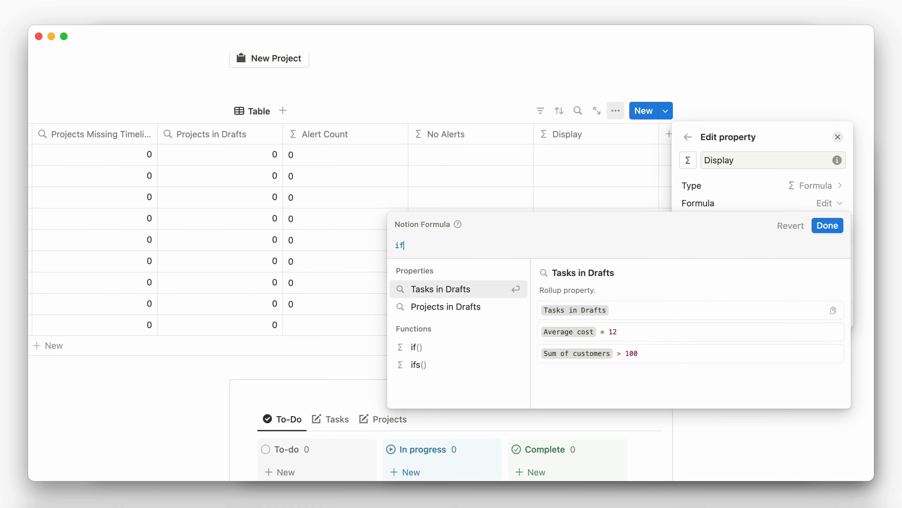
pyautogui.write('(ton')
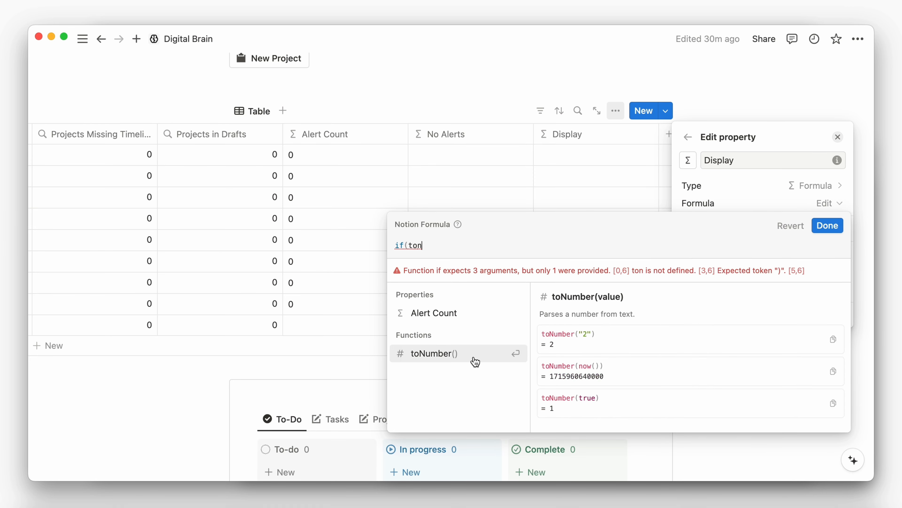
pyautogui.click(476, 356)
pyautogui.write('alert')
pyautogui.press('Return')
pyautogui.write(')>')
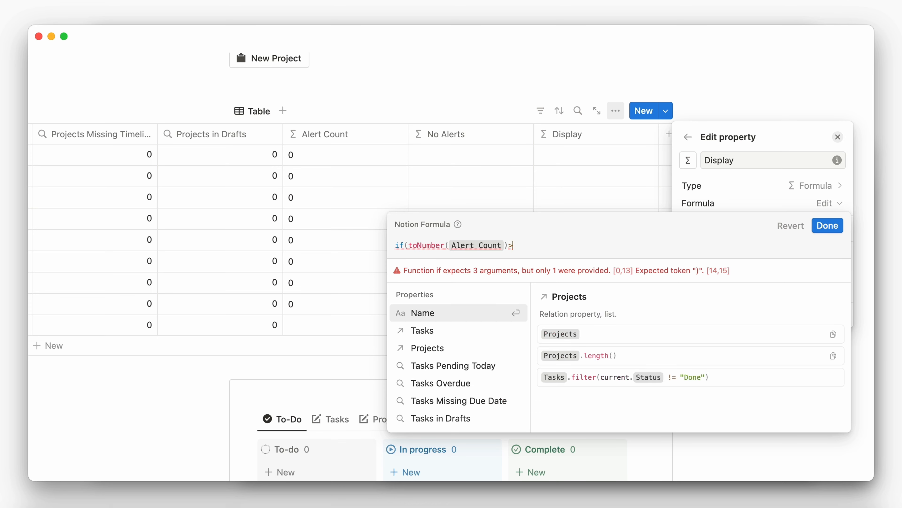
# Step: Complete the Display formula with >0 or No Alerts=="TRUE", returning "Display" or an empty string, and save it
pyautogui.write('0 or no')
pyautogui.press('Return')
pyautogui.write('=="TRUE", "')
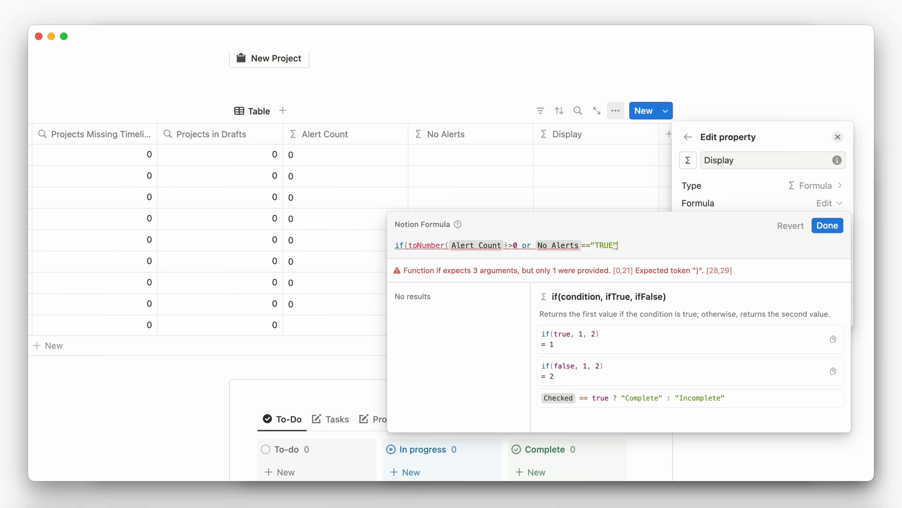
pyautogui.write('Display", "")')
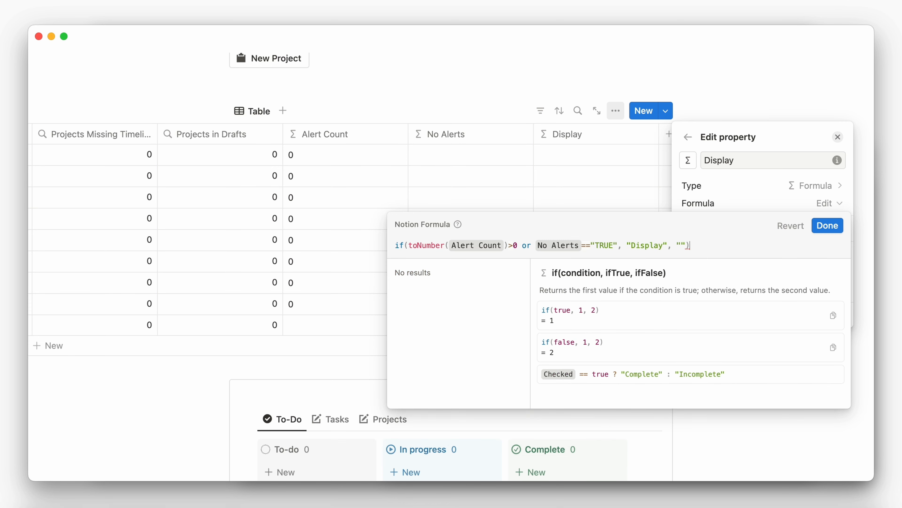
pyautogui.click(814, 225)
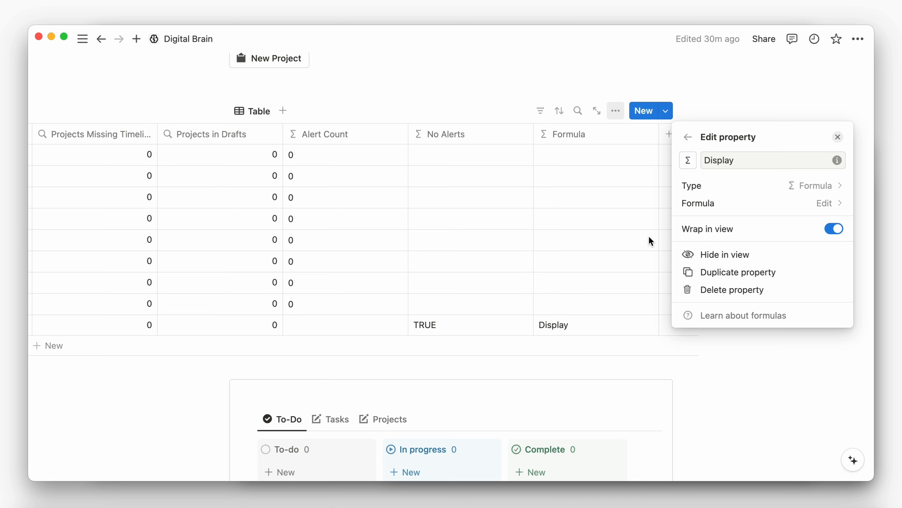
pyautogui.press('Escape')
# Step: Add a list view named Alerts to the Alerts database, with the notification bell icon
pyautogui.hscroll(15, 649, 241)
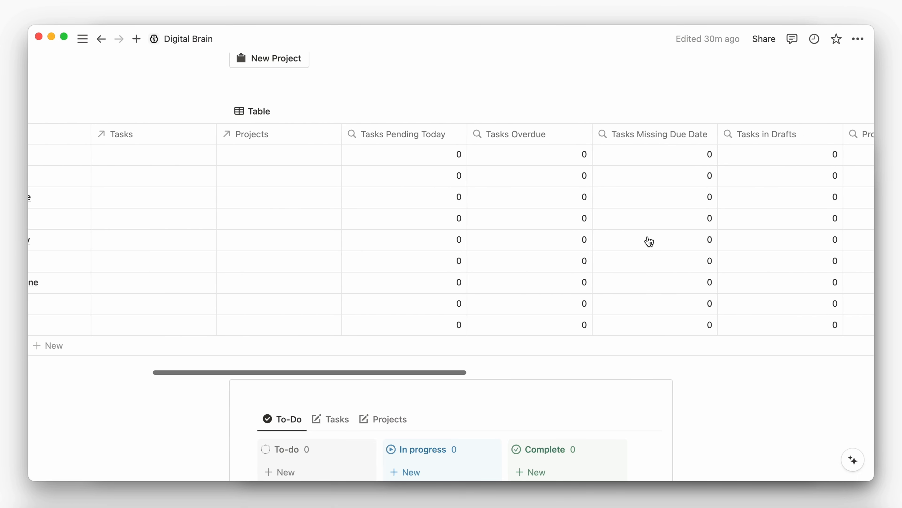
pyautogui.hscroll(-10, 650, 241)
pyautogui.click(284, 112)
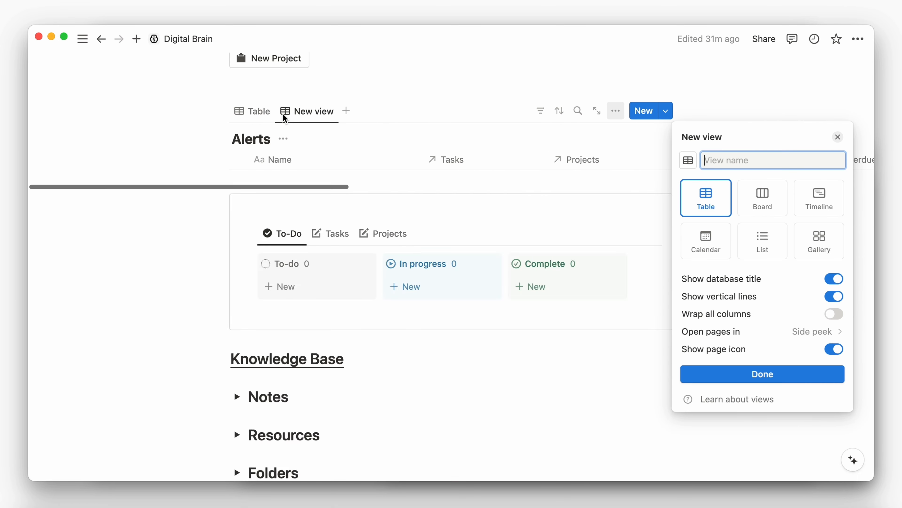
pyautogui.click(748, 241)
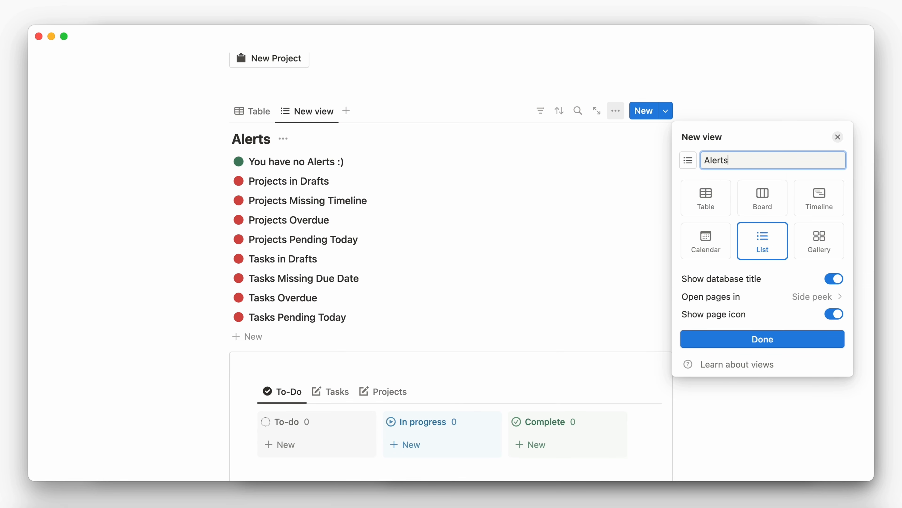
pyautogui.click(687, 160)
pyautogui.write('bell')
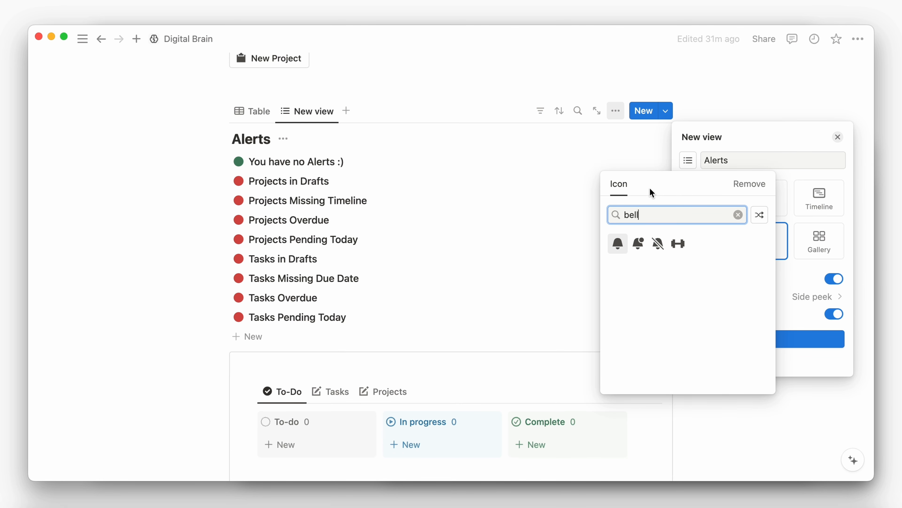
pyautogui.click(639, 243)
pyautogui.click(280, 141)
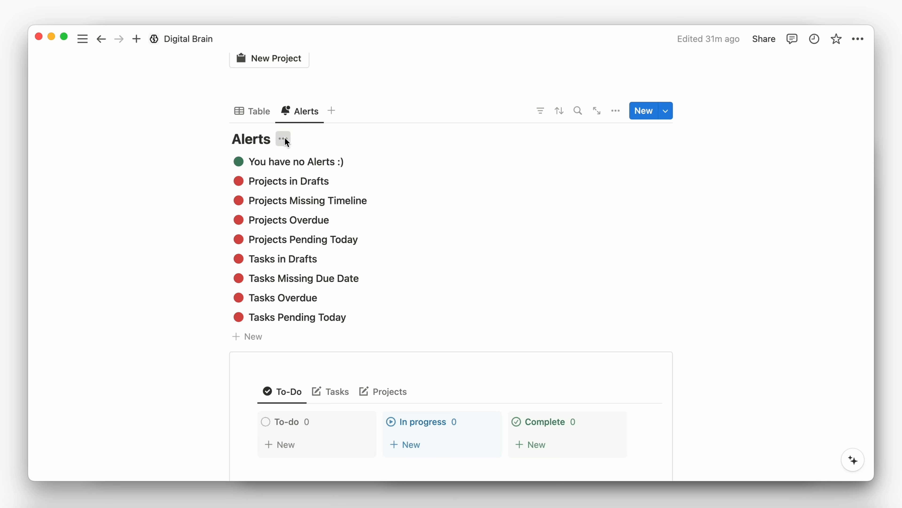
# Step: Hide the database title in the Alerts list view and show the Alert Count property
pyautogui.click(283, 139)
pyautogui.click(281, 203)
pyautogui.click(620, 115)
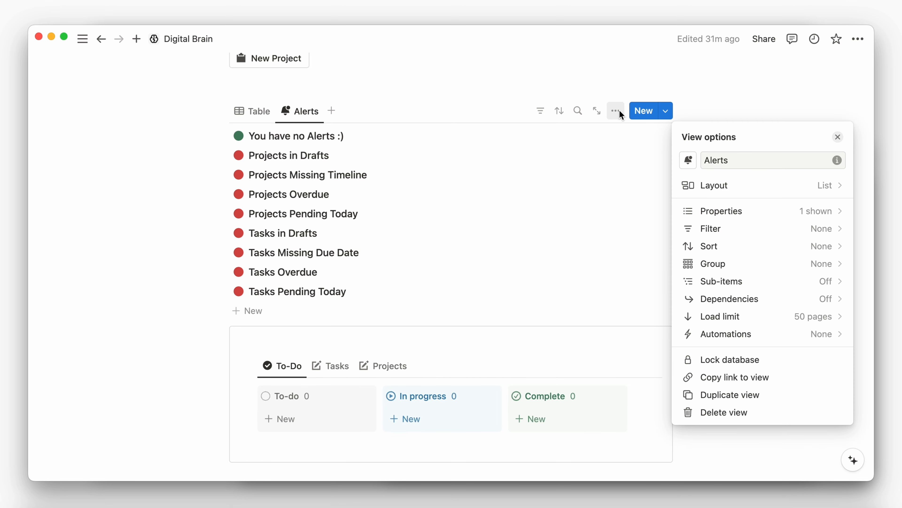
pyautogui.click(699, 208)
pyautogui.click(824, 248)
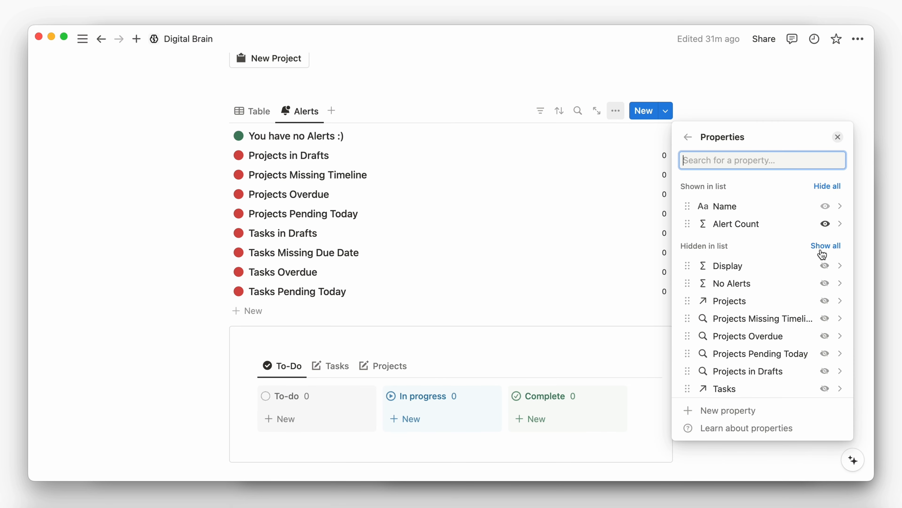
pyautogui.click(628, 223)
# Step: Filter the Alerts list view to entries where Display is "Display"
pyautogui.click(540, 111)
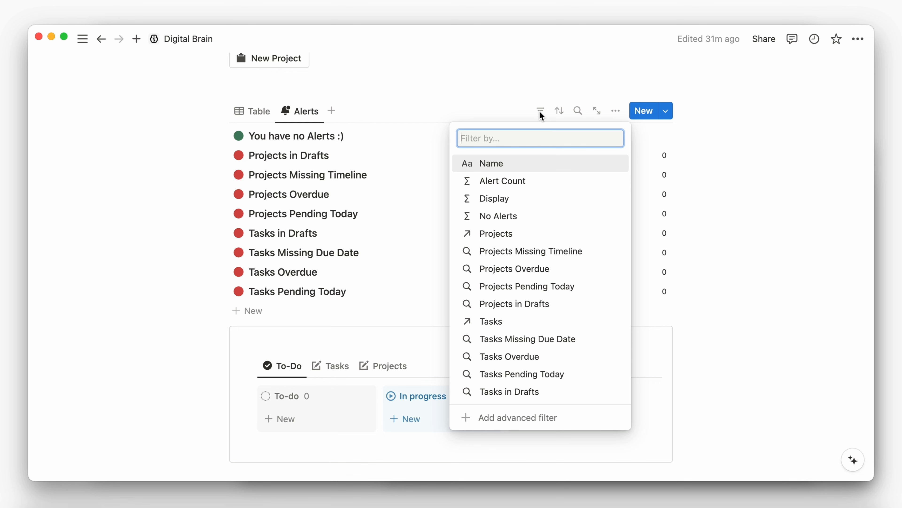
pyautogui.click(498, 198)
pyautogui.click(260, 156)
pyautogui.click(245, 175)
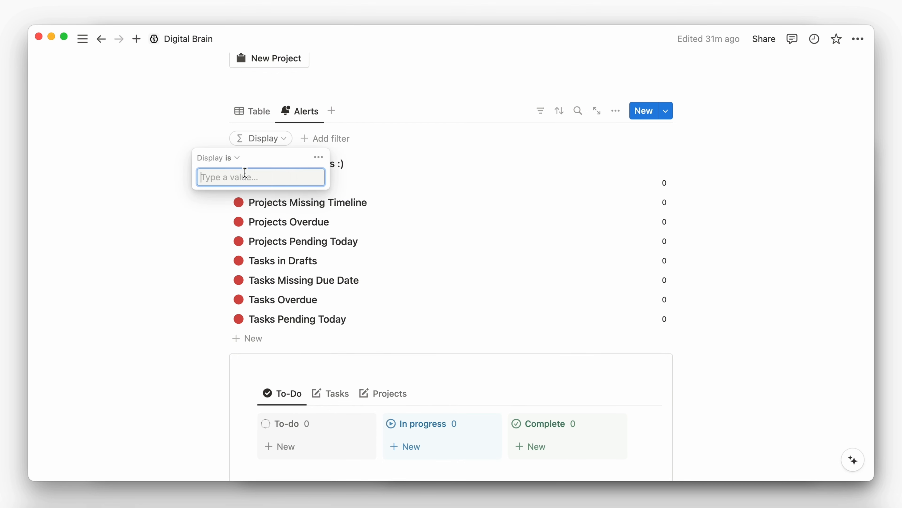
pyautogui.write('Display')
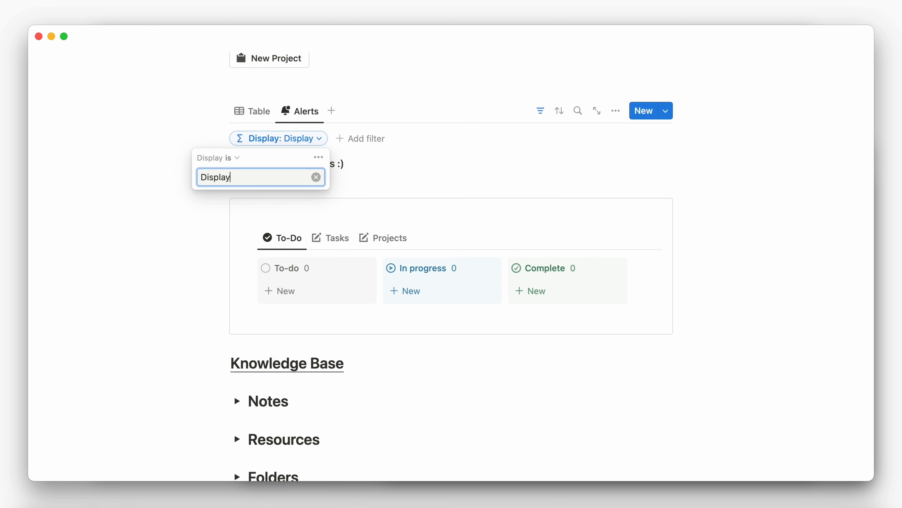
pyautogui.click(419, 127)
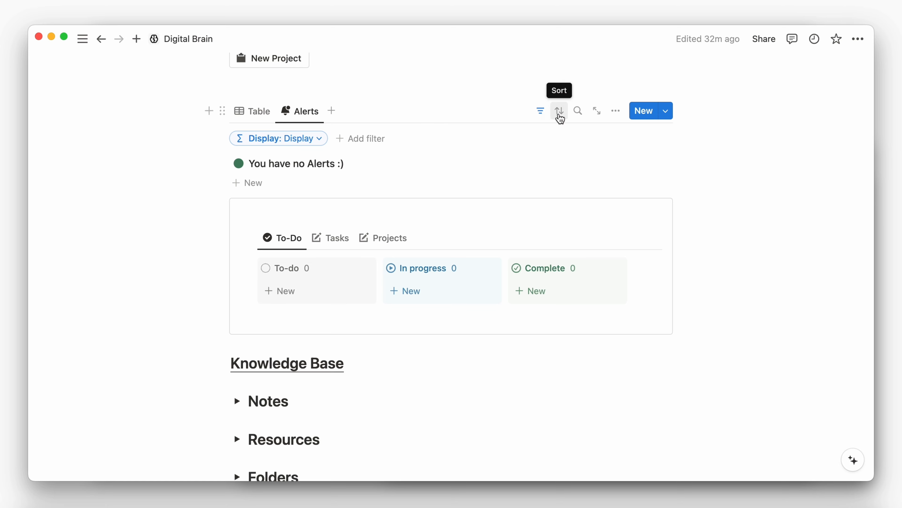
# Step: Sort the Alerts list view by Name in descending order and collapse the filter and sort bar
pyautogui.click(559, 111)
pyautogui.click(528, 165)
pyautogui.click(283, 167)
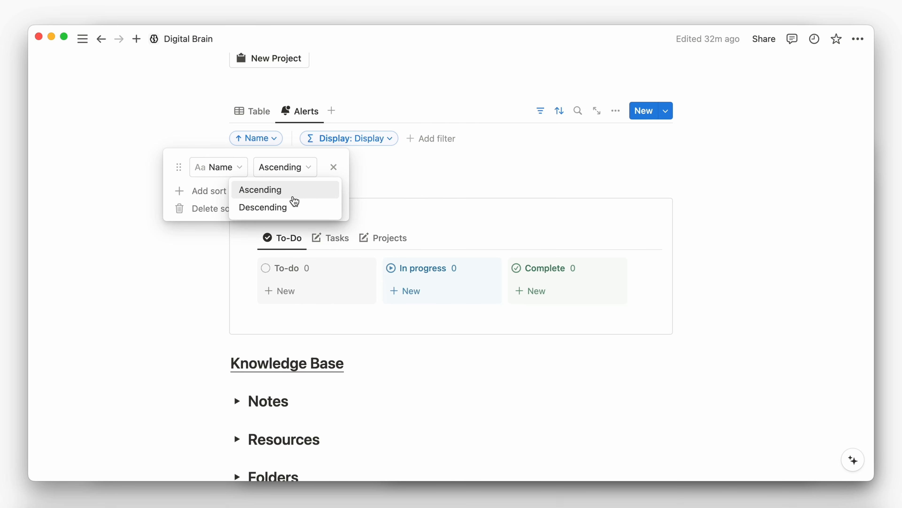
pyautogui.click(294, 204)
pyautogui.click(413, 119)
pyautogui.click(541, 113)
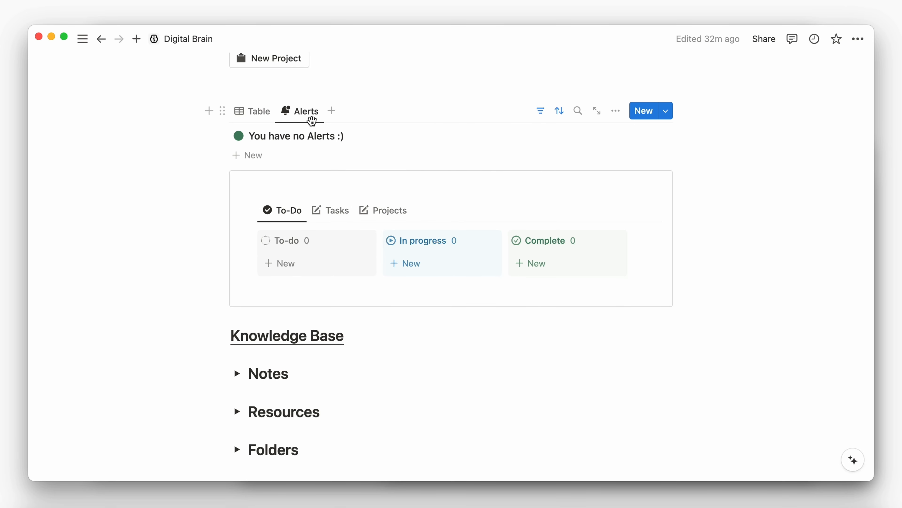
# Step: Place the Alerts view ahead of the Table view, and open the Tasks Pending Today page from the table
pyautogui.click(299, 113)
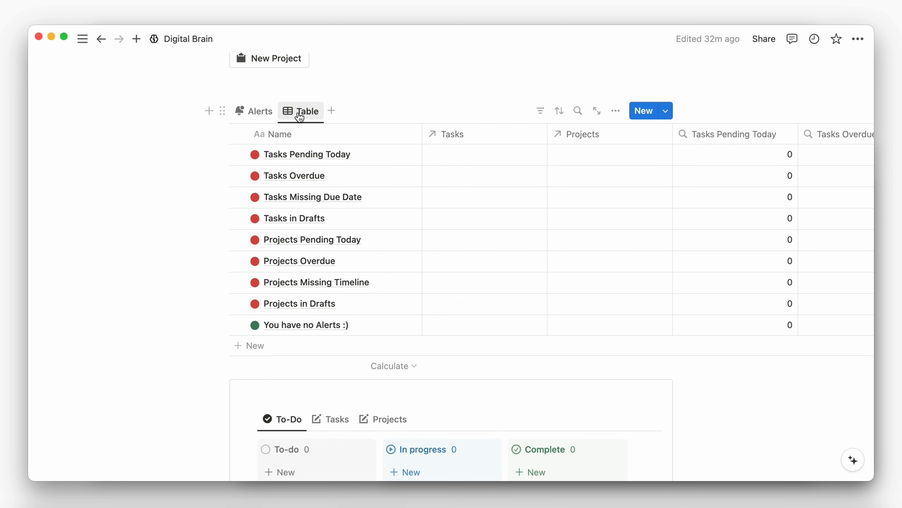
pyautogui.click(408, 155)
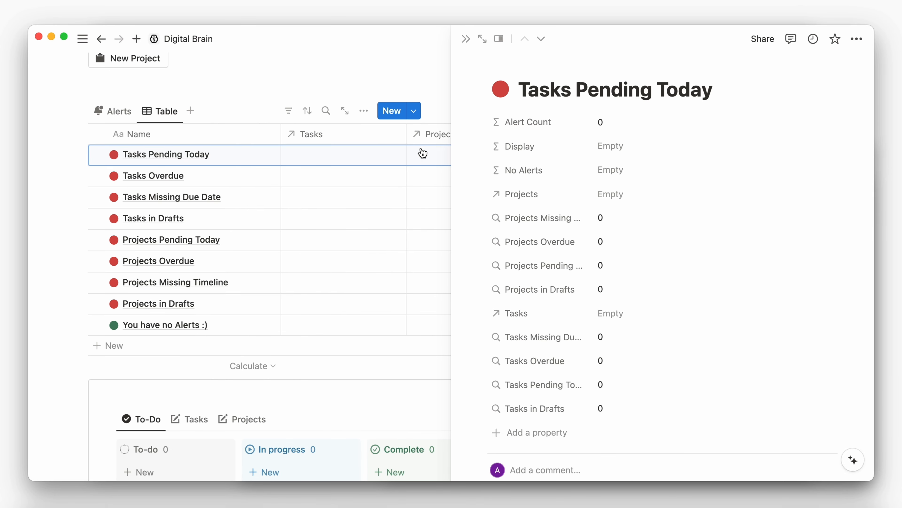
# Step: Set the Alert Count, Display and No Alerts properties to always hide on the Tasks Pending Today page
pyautogui.click(481, 123)
pyautogui.moveTo(543, 187)
pyautogui.click(637, 205)
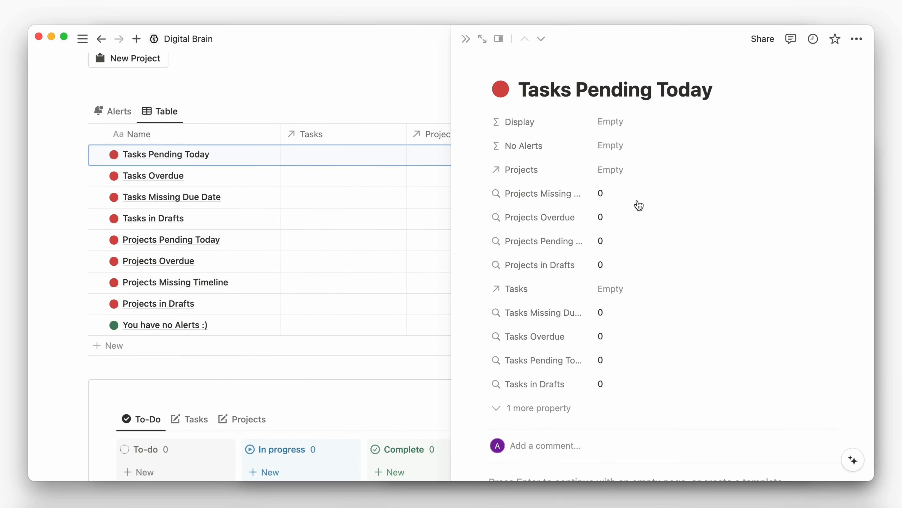
pyautogui.click(479, 122)
pyautogui.moveTo(574, 190)
pyautogui.click(642, 207)
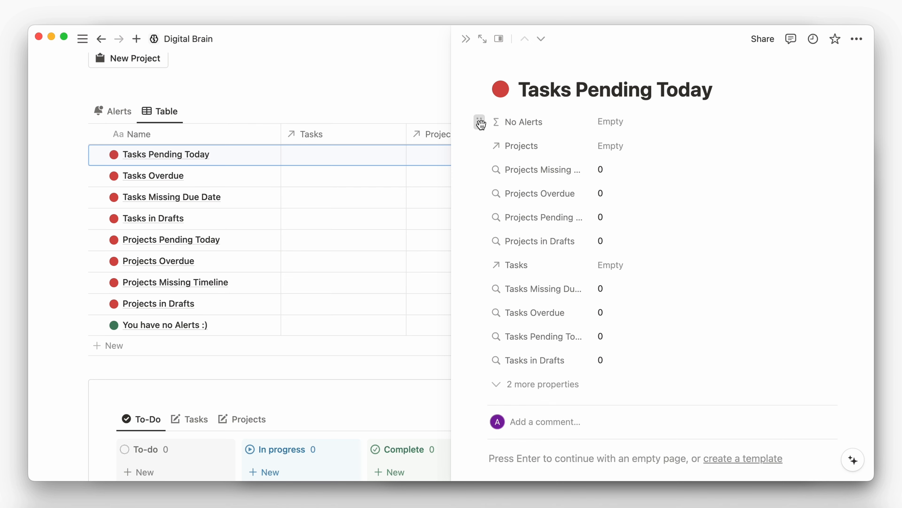
pyautogui.click(479, 122)
pyautogui.click(638, 205)
# Step: Set Projects, Projects Missing Timeline, Projects Overdue, Projects Pending Today and Projects in Drafts to always hide on the page
pyautogui.click(479, 122)
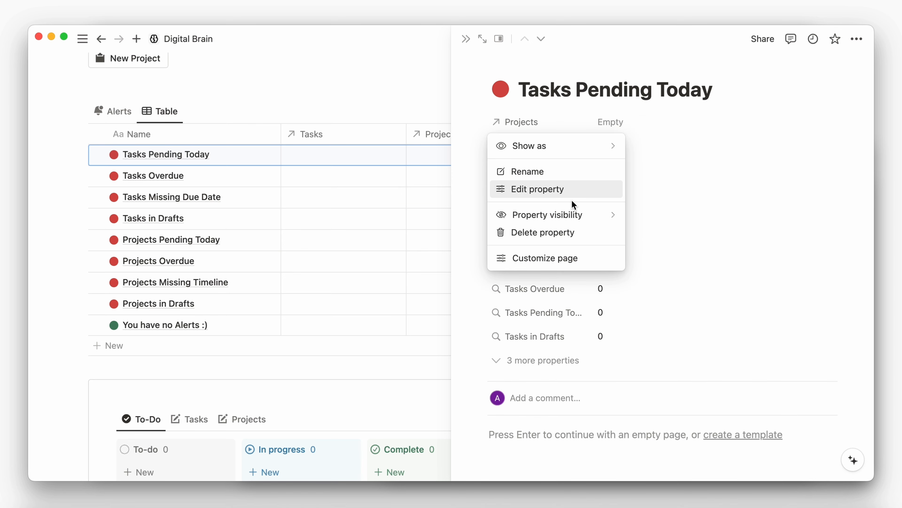
pyautogui.moveTo(574, 212)
pyautogui.click(654, 232)
pyautogui.click(497, 125)
pyautogui.moveTo(613, 192)
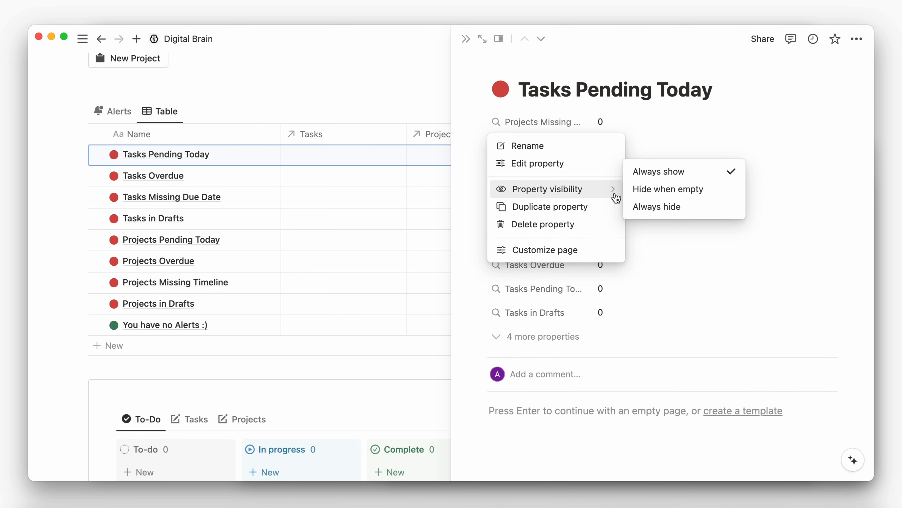
pyautogui.click(654, 206)
pyautogui.click(498, 124)
pyautogui.moveTo(582, 189)
pyautogui.click(637, 203)
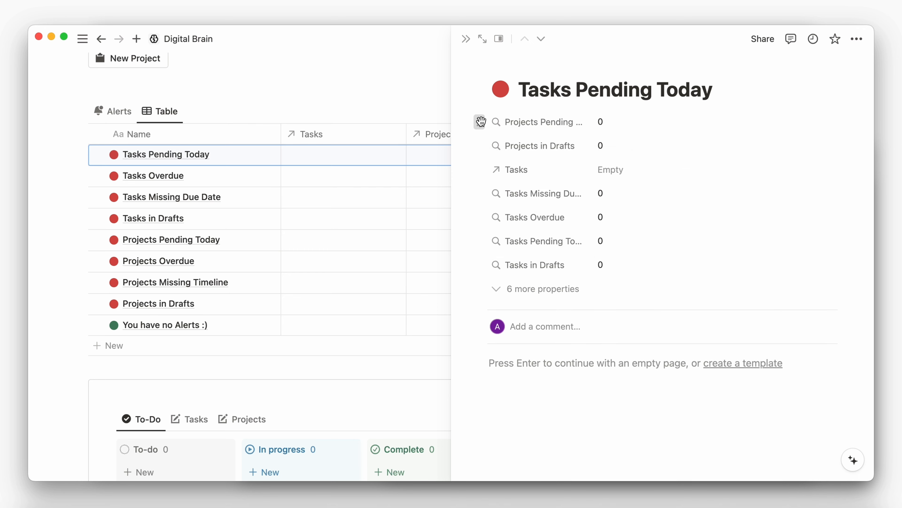
pyautogui.click(479, 121)
pyautogui.click(636, 206)
pyautogui.click(479, 122)
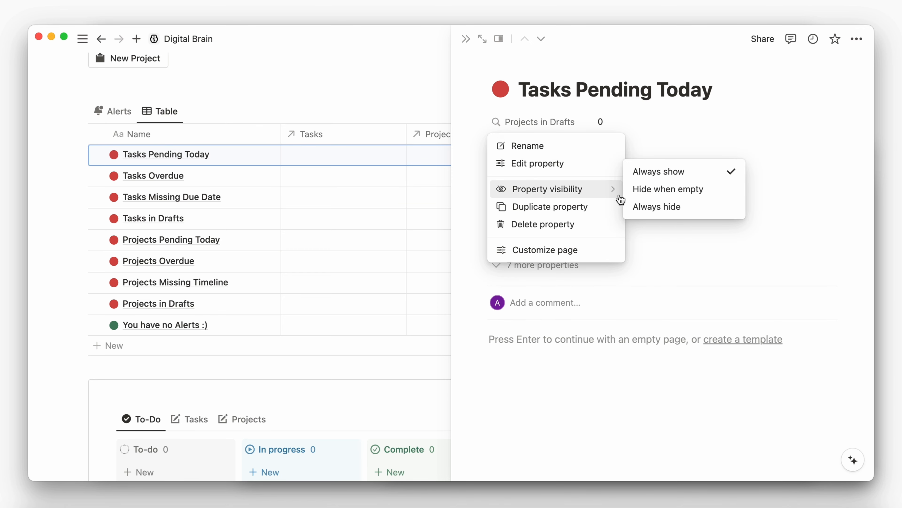
pyautogui.click(639, 206)
# Step: Set Tasks, Tasks Missing Due Date, Tasks Overdue, Tasks Pending Today and Tasks in Drafts to always hide on the page
pyautogui.click(484, 123)
pyautogui.moveTo(603, 214)
pyautogui.click(641, 232)
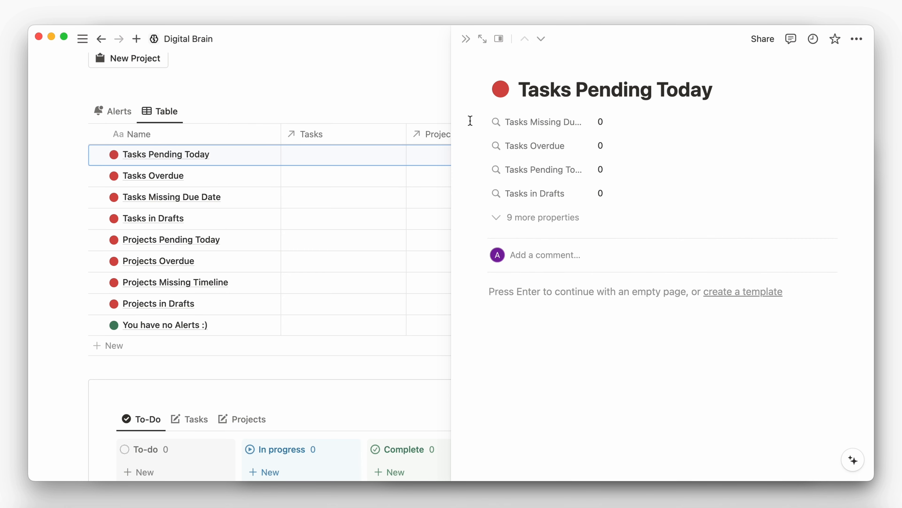
pyautogui.click(479, 122)
pyautogui.moveTo(603, 189)
pyautogui.click(649, 207)
pyautogui.click(482, 122)
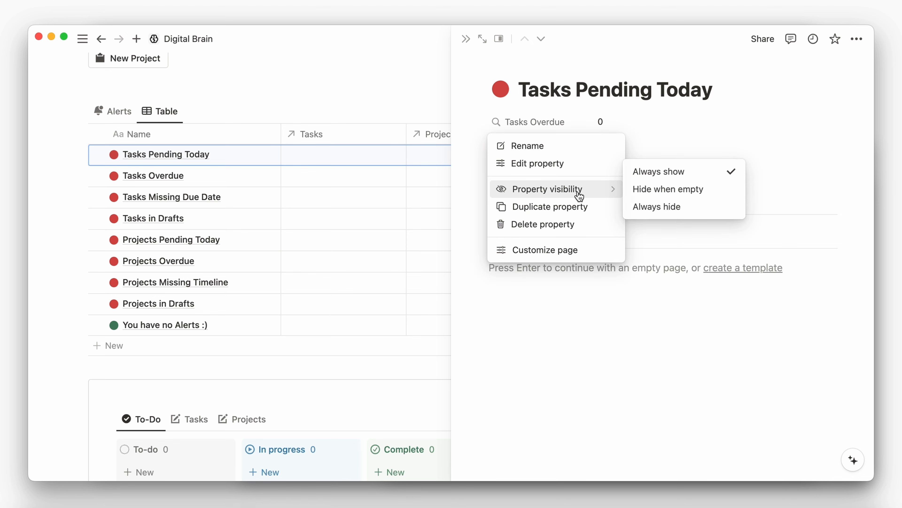
pyautogui.click(643, 206)
pyautogui.click(506, 123)
pyautogui.click(640, 206)
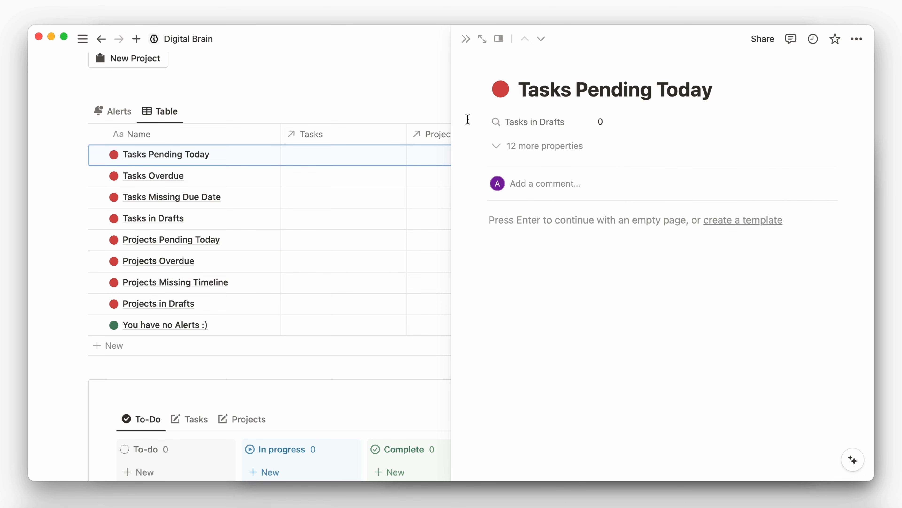
pyautogui.click(479, 121)
pyautogui.click(636, 207)
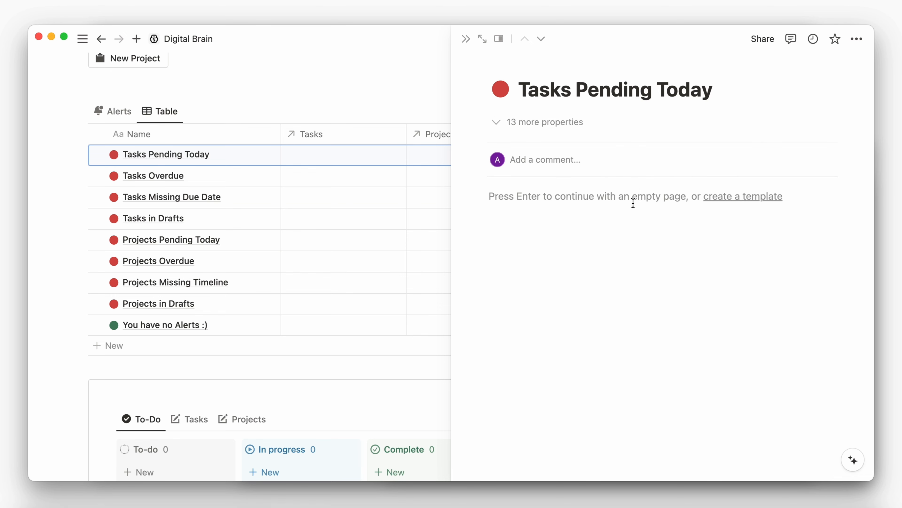
# Step: Insert a linked list view of the Tasks database in the Tasks Pending Today page, based on its Drafts view
pyautogui.click(633, 203)
pyautogui.write('/databas')
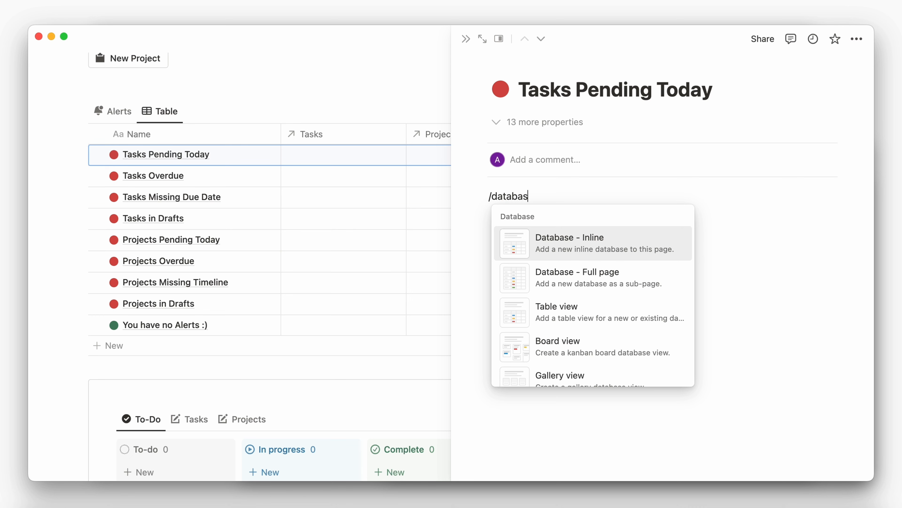
pyautogui.write('e view')
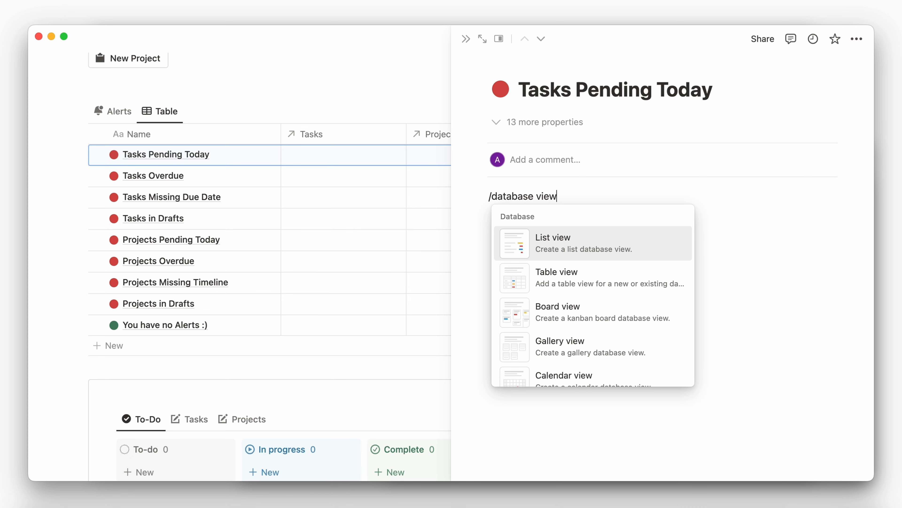
pyautogui.click(631, 236)
pyautogui.click(726, 355)
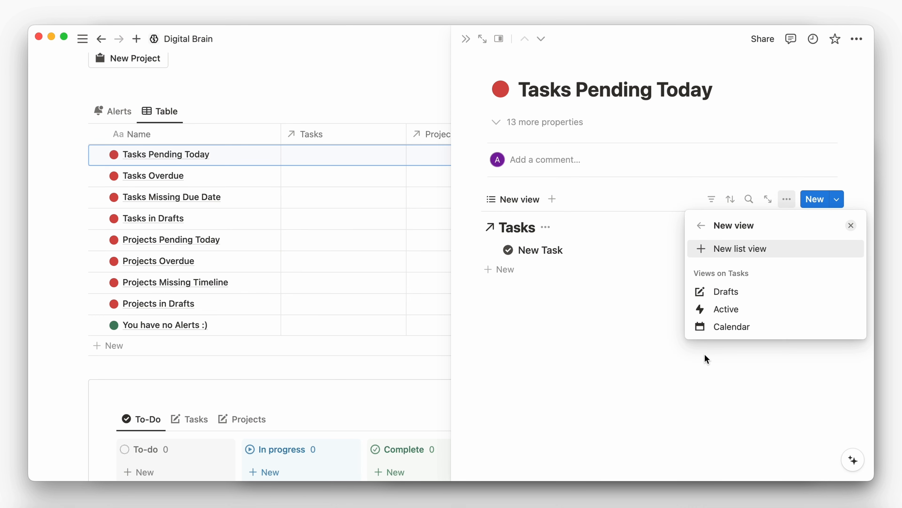
pyautogui.click(732, 295)
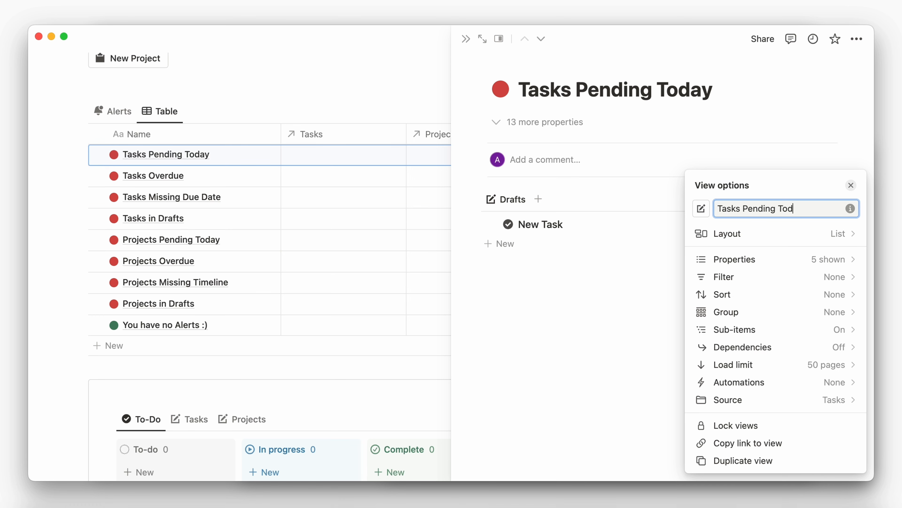
# Step: Name the linked view Tasks Pending Today and give it a solid circle icon
pyautogui.click(659, 318)
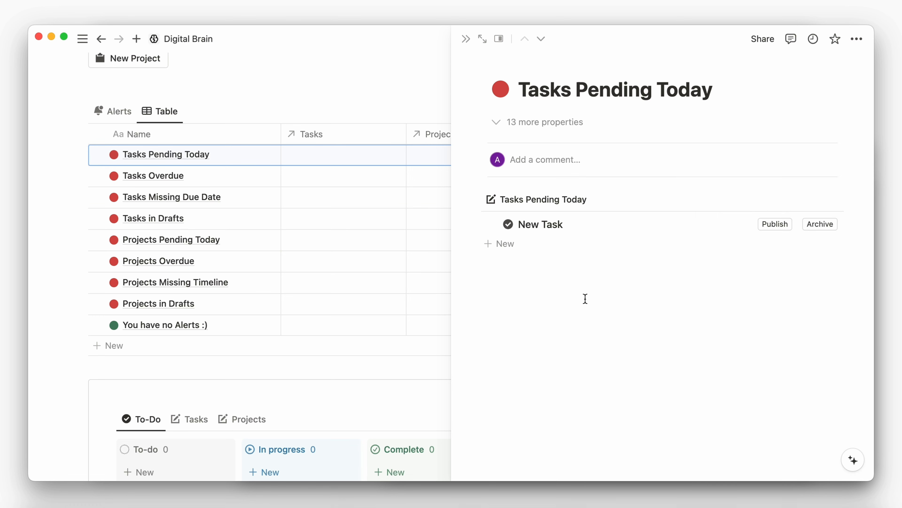
pyautogui.click(528, 201)
pyautogui.click(529, 242)
pyautogui.click(701, 209)
pyautogui.click(646, 303)
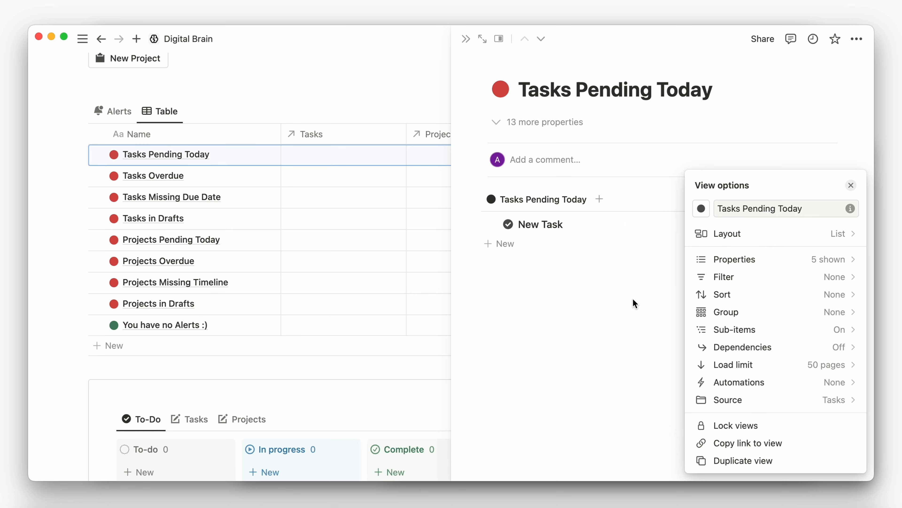
pyautogui.click(635, 303)
# Step: Filter the Tasks Pending Today view to Alert (Tasks Pending Today) is TRUE, and collapse the filter bar
pyautogui.click(711, 199)
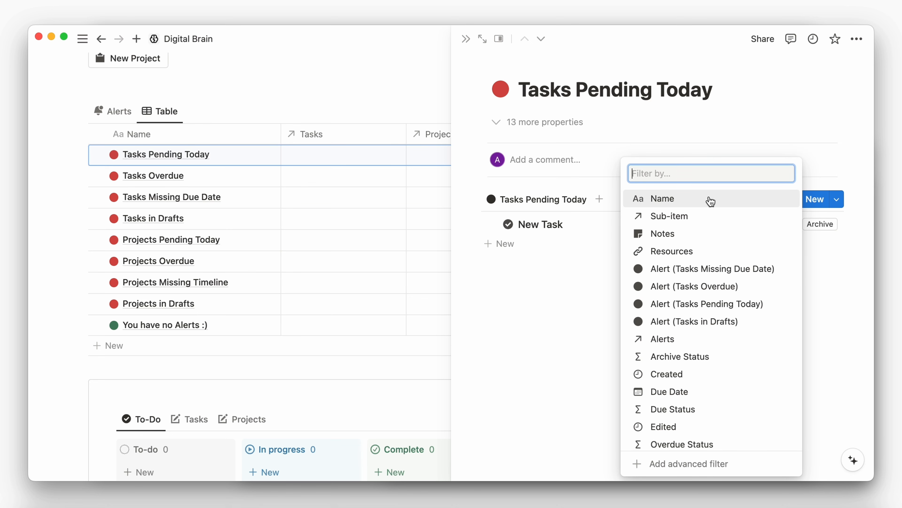
pyautogui.click(690, 304)
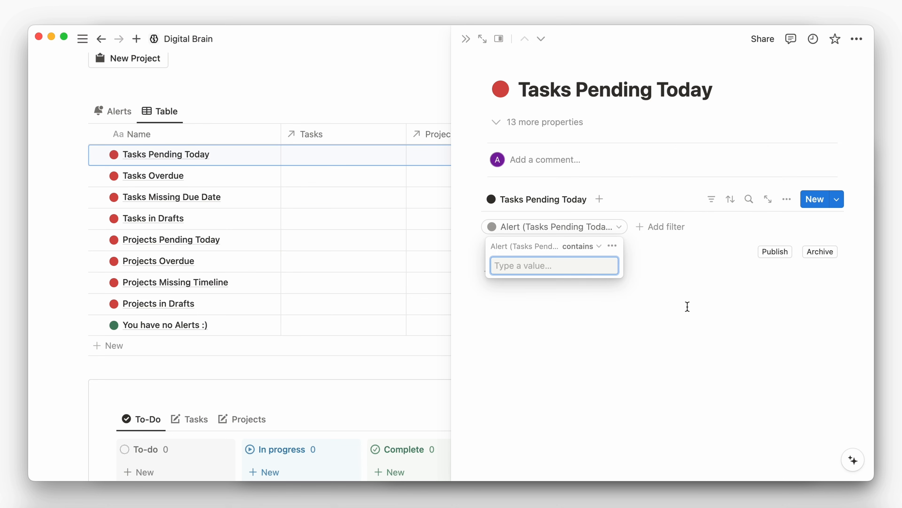
pyautogui.click(590, 246)
pyautogui.click(568, 266)
pyautogui.write('TRUE')
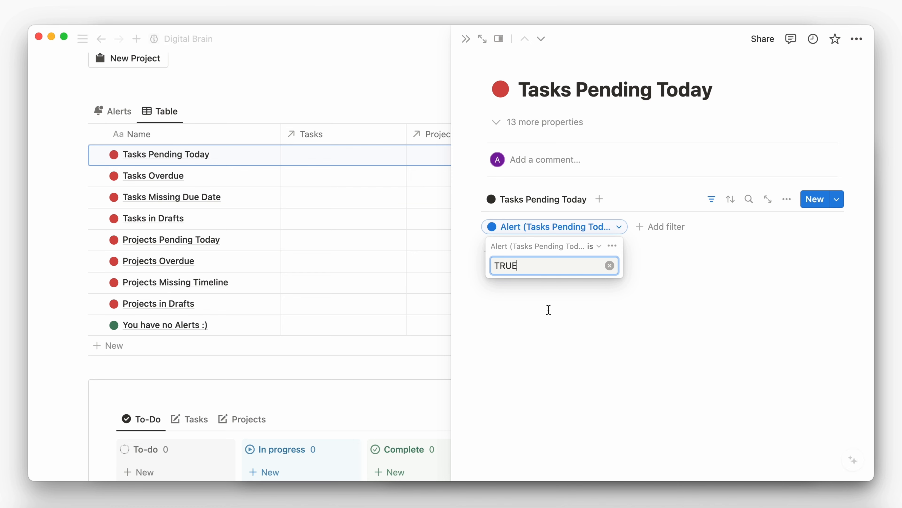
pyautogui.click(561, 306)
pyautogui.click(711, 200)
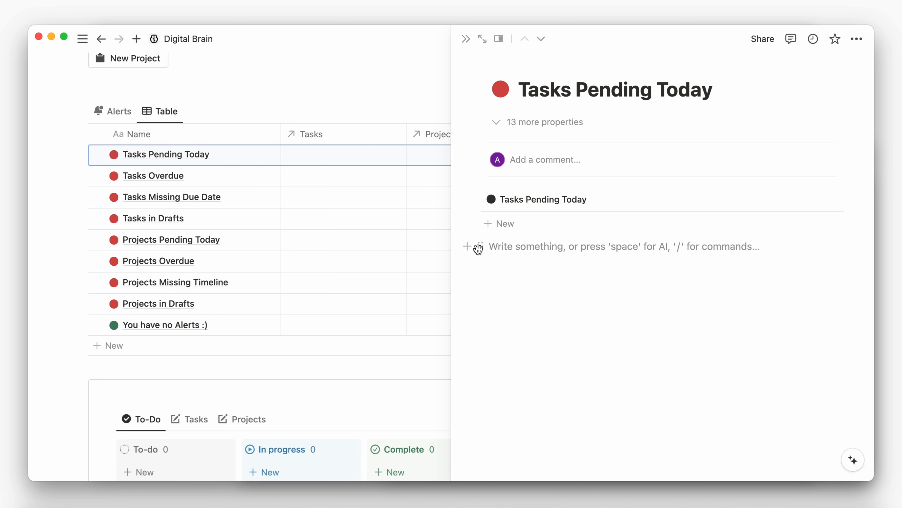
# Step: Insert a linked list view of the Tasks database in the Tasks Overdue page, based on its Drafts view
pyautogui.click(256, 175)
pyautogui.write('/')
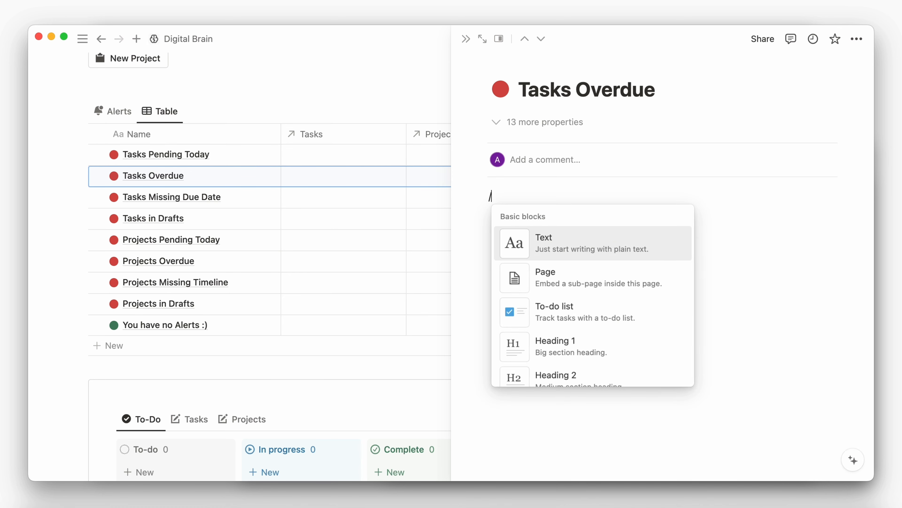
pyautogui.write('database view')
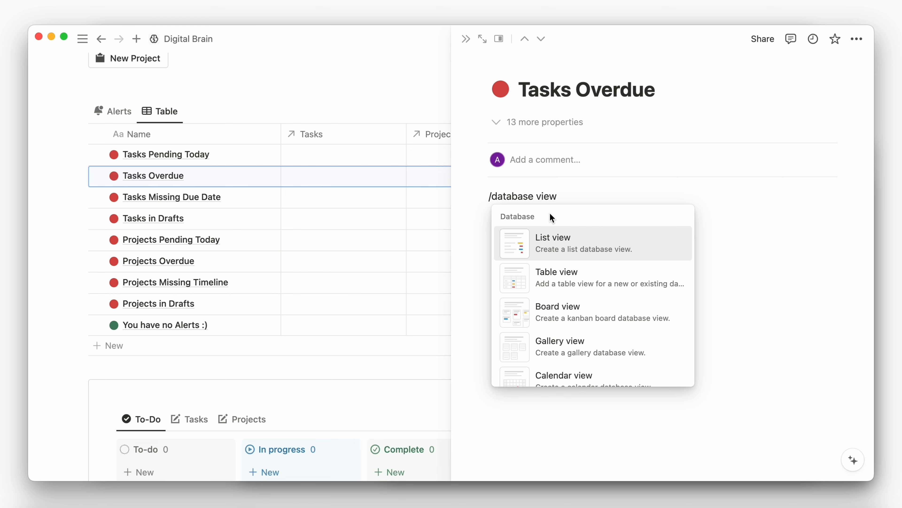
pyautogui.click(547, 238)
pyautogui.click(722, 355)
pyautogui.click(731, 295)
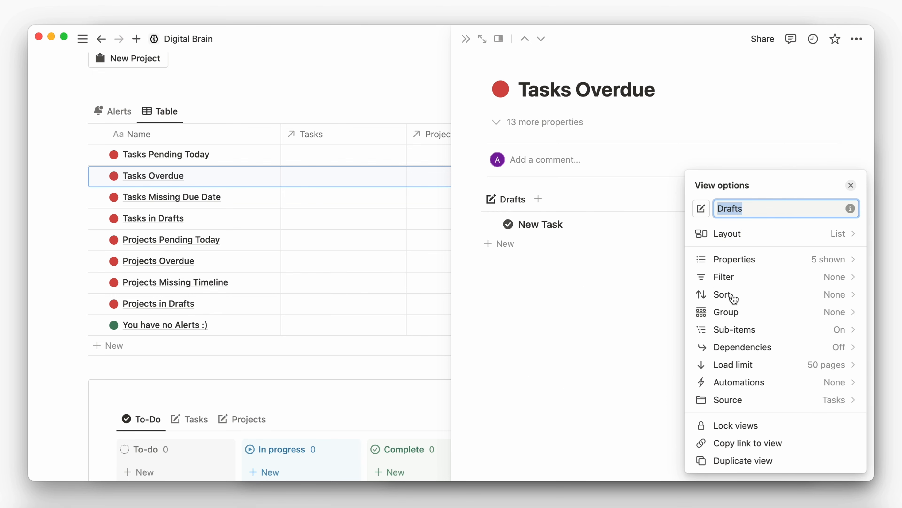
# Step: Name the linked view Tasks Overdue and give it a solid circle icon
pyautogui.click(701, 210)
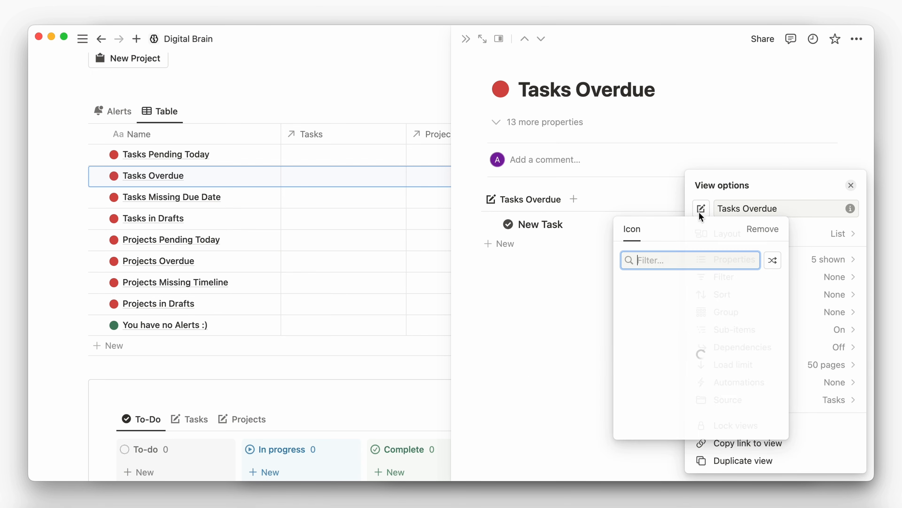
pyautogui.click(632, 308)
pyautogui.click(632, 309)
# Step: Filter the Tasks Overdue view to Alert (Tasks Overdue) is TRUE, and collapse the filter bar
pyautogui.click(713, 200)
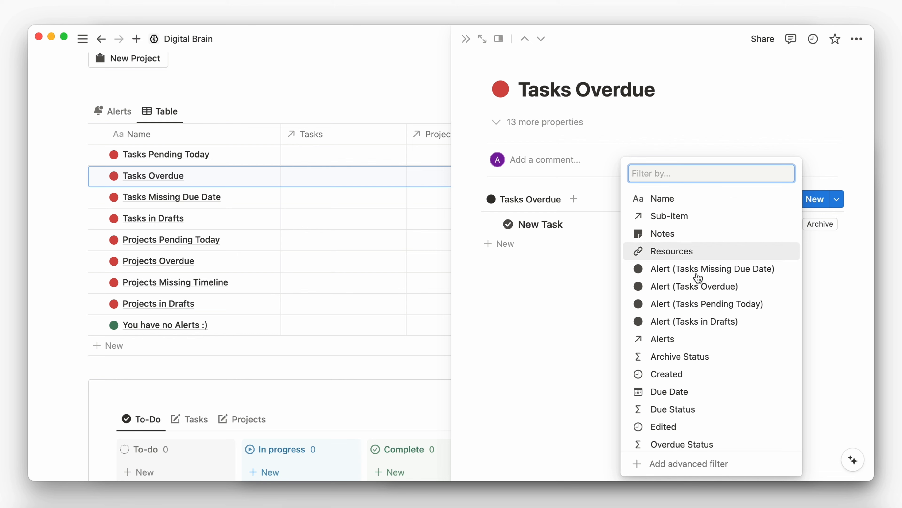
pyautogui.click(695, 286)
pyautogui.click(582, 250)
pyautogui.click(558, 264)
pyautogui.write('TRUE')
pyautogui.click(558, 293)
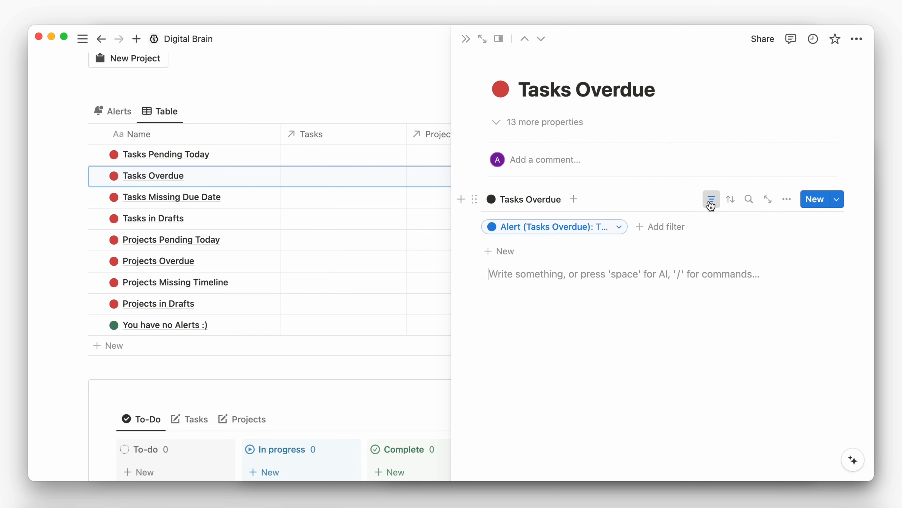
pyautogui.click(711, 199)
# Step: Insert a linked list view of the Tasks database in the Tasks Missing Due Date page, based on its Drafts view
pyautogui.click(264, 204)
pyautogui.write('/database vi')
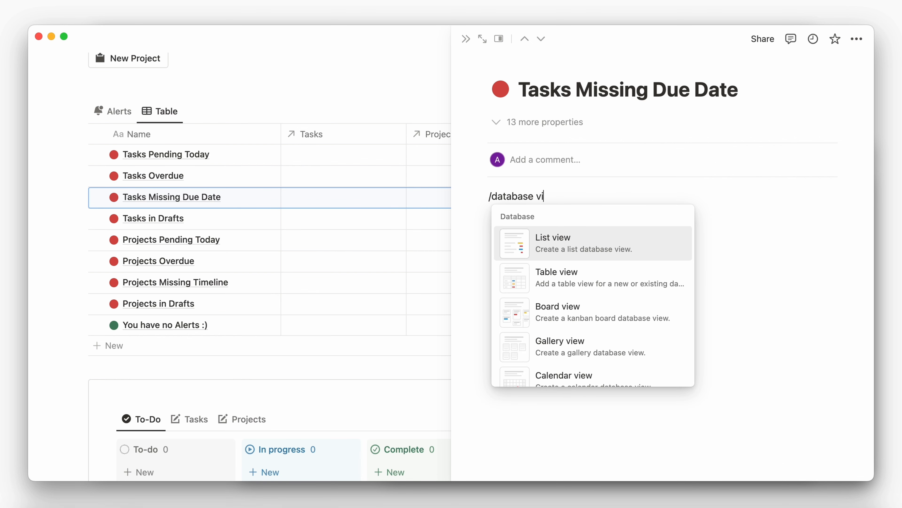
pyautogui.click(547, 234)
pyautogui.click(697, 368)
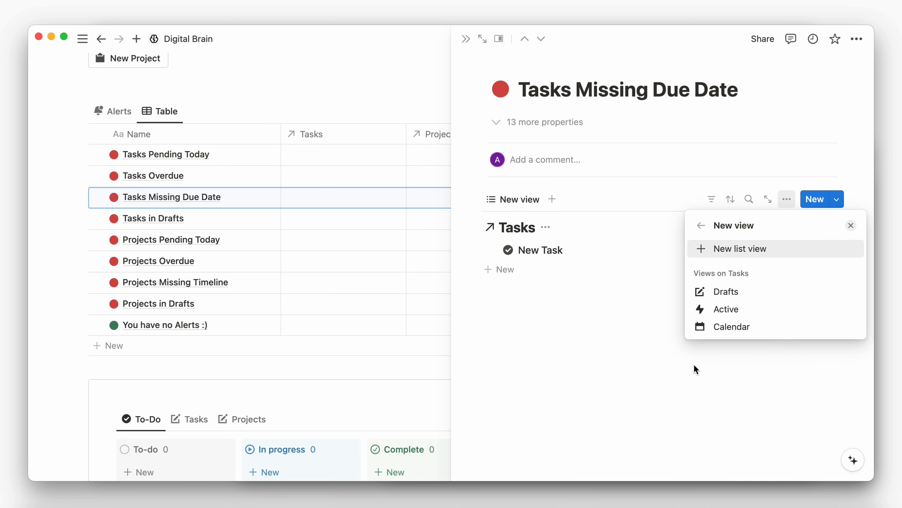
pyautogui.click(725, 292)
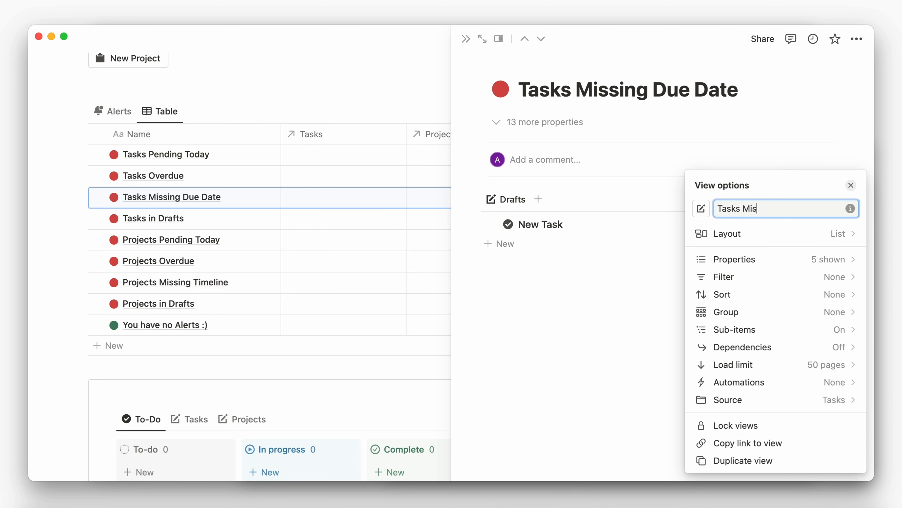
# Step: Name the linked view Tasks Missing Due Date and give it a solid circle icon
pyautogui.click(699, 214)
pyautogui.click(630, 308)
pyautogui.click(631, 308)
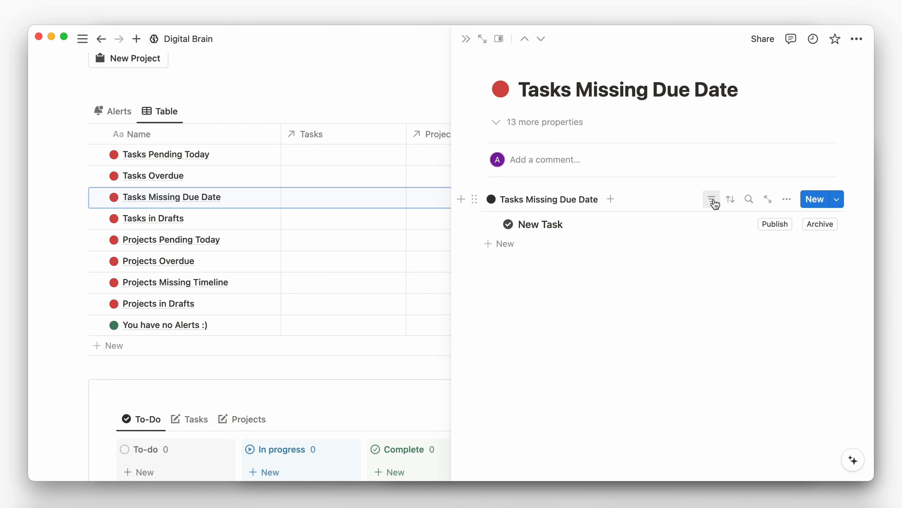
# Step: Filter the Tasks Missing Due Date view to Alert (Tasks Missing Due Date) is TRUE, and collapse the filter bar
pyautogui.click(711, 201)
pyautogui.click(695, 266)
pyautogui.click(581, 246)
pyautogui.click(570, 264)
pyautogui.write('TRUE')
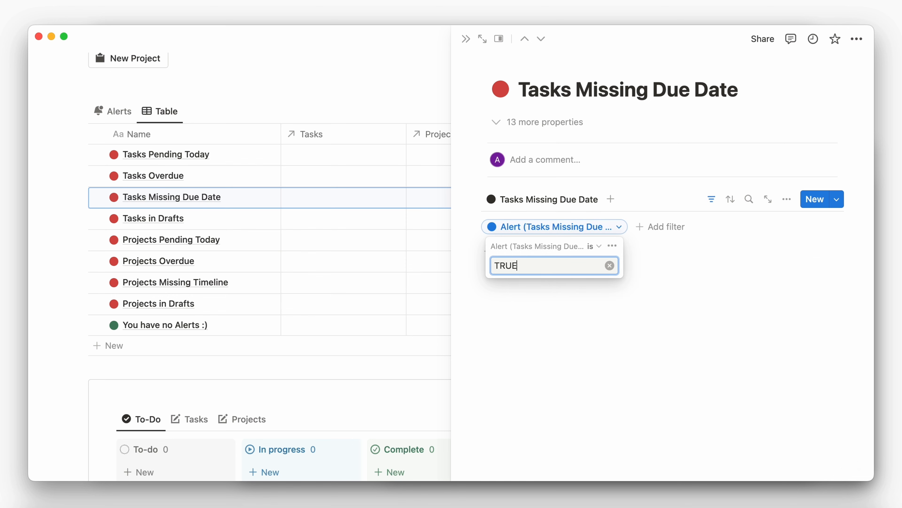
pyautogui.click(556, 288)
pyautogui.click(717, 201)
# Step: Insert a linked list view of the Tasks database in the Tasks in Drafts page, based on its Drafts view
pyautogui.click(267, 220)
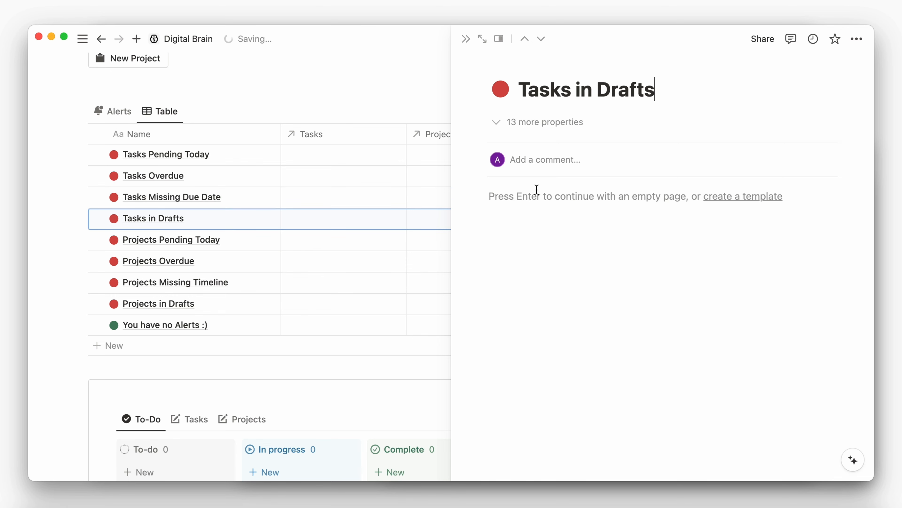
pyautogui.click(536, 194)
pyautogui.write('/database')
pyautogui.press('Return')
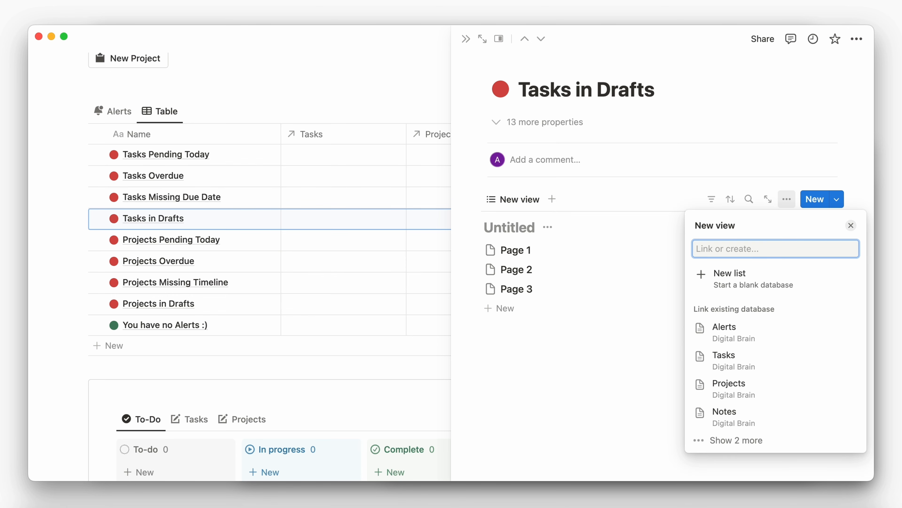
pyautogui.click(700, 356)
pyautogui.press('Escape')
# Step: Filter the linked Drafts view on Alert (Tasks in Drafts) with the value TRUE, and collapse the filter bar
pyautogui.click(712, 199)
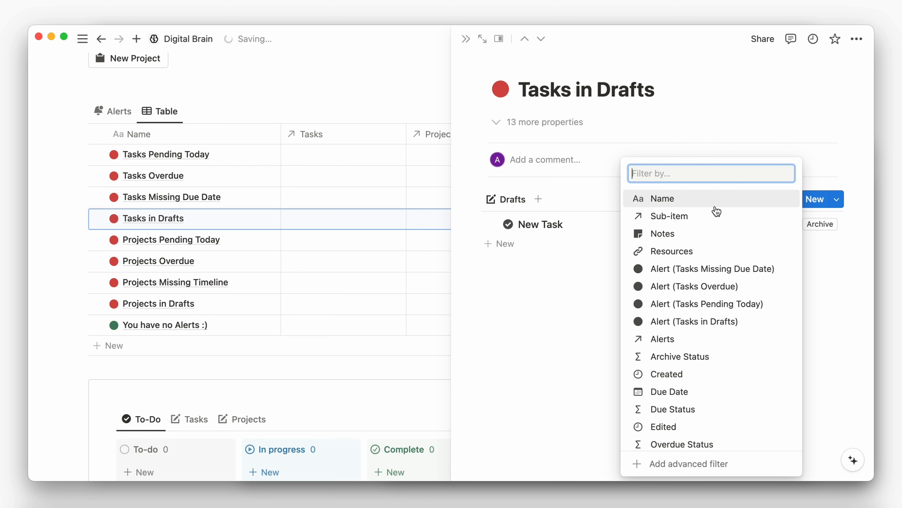
pyautogui.click(687, 320)
pyautogui.write('TRUE')
pyautogui.press('Escape')
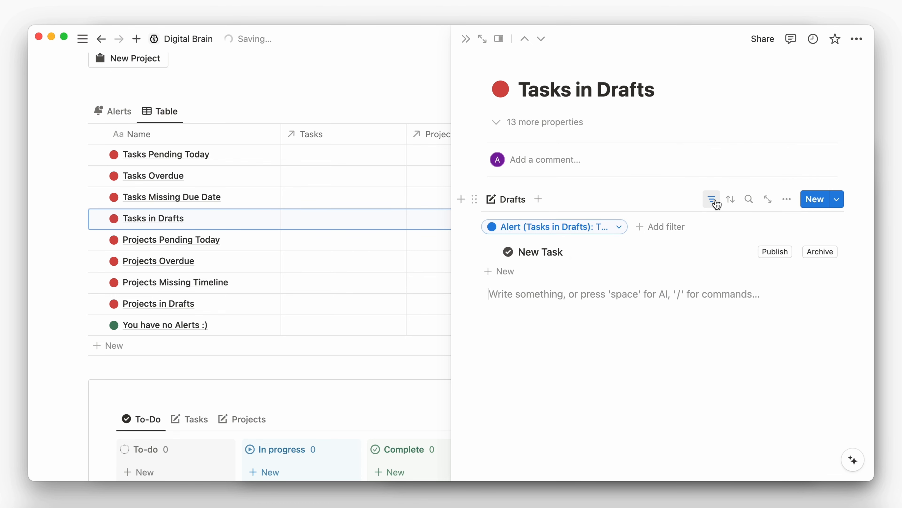
pyautogui.click(713, 200)
# Step: In the Projects Pending Today page, insert a linked Projects list view based on Drafts, named Projects Pending Today with a solid circle icon
pyautogui.click(255, 239)
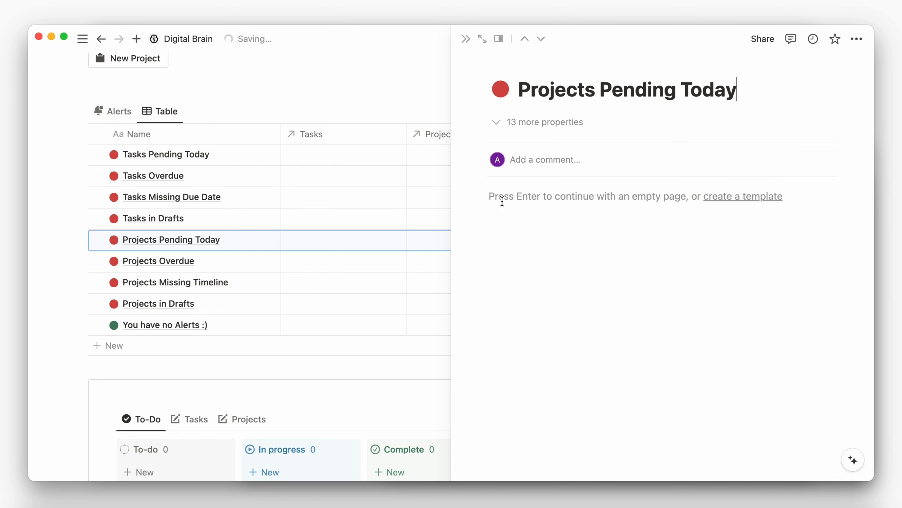
pyautogui.click(499, 199)
pyautogui.write('/database view')
pyautogui.click(562, 241)
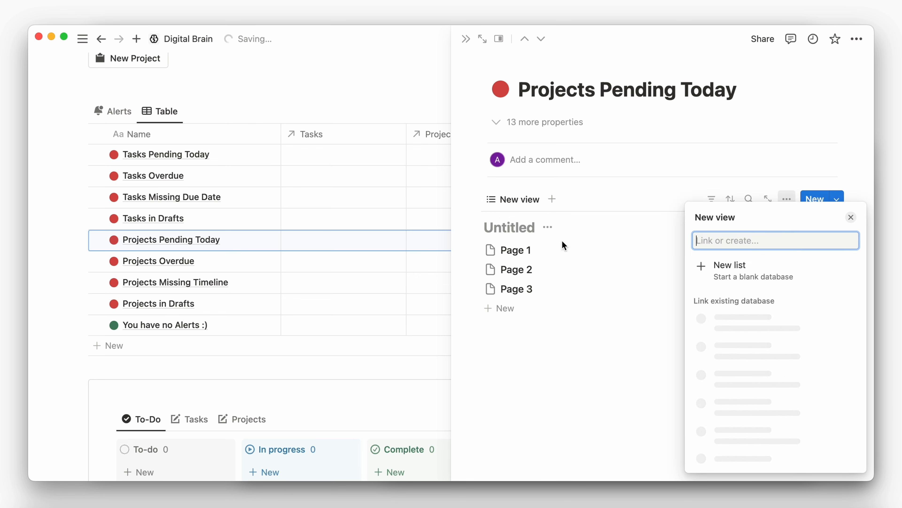
pyautogui.write('projects')
pyautogui.click(726, 290)
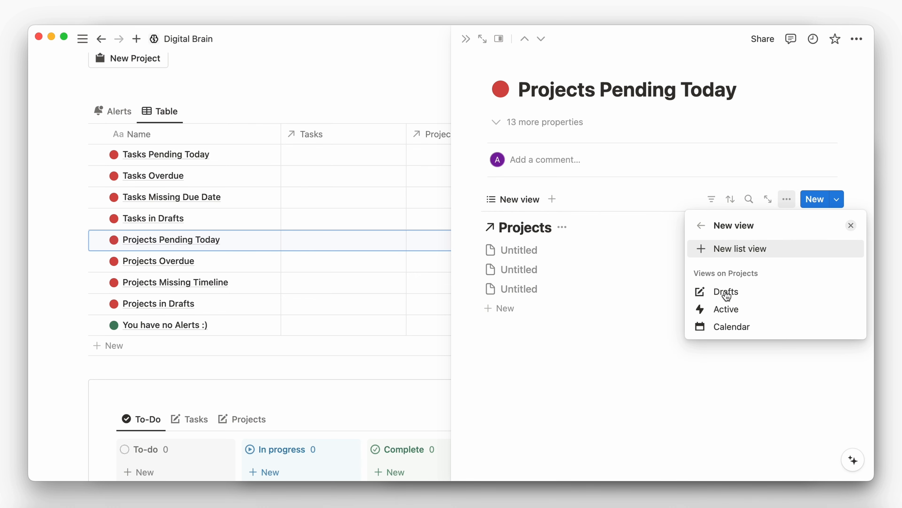
pyautogui.click(725, 293)
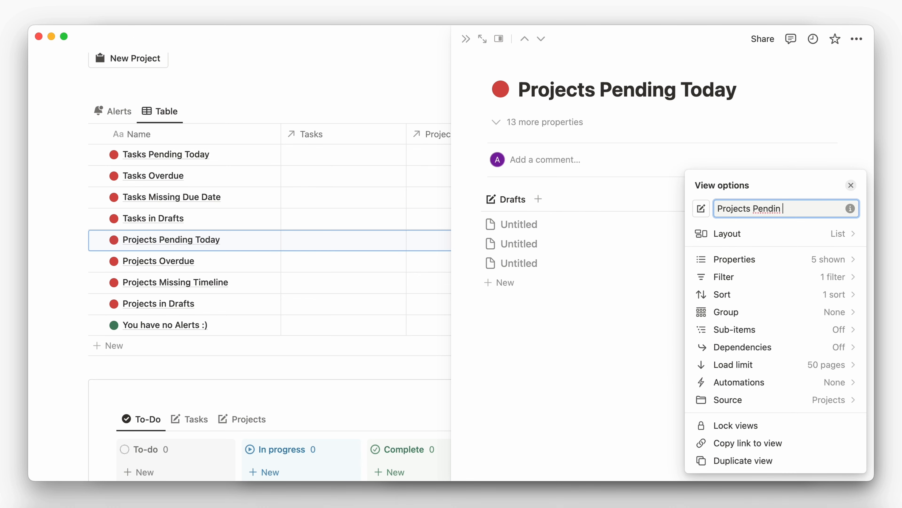
pyautogui.click(631, 308)
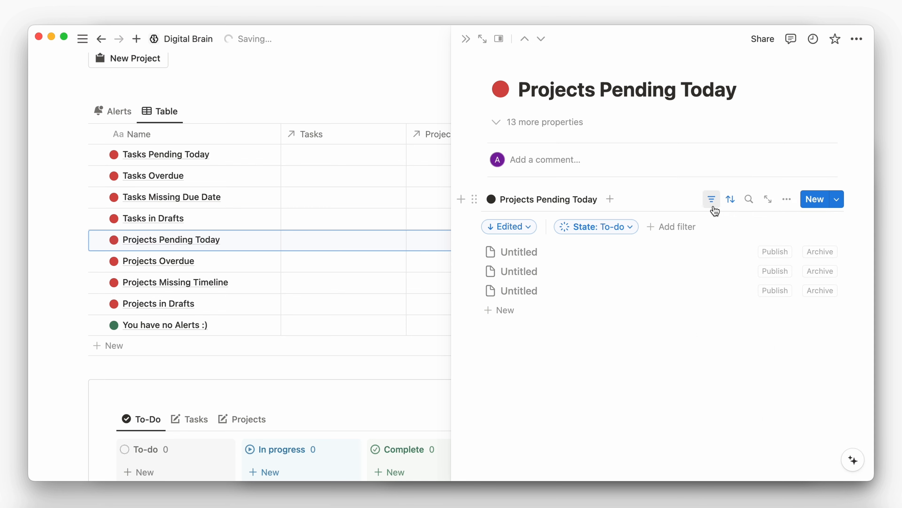
# Step: Delete the inherited Edited sort and State filter from the Projects Pending Today view
pyautogui.click(563, 231)
pyautogui.click(565, 379)
pyautogui.click(523, 228)
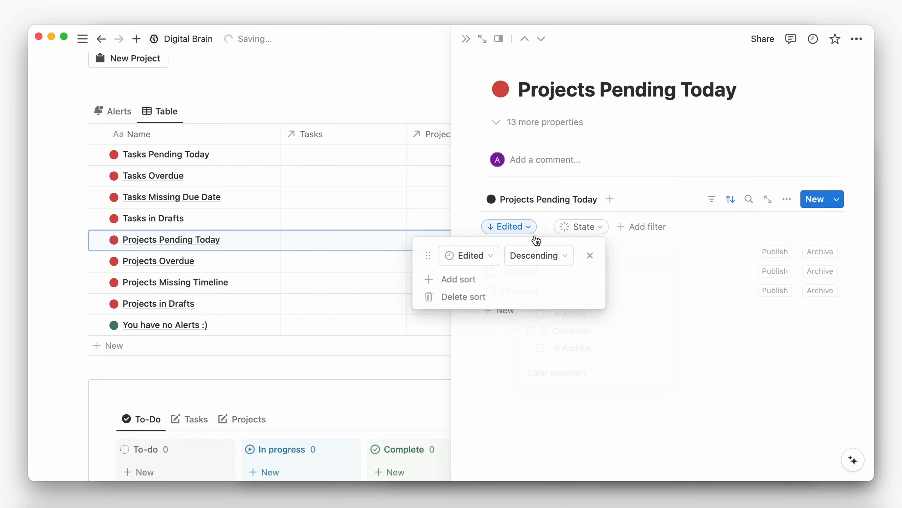
pyautogui.click(435, 296)
pyautogui.click(519, 228)
pyautogui.click(575, 245)
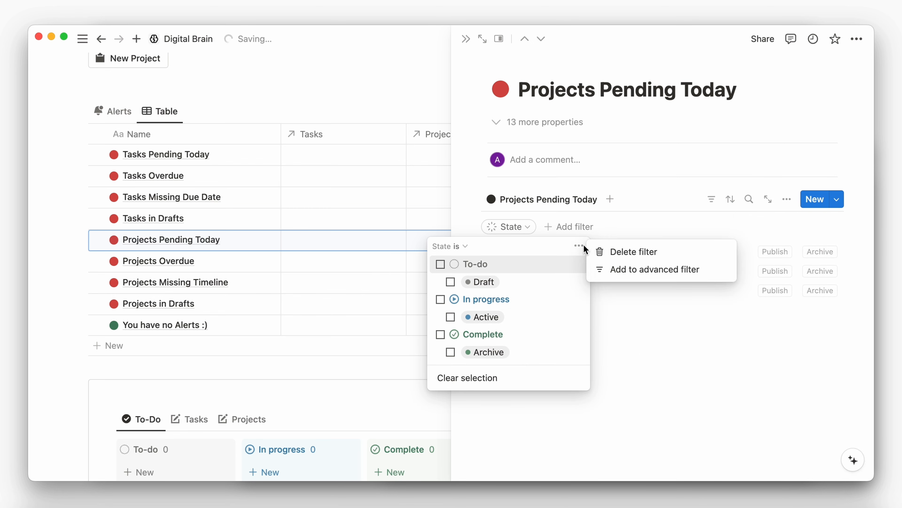
pyautogui.click(620, 251)
# Step: Filter the Projects Pending Today view to Alert (Projects Pending Today) is TRUE, and collapse the filter bar
pyautogui.click(527, 228)
pyautogui.click(533, 304)
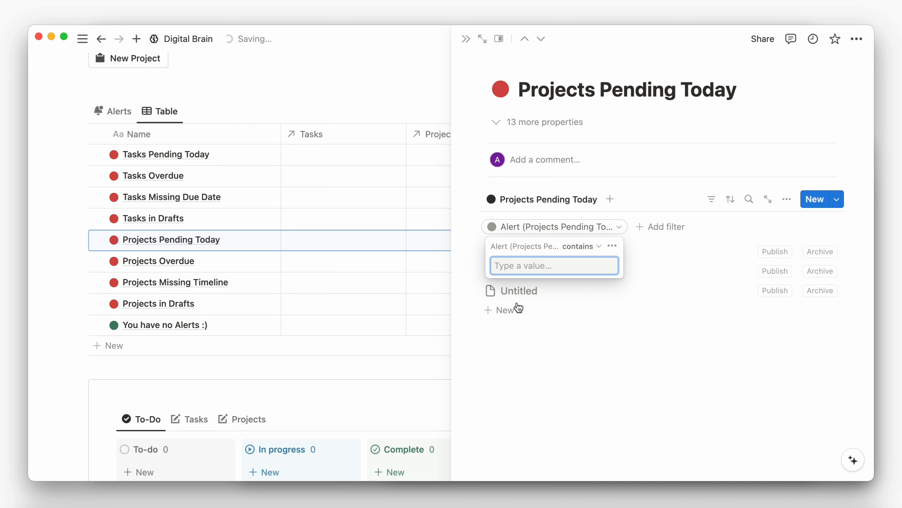
pyautogui.click(585, 245)
pyautogui.click(553, 266)
pyautogui.write('TRUE')
pyautogui.click(560, 307)
pyautogui.click(710, 204)
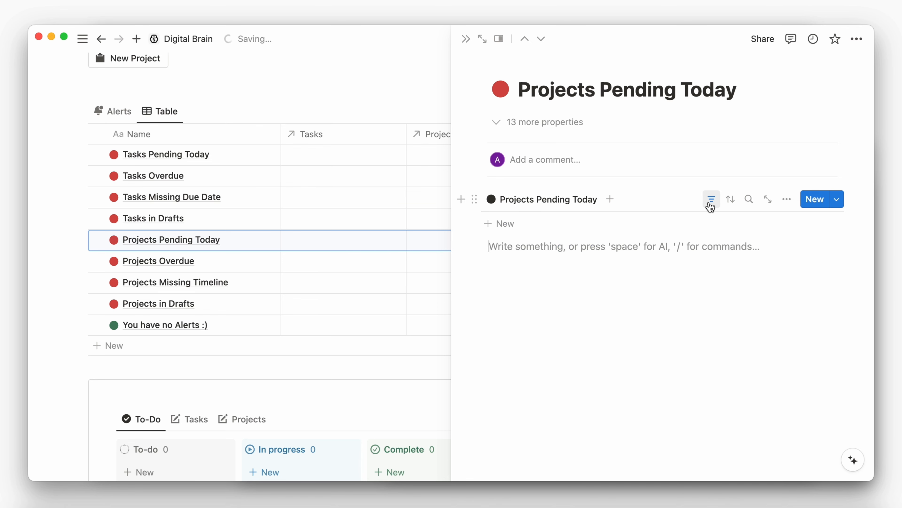
# Step: Insert a linked list view of the Projects database in the Projects Overdue page, based on its Drafts view
pyautogui.click(256, 262)
pyautogui.click(544, 199)
pyautogui.write('/view')
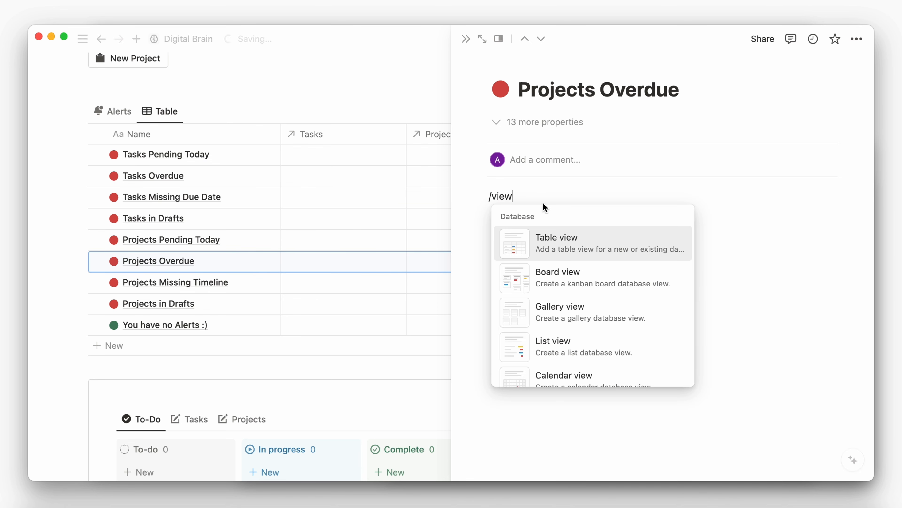
pyautogui.click(552, 336)
pyautogui.write('proeect')
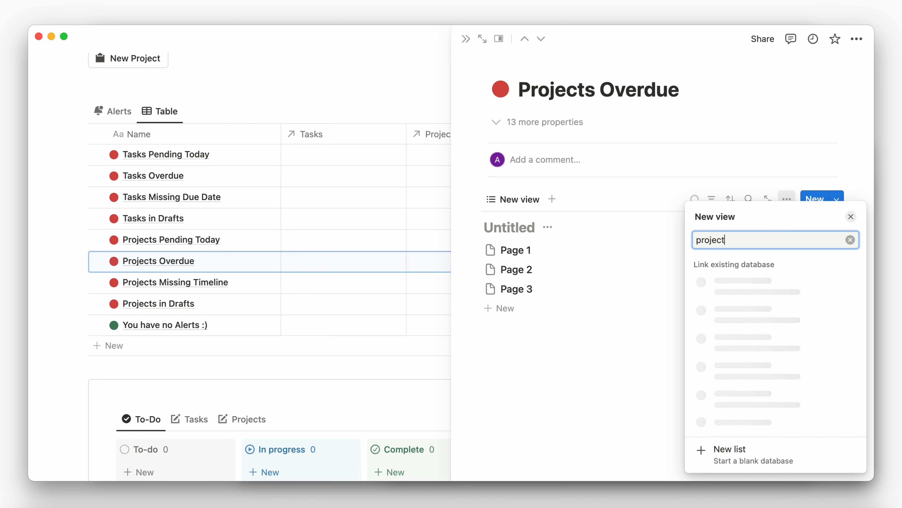
pyautogui.write('s')
pyautogui.click(723, 294)
pyautogui.click(722, 290)
# Step: Name the linked view Projects Overdue and give it a solid circle icon
pyautogui.write('Pro')
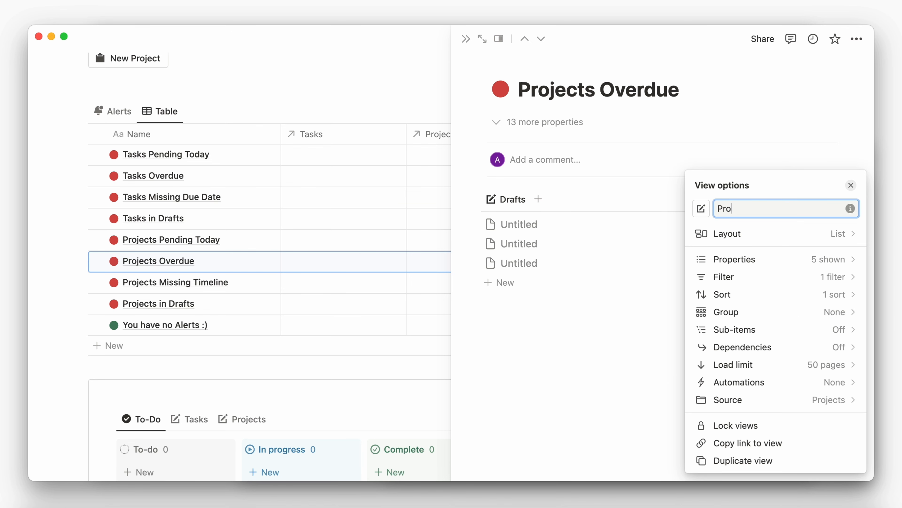
pyautogui.click(703, 216)
pyautogui.click(630, 312)
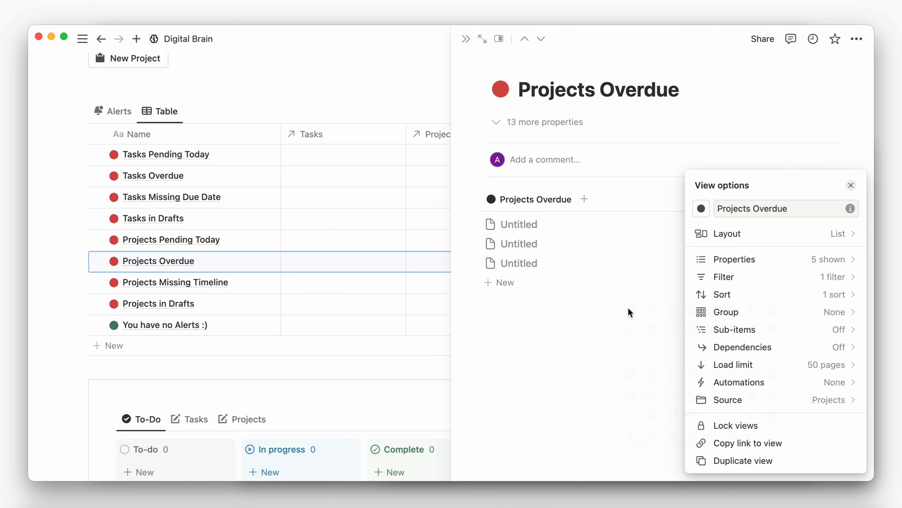
pyautogui.click(648, 297)
# Step: Delete the inherited State filter and Edited sort from the Projects Overdue view
pyautogui.click(711, 199)
pyautogui.click(626, 229)
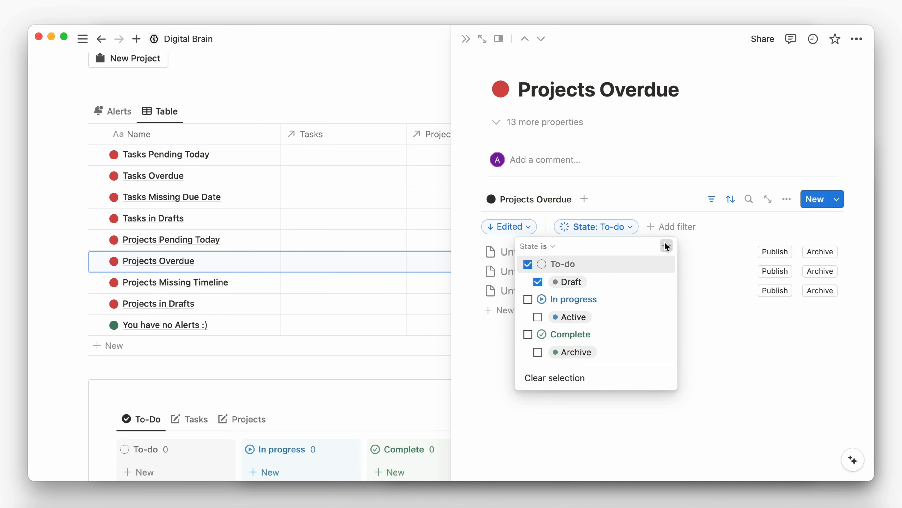
pyautogui.click(667, 246)
pyautogui.click(690, 262)
pyautogui.click(522, 228)
pyautogui.click(558, 293)
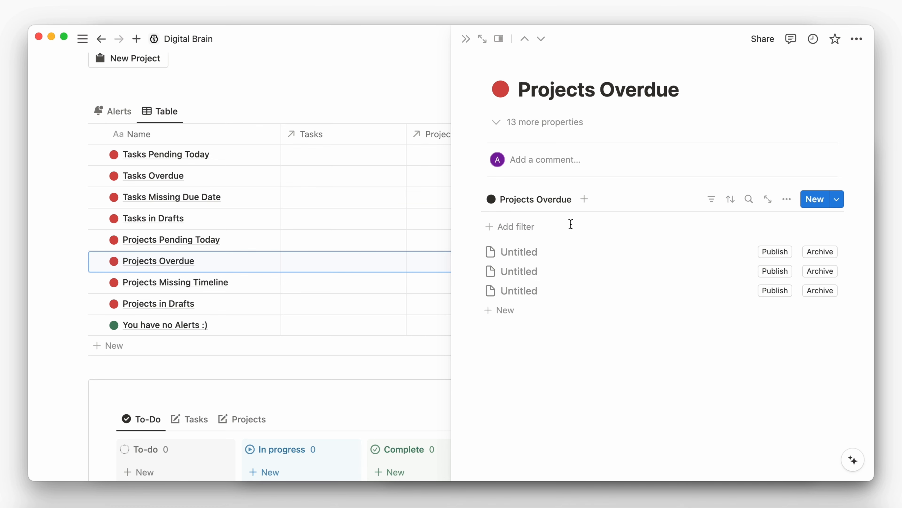
# Step: Filter the Projects Overdue view to Alert (Projects Overdue) is TRUE, and collapse the filter bar
pyautogui.click(532, 227)
pyautogui.click(515, 286)
pyautogui.click(575, 246)
pyautogui.click(560, 264)
pyautogui.write('TRUE')
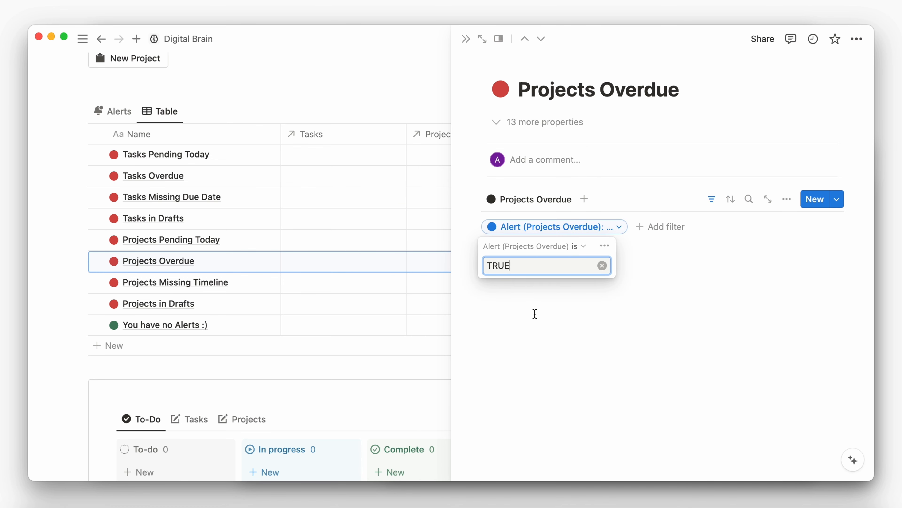
pyautogui.click(535, 314)
pyautogui.click(711, 199)
# Step: Copy the Projects Overdue linked view block and paste it into the Projects Missing Timeline page
pyautogui.click(472, 203)
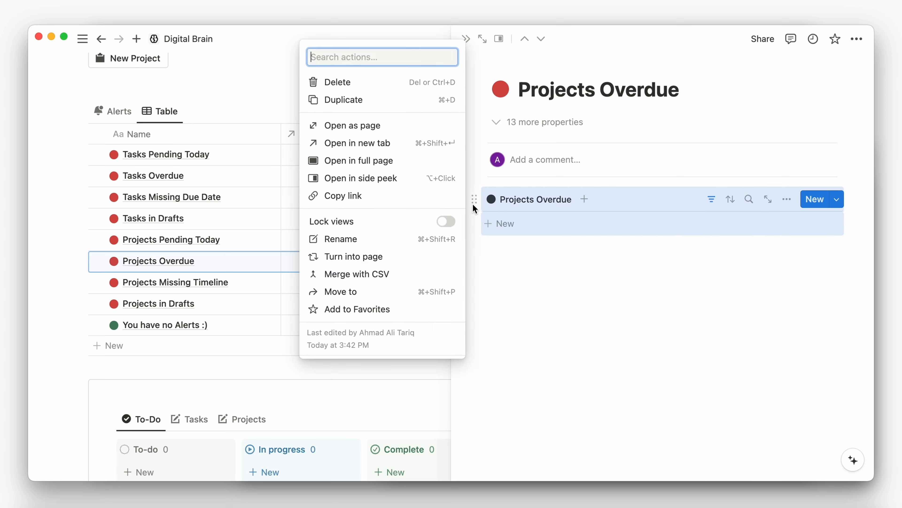
pyautogui.click(504, 267)
pyautogui.click(256, 282)
pyautogui.click(506, 204)
pyautogui.press('super+v')
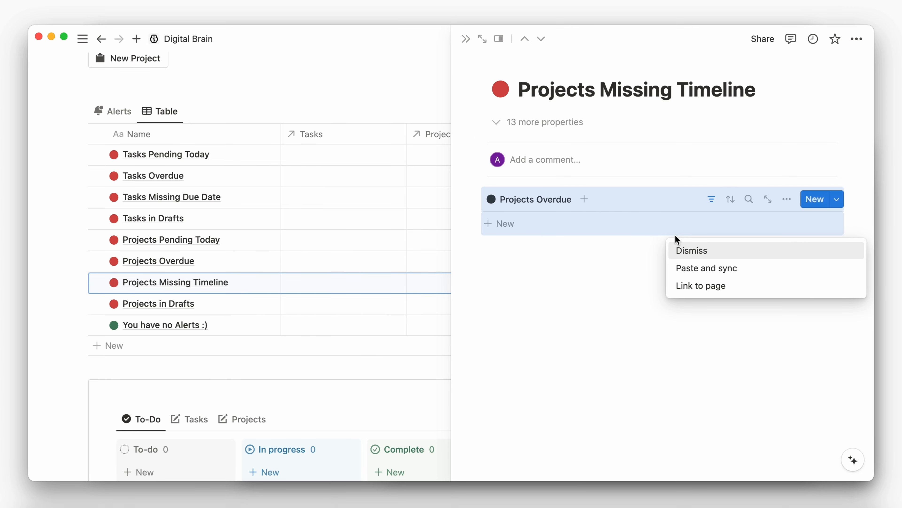
pyautogui.click(690, 249)
# Step: Replace the pasted view's filter in Projects Missing Timeline with Alert (Projects Missing Timeline) is TRUE
pyautogui.click(712, 201)
pyautogui.click(610, 231)
pyautogui.click(611, 249)
pyautogui.click(640, 249)
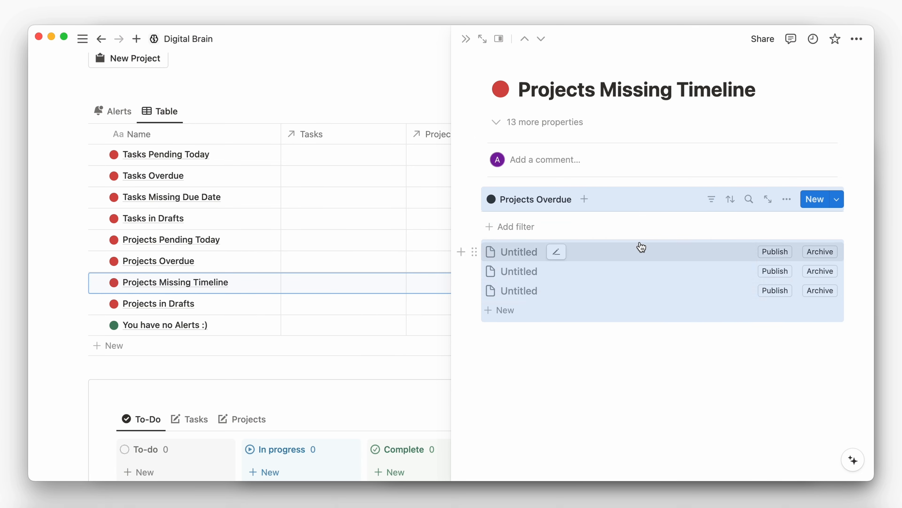
pyautogui.click(494, 227)
pyautogui.click(524, 266)
pyautogui.click(569, 246)
pyautogui.click(536, 264)
pyautogui.write('TRUE')
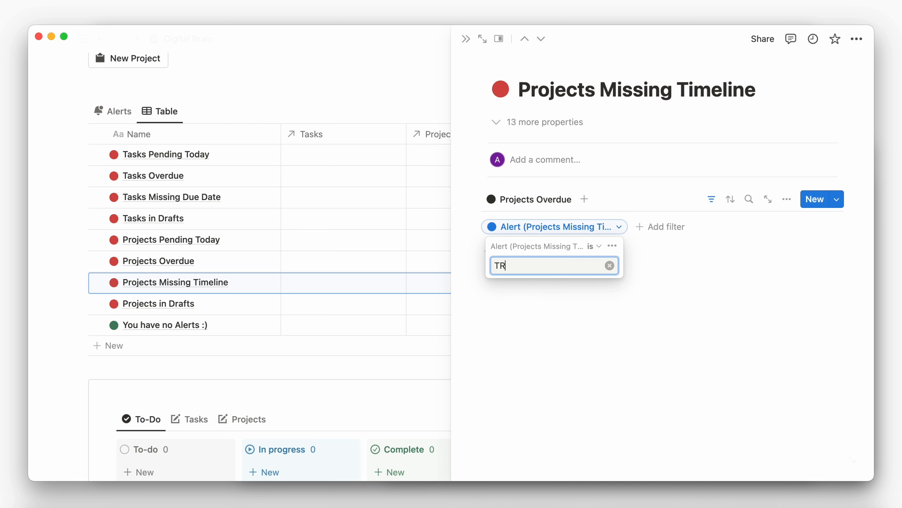
# Step: Rename the pasted view Projects Missing Timeline and collapse its filter bar
pyautogui.click(554, 198)
pyautogui.write('Projects Missing Timeline')
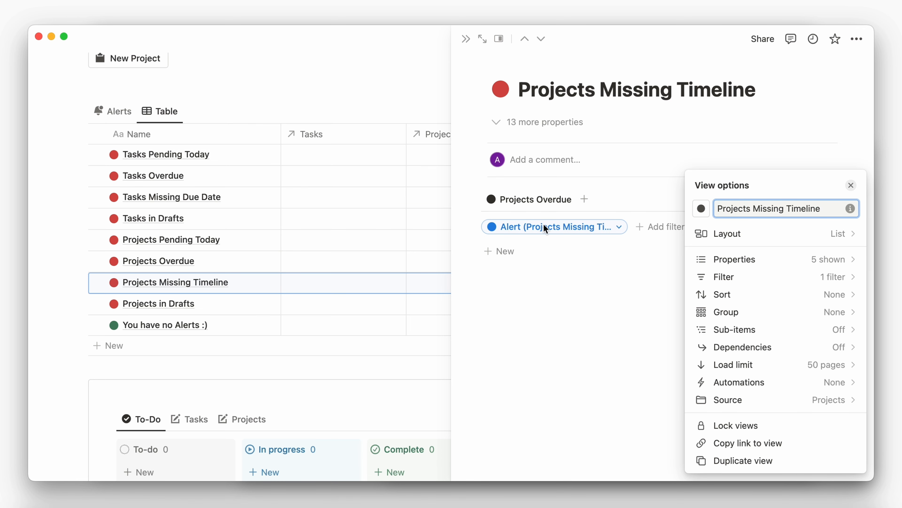
pyautogui.press('Return')
pyautogui.click(709, 201)
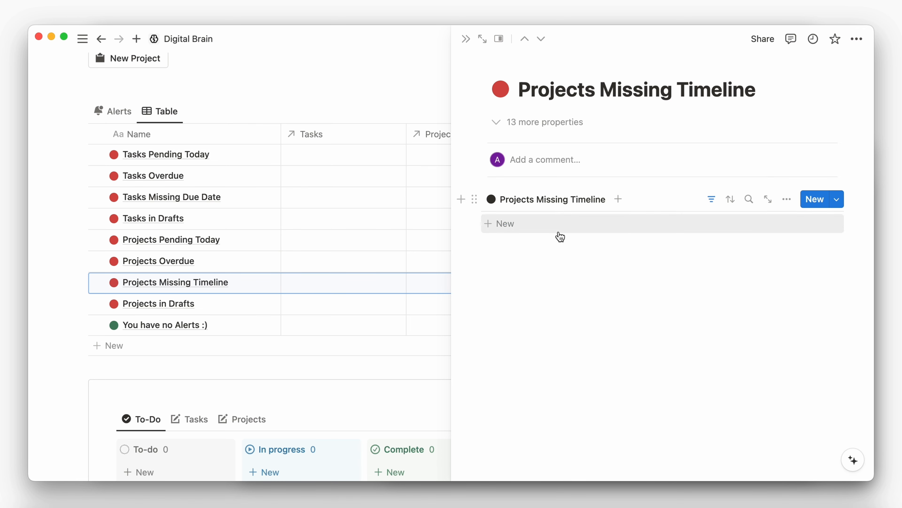
# Step: Paste the copied linked view into the Projects in Drafts page and rename it Projects in Drafts
pyautogui.click(258, 304)
pyautogui.click(564, 203)
pyautogui.press('super+v')
pyautogui.click(674, 251)
pyautogui.click(536, 199)
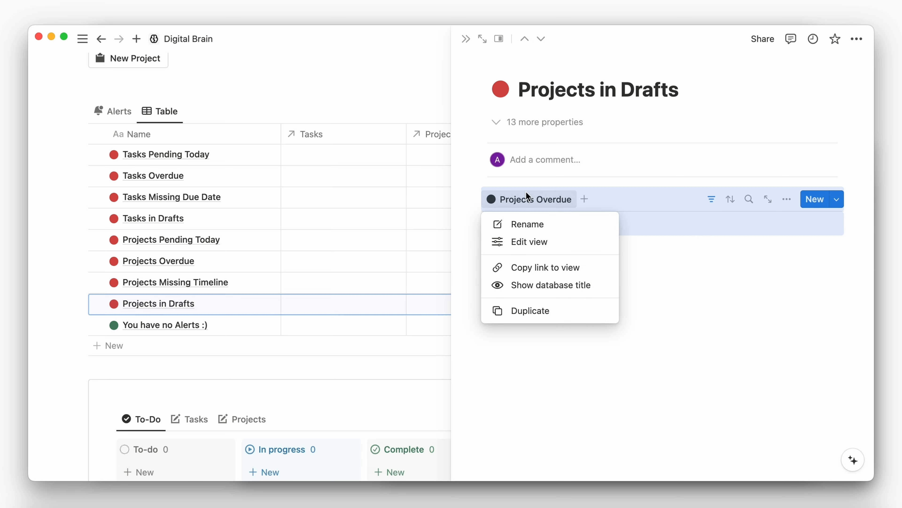
pyautogui.click(523, 229)
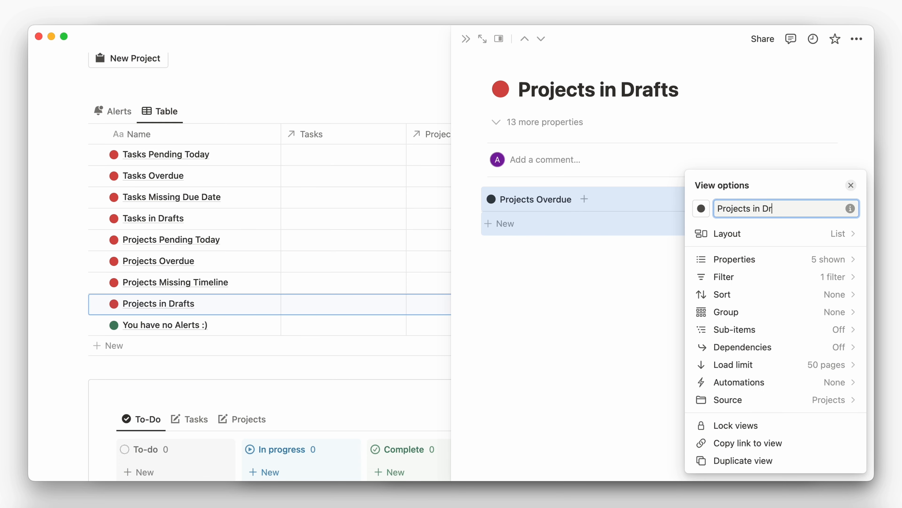
pyautogui.write('Projects in Drafts')
pyautogui.press('Return')
# Step: Replace the Projects in Drafts view's filter with Alert (Projects in Drafts) is TRUE, and collapse the filter bar
pyautogui.click(710, 199)
pyautogui.click(614, 226)
pyautogui.click(616, 248)
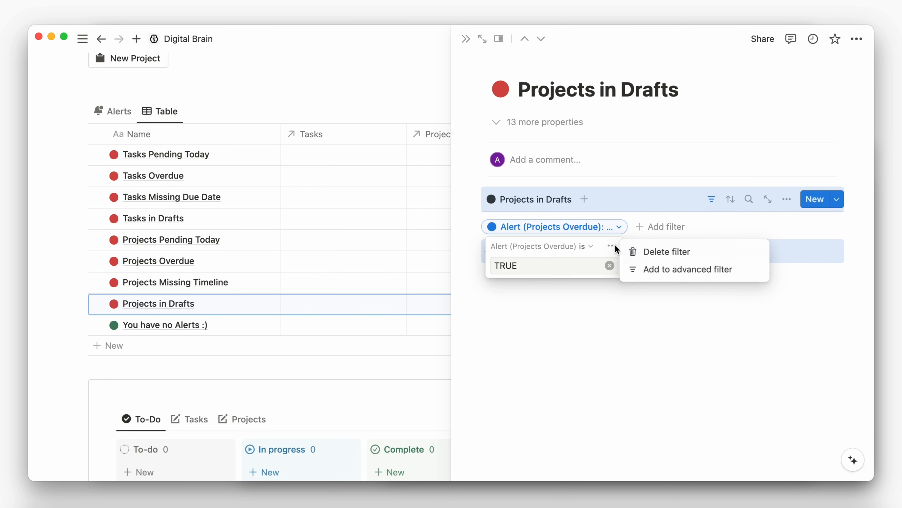
pyautogui.click(651, 249)
pyautogui.click(537, 227)
pyautogui.click(497, 323)
pyautogui.click(570, 246)
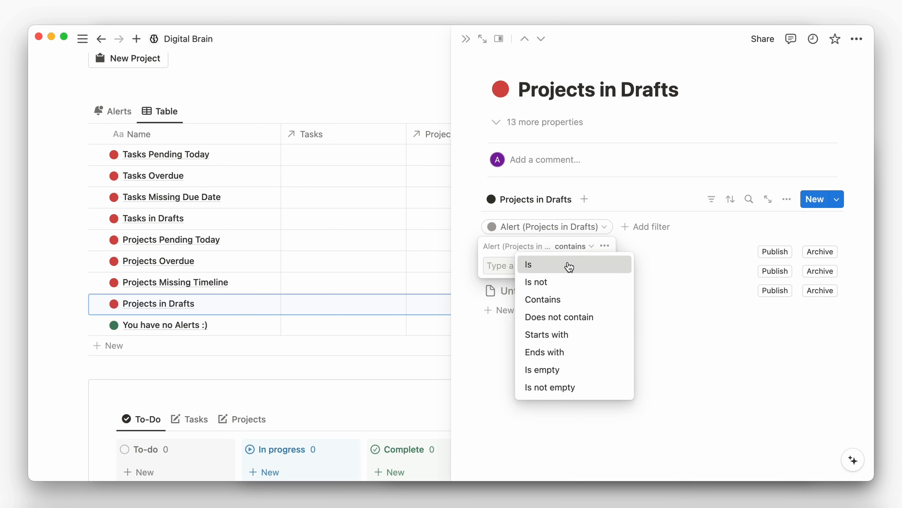
pyautogui.click(570, 264)
pyautogui.write('TRUE')
pyautogui.click(566, 358)
pyautogui.click(714, 198)
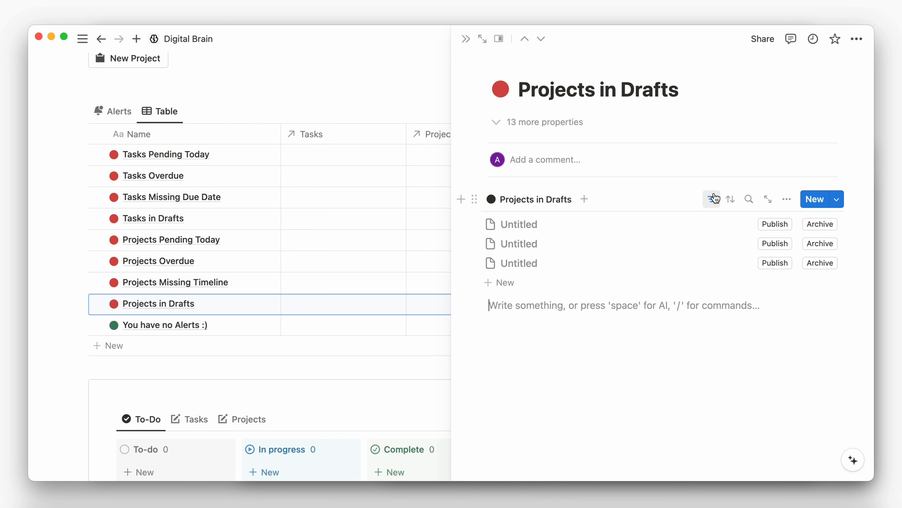
# Step: Return to the Alerts view on Digital Brain and insert a callout with a gray background above it
pyautogui.click(465, 38)
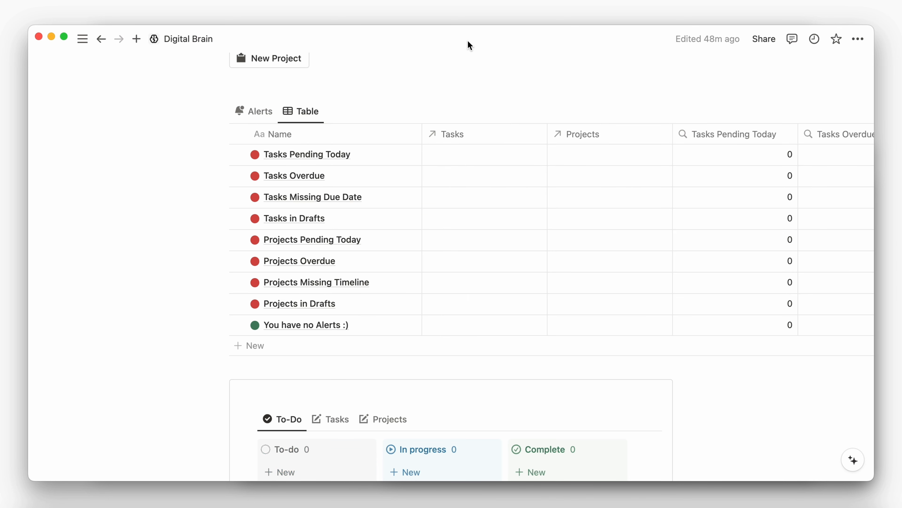
pyautogui.click(276, 112)
pyautogui.click(280, 92)
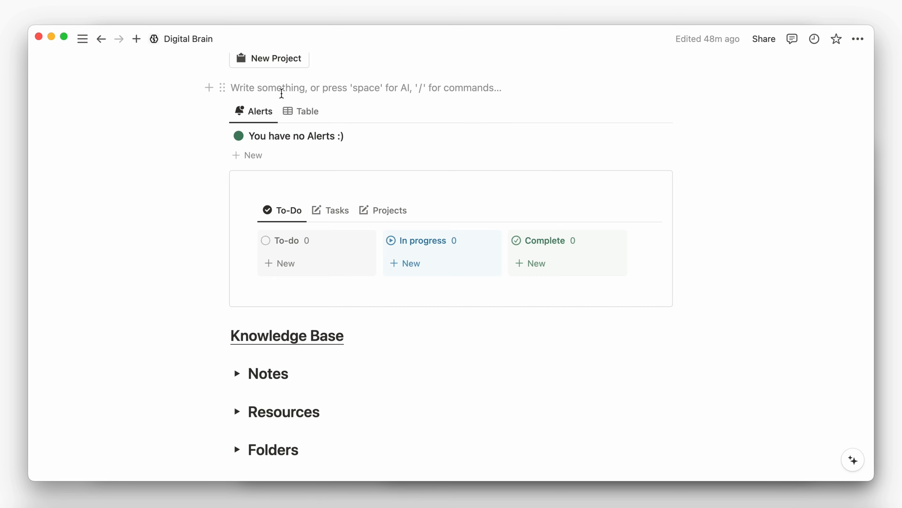
pyautogui.press('Return')
pyautogui.write('/cal')
pyautogui.press('Return')
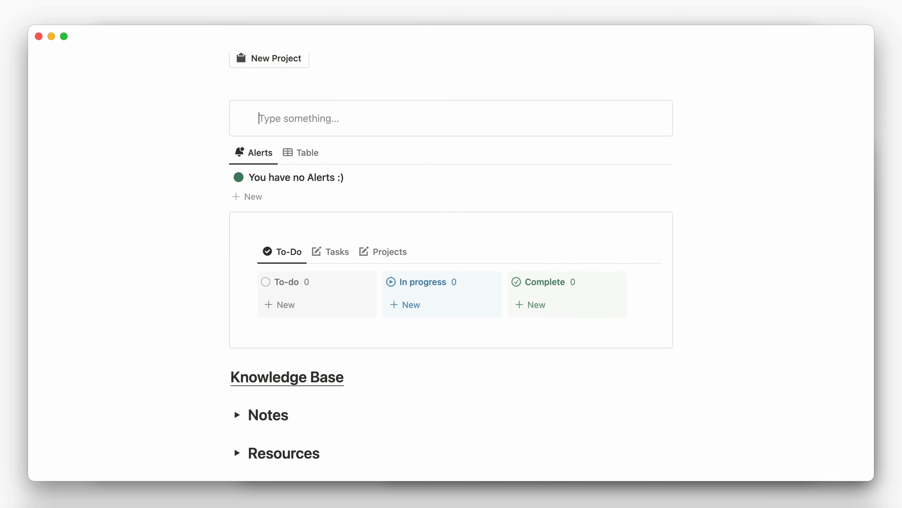
pyautogui.click(220, 109)
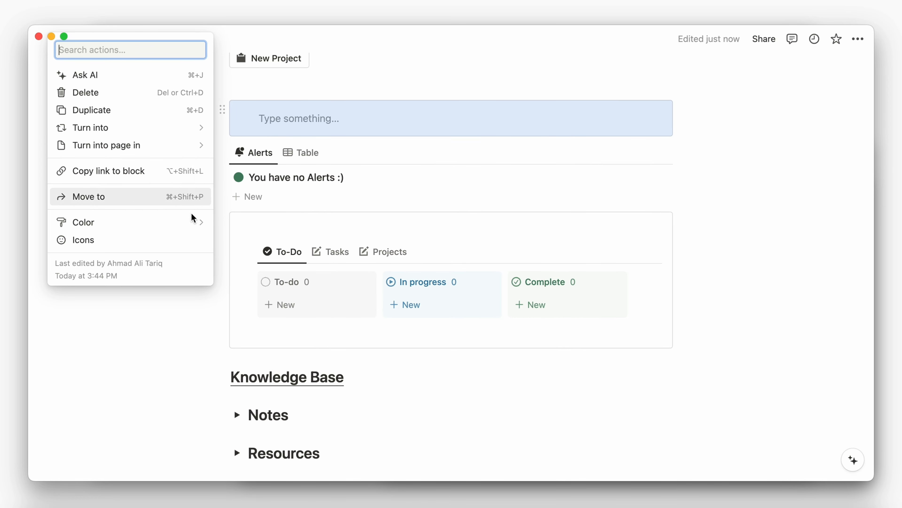
pyautogui.moveTo(192, 224)
pyautogui.click(274, 361)
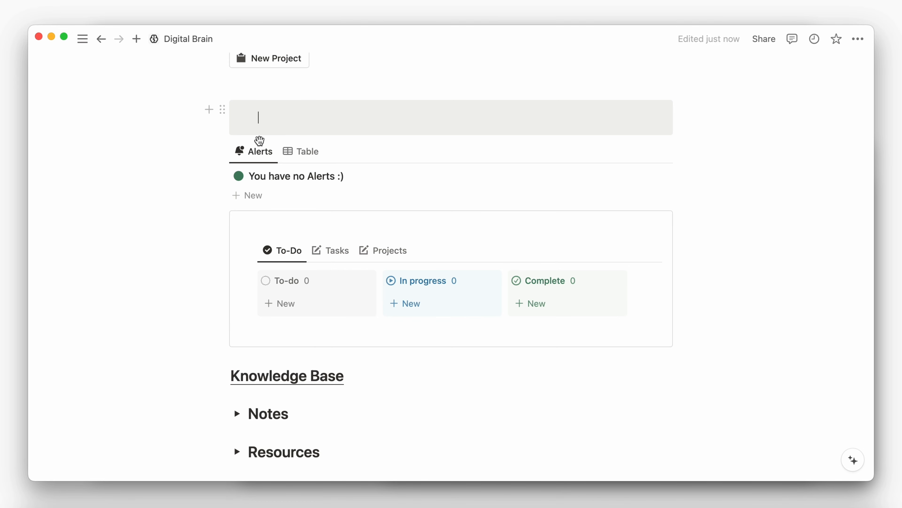
# Step: Add a two-column layout inside the gray callout
pyautogui.click(209, 150)
pyautogui.press('Escape')
pyautogui.moveTo(222, 216); pyautogui.dragTo(274, 133)
pyautogui.click(274, 132)
pyautogui.write('/col')
pyautogui.press('BackSpace')
pyautogui.press('BackSpace')
pyautogui.press('BackSpace')
pyautogui.press('BackSpace')
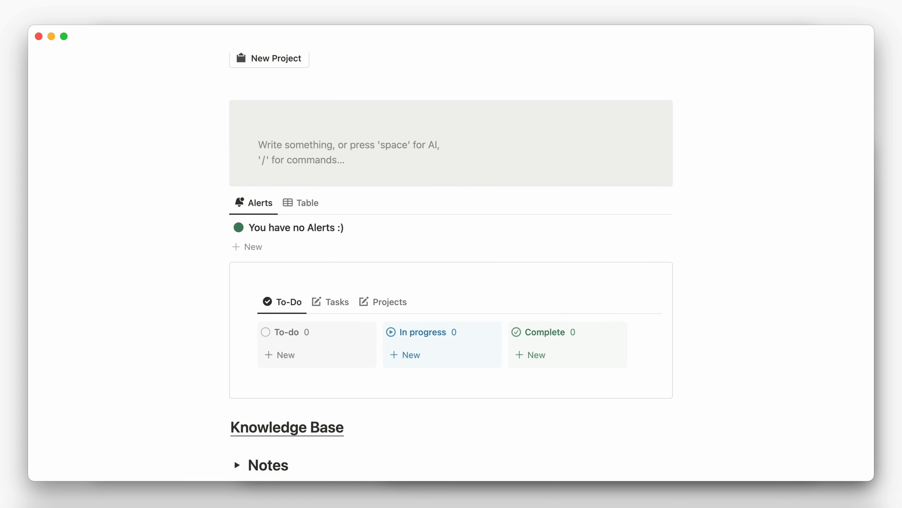
# Step: Add a Heading 1 reading "Welcome," and "Minimal Startup" on two lines in the callout's first column
pyautogui.write('/head')
pyautogui.press('Return')
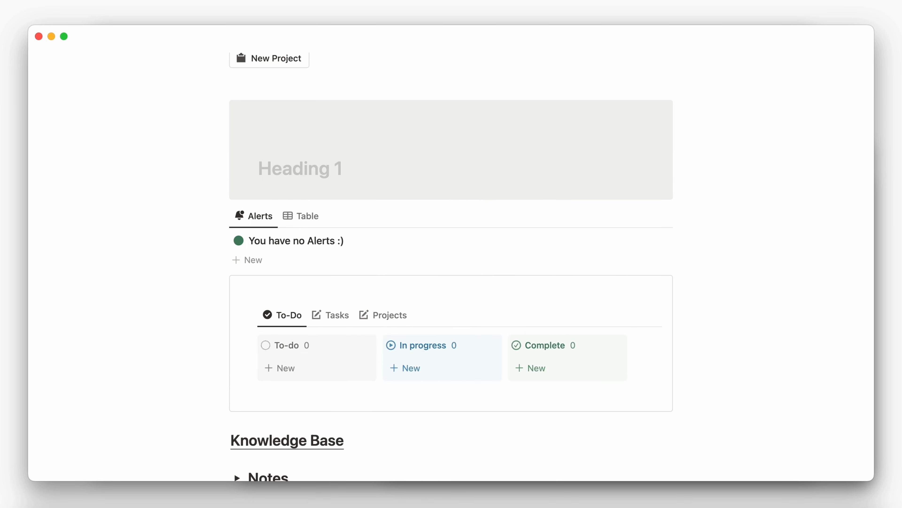
pyautogui.write('Welcome,')
pyautogui.hotkey('shift', 'Return')
pyautogui.write('Minimal Startup')
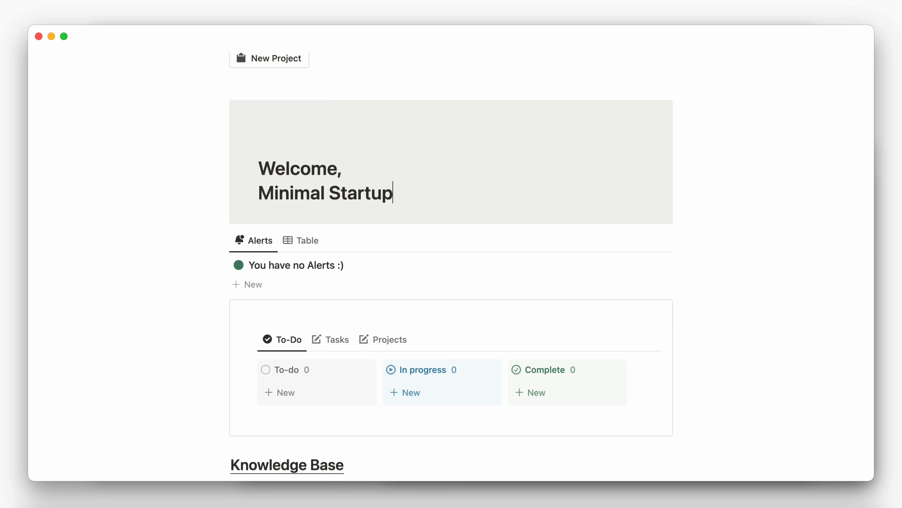
pyautogui.press('Return')
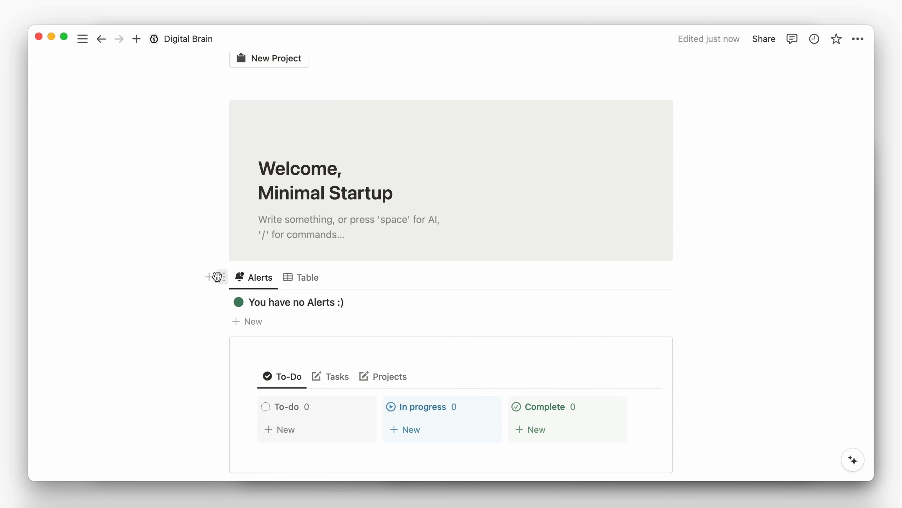
# Step: Move the Alerts list into the callout's second column and add an empty line beneath the welcome heading
pyautogui.moveTo(218, 277); pyautogui.dragTo(516, 136)
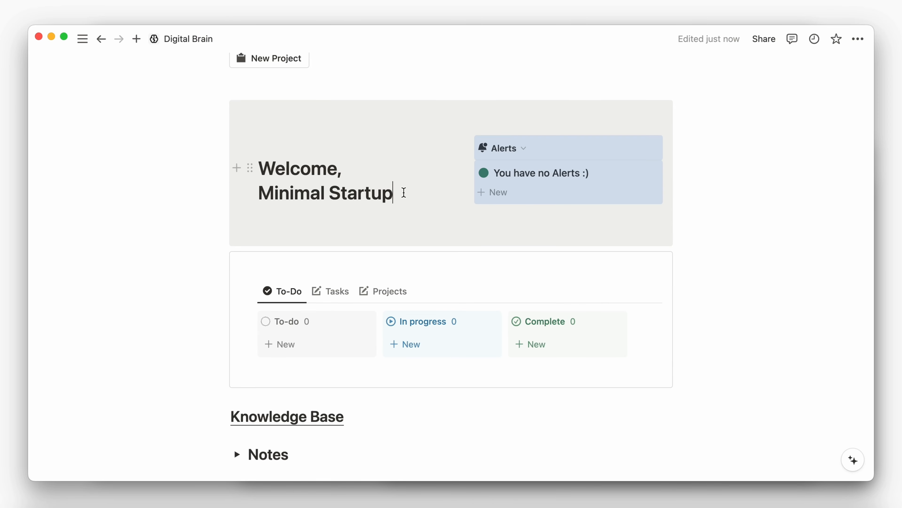
pyautogui.press('Return')
pyautogui.click(368, 83)
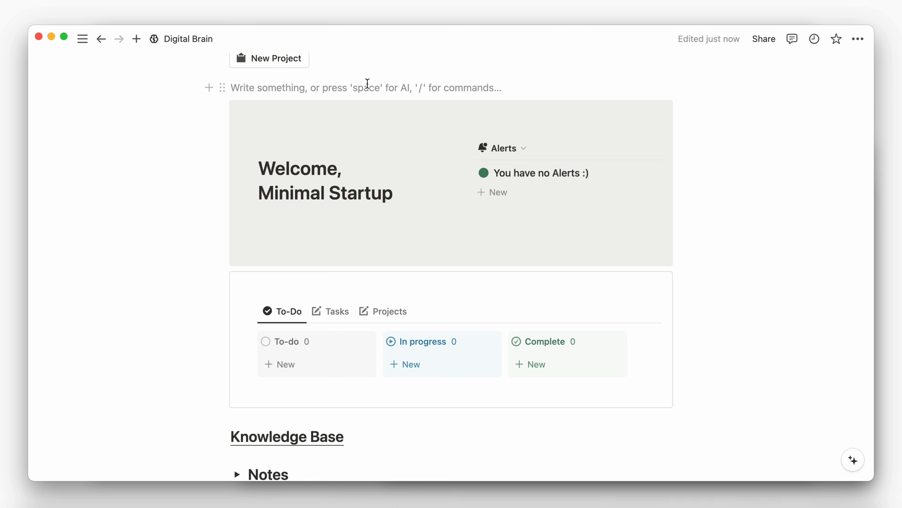
# Step: Create a test task from the New Task shortcut, set its due date to May 23, 2024, and publish it
pyautogui.scroll(8, 760, 106)
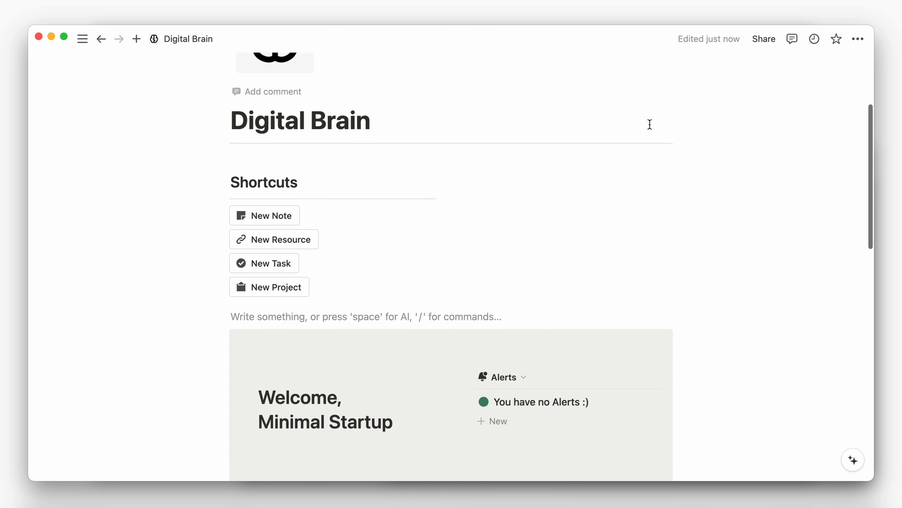
pyautogui.click(650, 124)
pyautogui.scroll(5, 743, 123)
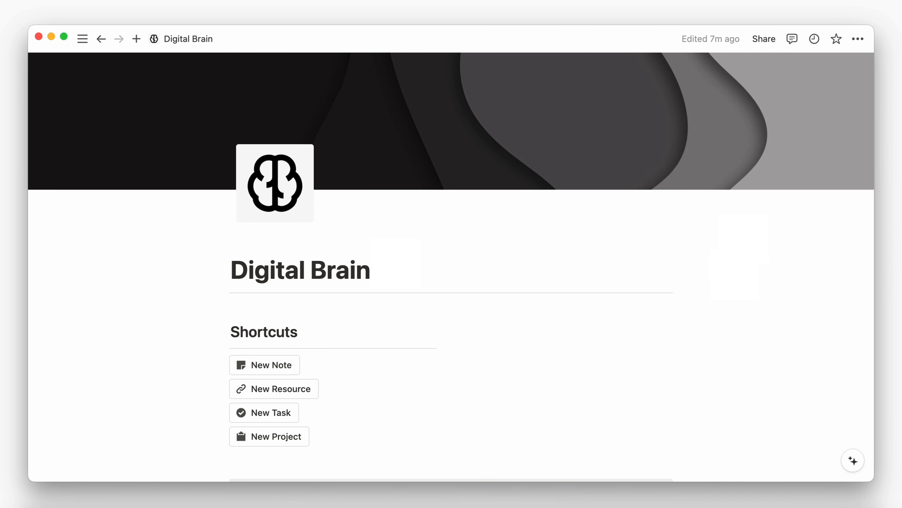
pyautogui.scroll(-5, 725, 284)
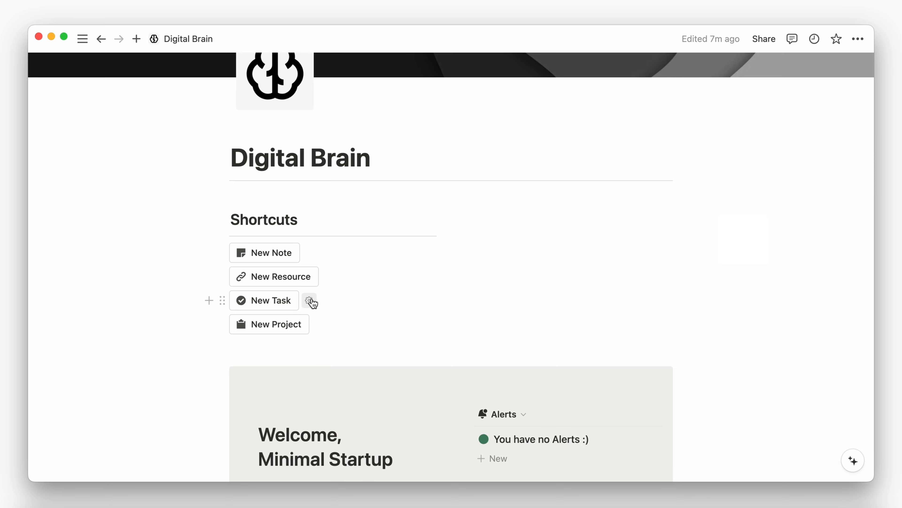
pyautogui.click(296, 301)
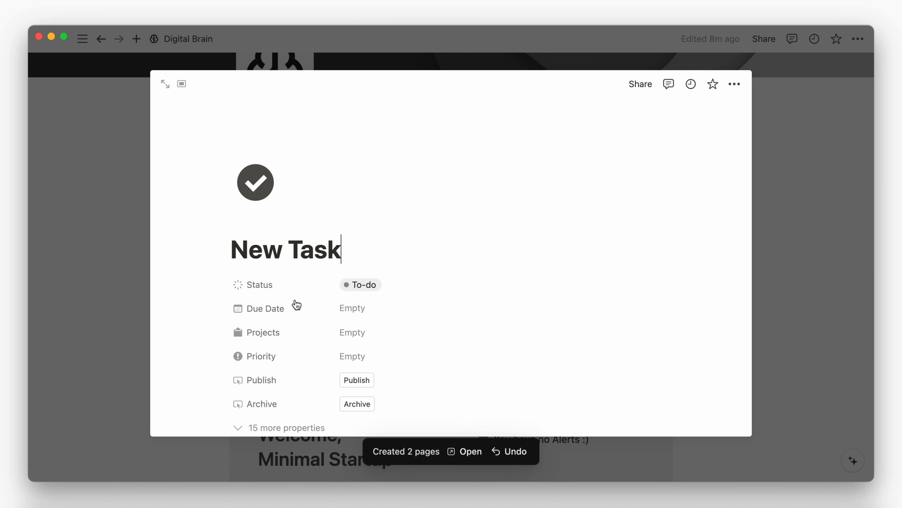
pyautogui.click(364, 310)
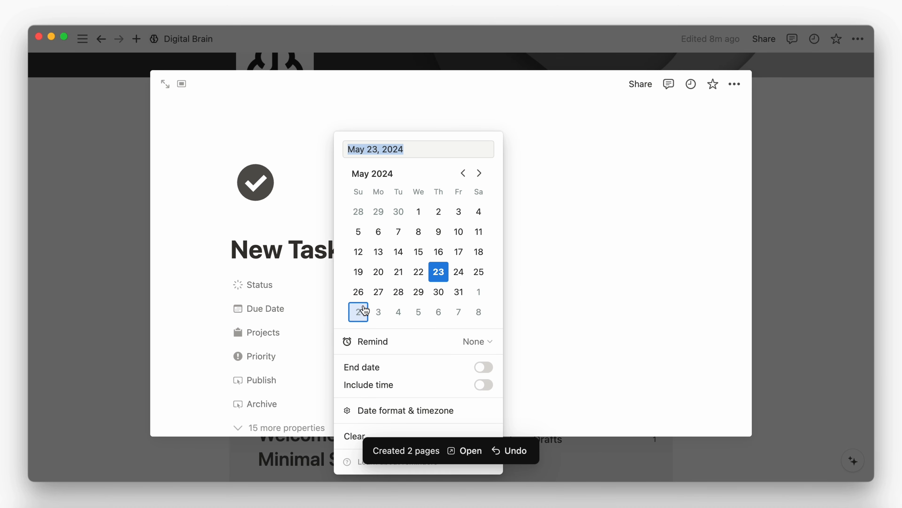
pyautogui.click(538, 290)
pyautogui.click(368, 380)
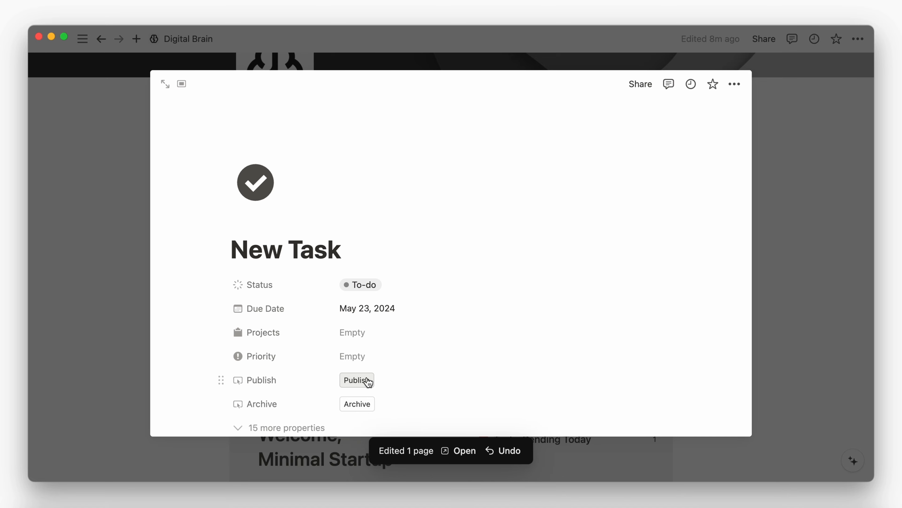
pyautogui.click(765, 332)
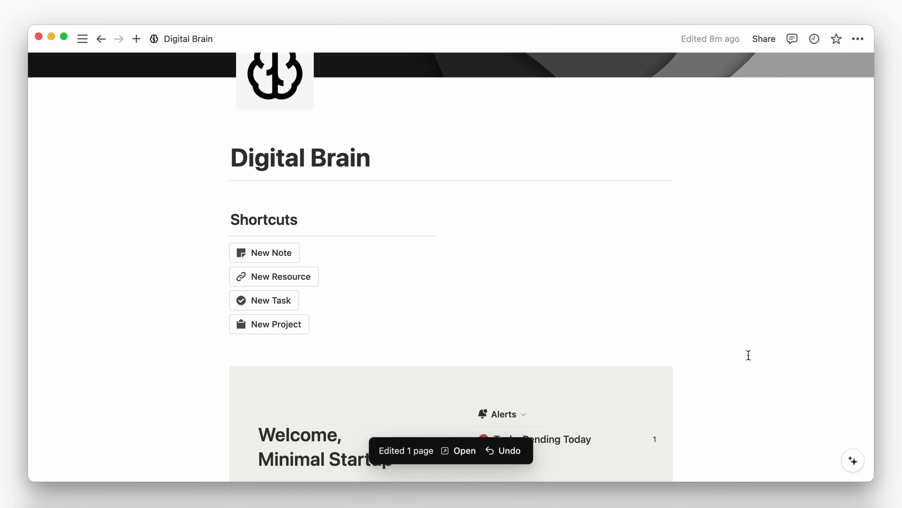
# Step: Move the New Task card from To-do to Complete on the To-Do board to test the alert
pyautogui.scroll(-5, 748, 355)
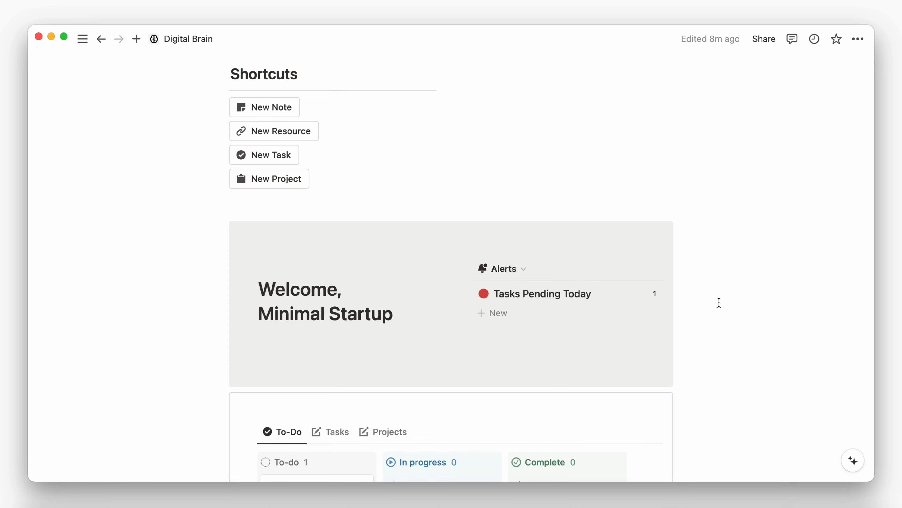
pyautogui.scroll(-3, 719, 302)
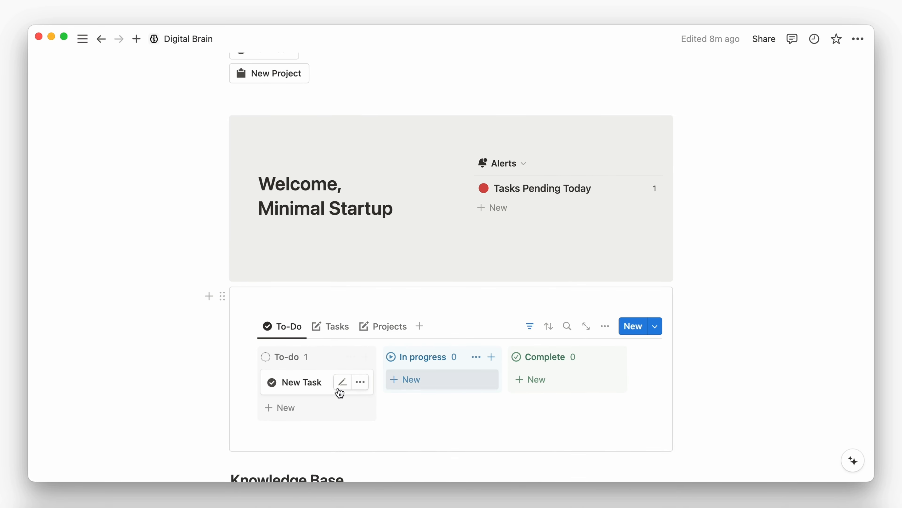
pyautogui.moveTo(399, 399); pyautogui.dragTo(560, 393)
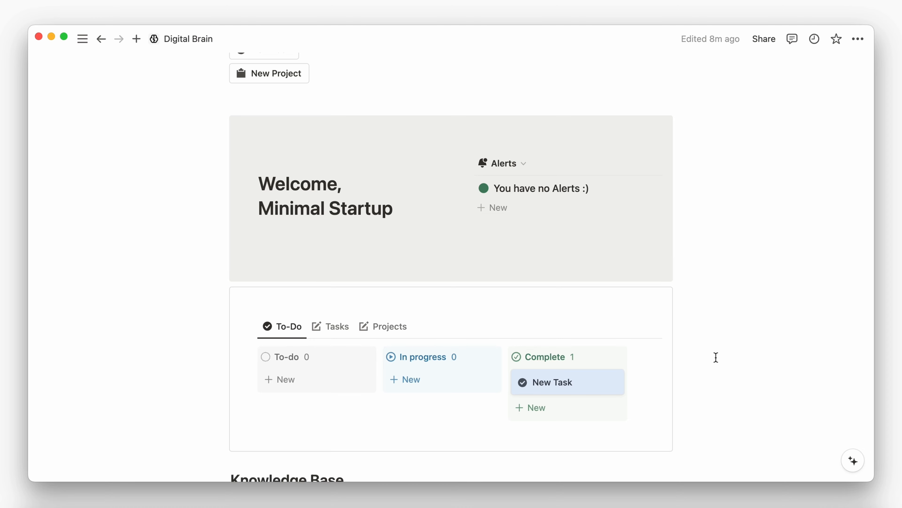
pyautogui.scroll(5, 716, 357)
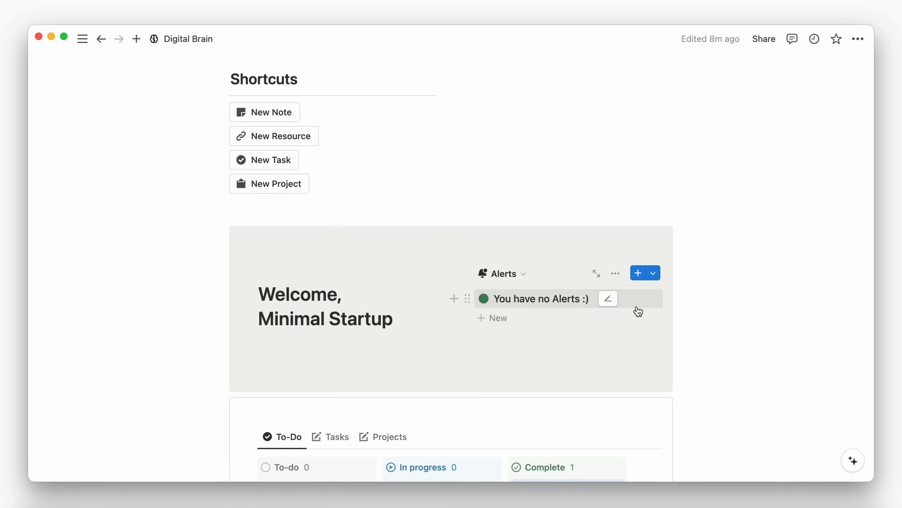
pyautogui.scroll(8, 765, 297)
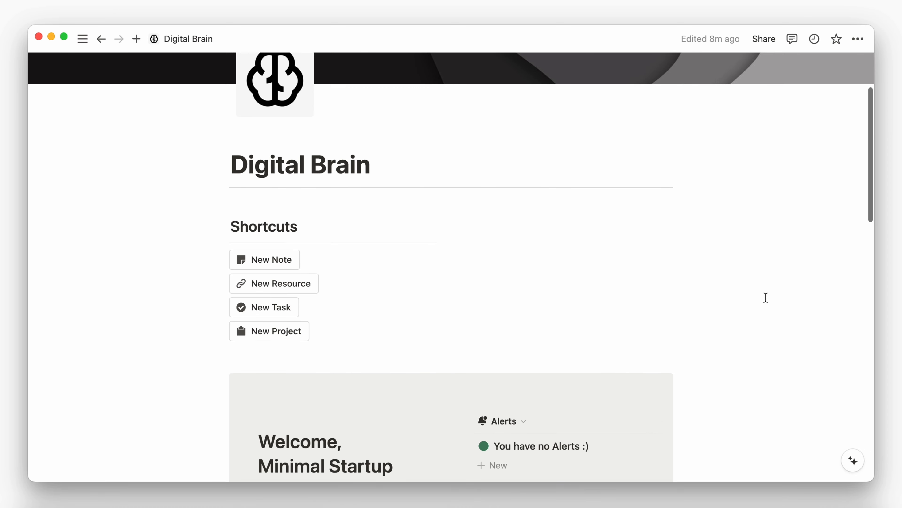